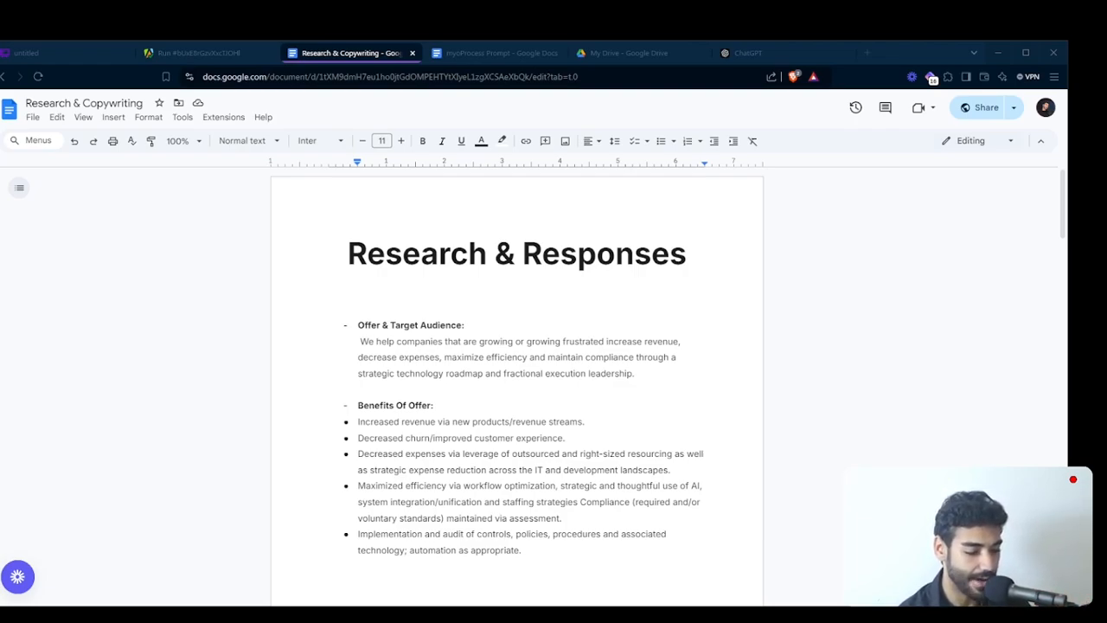
# - Open the myoProcess onboarding form in a new browser tab and start it
pyautogui.click(141, 359)
pyautogui.hotkey('ctrl', 't')
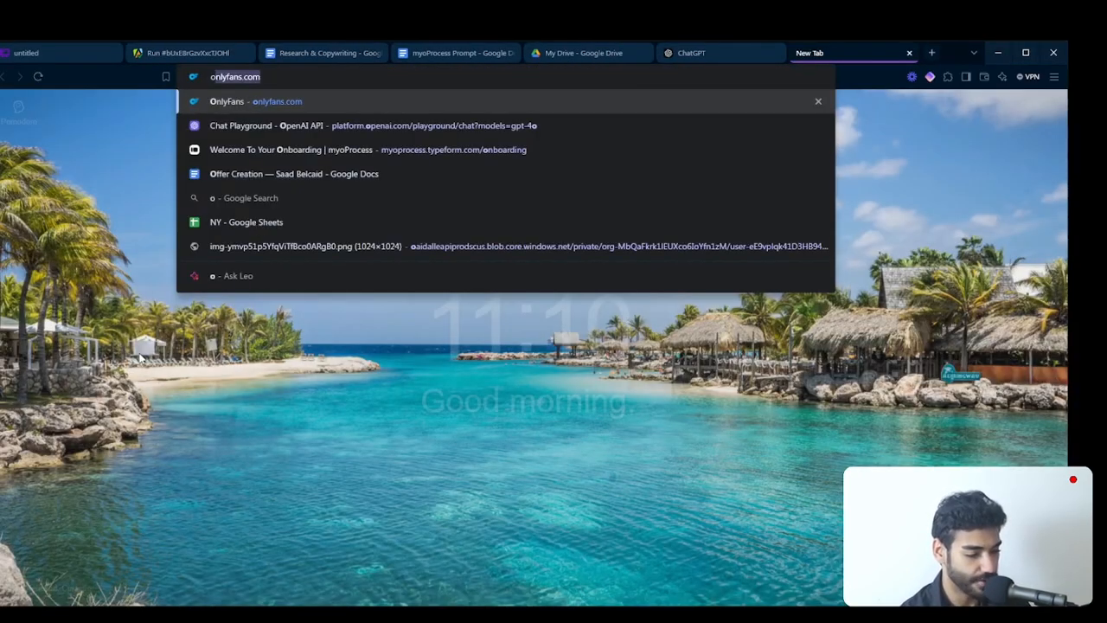
pyautogui.write('onbo')
pyautogui.press('Down')
pyautogui.press('Return')
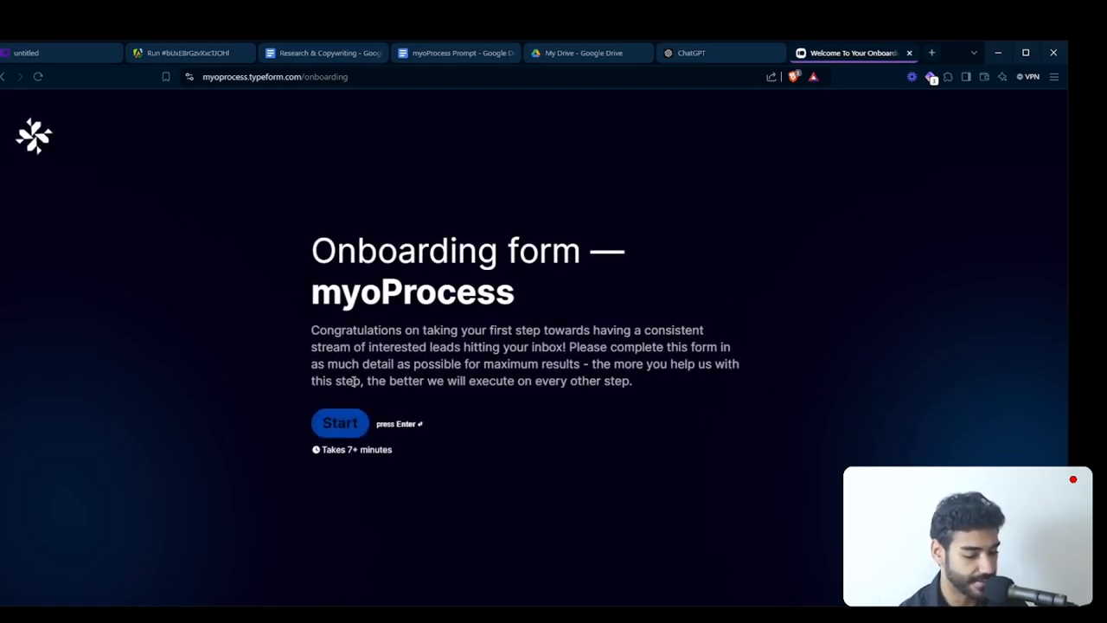
pyautogui.click(334, 435)
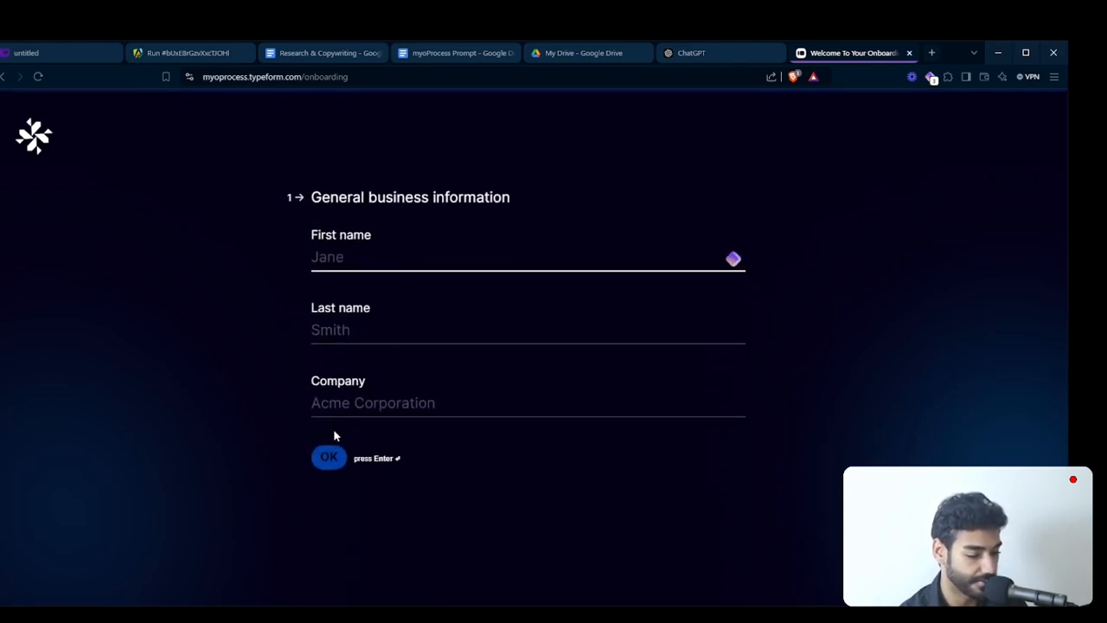
# - Leave the general business information blank and enter google.com as the company website URL
pyautogui.click(328, 467)
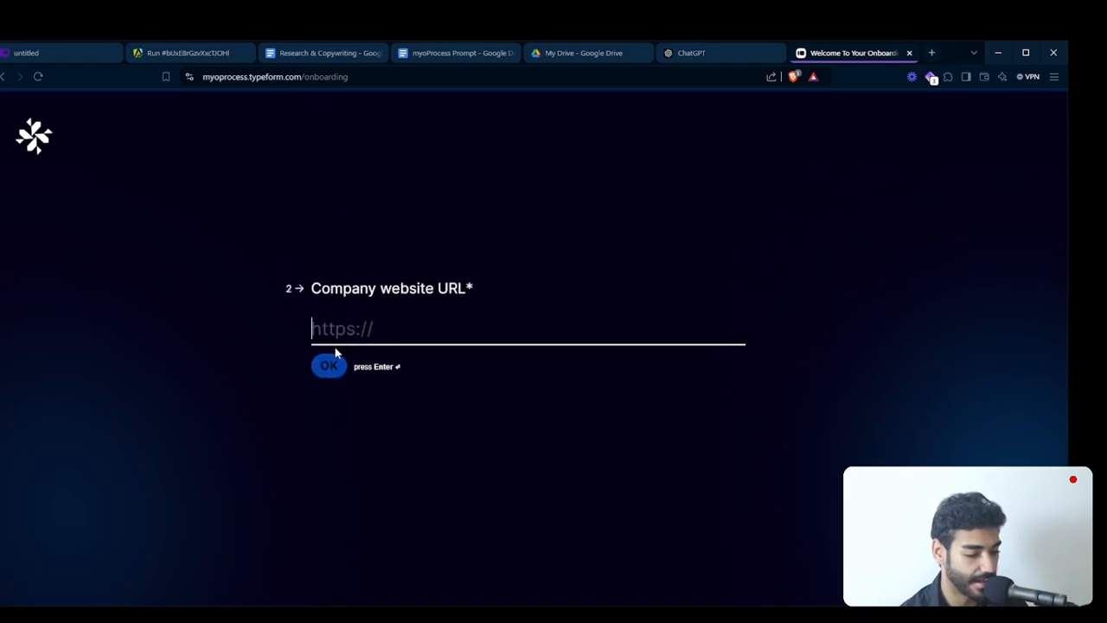
pyautogui.click(338, 368)
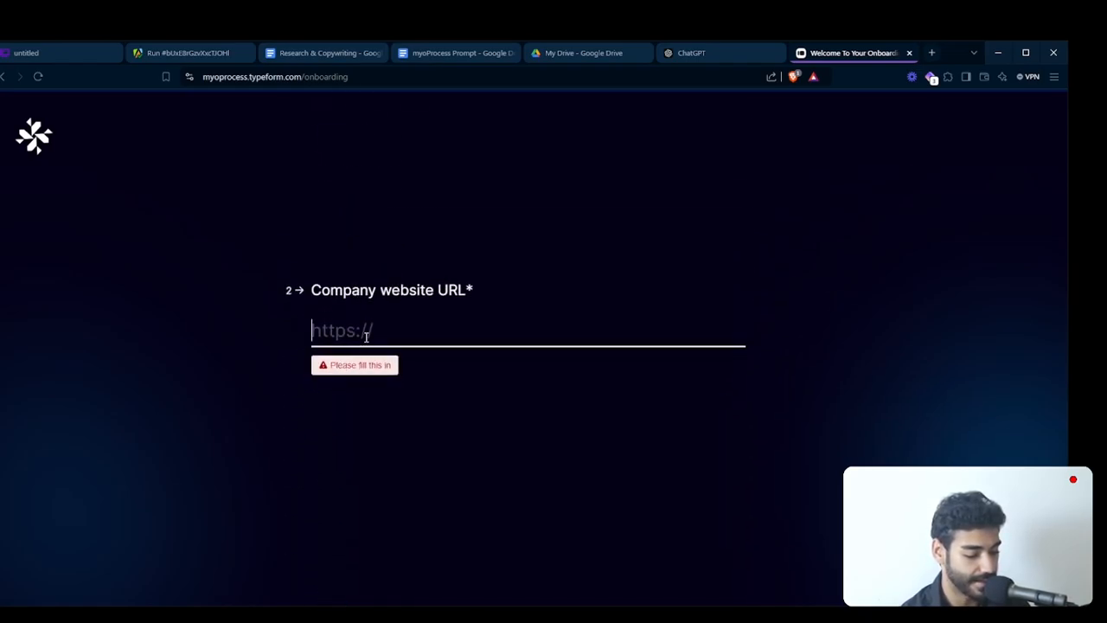
pyautogui.write('google.com')
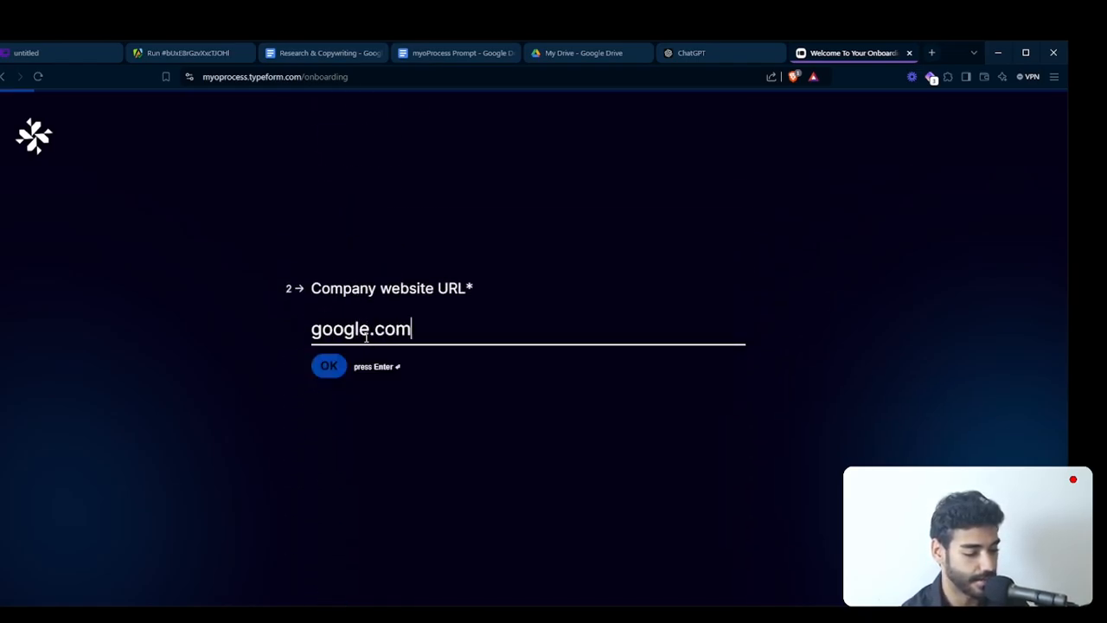
pyautogui.press('Return')
# - Fill in the contact email with the first saved address suggestion and submit it
pyautogui.click(370, 327)
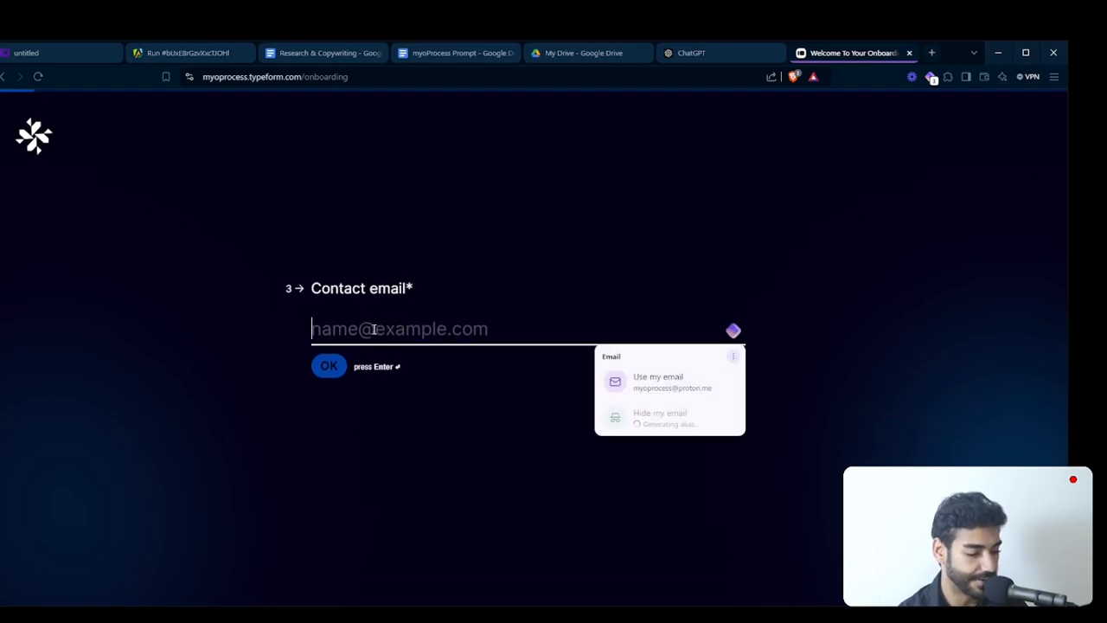
pyautogui.click(339, 366)
pyautogui.click(341, 329)
pyautogui.press('Down')
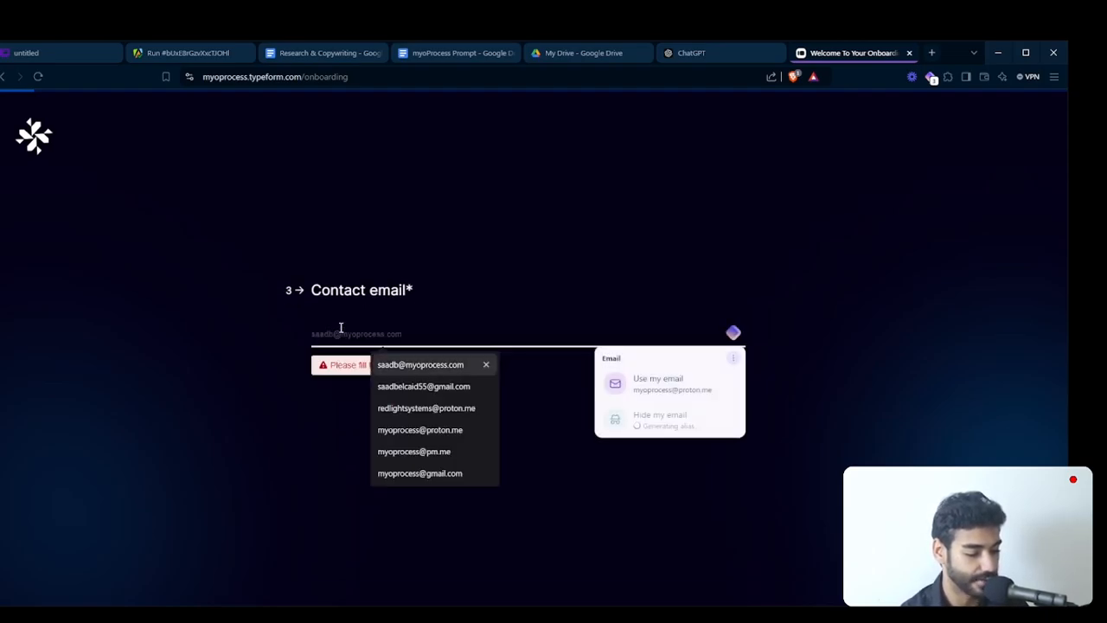
pyautogui.press('Return')
pyautogui.press('Return')
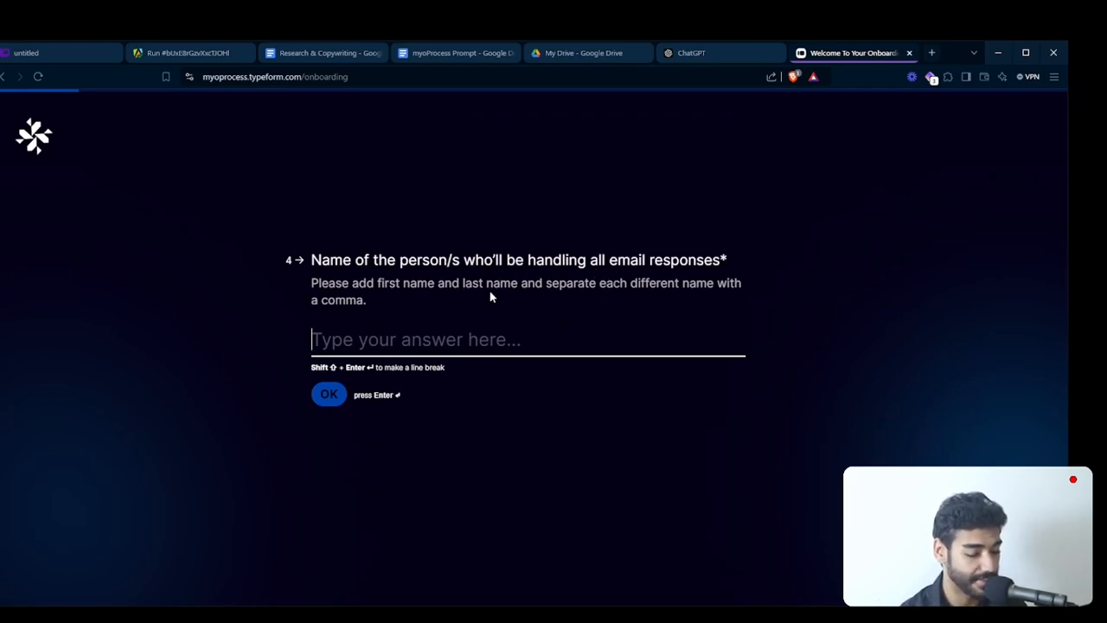
# - Answer the two questions about who handles email responses with a placeholder name and a placeholder e-mail address
pyautogui.write('S')
pyautogui.press('Return')
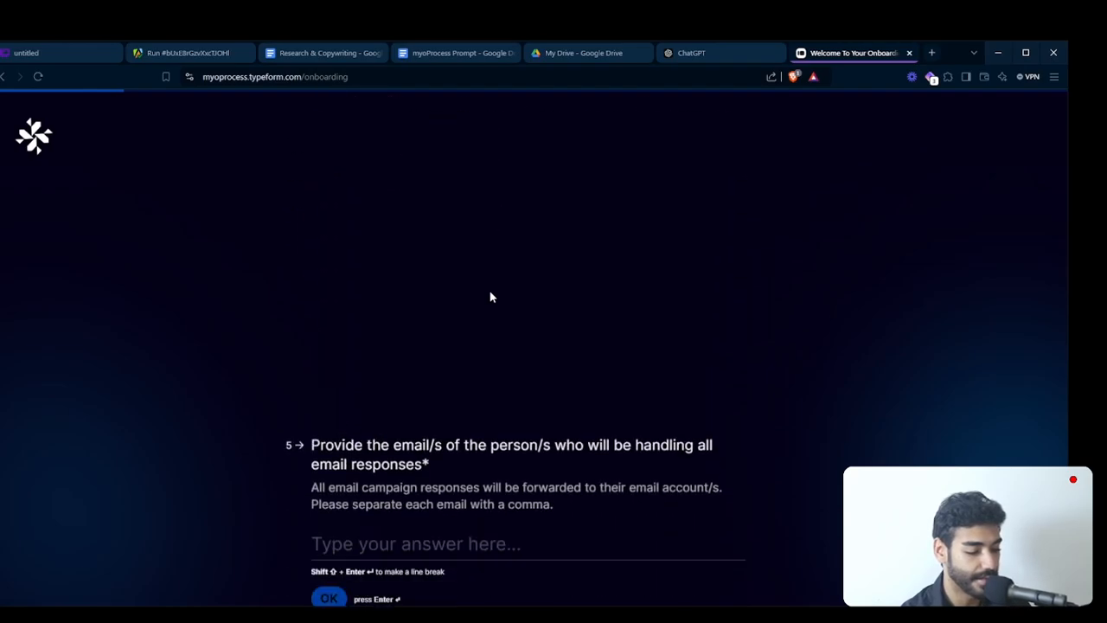
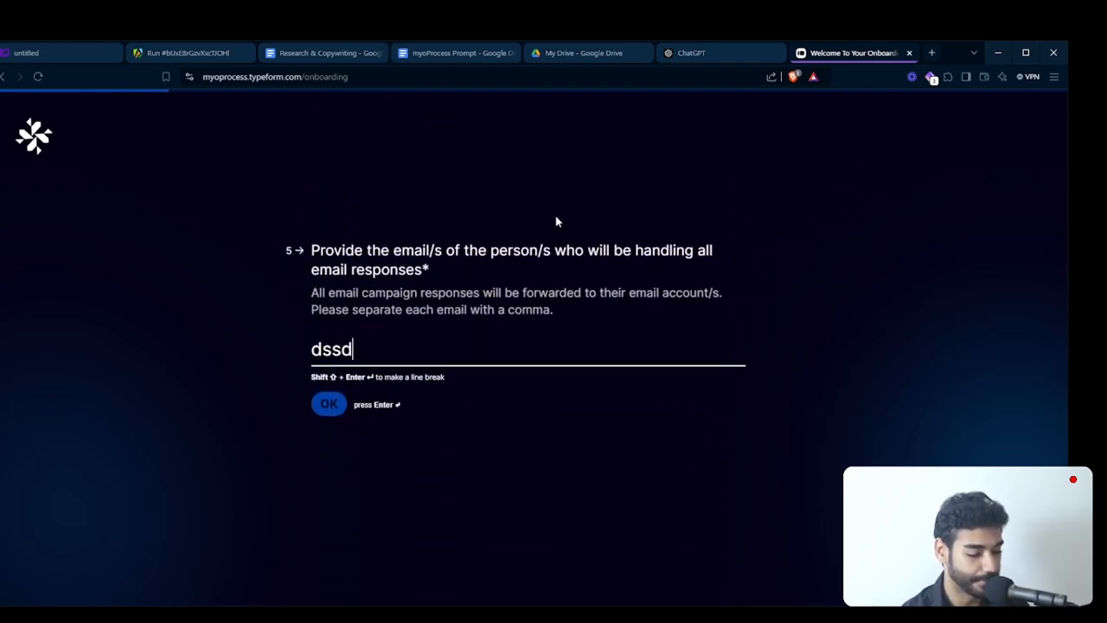
pyautogui.press('Return')
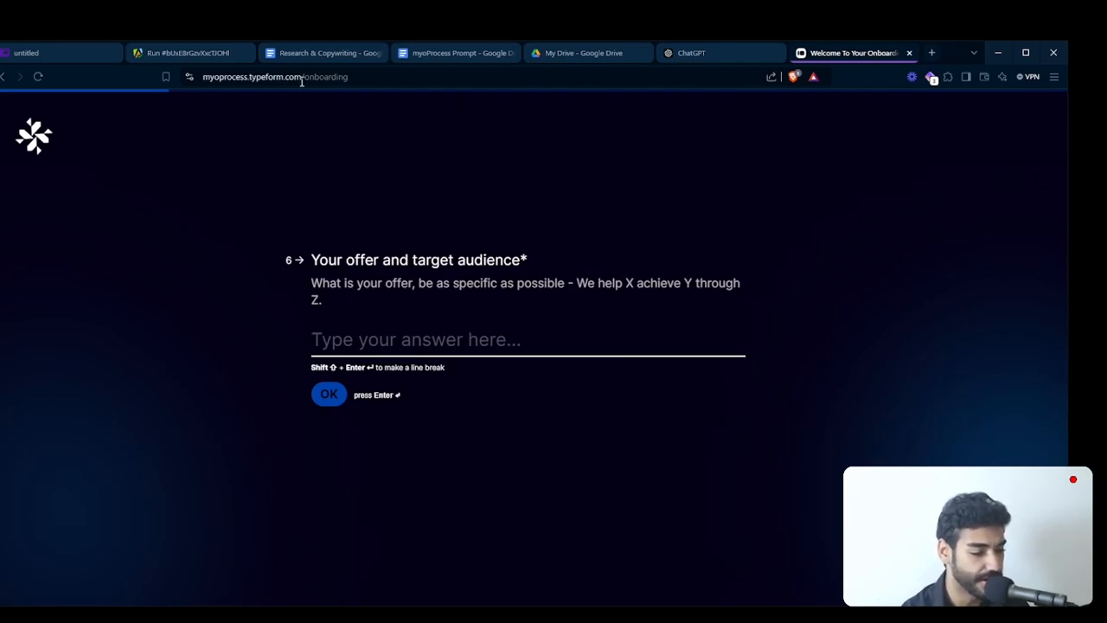
# - Review the offer, target audience and benefits sections in the Research & Copywriting document
pyautogui.click(316, 57)
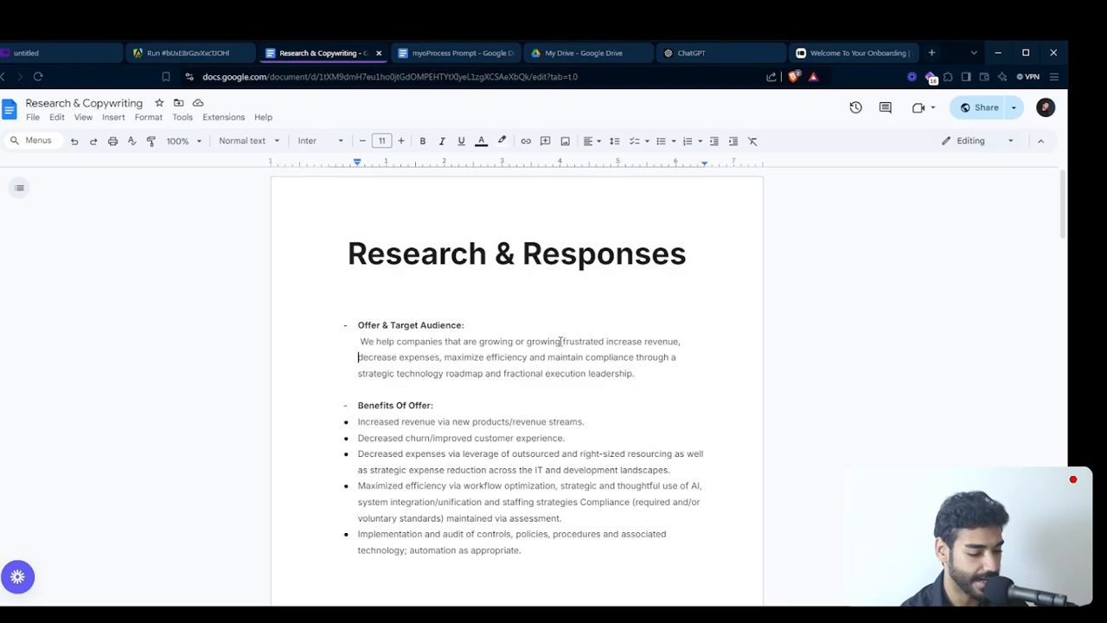
pyautogui.scroll(-1, 559, 344)
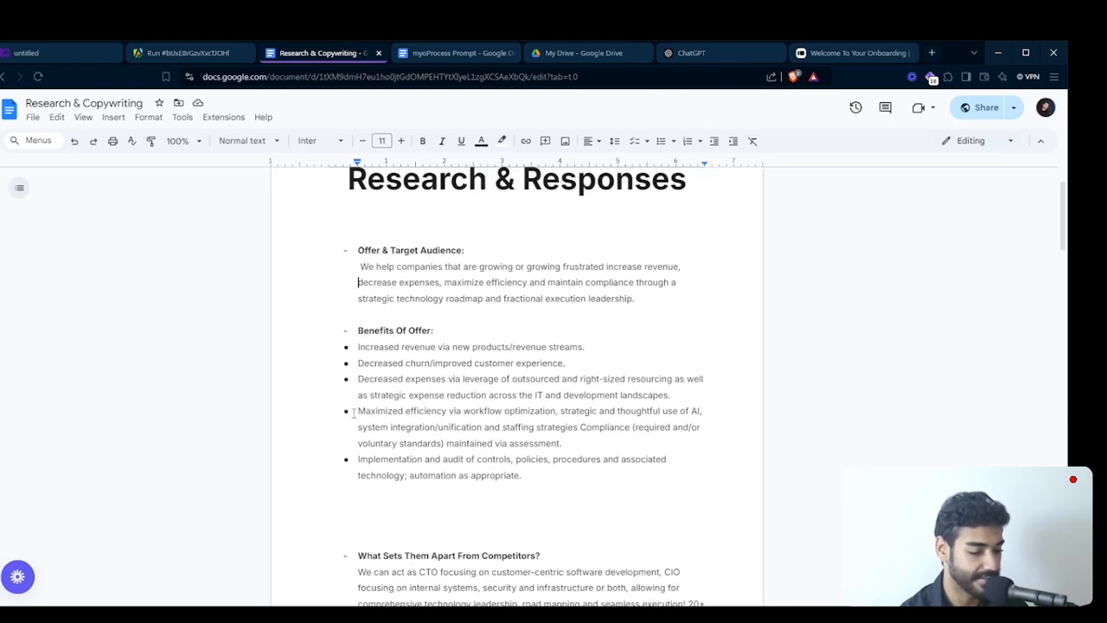
pyautogui.scroll(1, 353, 413)
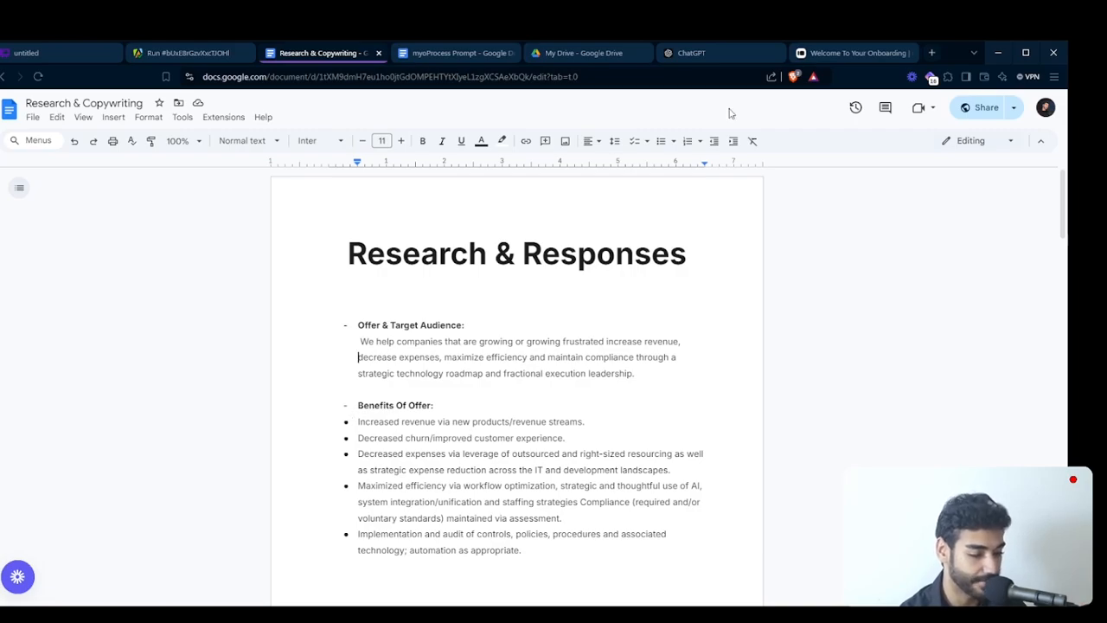
# - Enter "d" as the offer and target audience answer in the onboarding form, then close the form
pyautogui.click(832, 54)
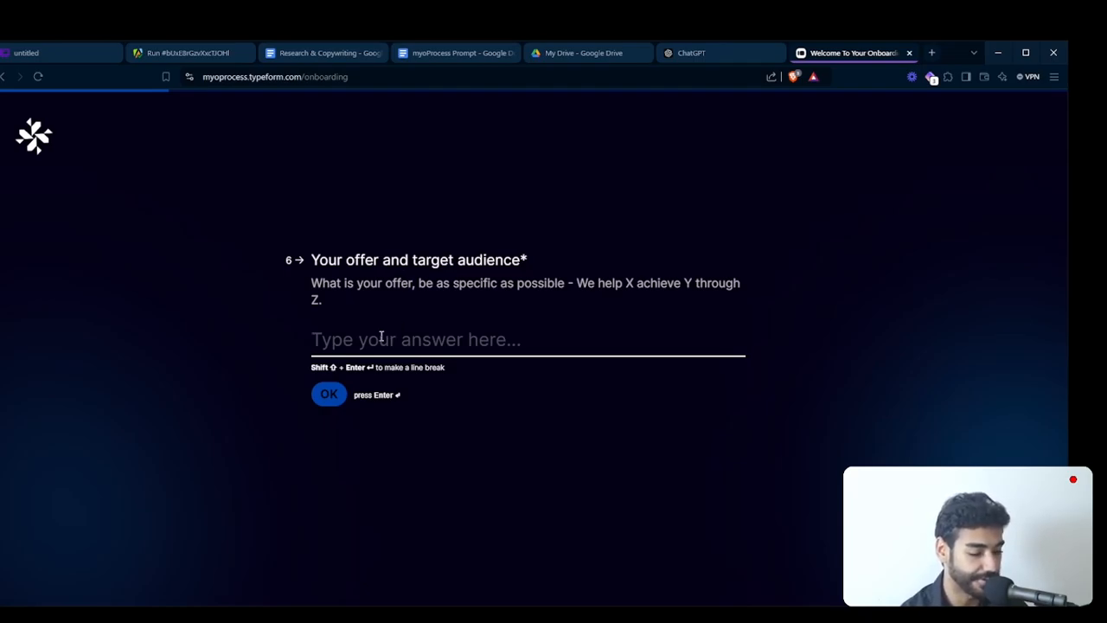
pyautogui.write('d')
pyautogui.press('Return')
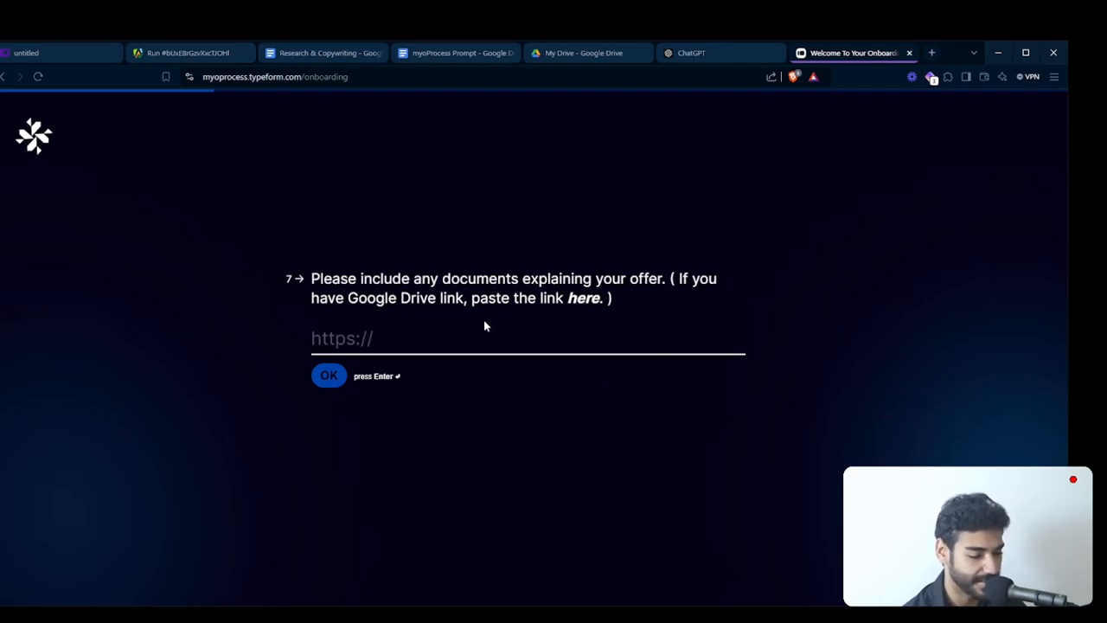
pyautogui.hotkey('ctrl', 'w')
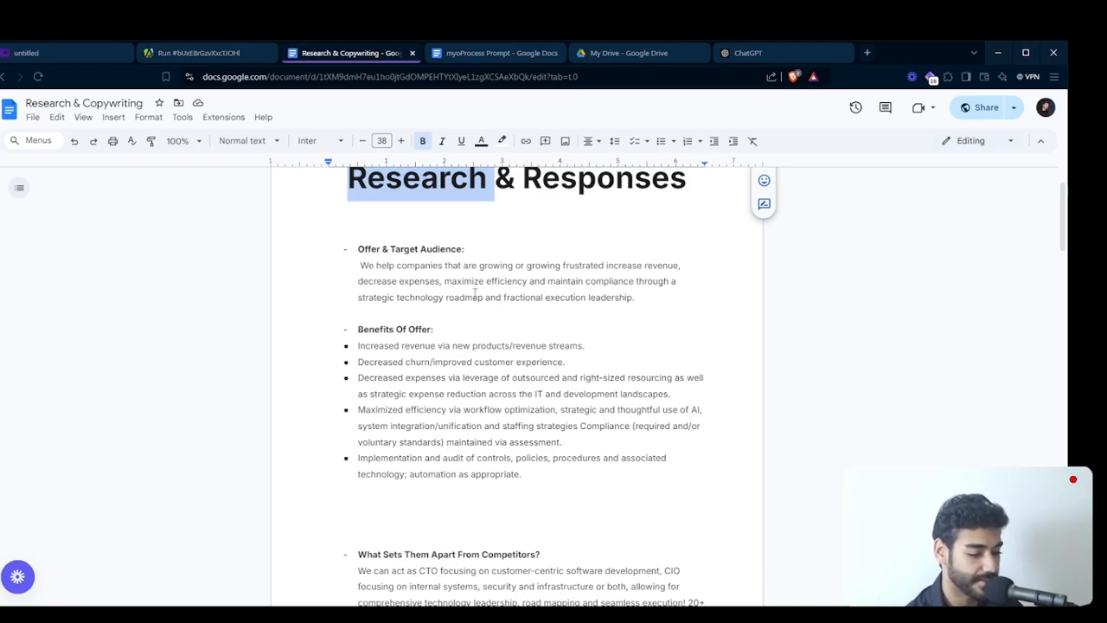
# - Glance over the offer and benefits in the document, then search Google for "fractional cto" in a new tab
pyautogui.scroll(-1, 559, 291)
pyautogui.scroll(2, 559, 291)
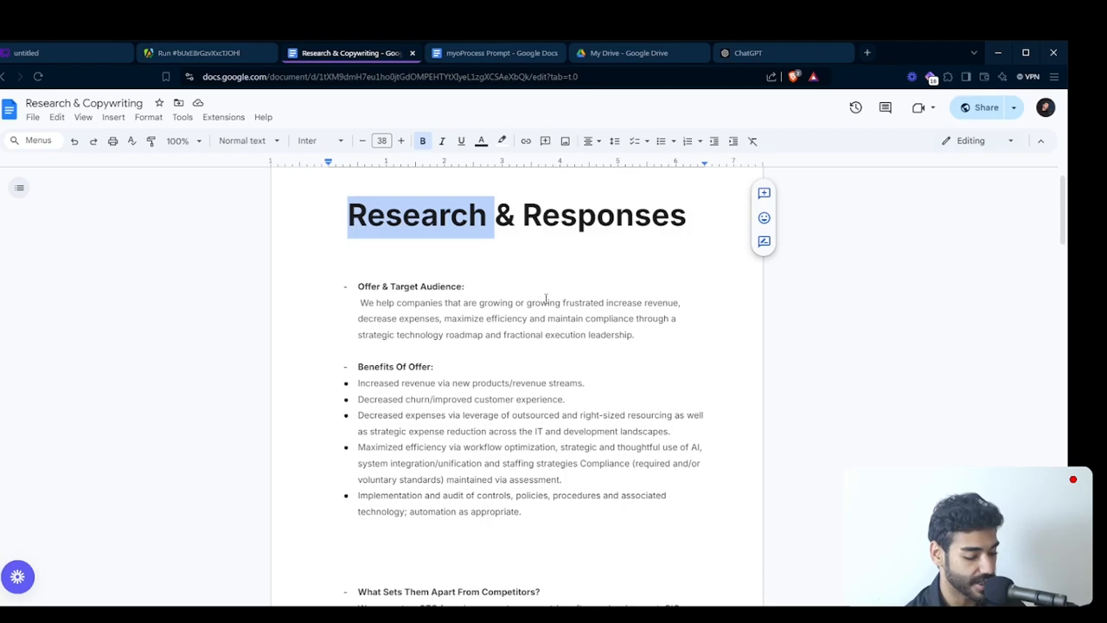
pyautogui.hotkey('ctrl', 't')
pyautogui.write('frac')
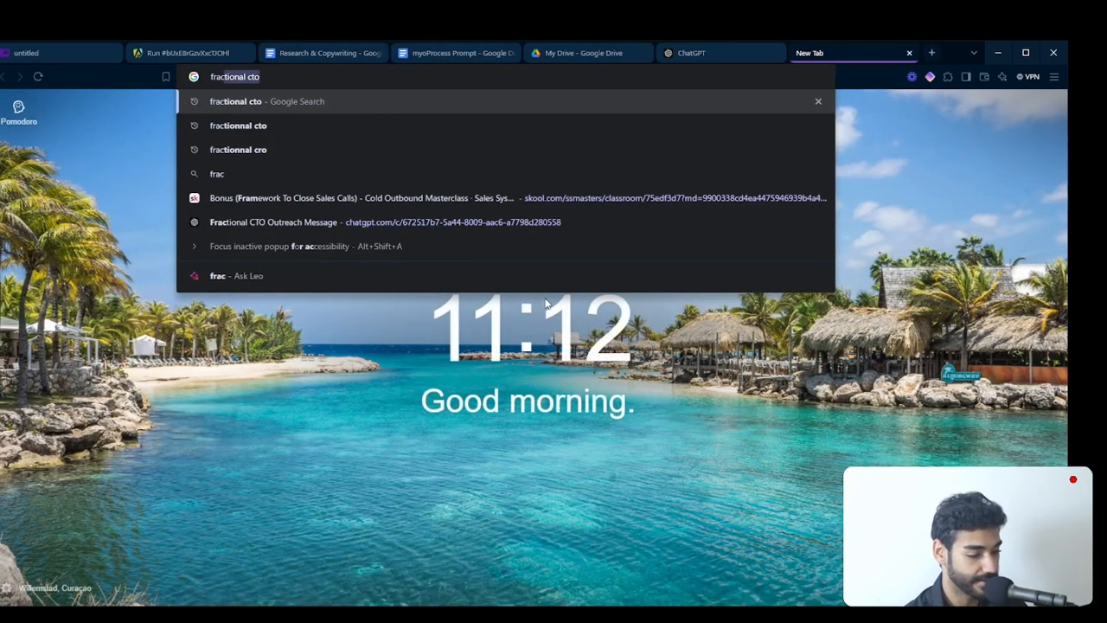
pyautogui.press('Return')
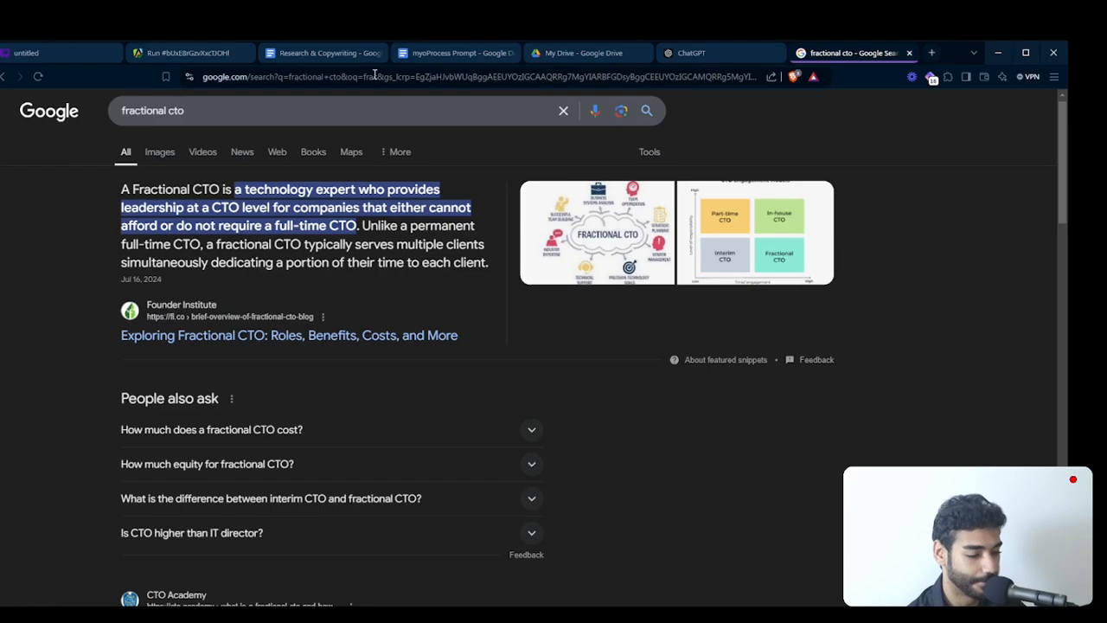
# - Read the Research & Copywriting document's sections on competitive differences, guarantees and the clients' biggest pain points
pyautogui.click(304, 55)
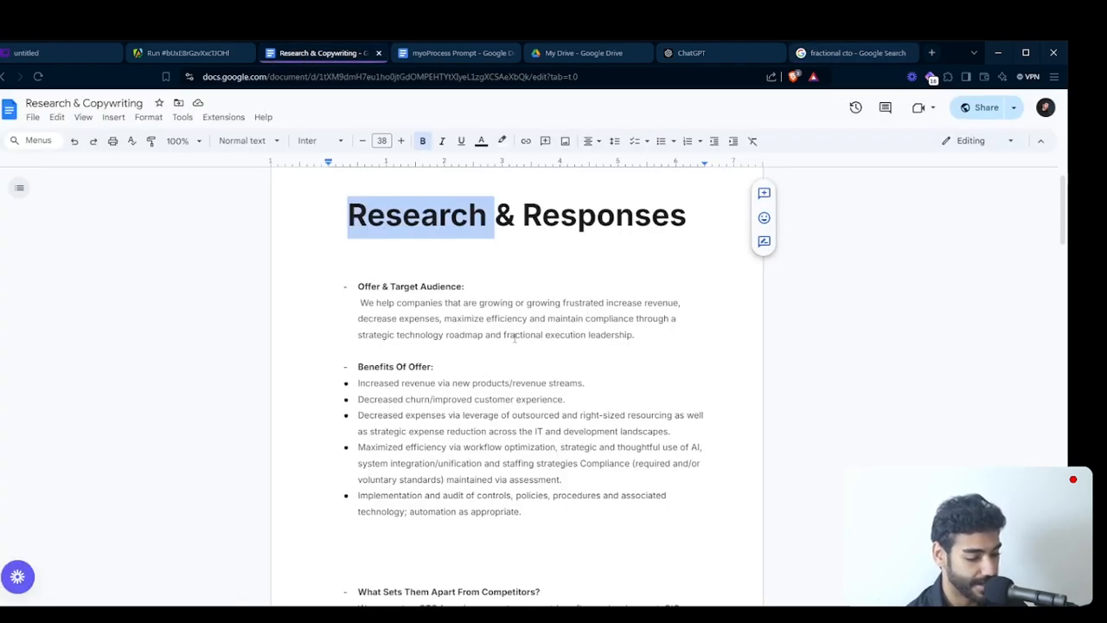
pyautogui.scroll(-3, 515, 338)
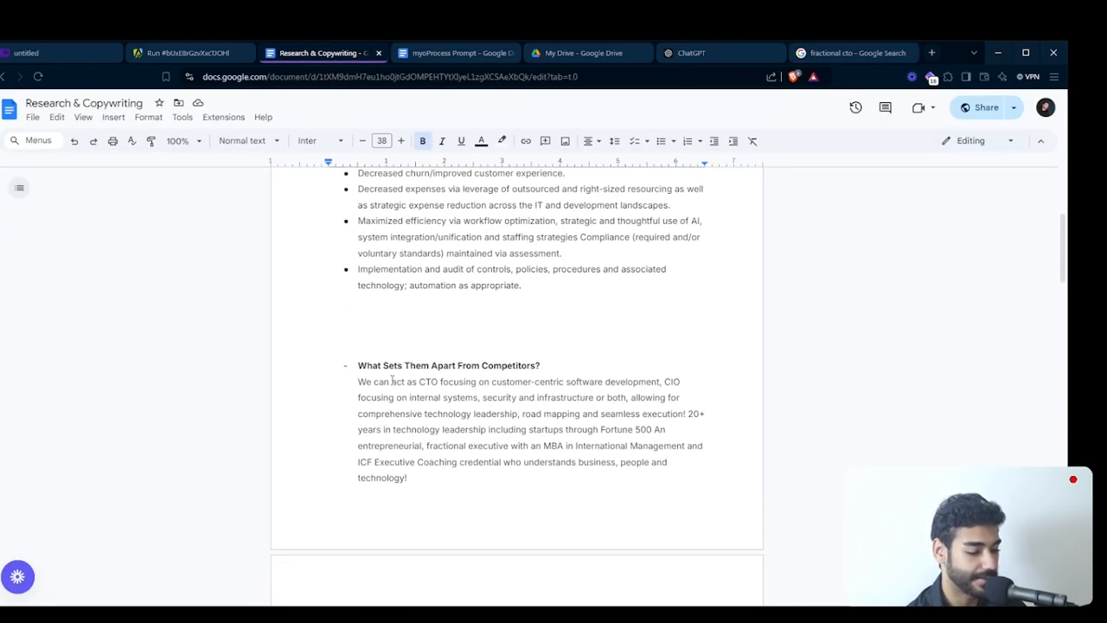
pyautogui.scroll(-1, 392, 381)
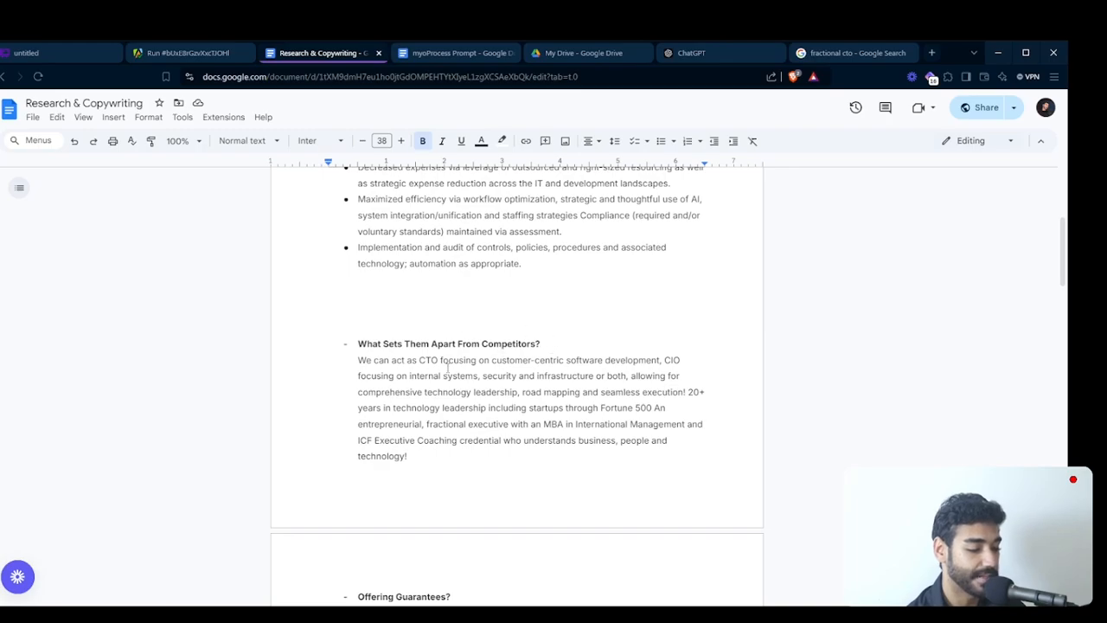
pyautogui.doubleClick(492, 342)
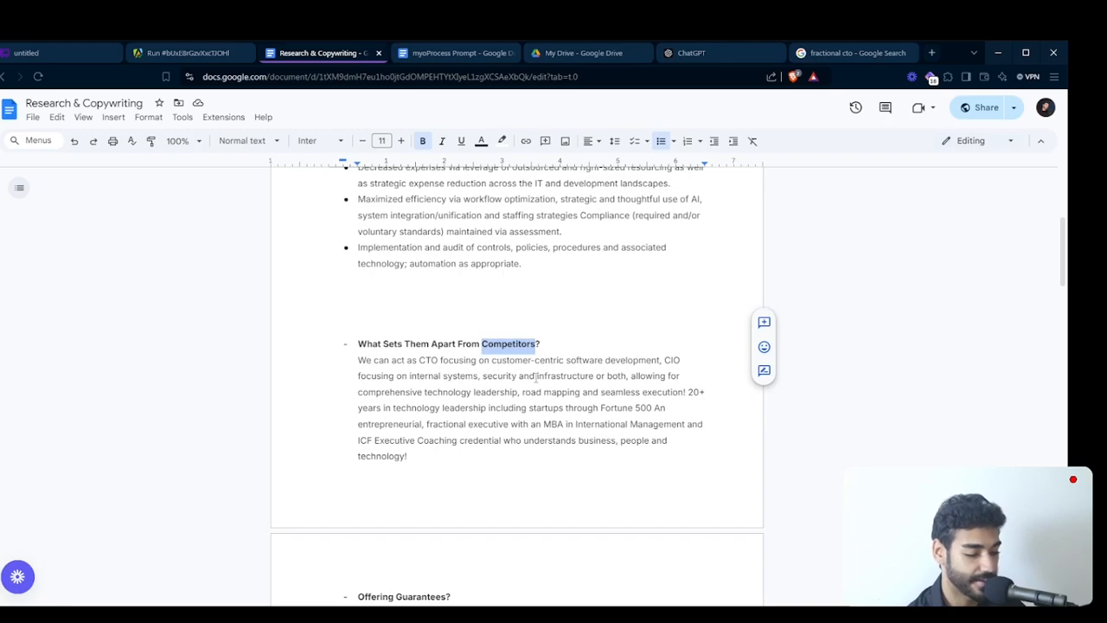
pyautogui.scroll(-5, 536, 377)
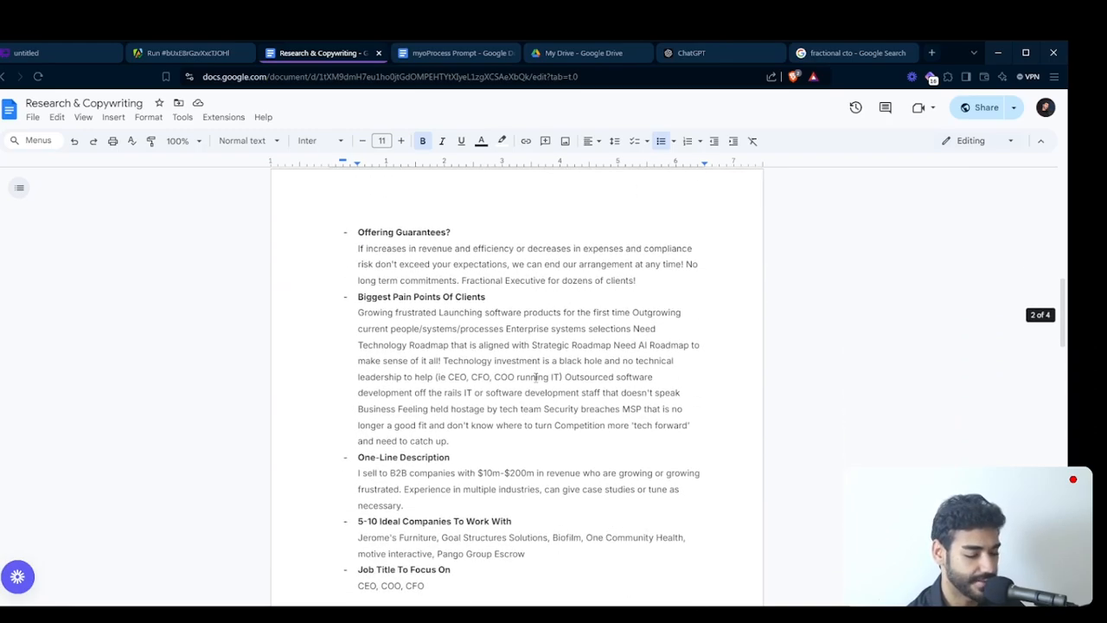
pyautogui.scroll(-3, 416, 243)
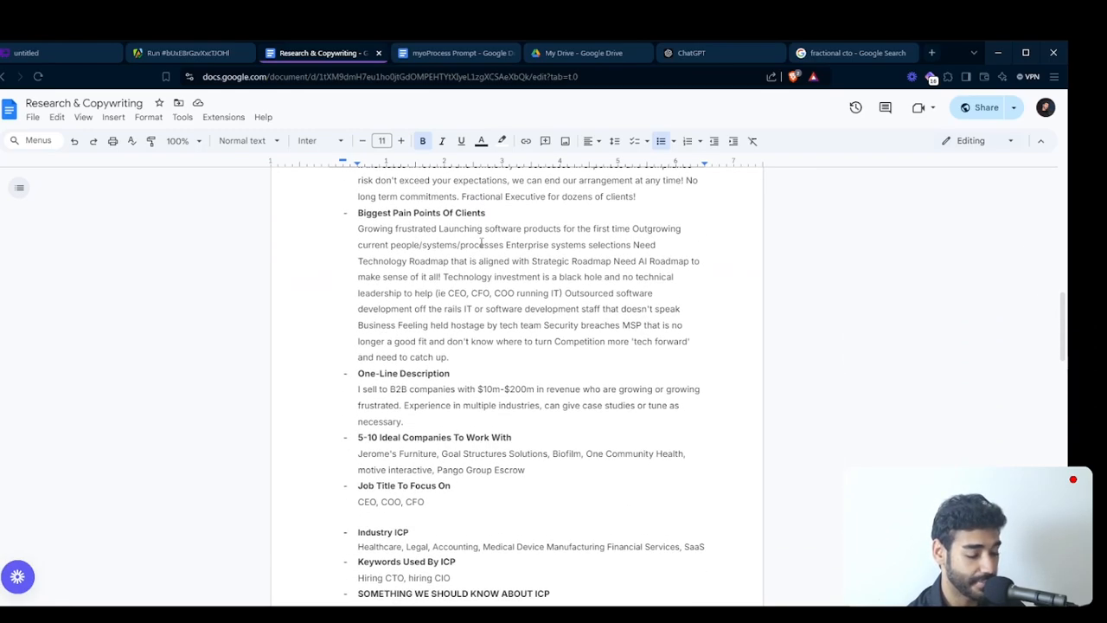
# - Examine the ideal companies, job titles, ICP notes and cold call questions, highlighting the "Something we should know about ICP" paragraph, then return to the document's start
pyautogui.scroll(-1, 471, 242)
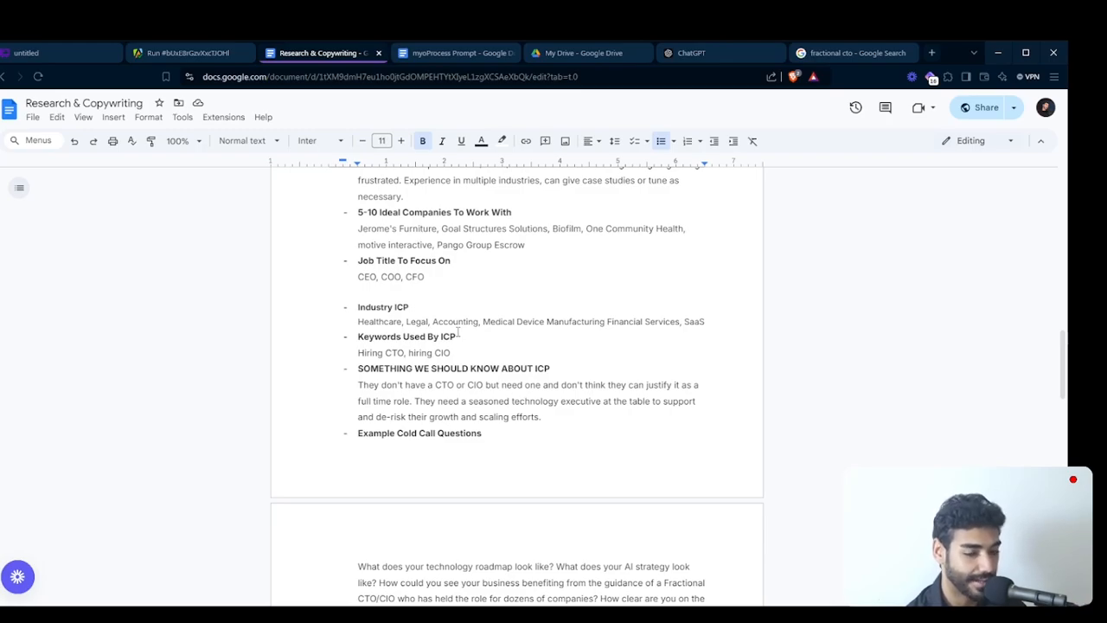
pyautogui.scroll(-1, 458, 331)
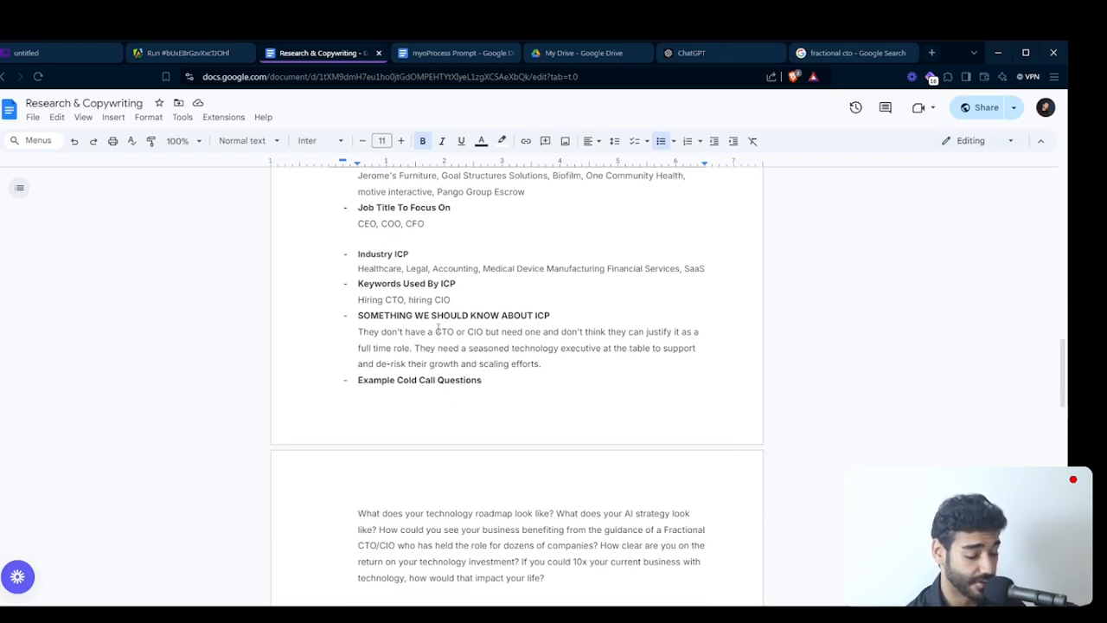
pyautogui.scroll(-4, 465, 317)
pyautogui.scroll(4, 465, 317)
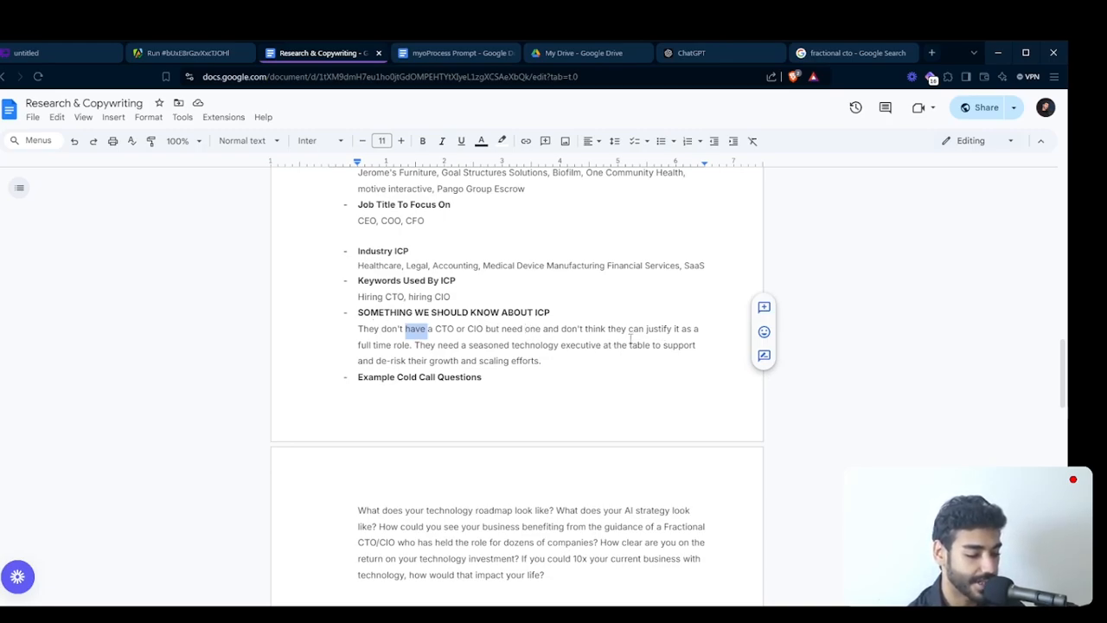
pyautogui.tripleClick(430, 343)
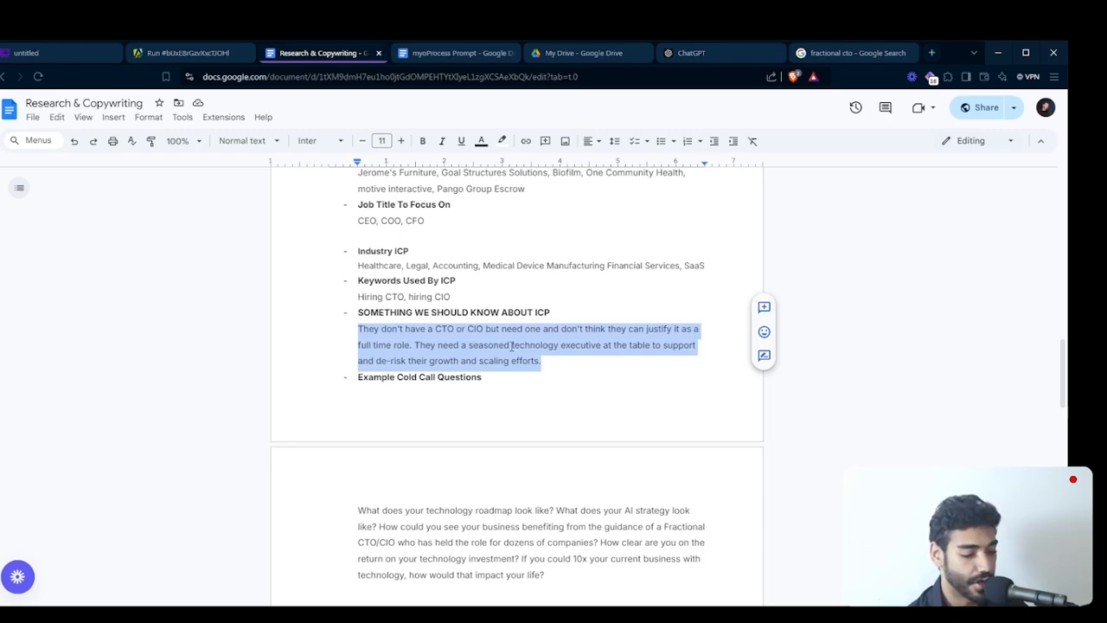
pyautogui.scroll(-1, 511, 346)
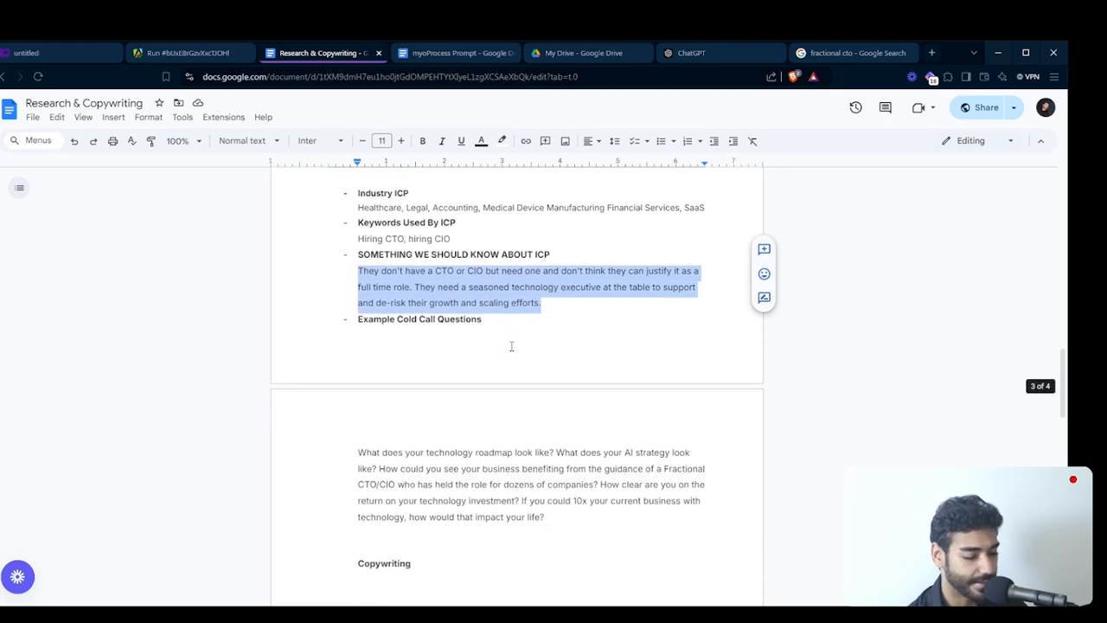
pyautogui.scroll(-3, 511, 346)
pyautogui.scroll(15, 511, 345)
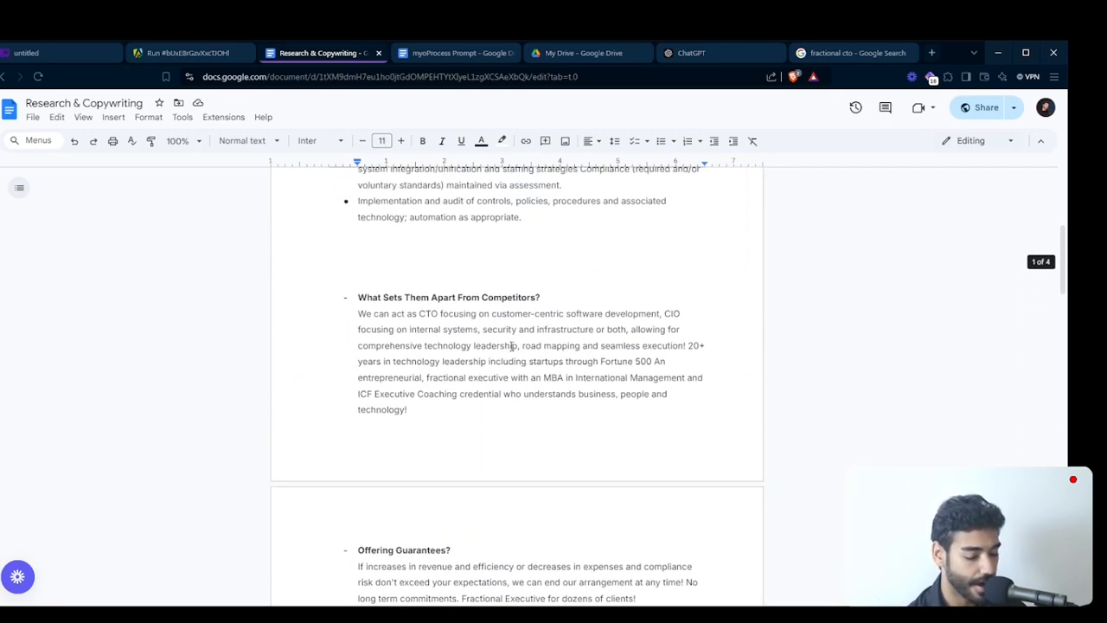
pyautogui.scroll(4, 511, 345)
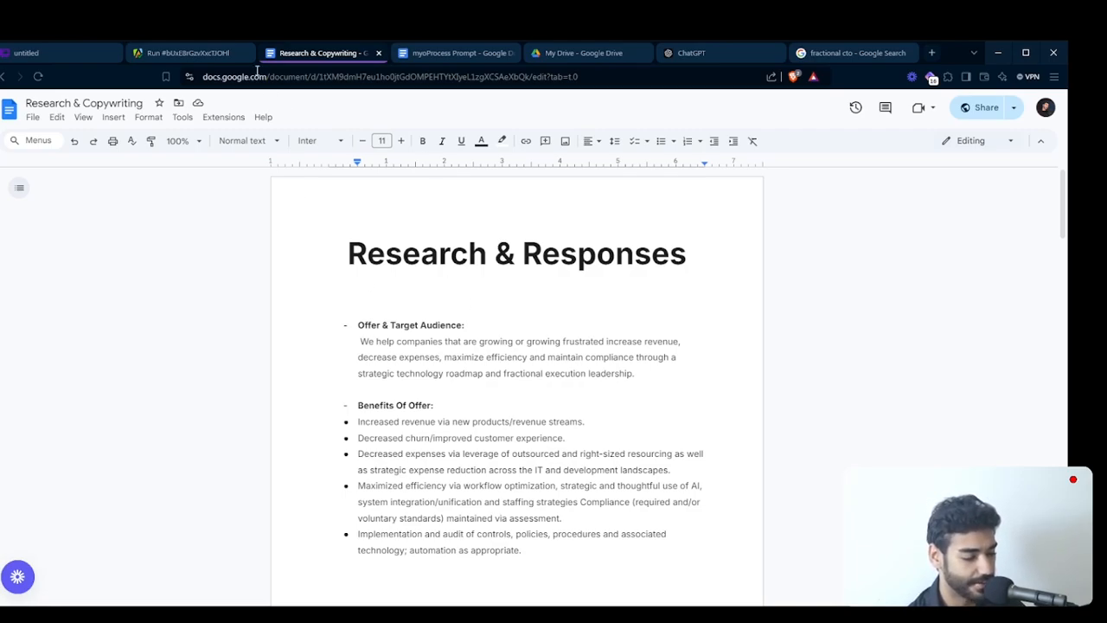
# - Switch to the output of the Indeed job scraper run in Apify
pyautogui.click(192, 63)
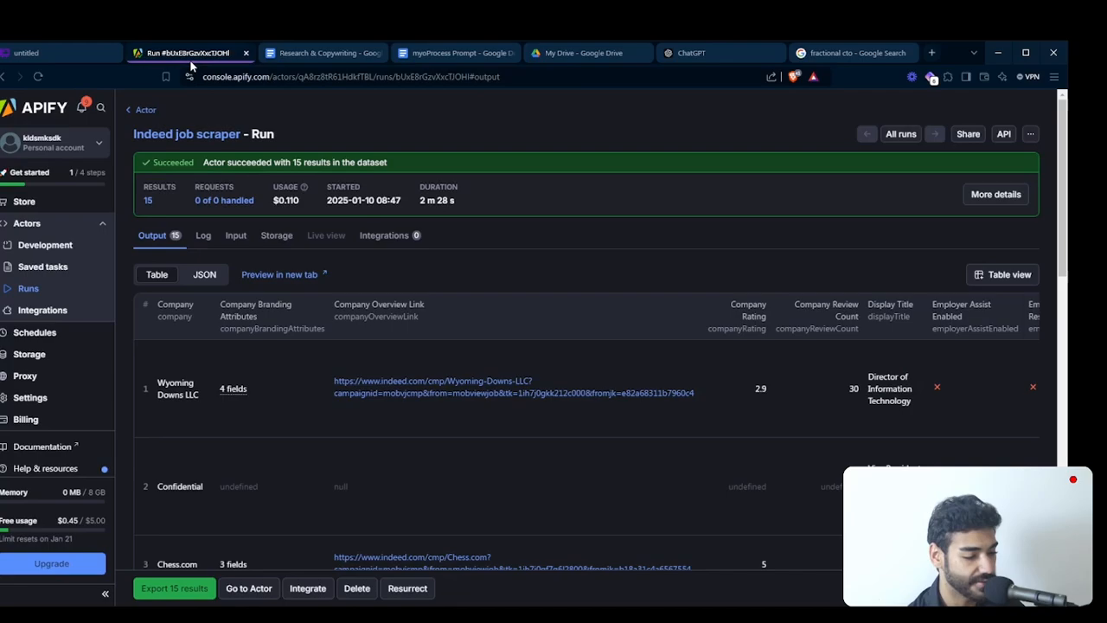
# - Open the Indeed job scraper's Actor page from its run and look over its name and input settings
pyautogui.click(218, 134)
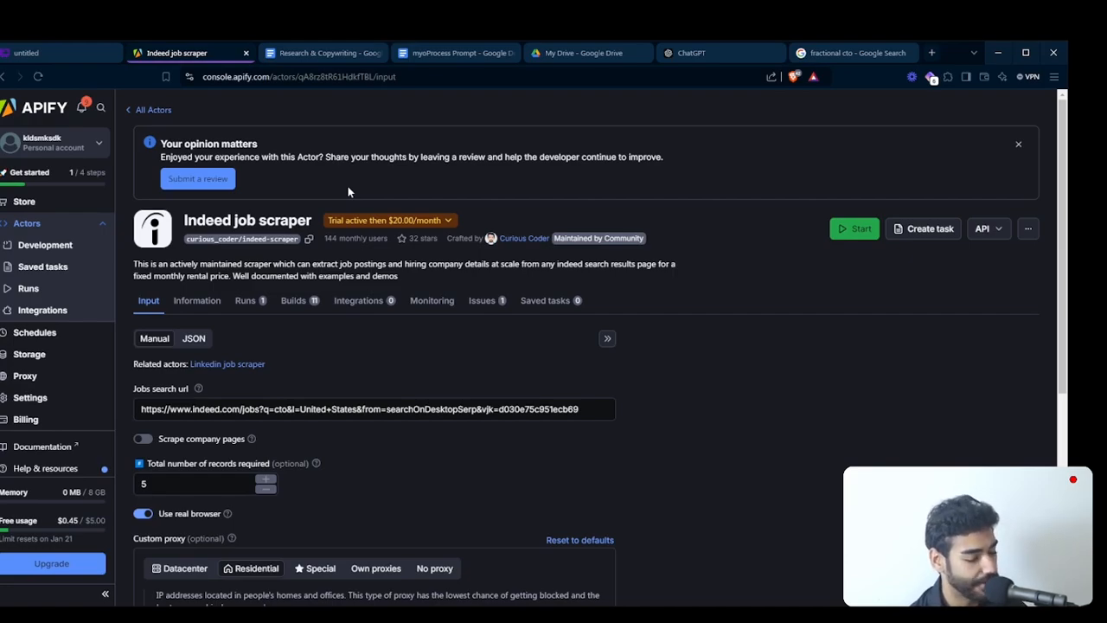
pyautogui.scroll(-1, 348, 186)
pyautogui.tripleClick(268, 160)
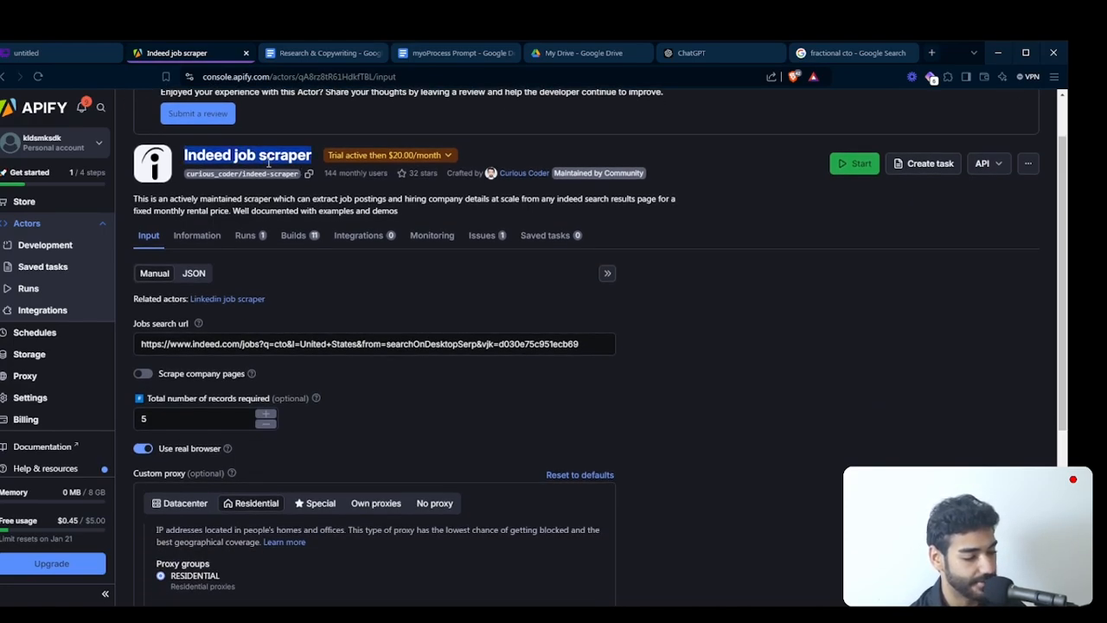
pyautogui.doubleClick(223, 158)
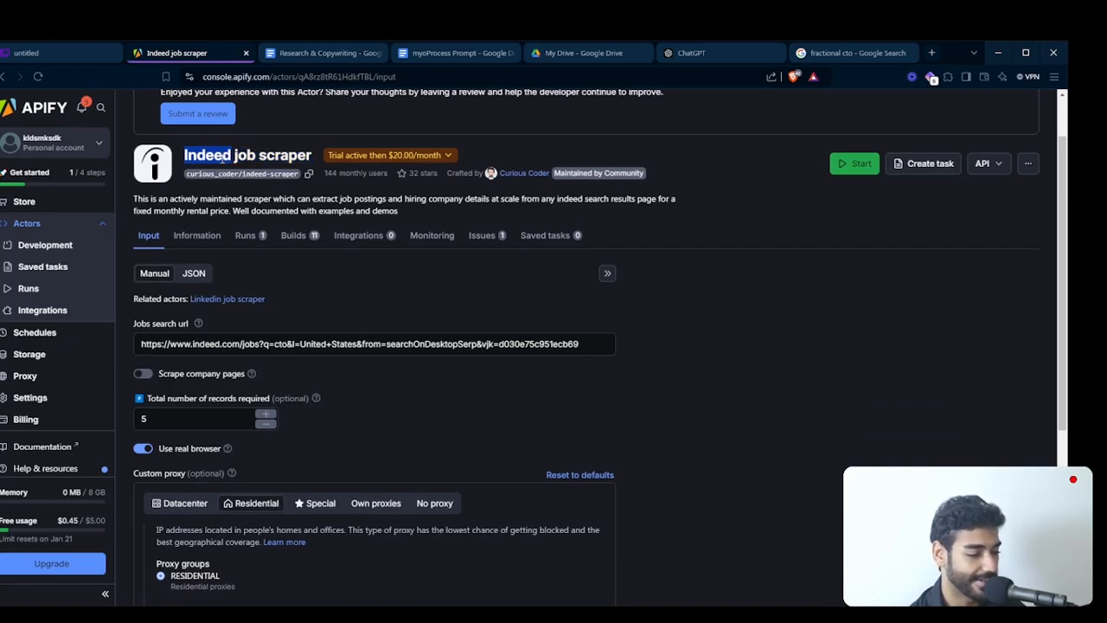
pyautogui.click(237, 162)
pyautogui.doubleClick(237, 163)
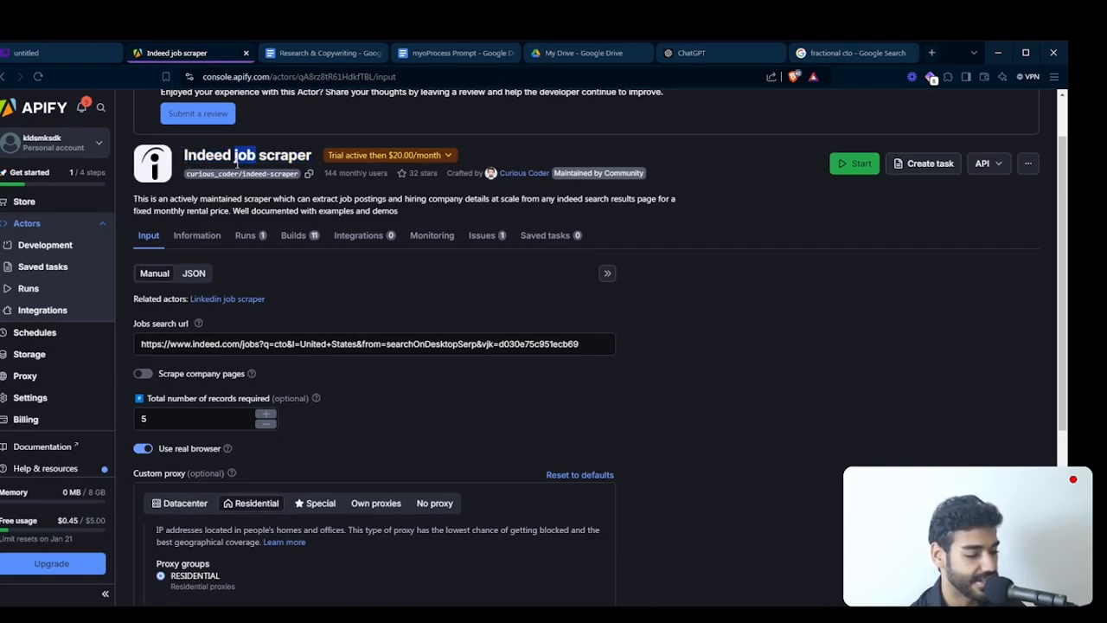
# - Search the Apify Store for "linkedin job" Actors
pyautogui.click(25, 201)
pyautogui.click(503, 197)
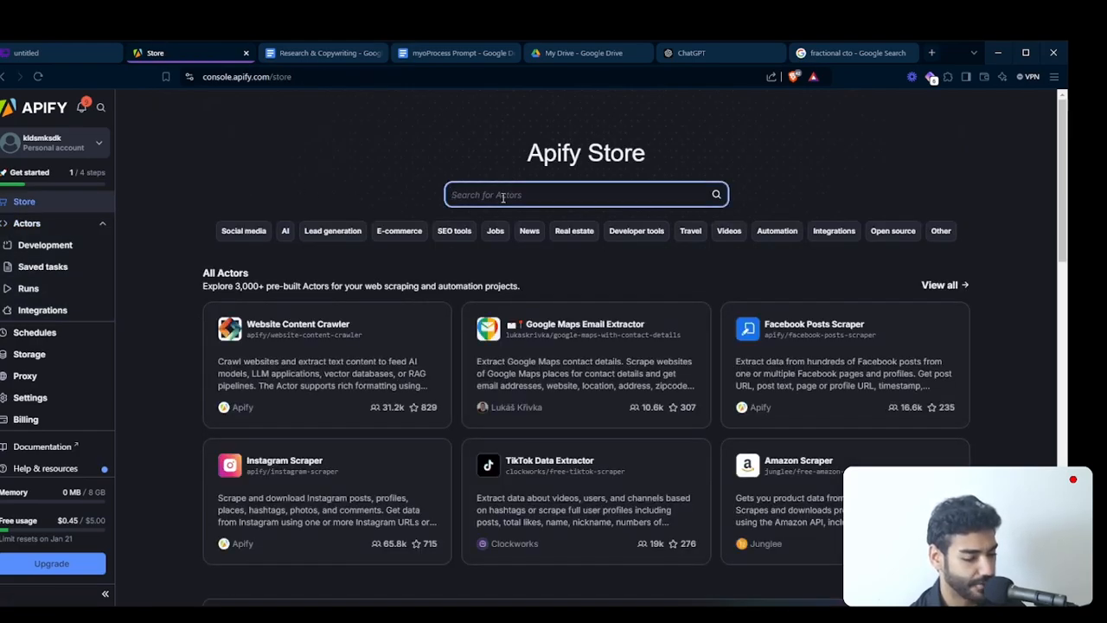
pyautogui.write('linkedi')
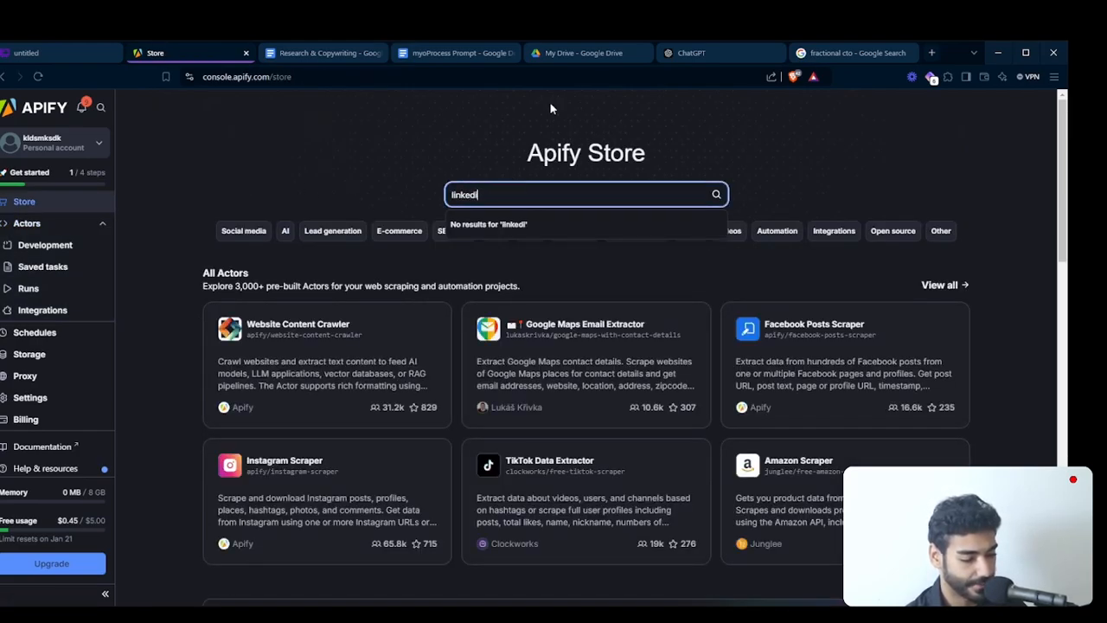
pyautogui.write('n job')
pyautogui.press('Return')
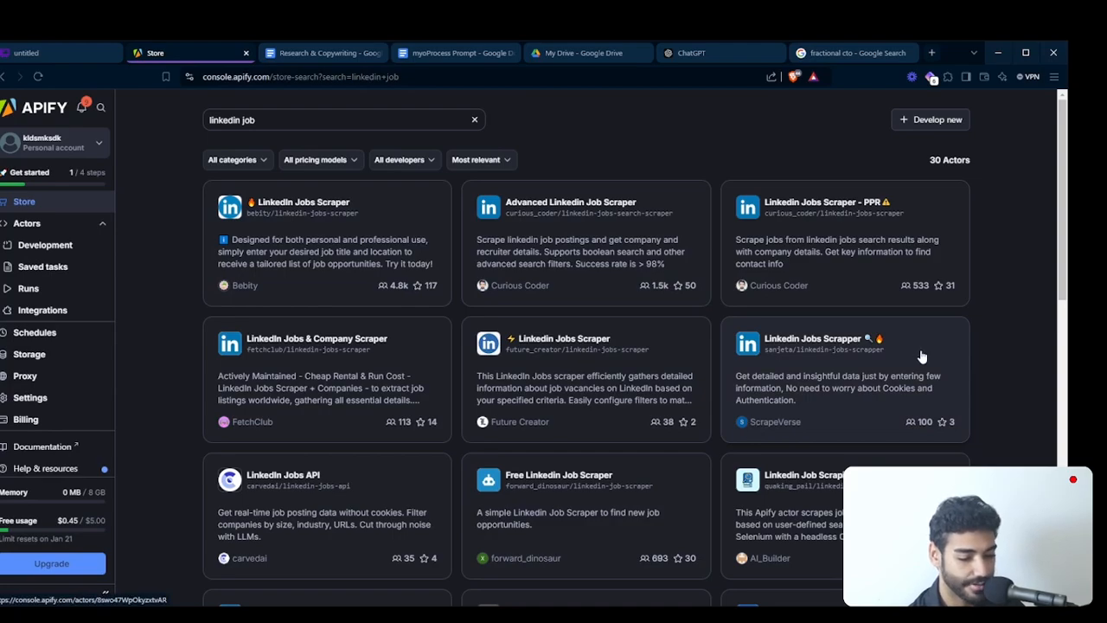
# - Open the Advanced Linkedin Job Scraper and Bebity's LinkedIn Jobs Scraper in separate tabs, and inspect the latter's job title input
pyautogui.keyDown('ctrl'); pyautogui.click(520, 250); pyautogui.keyUp('ctrl')
pyautogui.click(373, 279)
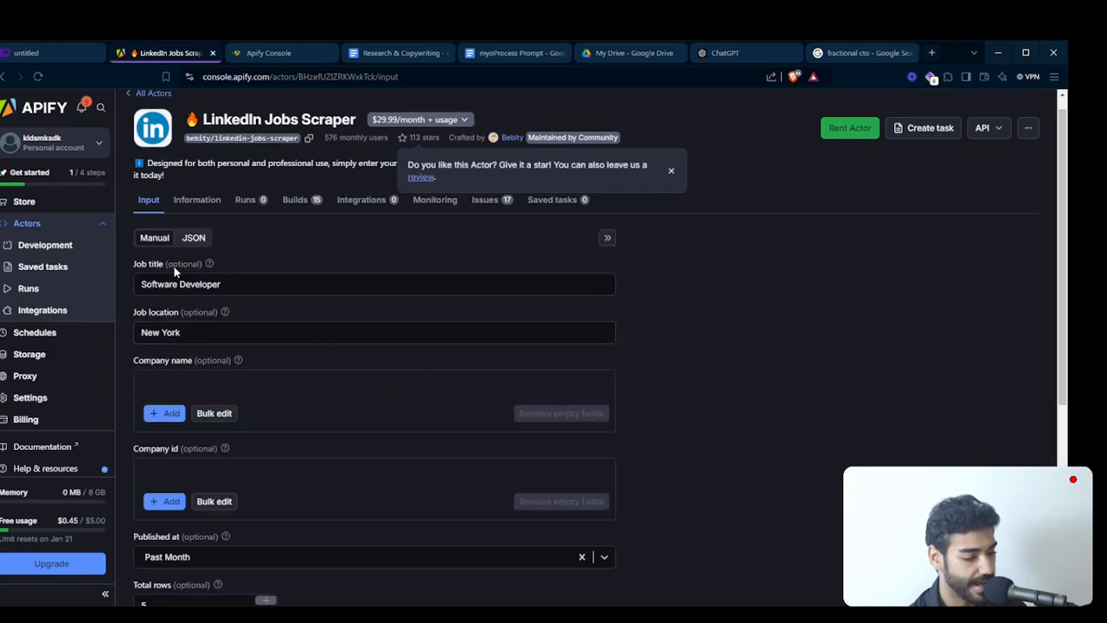
pyautogui.tripleClick(176, 265)
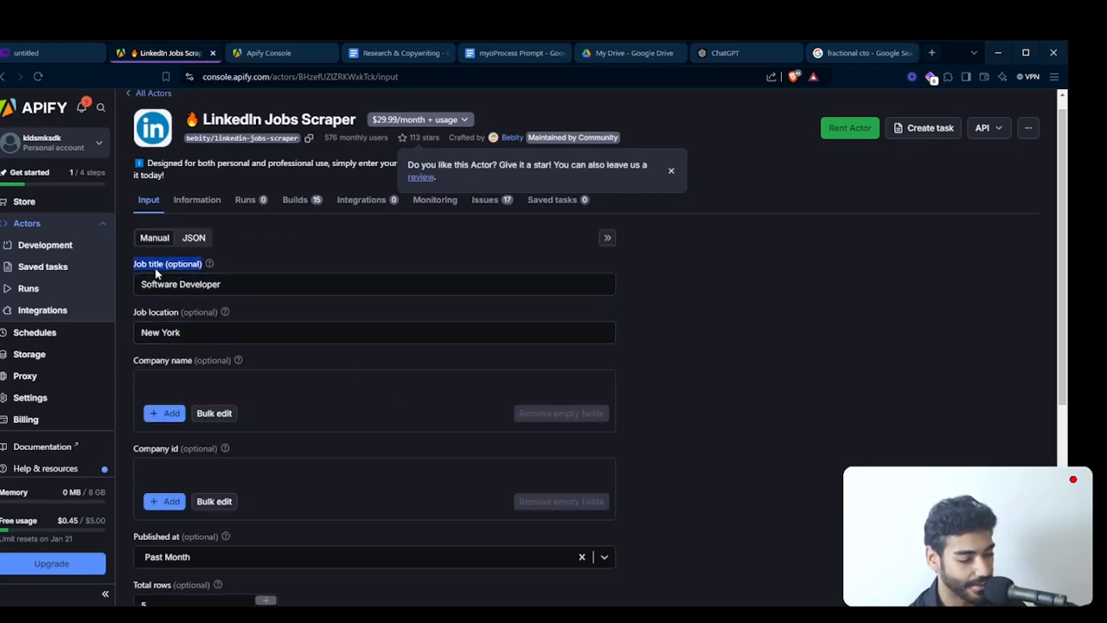
pyautogui.tripleClick(163, 275)
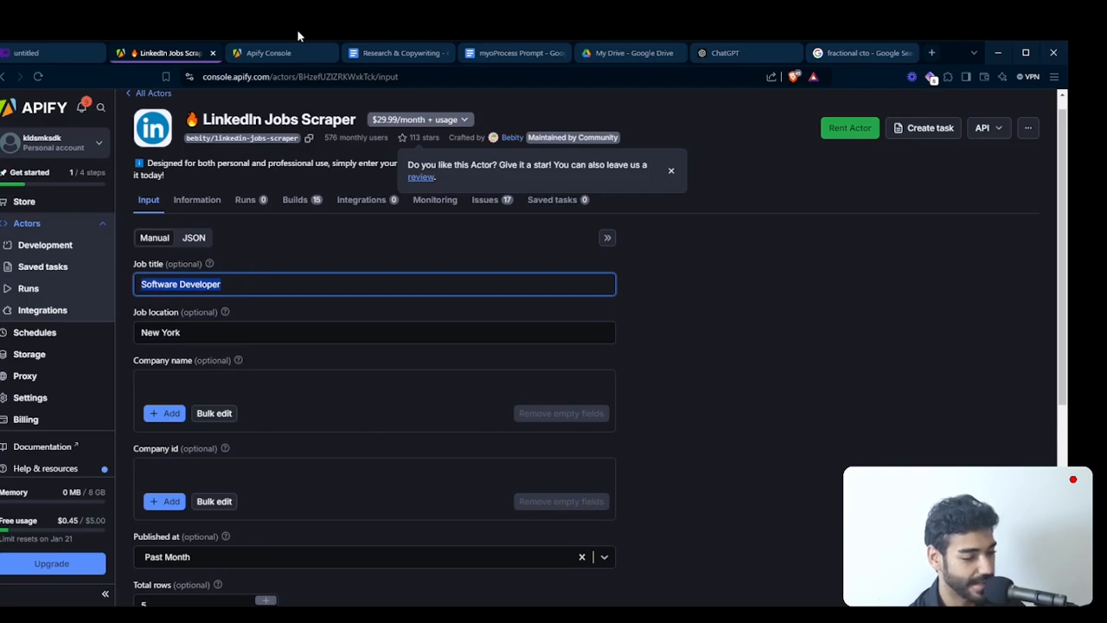
# - Examine the Advanced Linkedin Job Scraper's inputs, including the cookies and the job and geo IDs in the jobs search URL
pyautogui.click(281, 52)
pyautogui.scroll(-5, 332, 130)
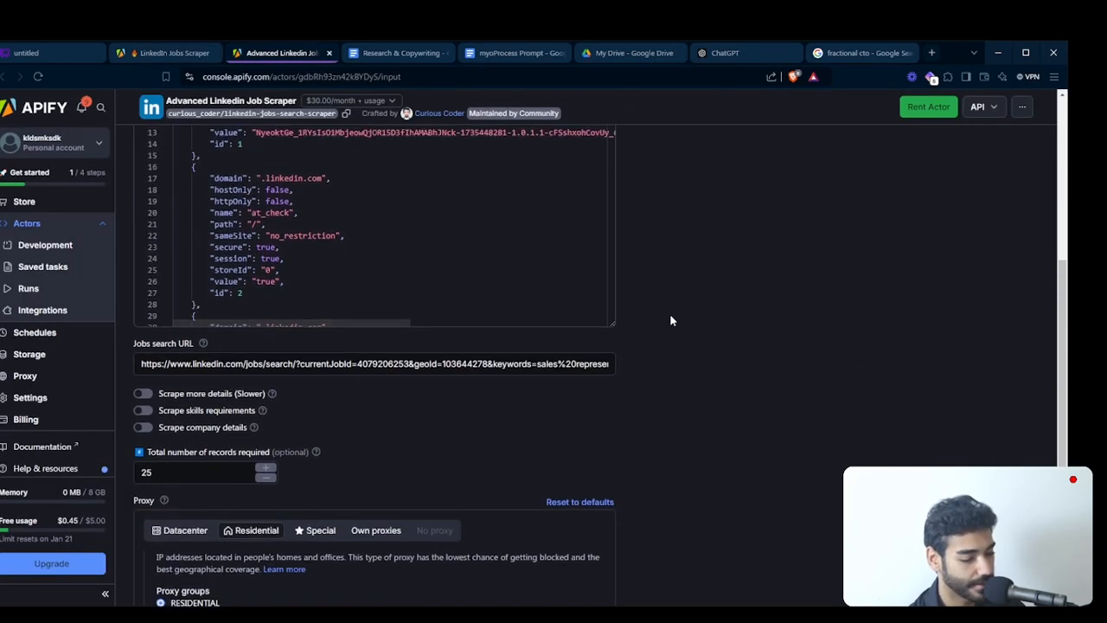
pyautogui.scroll(1, 699, 235)
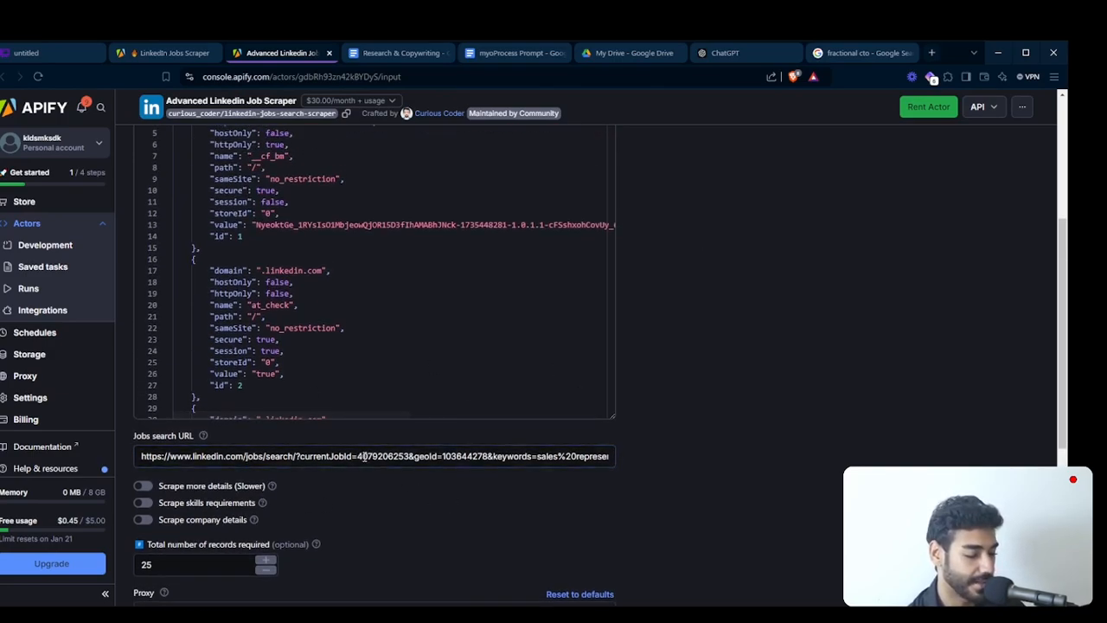
pyautogui.moveTo(409, 456); pyautogui.dragTo(358, 456)
pyautogui.hotkey('ctrl', 'a')
pyautogui.click(410, 475)
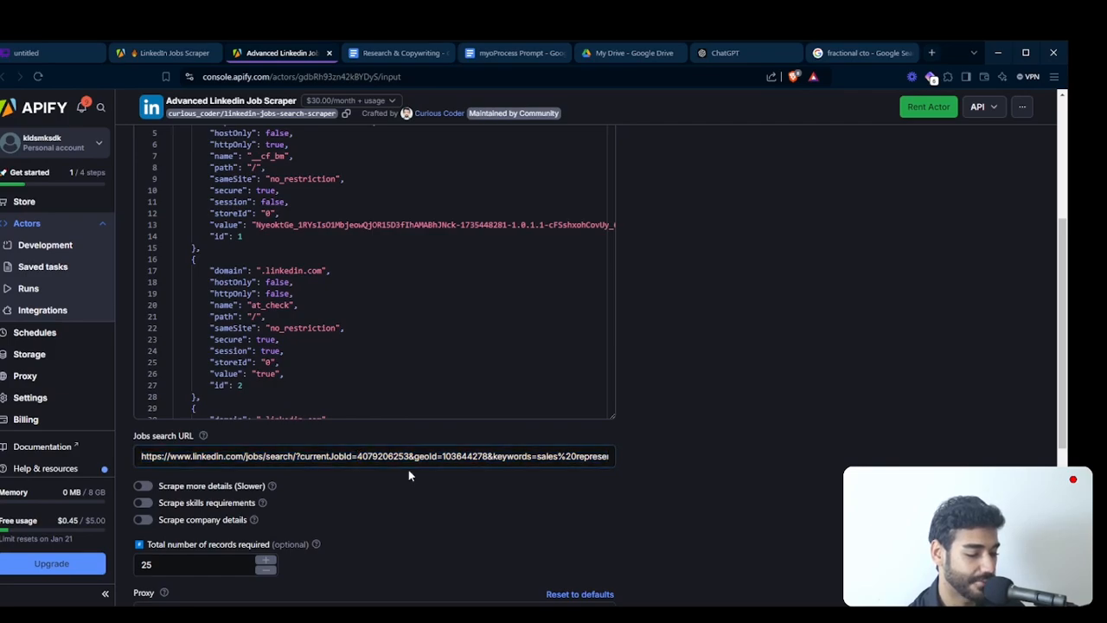
pyautogui.doubleClick(463, 459)
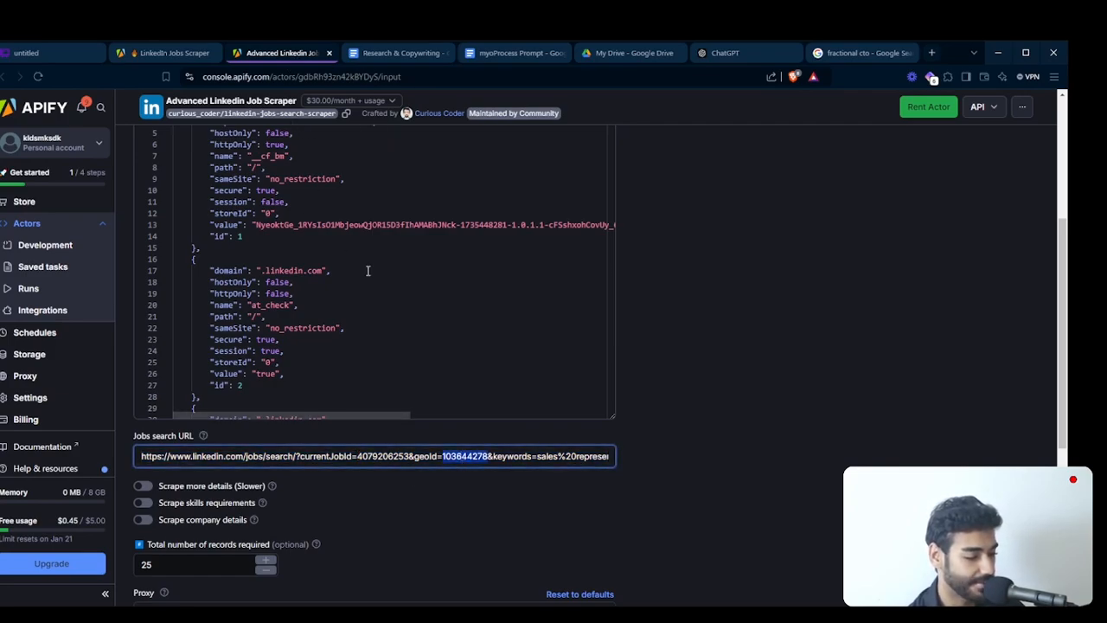
pyautogui.scroll(3, 471, 247)
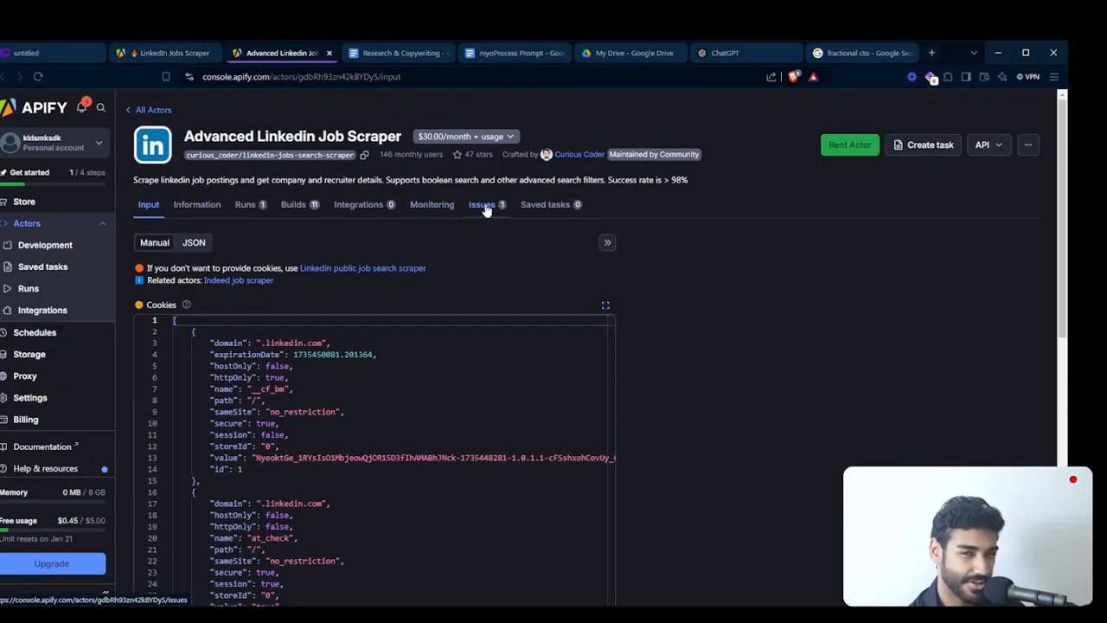
# - Review the LinkedIn Jobs Scraper's input form once more and close its tab
pyautogui.click(173, 53)
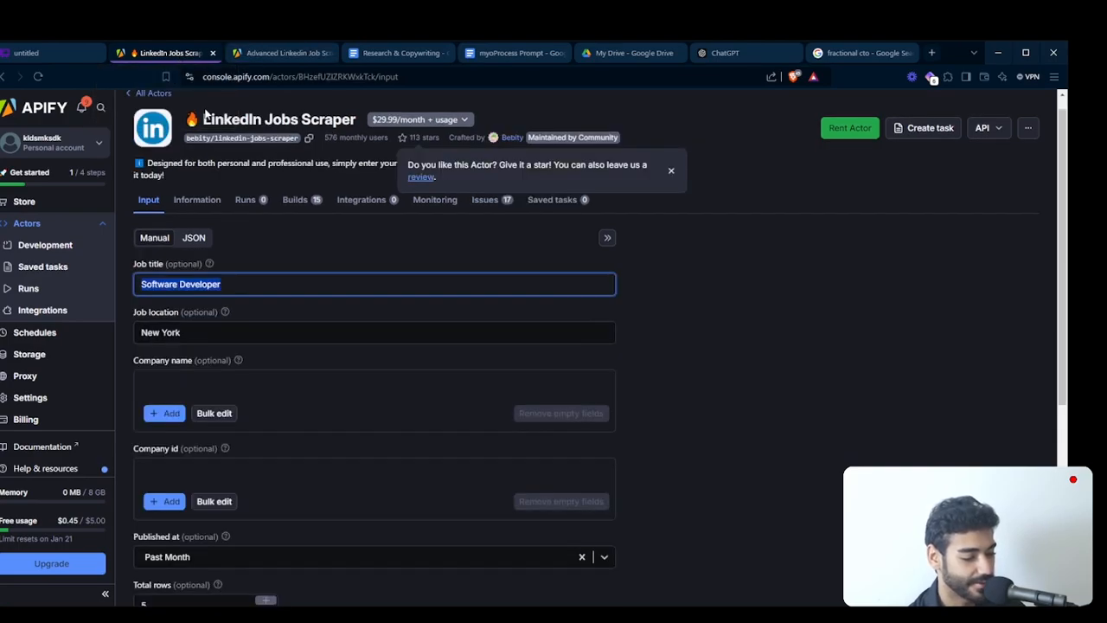
pyautogui.click(353, 277)
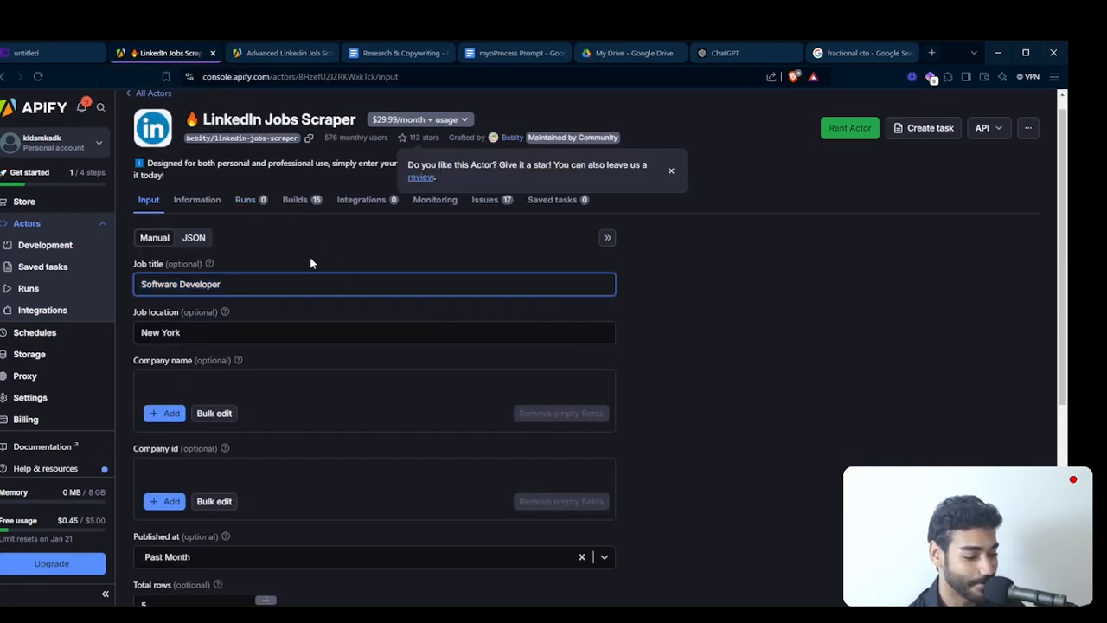
pyautogui.click(306, 257)
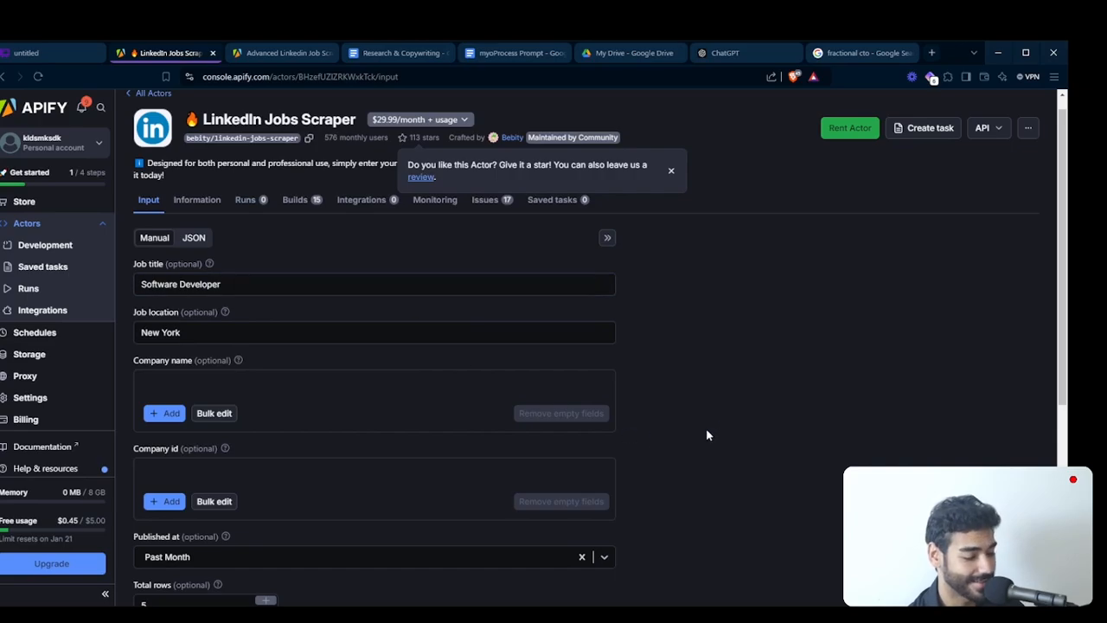
pyautogui.scroll(-3, 708, 428)
pyautogui.scroll(3, 710, 421)
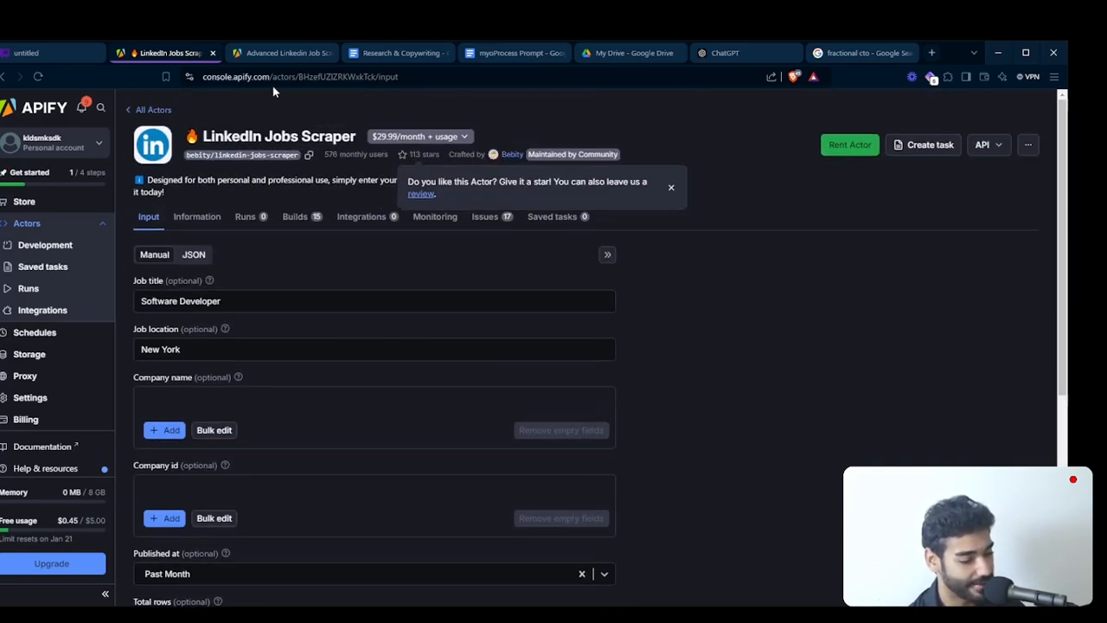
pyautogui.click(213, 53)
# - Open the Actors list in a new tab and go to the output of the Indeed job scraper's run
pyautogui.scroll(-1, 556, 246)
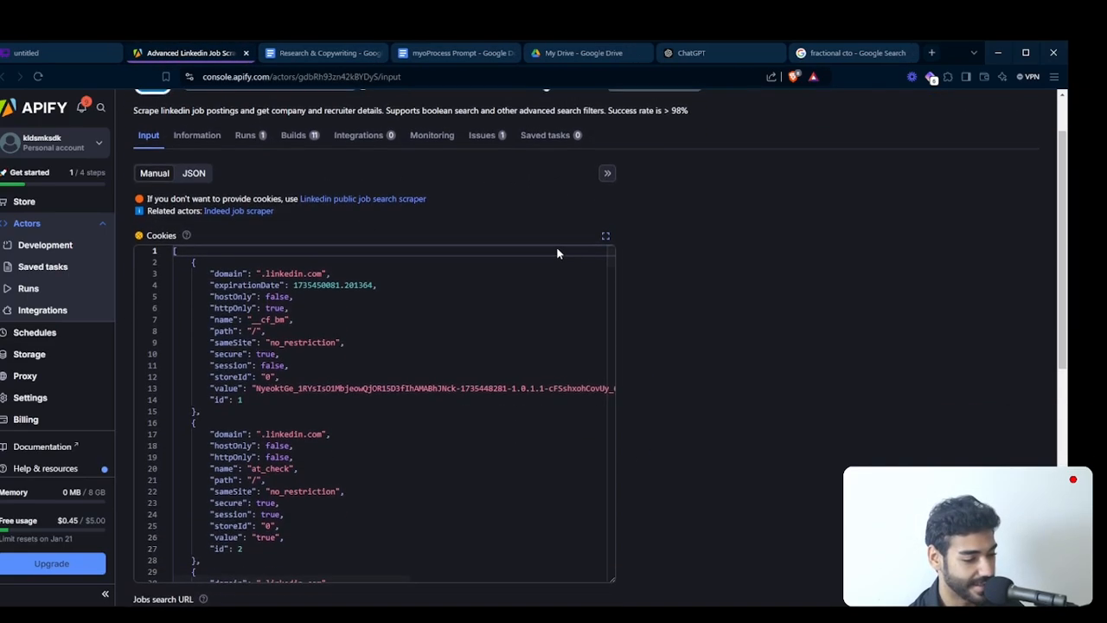
pyautogui.scroll(1, 556, 246)
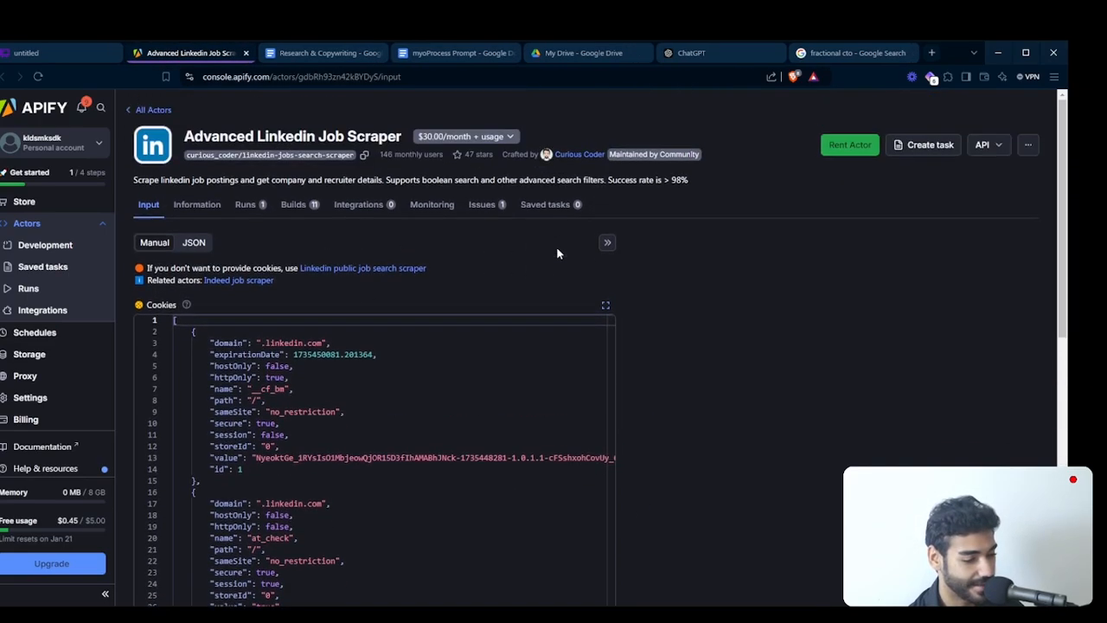
pyautogui.click(38, 224)
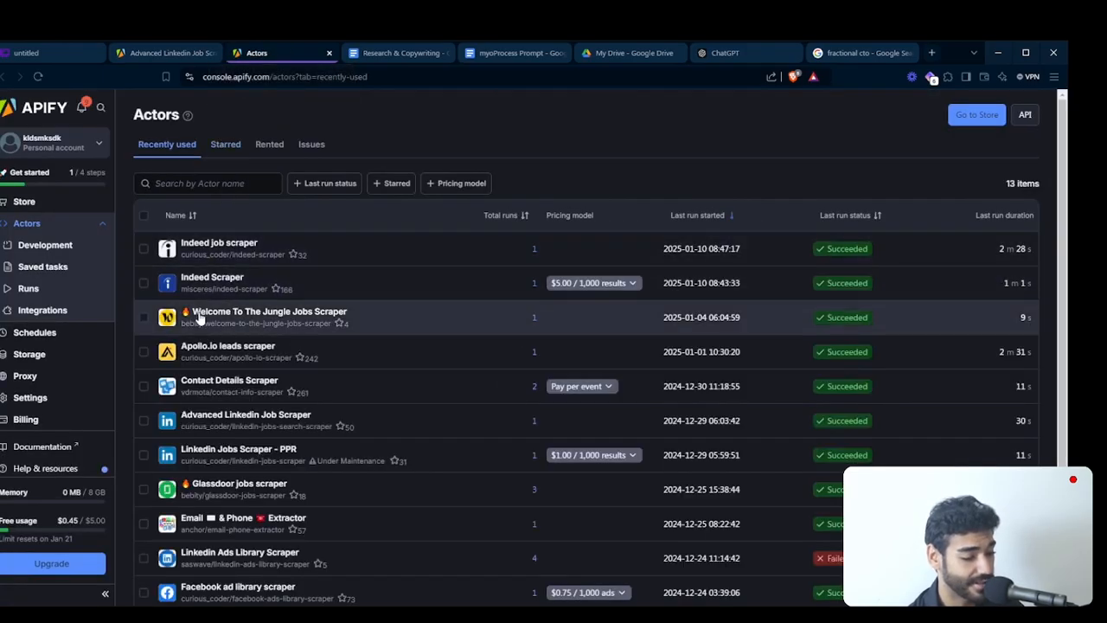
pyautogui.click(228, 244)
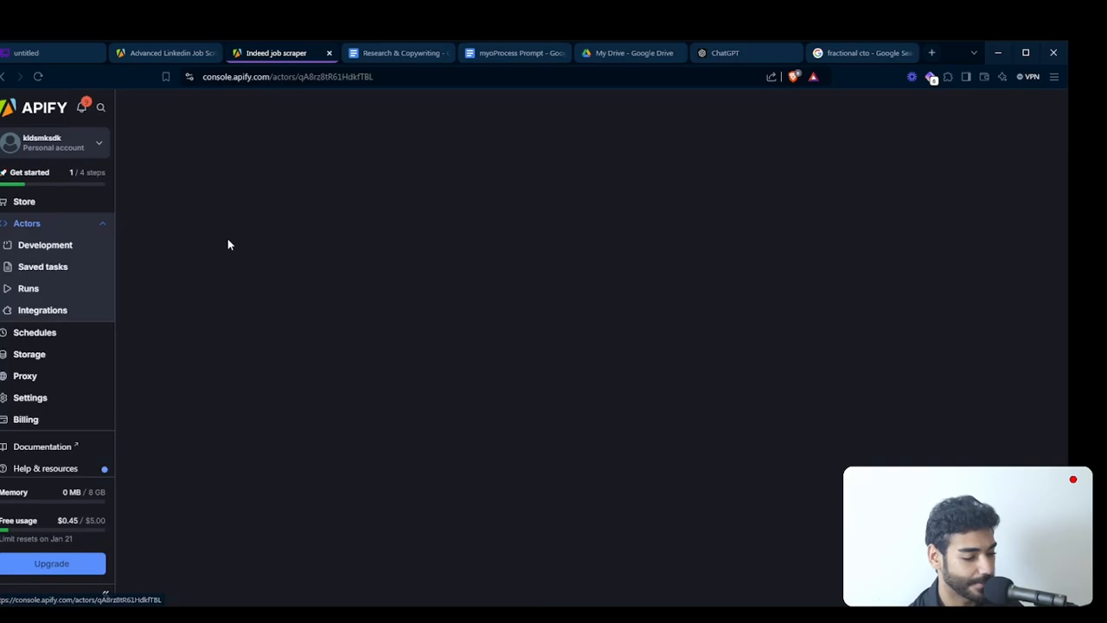
pyautogui.click(248, 303)
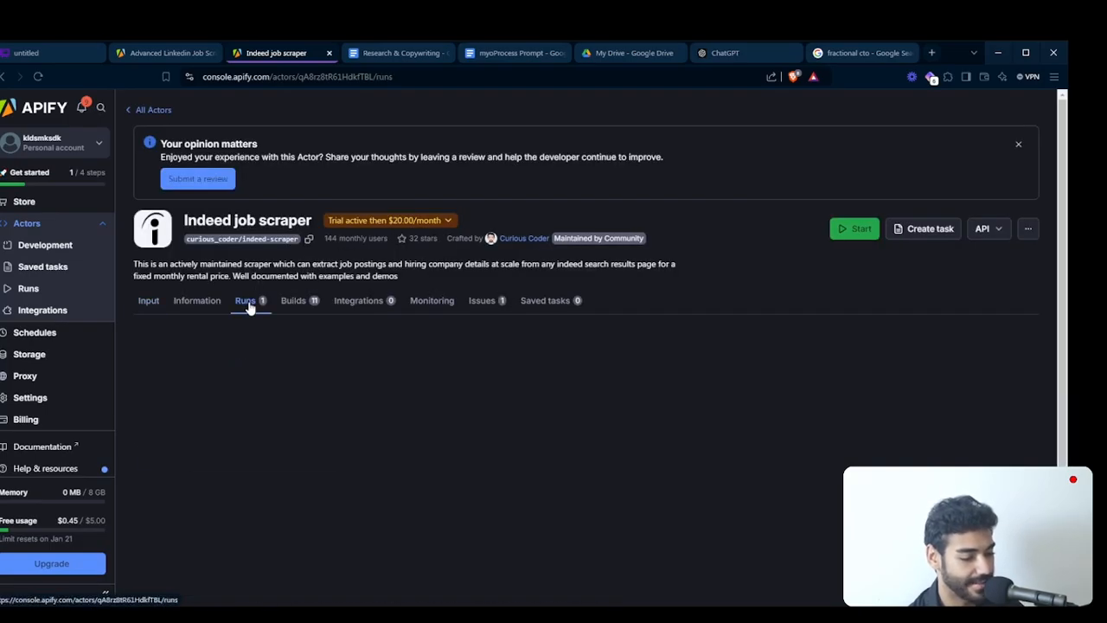
pyautogui.click(366, 404)
pyautogui.scroll(-3, 367, 401)
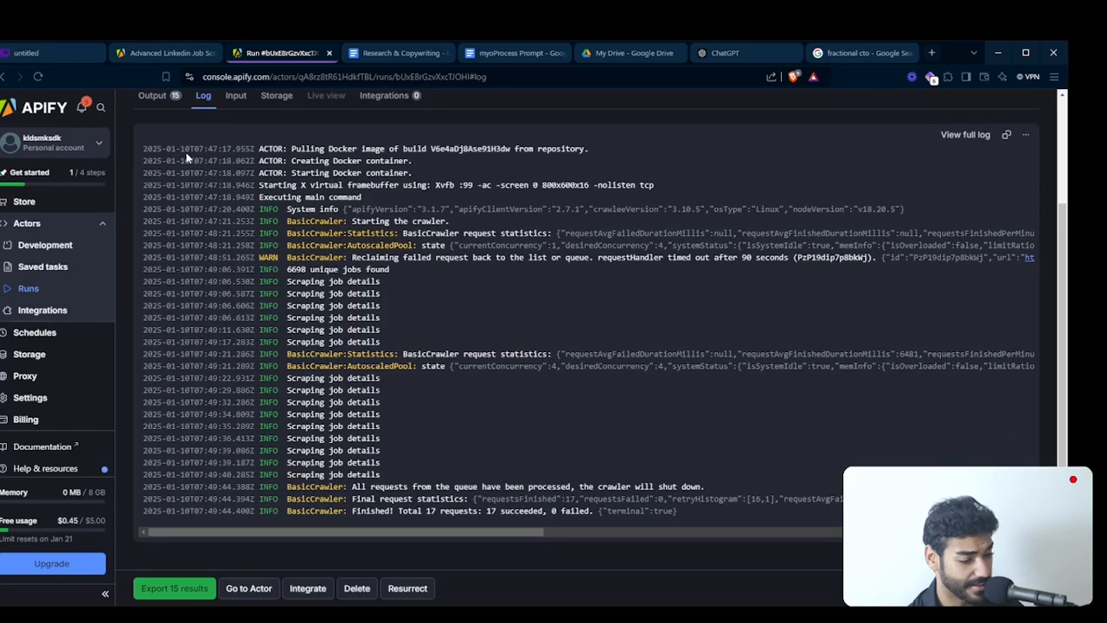
pyautogui.click(152, 95)
# - Examine the run's output table, checking the companies, overview links and display titles of the scraped jobs
pyautogui.scroll(-2, 396, 398)
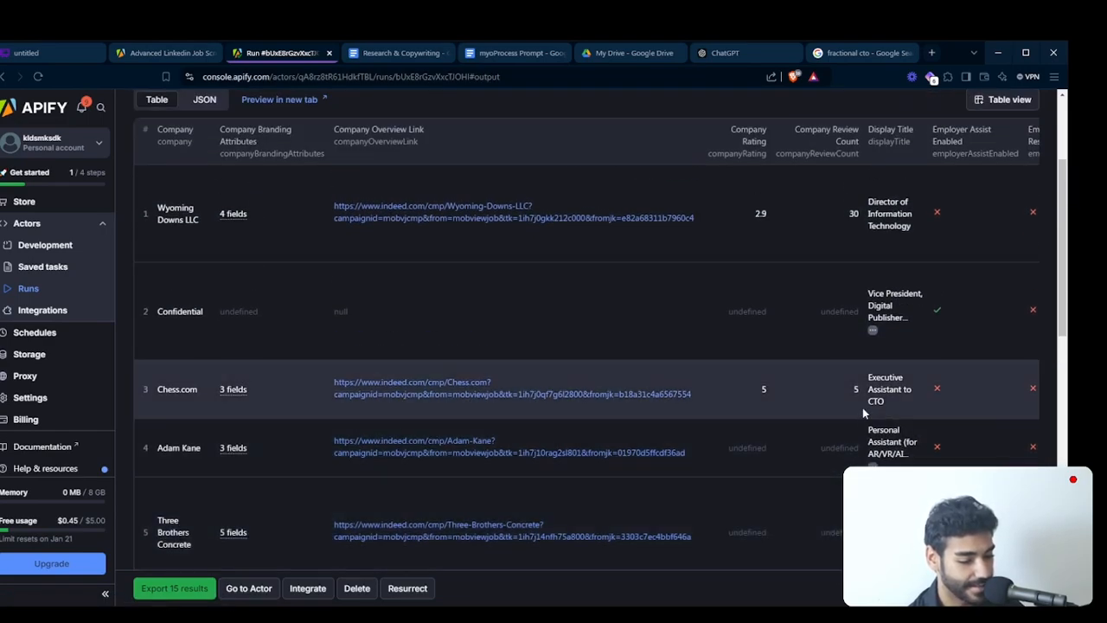
pyautogui.scroll(-2, 884, 406)
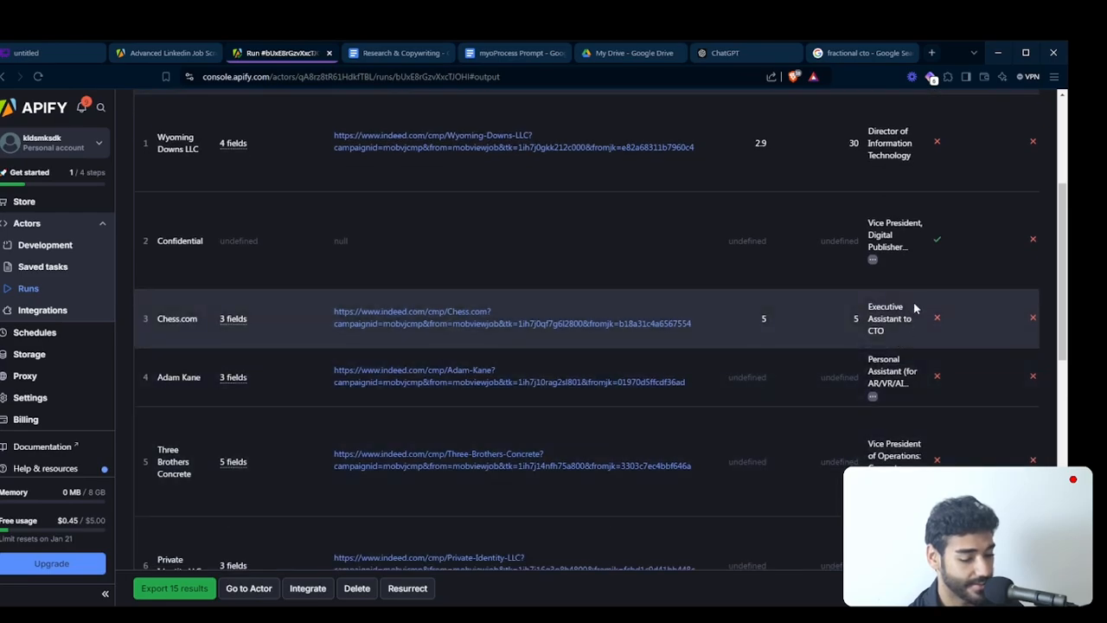
pyautogui.scroll(-5, 914, 309)
pyautogui.scroll(-4, 915, 320)
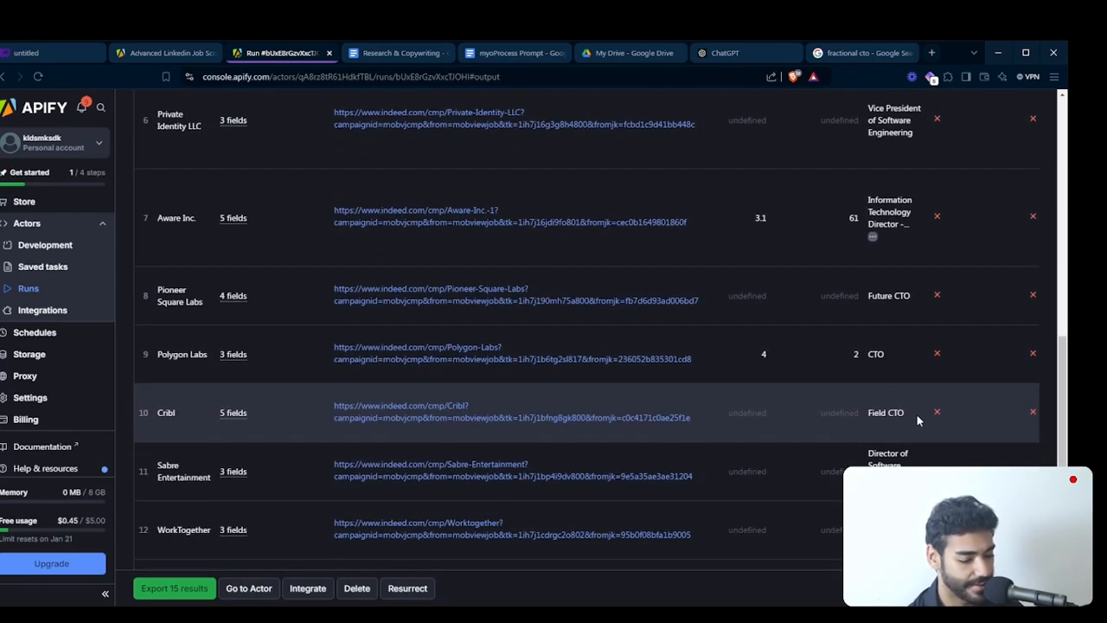
pyautogui.scroll(15, 887, 350)
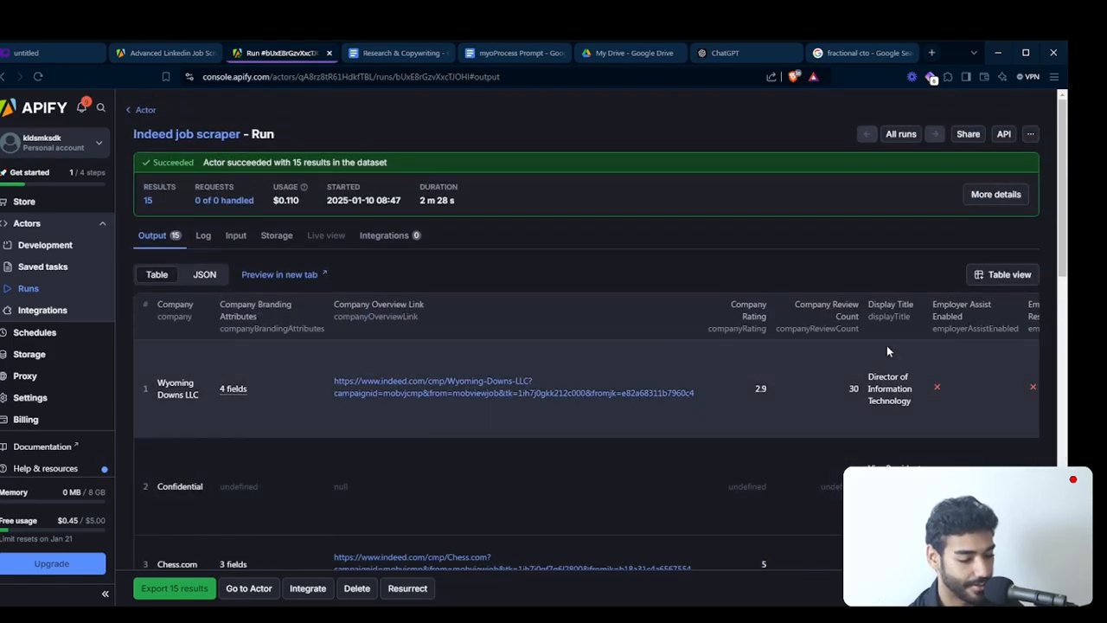
pyautogui.hscroll(5, 621, 353)
pyautogui.hscroll(-4, 421, 372)
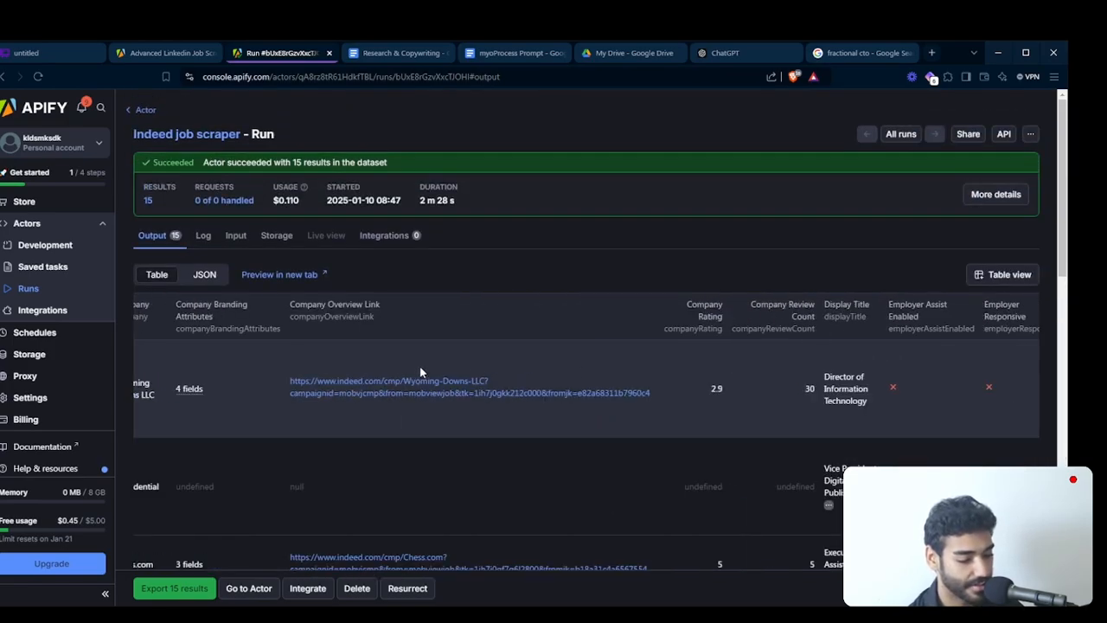
pyautogui.hscroll(-2, 413, 372)
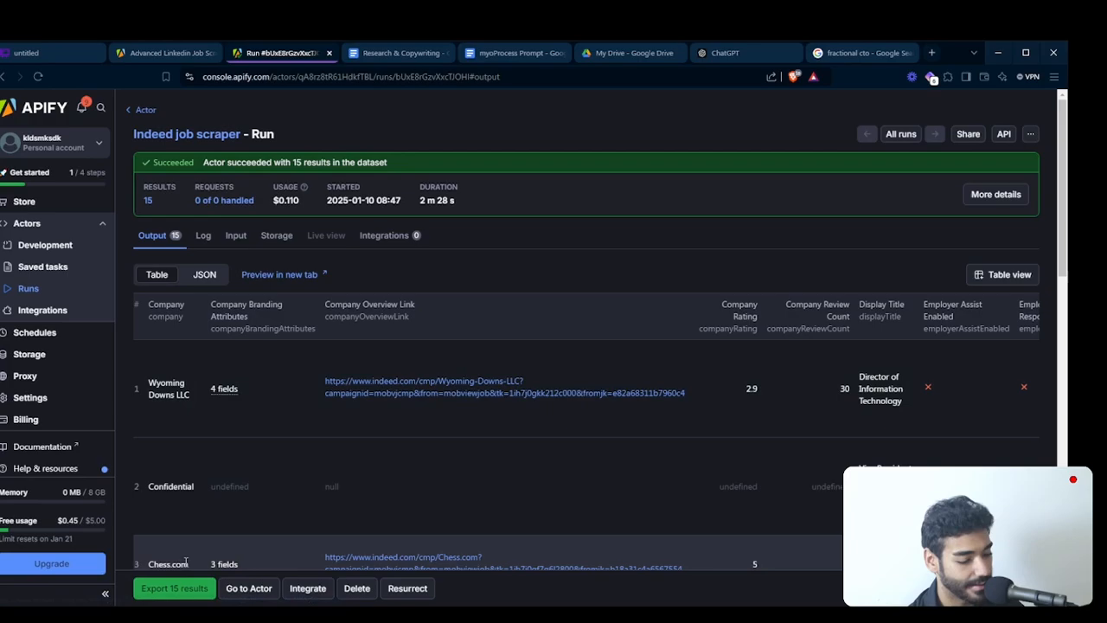
# - View the export options for the run's dataset, close them, and look across the output table's columns
pyautogui.click(173, 580)
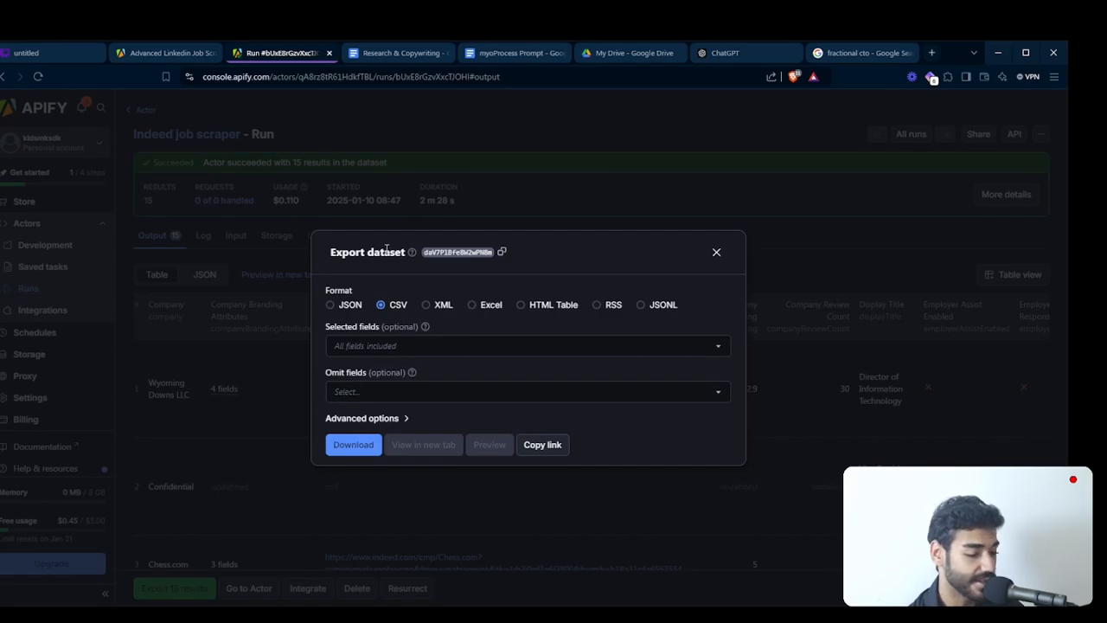
pyautogui.click(367, 461)
pyautogui.click(256, 411)
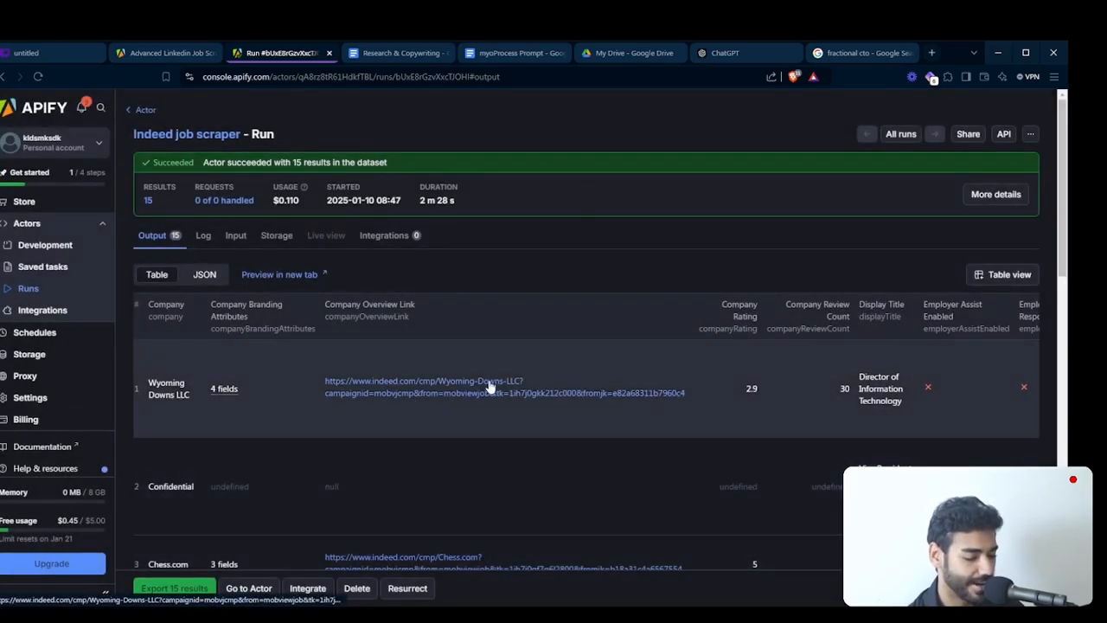
pyautogui.hscroll(1, 489, 387)
pyautogui.hscroll(-2, 488, 387)
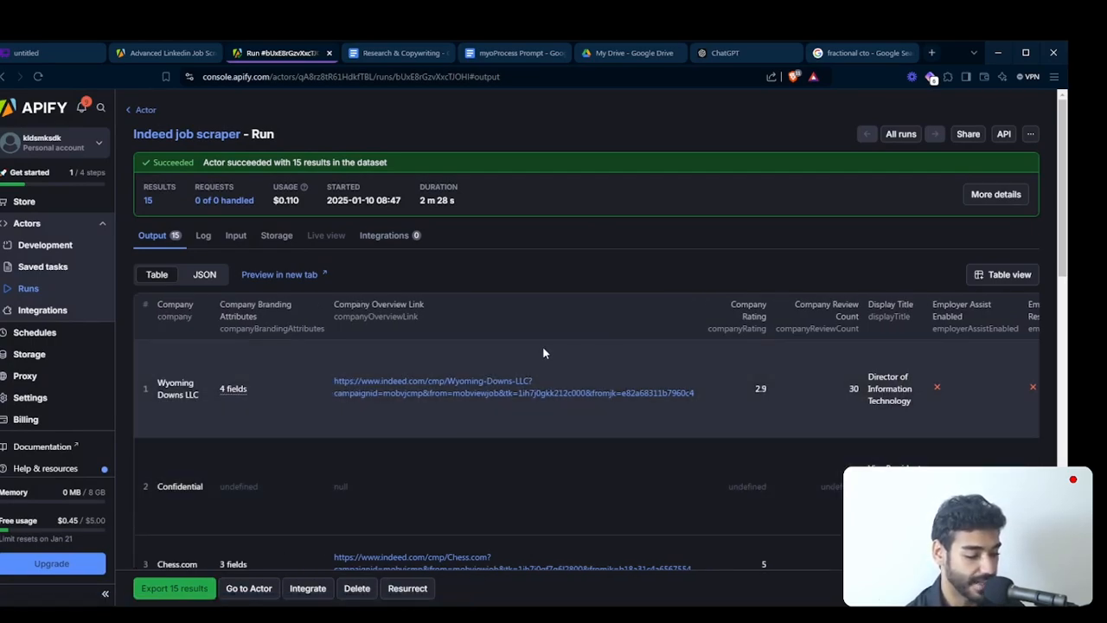
# - Open the Make organization dashboard in a new browser tab
pyautogui.hotkey('ctrl', 't')
pyautogui.write('make')
pyautogui.press('Return')
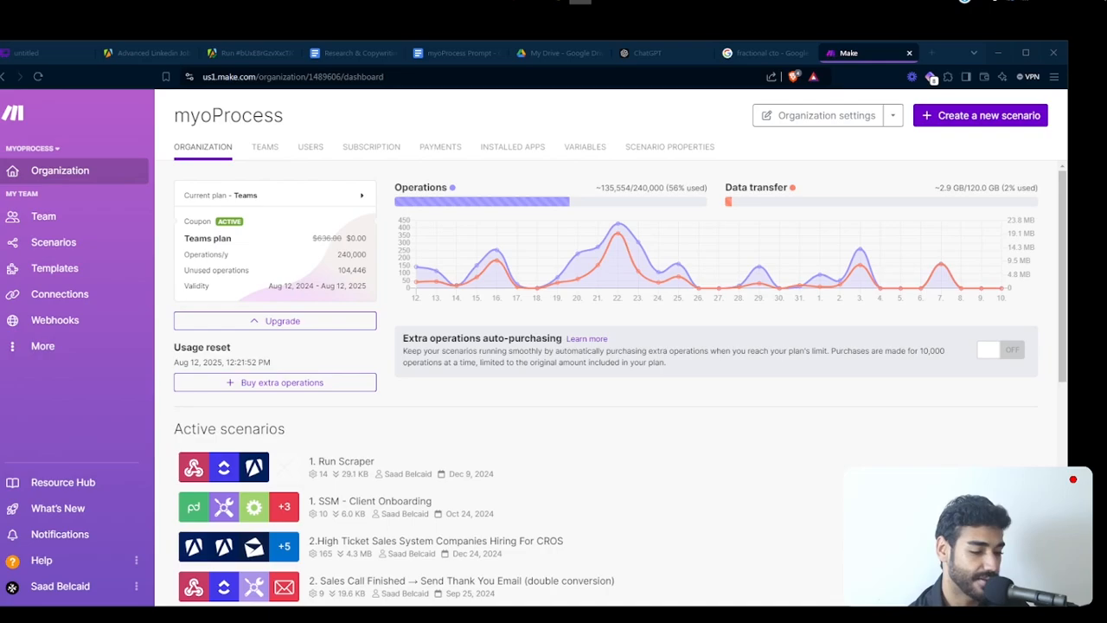
# - Go back to the Indeed job scraper's run in Apify, review the dataset's export formats, and dismiss the export options
pyautogui.click(249, 53)
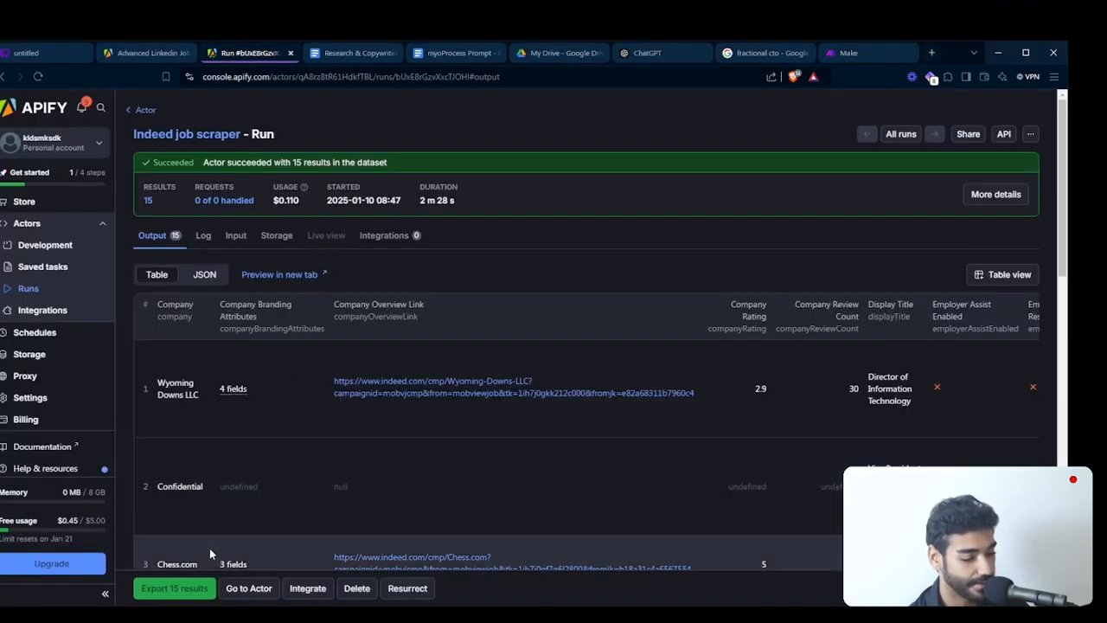
pyautogui.click(174, 593)
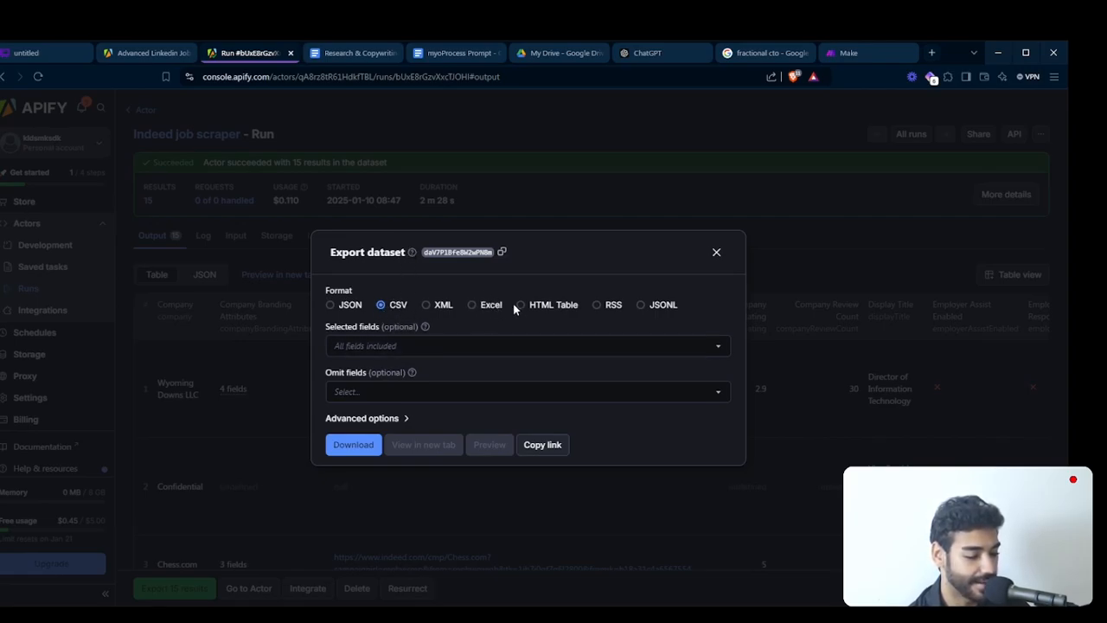
pyautogui.click(813, 339)
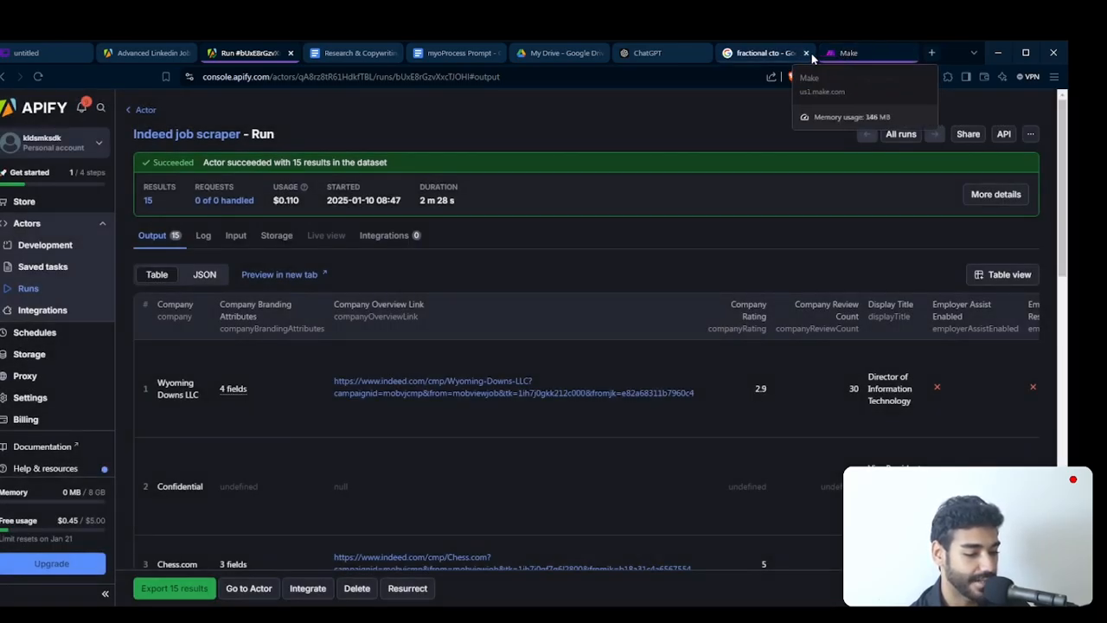
# - Close the fractional CTO search tab and start a new scenario in Make's Project Fulfillment folder
pyautogui.click(809, 53)
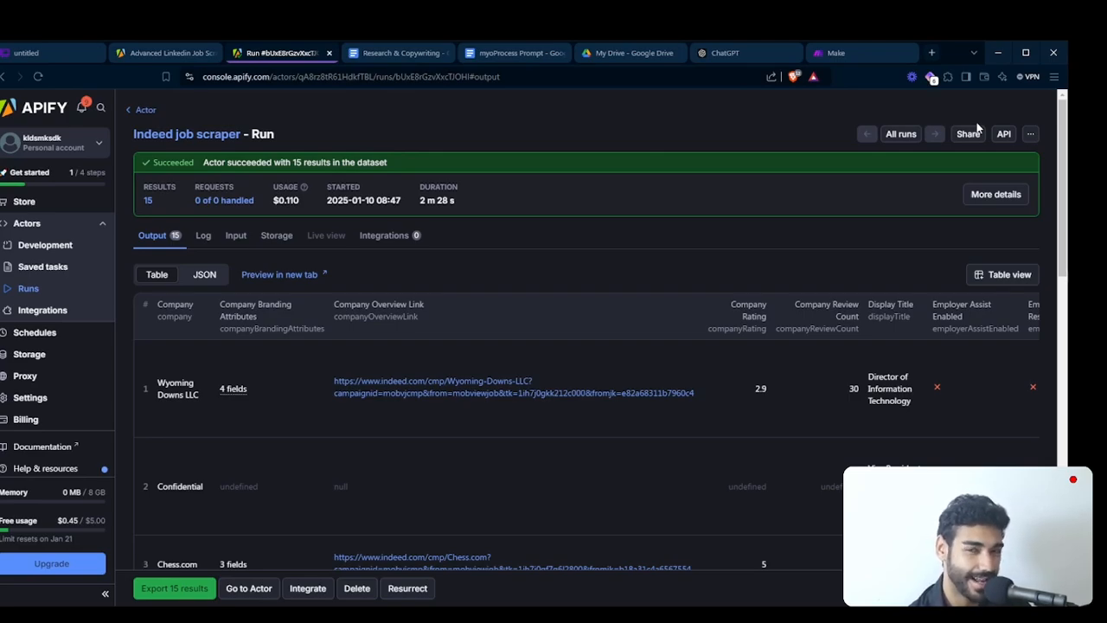
pyautogui.click(849, 48)
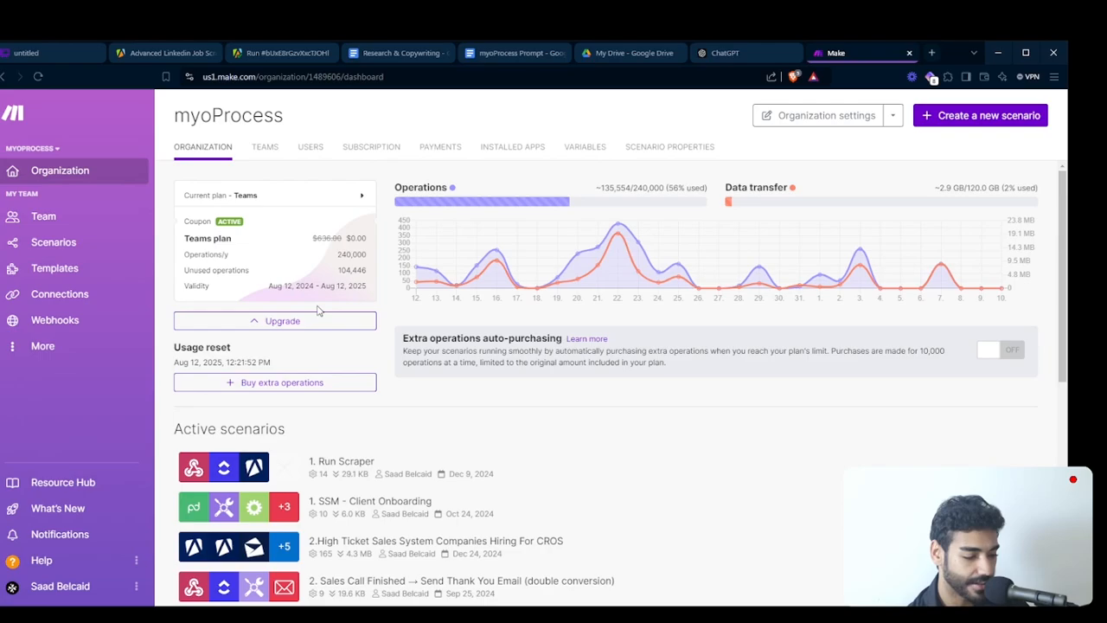
pyautogui.click(52, 244)
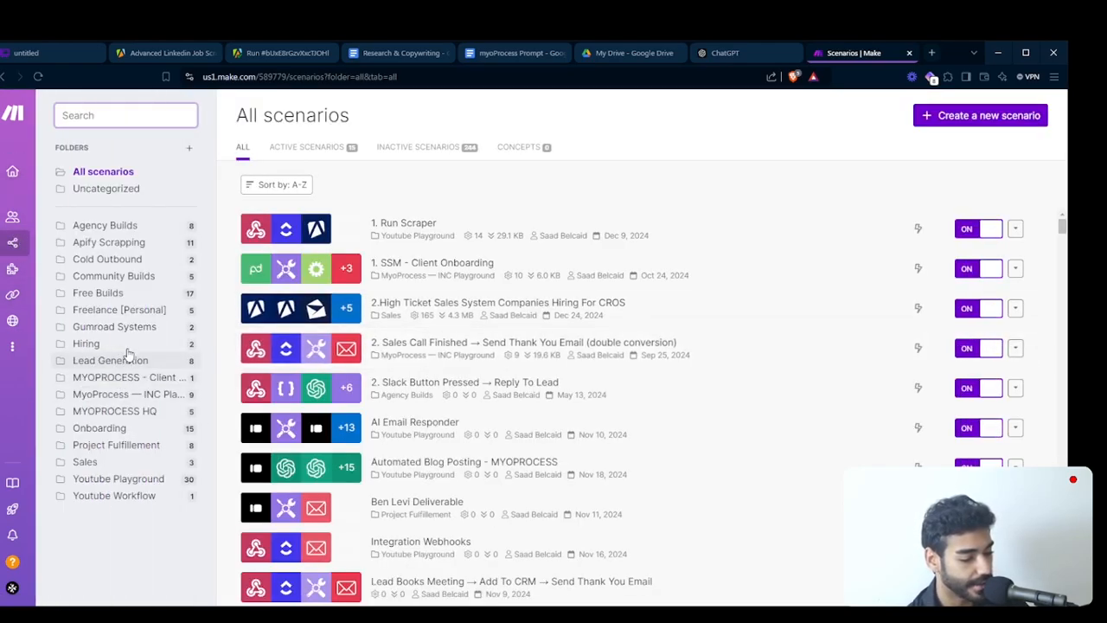
pyautogui.click(134, 445)
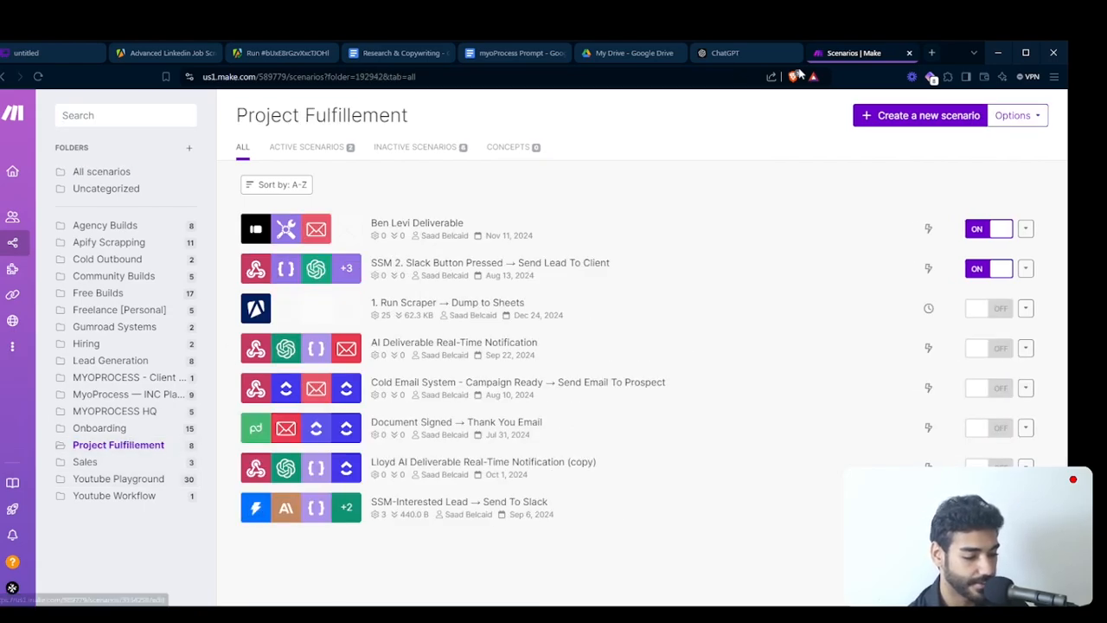
pyautogui.click(896, 115)
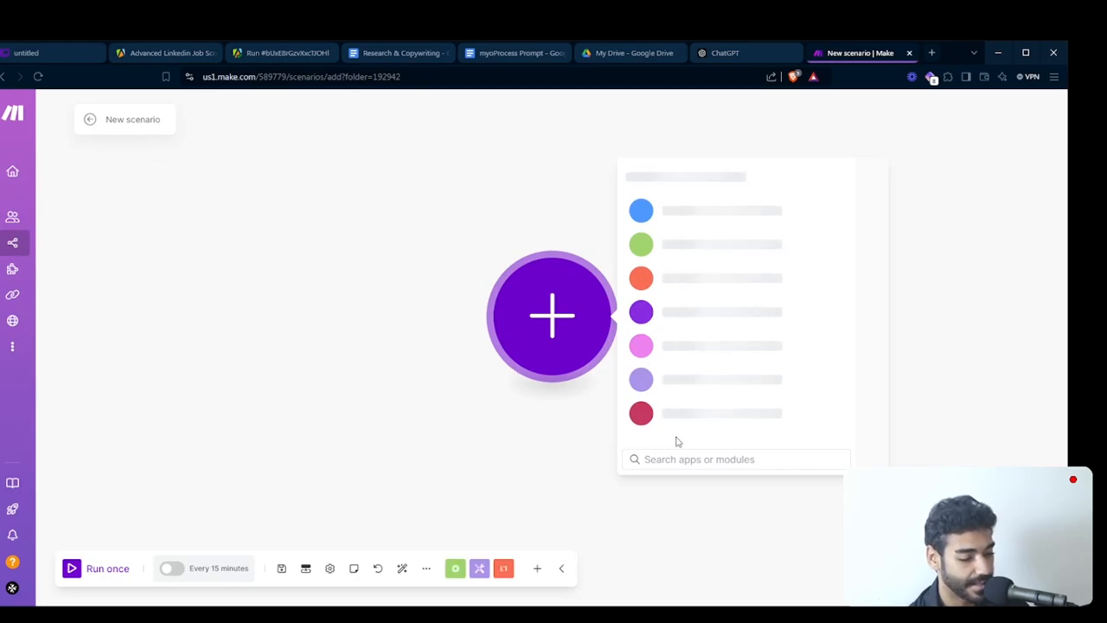
pyautogui.write('dri')
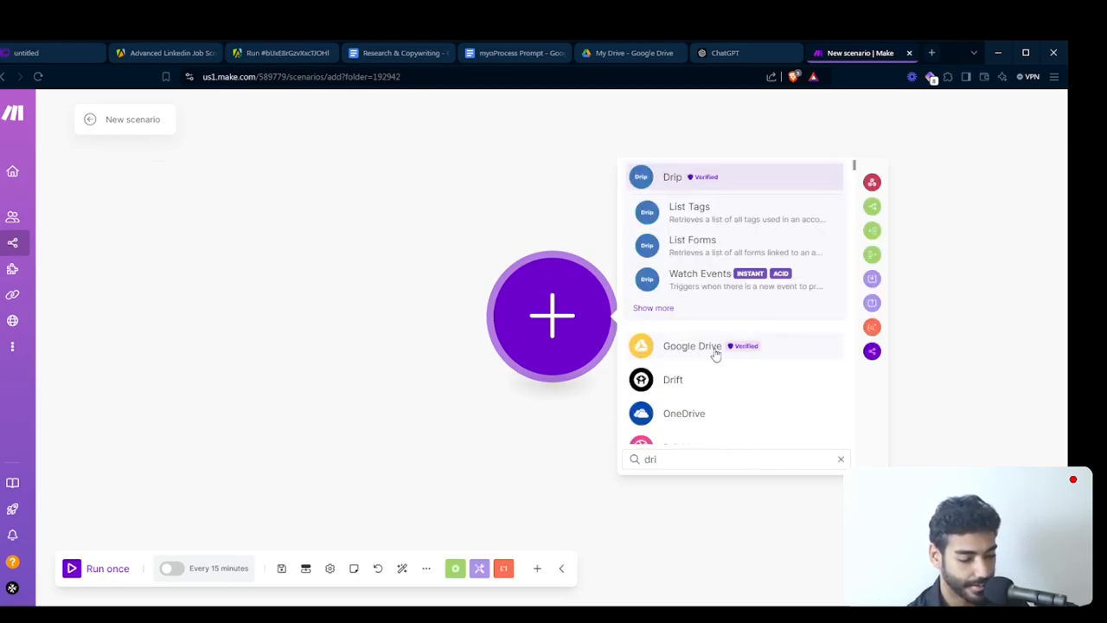
pyautogui.click(716, 355)
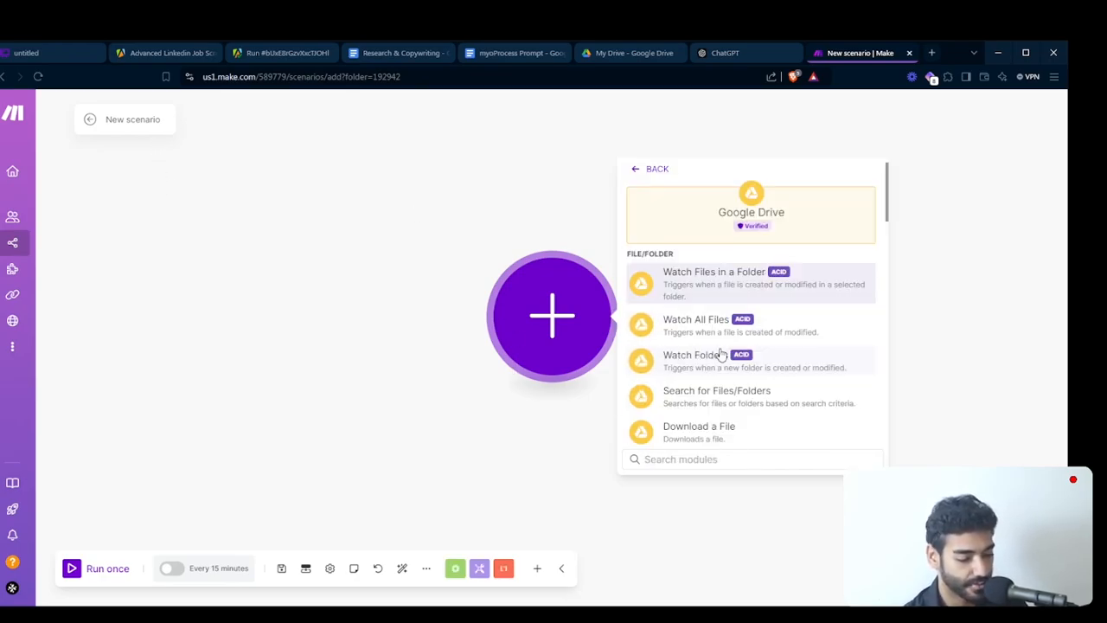
pyautogui.click(683, 284)
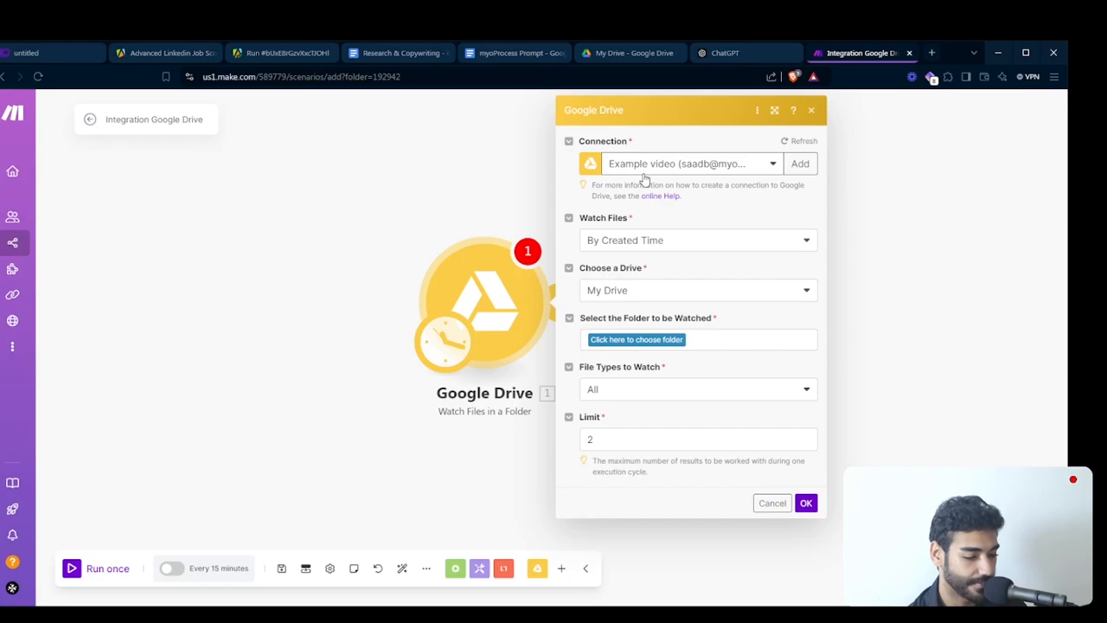
pyautogui.moveTo(502, 288); pyautogui.dragTo(457, 287)
pyautogui.click(728, 507)
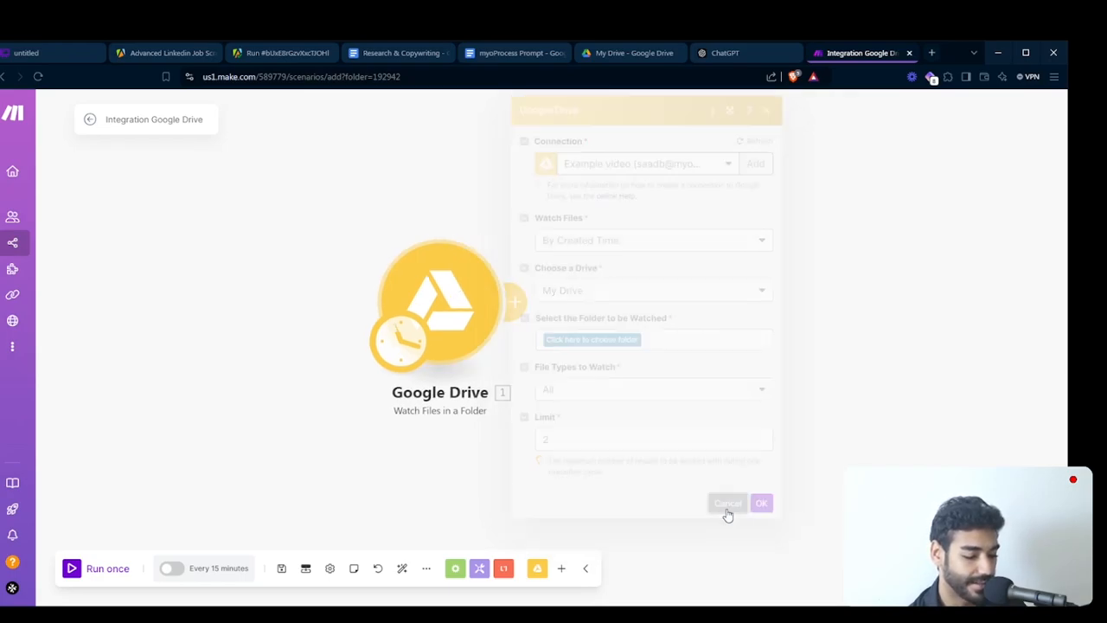
# - Schedule the scenario to run at regular intervals of 1 minute
pyautogui.click(402, 356)
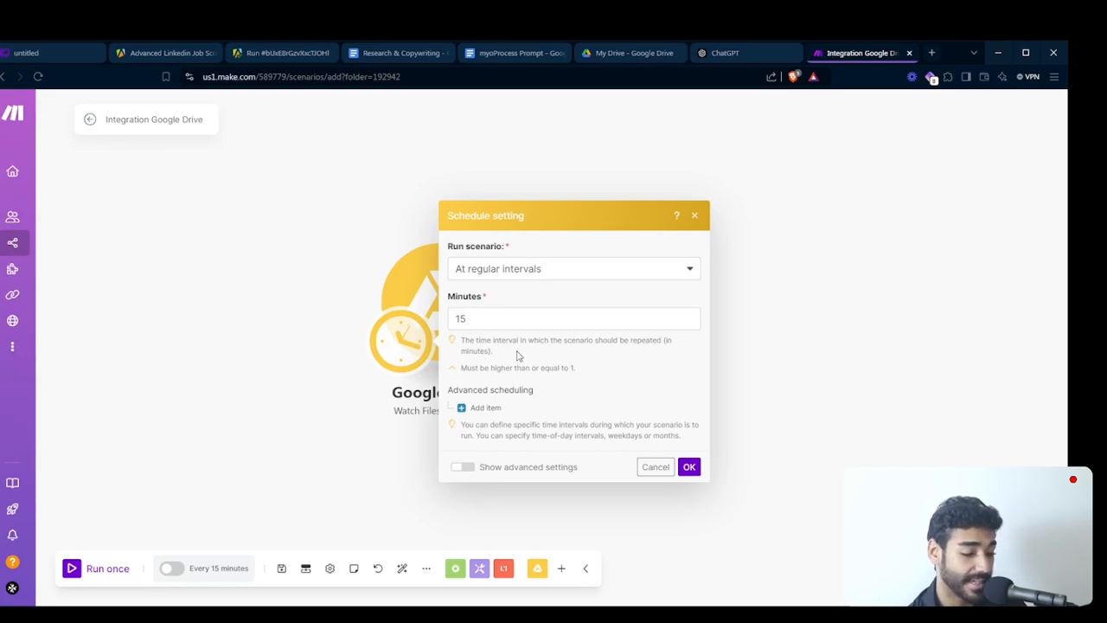
pyautogui.click(501, 315)
pyautogui.doubleClick(503, 316)
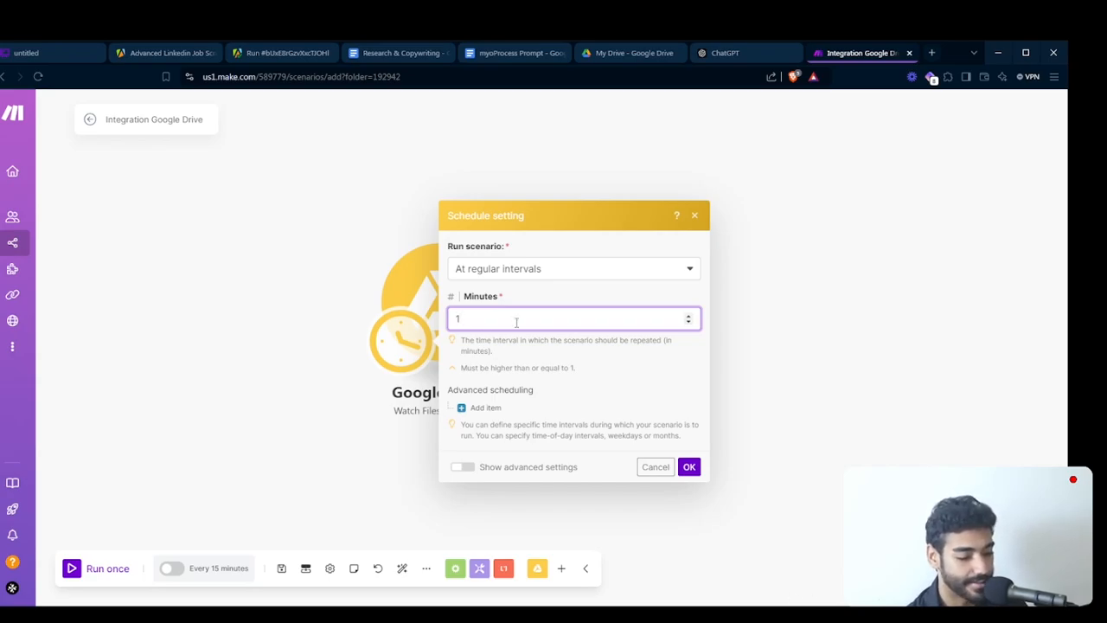
pyautogui.click(689, 466)
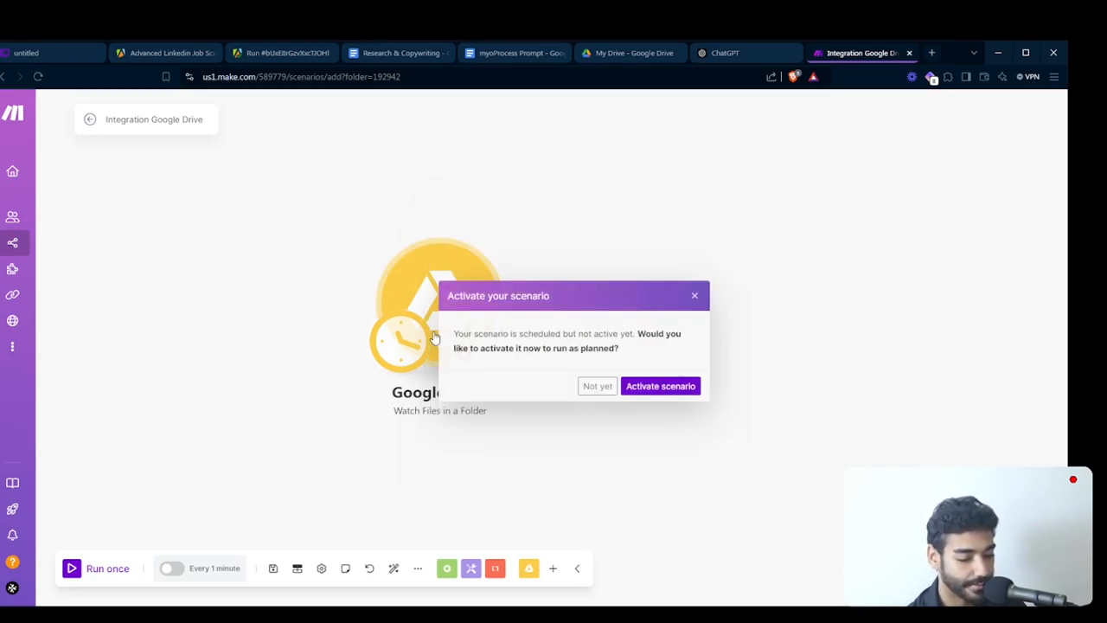
# - Save the scenario and activate its schedule, accepting the one-minute interval
pyautogui.click(650, 386)
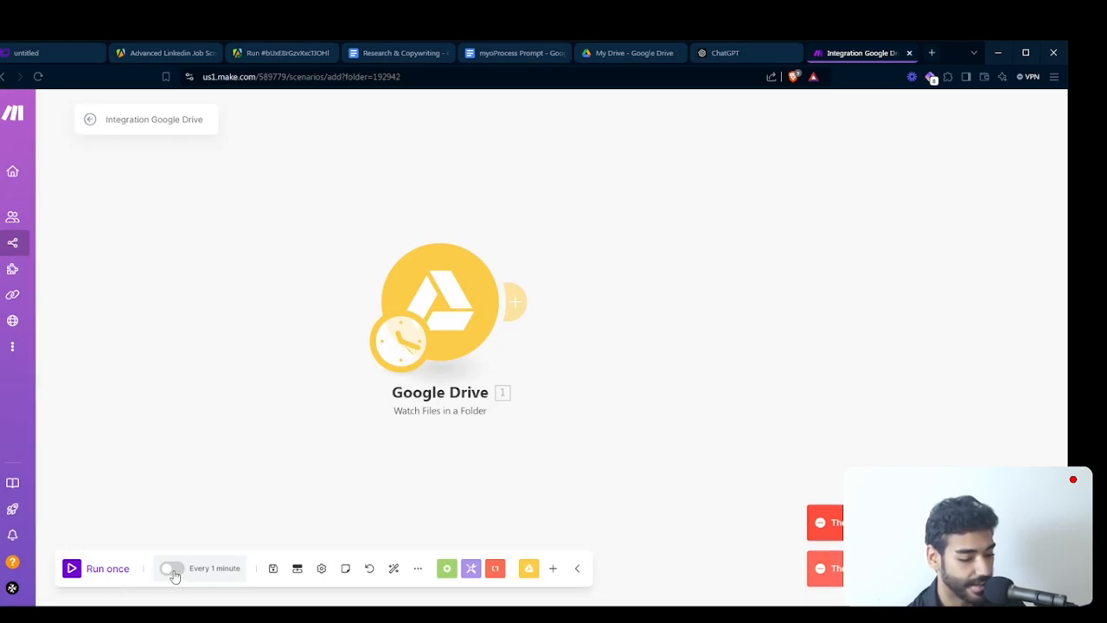
pyautogui.click(273, 568)
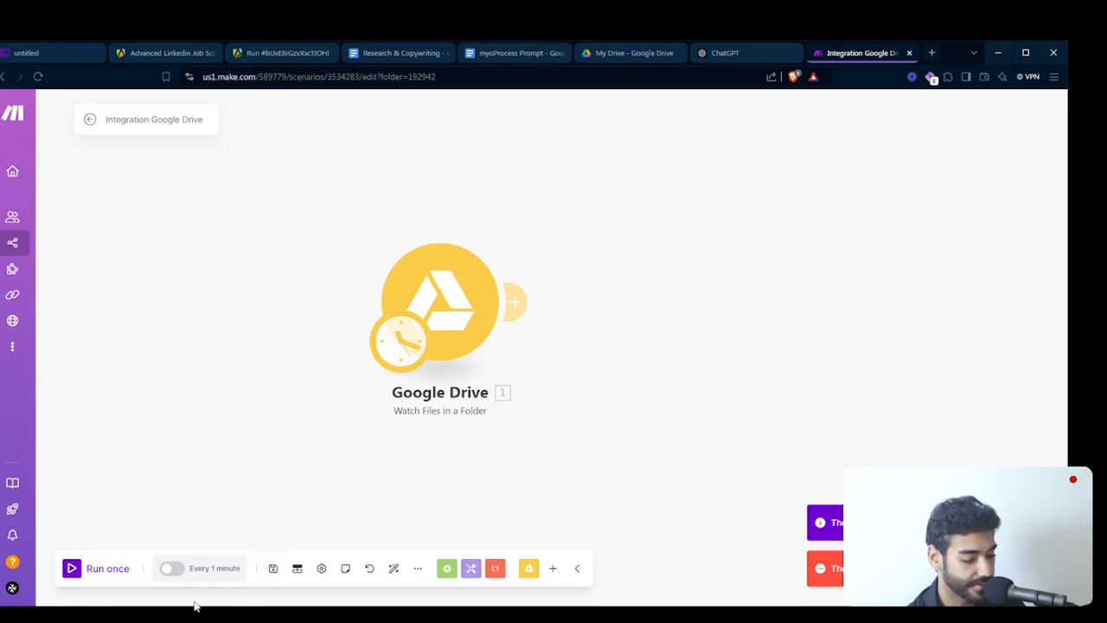
pyautogui.click(170, 568)
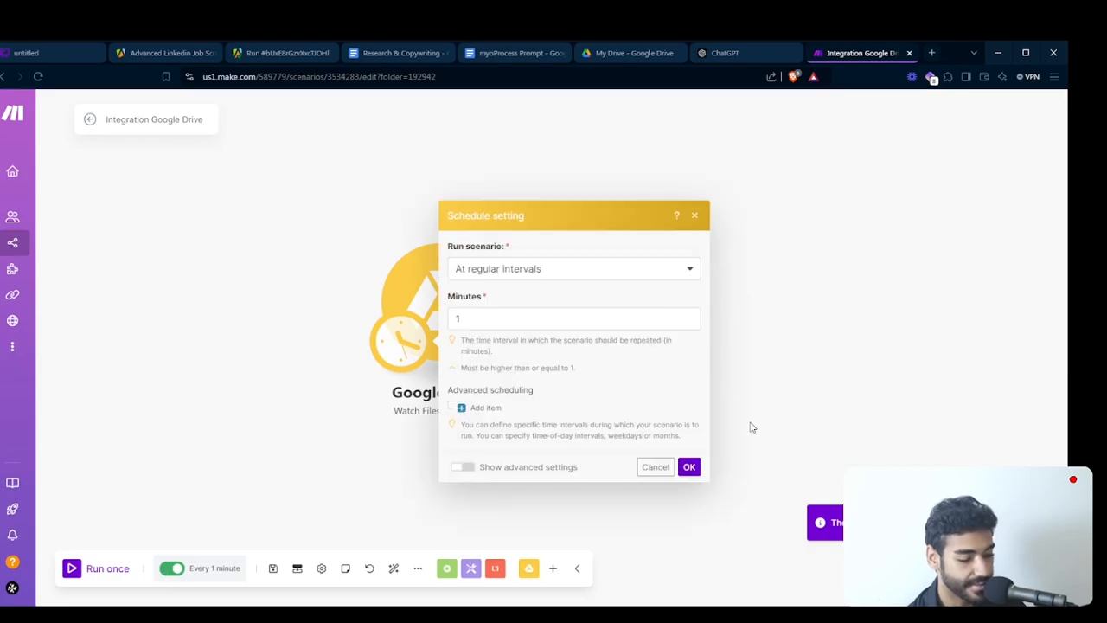
pyautogui.click(688, 467)
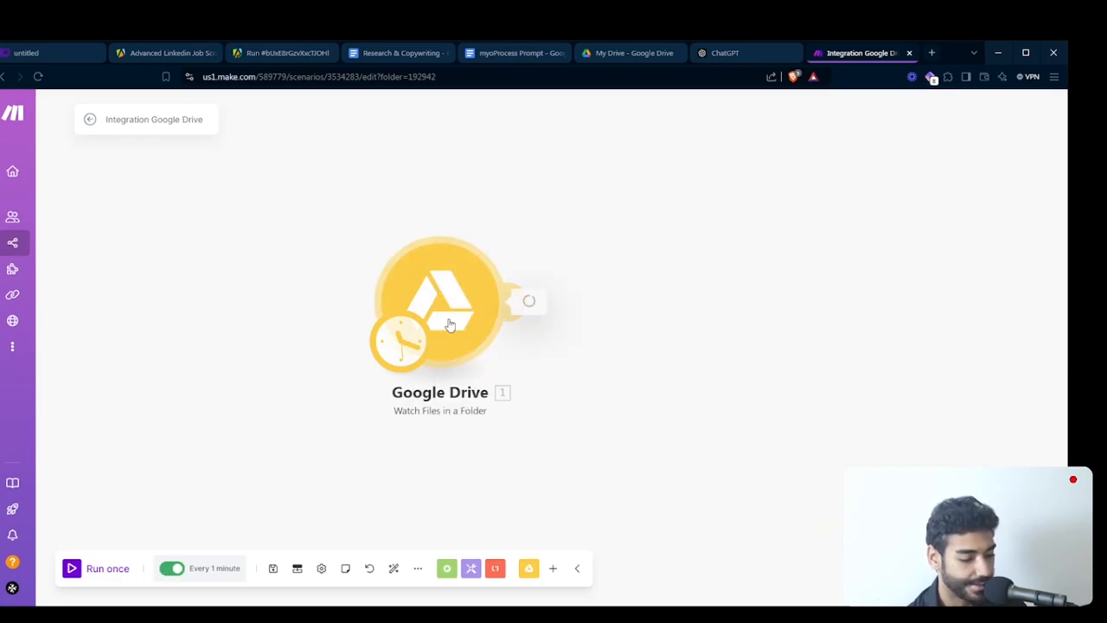
# - Check the Google Drive trigger's available connections, keep Example video, and view the folders that can be watched
pyautogui.click(439, 303)
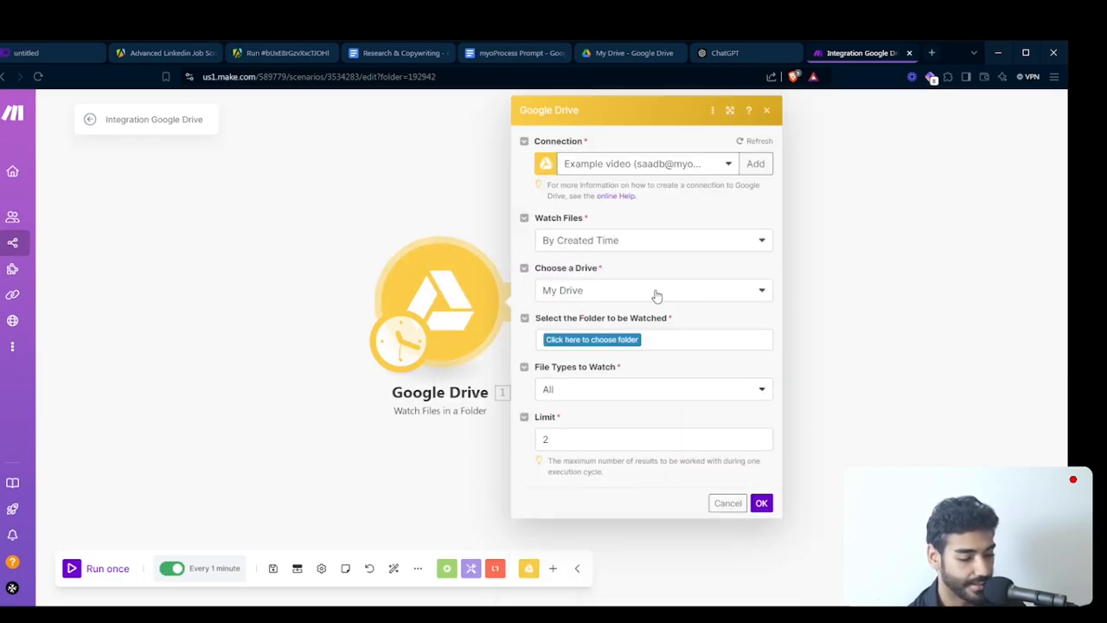
pyautogui.click(632, 172)
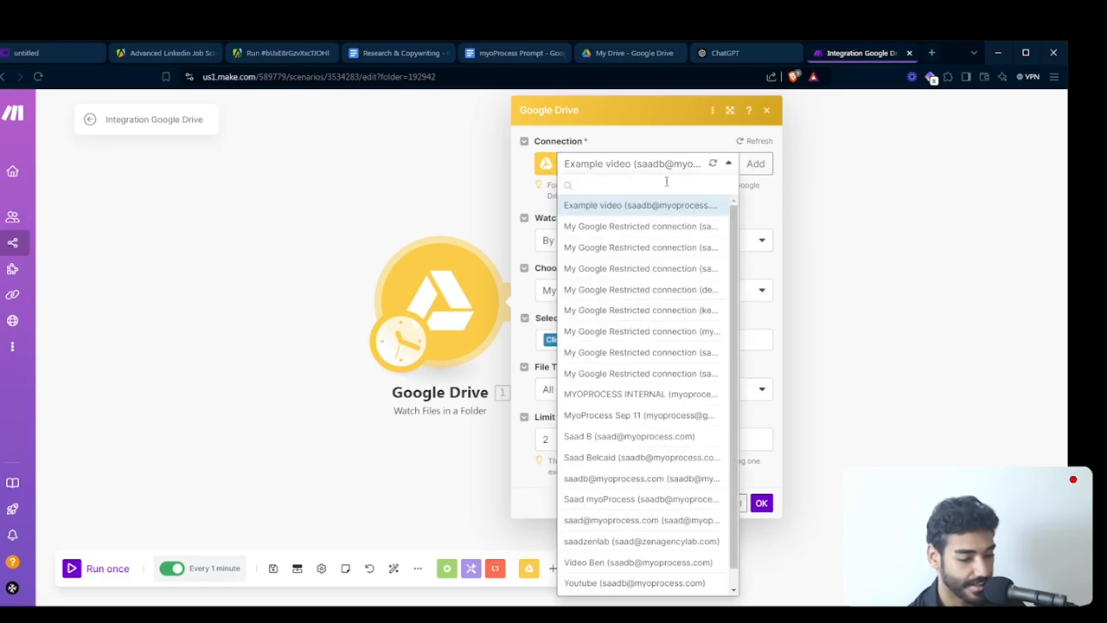
pyautogui.click(660, 166)
pyautogui.click(761, 502)
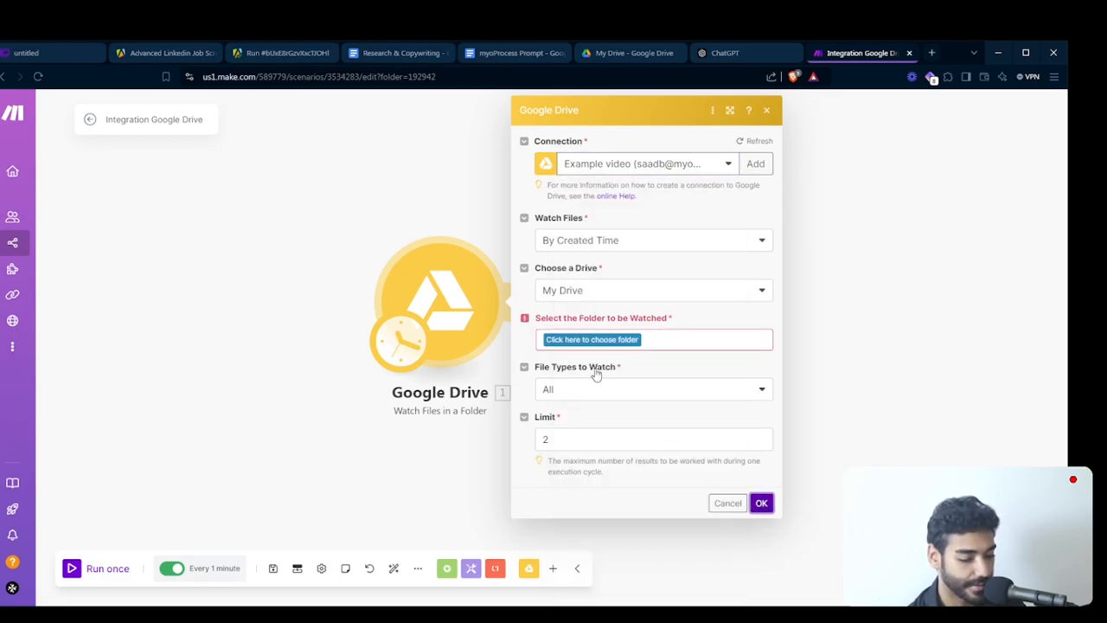
pyautogui.click(557, 340)
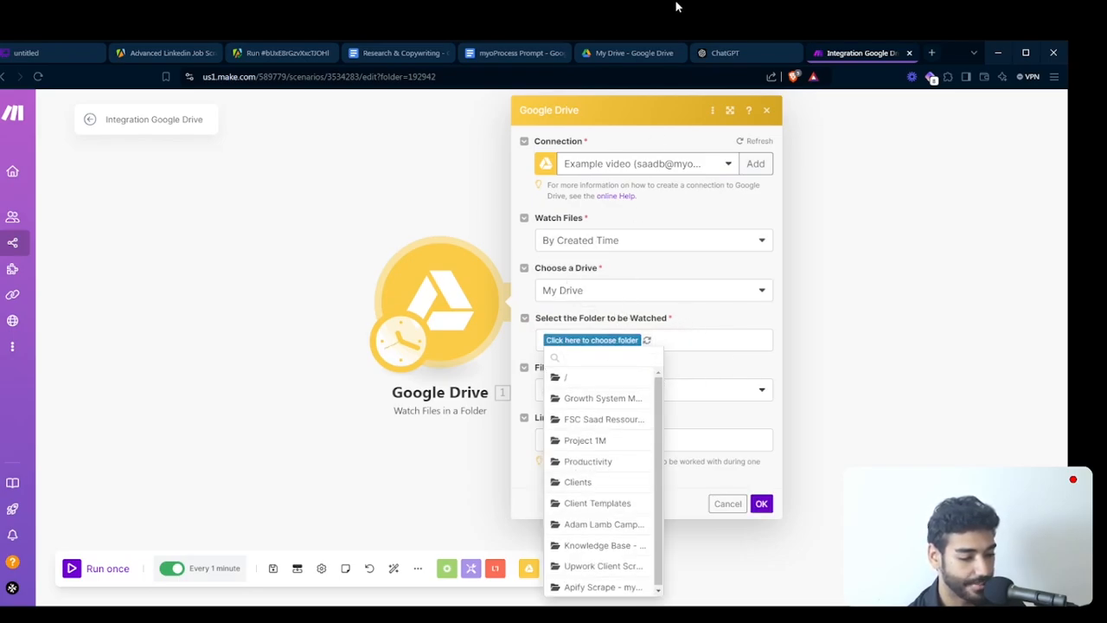
# - Switch to Google Drive, create a folder named "Youtube Build" in My Drive, and open it
pyautogui.click(635, 53)
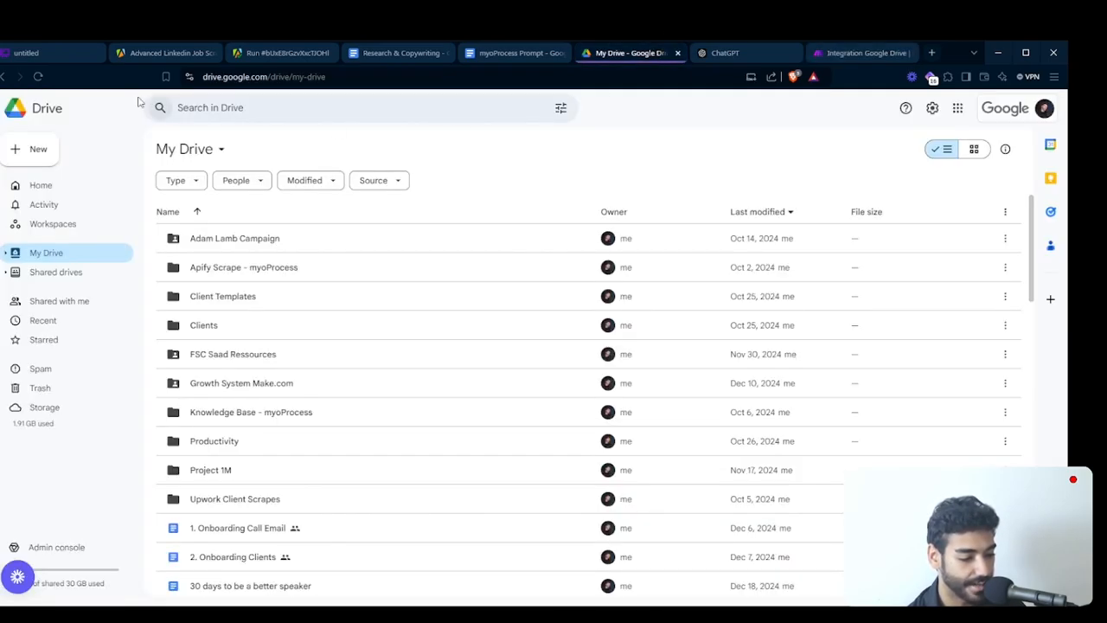
pyautogui.click(15, 149)
pyautogui.click(117, 143)
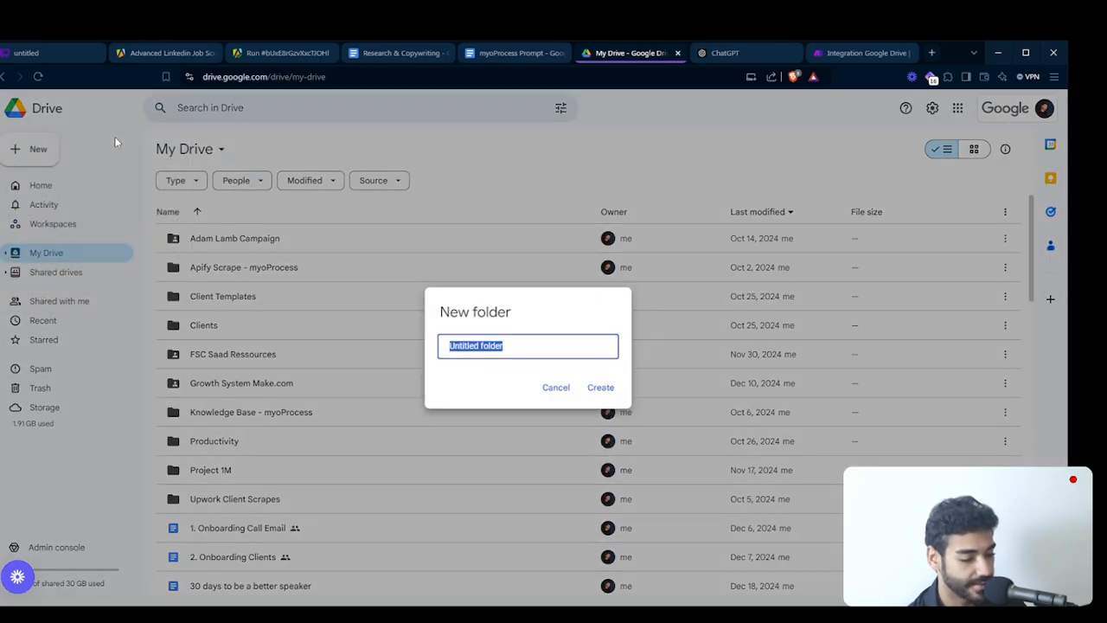
pyautogui.write('Youtube Build')
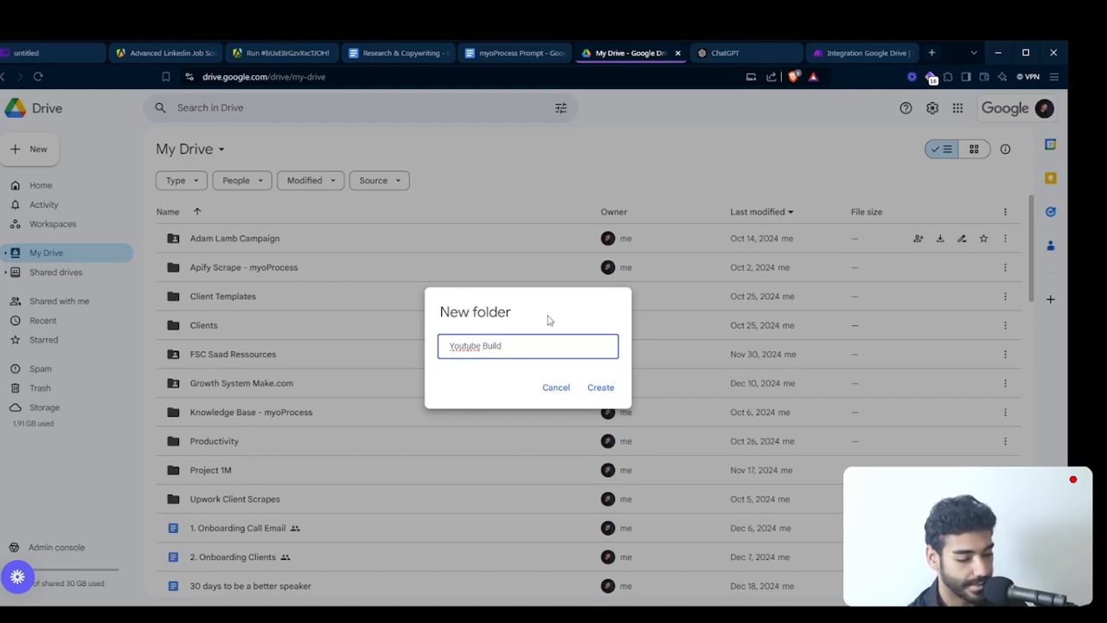
pyautogui.click(603, 384)
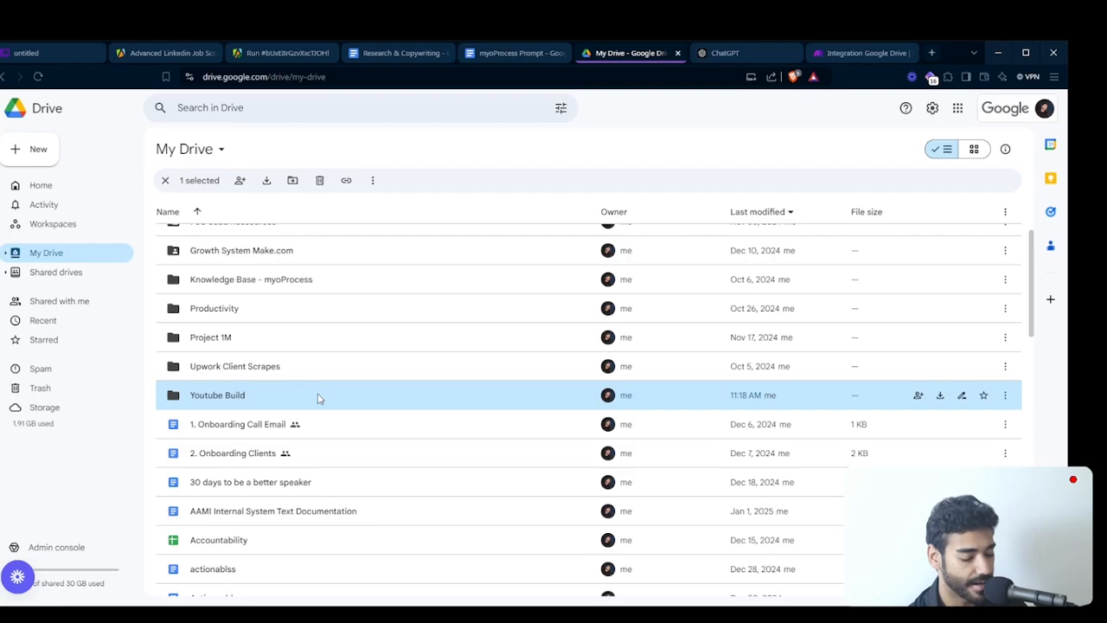
pyautogui.doubleClick(317, 396)
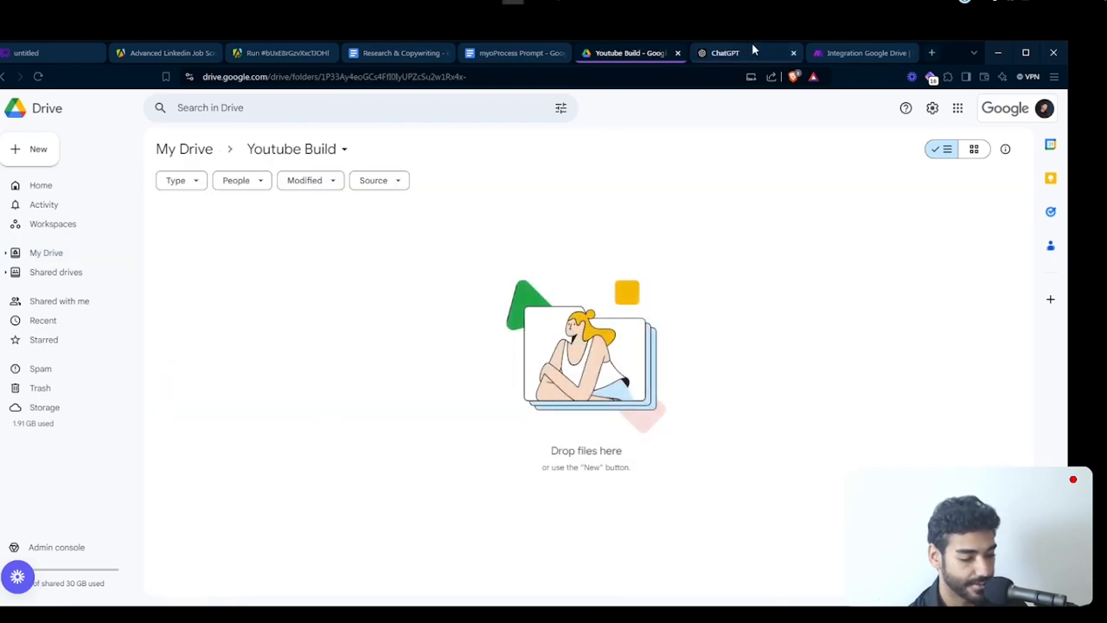
# - Return to Make and set the trigger to watch the Youtube Build folder, starting from now on
pyautogui.click(852, 54)
pyautogui.click(581, 344)
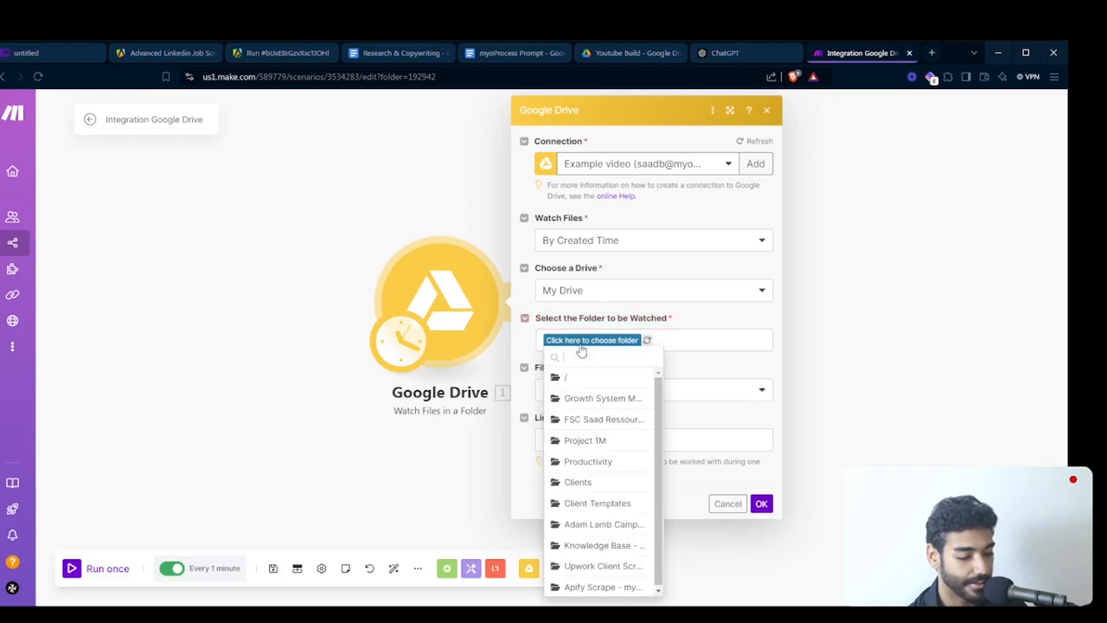
pyautogui.write('You')
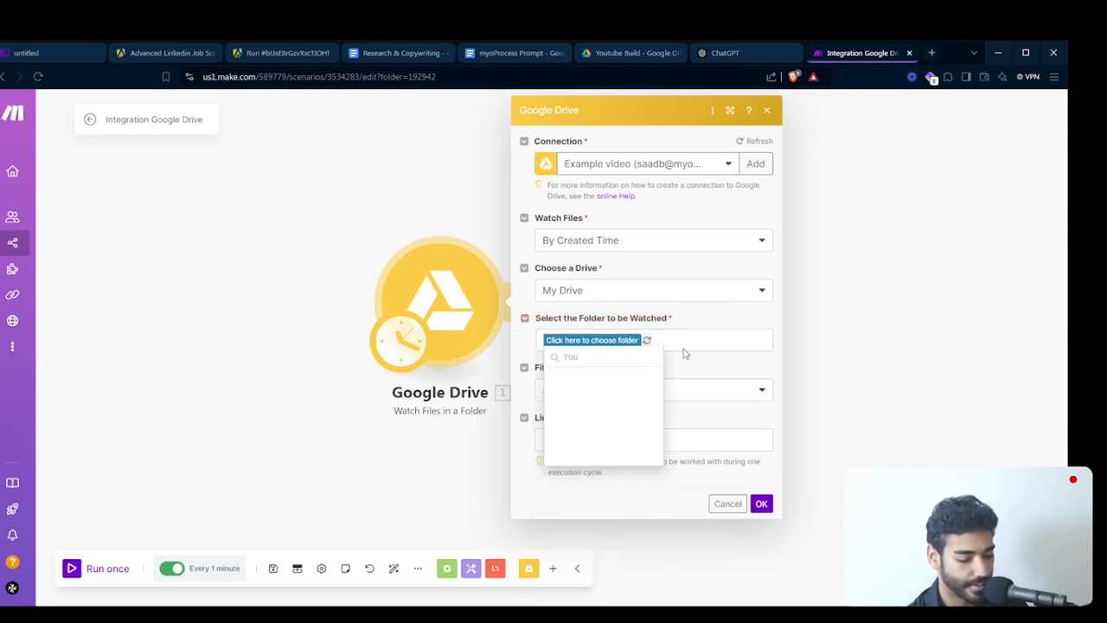
pyautogui.click(649, 342)
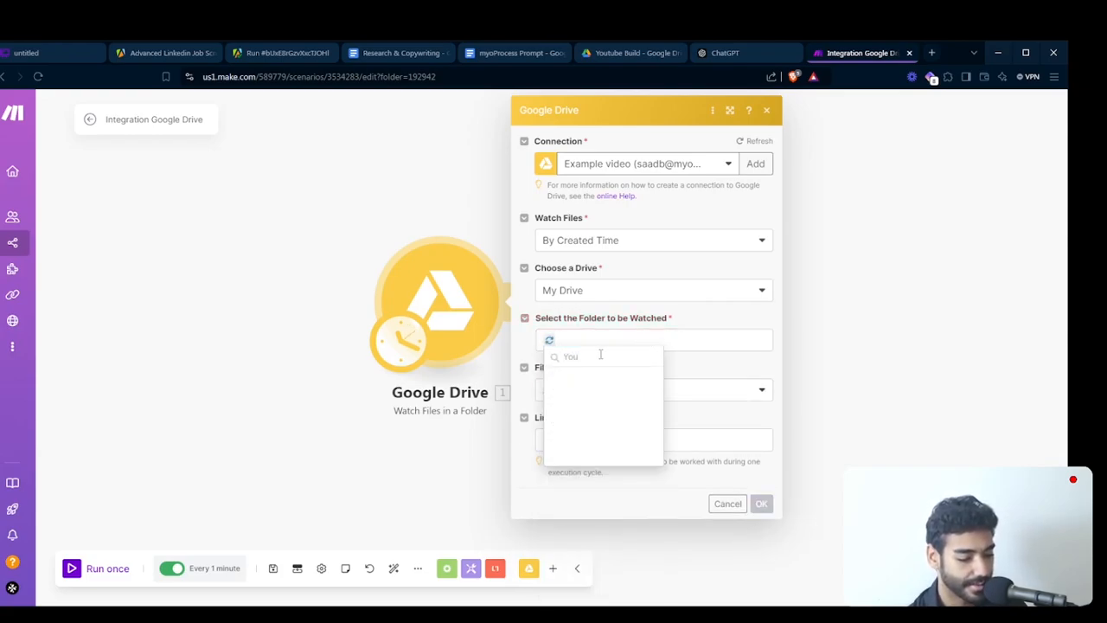
pyautogui.click(593, 399)
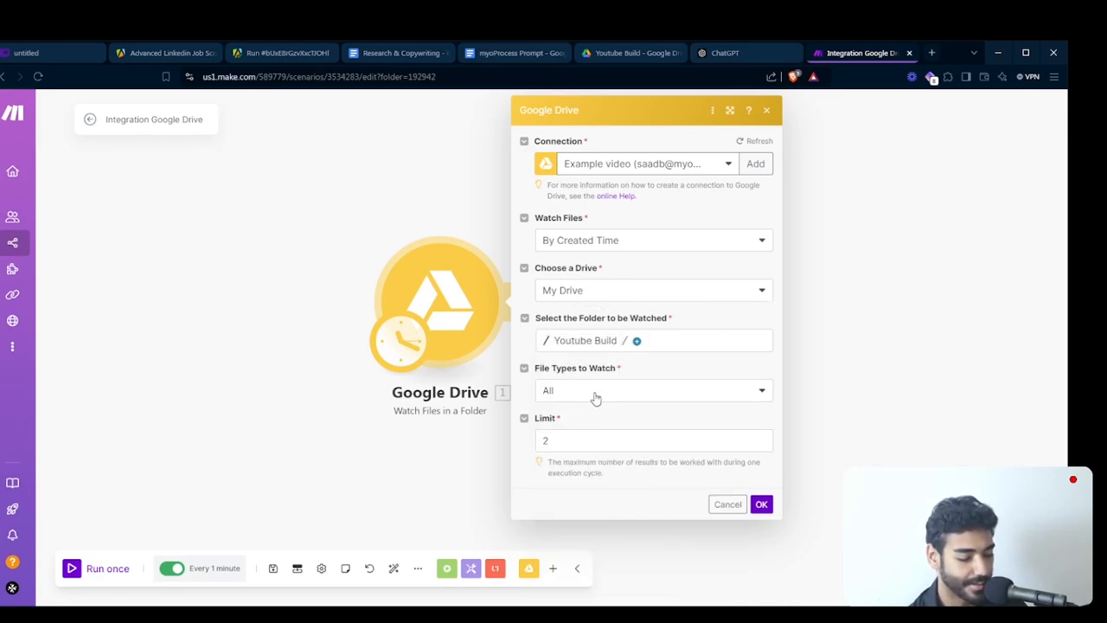
pyautogui.click(576, 441)
pyautogui.click(761, 505)
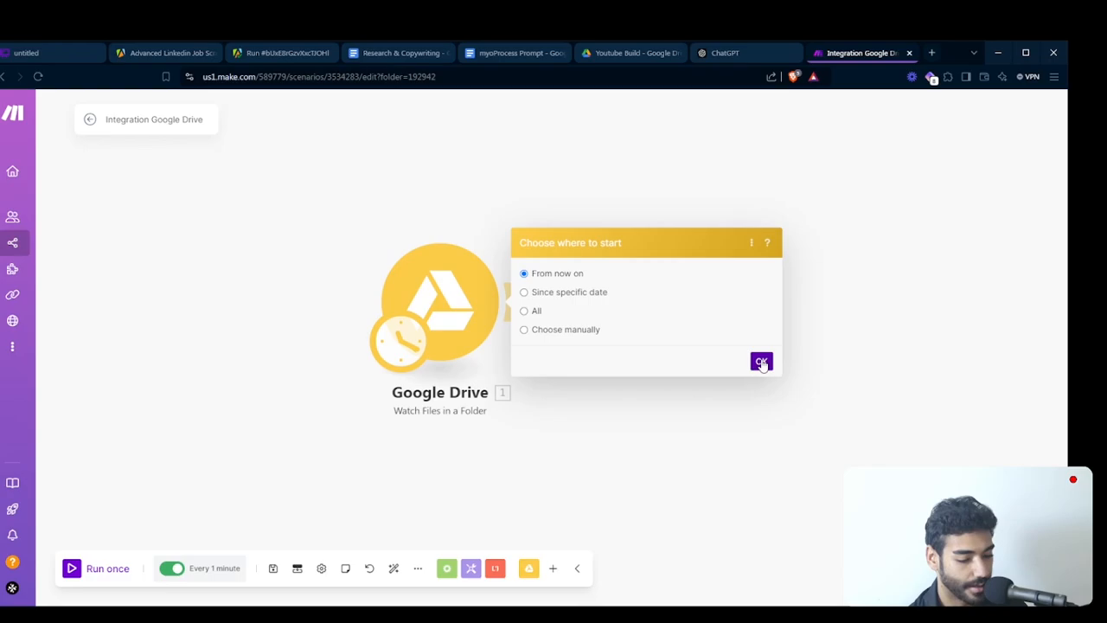
pyautogui.click(761, 363)
# - Run the scenario once and go back to the Youtube Build folder in Google Drive
pyautogui.click(98, 572)
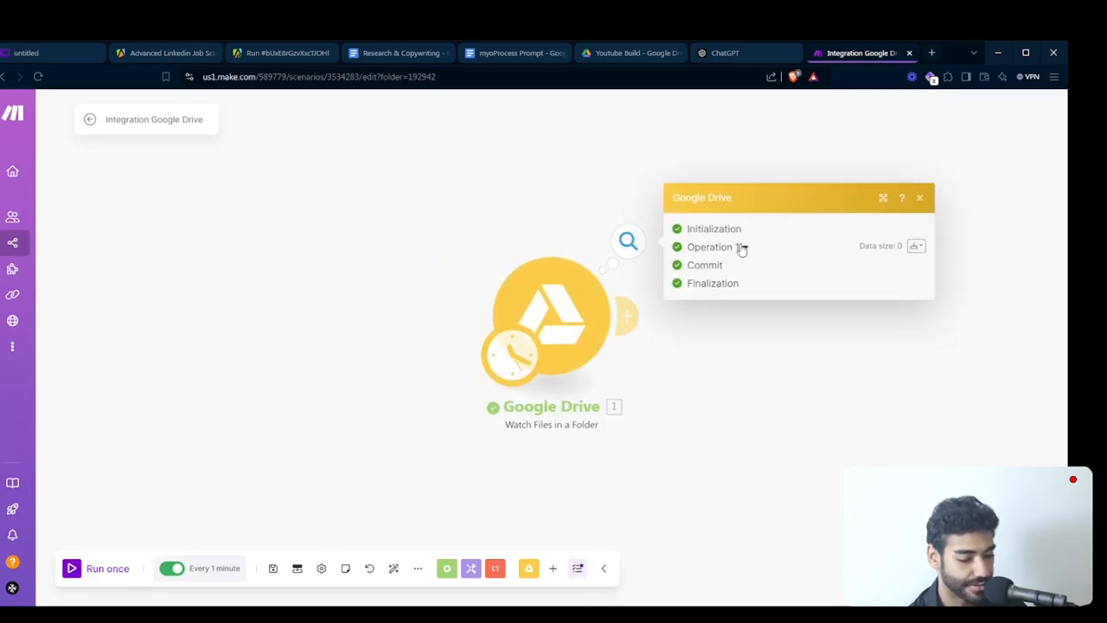
pyautogui.click(628, 53)
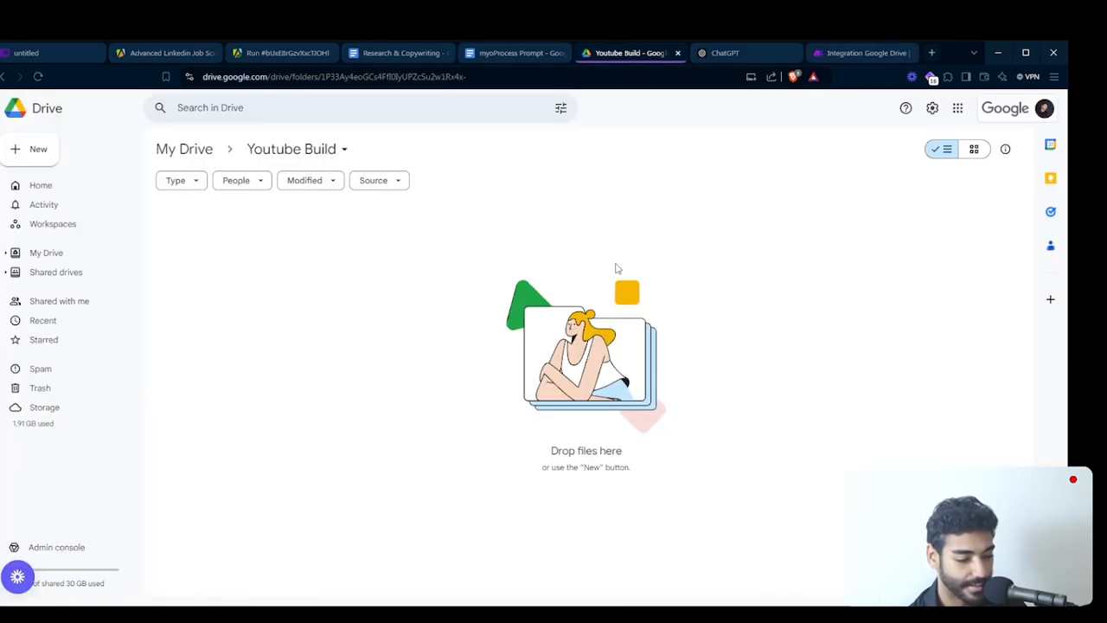
# - Upload the file dataset_indeed-scraper_2025-01-10_07-44-32-298.csv from the Desktop to the Youtube Build folder
pyautogui.rightClick(407, 314)
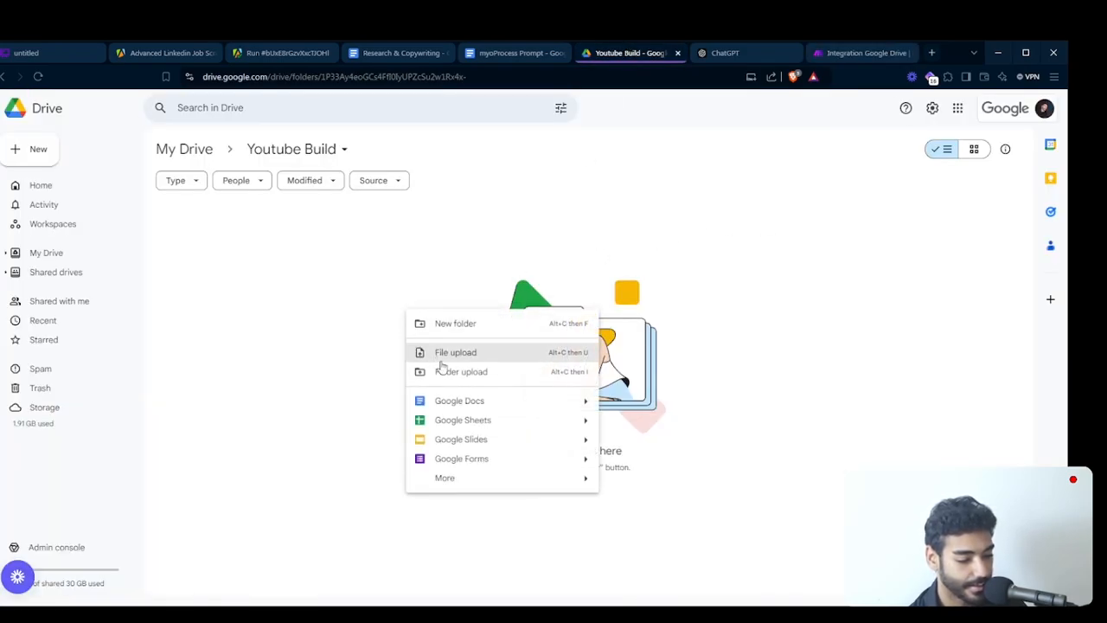
pyautogui.click(495, 360)
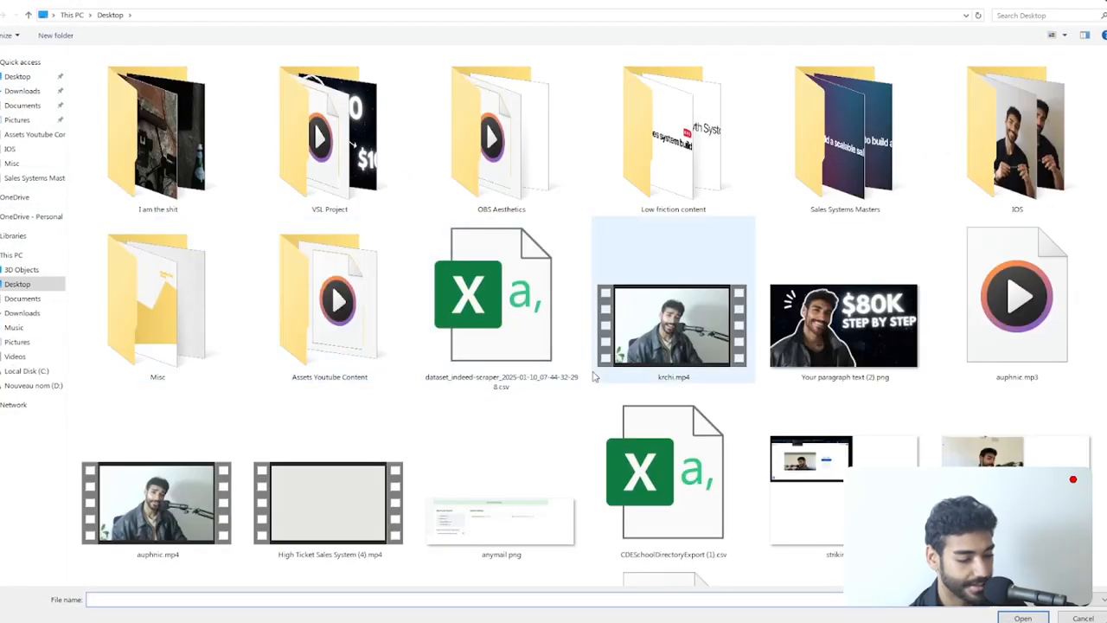
pyautogui.click(594, 377)
pyautogui.doubleClick(499, 320)
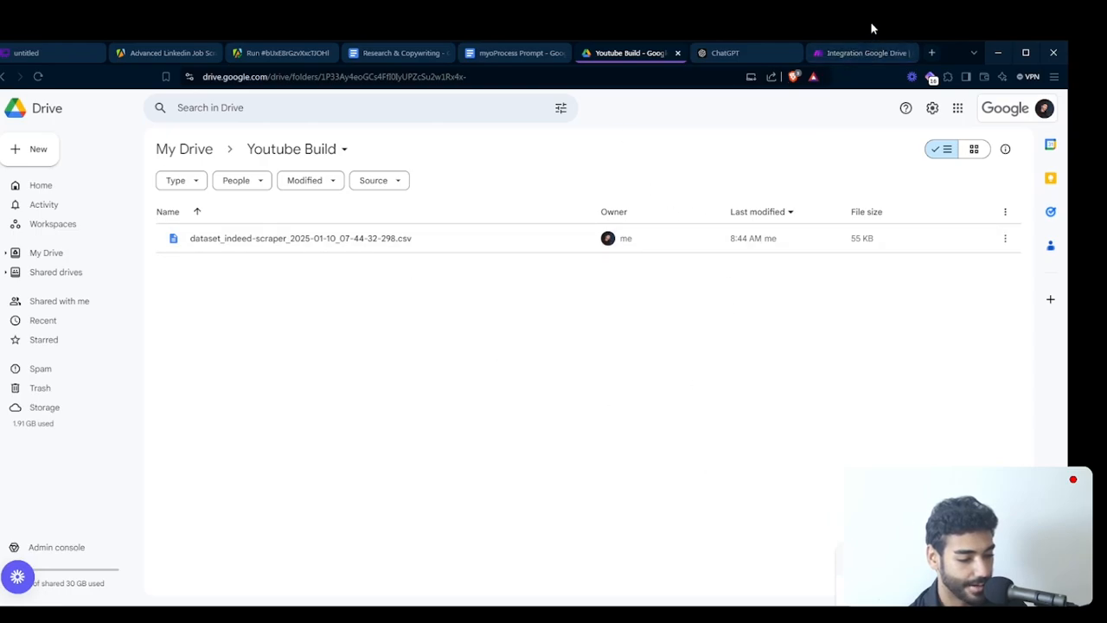
# - Return to Make, run the scenario once, and look through the Google Drive trigger's output bundle
pyautogui.click(854, 54)
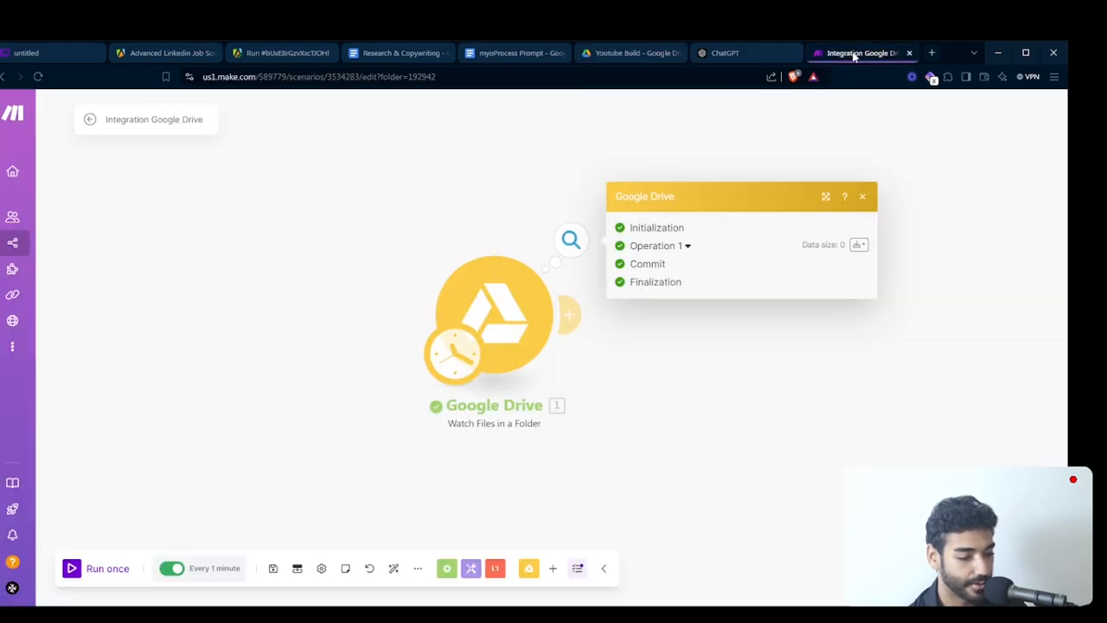
pyautogui.click(95, 569)
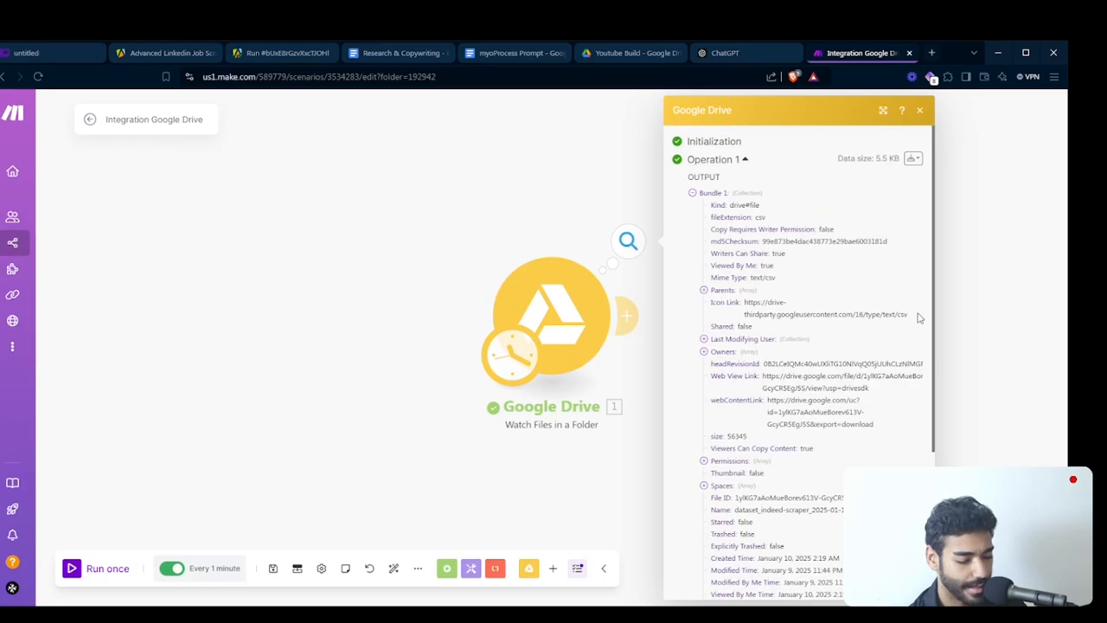
pyautogui.scroll(-5, 919, 318)
pyautogui.scroll(5, 920, 320)
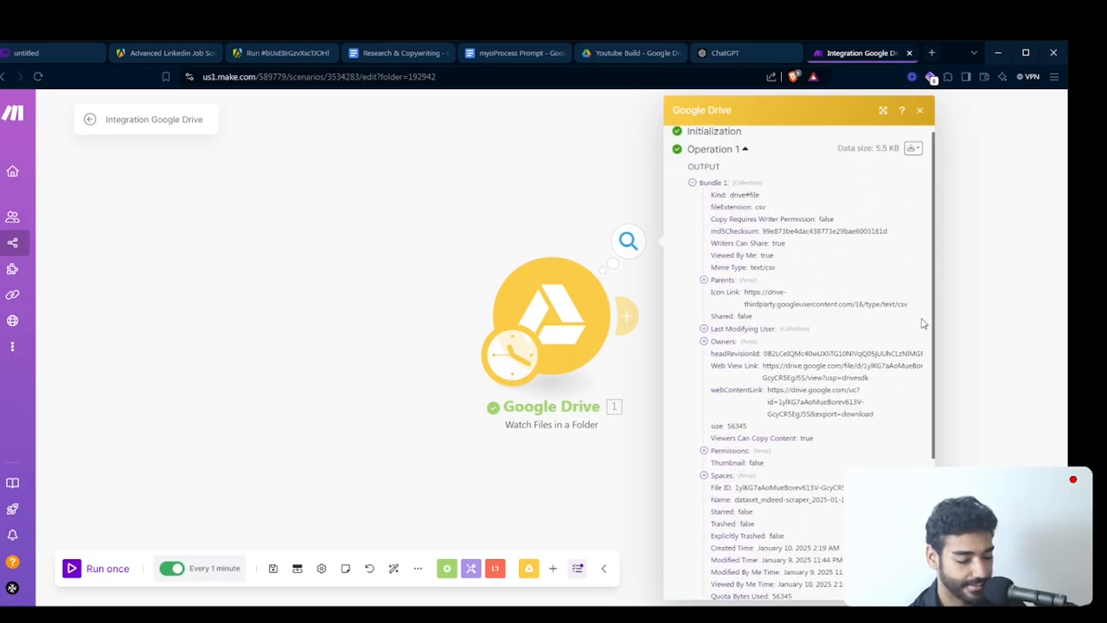
pyautogui.scroll(1, 922, 321)
# - Reopen the Google Drive trigger's output bundle and examine the uploaded file's File ID and name
pyautogui.moveTo(538, 457); pyautogui.dragTo(358, 435)
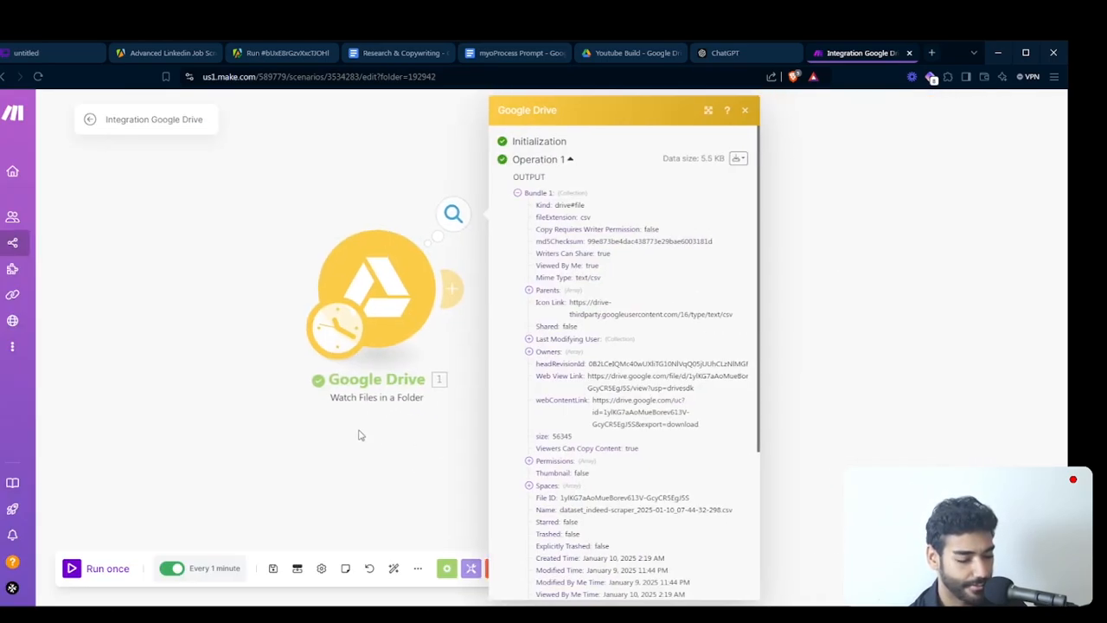
pyautogui.click(372, 448)
pyautogui.click(437, 214)
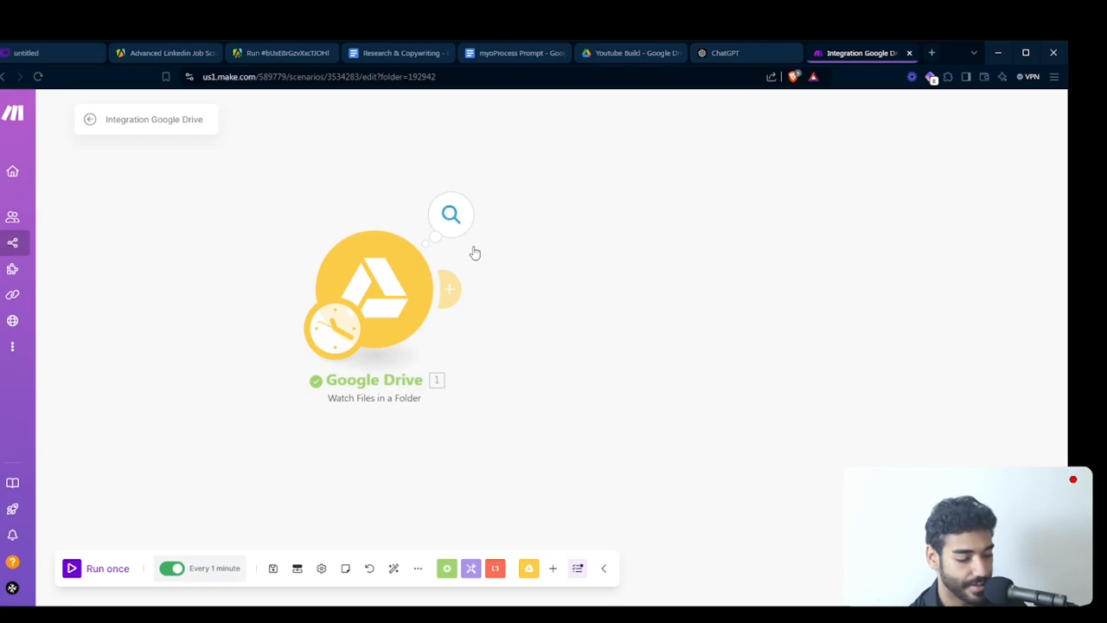
pyautogui.scroll(3, 628, 272)
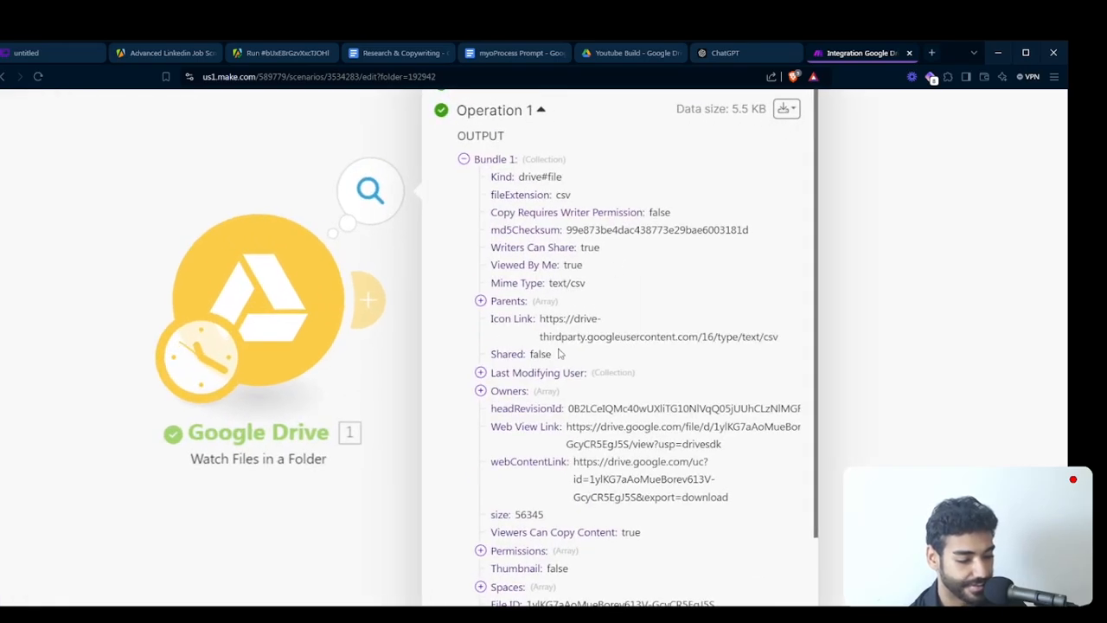
pyautogui.scroll(-3, 533, 306)
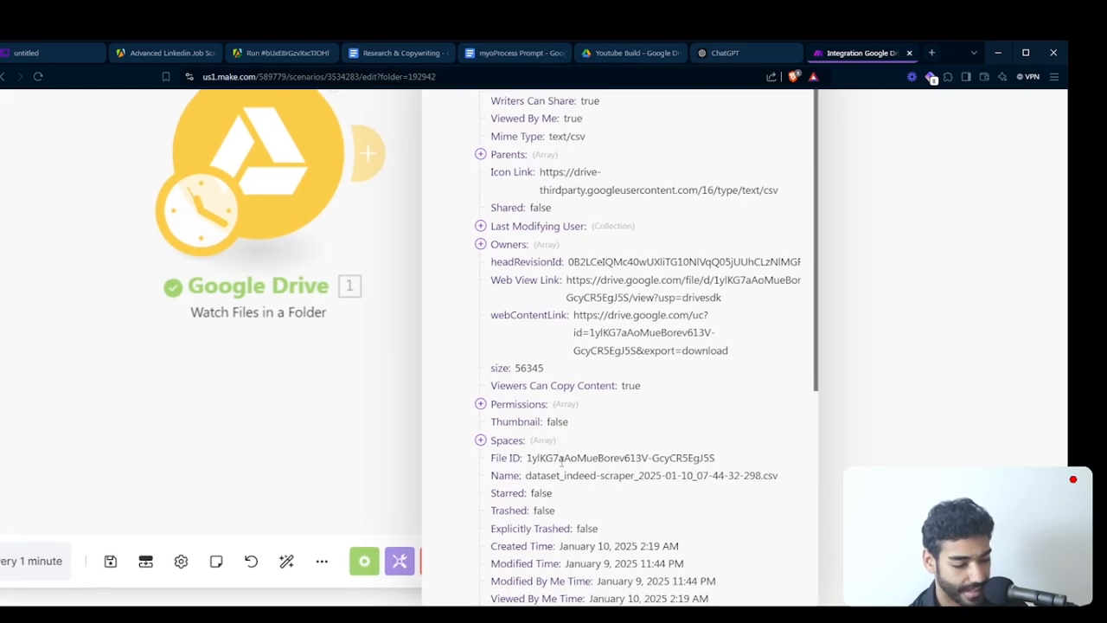
pyautogui.moveTo(528, 455); pyautogui.dragTo(650, 456)
pyautogui.scroll(-3, 487, 459)
pyautogui.click(454, 456)
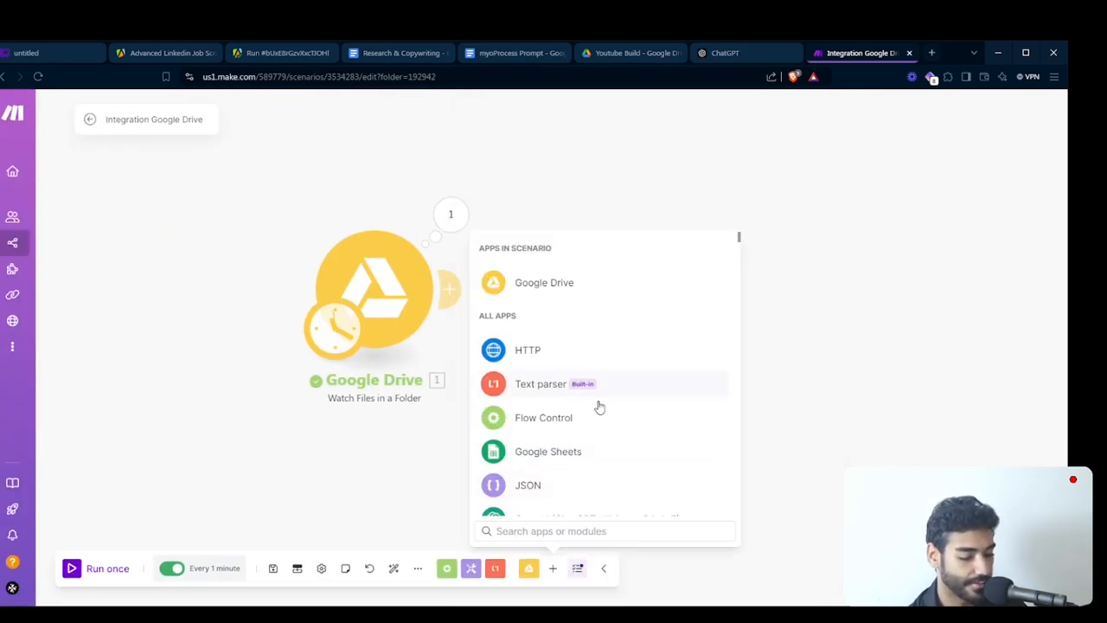
pyautogui.write('sheet')
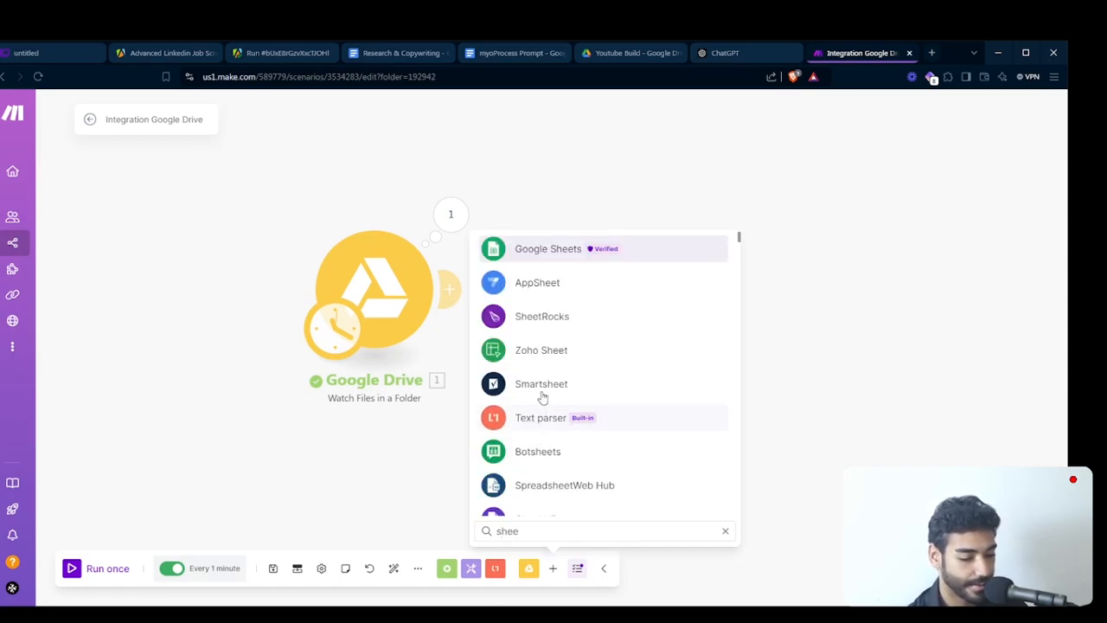
pyautogui.click(605, 235)
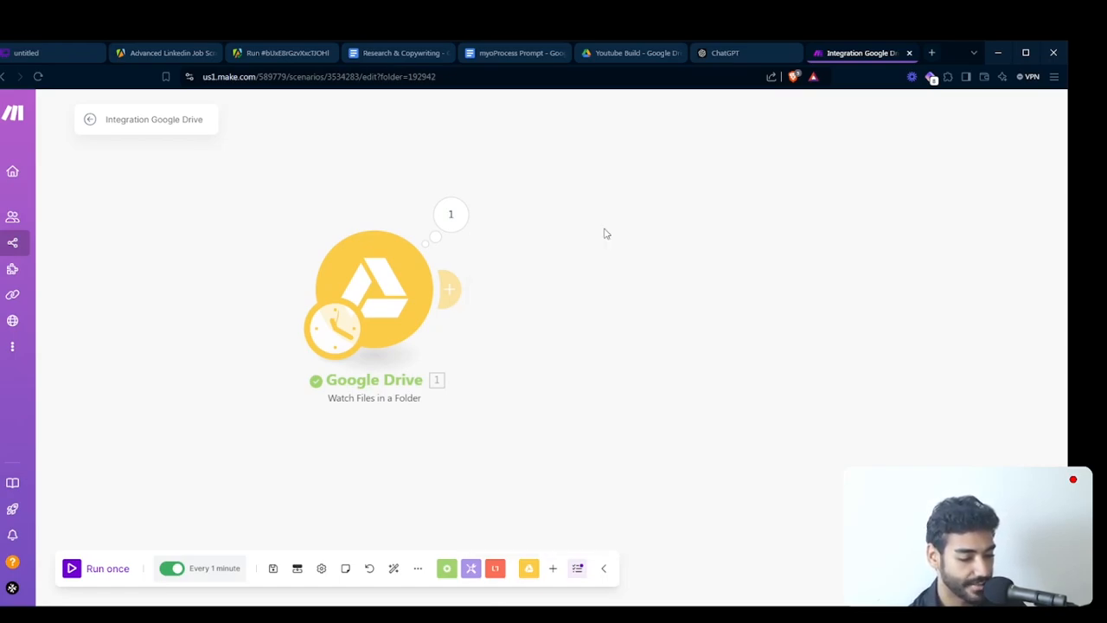
pyautogui.click(552, 568)
pyautogui.write('gpt')
pyautogui.press('BackSpace')
pyautogui.press('BackSpace')
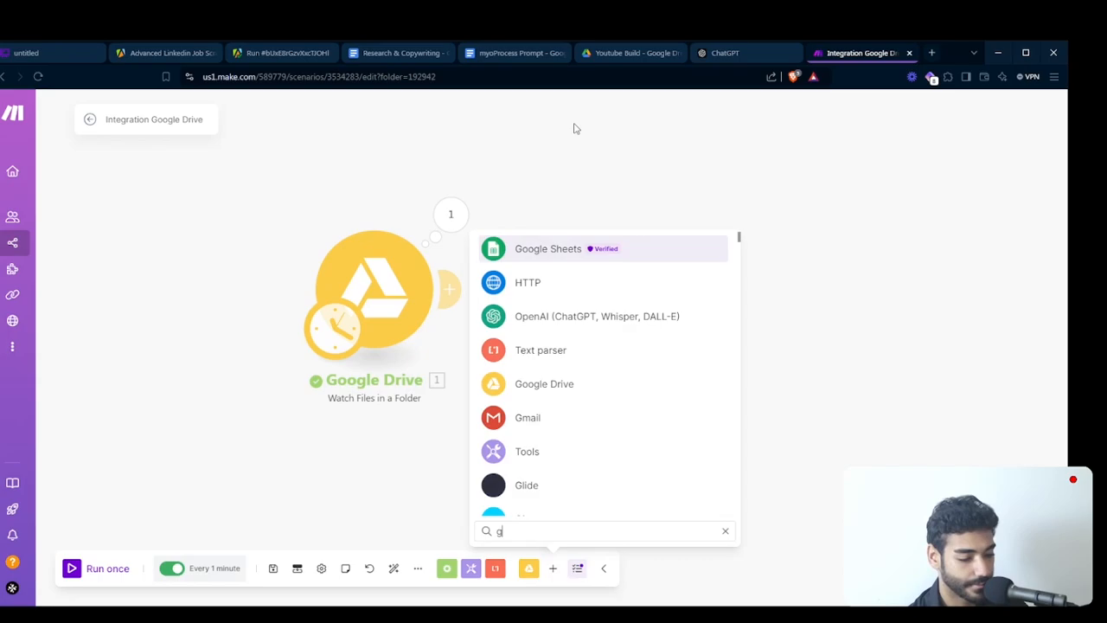
pyautogui.write('oogle')
pyautogui.press('Return')
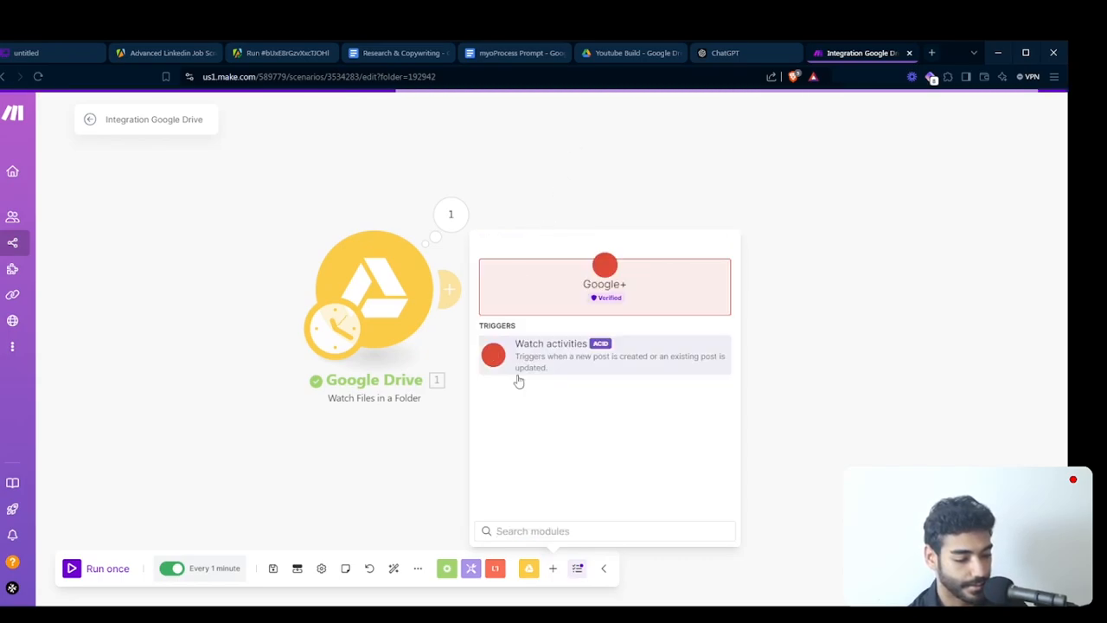
pyautogui.click(547, 571)
pyautogui.click(546, 571)
pyautogui.click(582, 573)
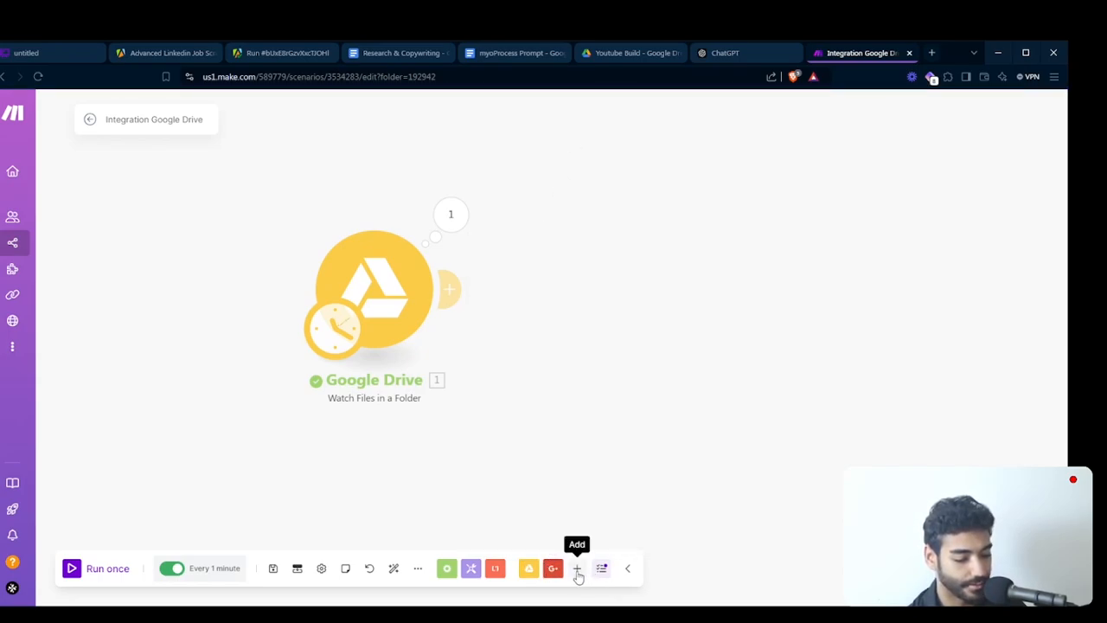
# - Add a Google Sheets Search Rows module after the Google Drive trigger
pyautogui.click(576, 569)
pyautogui.write('gogle')
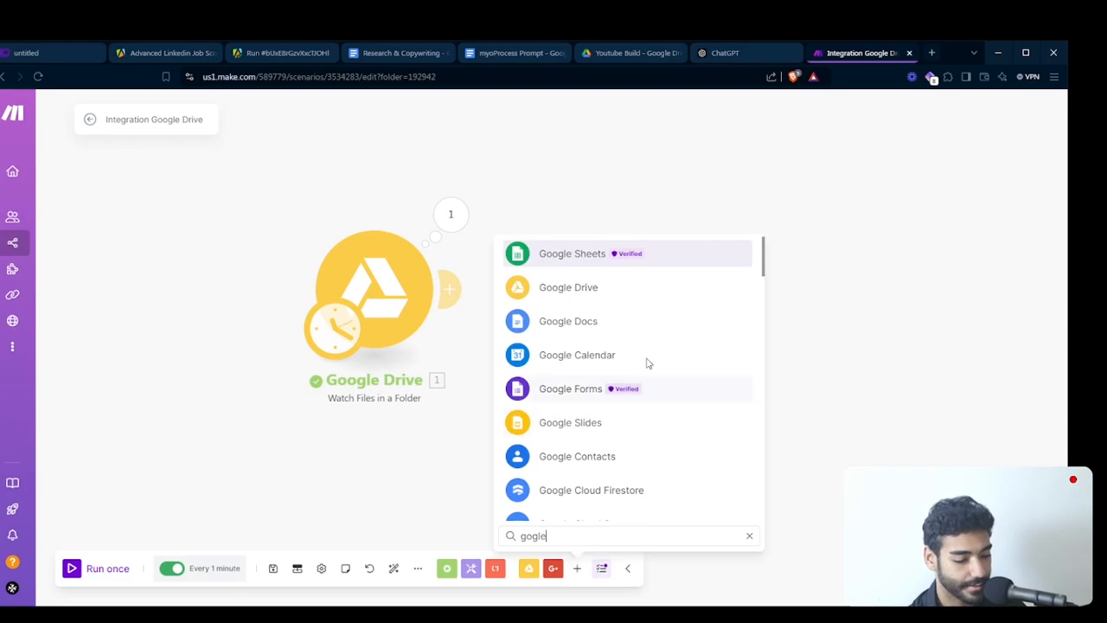
pyautogui.press('Return')
pyautogui.write('se')
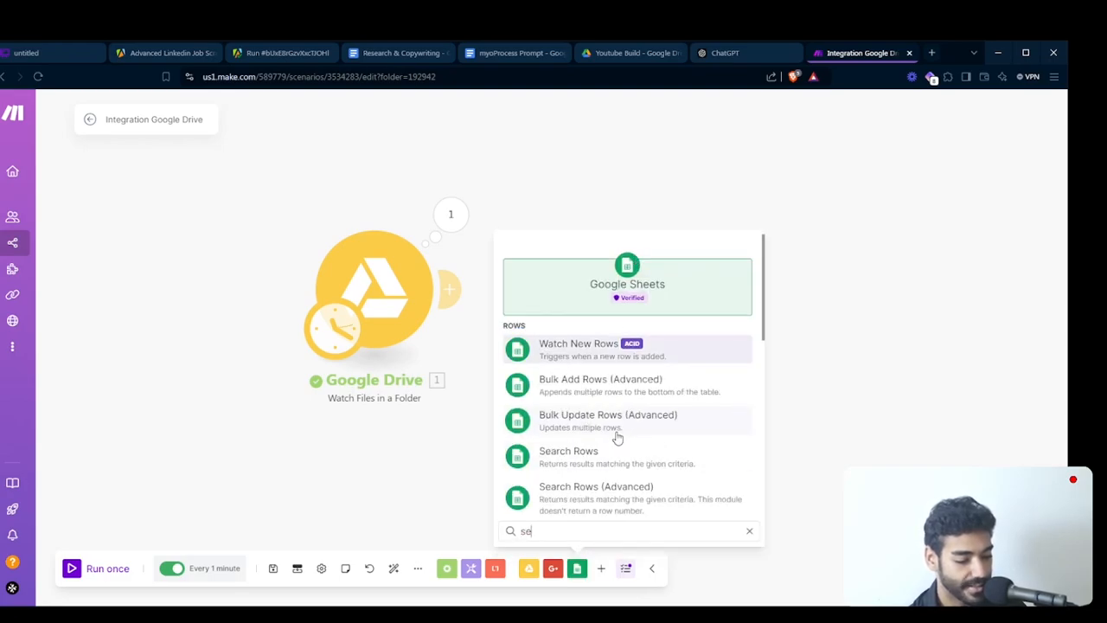
pyautogui.write('a')
pyautogui.click(571, 356)
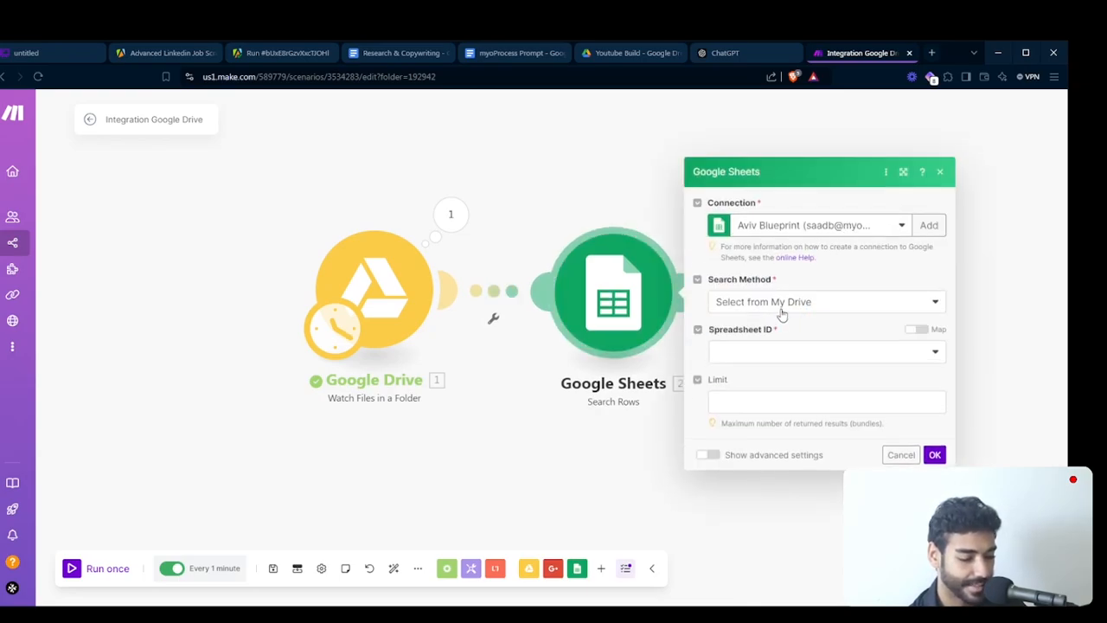
# - Make the Spreadsheet ID mappable and map the trigger's File ID to it and the trigger's Name to Sheet Name
pyautogui.click(771, 330)
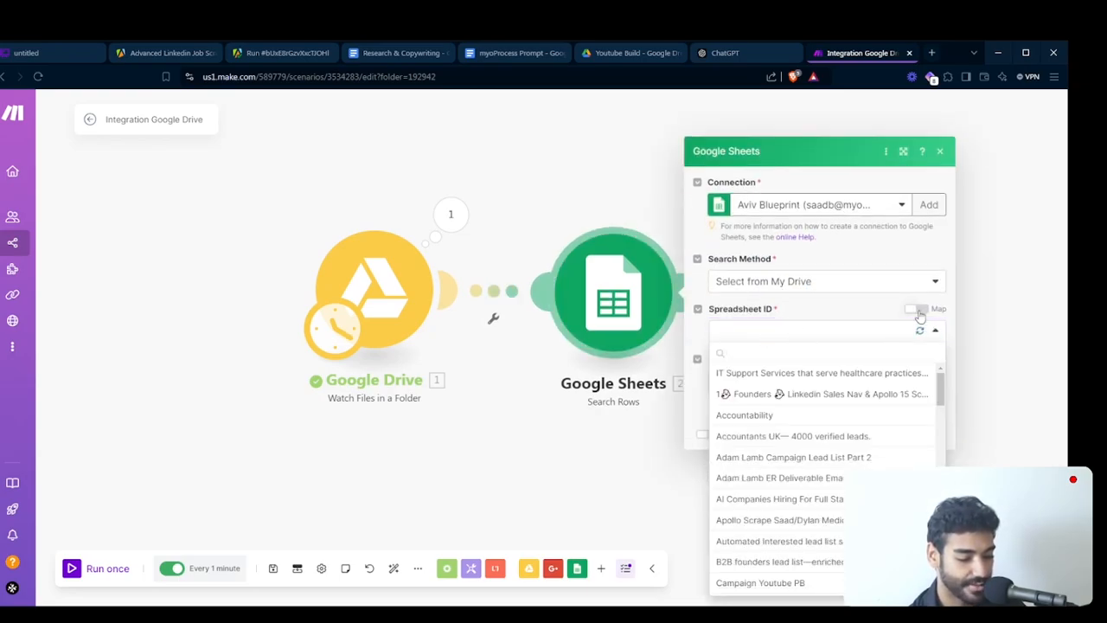
pyautogui.click(918, 312)
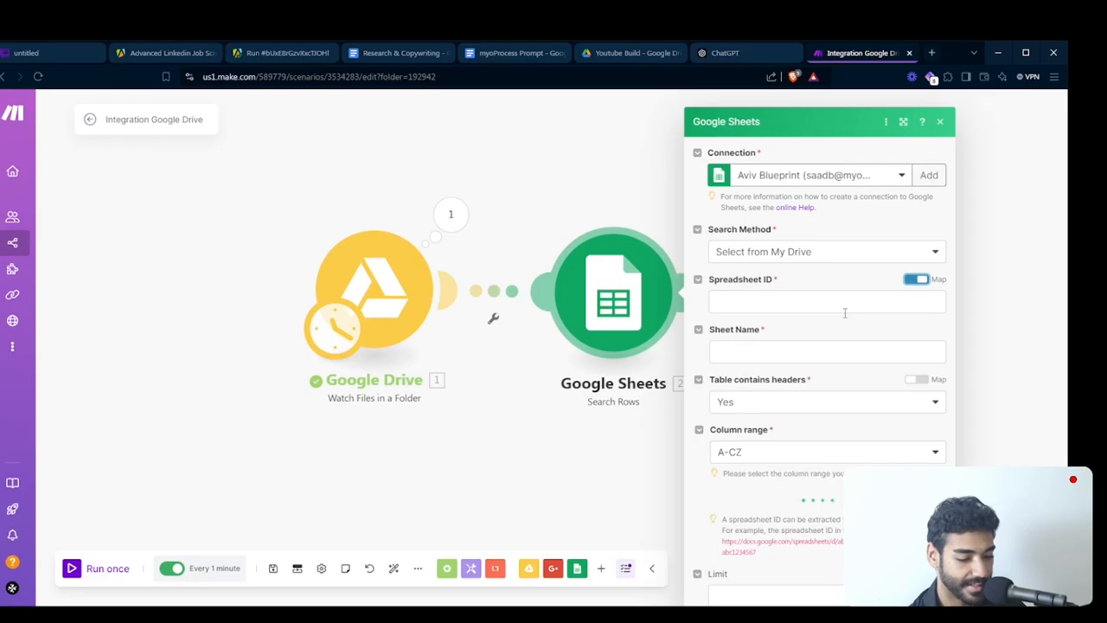
pyautogui.click(792, 292)
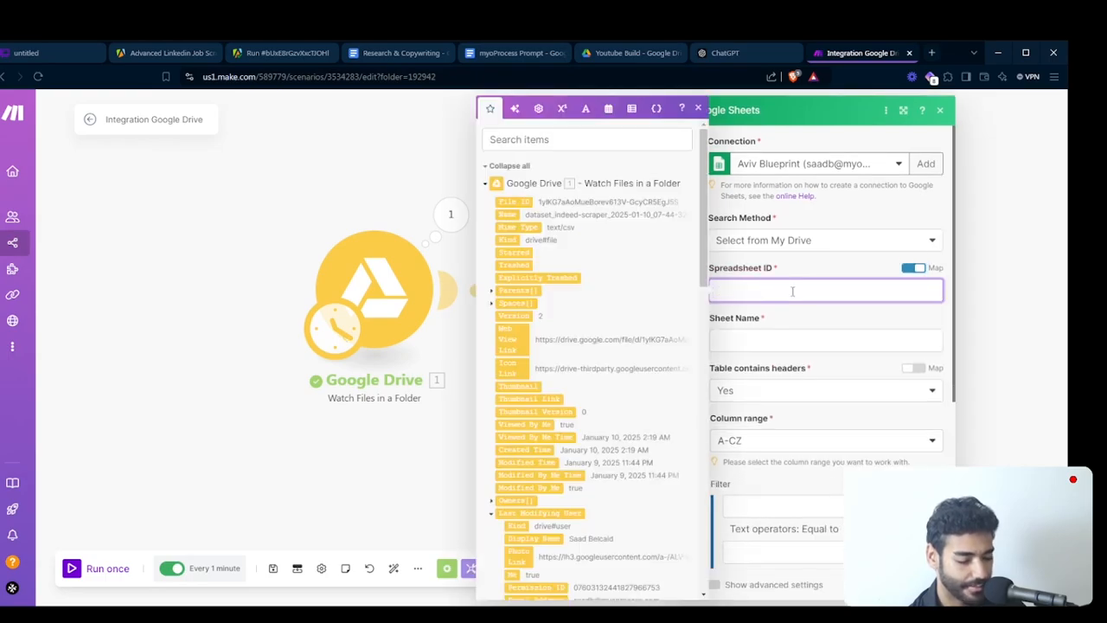
pyautogui.click(520, 201)
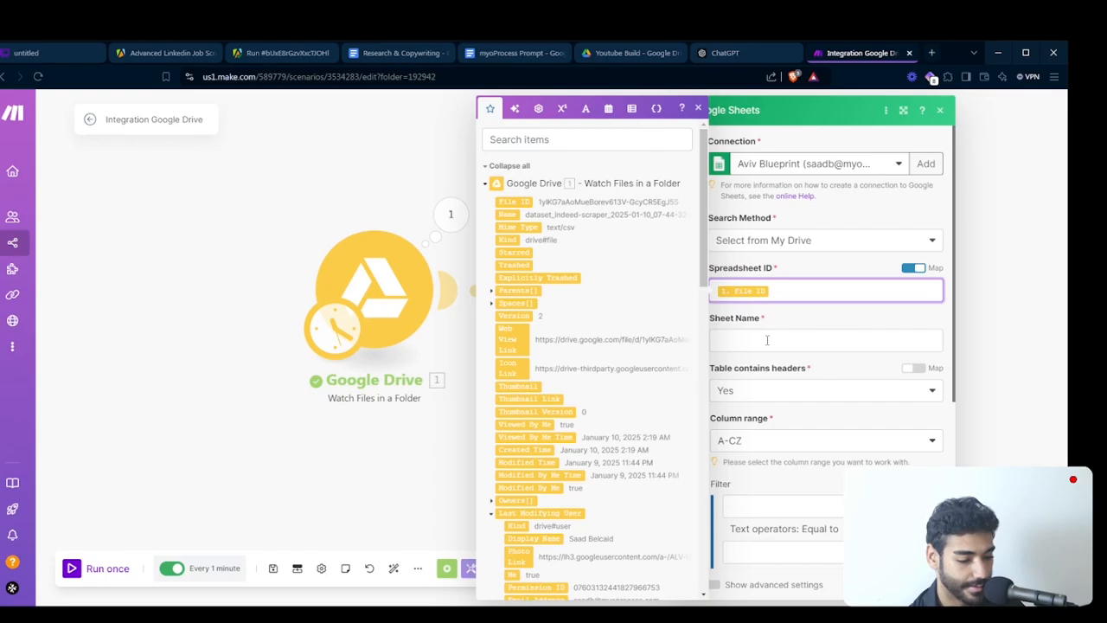
pyautogui.click(807, 339)
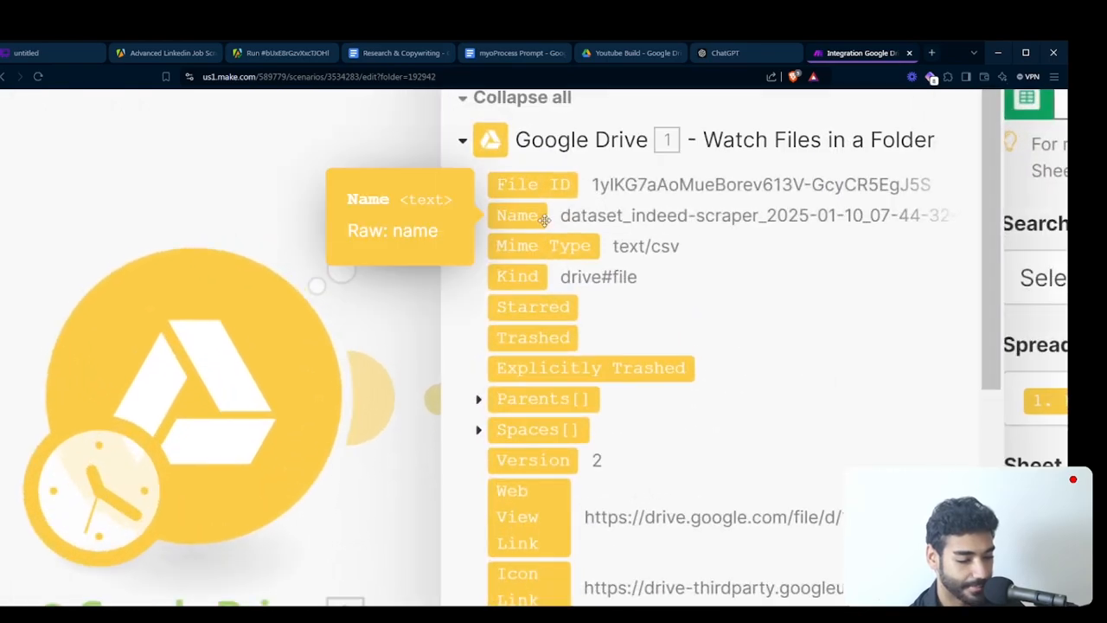
pyautogui.click(517, 216)
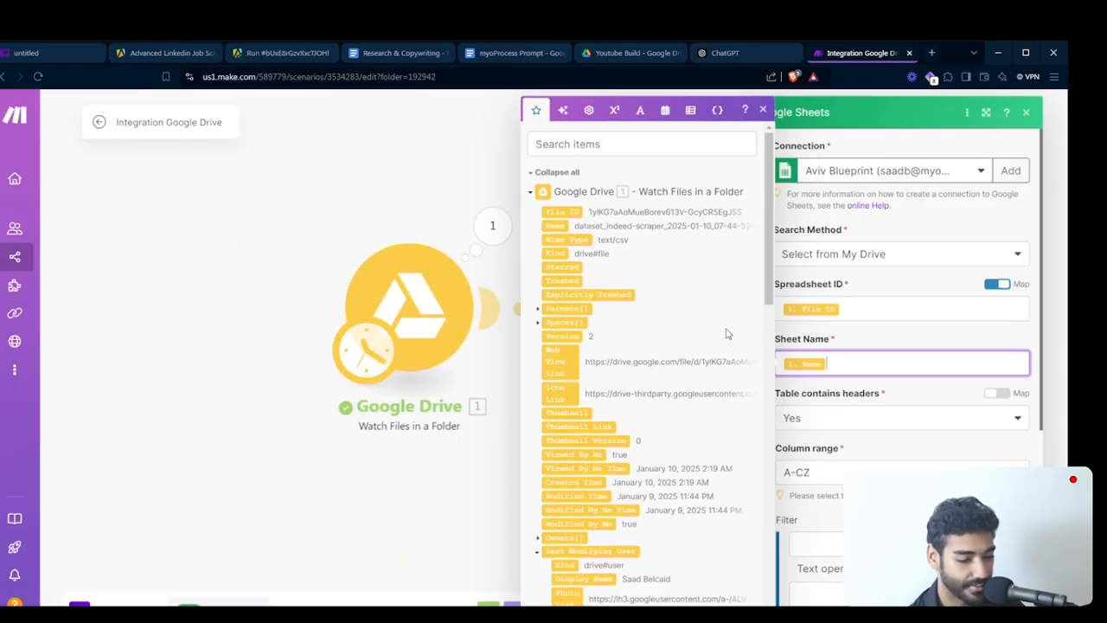
# - Switch to the Youtube Build folder in Google Drive and open the uploaded CSV with Google Sheets
pyautogui.click(607, 53)
pyautogui.click(375, 237)
pyautogui.doubleClick(374, 238)
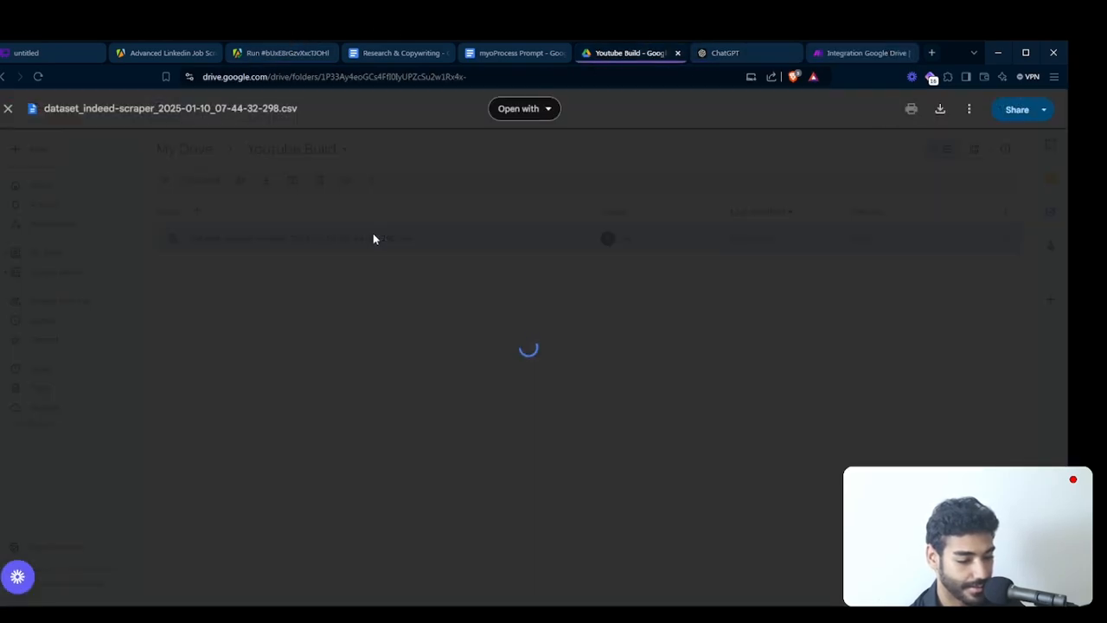
pyautogui.click(535, 113)
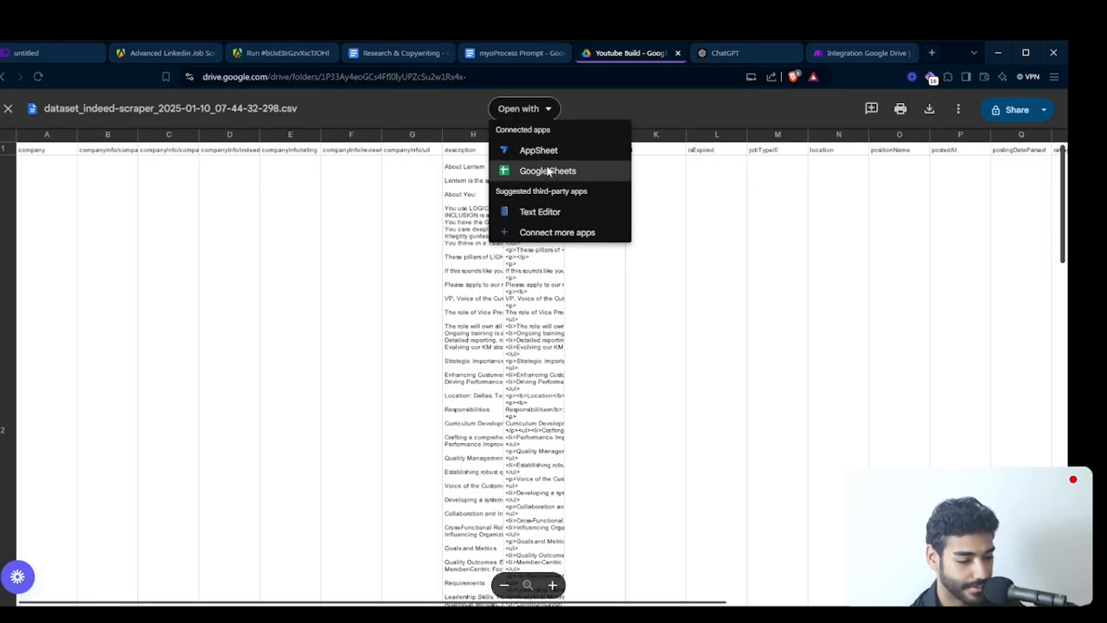
pyautogui.click(547, 172)
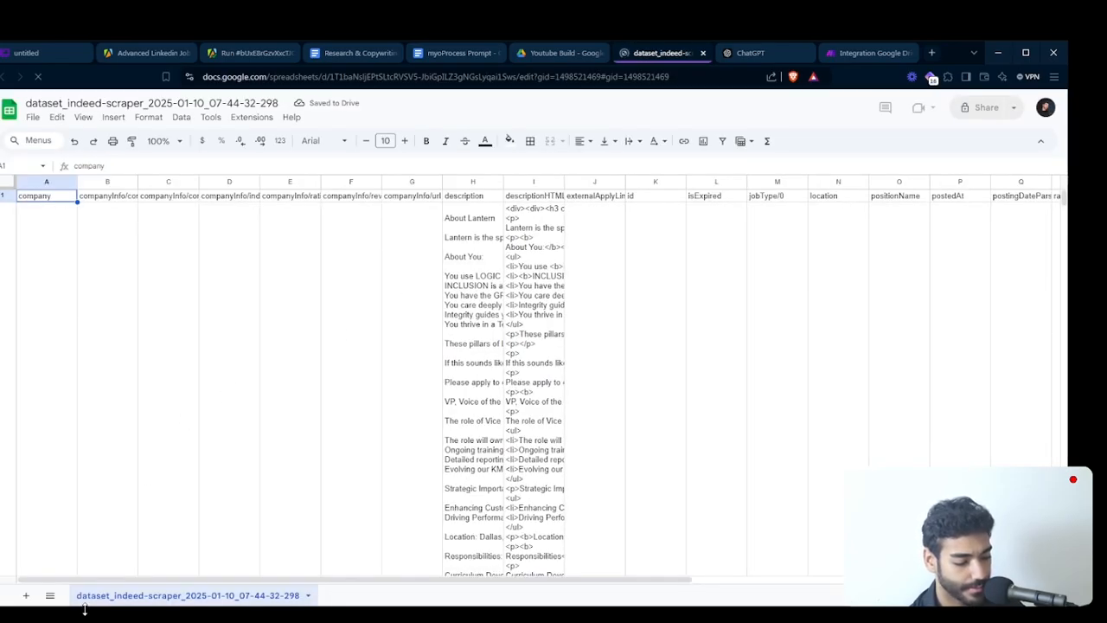
# - Copy the spreadsheet's sheet tab name and search for it within the Google Drive trigger's output in Make
pyautogui.rightClick(160, 593)
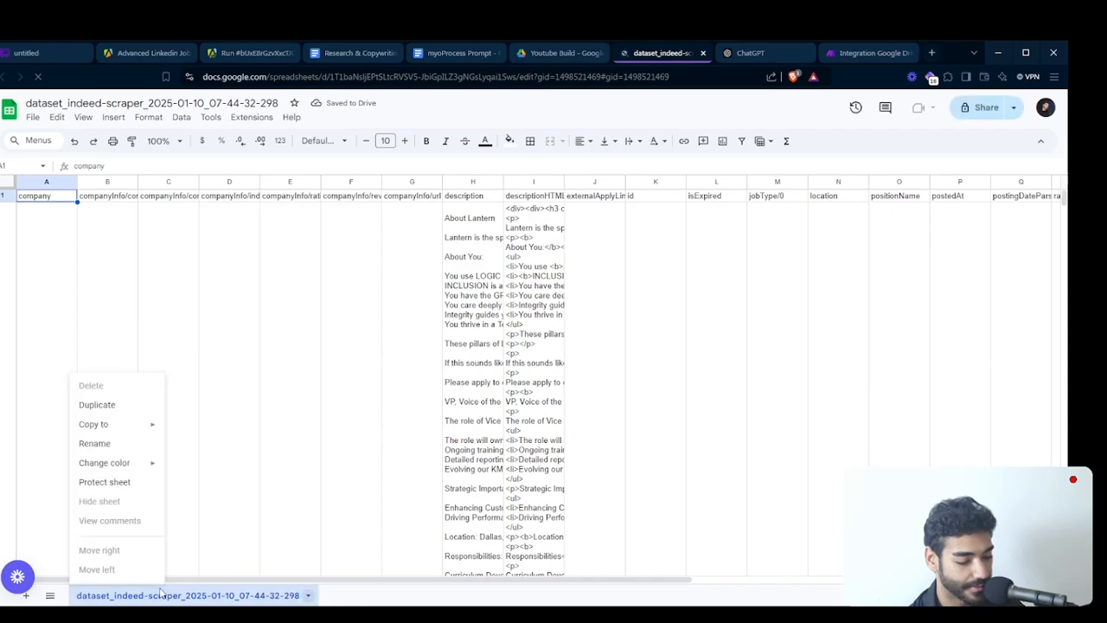
pyautogui.click(95, 444)
pyautogui.hotkey('ctrl', 'c')
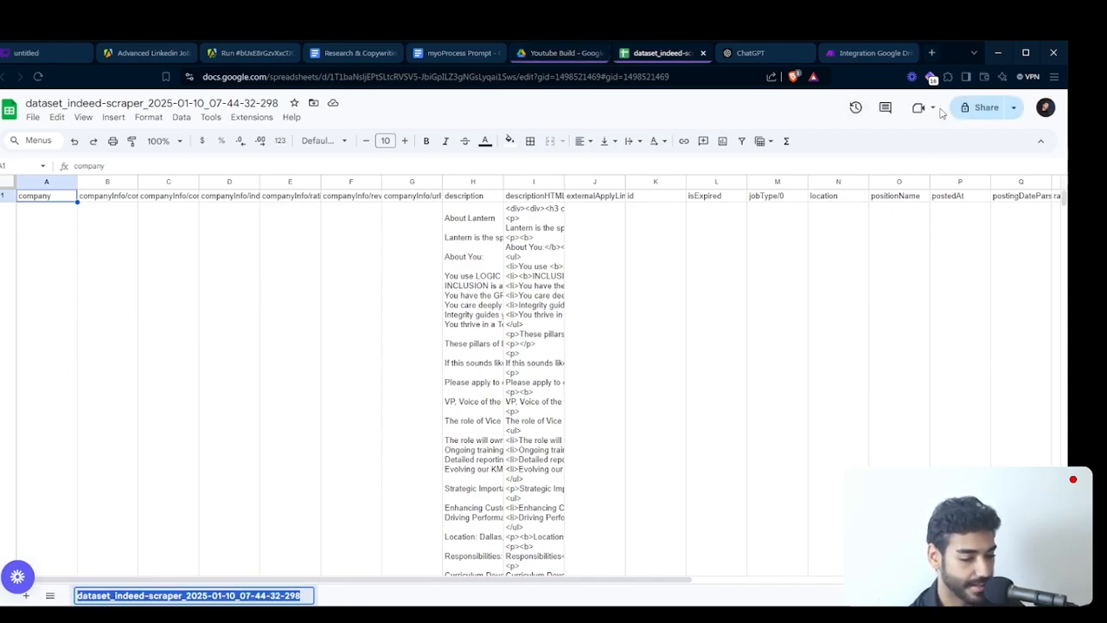
pyautogui.click(875, 54)
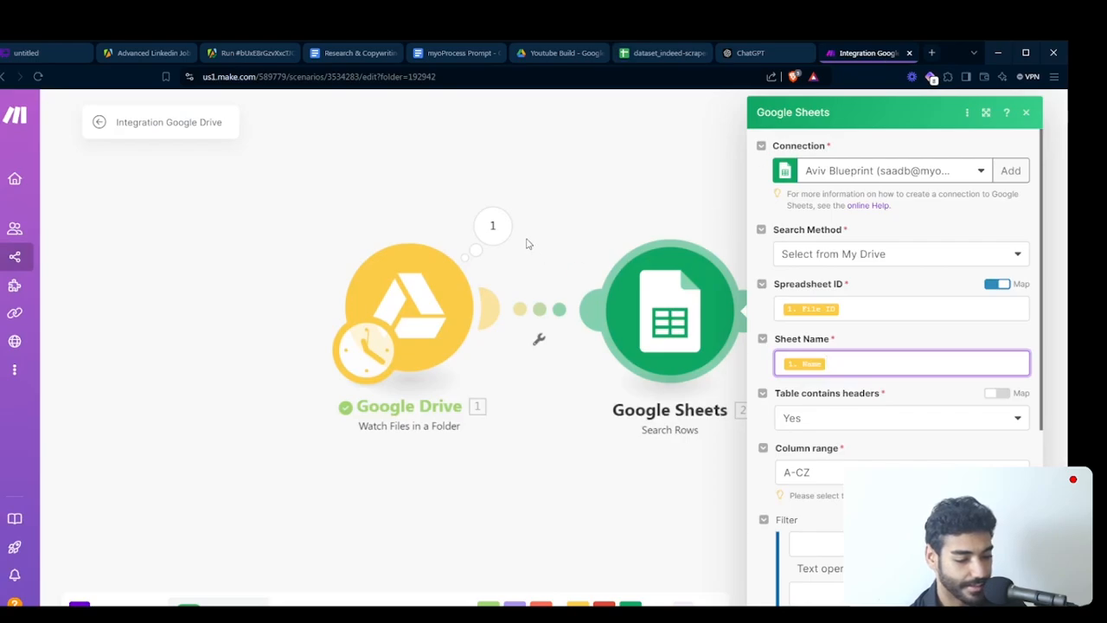
pyautogui.click(493, 224)
pyautogui.hotkey('ctrl', 'f')
pyautogui.hotkey('ctrl', 'v')
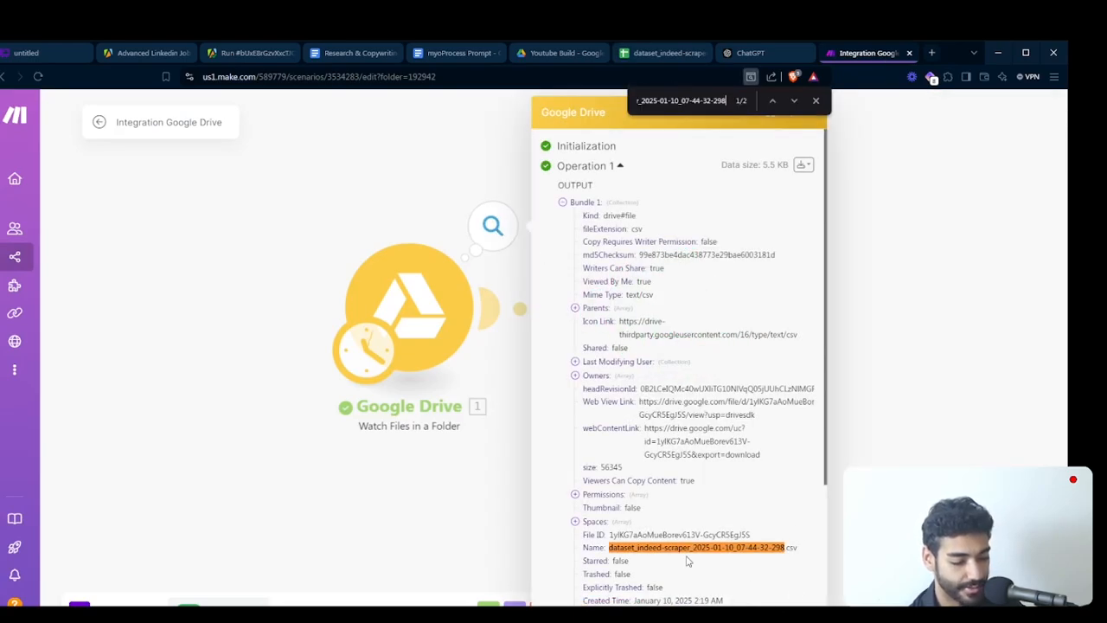
# - Compare the full file name in the trigger's output with the sheet name, and reopen the Google Sheets module's settings
pyautogui.moveTo(609, 548); pyautogui.dragTo(797, 548)
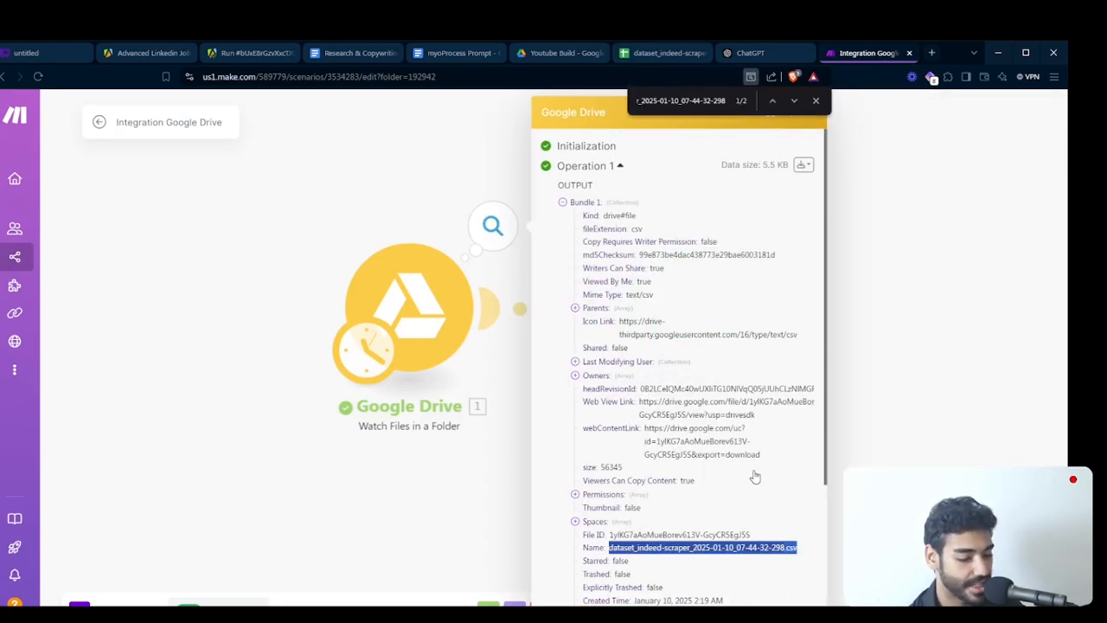
pyautogui.click(816, 100)
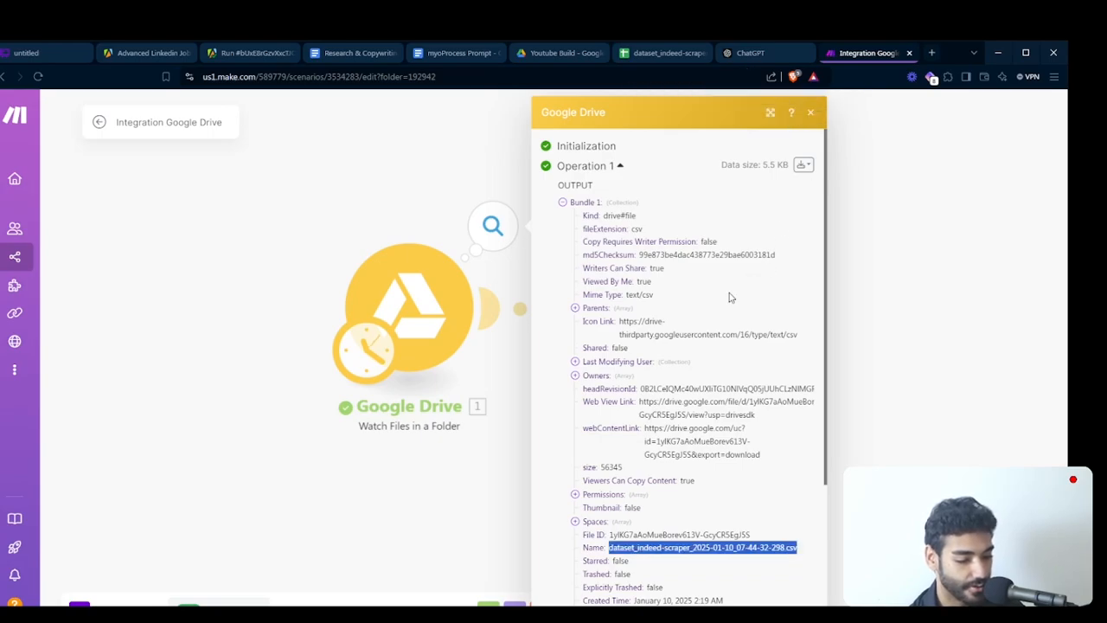
pyautogui.hotkey('ctrl', '-')
pyautogui.click(839, 361)
pyautogui.click(681, 294)
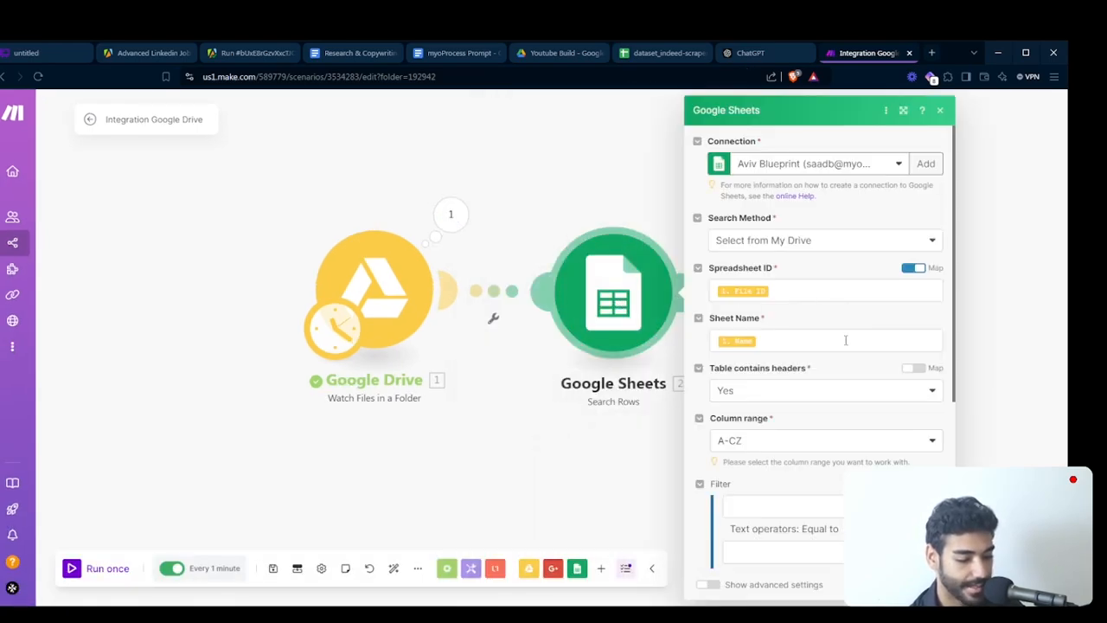
# - Set the Google Sheets search's limit to 1 and save the module's settings
pyautogui.click(823, 346)
pyautogui.scroll(-5, 808, 396)
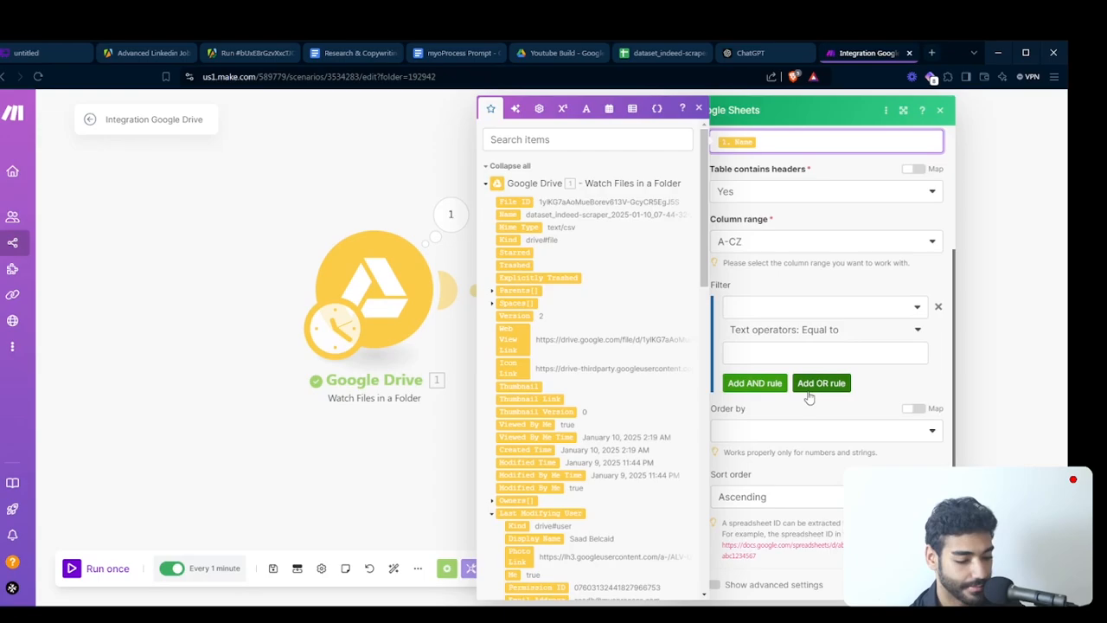
pyautogui.click(761, 538)
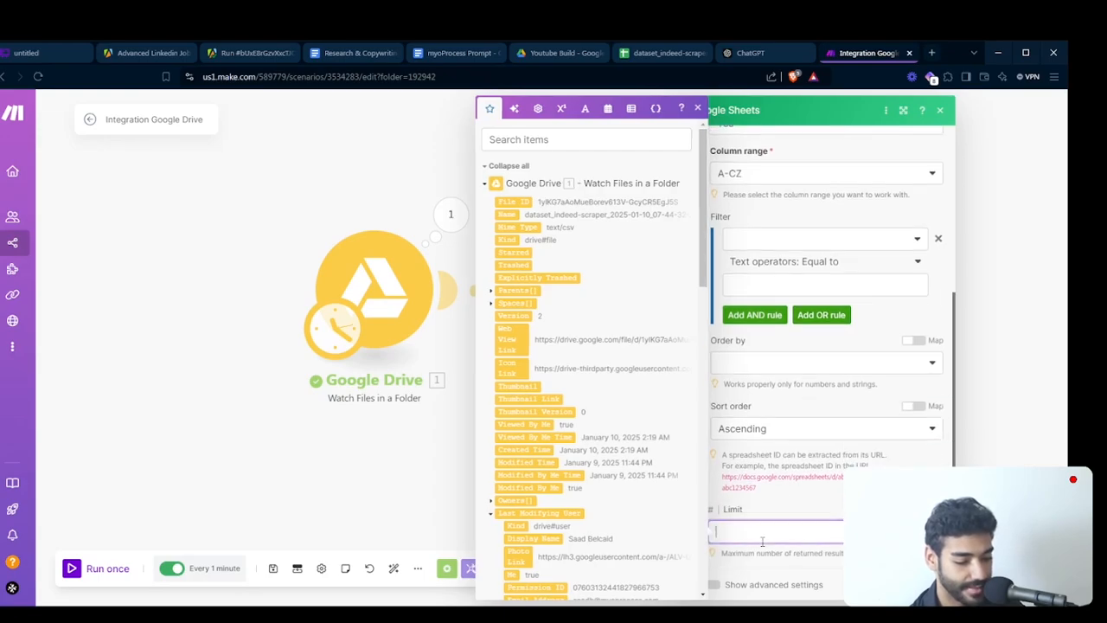
pyautogui.write('1')
pyautogui.click(818, 493)
pyautogui.scroll(5, 817, 493)
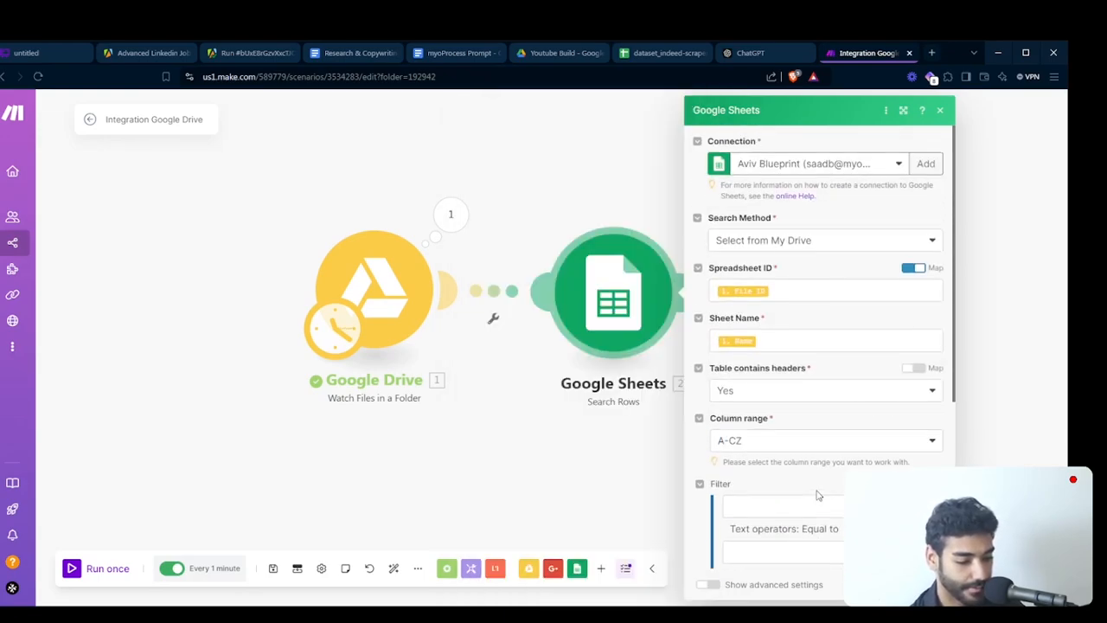
pyautogui.click(926, 585)
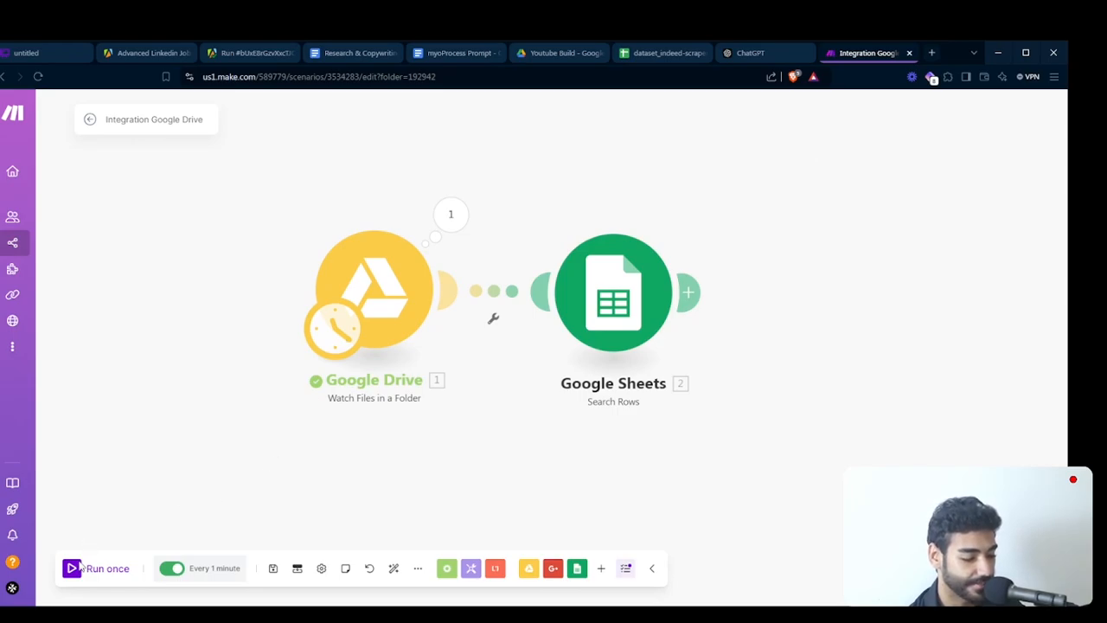
# - Run the scenario once and examine the output bundle of the Google Sheets module, including the job title value
pyautogui.click(117, 571)
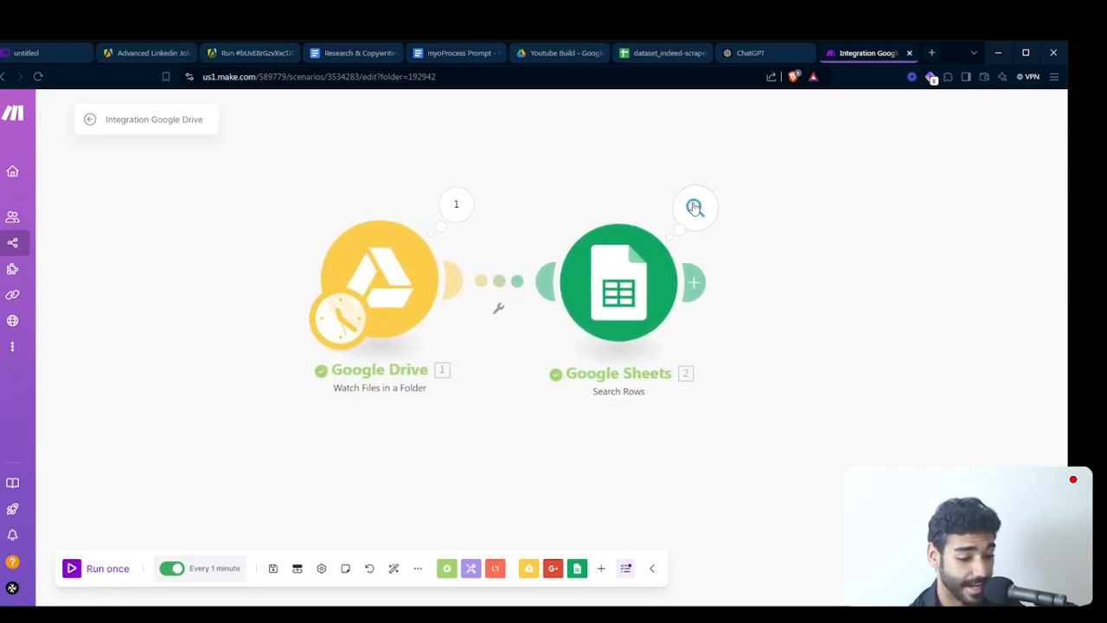
pyautogui.click(695, 207)
pyautogui.scroll(-4, 865, 388)
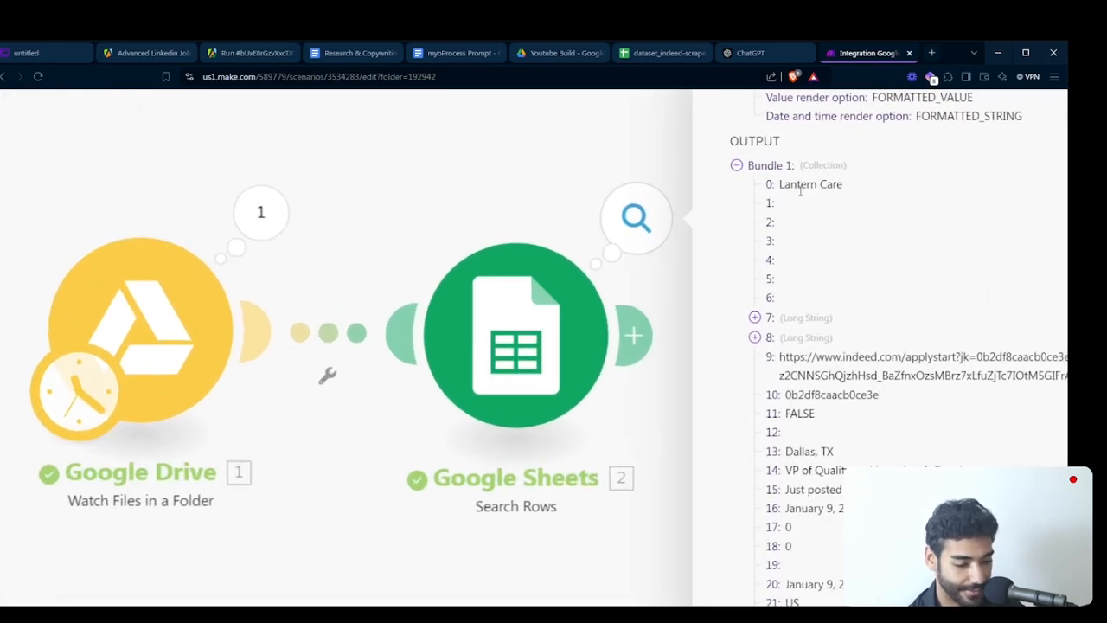
pyautogui.scroll(-5, 796, 346)
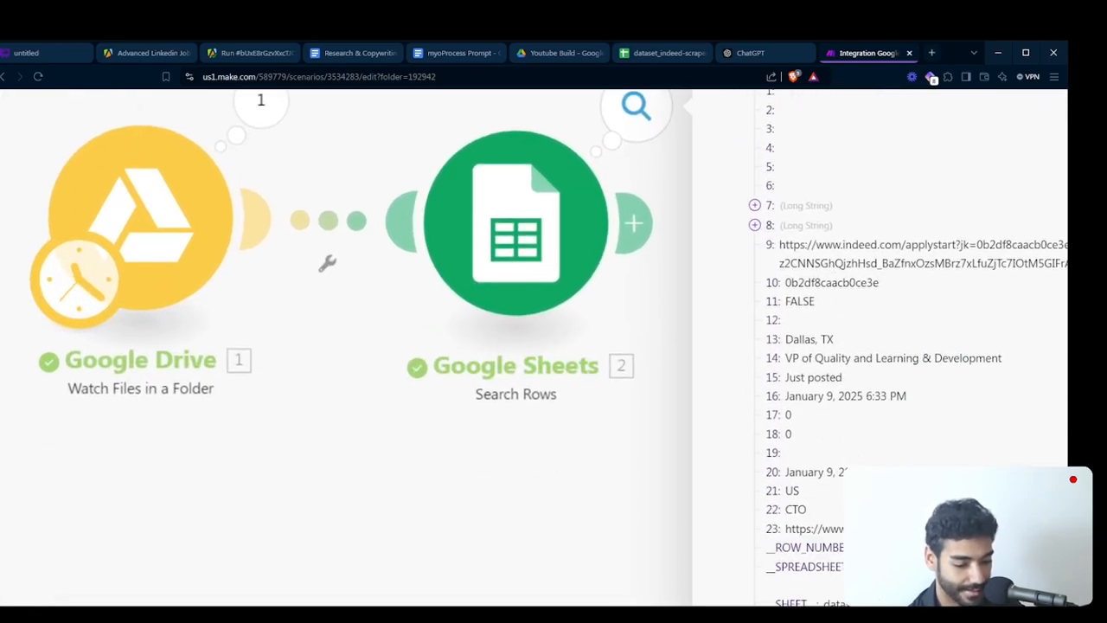
pyautogui.scroll(3, 794, 495)
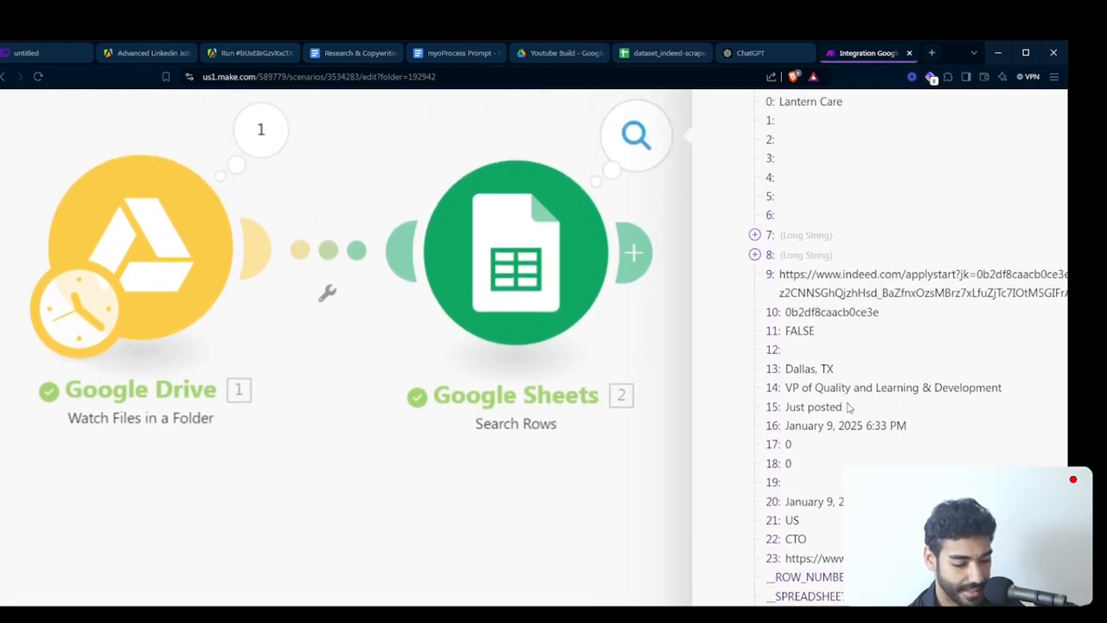
pyautogui.tripleClick(895, 396)
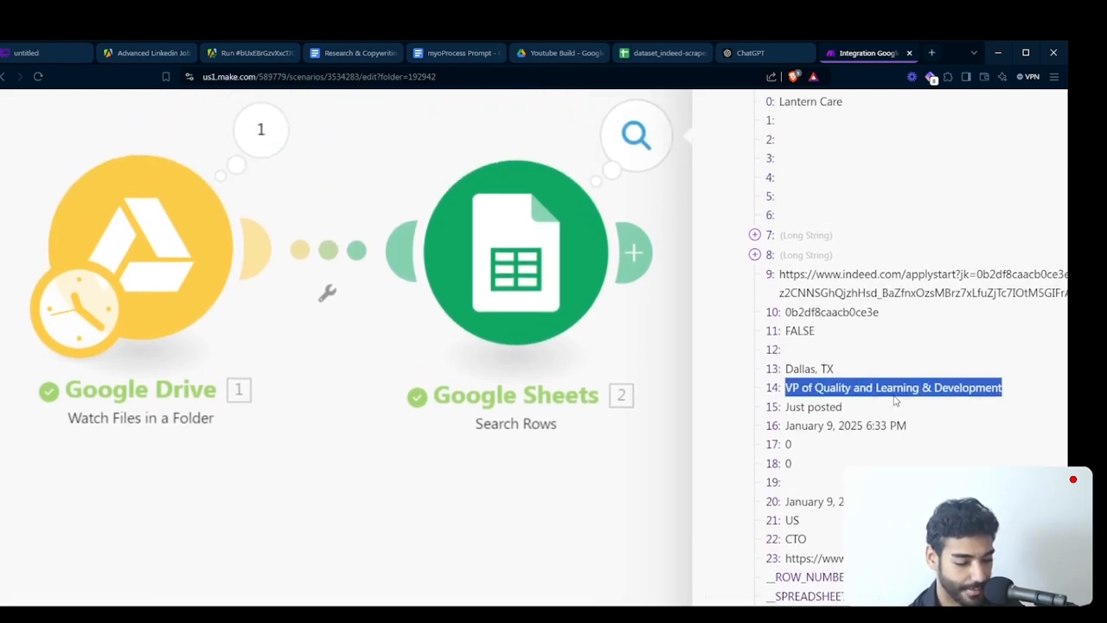
pyautogui.keyDown('ctrl'); pyautogui.scroll(-5, 895, 399); pyautogui.keyUp('ctrl')
pyautogui.click(619, 185)
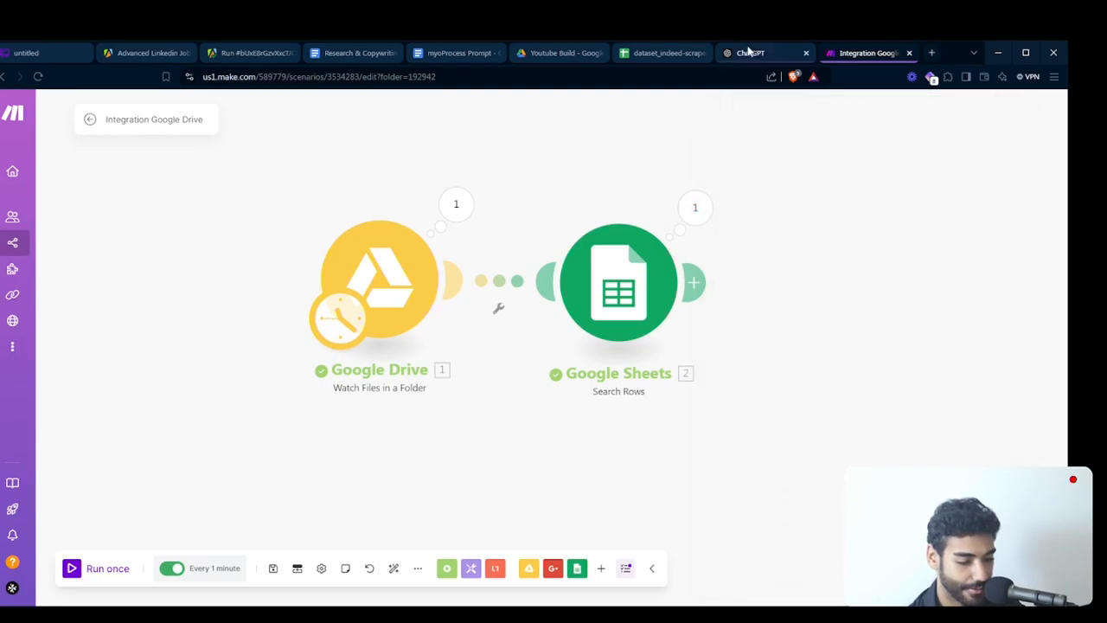
# - Switch to the dataset_indeed-scraper spreadsheet in Google Sheets and make its header row bold
pyautogui.click(657, 54)
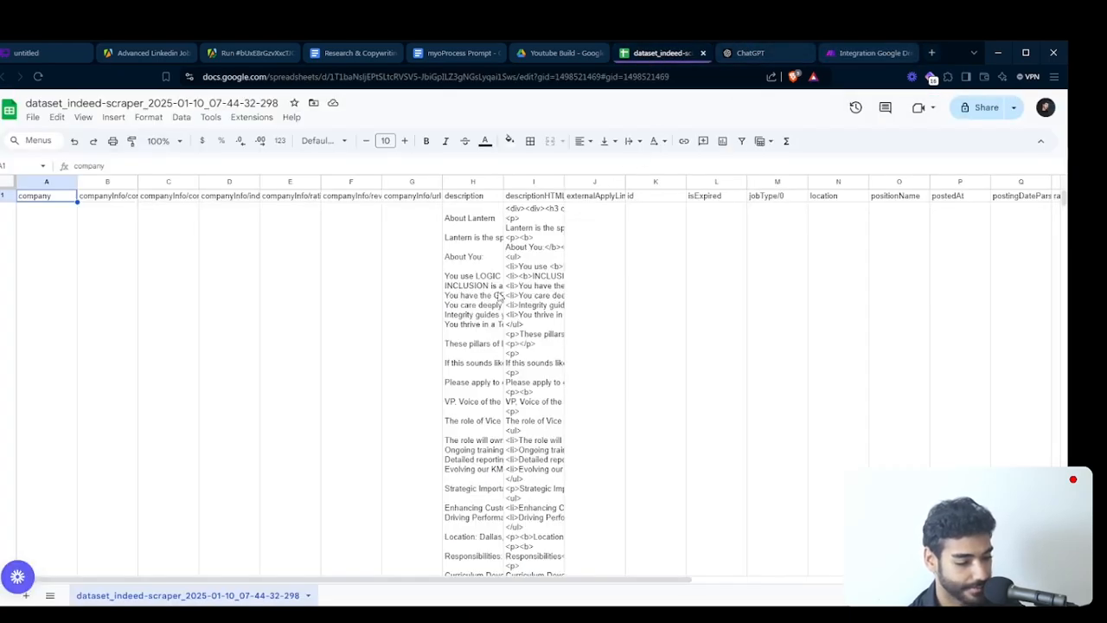
pyautogui.hotkey('shift', 'space')
pyautogui.hotkey('ctrl', 'b')
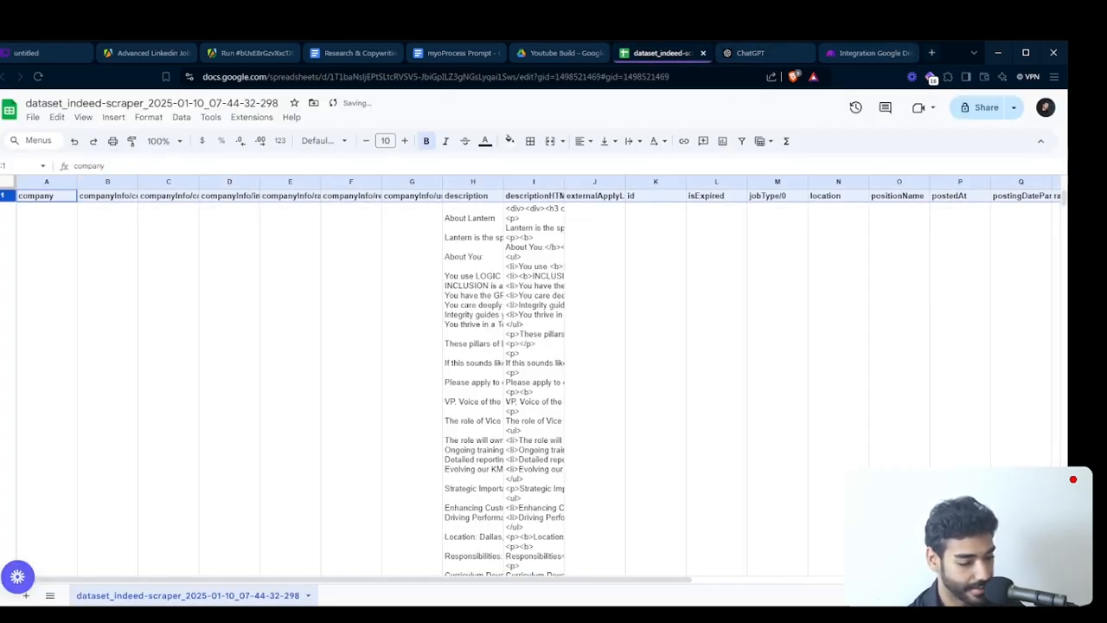
# - Resize rows 2 to 6 to a specified height of 21 pixels
pyautogui.click(31, 250)
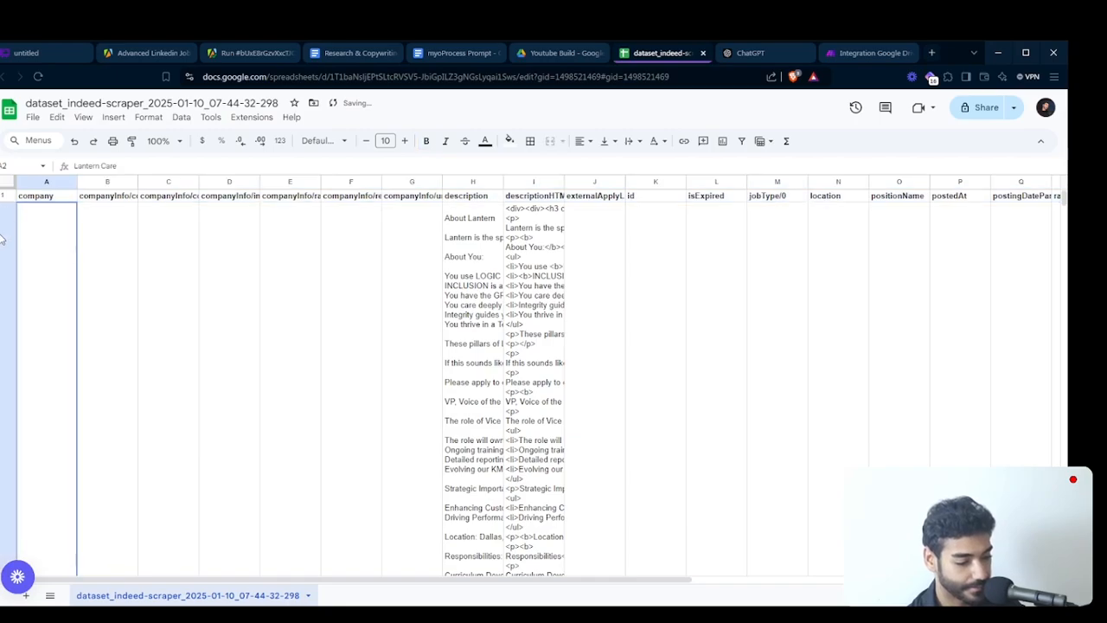
pyautogui.click(1, 239)
pyautogui.moveTo(1064, 198)
pyautogui.mouseDown()
pyautogui.moveTo(1064, 562)
pyautogui.moveTo(1008, 467)
pyautogui.moveTo(1014, 233)
pyautogui.moveTo(1015, 285)
pyautogui.moveTo(1016, 264)
pyautogui.mouseUp()
pyautogui.scroll(8, 769, 313)
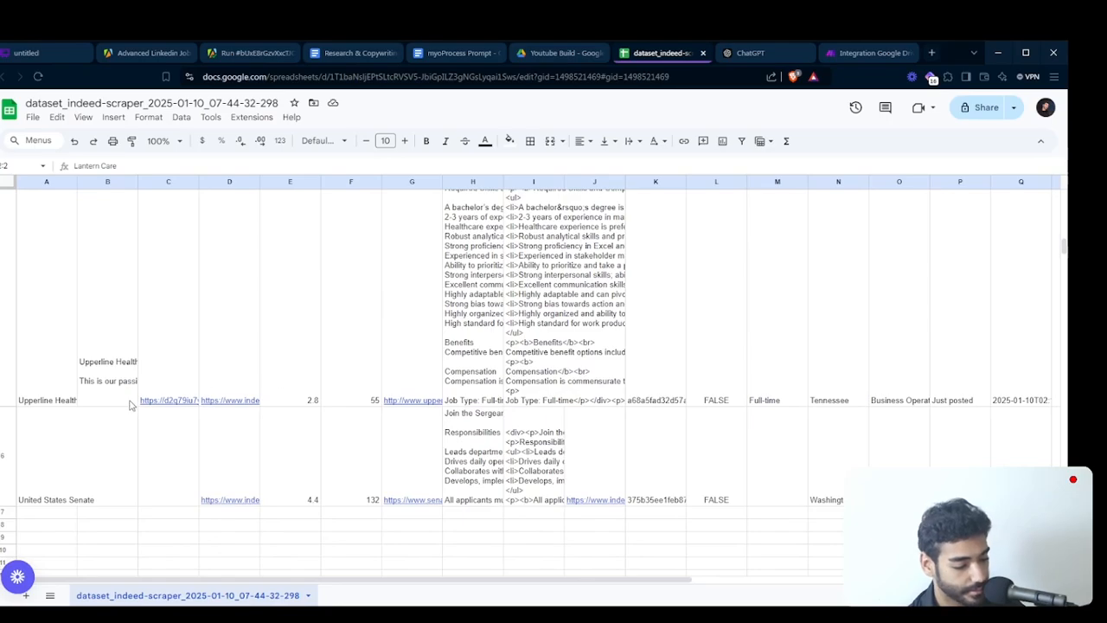
pyautogui.keyDown('shift'); pyautogui.click(6, 441); pyautogui.keyUp('shift')
pyautogui.rightClick(6, 440)
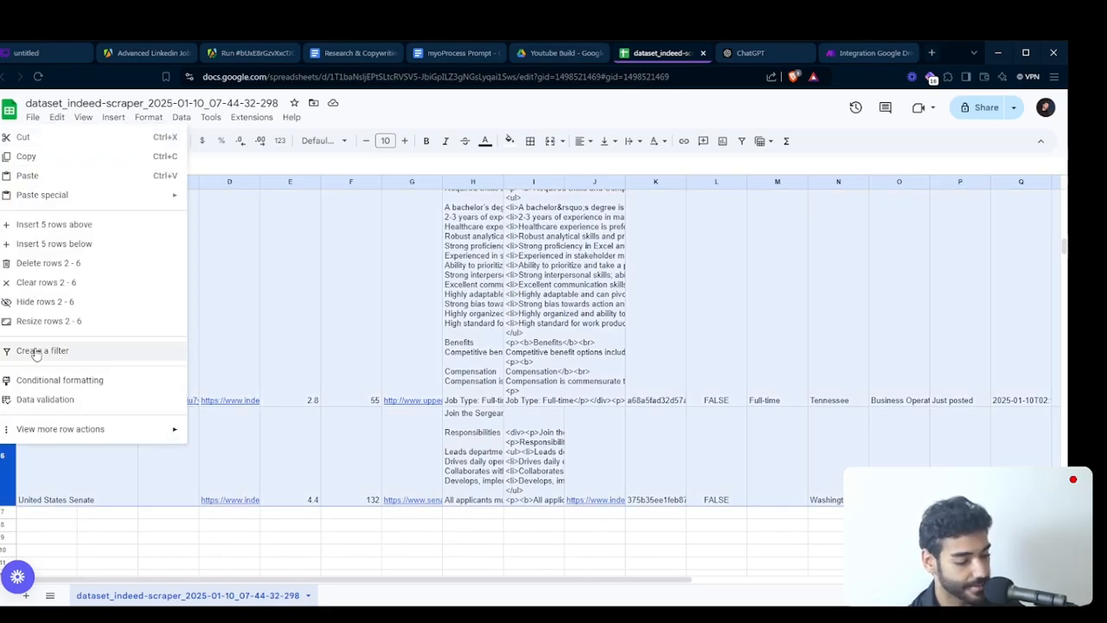
pyautogui.click(81, 320)
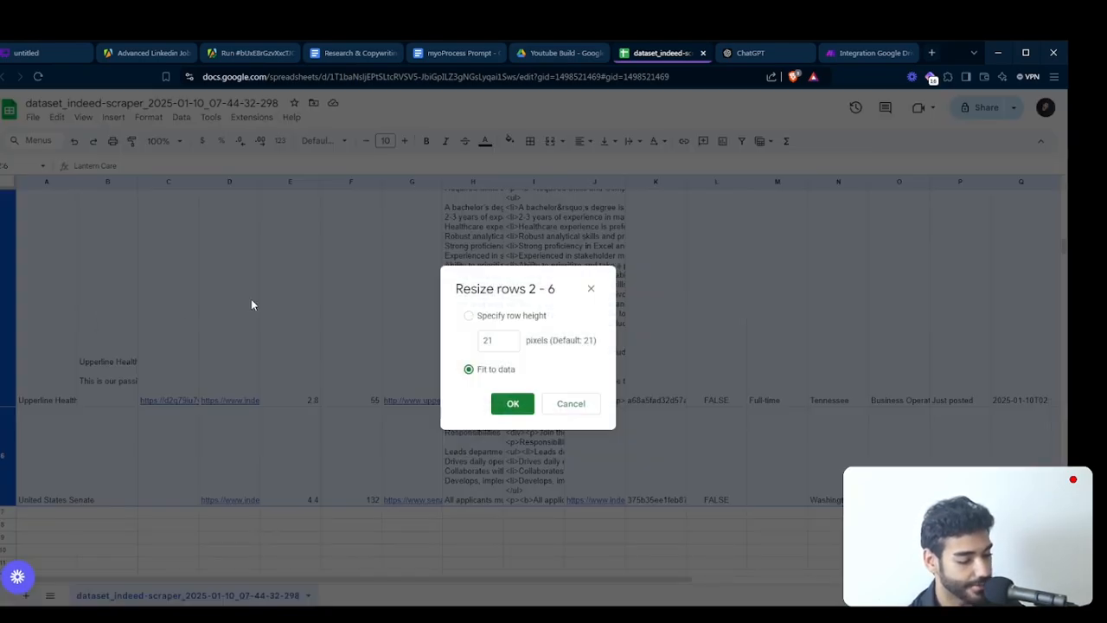
pyautogui.click(512, 319)
pyautogui.click(519, 403)
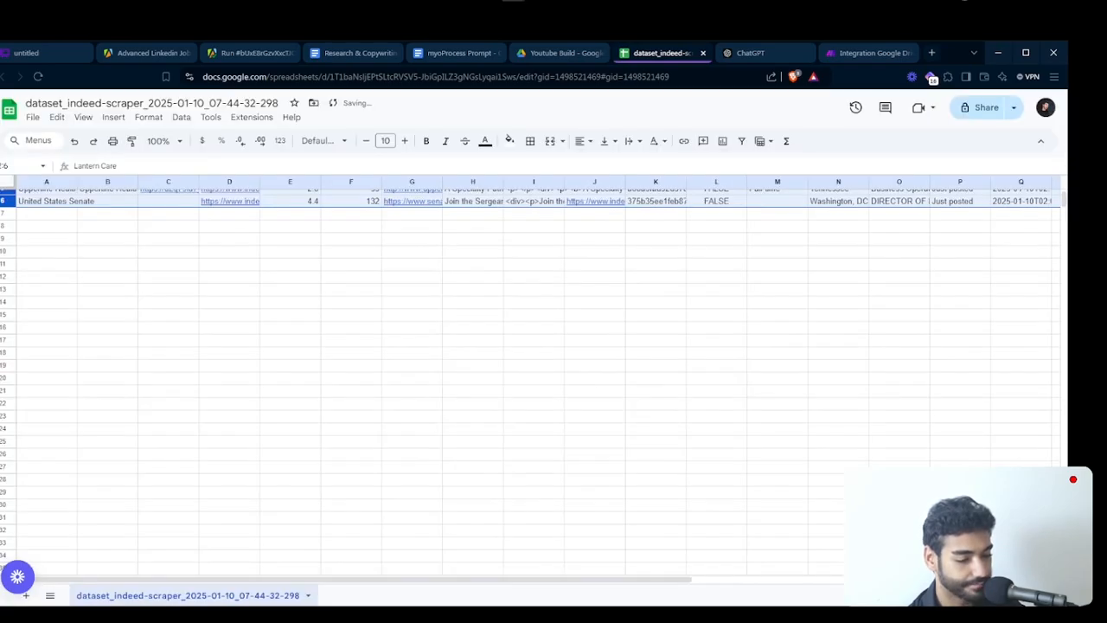
pyautogui.click(581, 1)
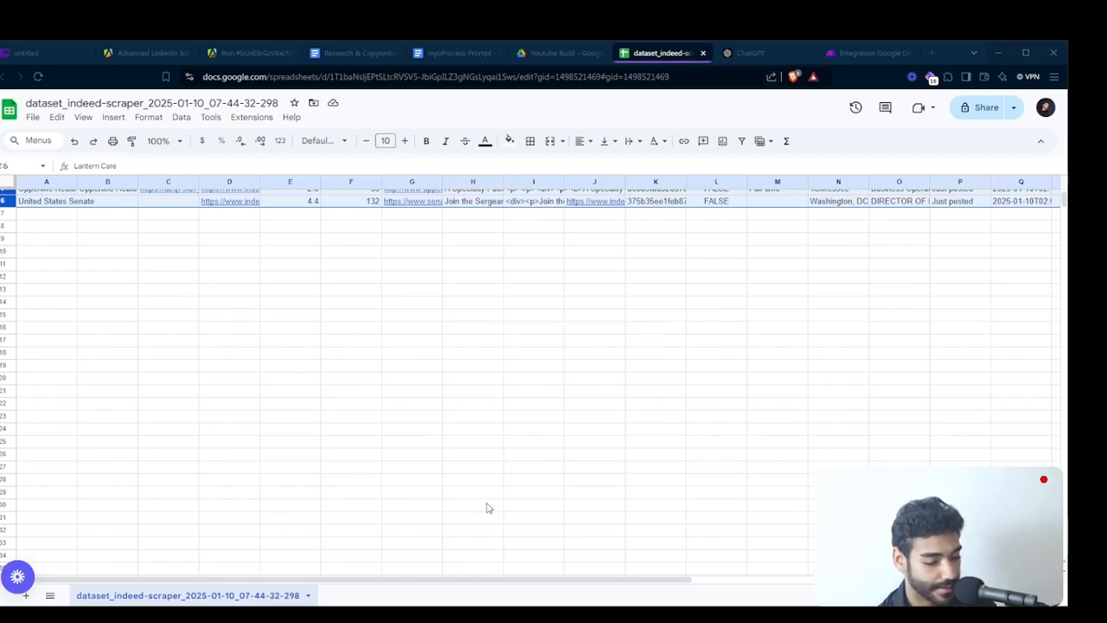
# - Fit the width of the company column to its contents
pyautogui.click(65, 227)
pyautogui.scroll(2, 65, 236)
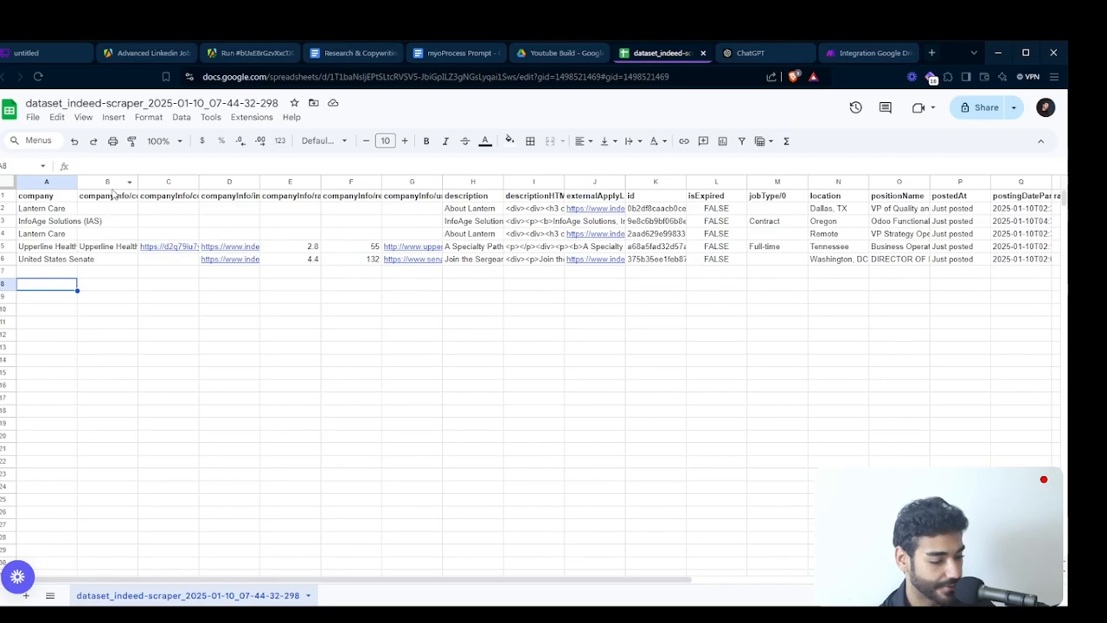
pyautogui.doubleClick(77, 182)
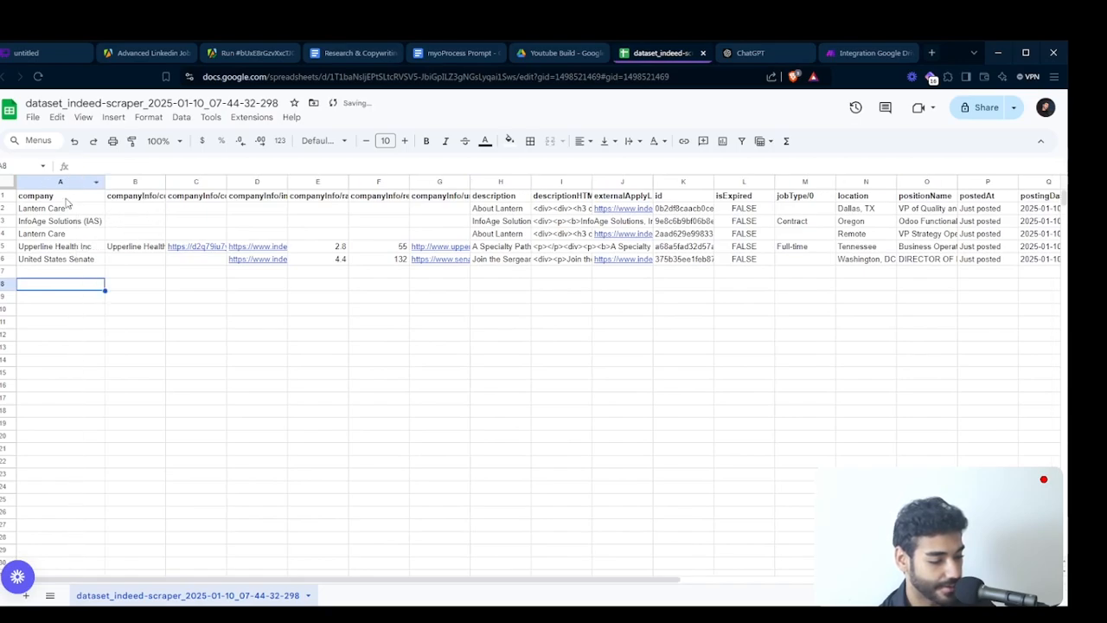
# - Review the scraped job columns, reading the full description of the first listing and previewing the Upperline Health company link
pyautogui.hscroll(5, 358, 277)
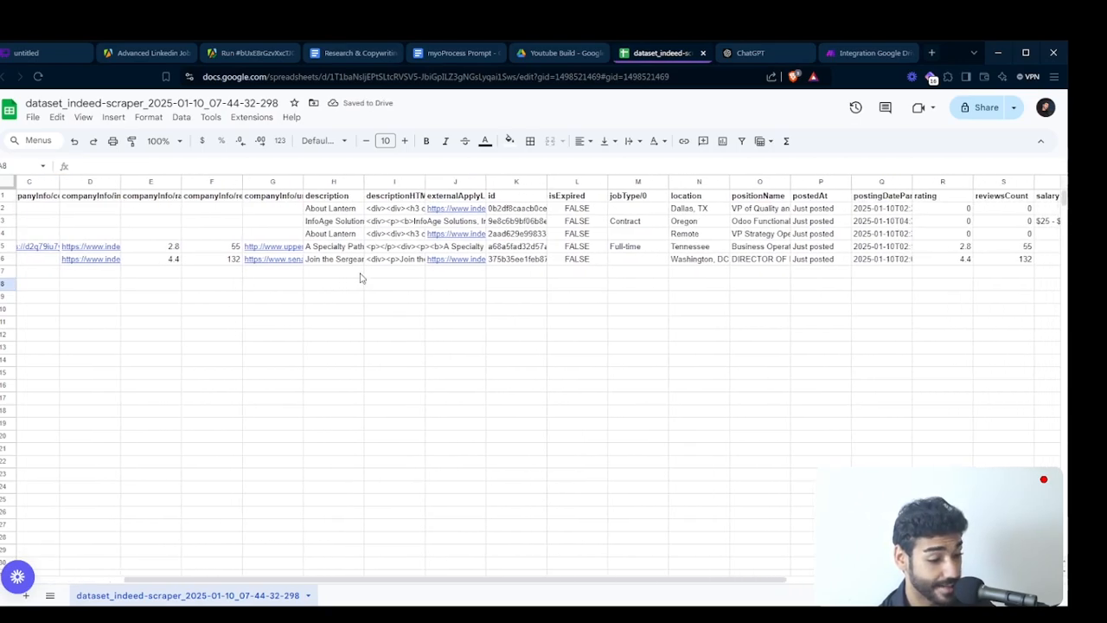
pyautogui.hscroll(12, 680, 299)
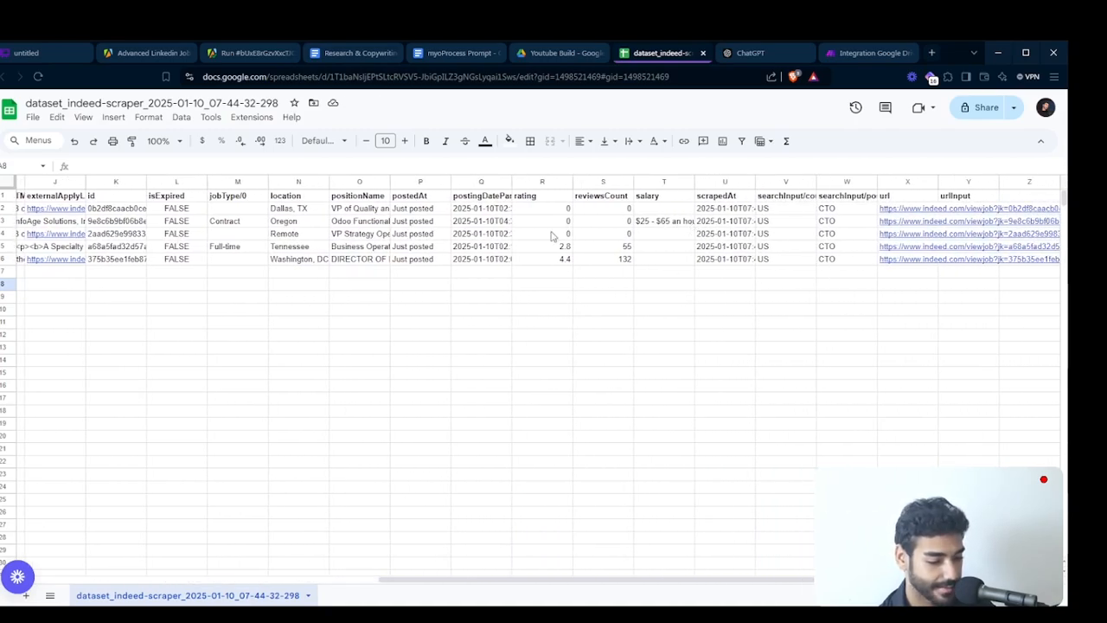
pyautogui.hscroll(-12, 370, 229)
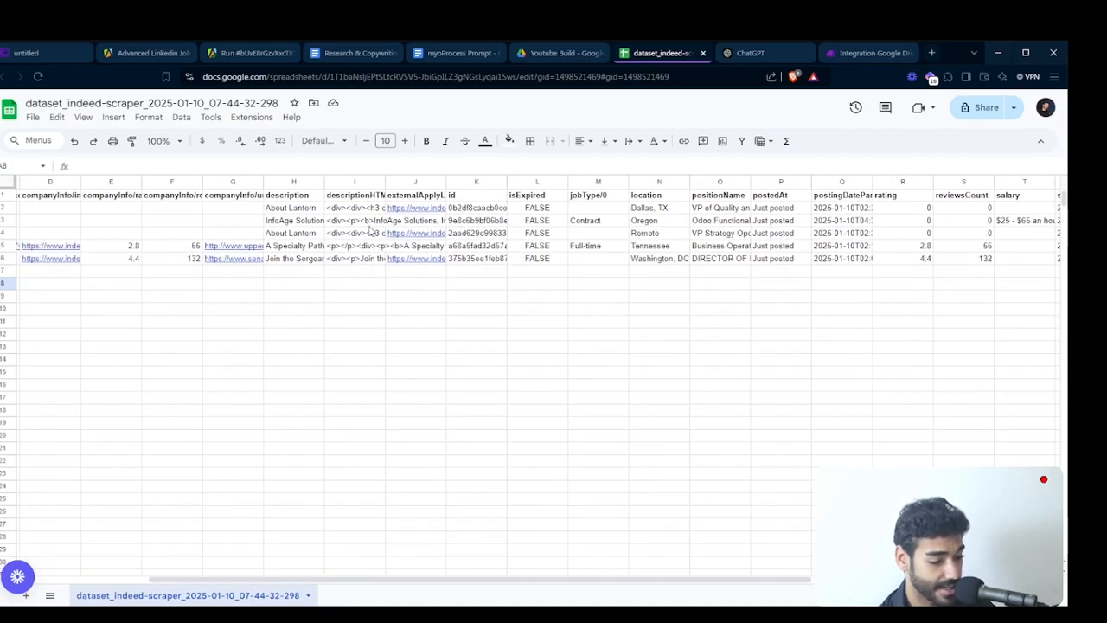
pyautogui.doubleClick(330, 208)
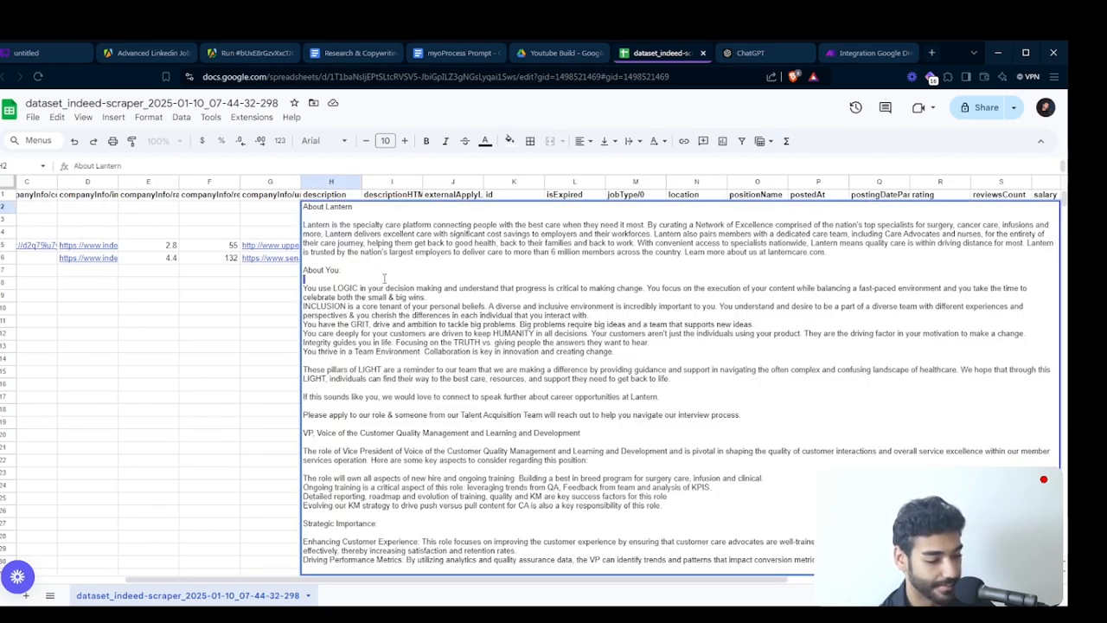
pyautogui.hotkey('ctrl', 'a')
pyautogui.click(205, 322)
pyautogui.click(320, 234)
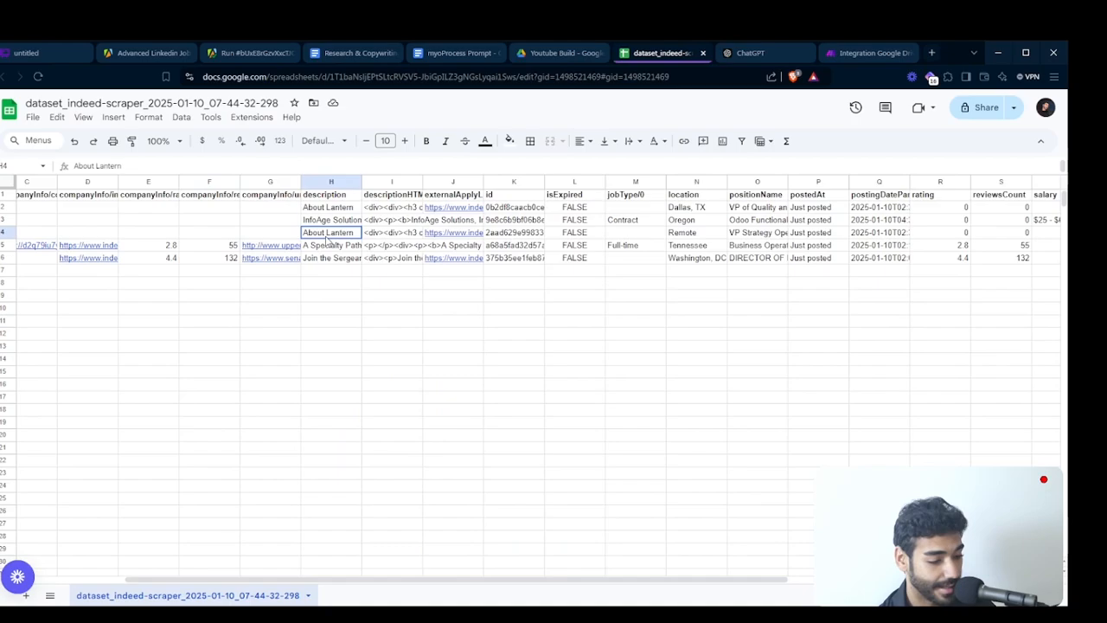
pyautogui.hscroll(-2, 275, 248)
pyautogui.hscroll(-2, 275, 248)
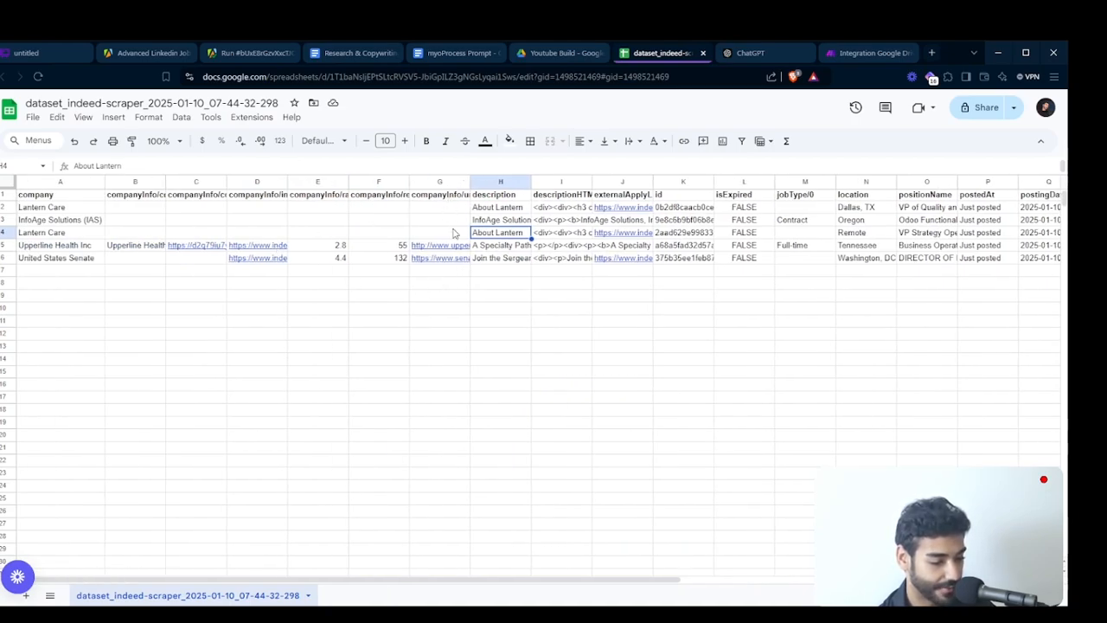
pyautogui.moveTo(447, 262)
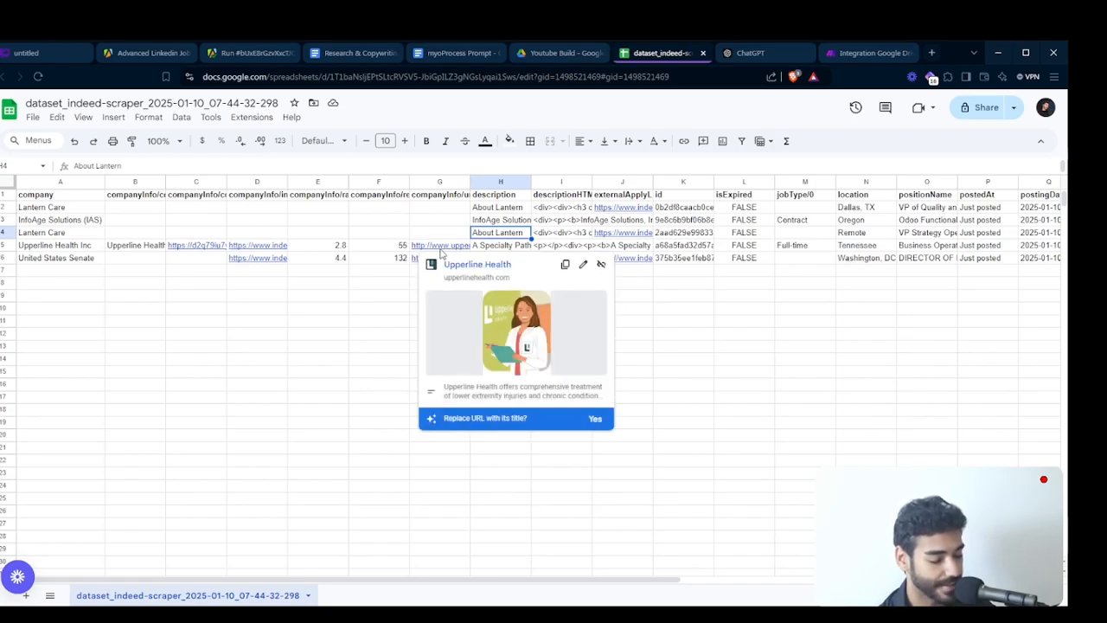
pyautogui.click(363, 297)
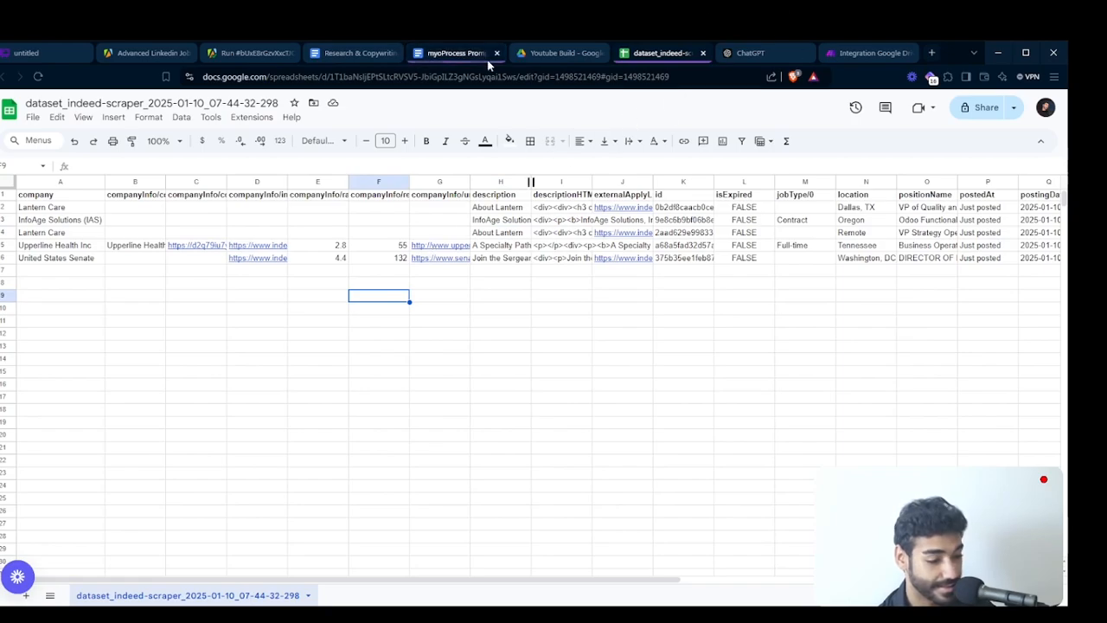
# - Switch to the Research & Copywriting document and review the offer, client pain points and ideal customer profile sections
pyautogui.click(341, 54)
pyautogui.scroll(-10, 525, 404)
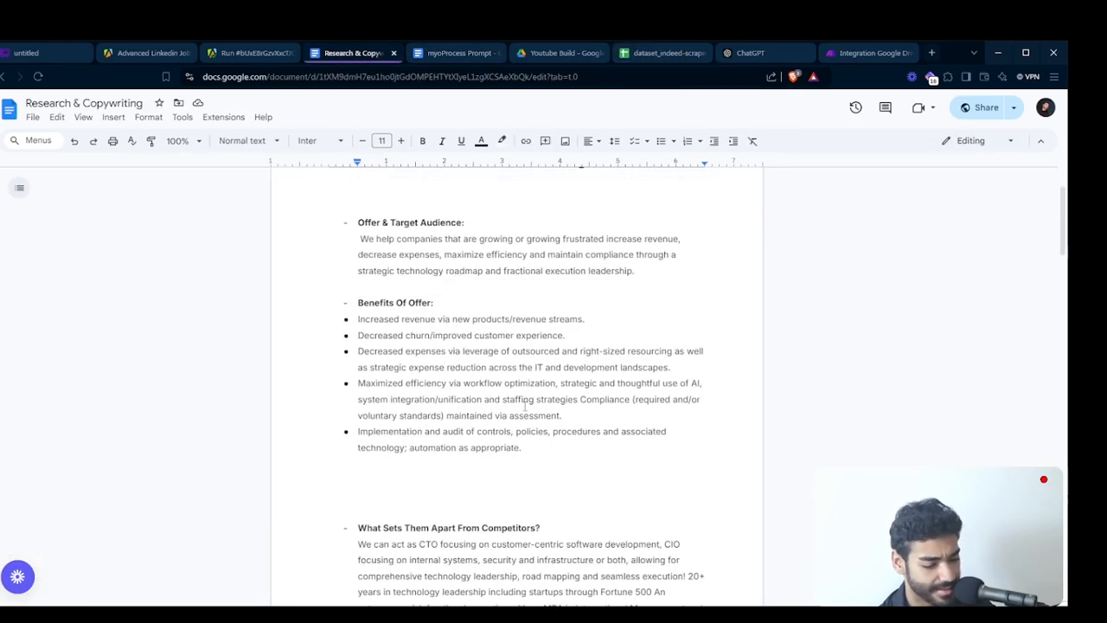
pyautogui.scroll(-5, 525, 405)
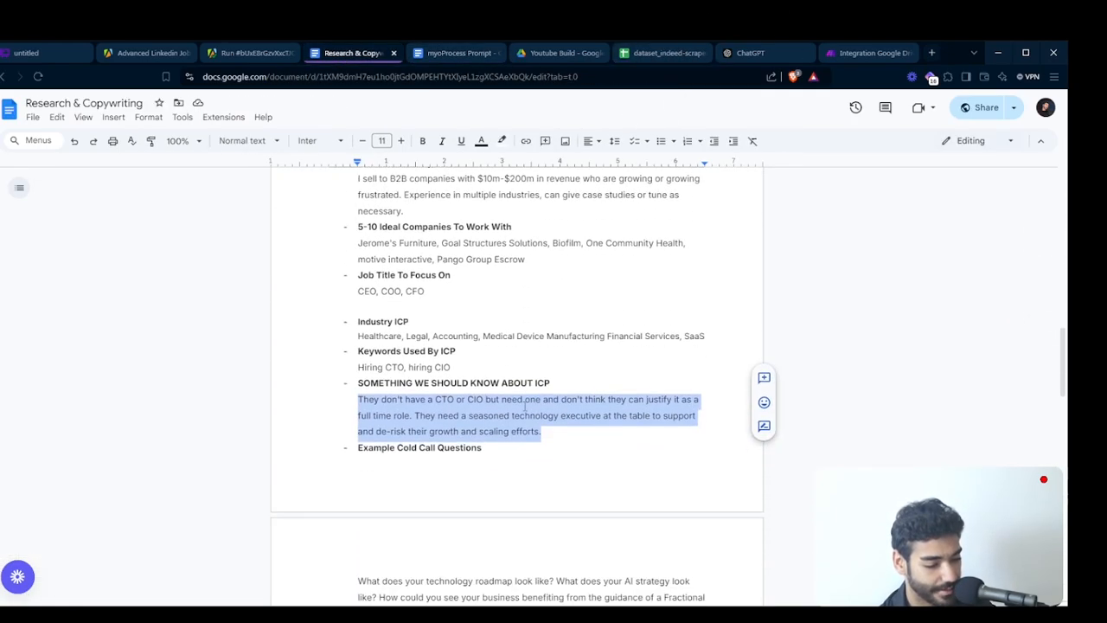
pyautogui.scroll(3, 524, 456)
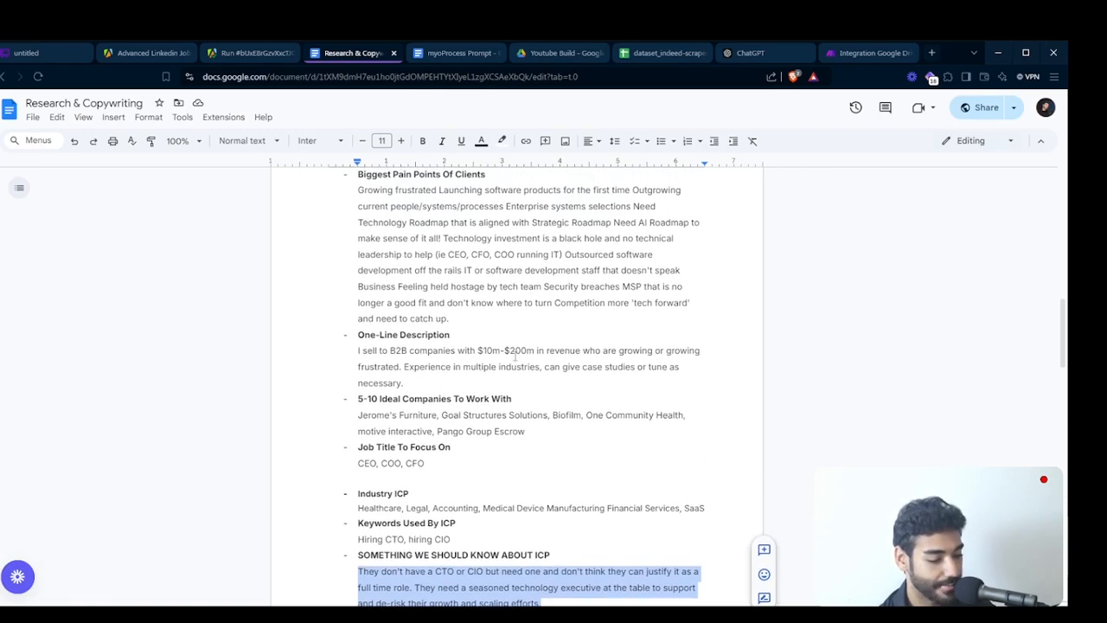
pyautogui.scroll(12, 515, 355)
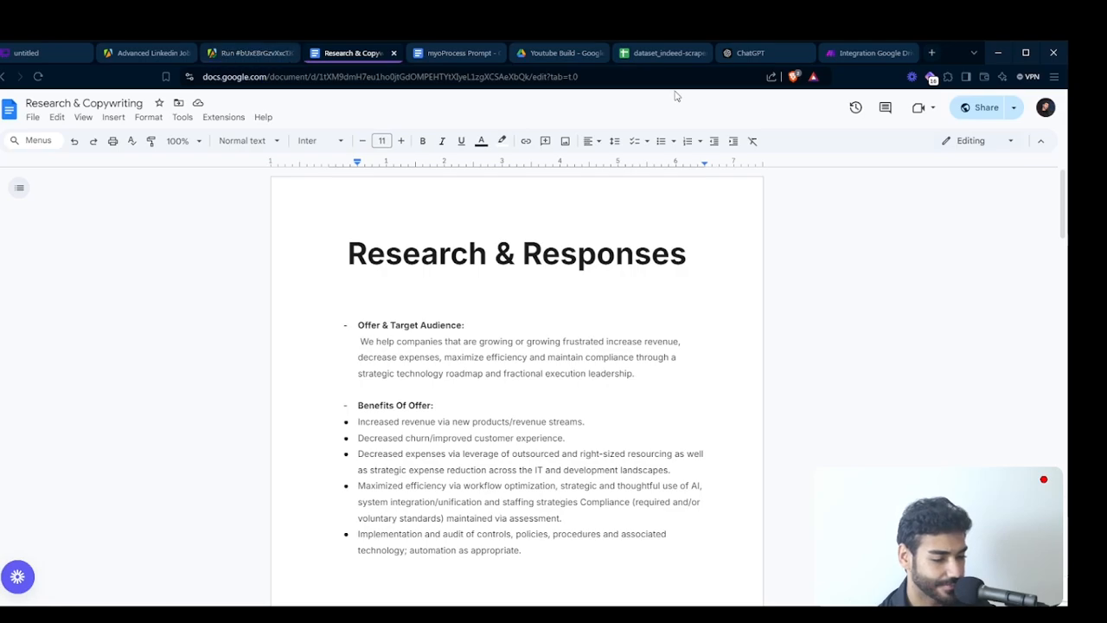
# - Switch back to the Make scenario and examine the company name and other fields in the Google Sheets output bundle
pyautogui.click(830, 55)
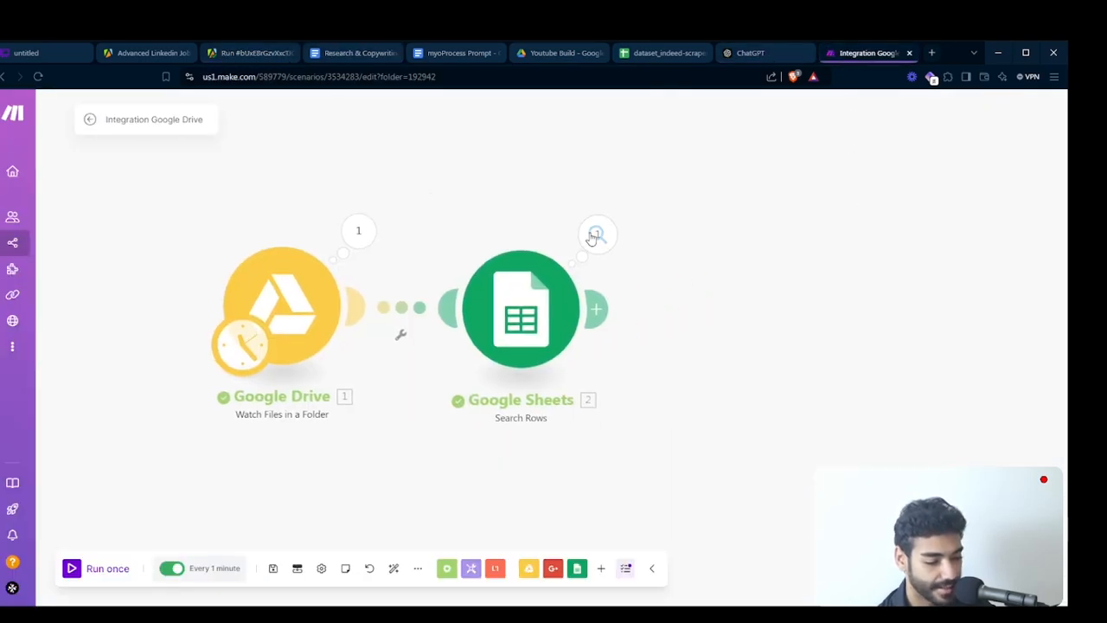
pyautogui.click(597, 235)
pyautogui.scroll(-2, 754, 366)
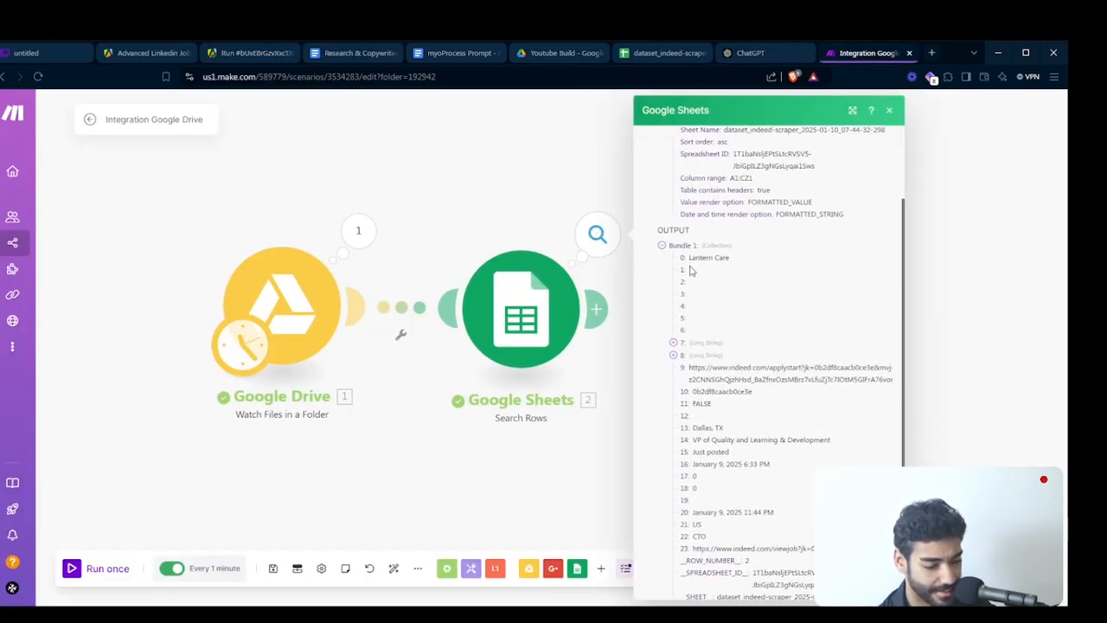
pyautogui.moveTo(689, 258); pyautogui.dragTo(734, 259)
pyautogui.scroll(-1, 762, 405)
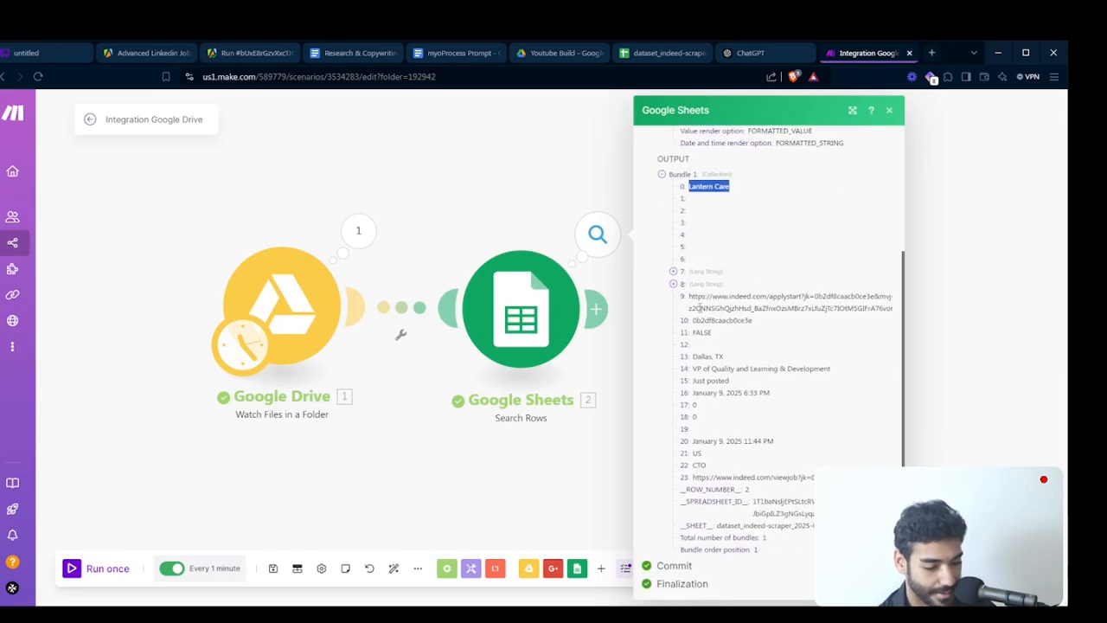
# - Expand the two long text fields in the Google Sheets output bundle and read the plain-text and HTML job descriptions
pyautogui.click(685, 272)
pyautogui.scroll(-1, 716, 331)
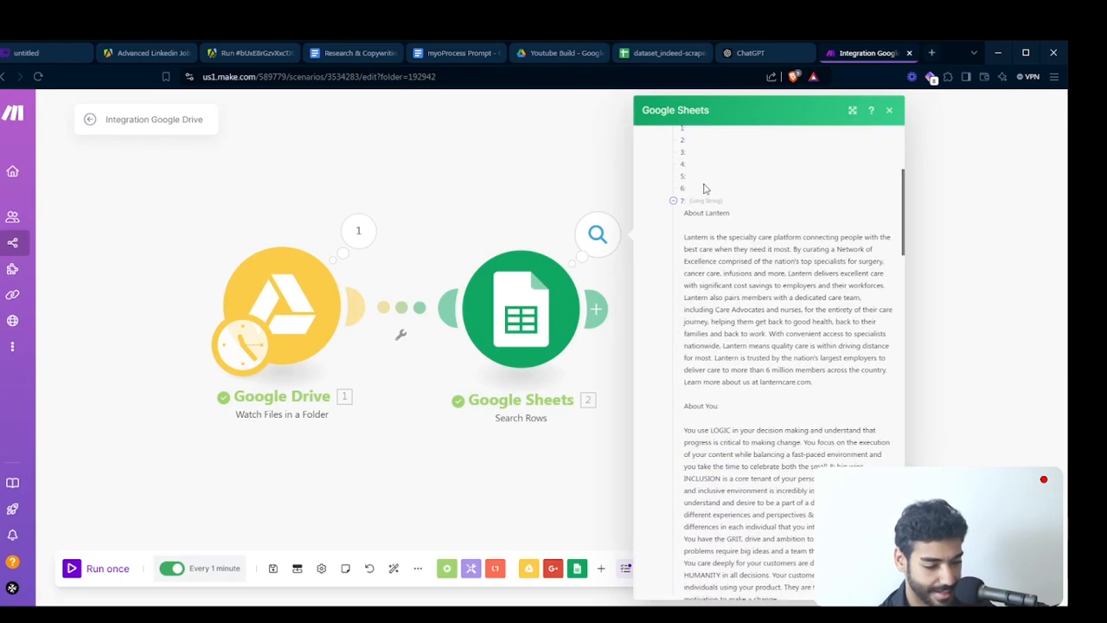
pyautogui.scroll(-10, 685, 190)
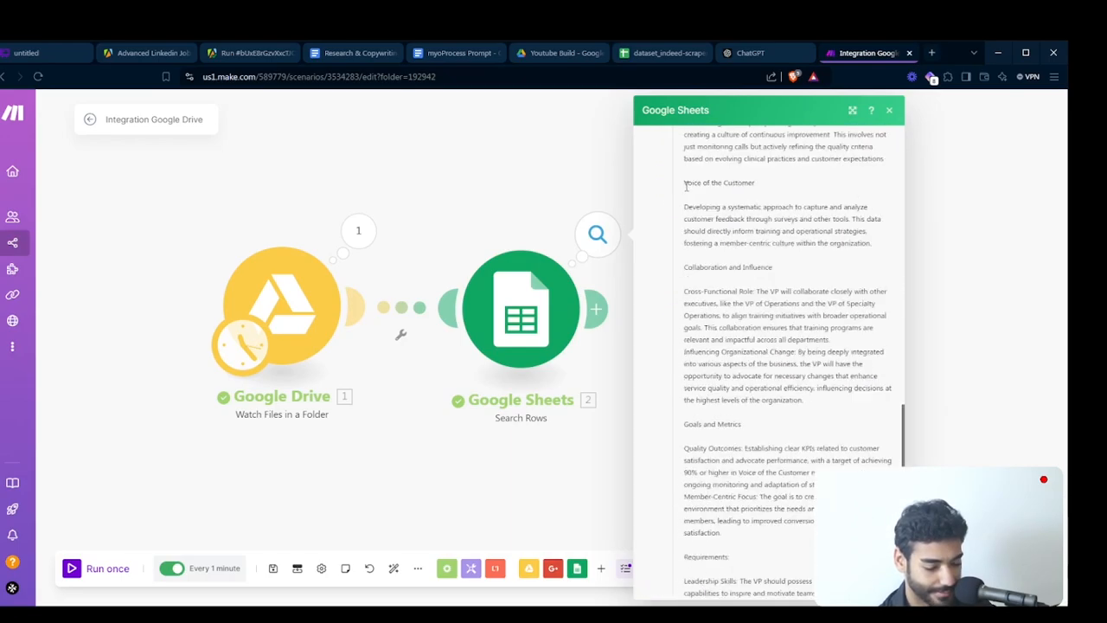
pyautogui.click(676, 284)
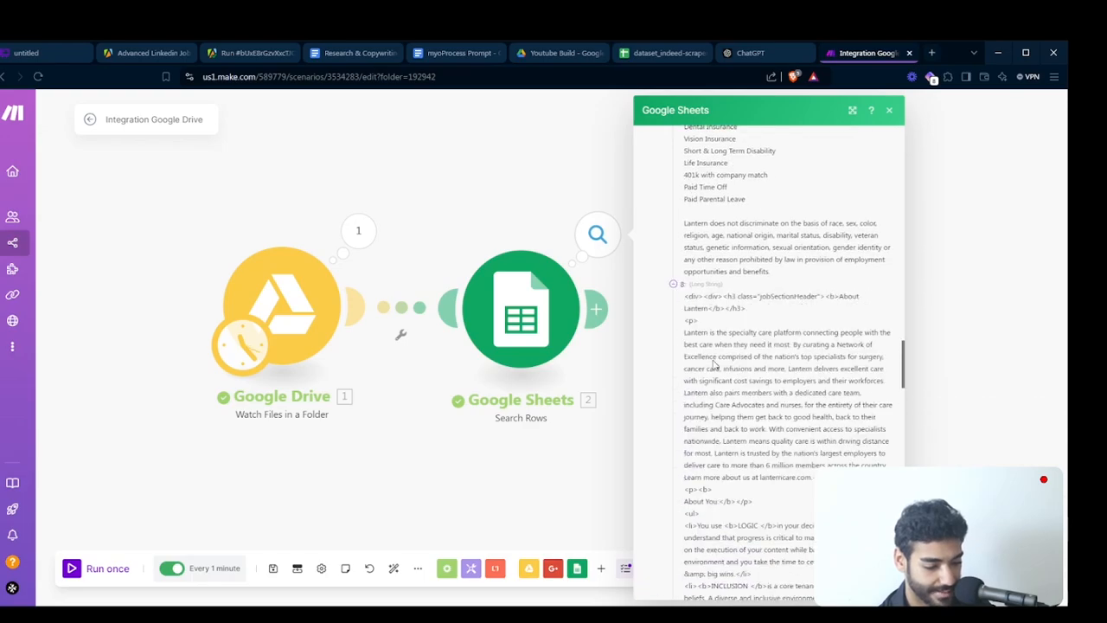
pyautogui.scroll(-15, 724, 404)
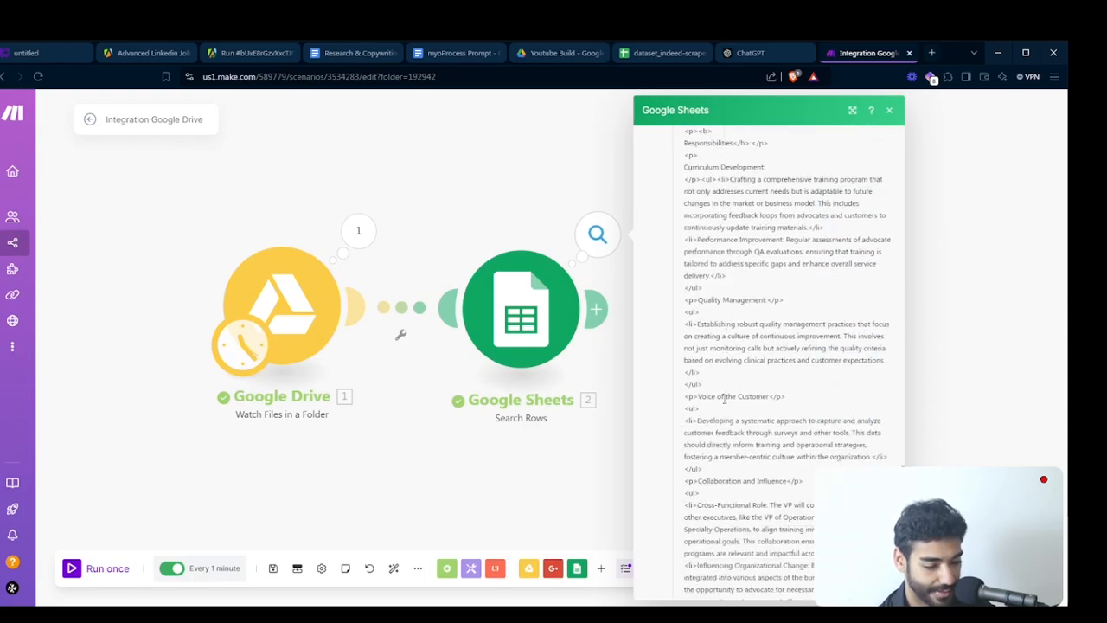
pyautogui.scroll(-10, 725, 404)
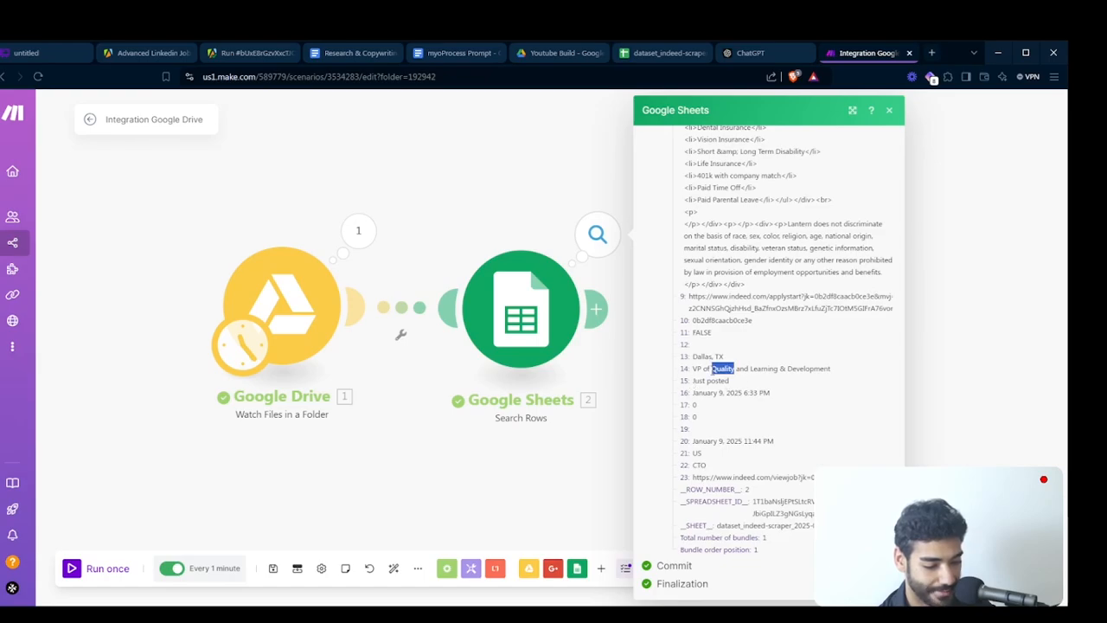
# - Examine the job title, searched position and Indeed job link in the output bundle, then close it
pyautogui.tripleClick(713, 369)
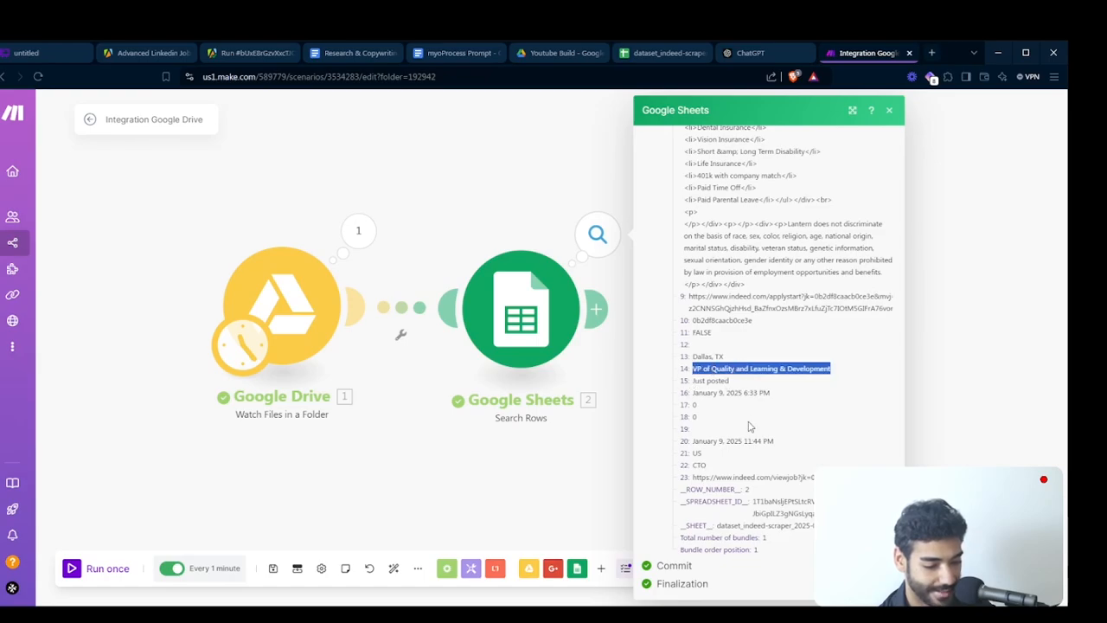
pyautogui.doubleClick(695, 466)
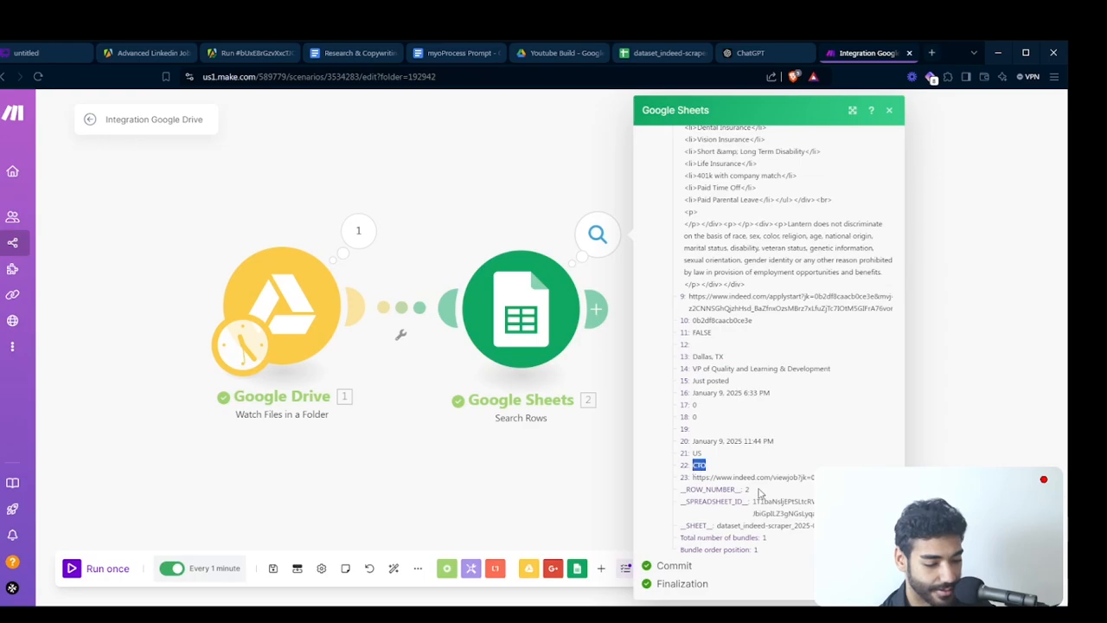
pyautogui.click(760, 489)
pyautogui.tripleClick(789, 476)
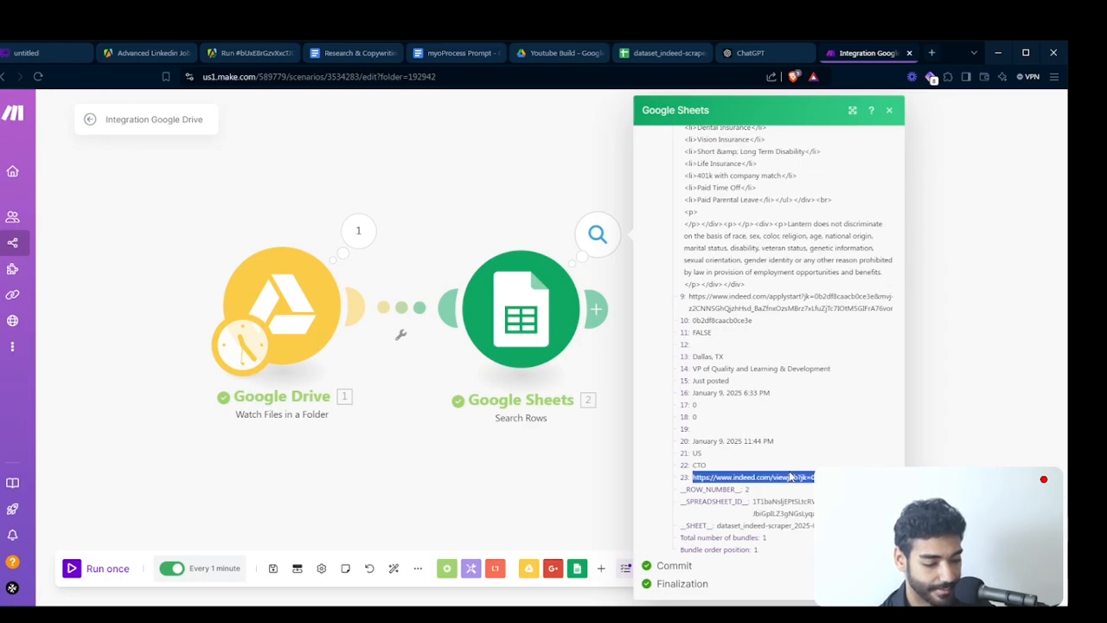
pyautogui.click(522, 507)
# - Add an HTTP Make a request module after the Google Sheets Search Rows module
pyautogui.moveTo(543, 361); pyautogui.dragTo(528, 364)
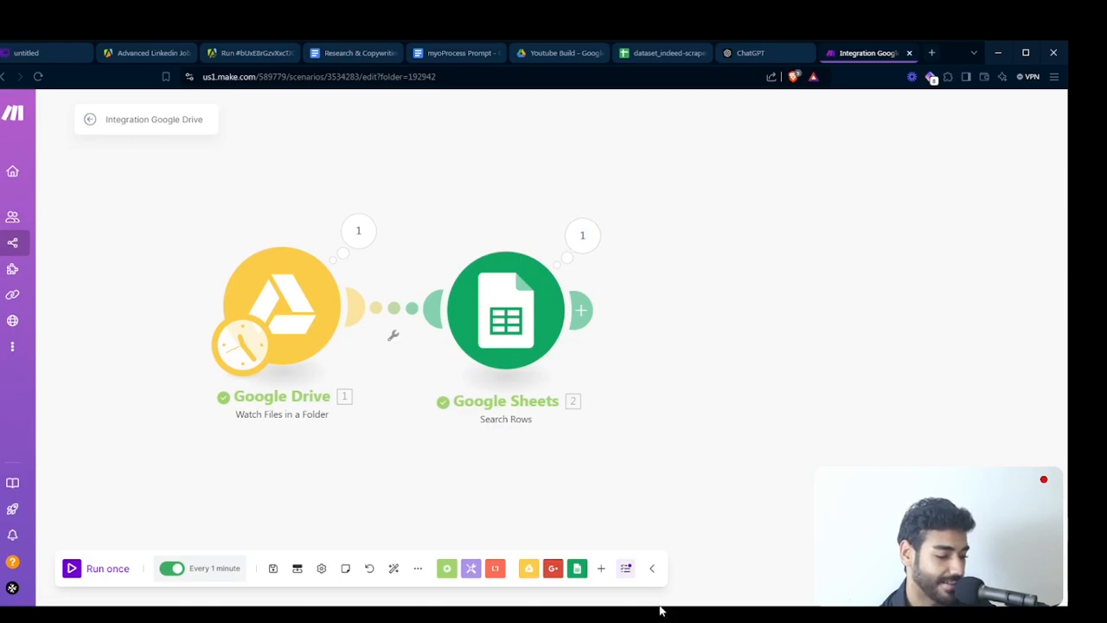
pyautogui.moveTo(765, 464); pyautogui.dragTo(702, 440)
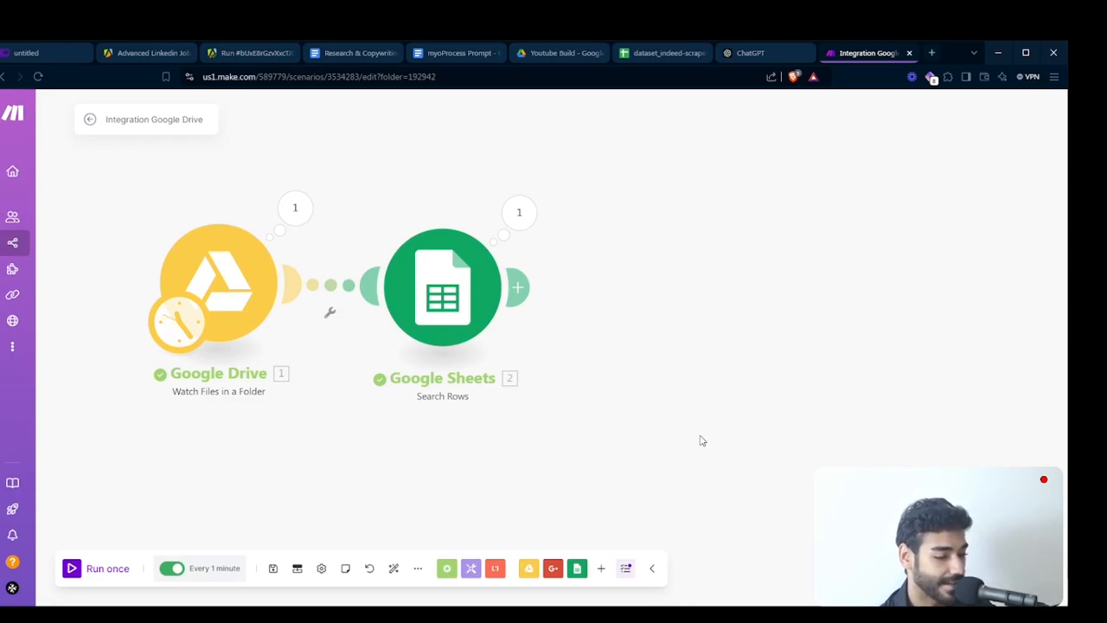
pyautogui.click(601, 578)
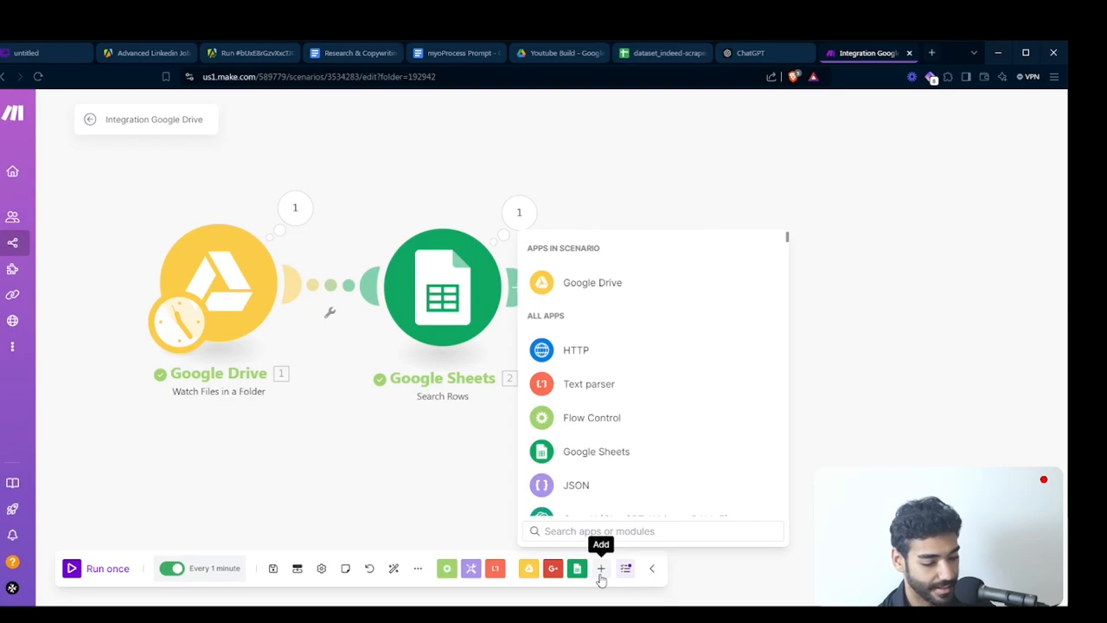
pyautogui.click(635, 348)
pyautogui.write('make')
pyautogui.click(637, 365)
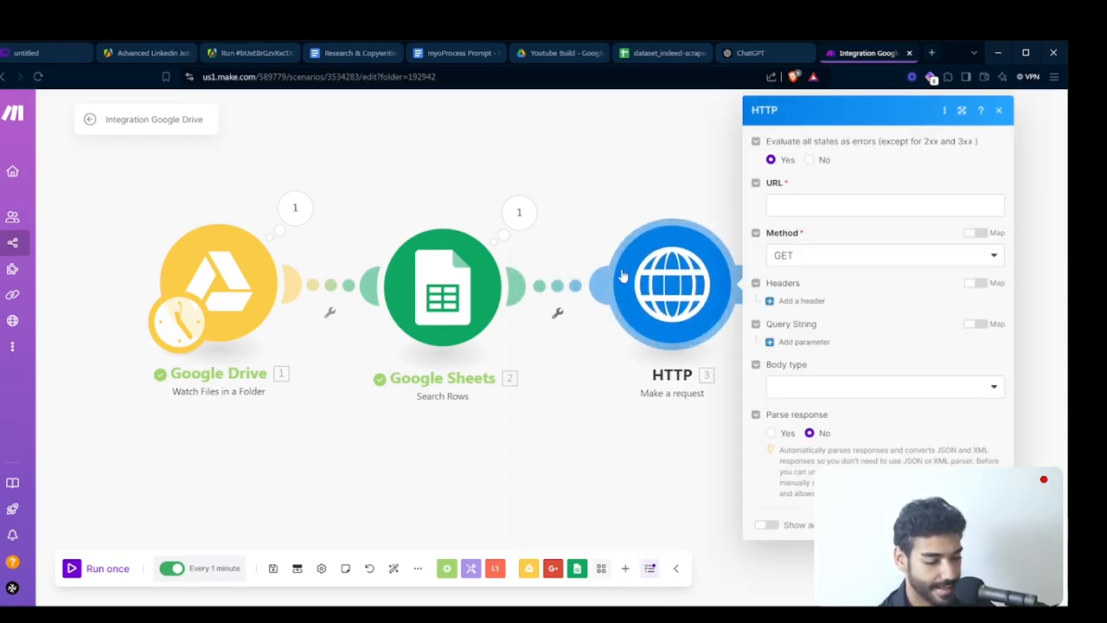
# - Copy the company name Lantern Care from the Google Sheets output bundle and search Google for it in a new tab
pyautogui.click(519, 212)
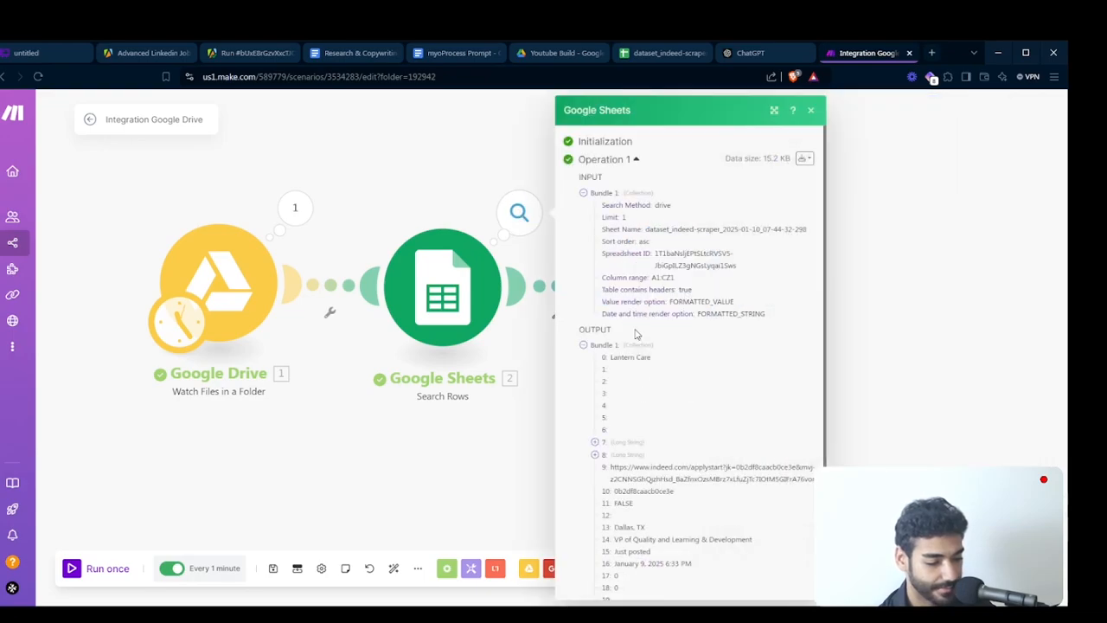
pyautogui.moveTo(609, 360); pyautogui.dragTo(672, 365)
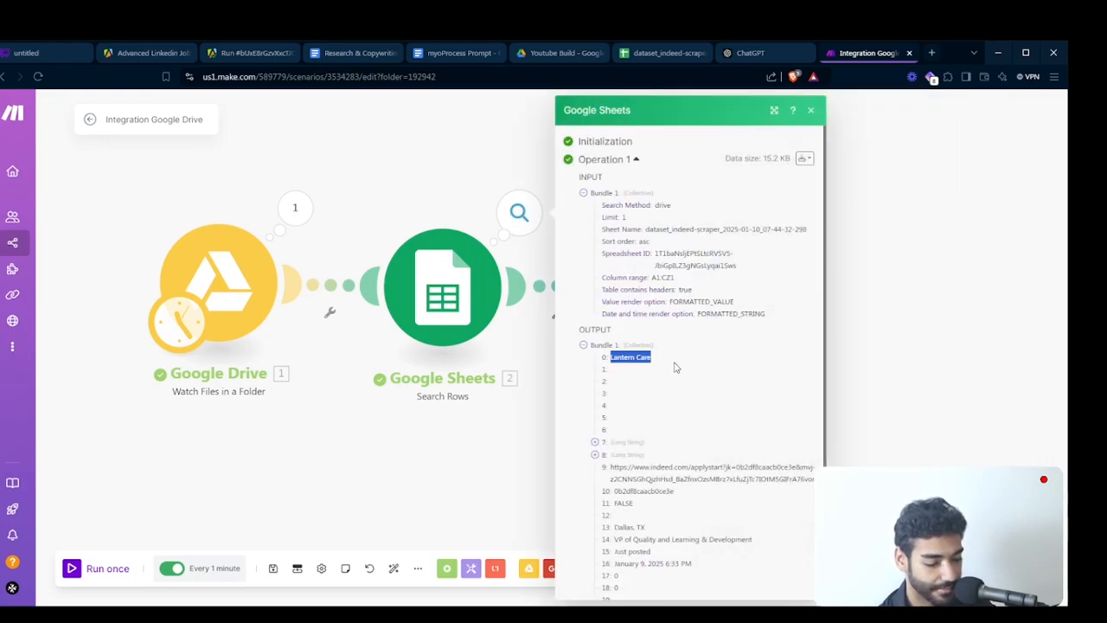
pyautogui.hotkey('ctrl', 'c')
pyautogui.hotkey('ctrl', 't')
pyautogui.hotkey('ctrl', 'v')
pyautogui.press('Return')
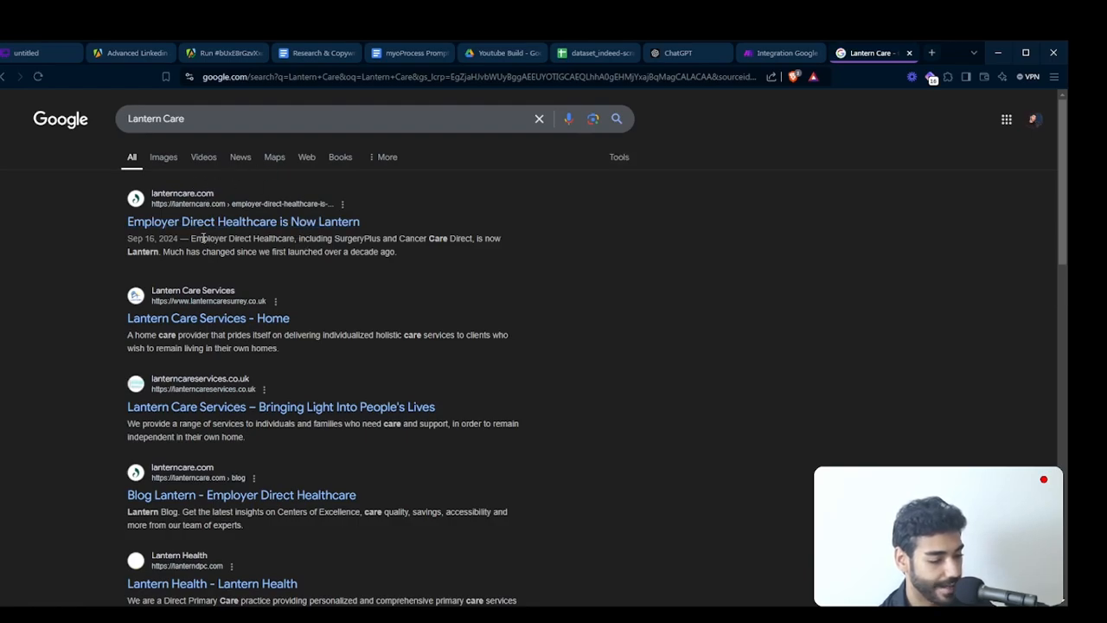
pyautogui.scroll(-2, 252, 296)
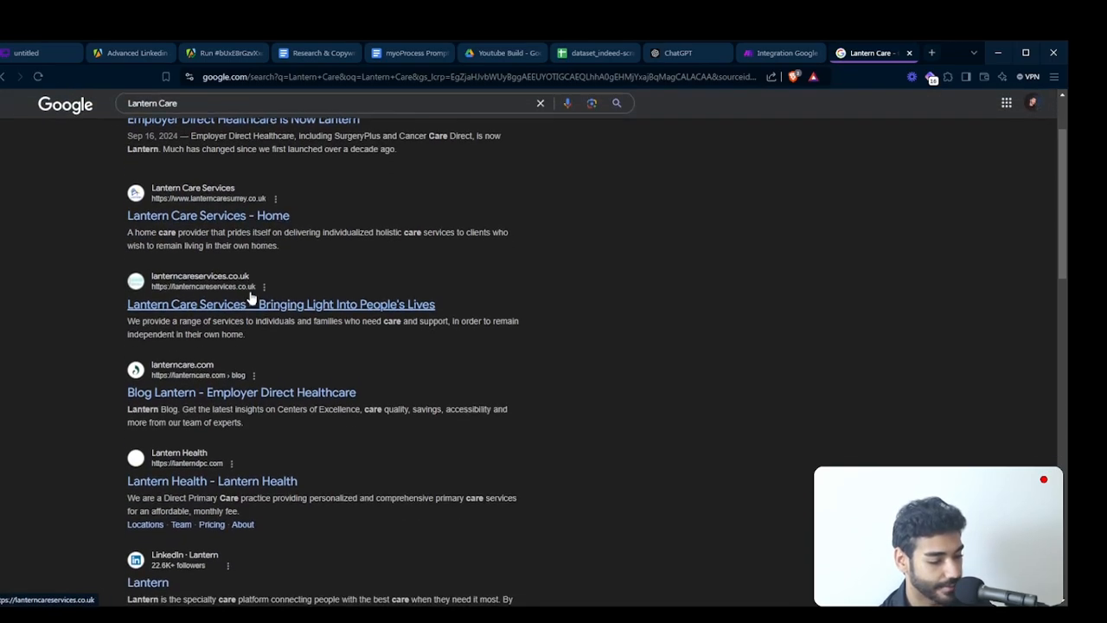
# - Search Google for "Lantern Care ceo" and read the featured answer
pyautogui.scroll(2, 250, 297)
pyautogui.click(210, 116)
pyautogui.write('ceo')
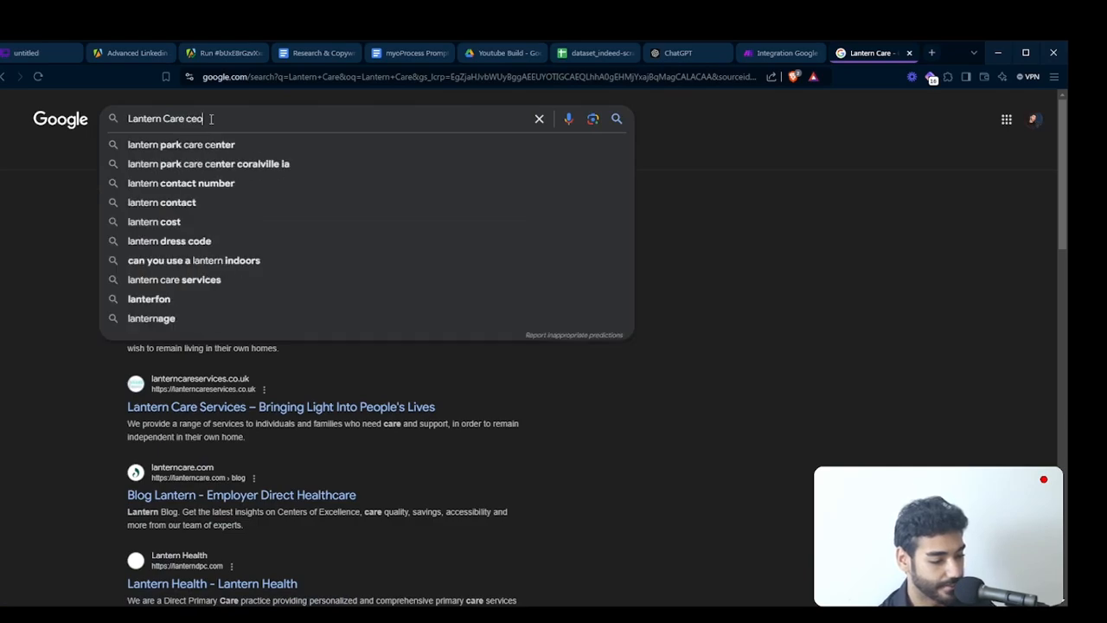
pyautogui.press('Return')
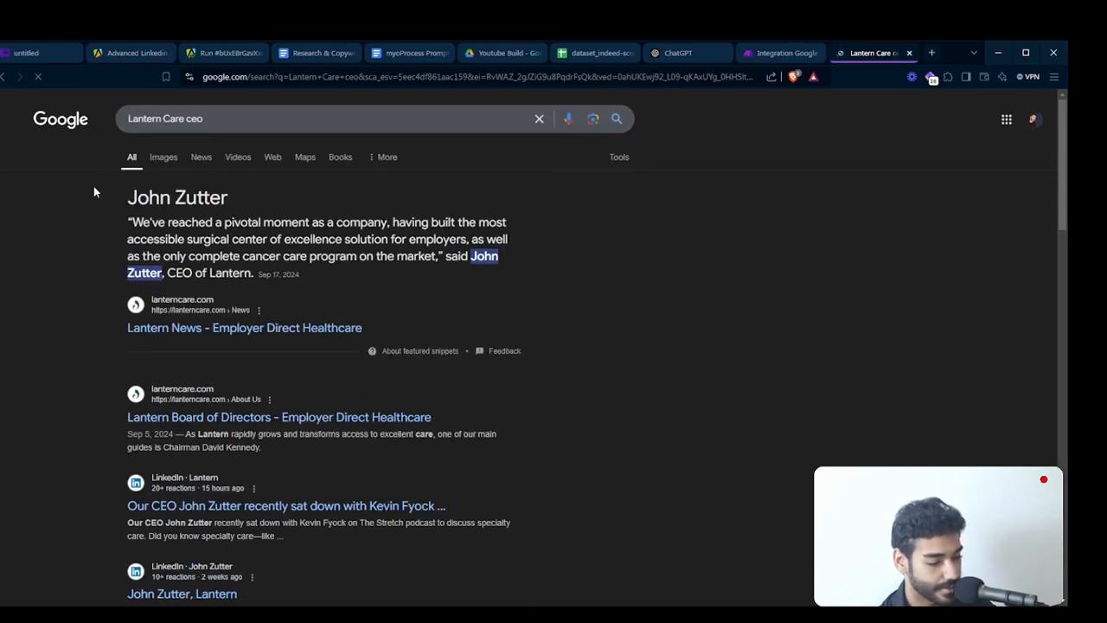
pyautogui.moveTo(93, 187); pyautogui.dragTo(212, 234)
pyautogui.tripleClick(212, 234)
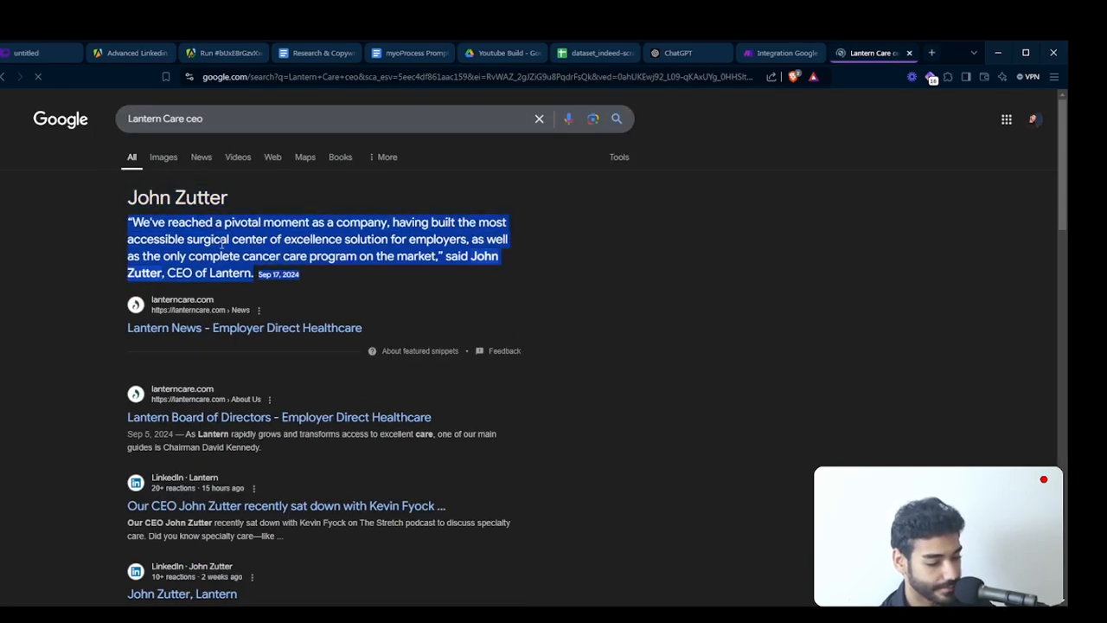
# - Search Google for "Lantern Care linkedin" and open Lantern's LinkedIn company page
pyautogui.doubleClick(192, 118)
pyautogui.write('linkedin')
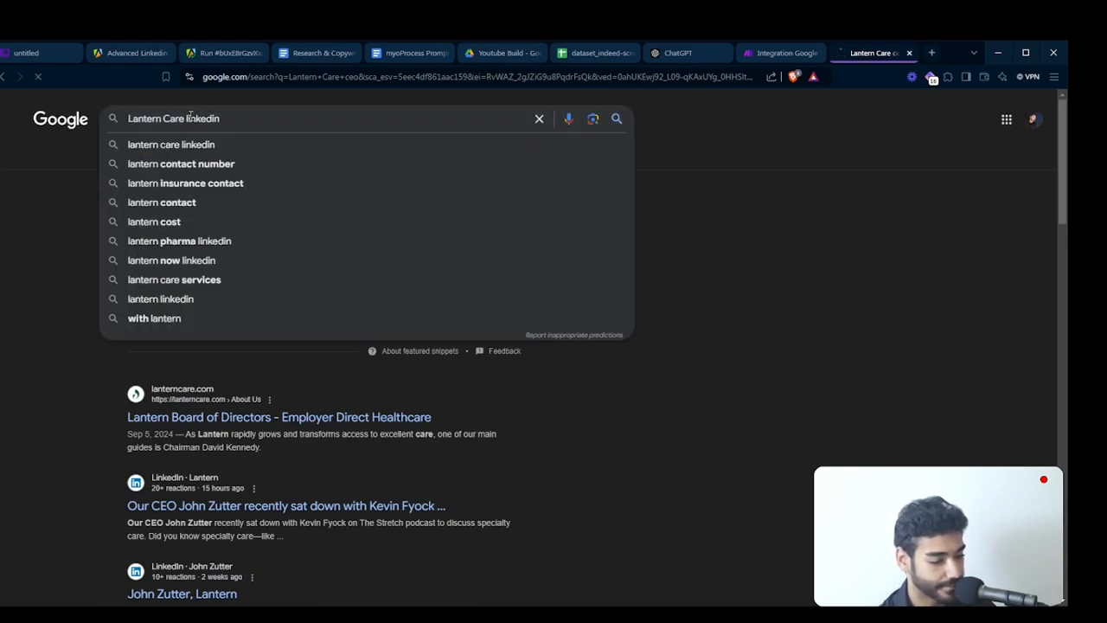
pyautogui.press('Return')
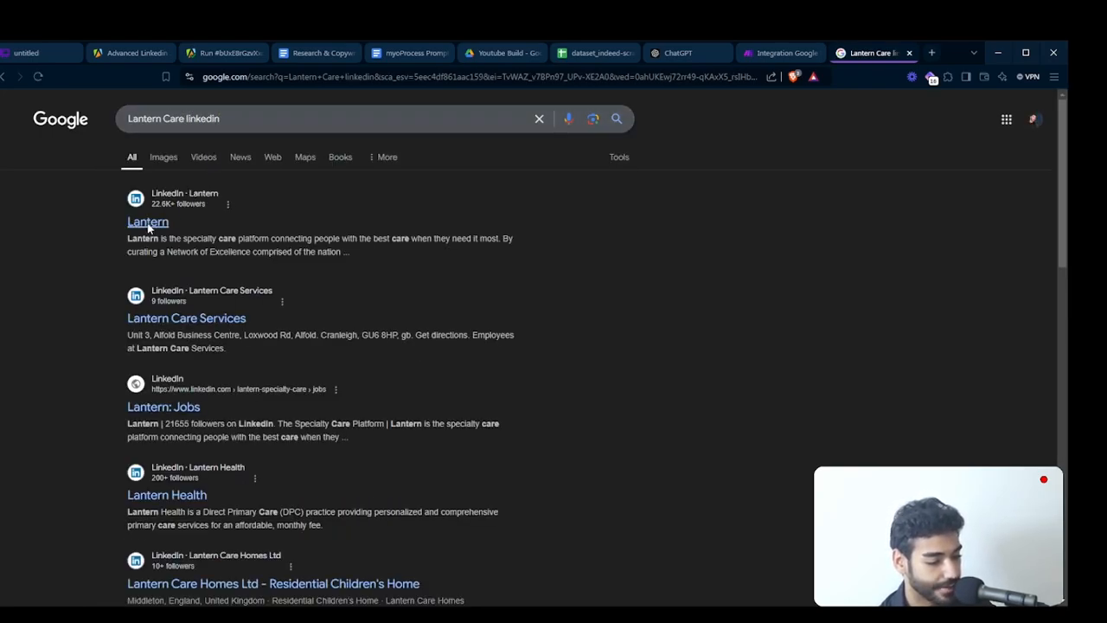
pyautogui.click(148, 224)
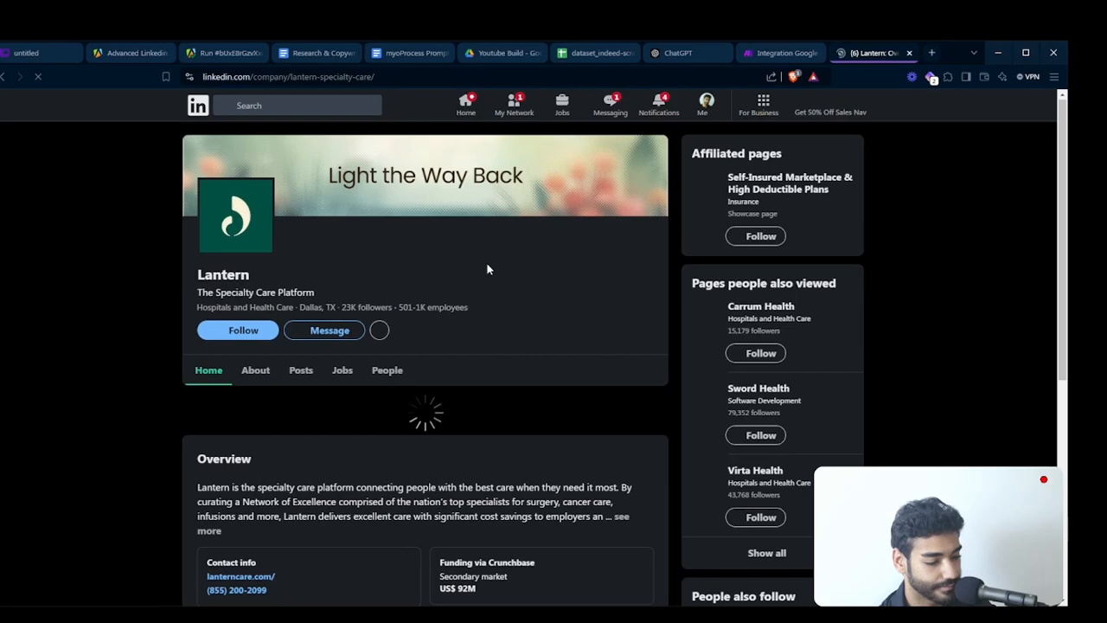
# - Switch to the Indeed dataset spreadsheet and read the company overview in the first Lantern Care job description
pyautogui.click(597, 54)
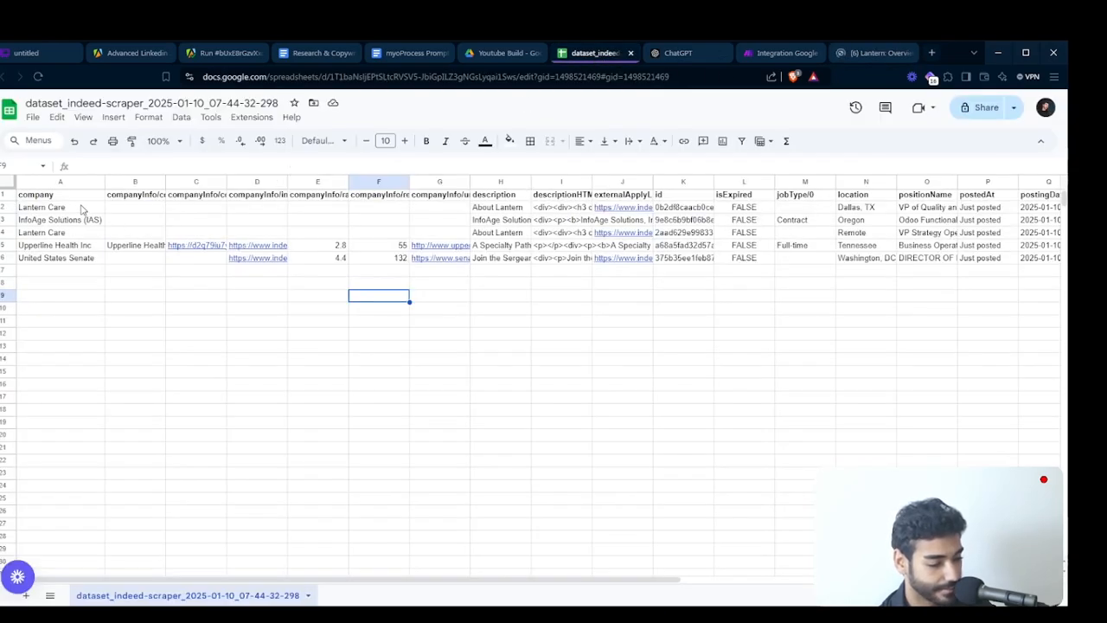
pyautogui.click(83, 209)
pyautogui.click(490, 212)
pyautogui.doubleClick(490, 214)
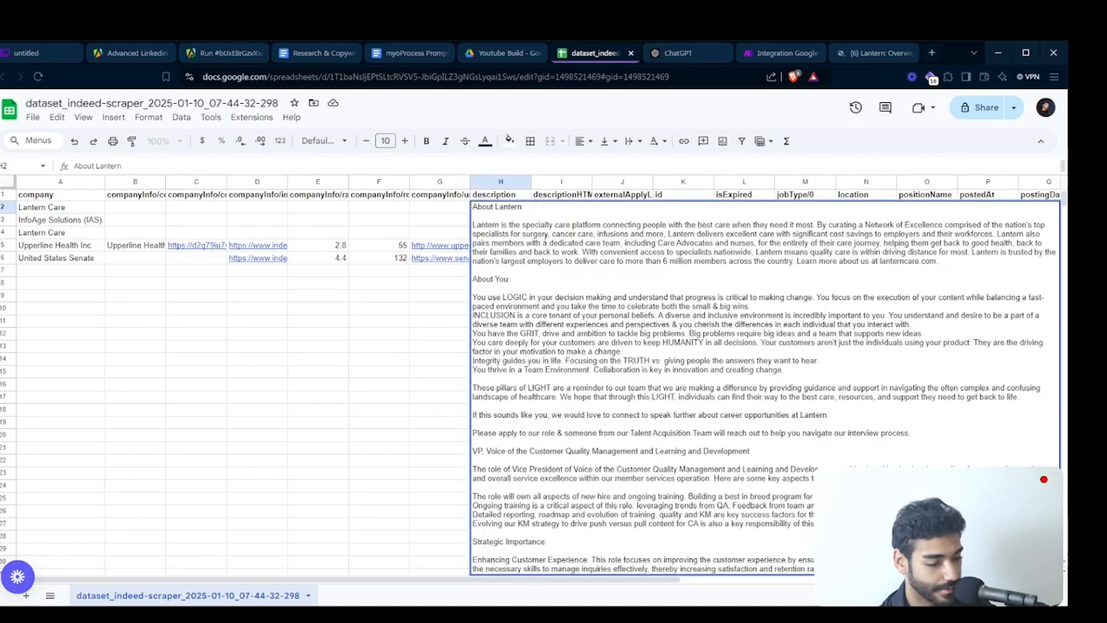
pyautogui.doubleClick(556, 251)
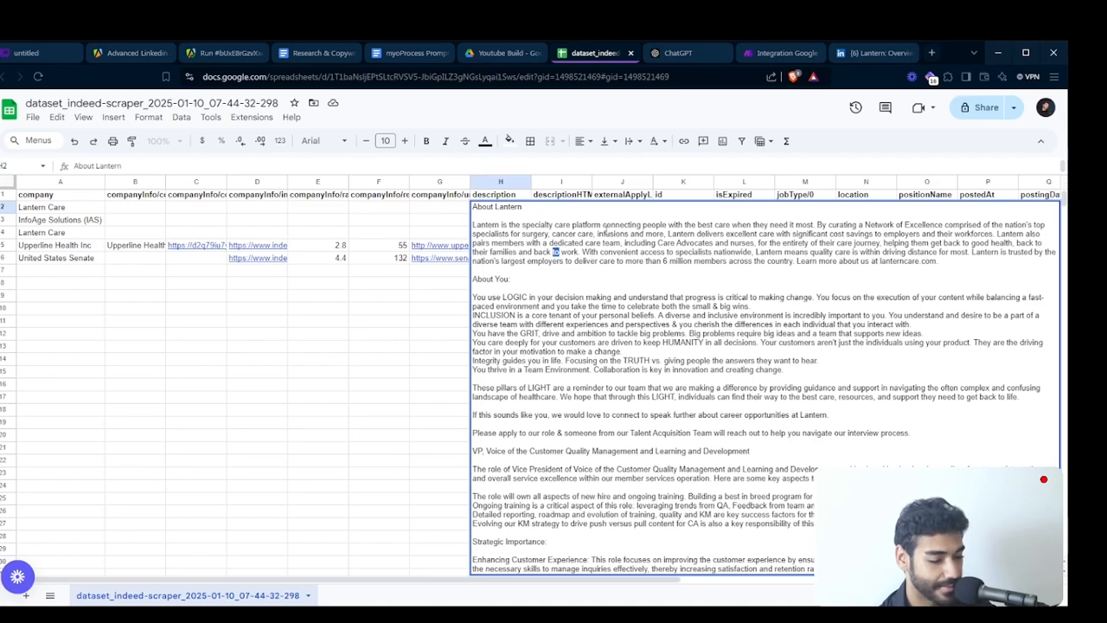
pyautogui.doubleClick(607, 233)
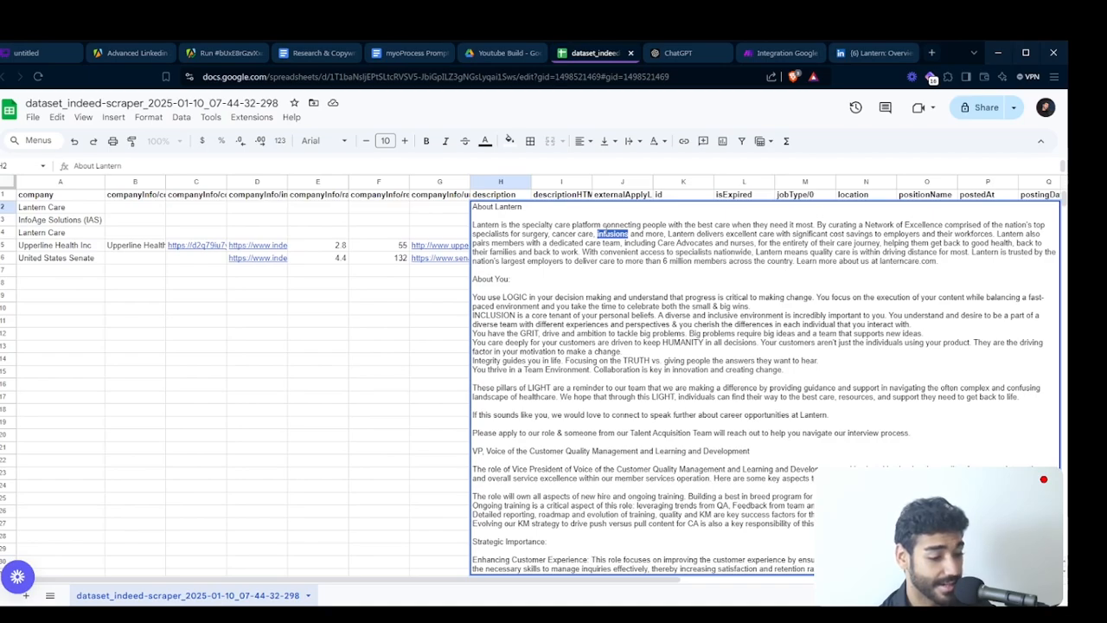
pyautogui.click(607, 233)
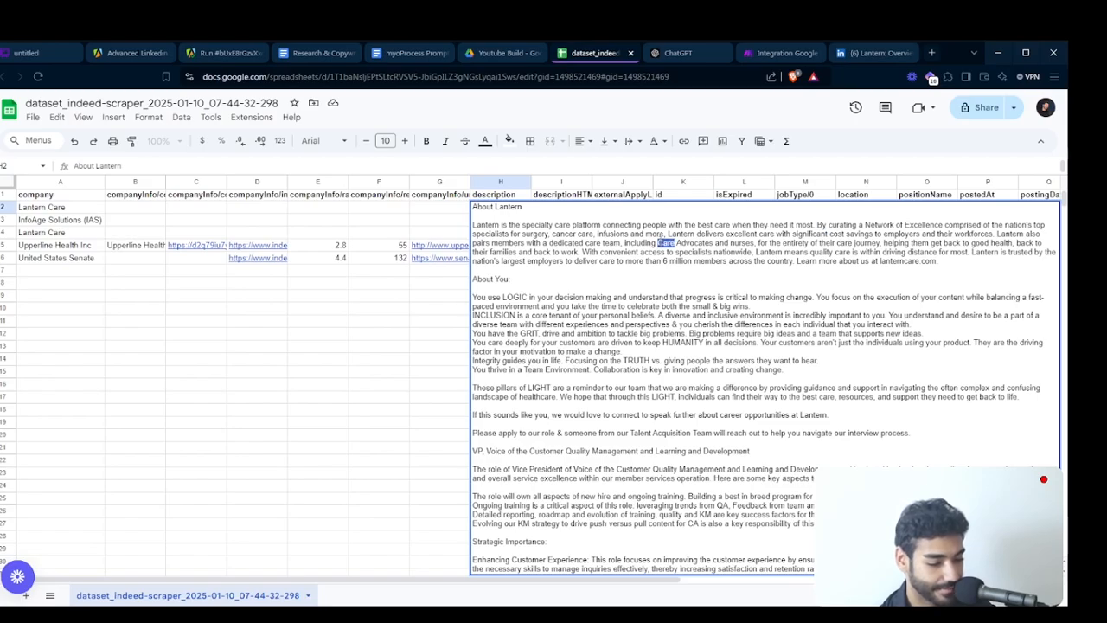
pyautogui.tripleClick(661, 242)
pyautogui.scroll(3, 631, 388)
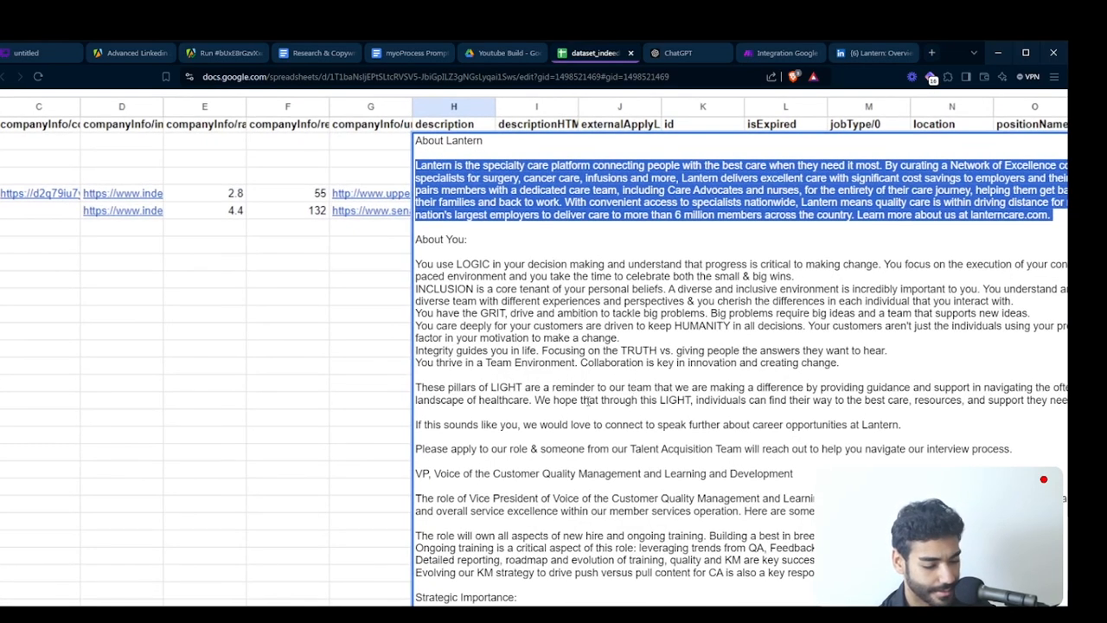
pyautogui.scroll(2, 583, 399)
pyautogui.scroll(-3, 577, 379)
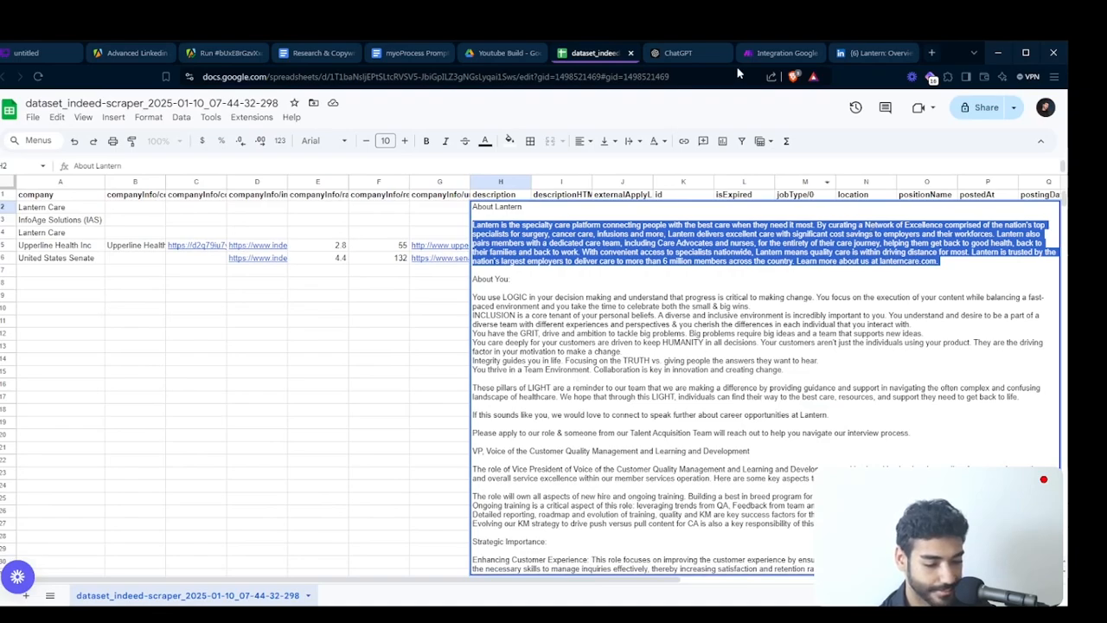
# - Check the tagline and company details on Lantern's LinkedIn page, then return to the Google search results
pyautogui.click(869, 53)
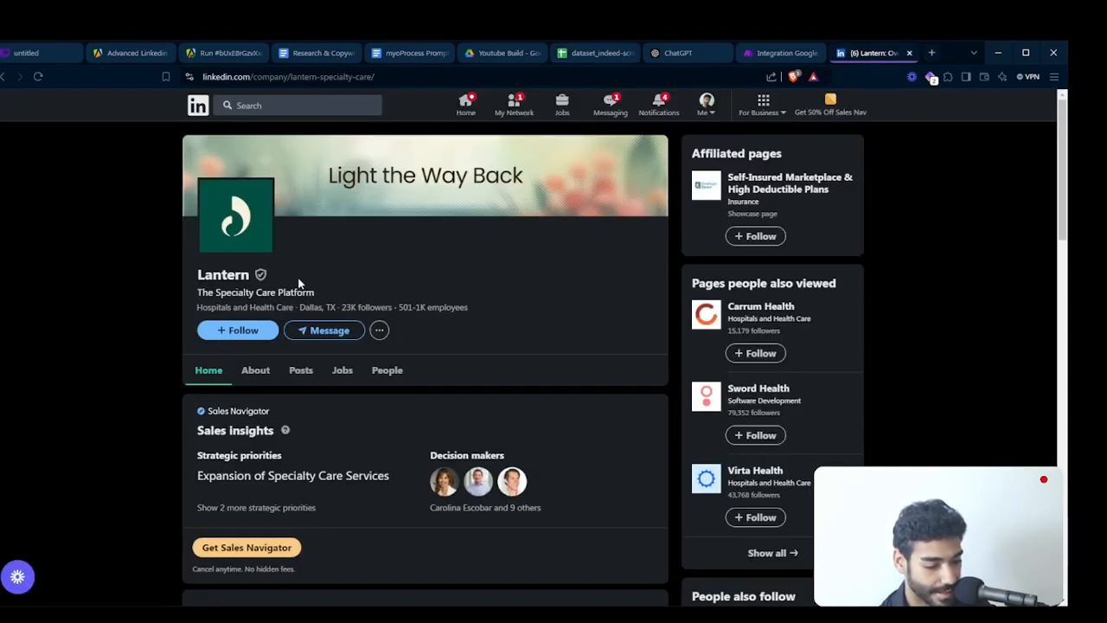
pyautogui.tripleClick(231, 289)
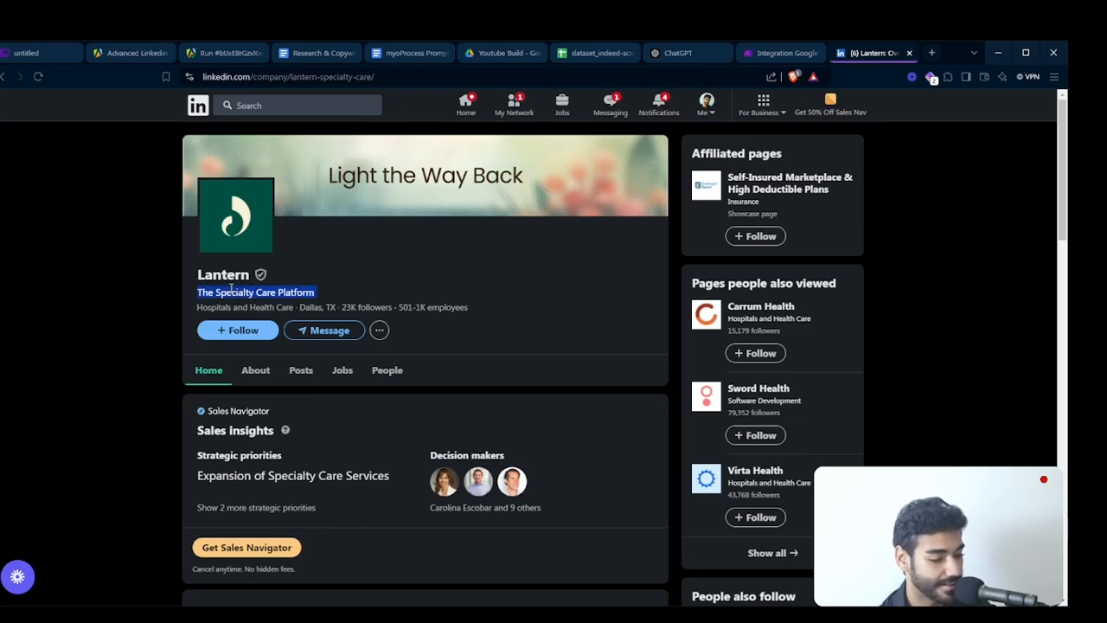
pyautogui.click(259, 290)
pyautogui.tripleClick(231, 290)
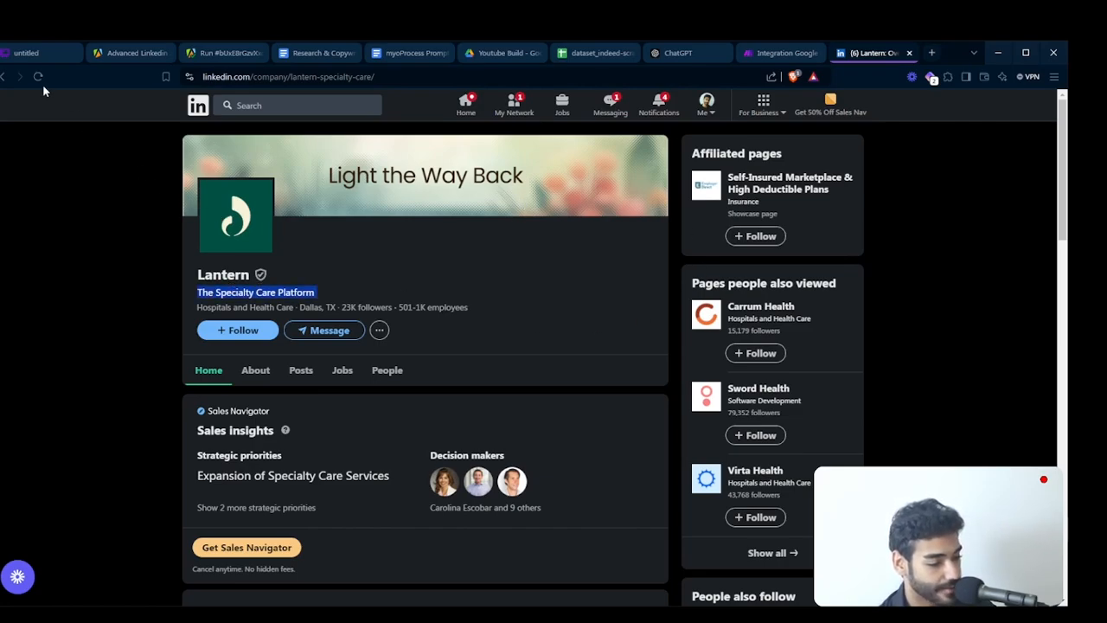
pyautogui.scroll(-2, 297, 349)
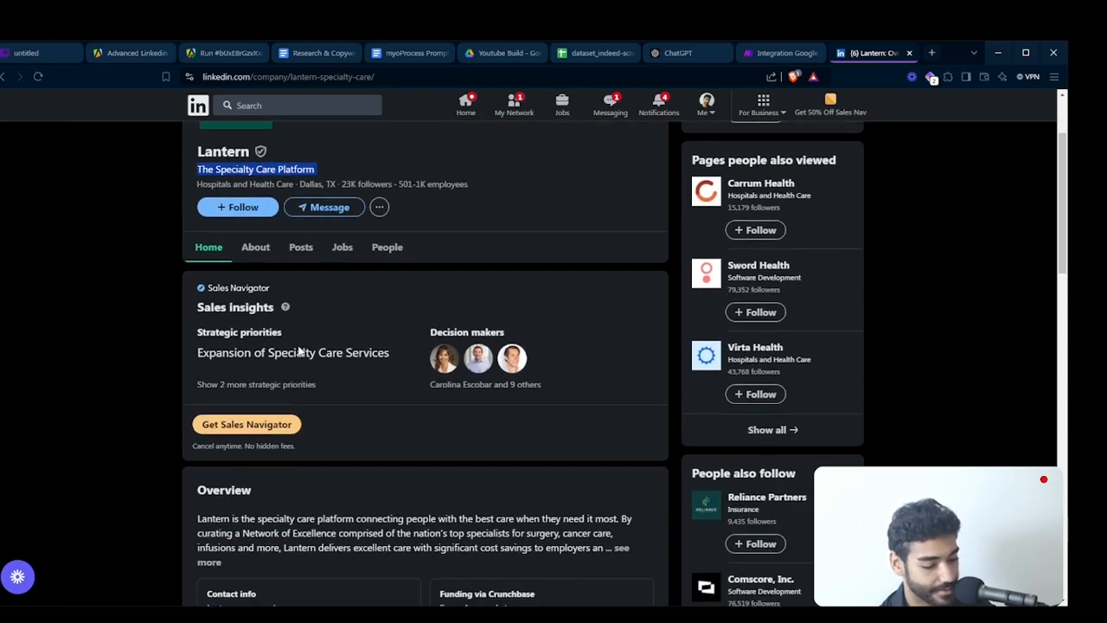
pyautogui.scroll(2, 298, 350)
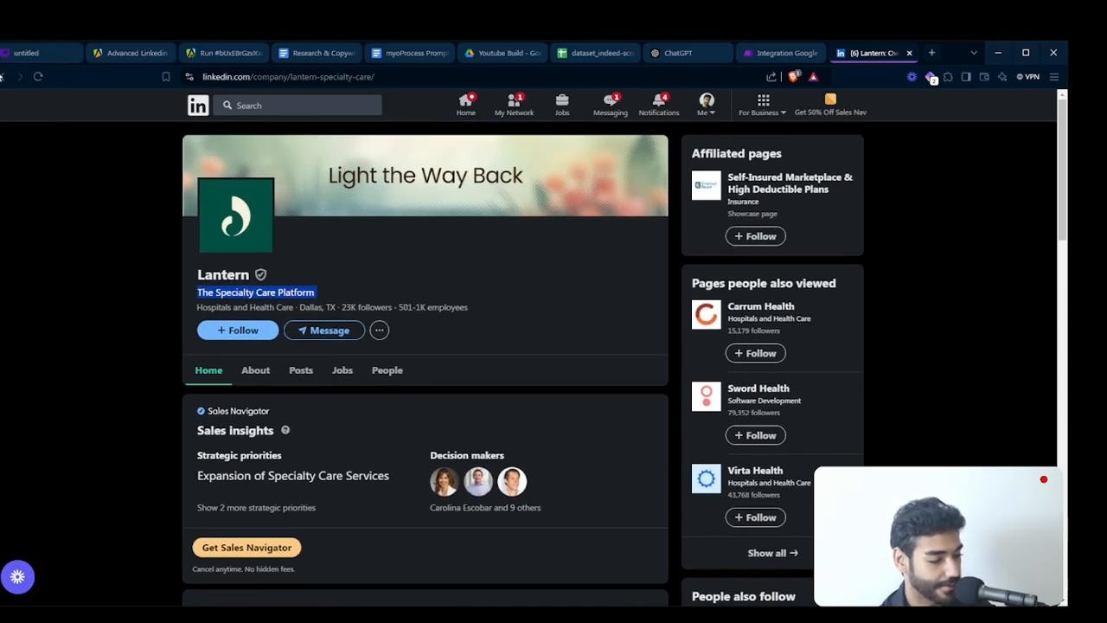
pyautogui.click(3, 76)
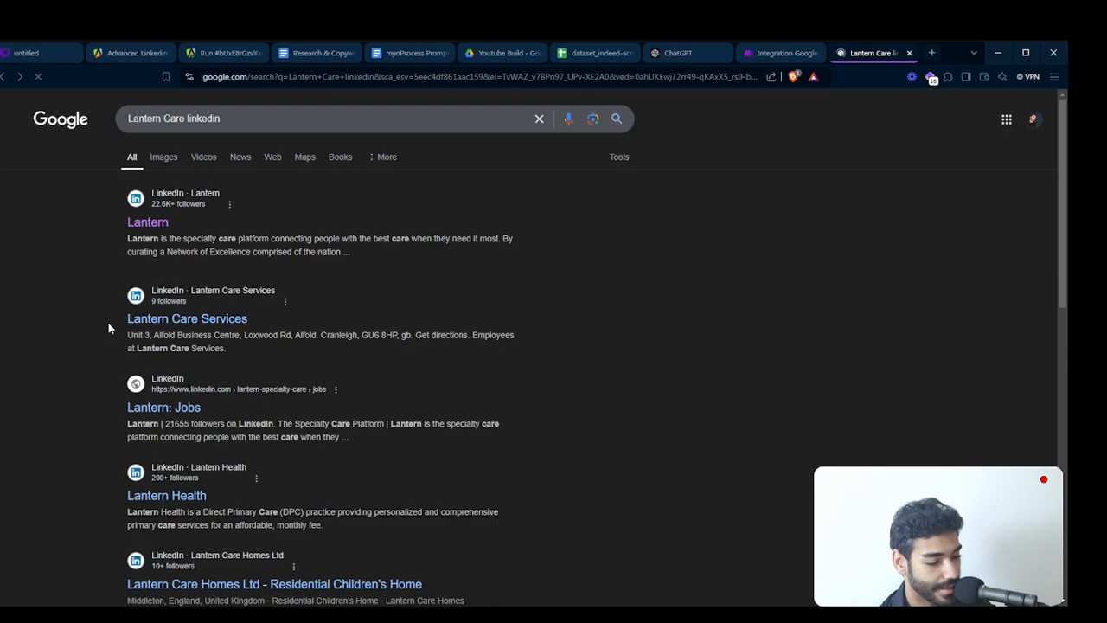
# - Search Google for "Lantern Care linkedin ceo" and read the first result's title
pyautogui.click(263, 114)
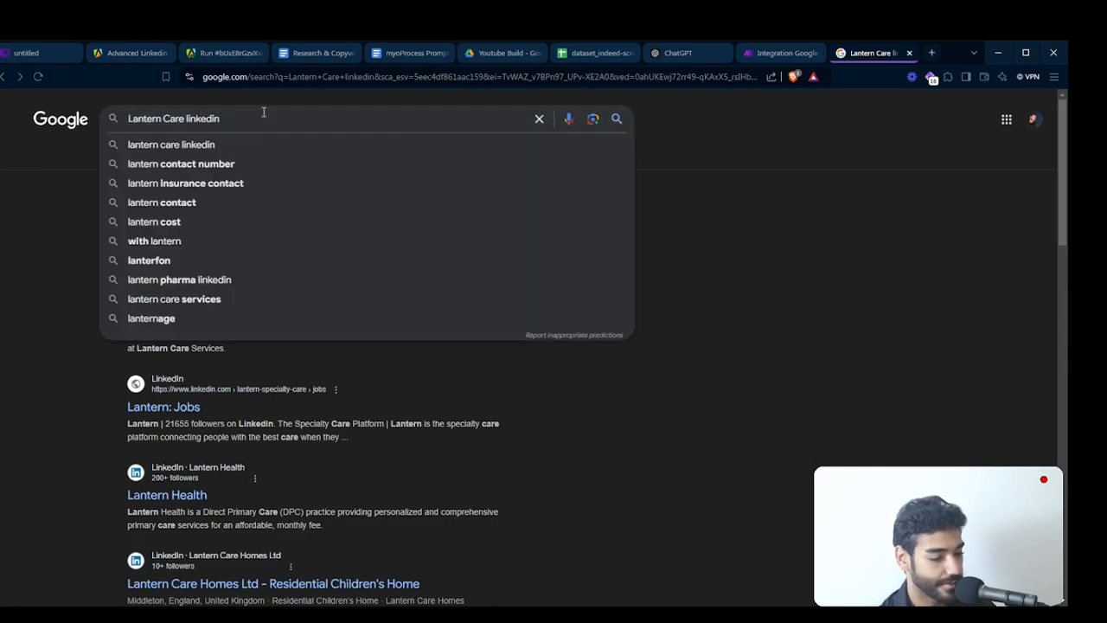
pyautogui.write('ceo')
pyautogui.press('Return')
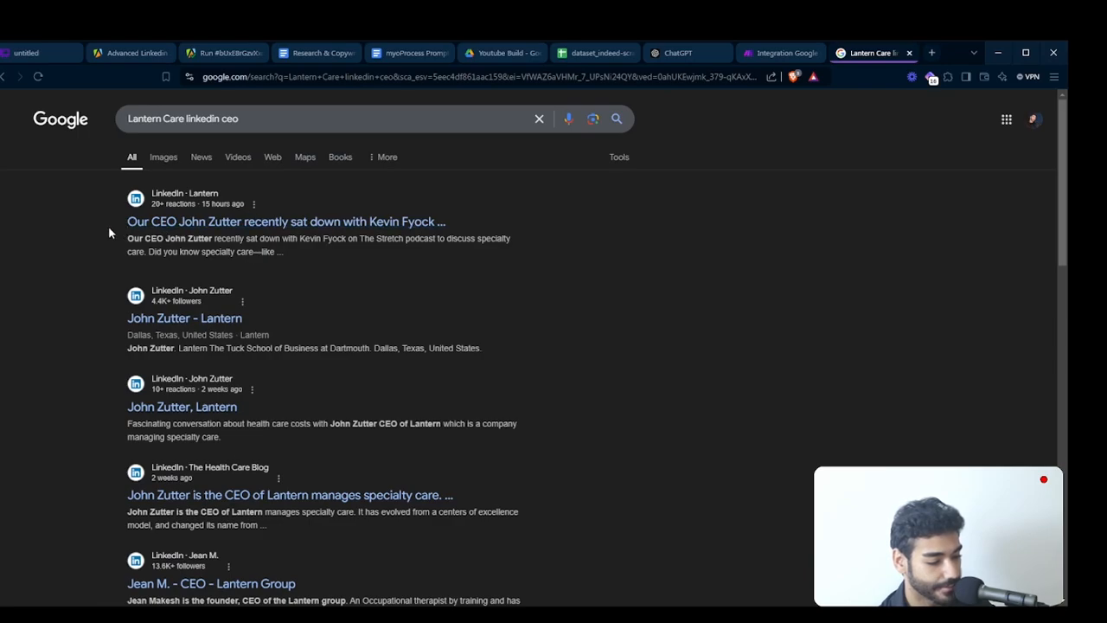
pyautogui.moveTo(109, 230); pyautogui.dragTo(249, 226)
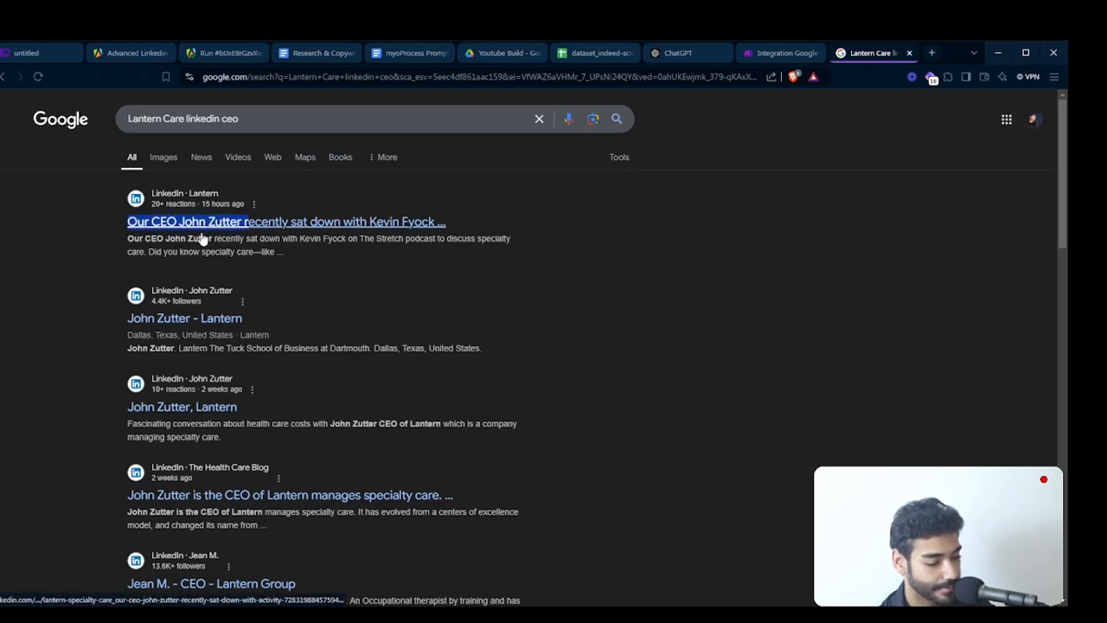
pyautogui.click(42, 305)
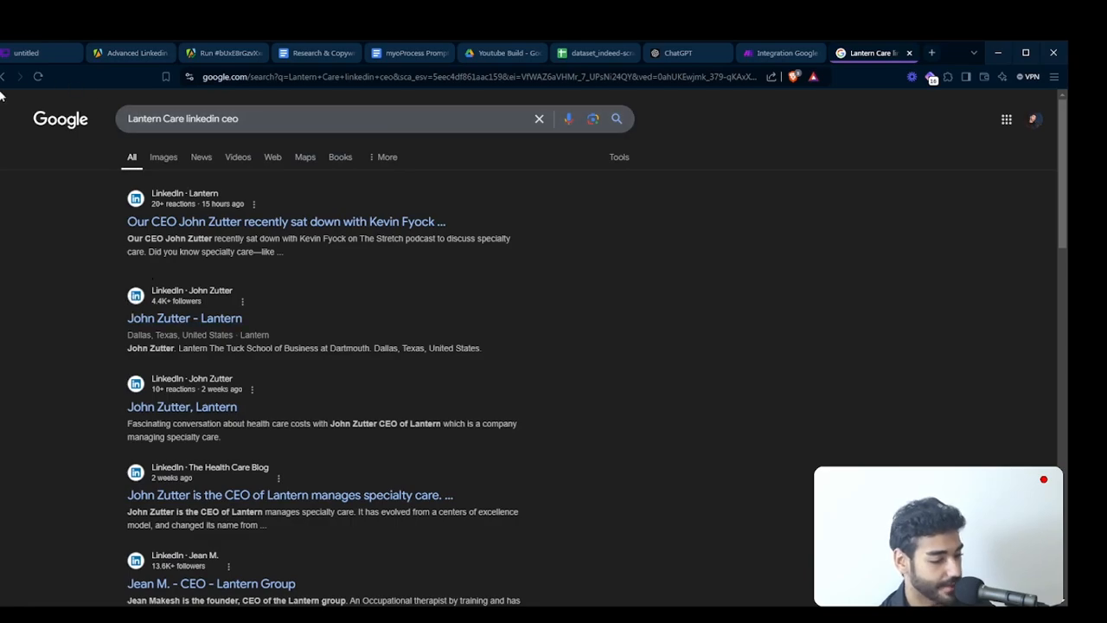
# - Remove "linkedin" from the Google query, search for "Lantern Care ceo" and highlight the name in the featured answer
pyautogui.doubleClick(200, 118)
pyautogui.press('BackSpace')
pyautogui.press('Return')
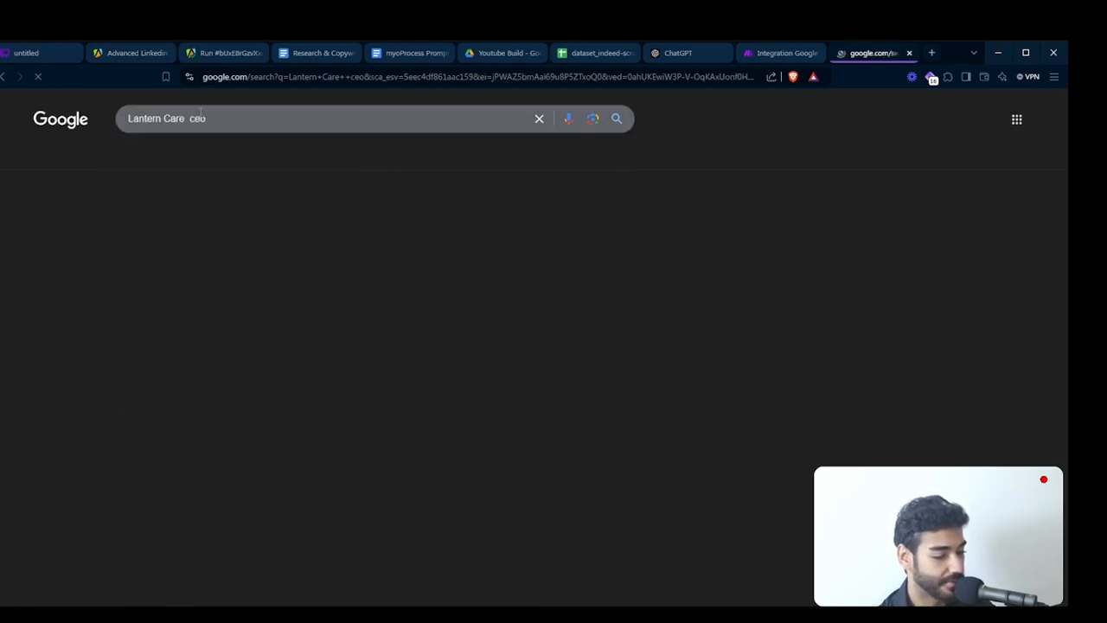
pyautogui.tripleClick(141, 204)
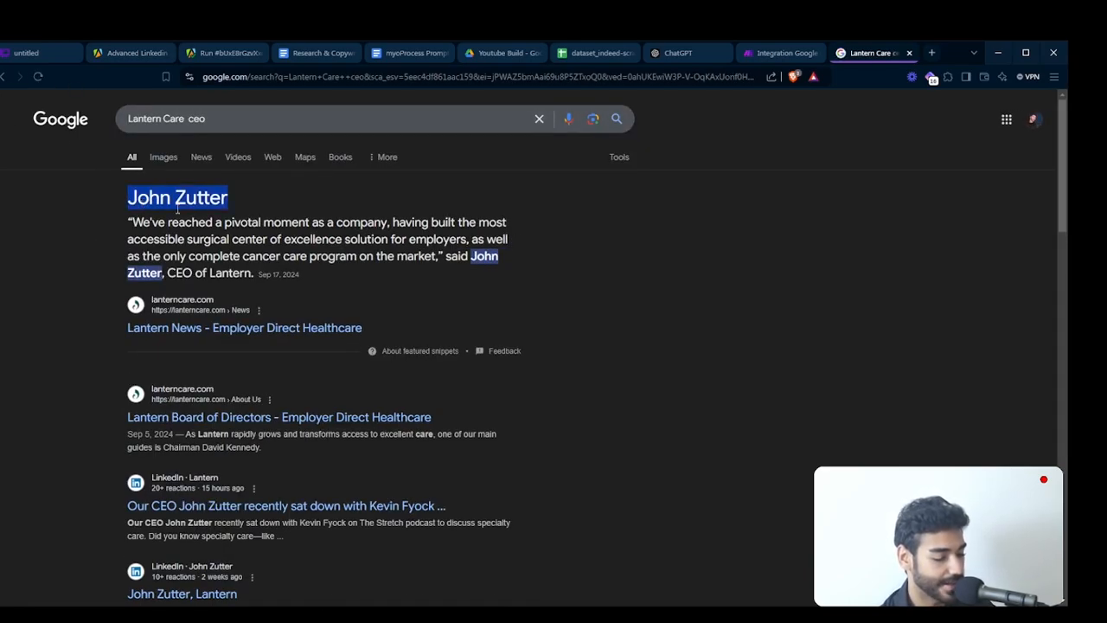
pyautogui.click(177, 209)
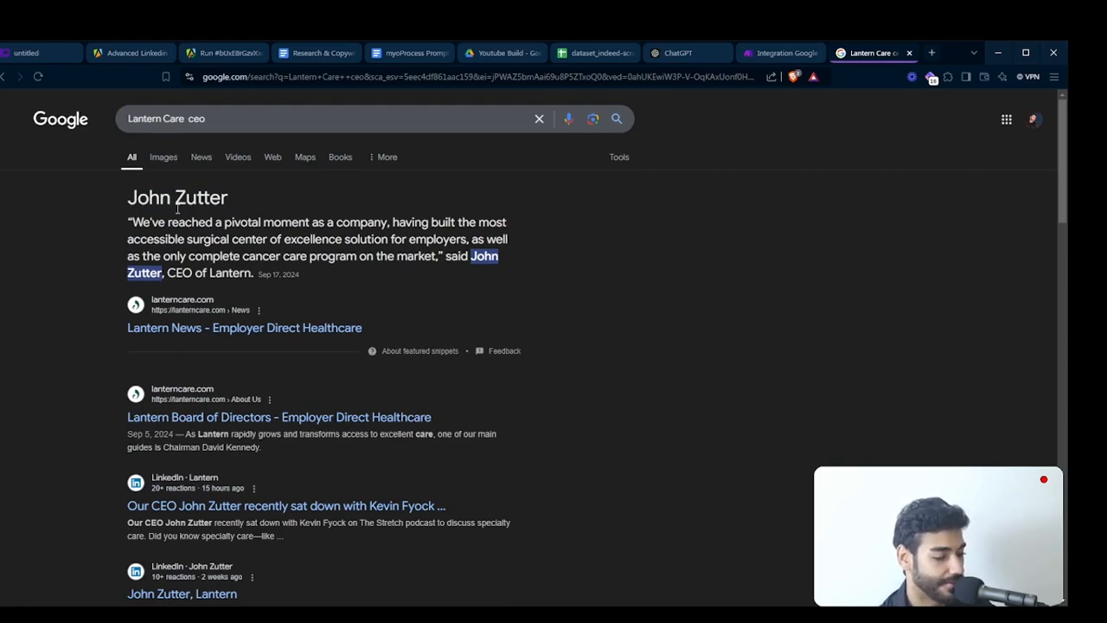
pyautogui.tripleClick(178, 208)
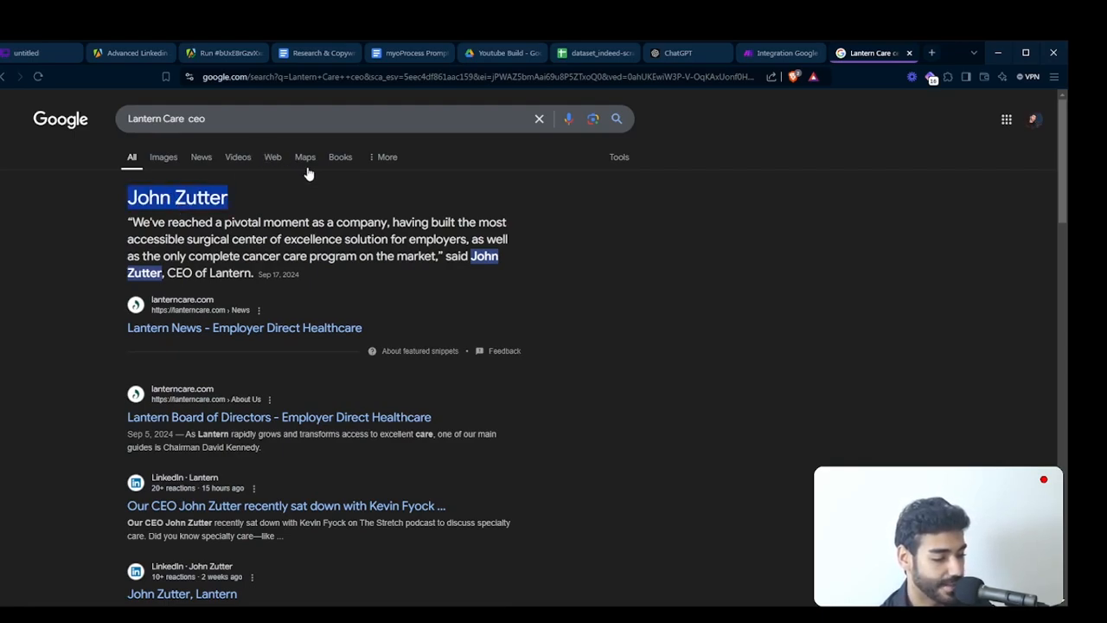
pyautogui.moveTo(367, 78); pyautogui.dragTo(182, 77)
pyautogui.hotkey('ctrl', 'c')
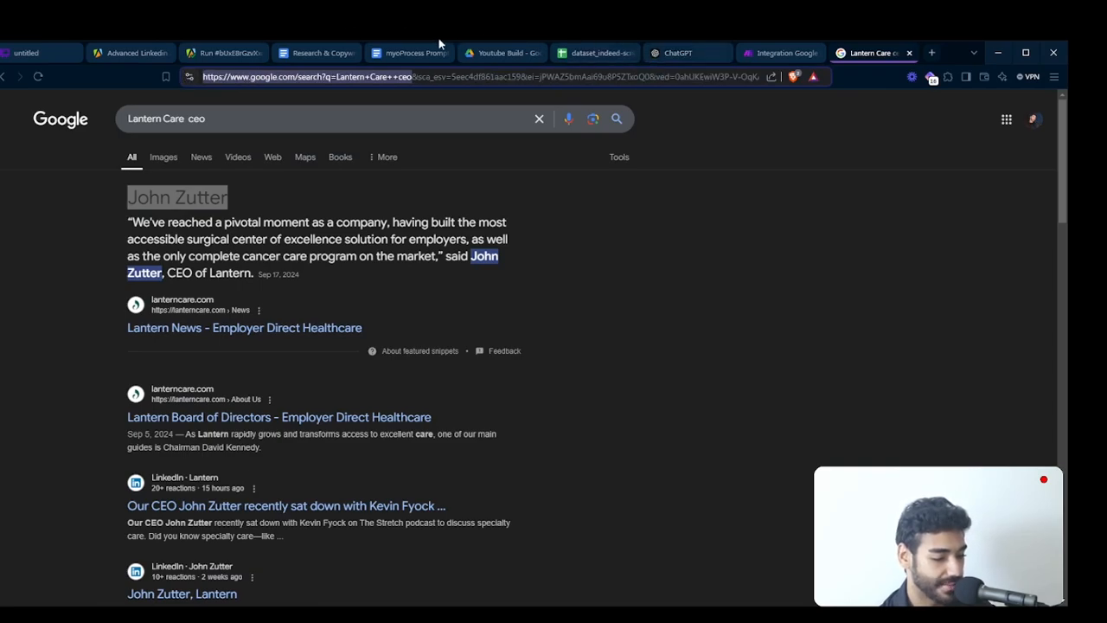
pyautogui.click(770, 53)
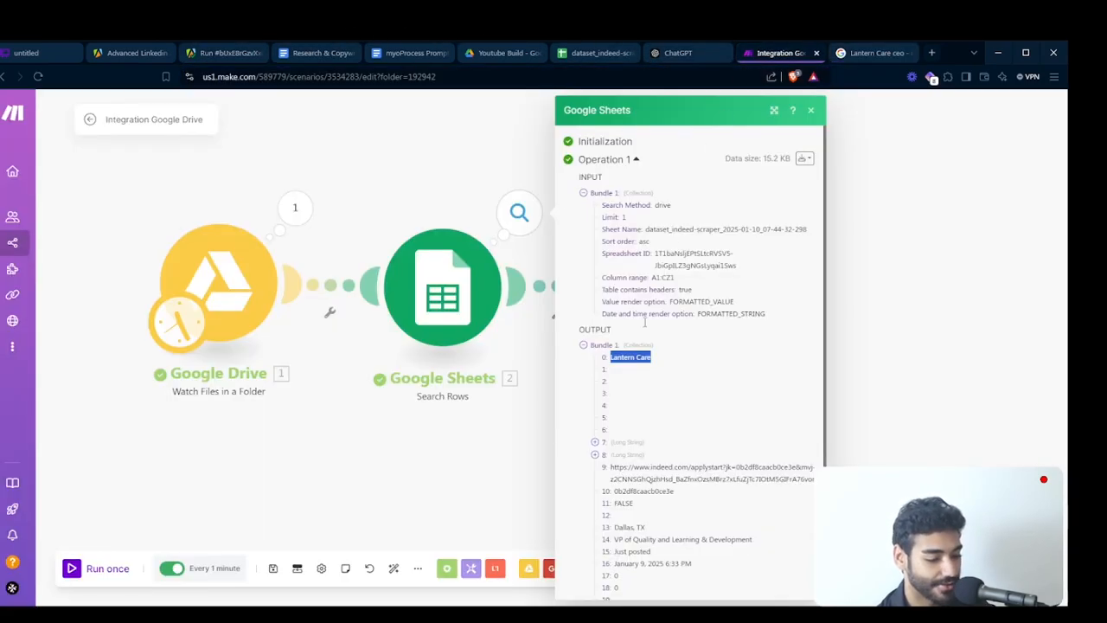
pyautogui.click(499, 480)
pyautogui.click(649, 295)
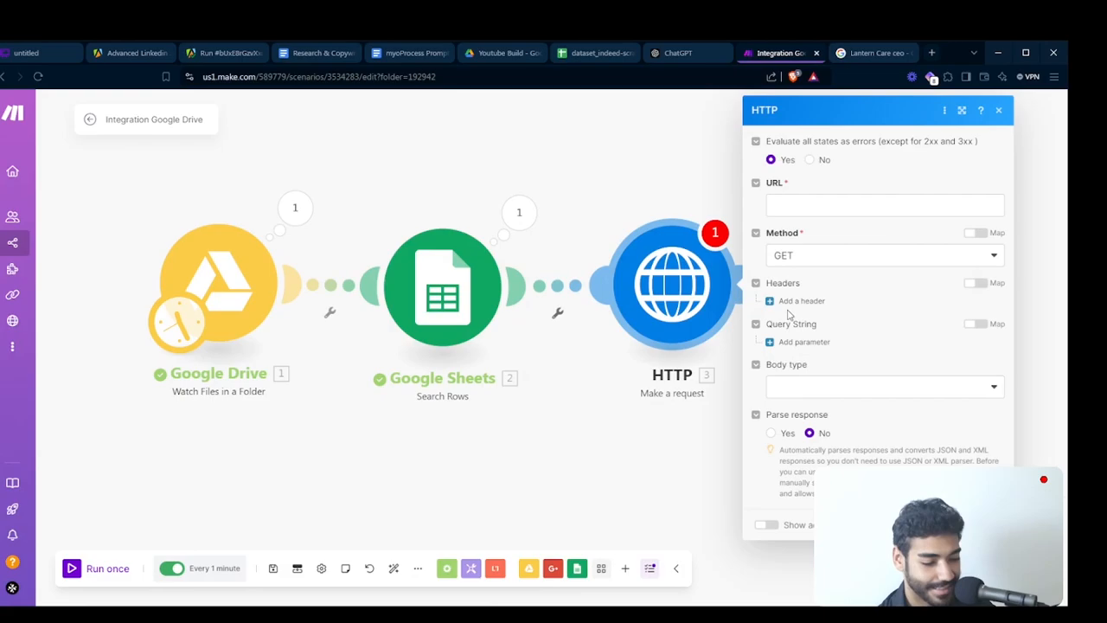
pyautogui.click(839, 212)
pyautogui.hotkey('ctrl', 'v')
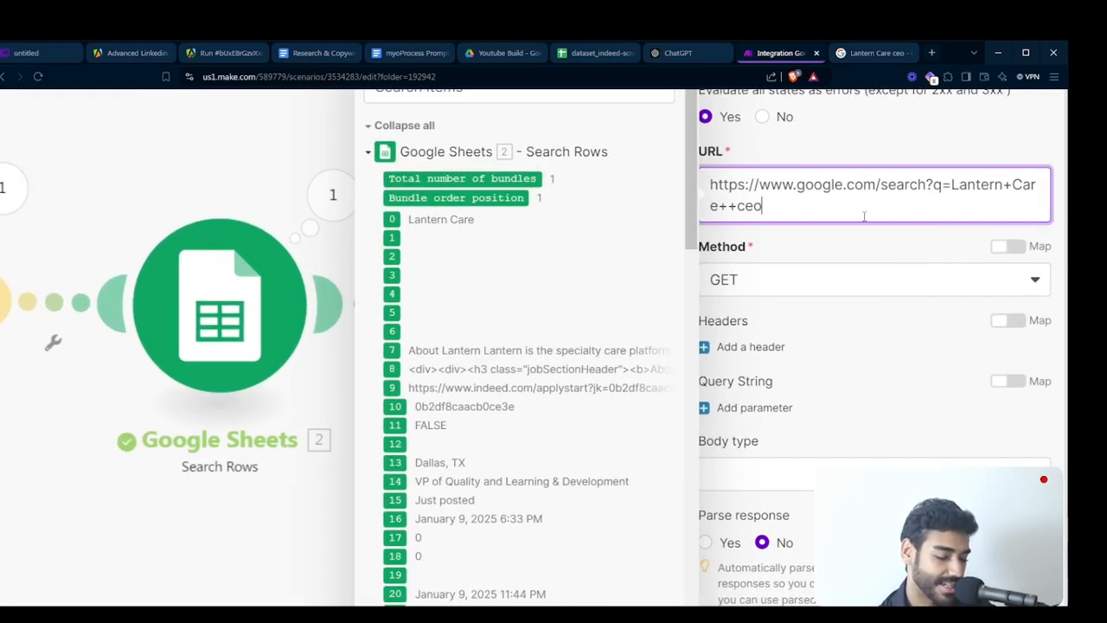
pyautogui.click(771, 447)
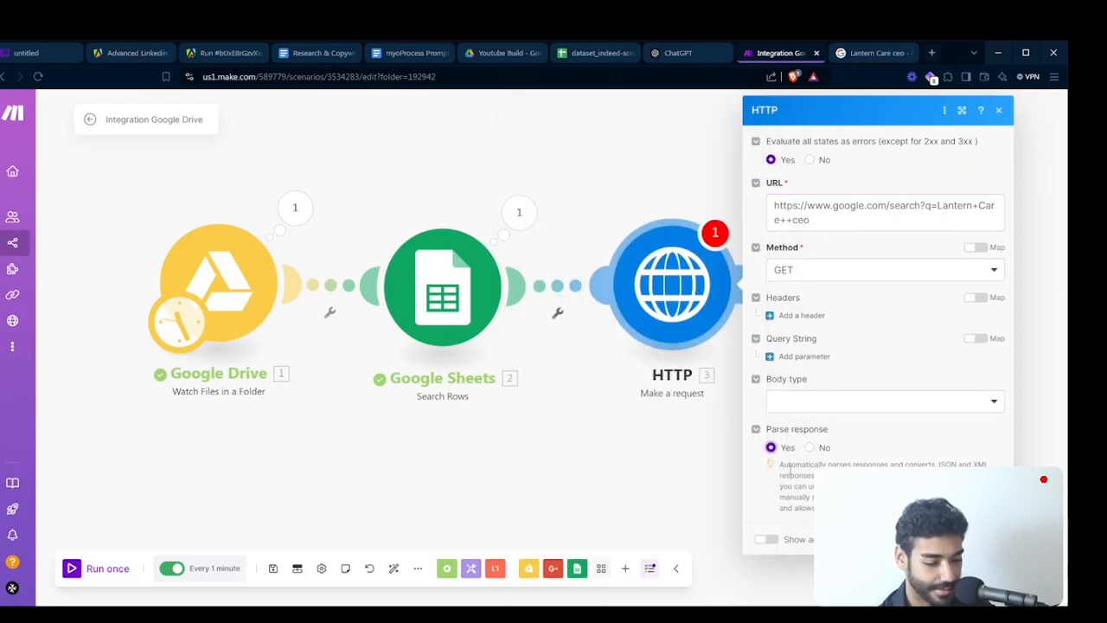
pyautogui.click(983, 538)
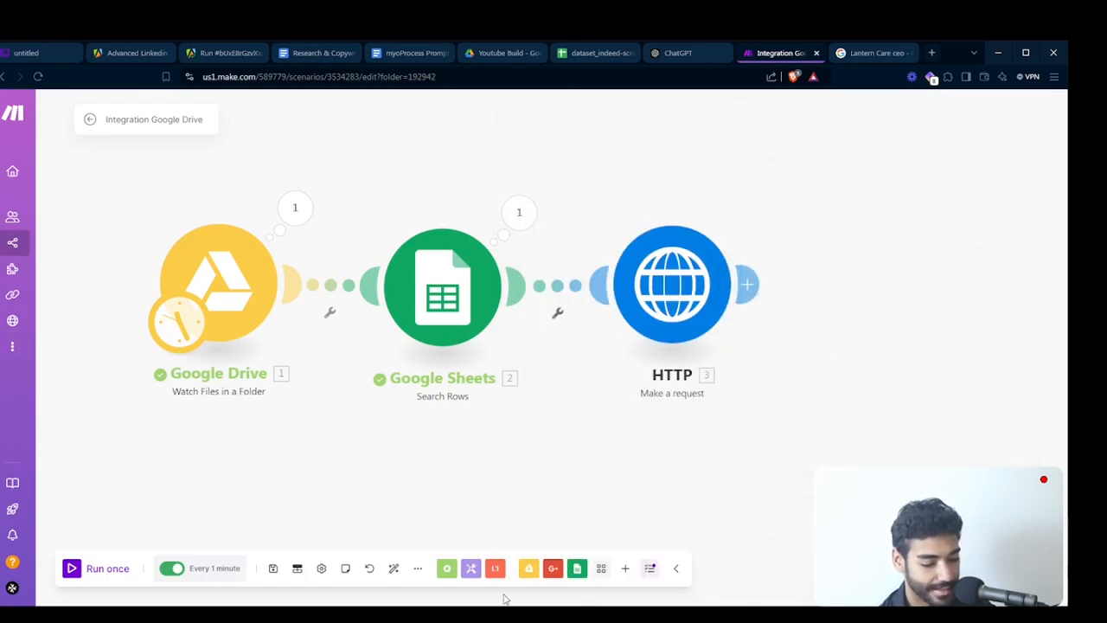
# - Add a Text parser HTML to text module and connect it after the HTTP module
pyautogui.click(498, 568)
pyautogui.write('html')
pyautogui.click(545, 349)
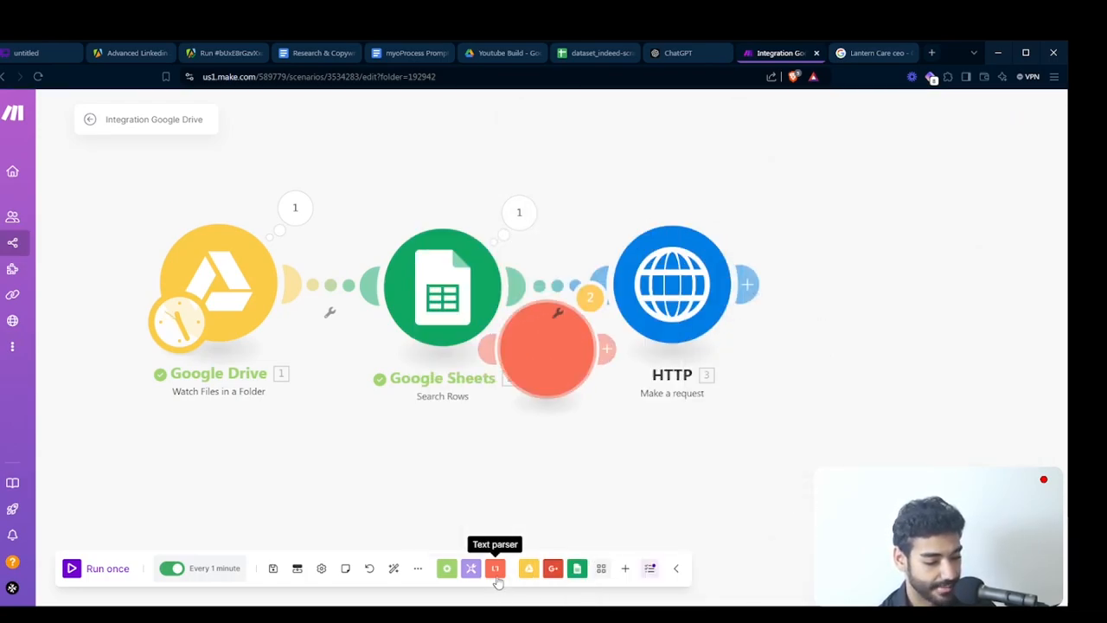
pyautogui.moveTo(545, 393); pyautogui.dragTo(906, 327)
# - Run only the HTTP Make a request module
pyautogui.rightClick(625, 302)
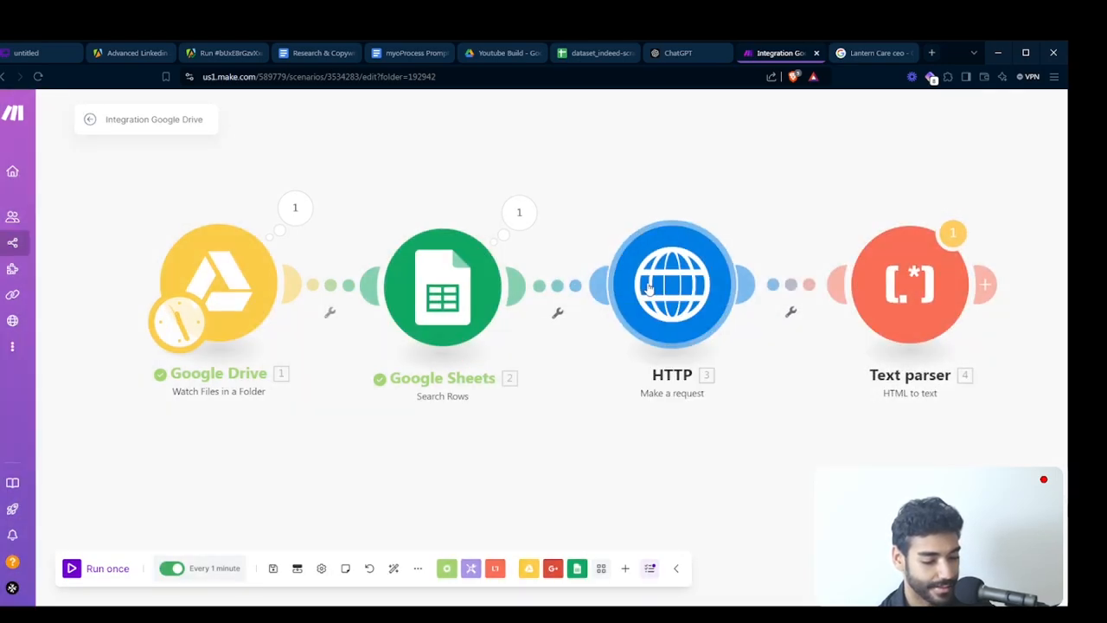
pyautogui.rightClick(655, 290)
pyautogui.click(681, 314)
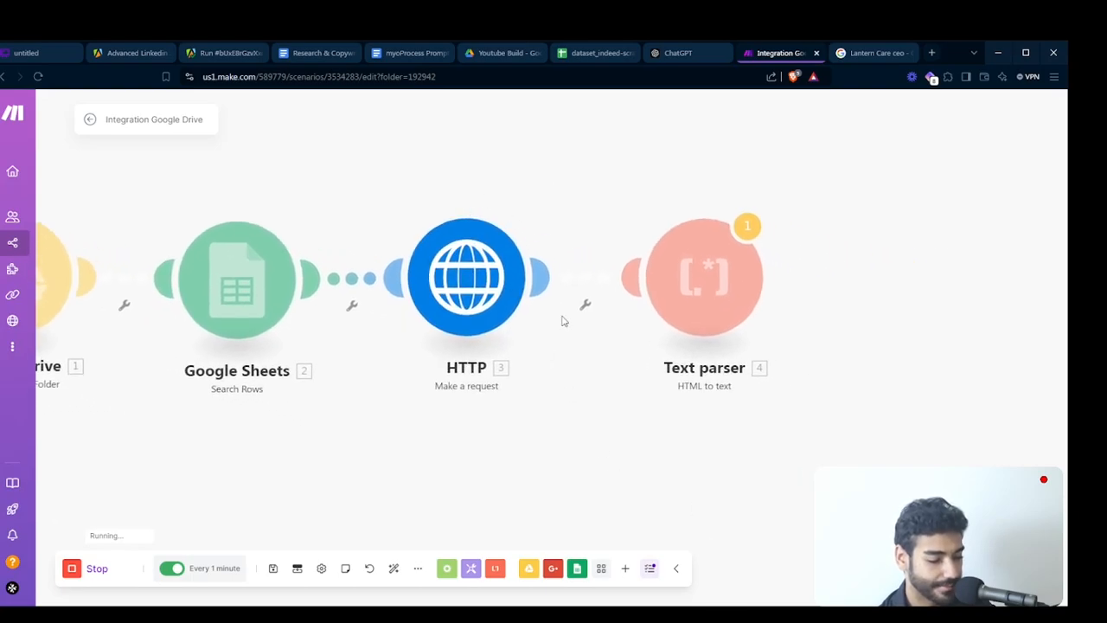
pyautogui.click(514, 511)
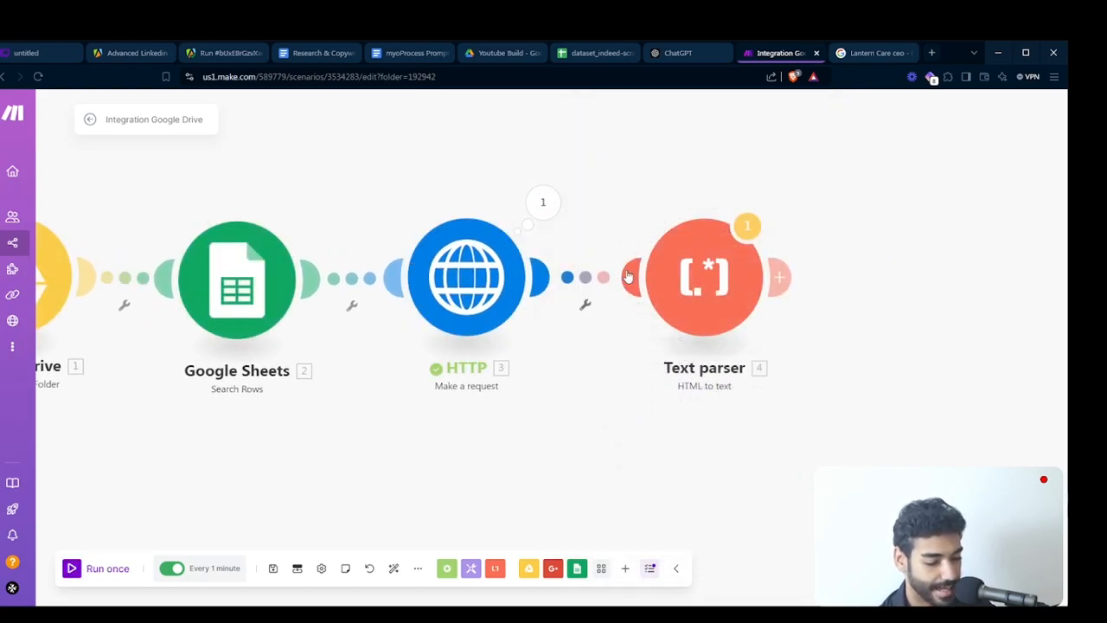
# - Map the HTTP module's Data output into the Text parser's HTML field and save the module
pyautogui.click(728, 265)
pyautogui.click(817, 282)
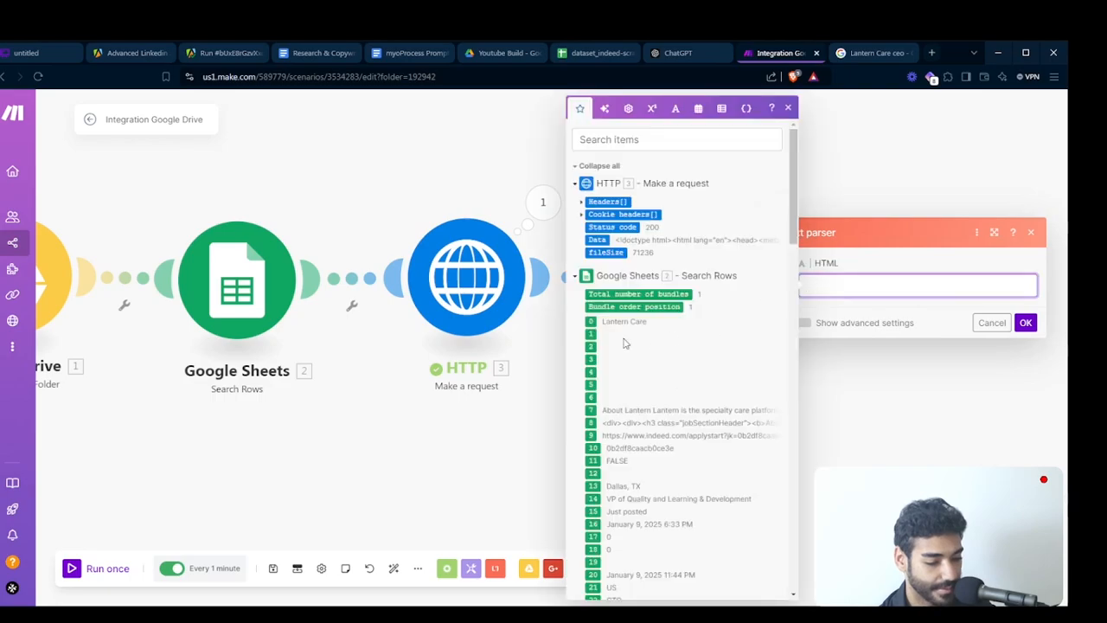
pyautogui.click(597, 239)
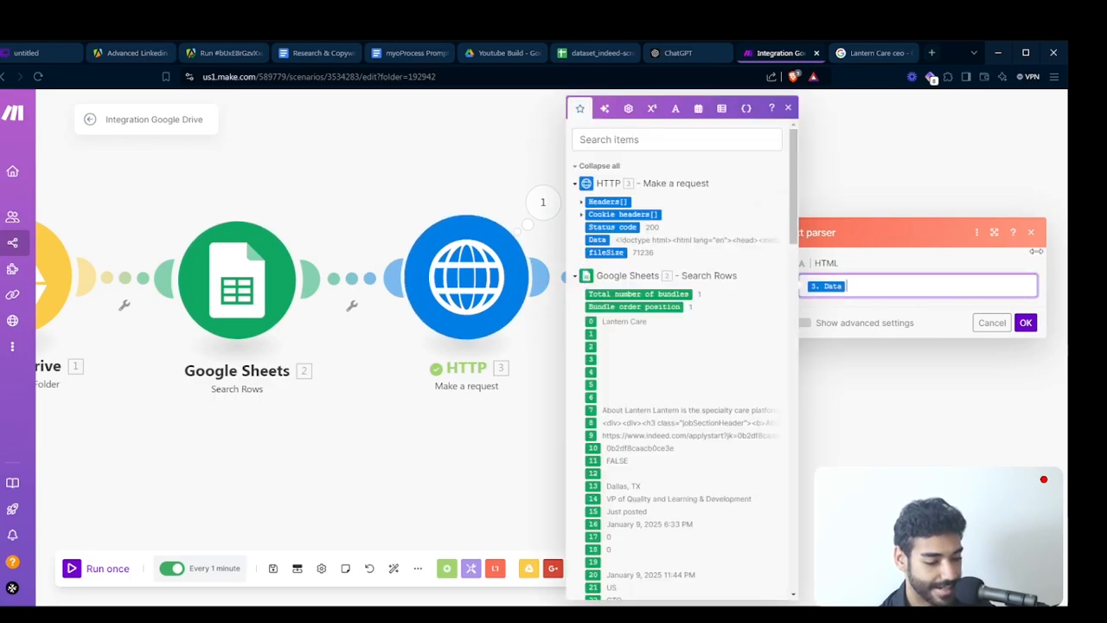
pyautogui.click(1026, 322)
# - Expand the Data output of the HTTP module's run and copy its complete HTML source
pyautogui.click(542, 225)
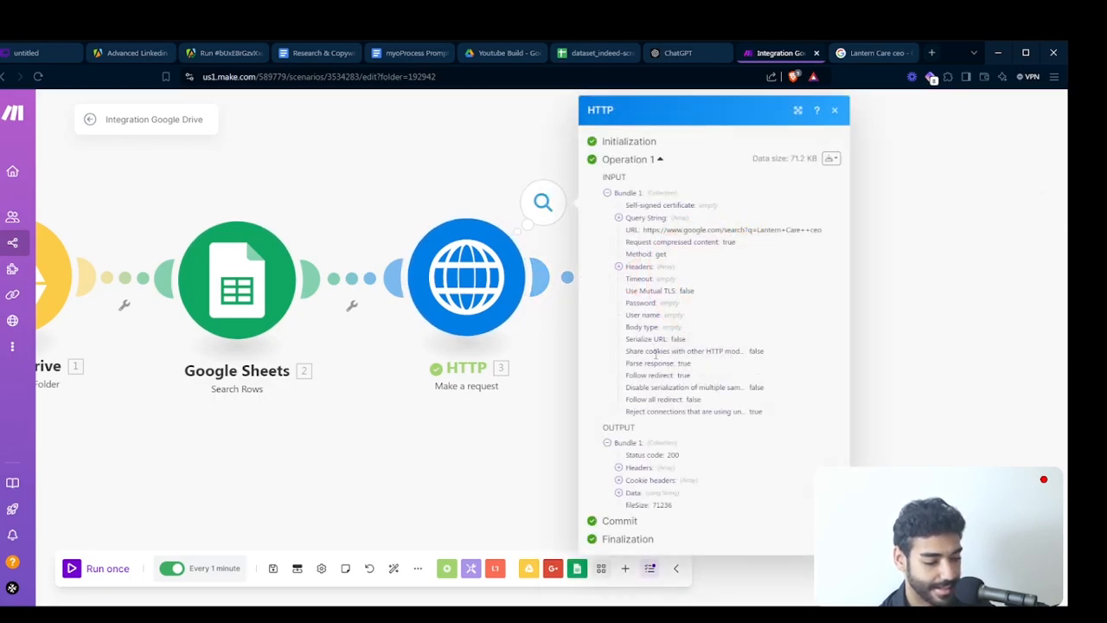
pyautogui.click(644, 494)
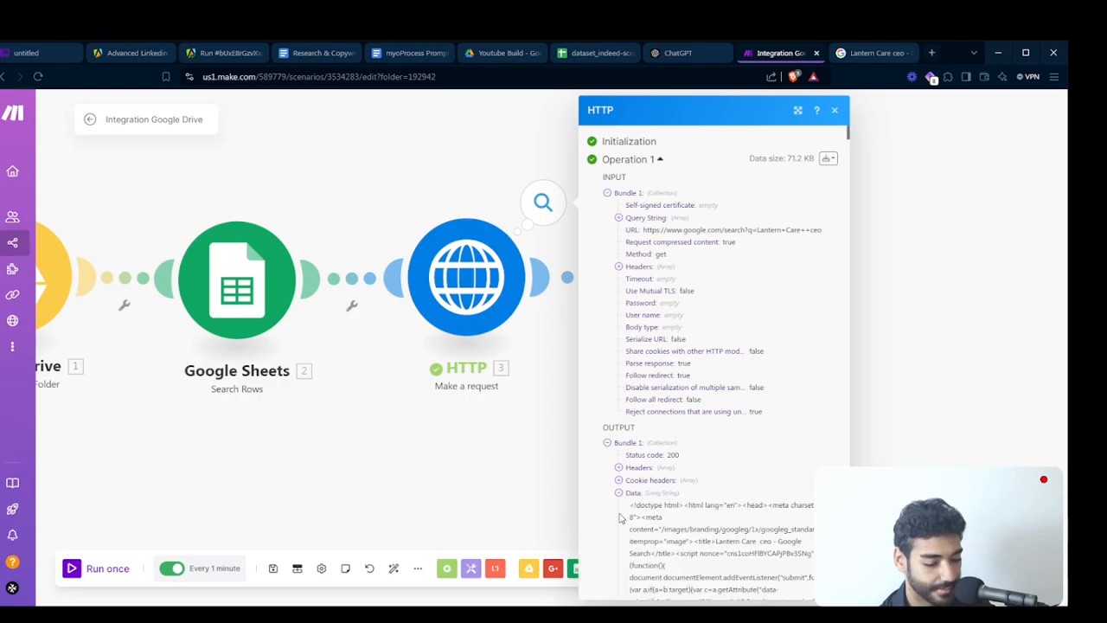
pyautogui.scroll(-10, 657, 532)
pyautogui.scroll(-5, 662, 537)
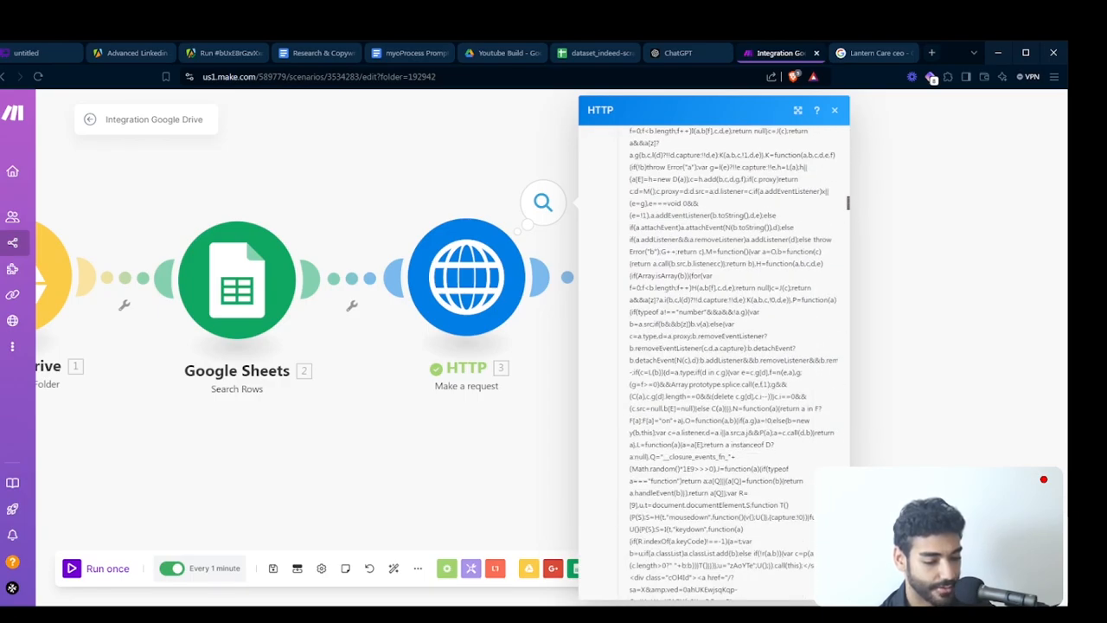
pyautogui.scroll(-10, 753, 399)
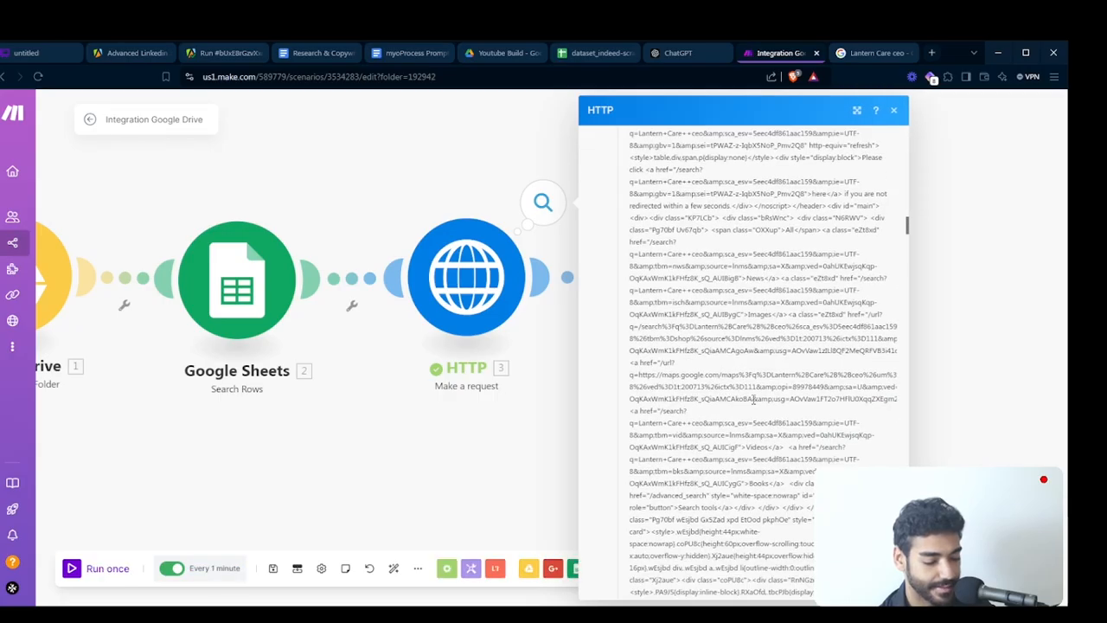
pyautogui.scroll(-10, 753, 399)
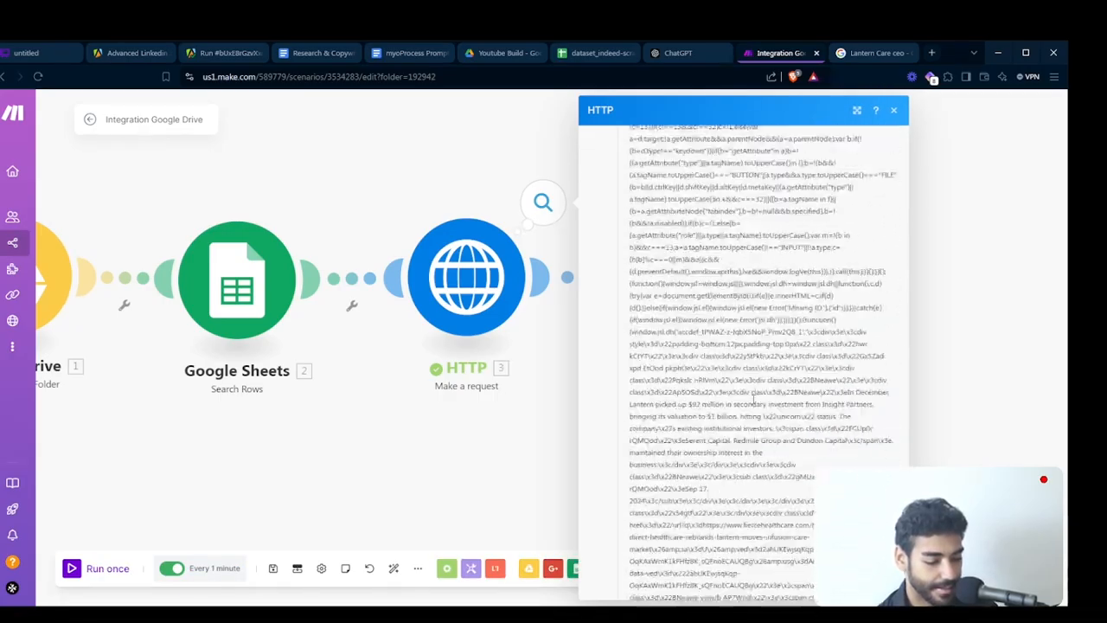
pyautogui.scroll(-10, 753, 399)
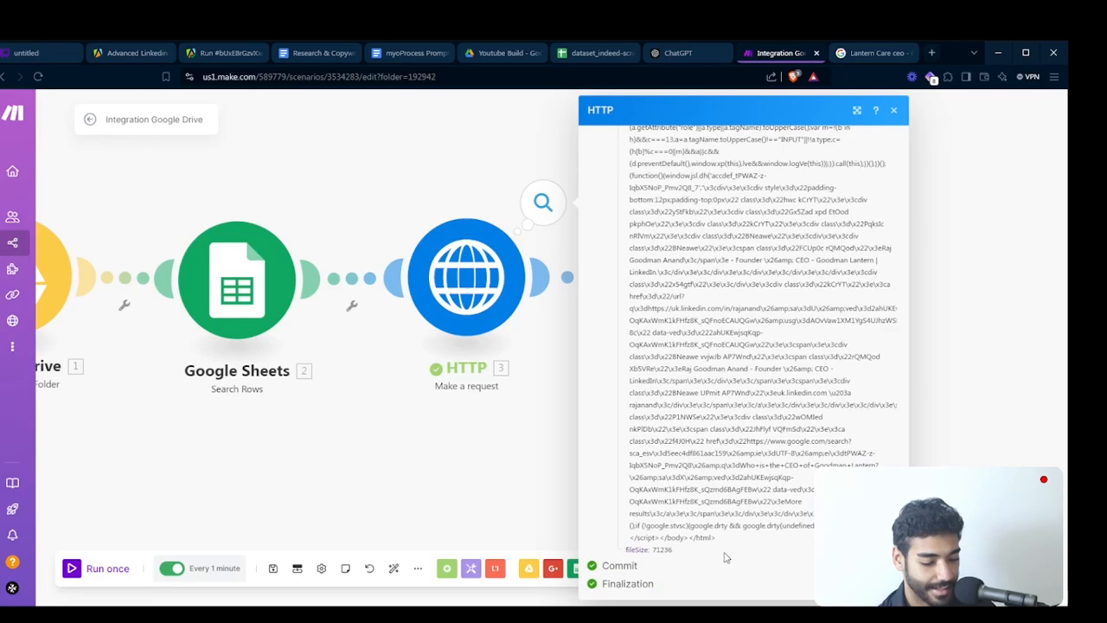
pyautogui.hotkey('ctrl', 'a')
pyautogui.moveTo(726, 549); pyautogui.dragTo(727, 537)
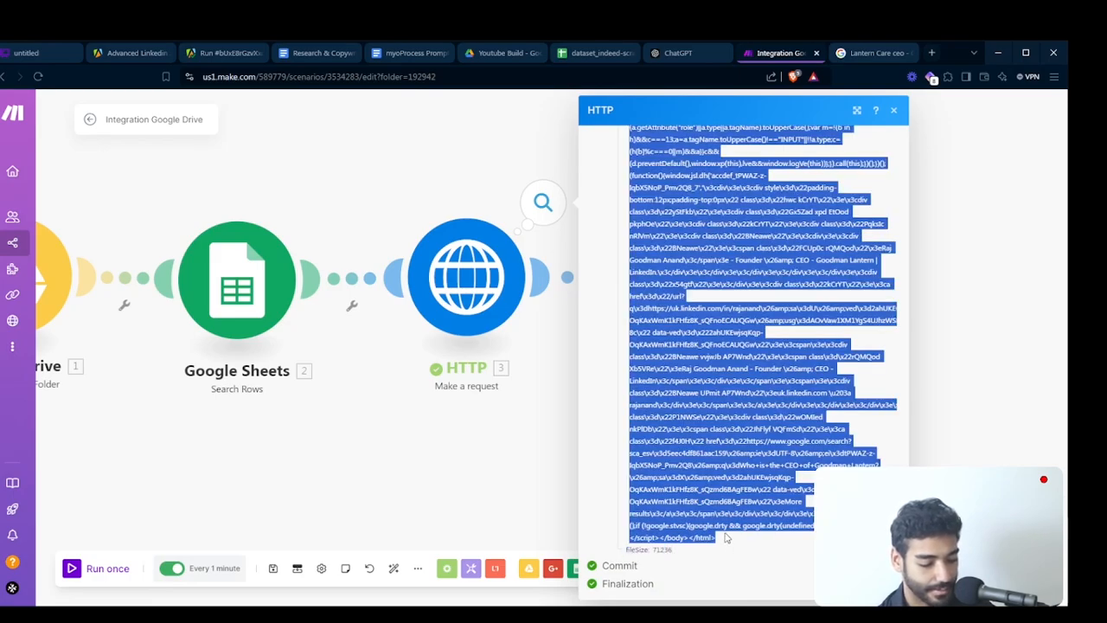
# - Run only the Text parser module, using the copied HTML as the HTTP Data input
pyautogui.click(504, 499)
pyautogui.rightClick(679, 298)
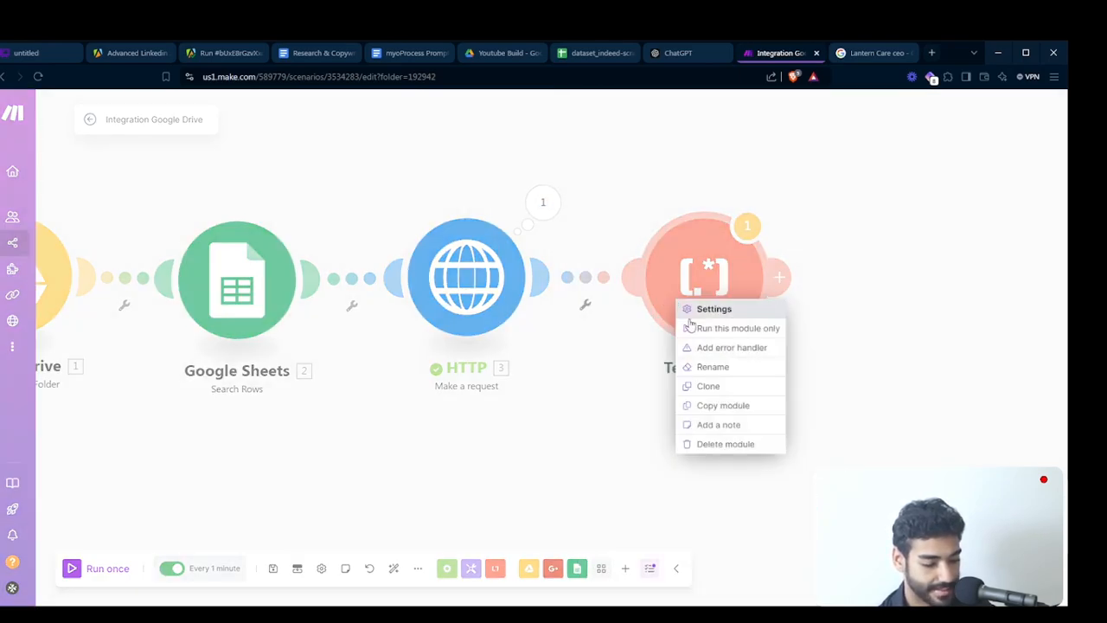
pyautogui.click(693, 326)
pyautogui.click(870, 329)
pyautogui.hotkey('ctrl', 'v')
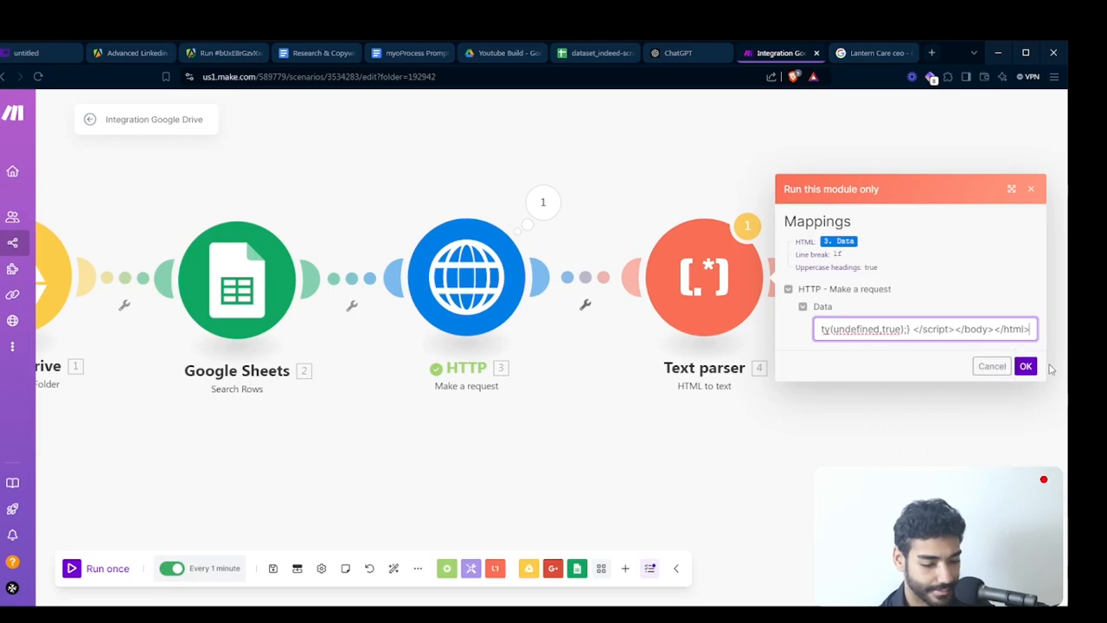
pyautogui.click(1026, 366)
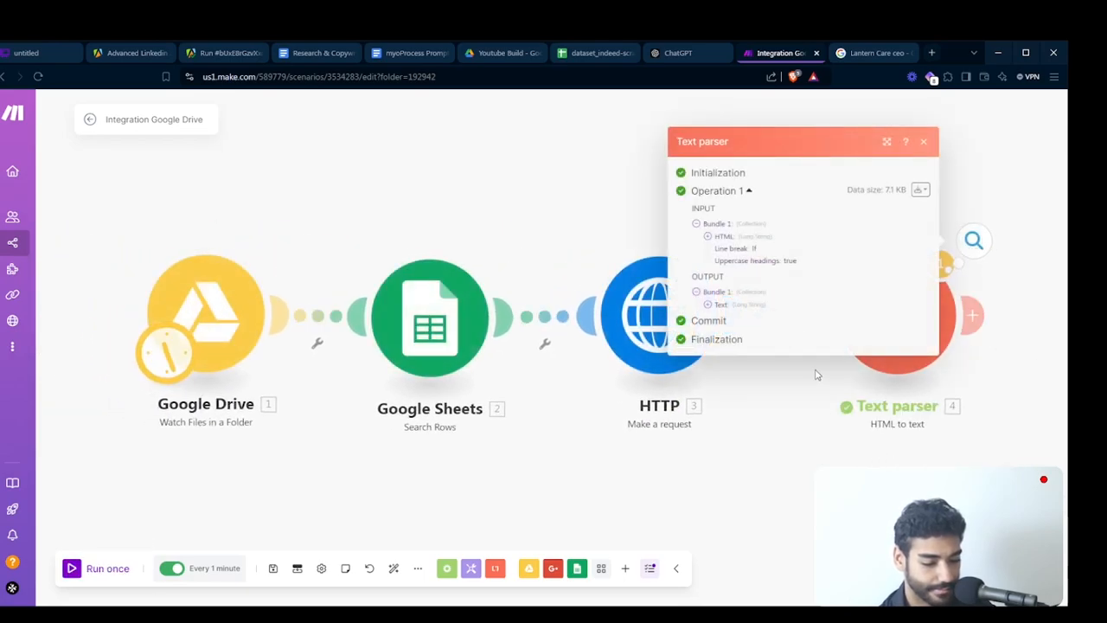
# - Expand the Text output of the Text parser's run, then close its results
pyautogui.click(946, 258)
pyautogui.click(946, 257)
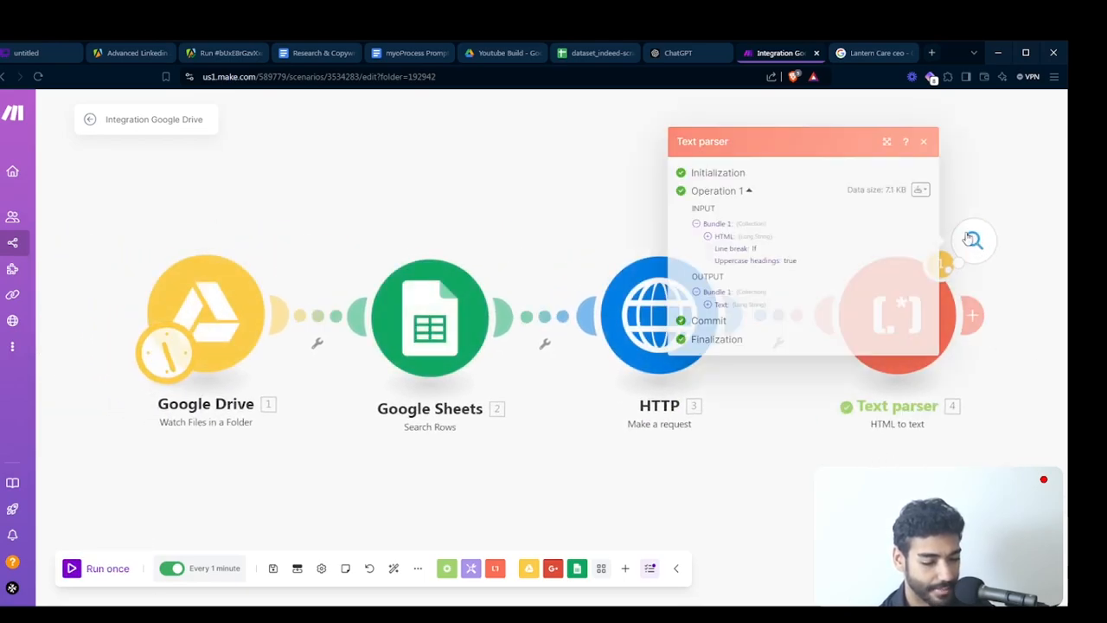
pyautogui.click(721, 303)
pyautogui.click(538, 199)
# - Open the Make scenarios list in a new tab and start a scenario search
pyautogui.moveTo(37, 279)
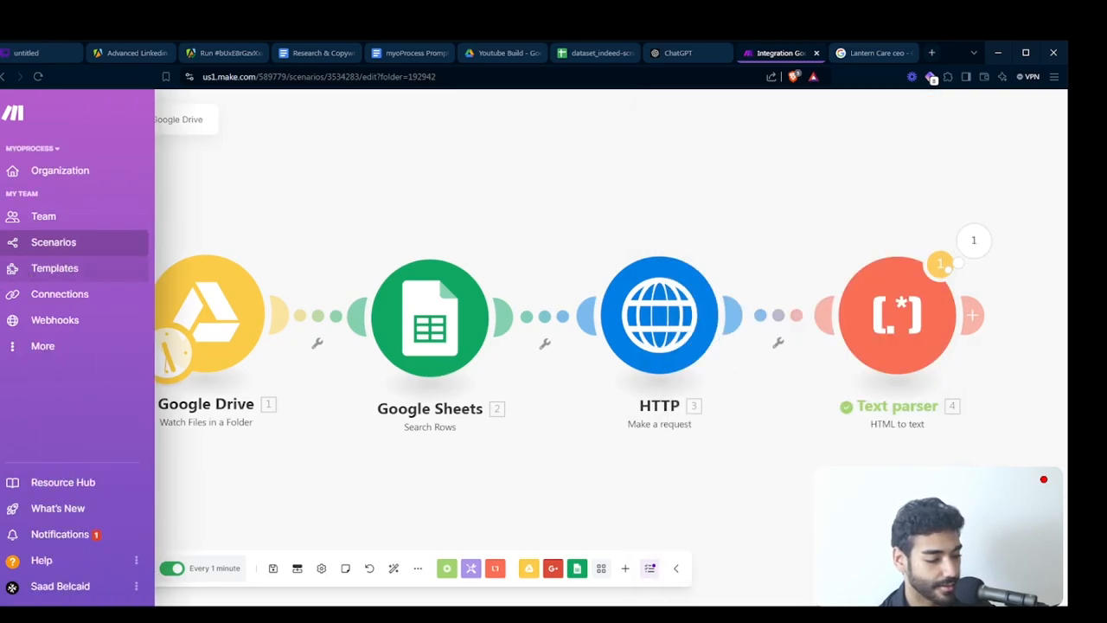
pyautogui.middleClick(40, 245)
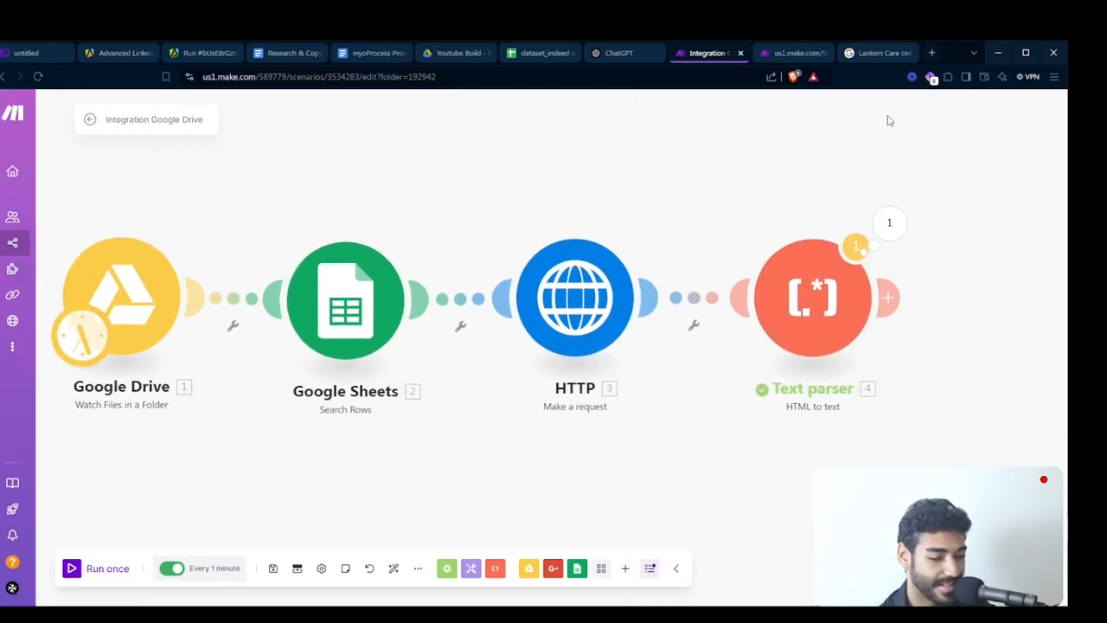
pyautogui.click(797, 55)
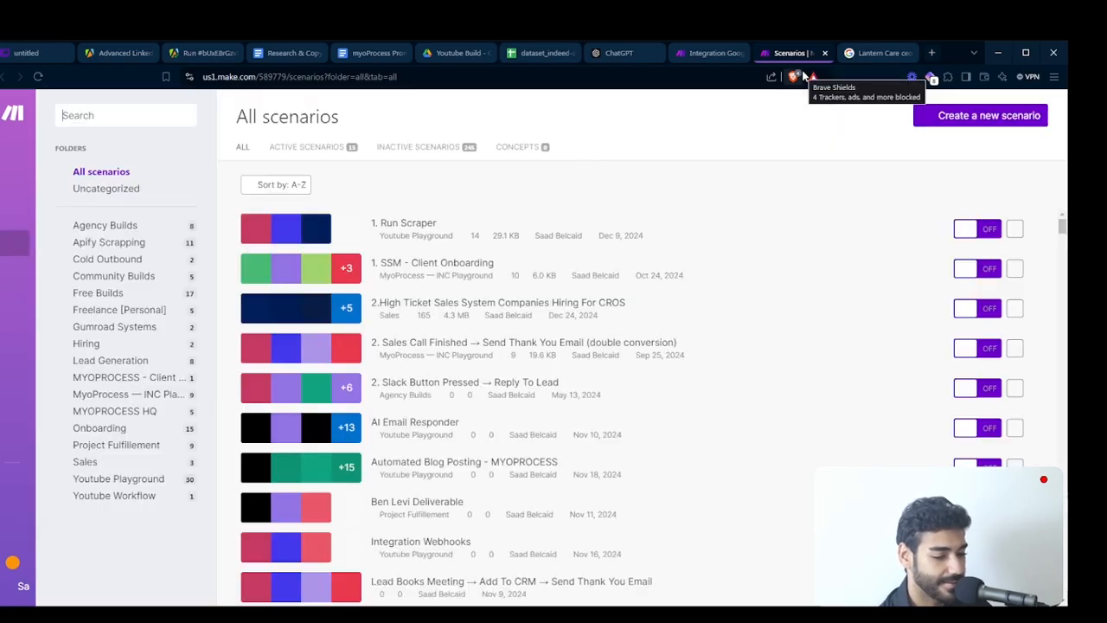
pyautogui.click(84, 114)
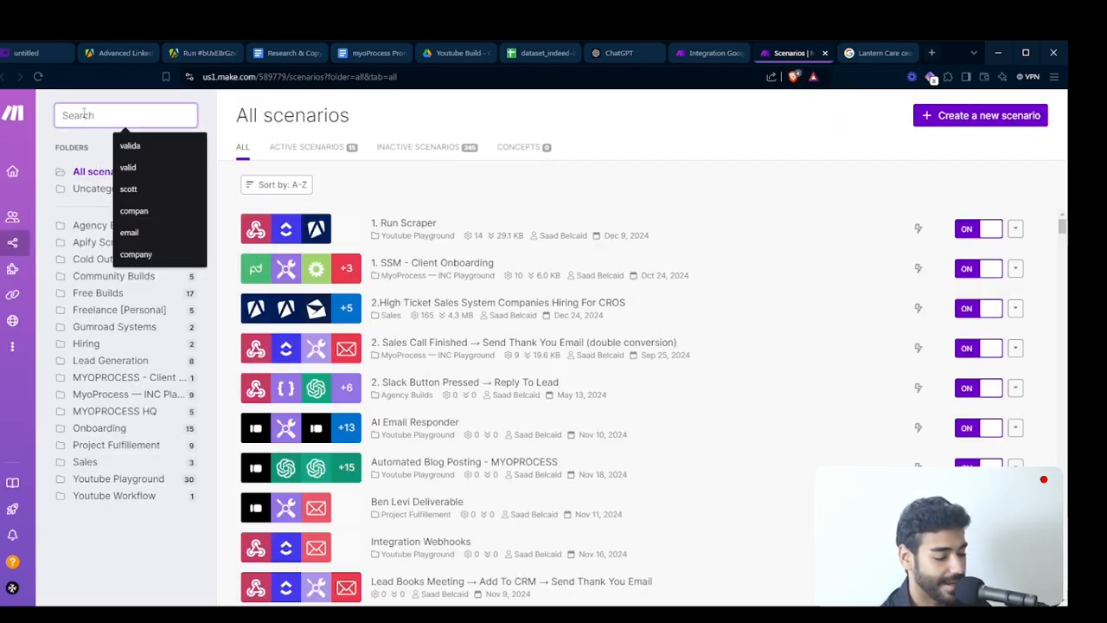
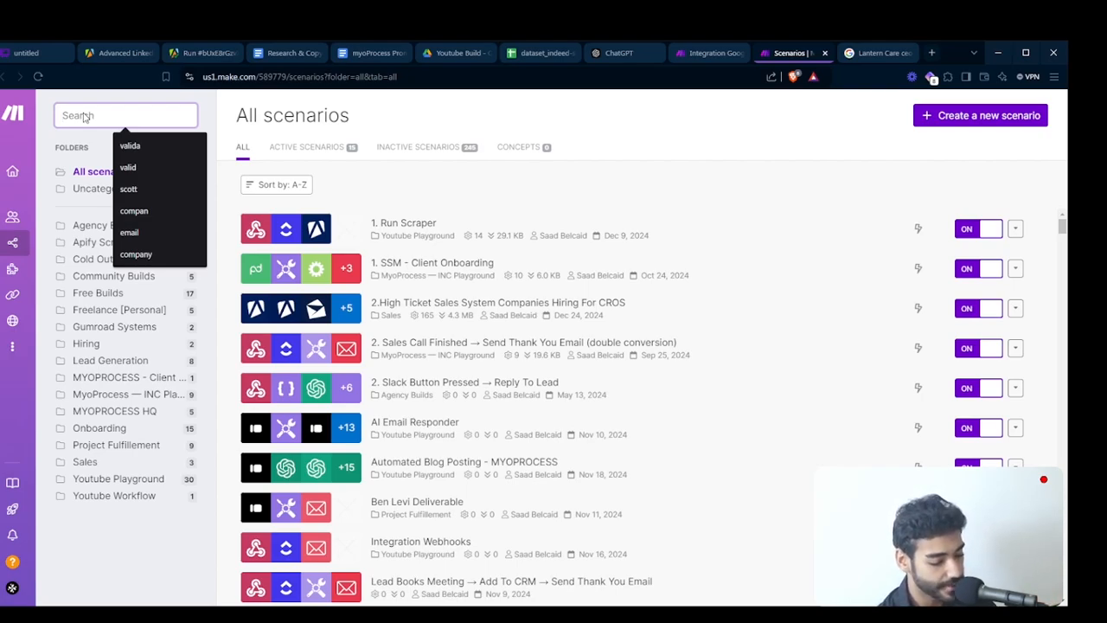
# - Search the scenarios for "sdr", open "2.High Ticket Sales System Companies Hiring For SDRS" and review its Anthropic Claude prompt
pyautogui.write('sdr')
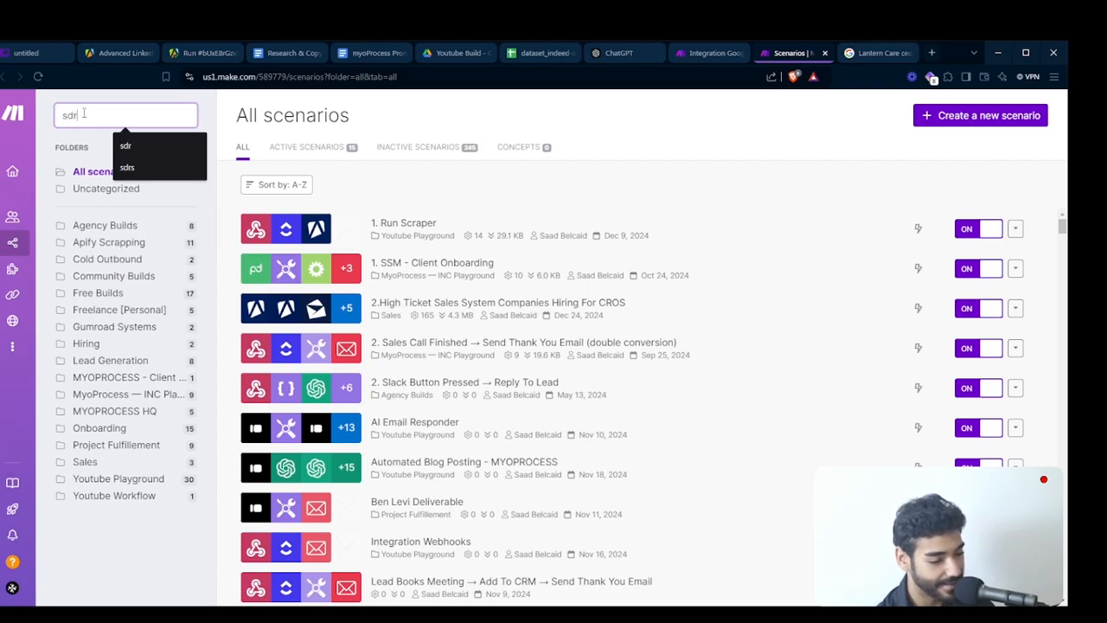
pyautogui.click(447, 269)
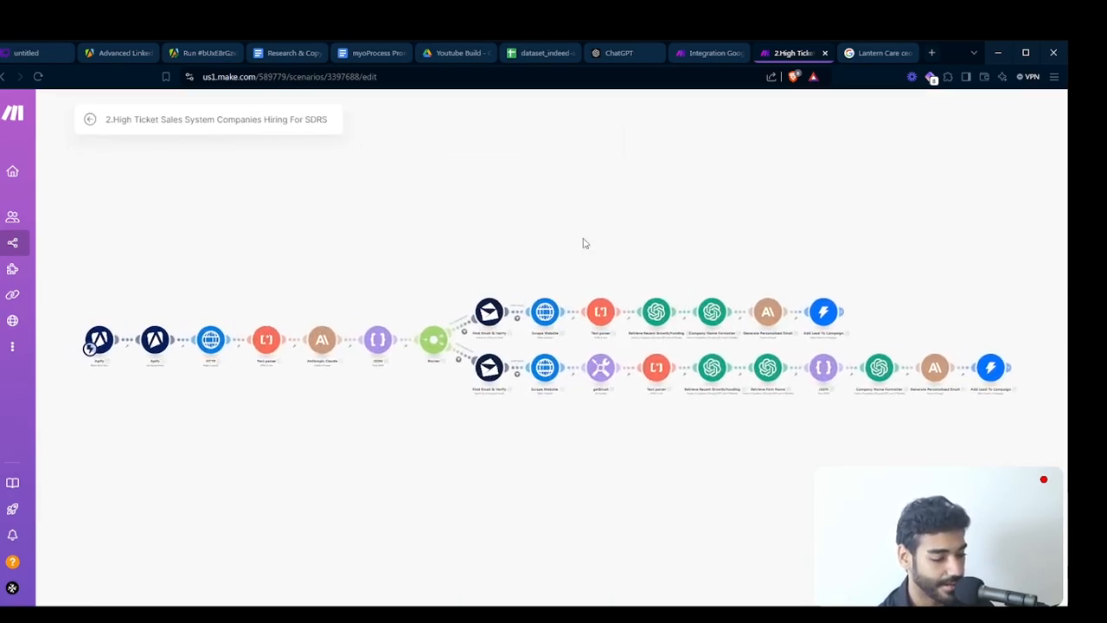
pyautogui.scroll(5, 306, 354)
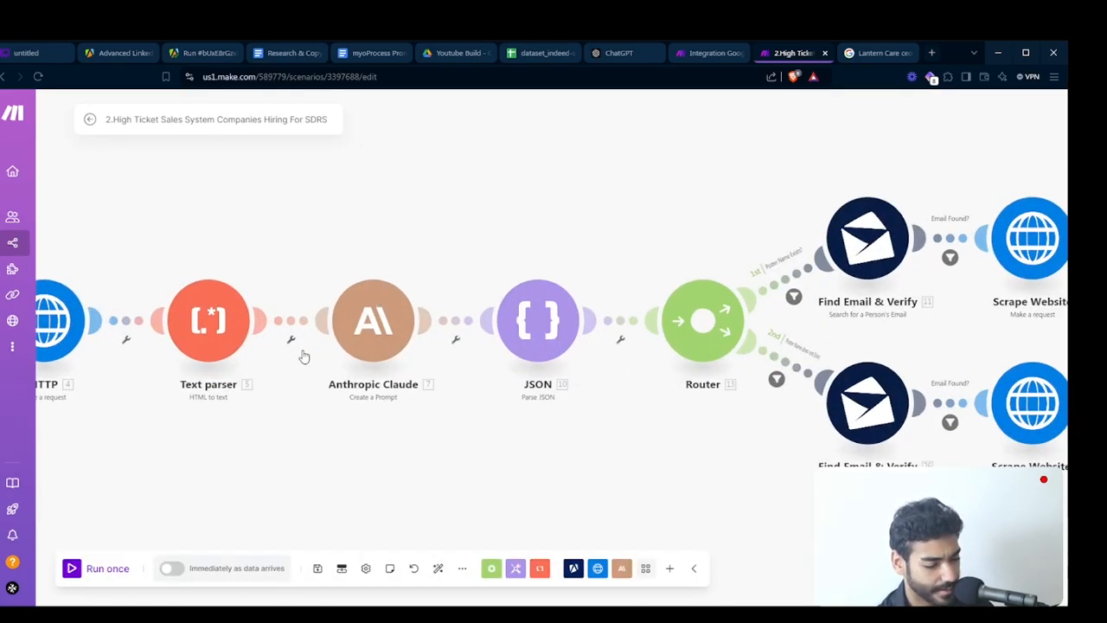
pyautogui.click(367, 346)
pyautogui.scroll(-5, 519, 384)
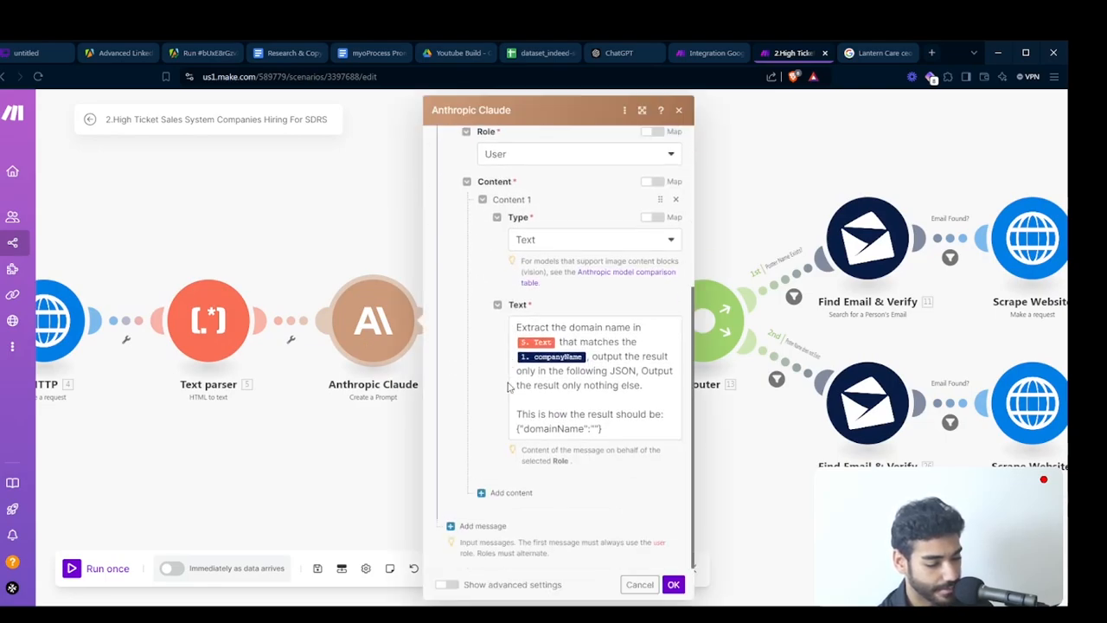
pyautogui.click(341, 254)
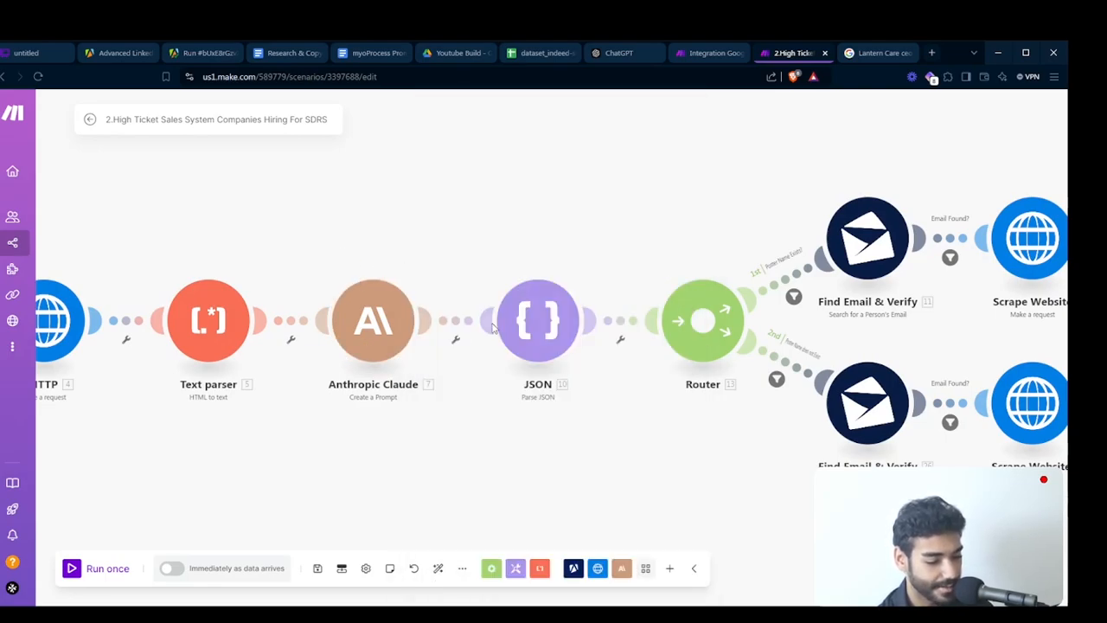
# - Copy the Anthropic Claude and JSON modules into the Integration Google Drive scenario and attach them after the Text parser
pyautogui.scroll(-5, 512, 372)
pyautogui.scroll(4, 473, 372)
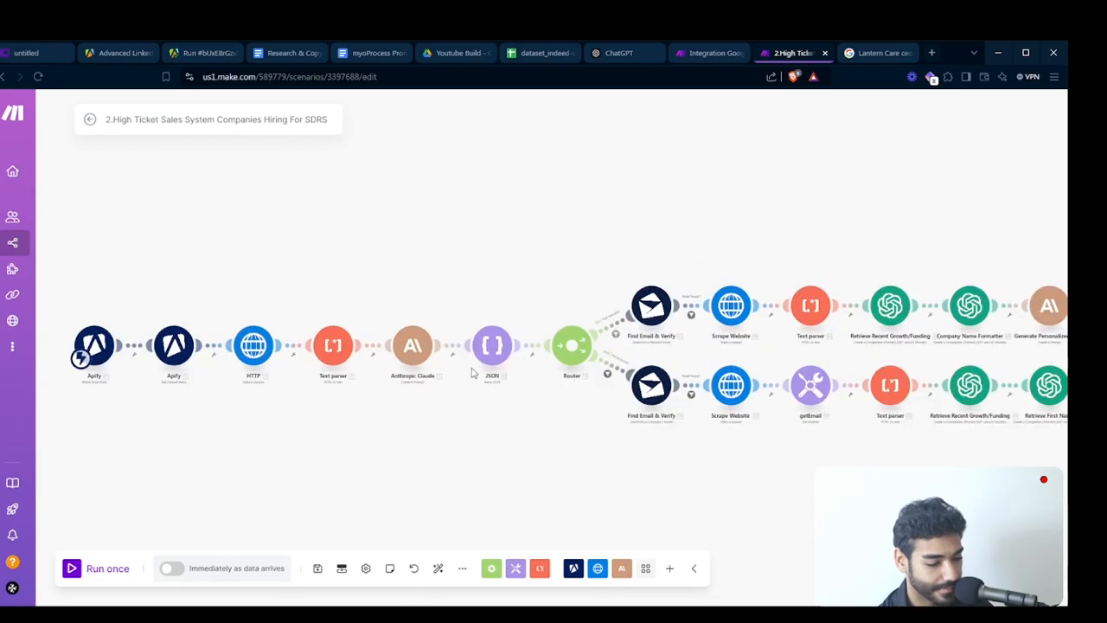
pyautogui.scroll(3, 382, 391)
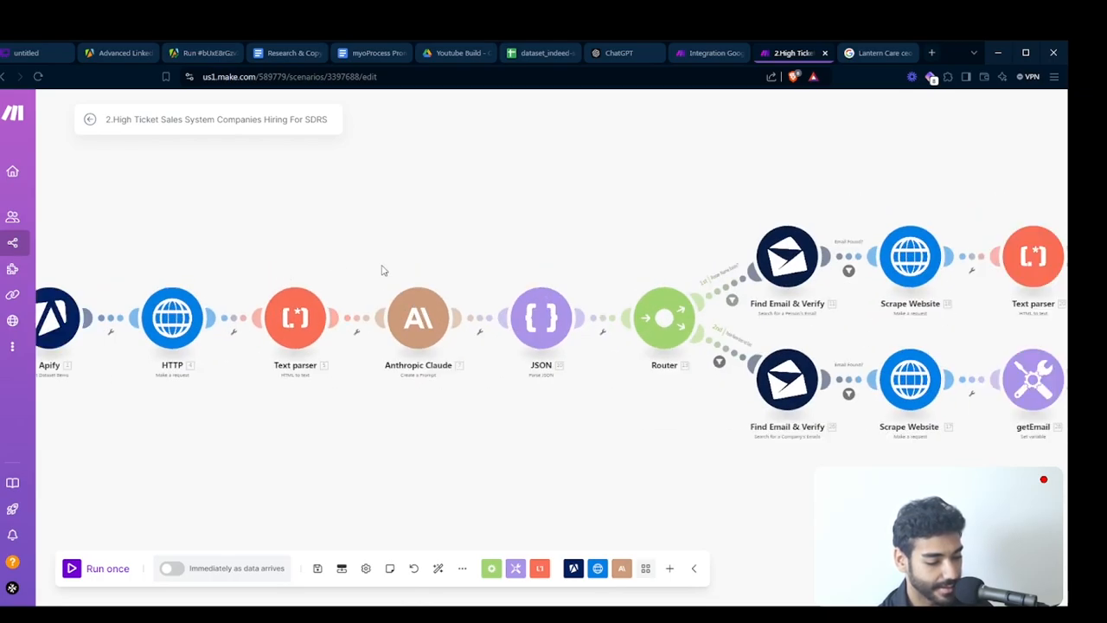
pyautogui.moveTo(381, 266); pyautogui.dragTo(608, 374)
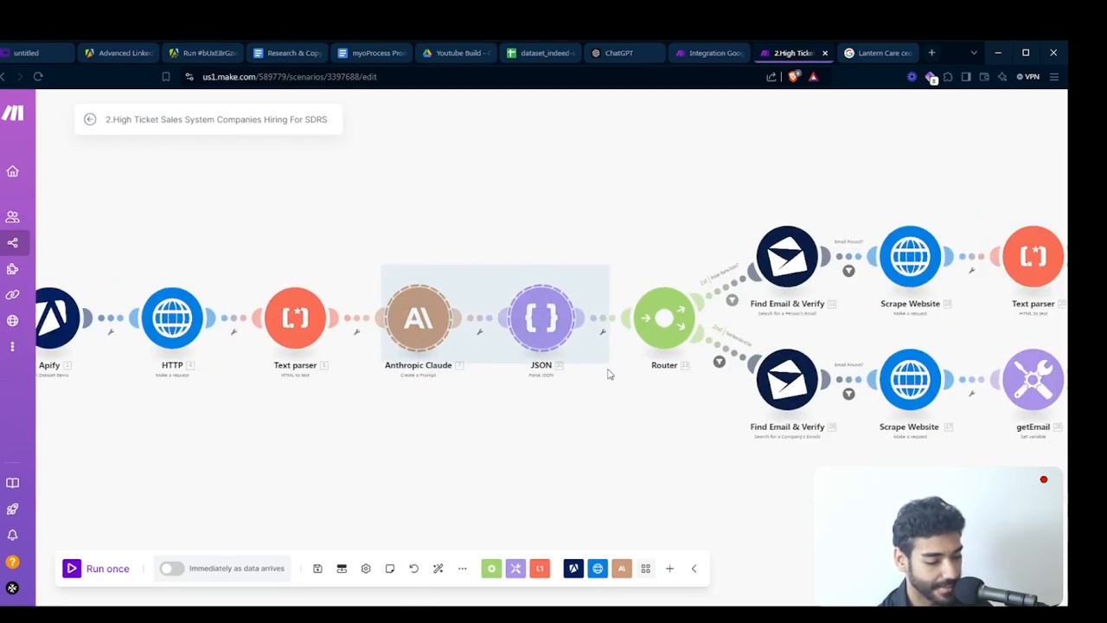
pyautogui.click(695, 55)
pyautogui.moveTo(914, 371); pyautogui.dragTo(541, 361)
pyautogui.hotkey('ctrl', 'v')
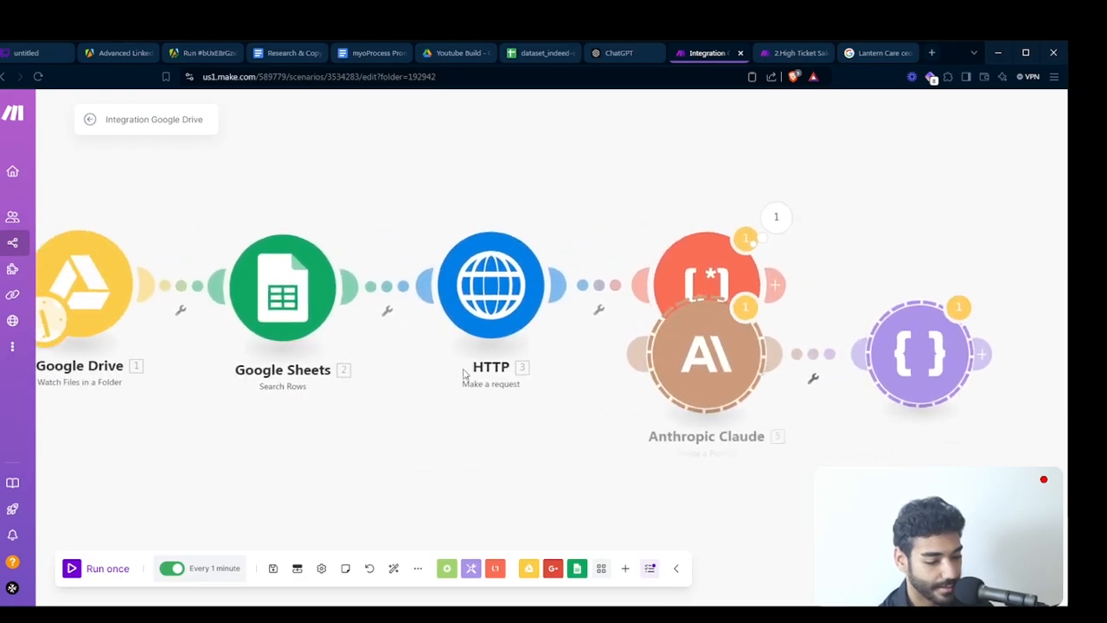
pyautogui.moveTo(770, 377); pyautogui.dragTo(945, 309)
pyautogui.click(581, 2)
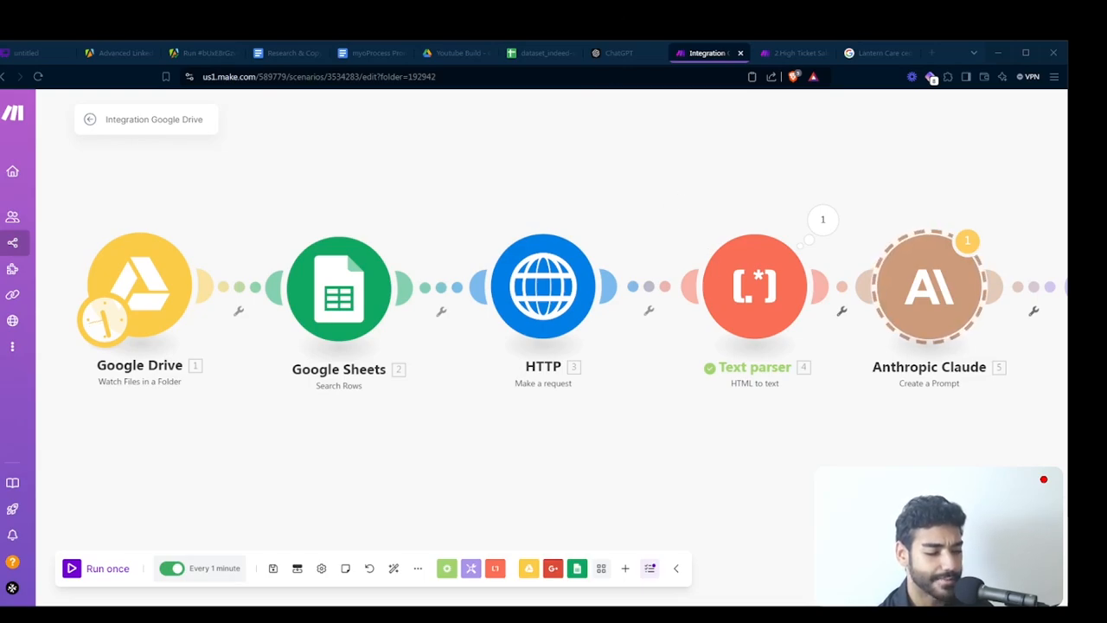
pyautogui.click(514, 3)
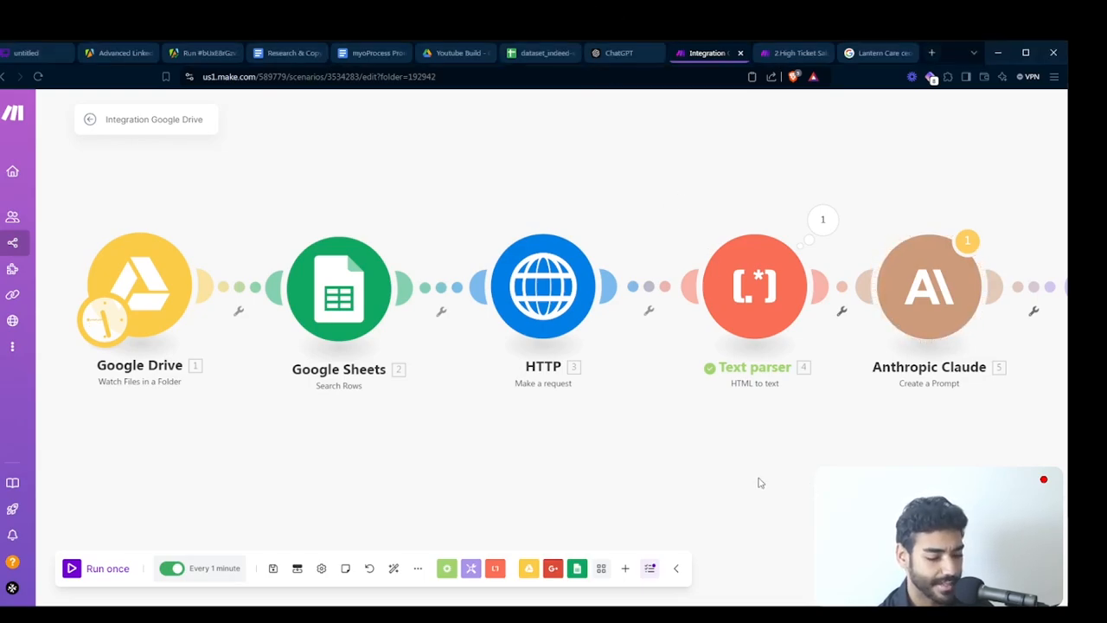
# - Open the pasted Anthropic Claude module's settings and set its model to claude-3-sonnet-20240229
pyautogui.moveTo(759, 478); pyautogui.dragTo(589, 442)
pyautogui.click(759, 250)
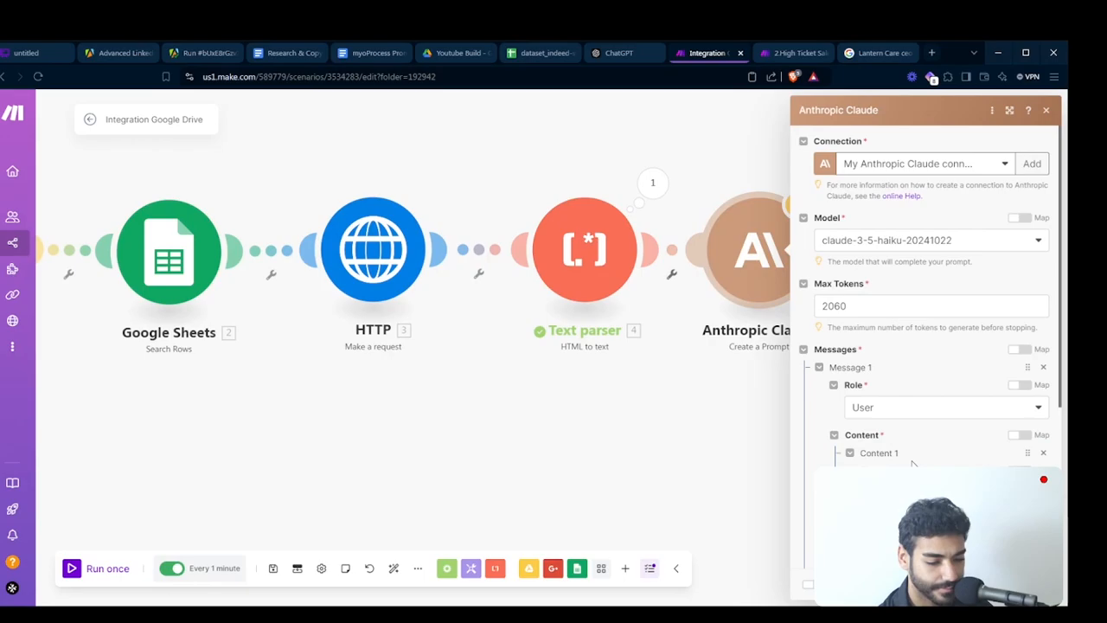
pyautogui.scroll(-3, 912, 463)
pyautogui.scroll(3, 912, 462)
pyautogui.click(902, 247)
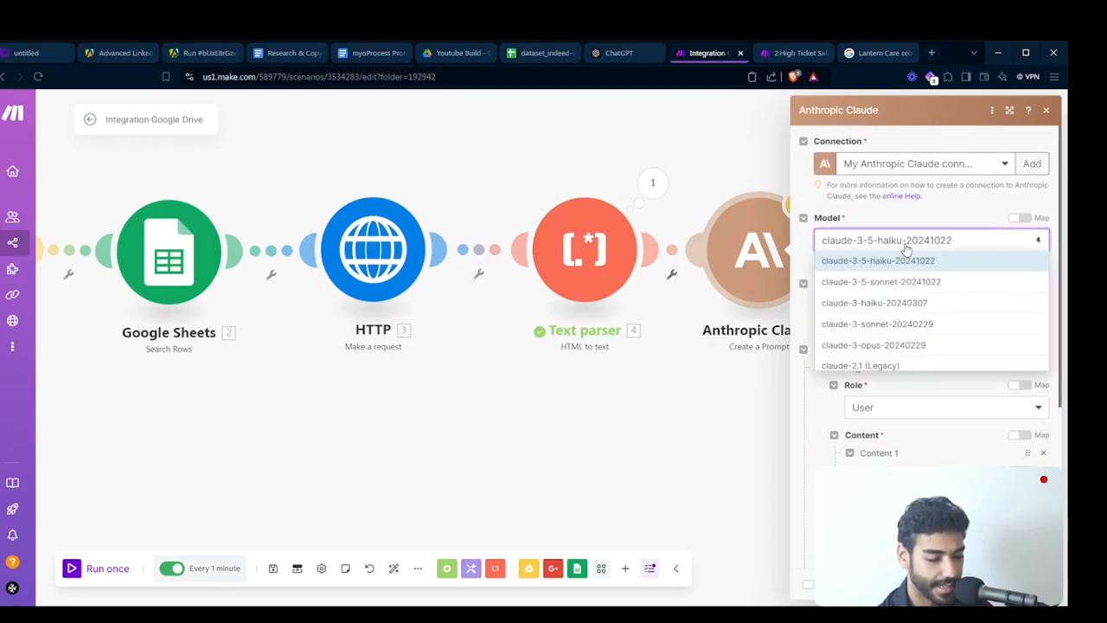
pyautogui.click(912, 324)
# - Reword the Claude prompt to extract the "ceo" name, mapping the Text parser's Text and Google Sheets column 0 in place of the old variables
pyautogui.scroll(-5, 913, 328)
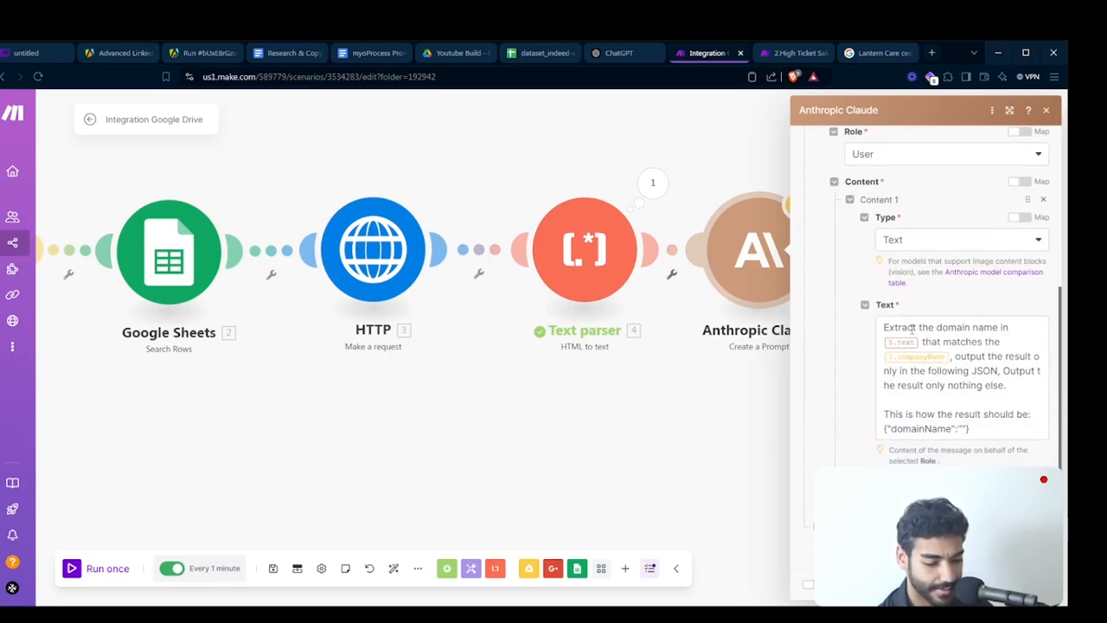
pyautogui.click(936, 328)
pyautogui.doubleClick(961, 326)
pyautogui.write('ceo')
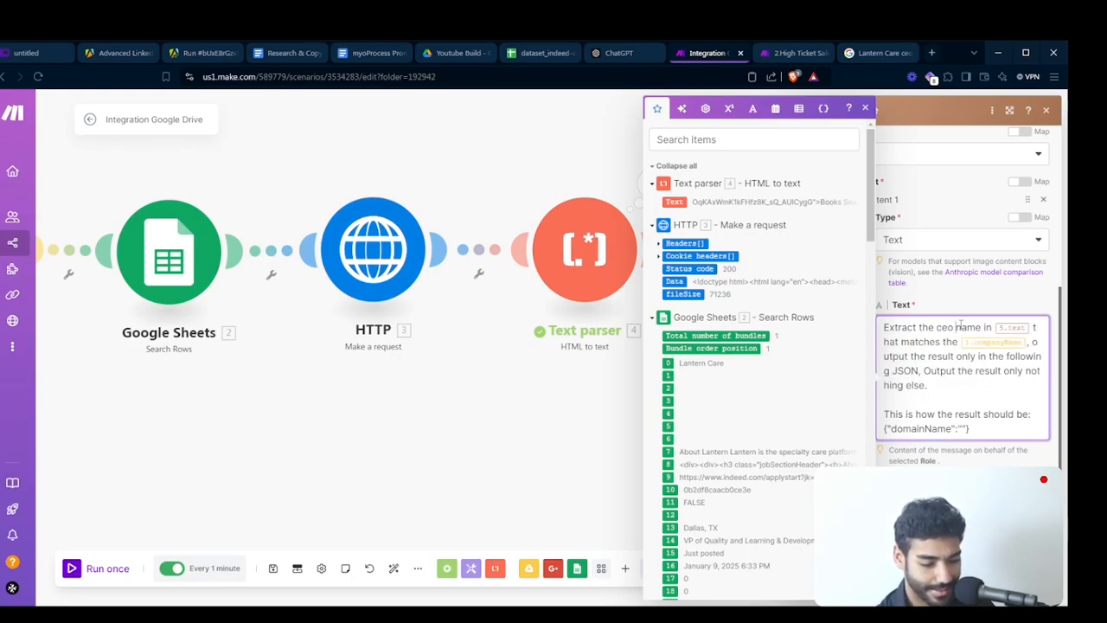
pyautogui.click(1034, 327)
pyautogui.press('BackSpace')
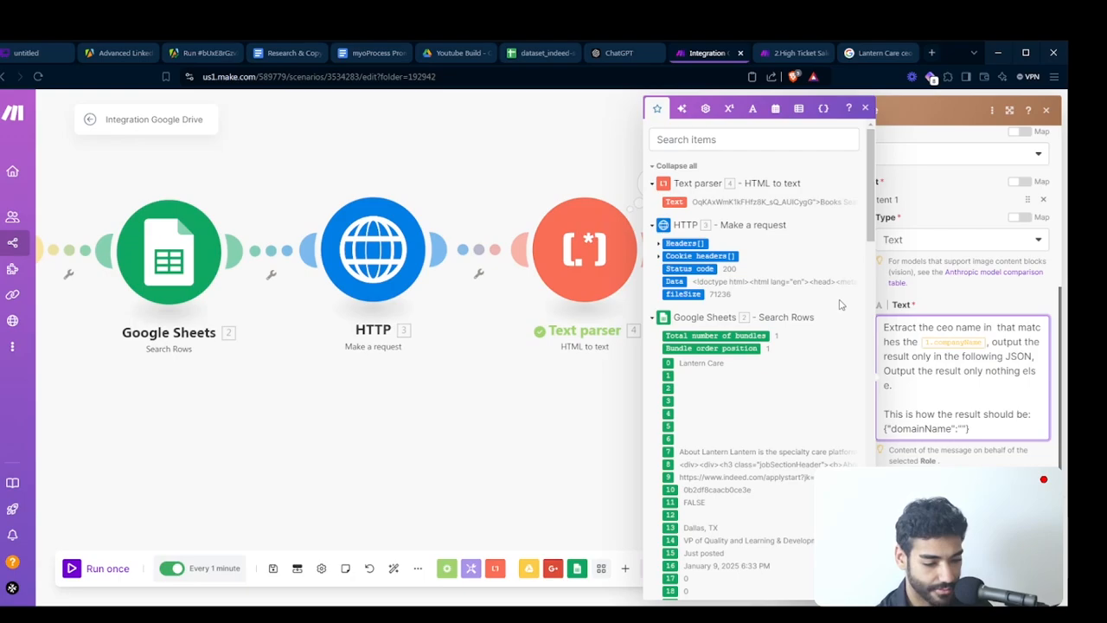
pyautogui.click(702, 199)
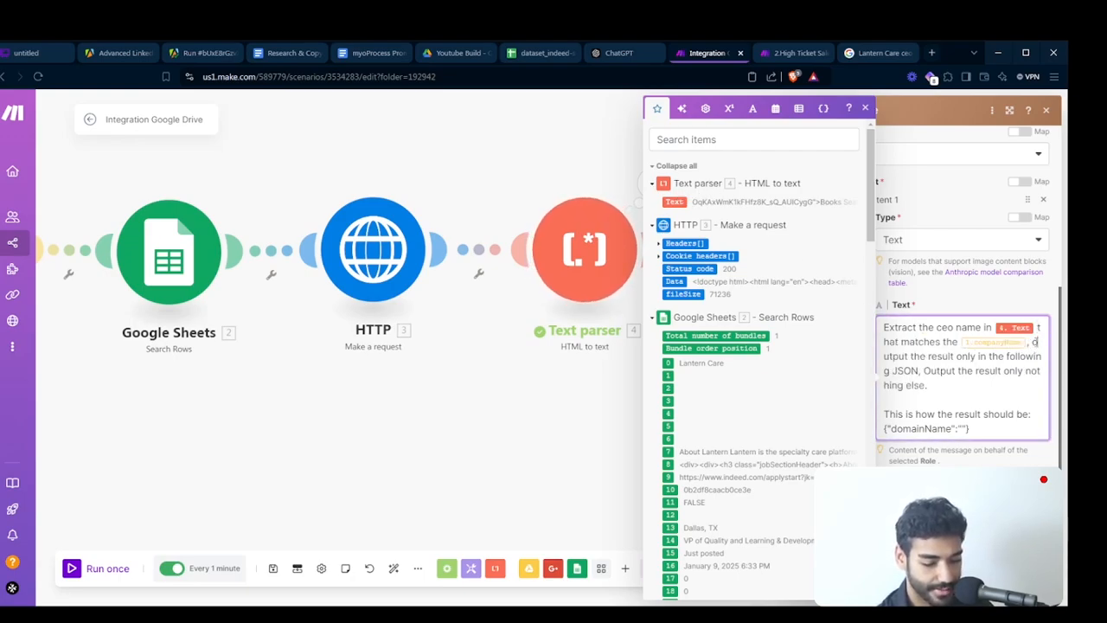
pyautogui.press('BackSpace')
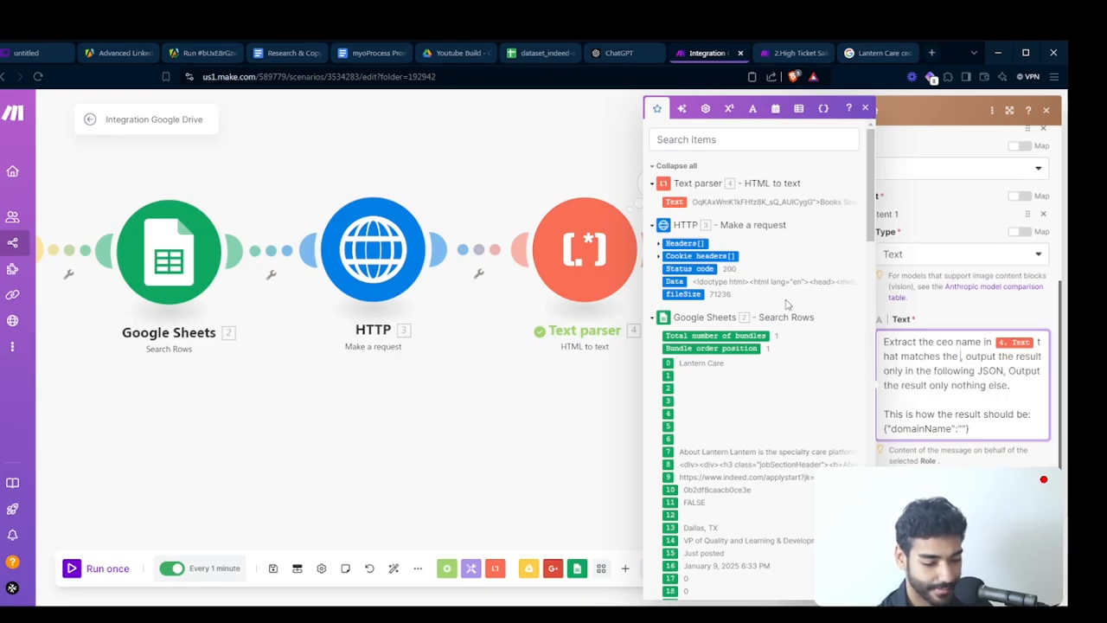
pyautogui.click(672, 362)
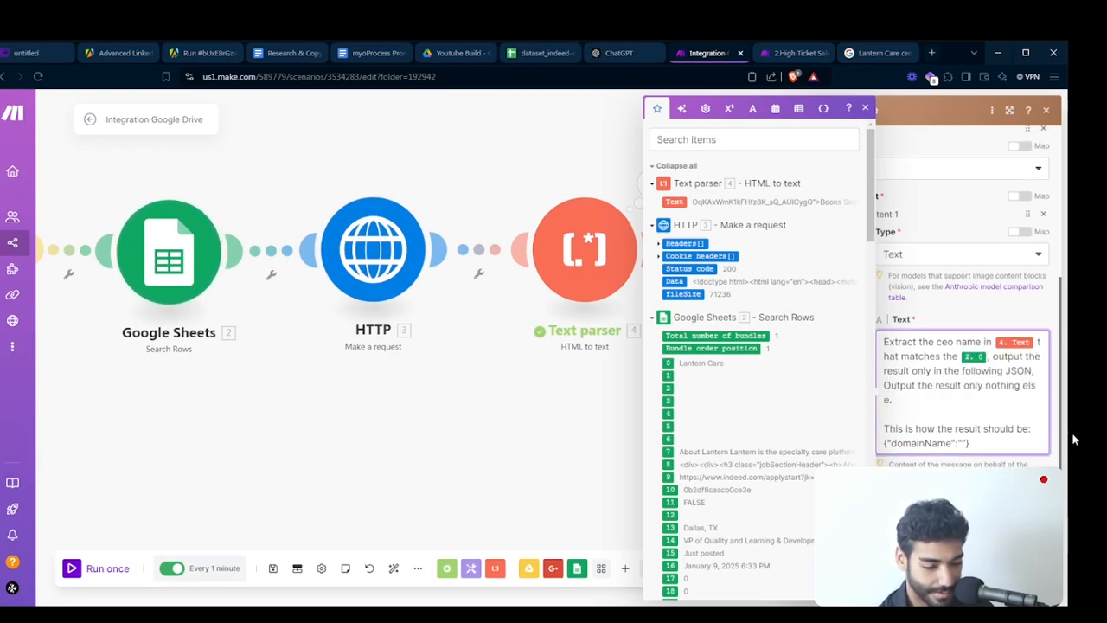
# - Rename the prompt's JSON key to ceoName and save the Claude module, then confirm the JSON module's settings
pyautogui.doubleClick(917, 443)
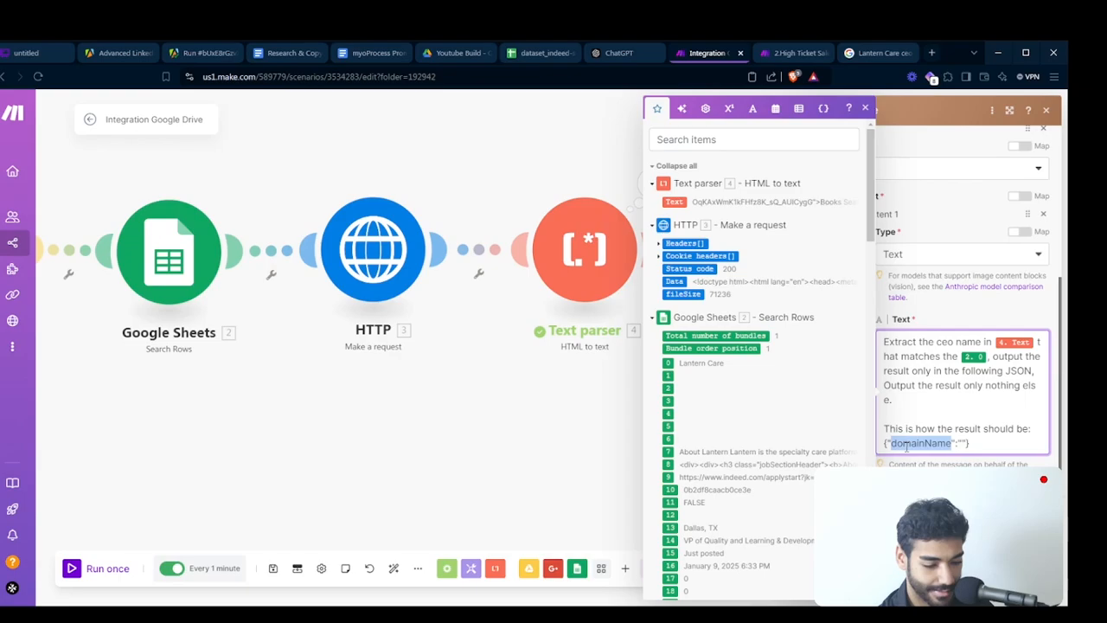
pyautogui.write('ceoName')
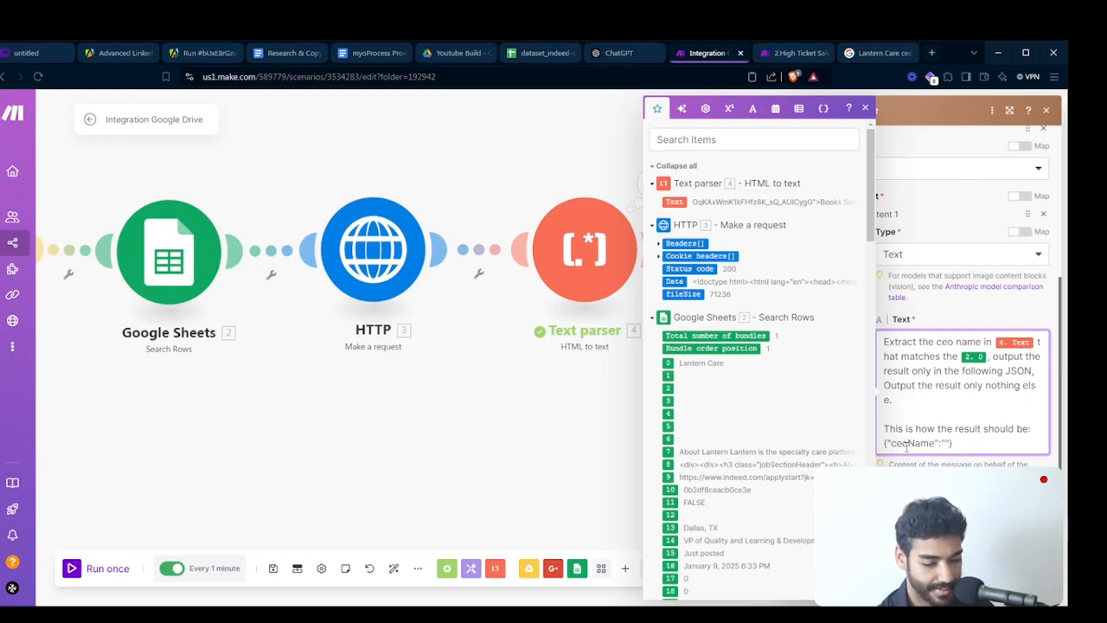
pyautogui.scroll(-1, 970, 388)
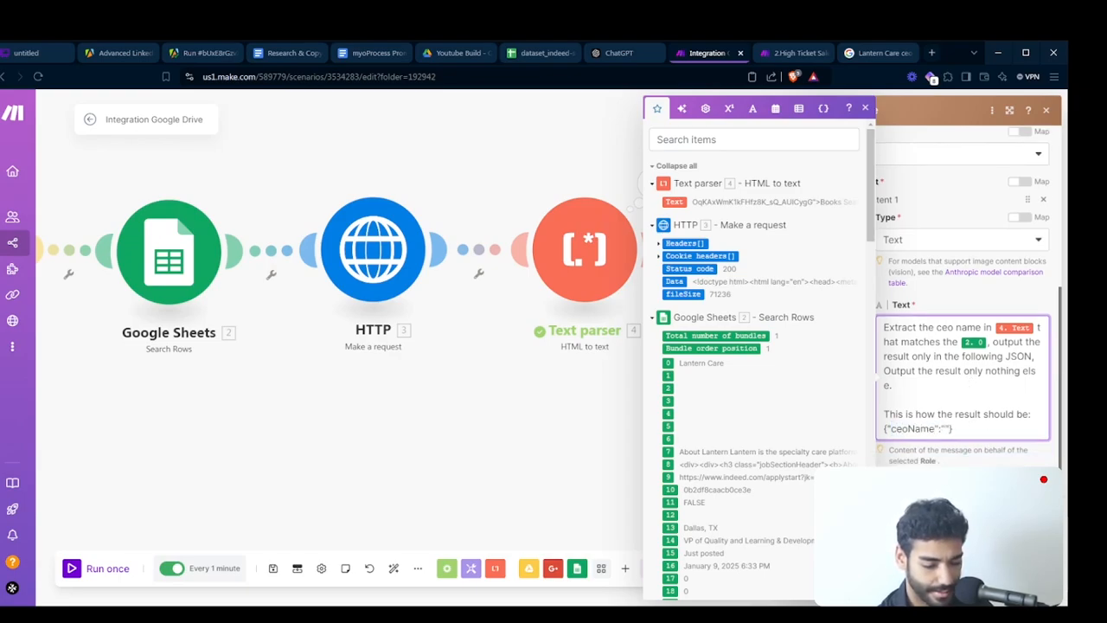
pyautogui.click(1040, 588)
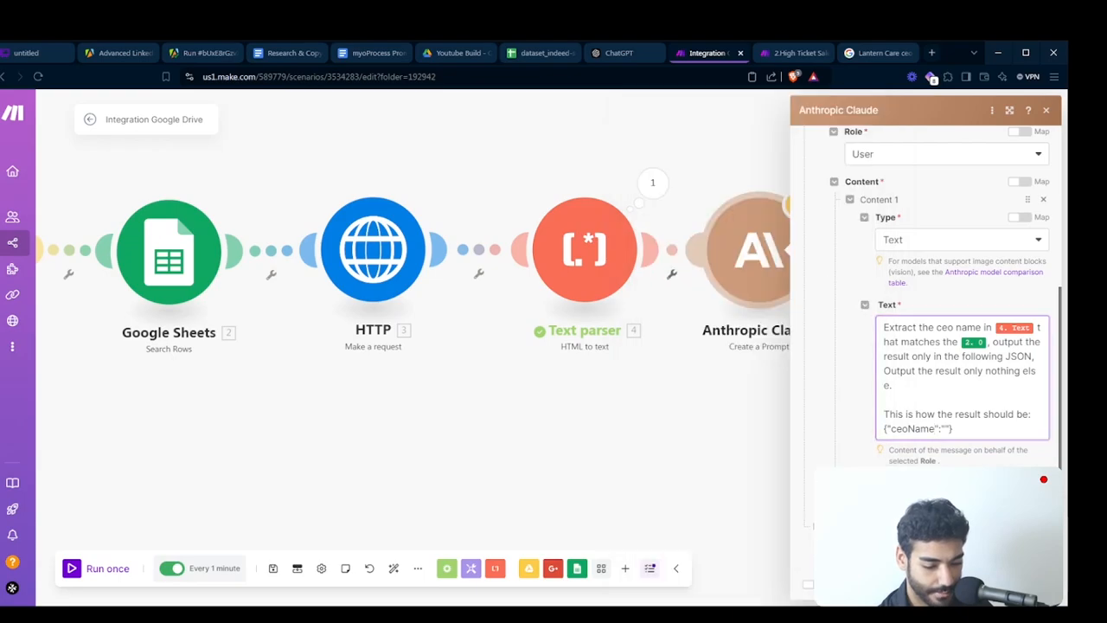
pyautogui.click(945, 293)
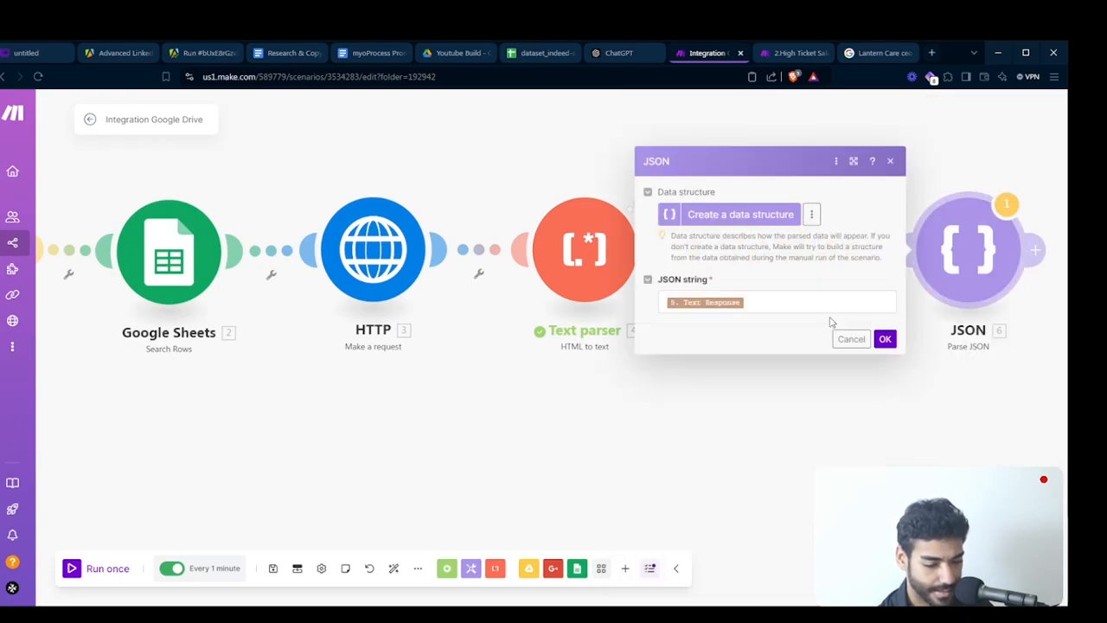
pyautogui.click(885, 339)
# - Unlink the HTTP module from Google Sheets and make HTTP the scenario's starting module
pyautogui.moveTo(730, 386); pyautogui.dragTo(637, 363)
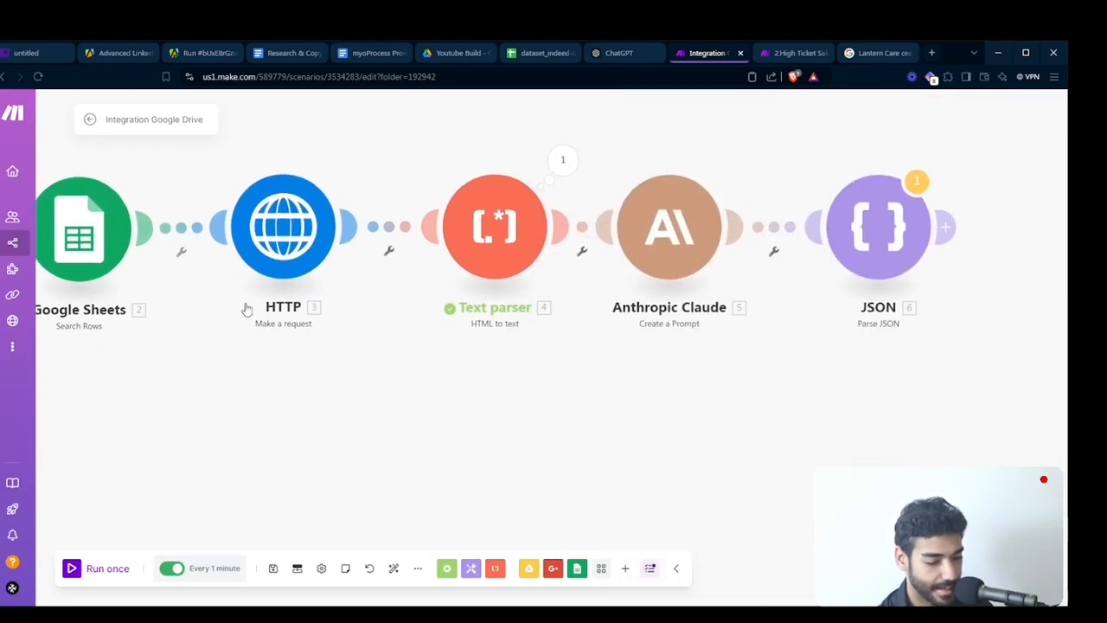
pyautogui.scroll(-5, 304, 354)
pyautogui.moveTo(304, 353); pyautogui.dragTo(358, 373)
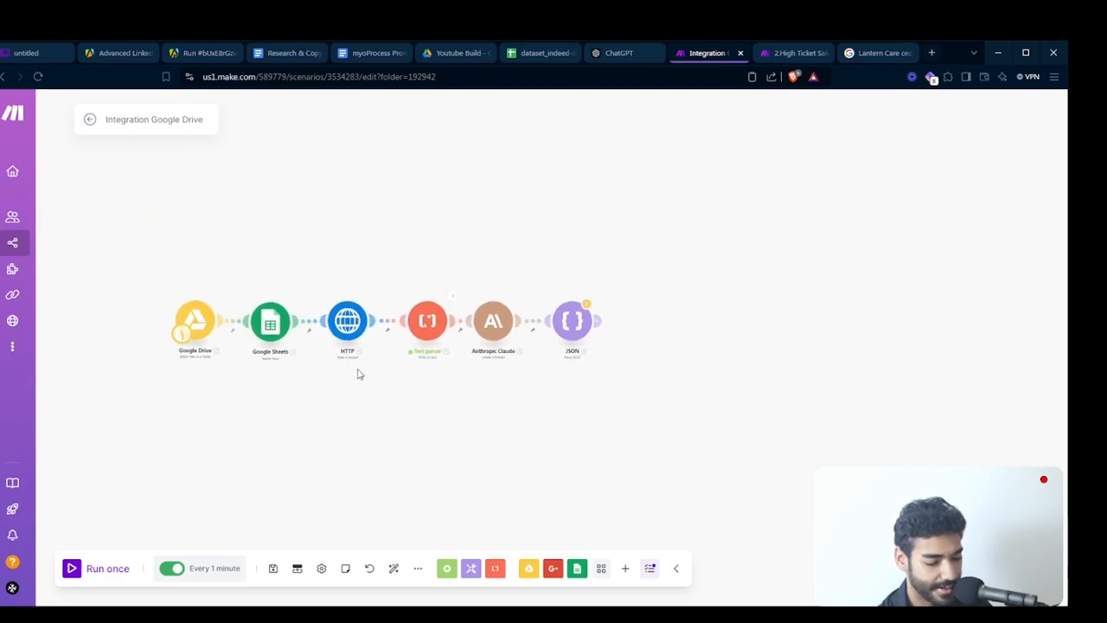
pyautogui.click(307, 330)
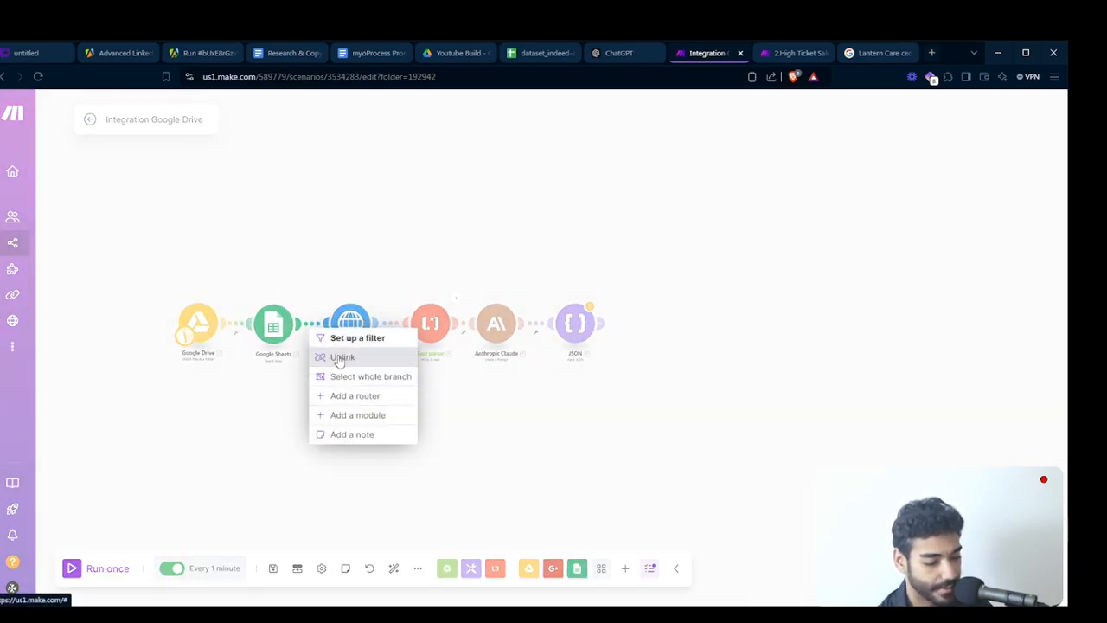
pyautogui.click(339, 356)
pyautogui.moveTo(355, 414); pyautogui.dragTo(339, 337)
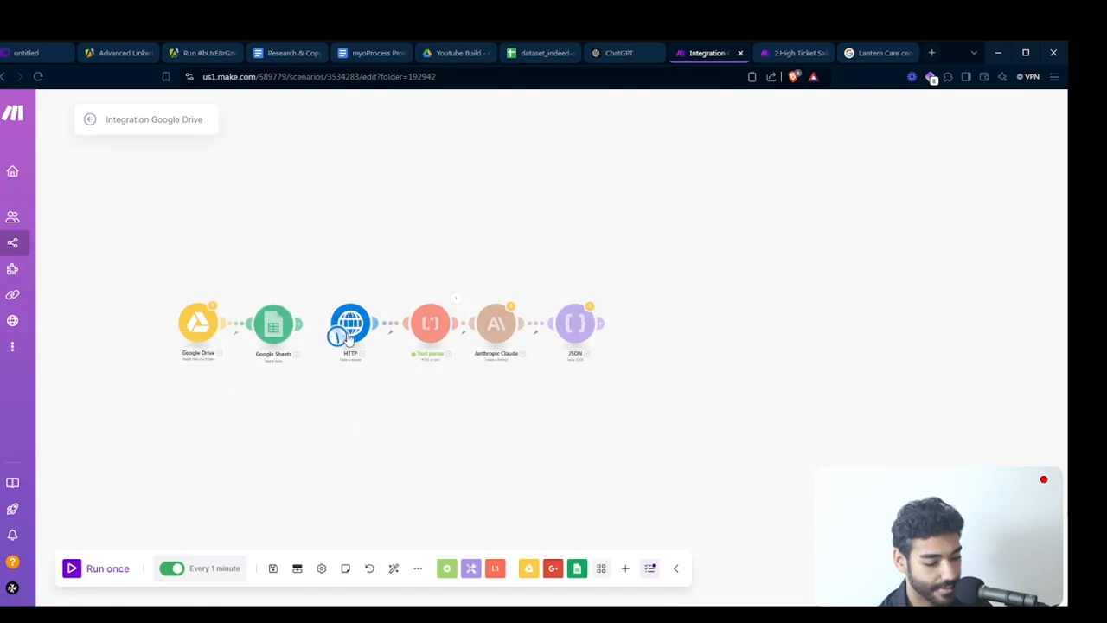
# - Try to run the scenario once from the HTTP module, proceeding despite the warnings
pyautogui.click(109, 568)
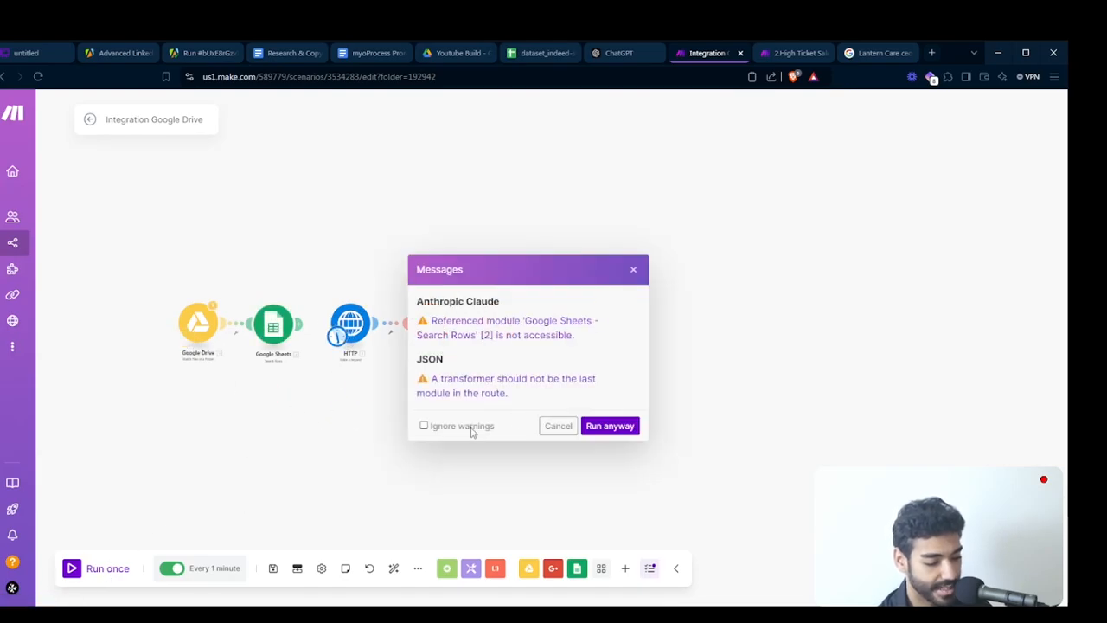
pyautogui.click(599, 428)
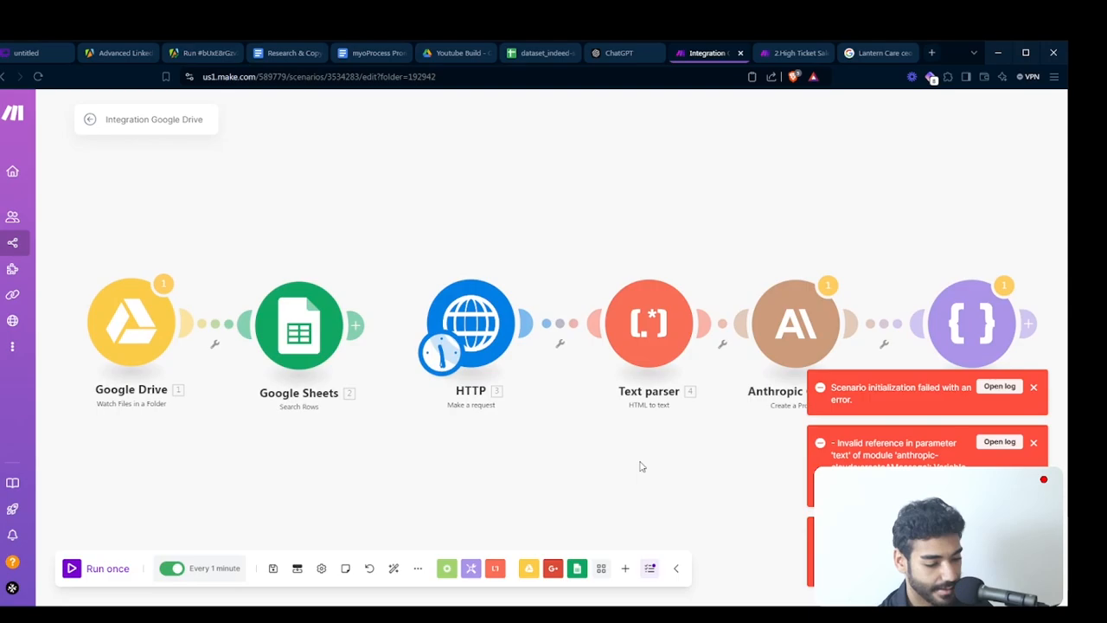
# - In the Claude prompt, replace the Google Sheets column 0 variable with "company name Lantern Care" and save the module
pyautogui.moveTo(642, 468); pyautogui.dragTo(455, 415)
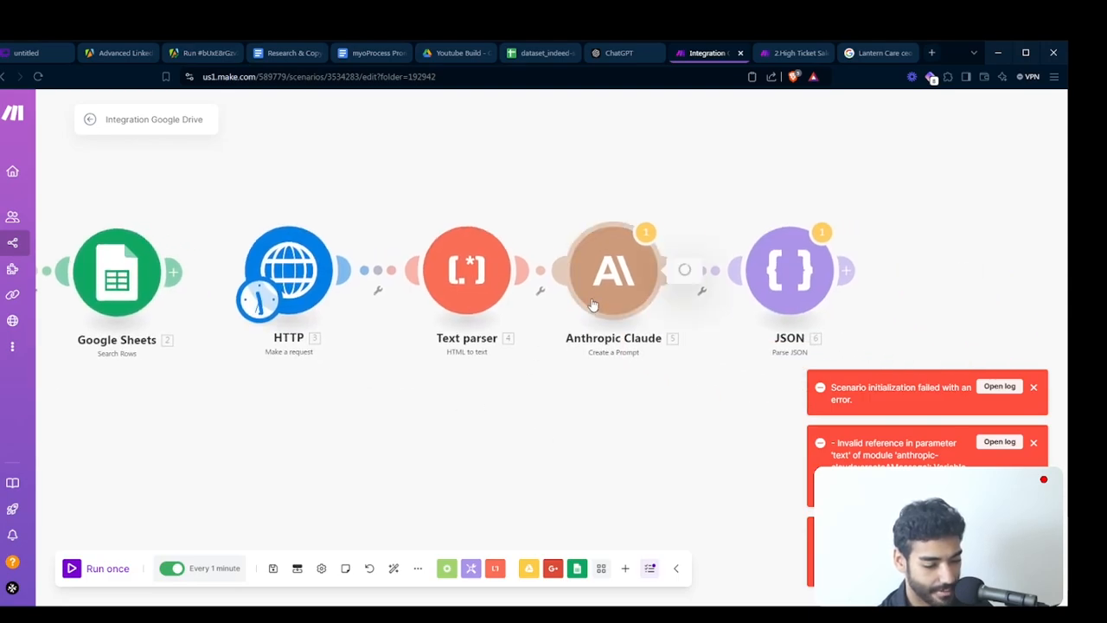
pyautogui.click(593, 304)
pyautogui.scroll(-3, 739, 447)
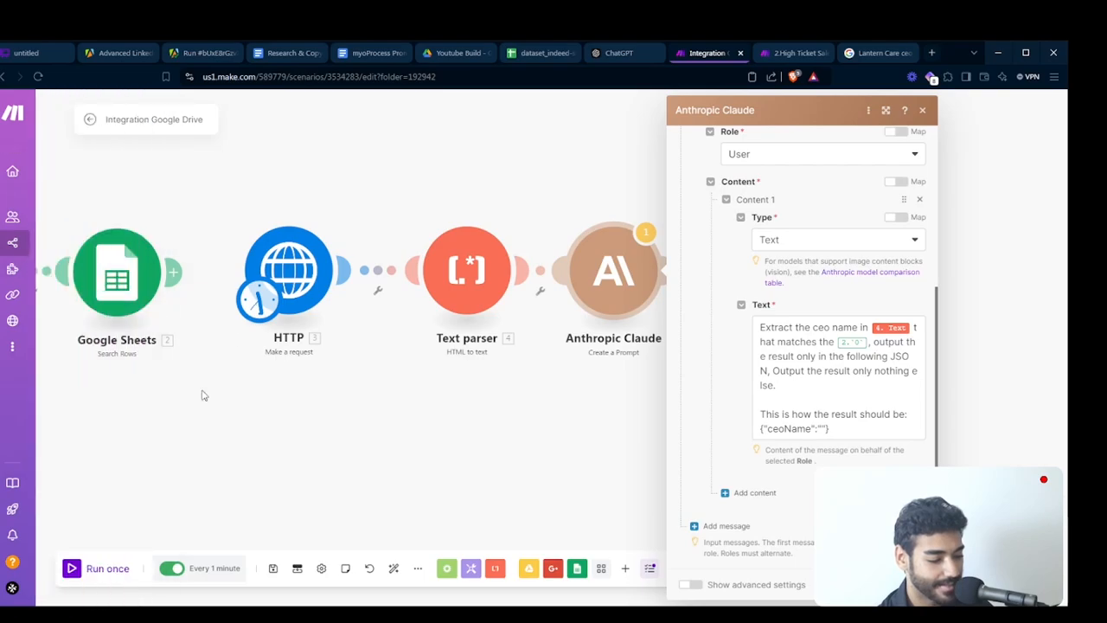
pyautogui.click(870, 342)
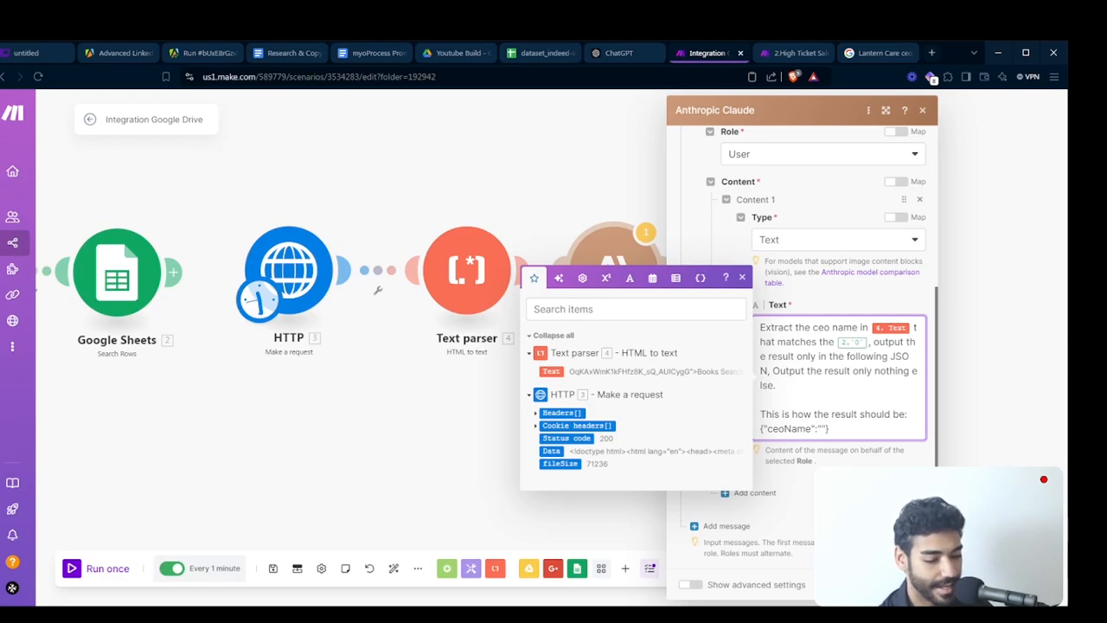
pyautogui.press('BackSpace')
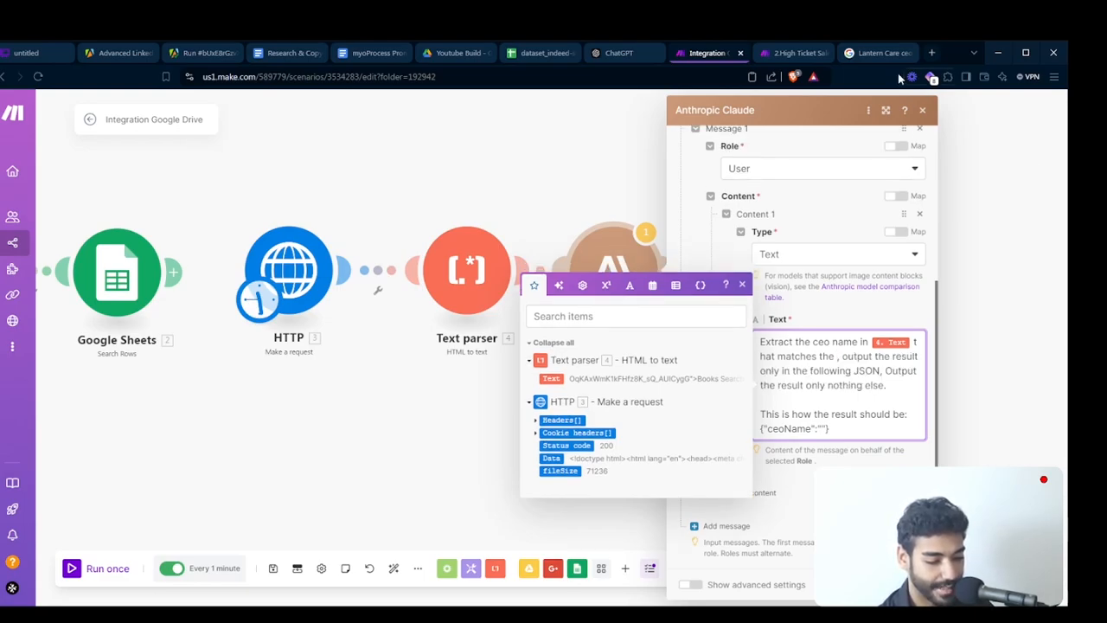
pyautogui.write('L')
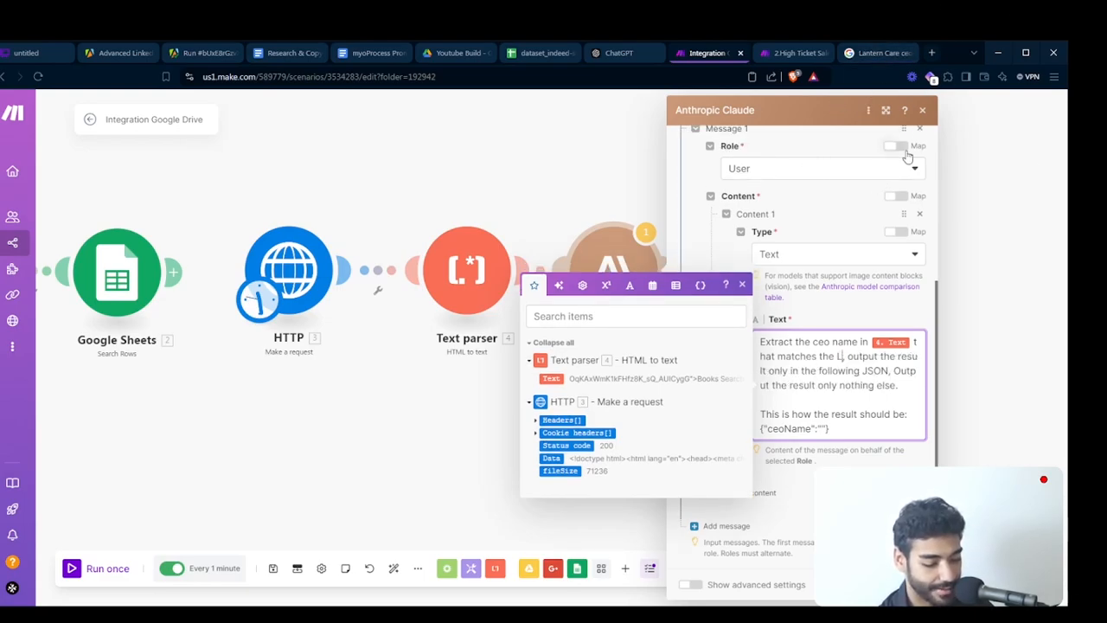
pyautogui.write('antern Care,')
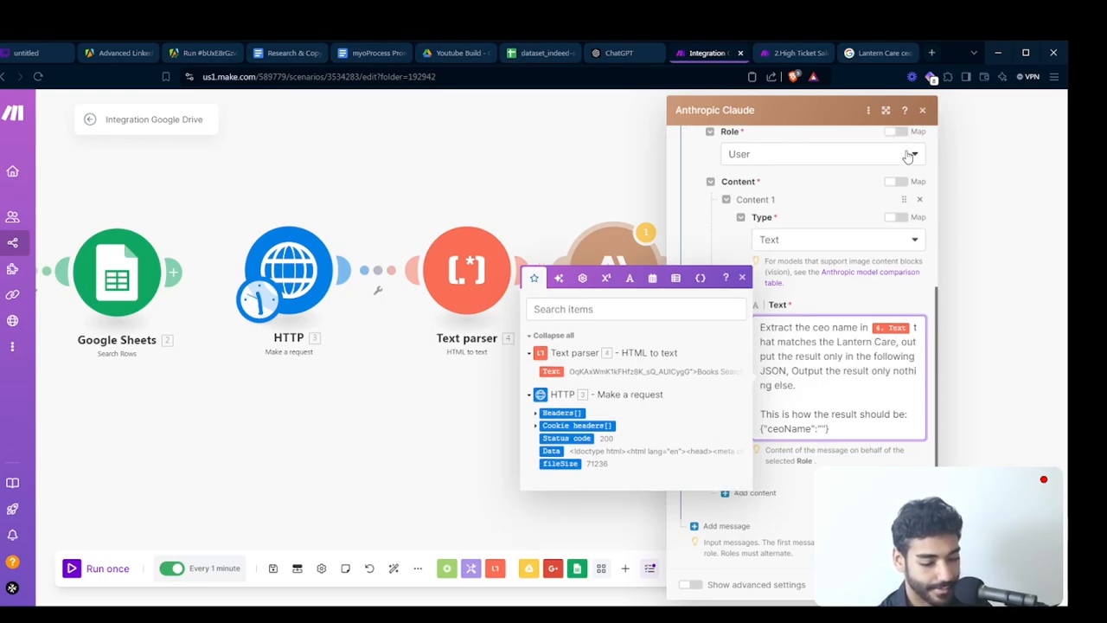
pyautogui.doubleClick(829, 341)
pyautogui.write('the compa')
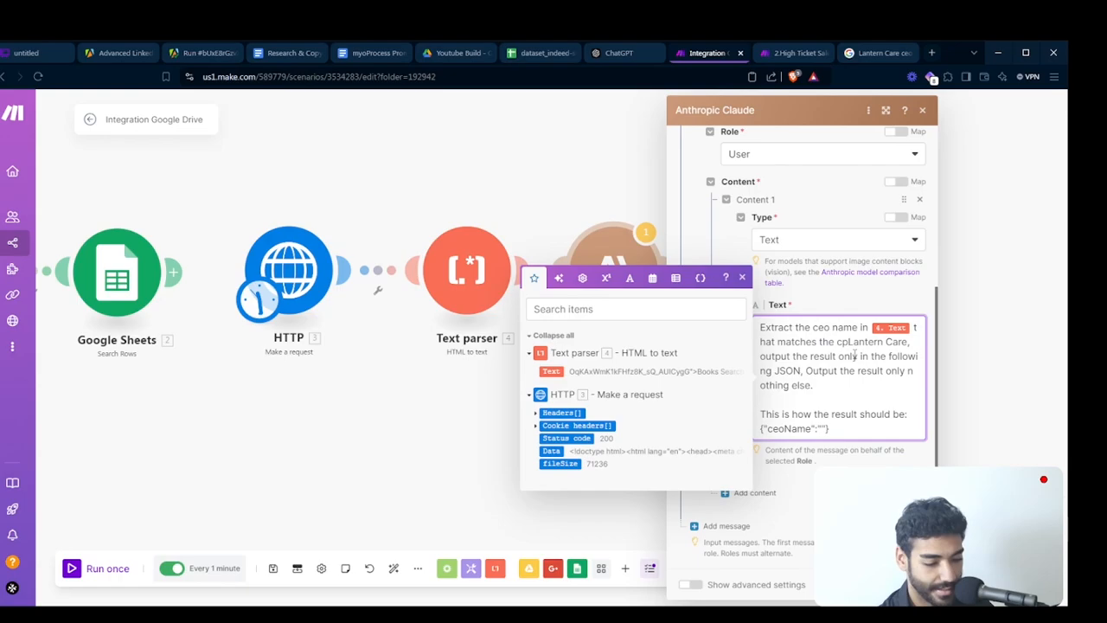
pyautogui.write('ny name')
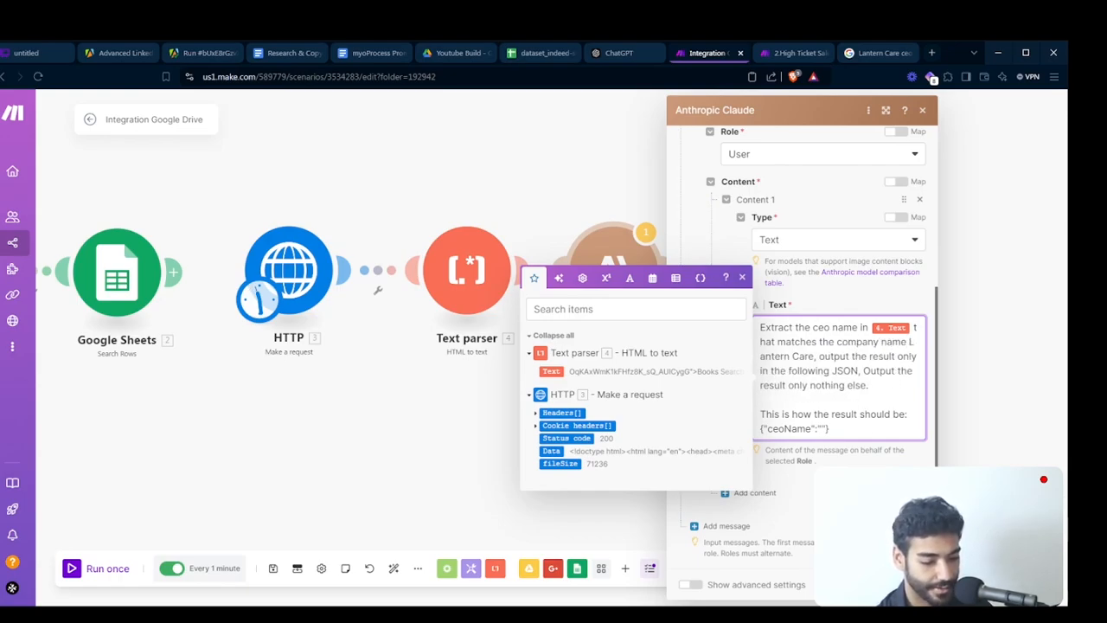
pyautogui.press('Escape')
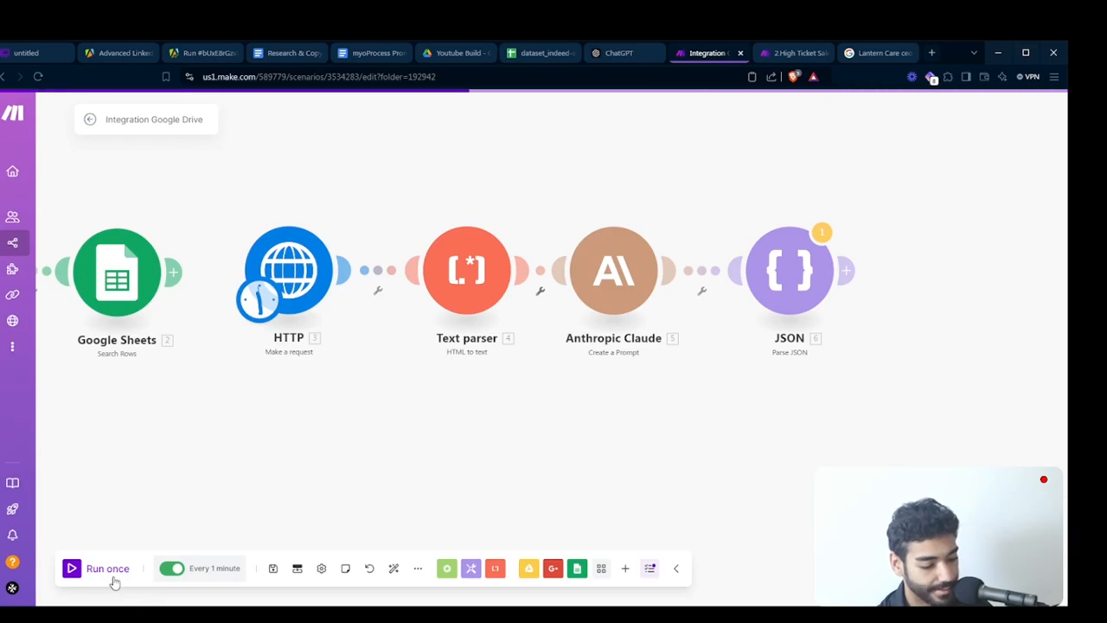
# - Run the scenario once and compare the JSON module's ceoName output with the Lantern Care Google search result
pyautogui.click(108, 571)
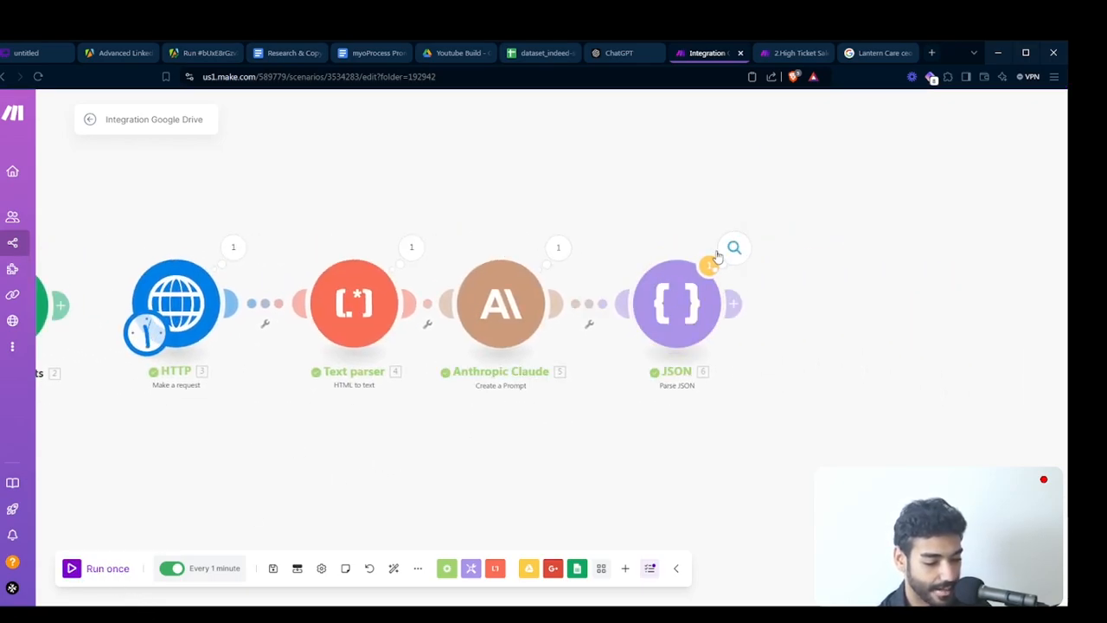
pyautogui.click(733, 248)
pyautogui.moveTo(843, 299); pyautogui.dragTo(902, 301)
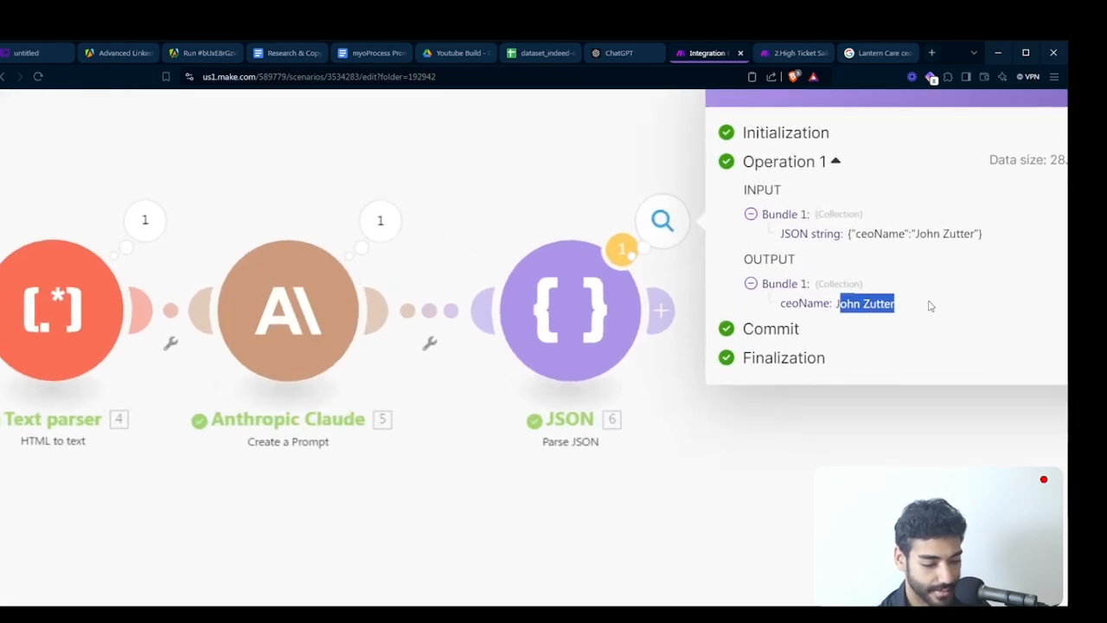
pyautogui.click(870, 52)
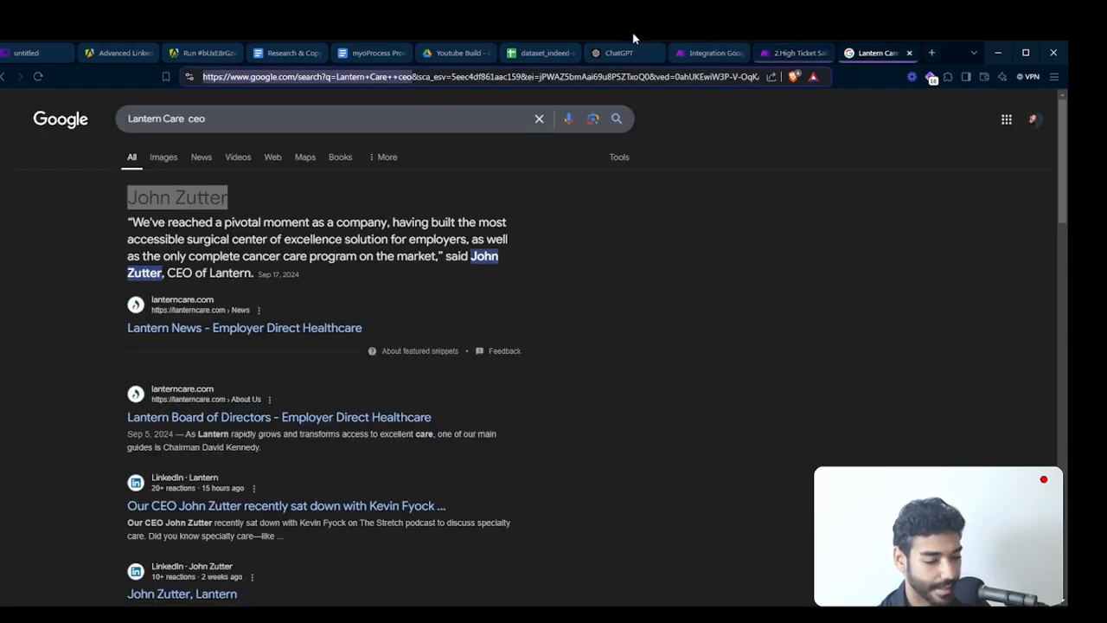
pyautogui.click(712, 55)
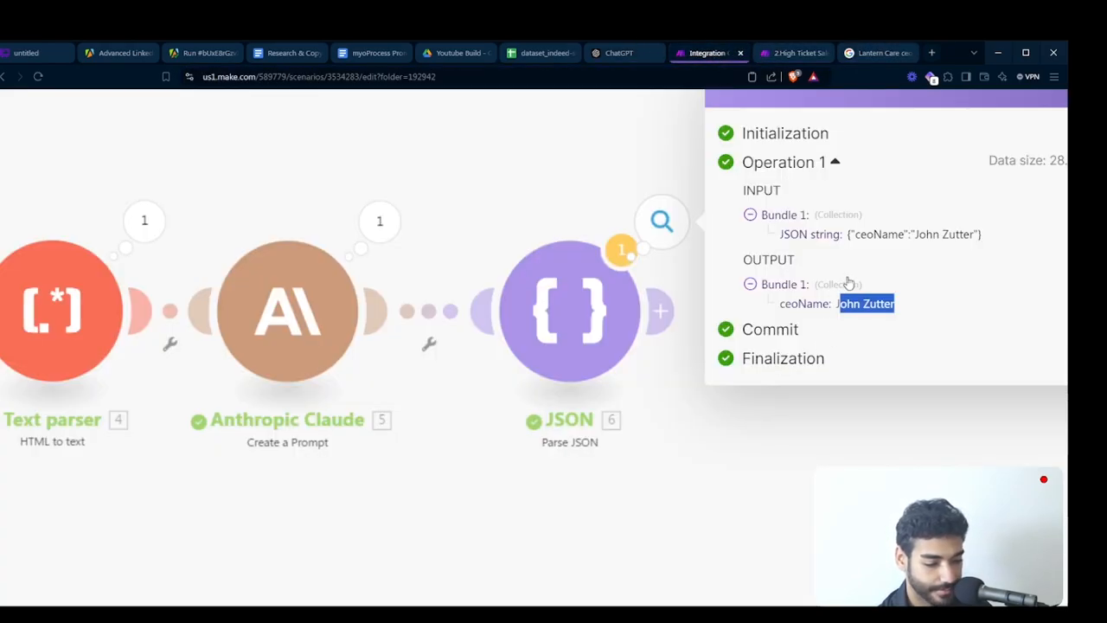
pyautogui.click(764, 383)
# - Adjust the spacing of the Anthropic Claude and JSON modules along the chain
pyautogui.moveTo(663, 325)
pyautogui.mouseDown()
pyautogui.moveTo(678, 328)
pyautogui.moveTo(669, 328)
pyautogui.mouseUp()
pyautogui.moveTo(514, 308); pyautogui.dragTo(539, 308)
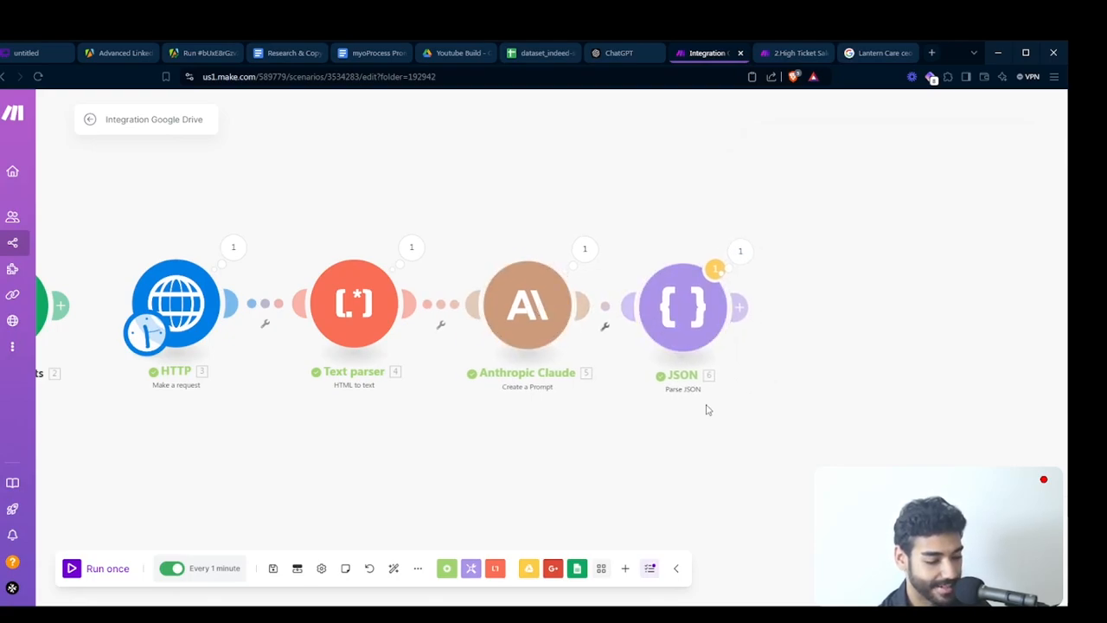
pyautogui.moveTo(708, 410); pyautogui.dragTo(702, 424)
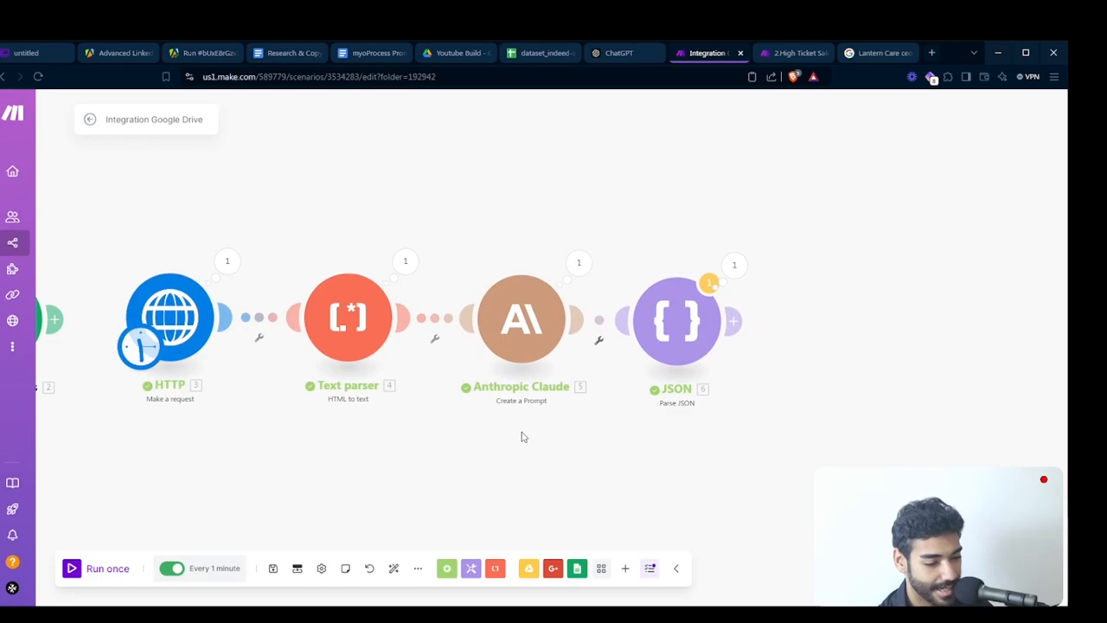
# - Switch to the Indeed dataset in Google Sheets and widen the companyInfo/url column to fit its website addresses
pyautogui.click(544, 50)
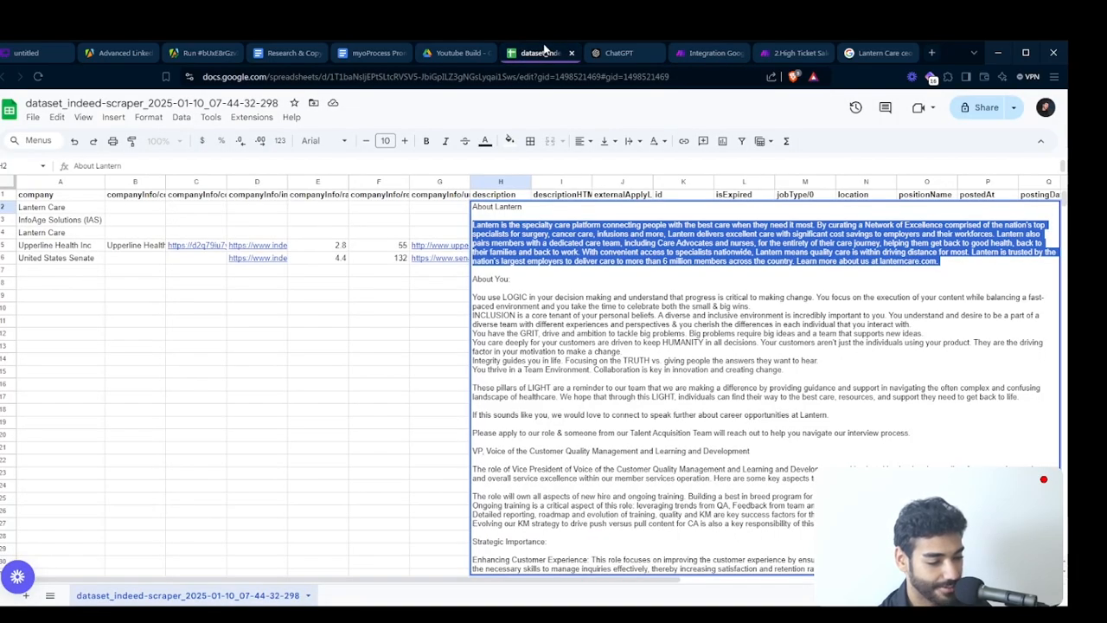
pyautogui.click(249, 247)
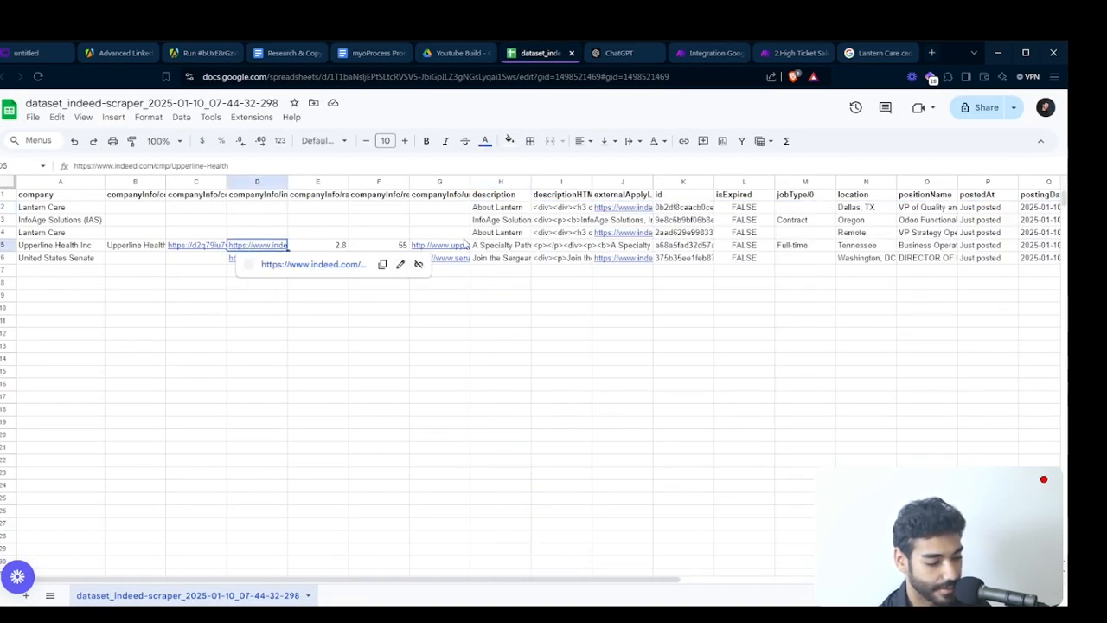
pyautogui.click(440, 245)
pyautogui.scroll(3, 439, 244)
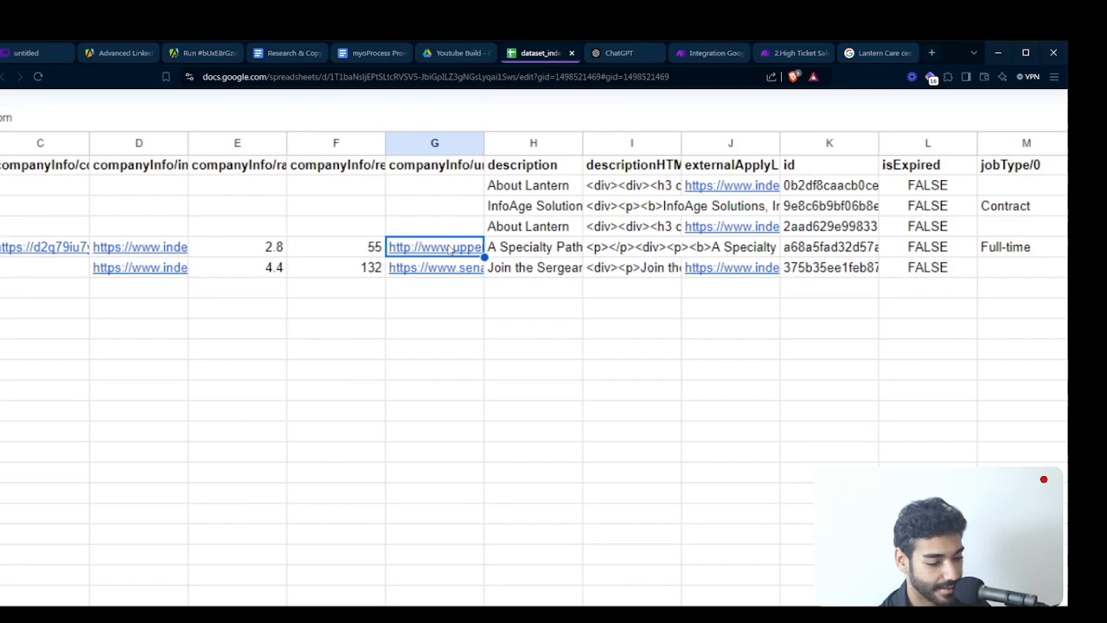
pyautogui.doubleClick(485, 143)
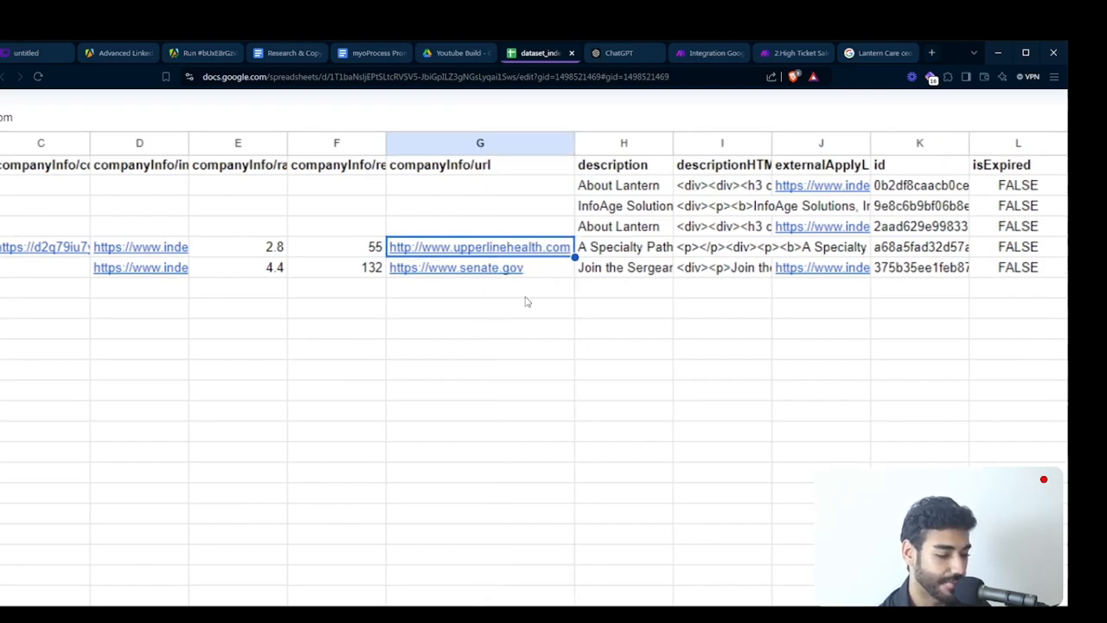
pyautogui.scroll(-3, 525, 301)
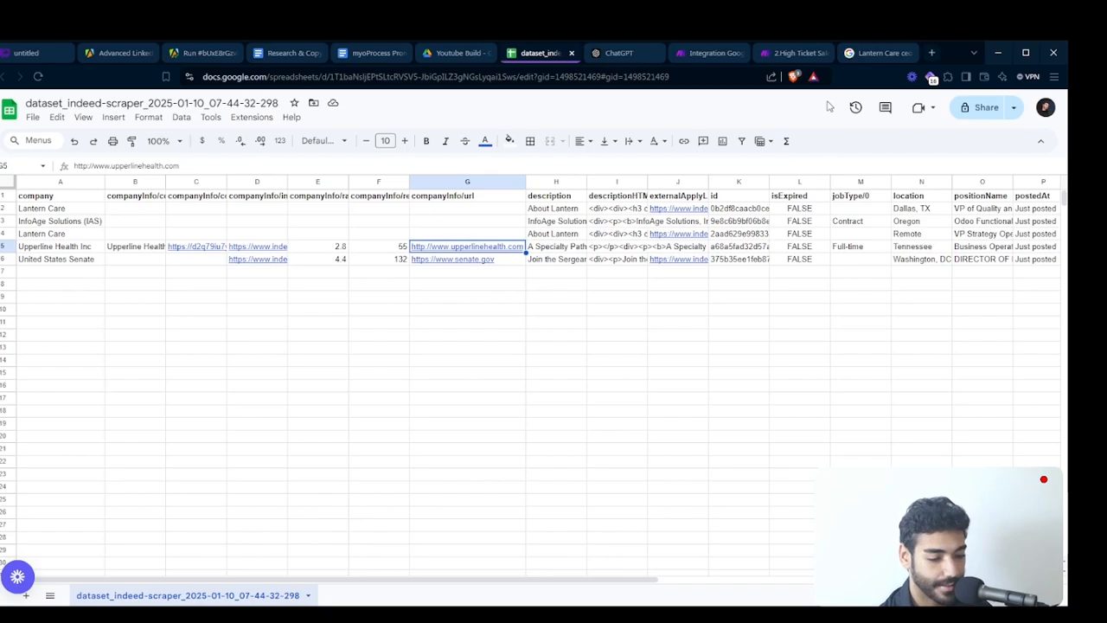
# - Return to the Make scenario, auto-align its modules, and move the Google Drive and Google Sheets pair away from the HTTP chain
pyautogui.click(707, 52)
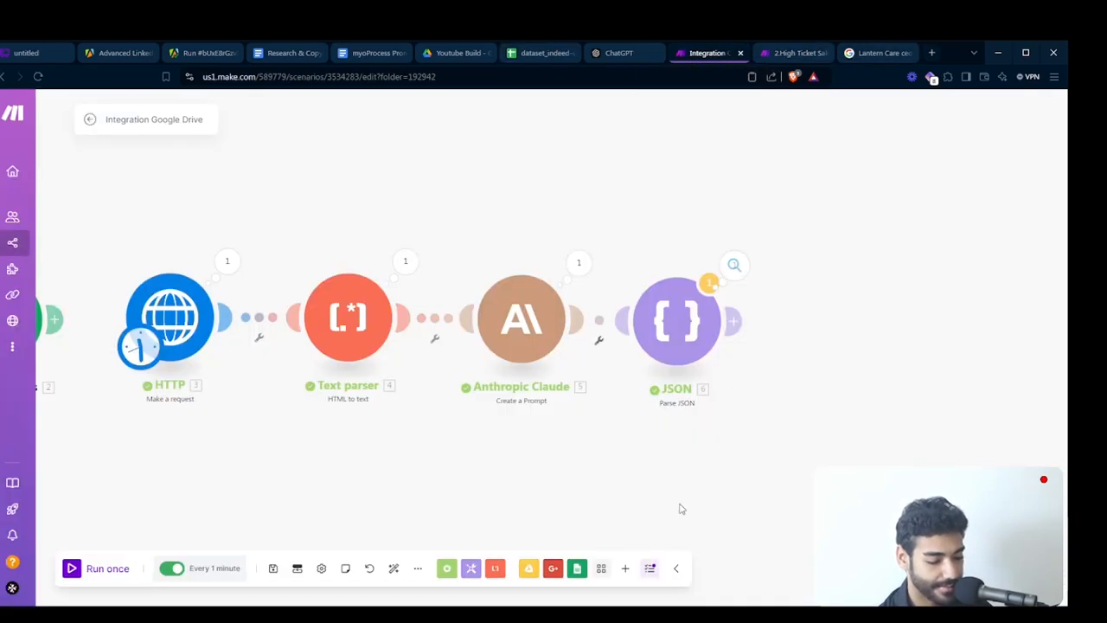
pyautogui.click(392, 569)
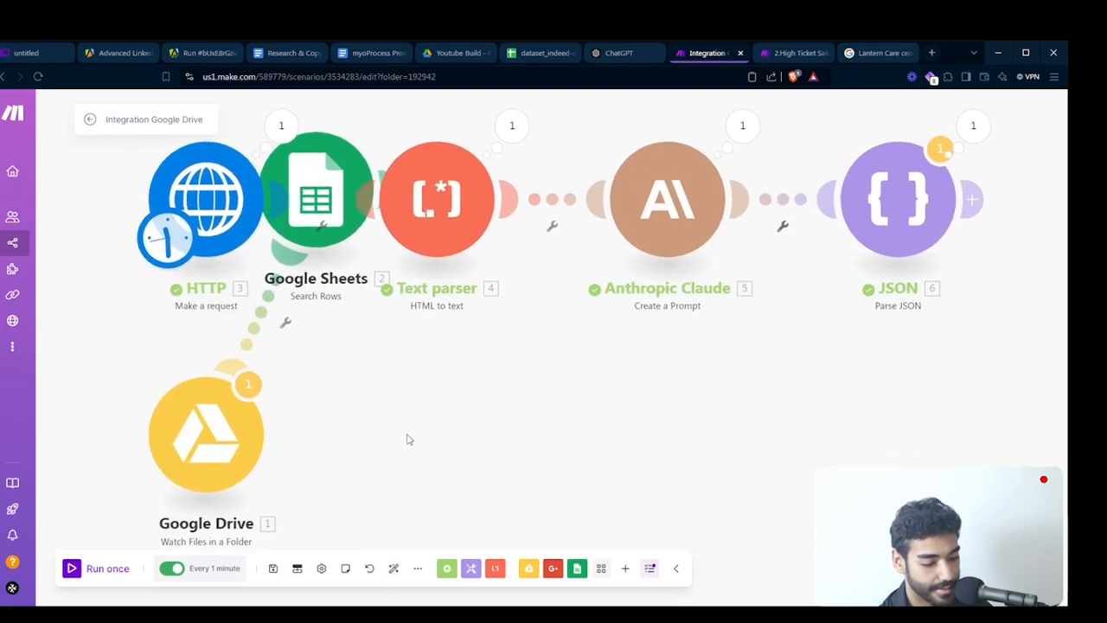
pyautogui.moveTo(407, 441); pyautogui.dragTo(525, 509)
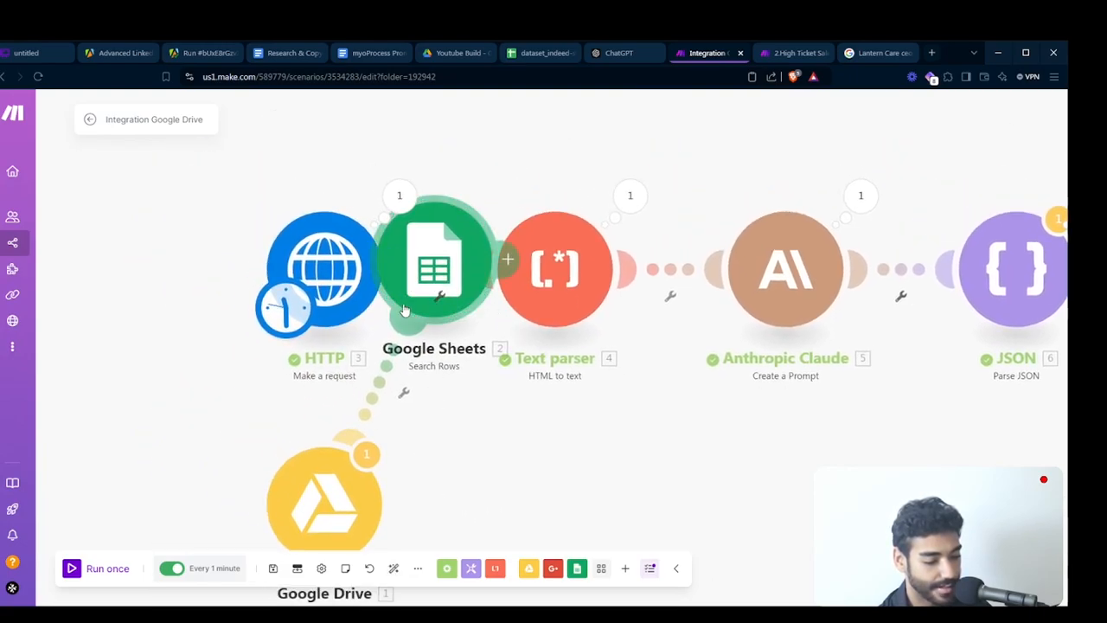
pyautogui.moveTo(406, 310); pyautogui.dragTo(492, 568)
pyautogui.moveTo(230, 441); pyautogui.dragTo(666, 564)
pyautogui.scroll(-5, 555, 498)
pyautogui.moveTo(554, 497); pyautogui.dragTo(396, 357)
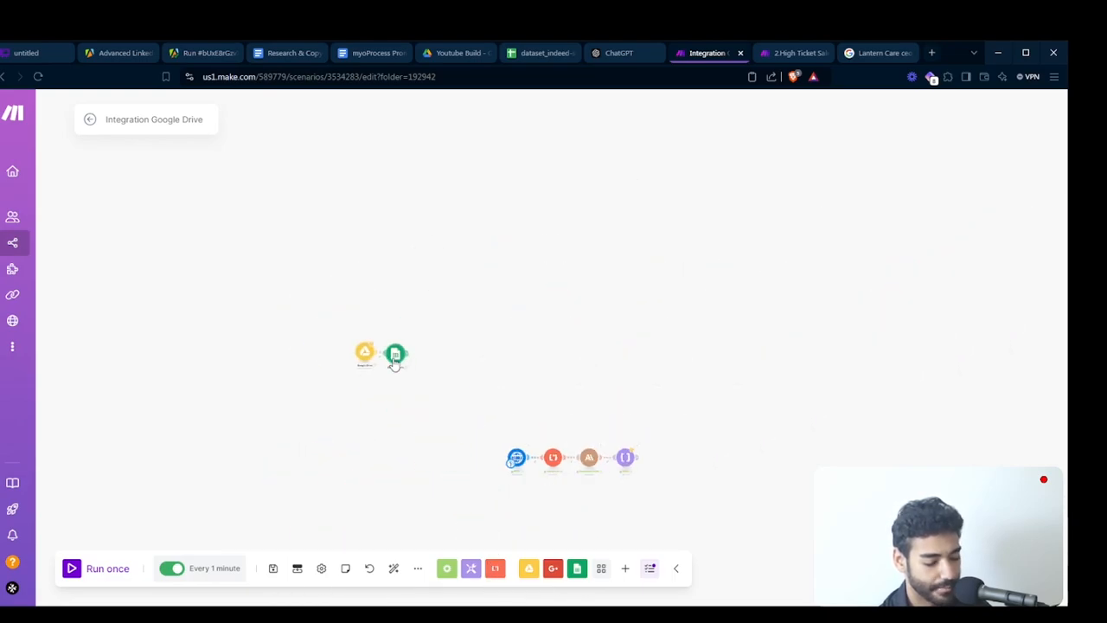
pyautogui.scroll(5, 583, 409)
pyautogui.moveTo(531, 286); pyautogui.dragTo(434, 70)
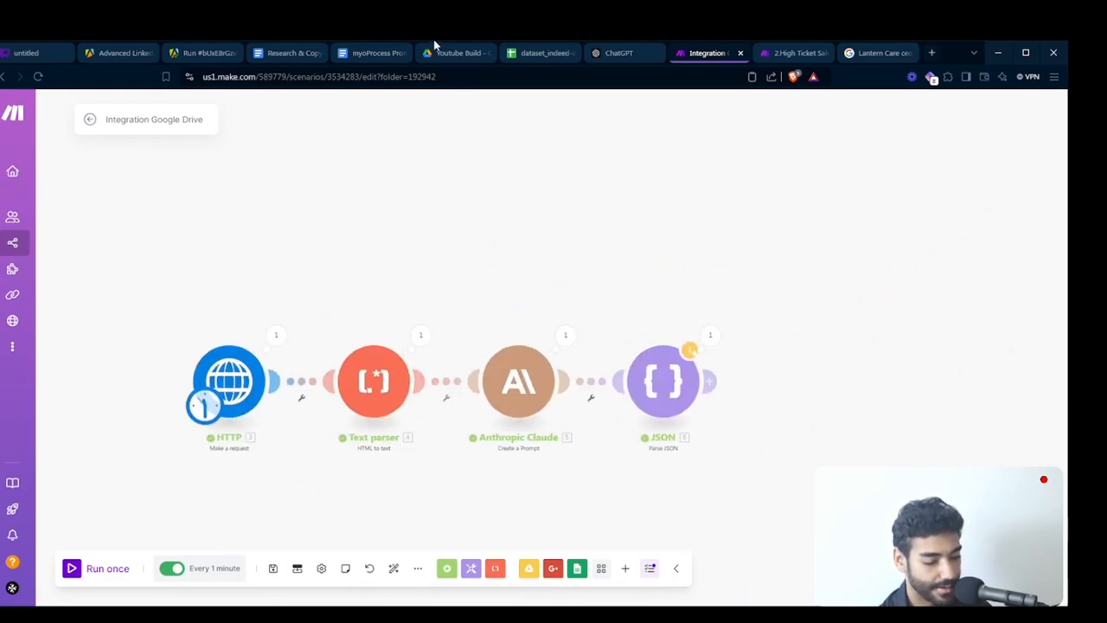
pyautogui.moveTo(511, 262); pyautogui.dragTo(482, 218)
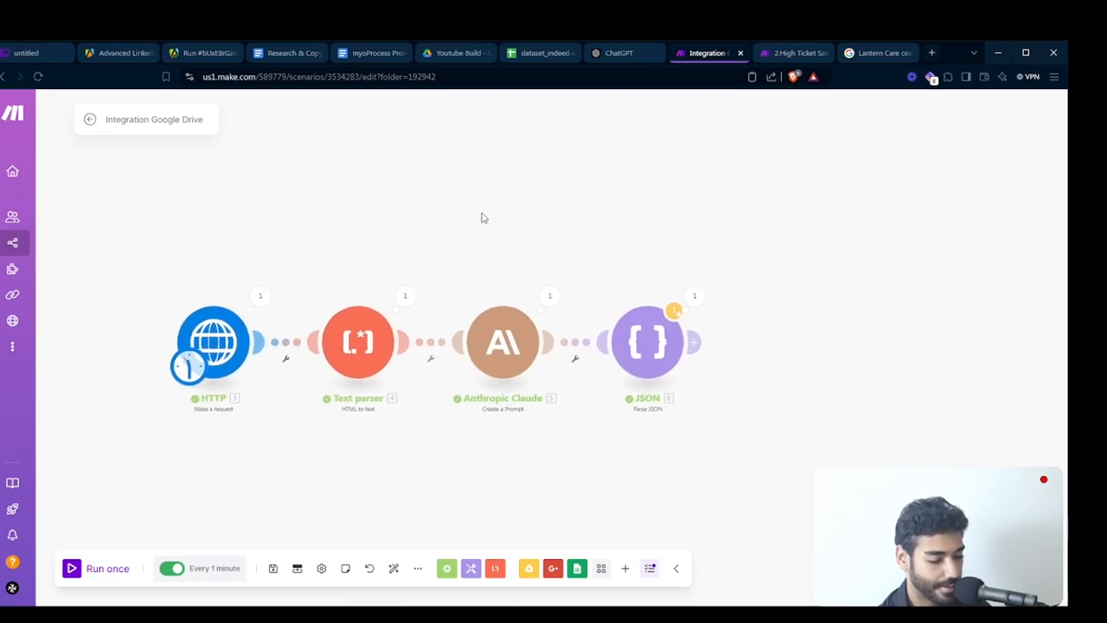
# - Add a Flow Control Router after the JSON module and branch it into two empty routes
pyautogui.click(448, 570)
pyautogui.write('rou')
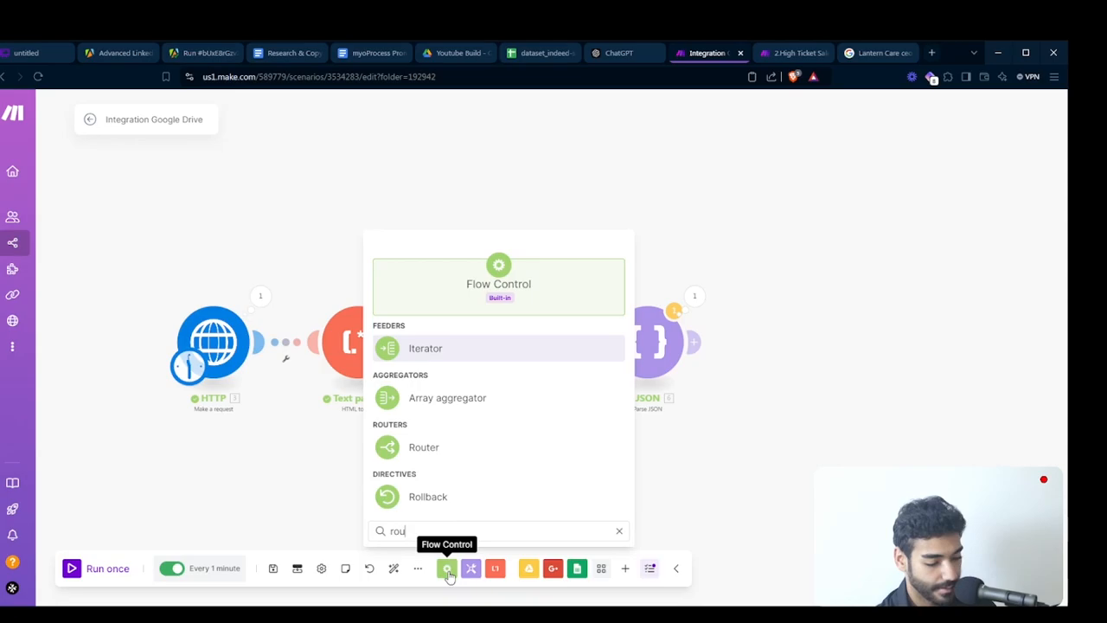
pyautogui.click(452, 349)
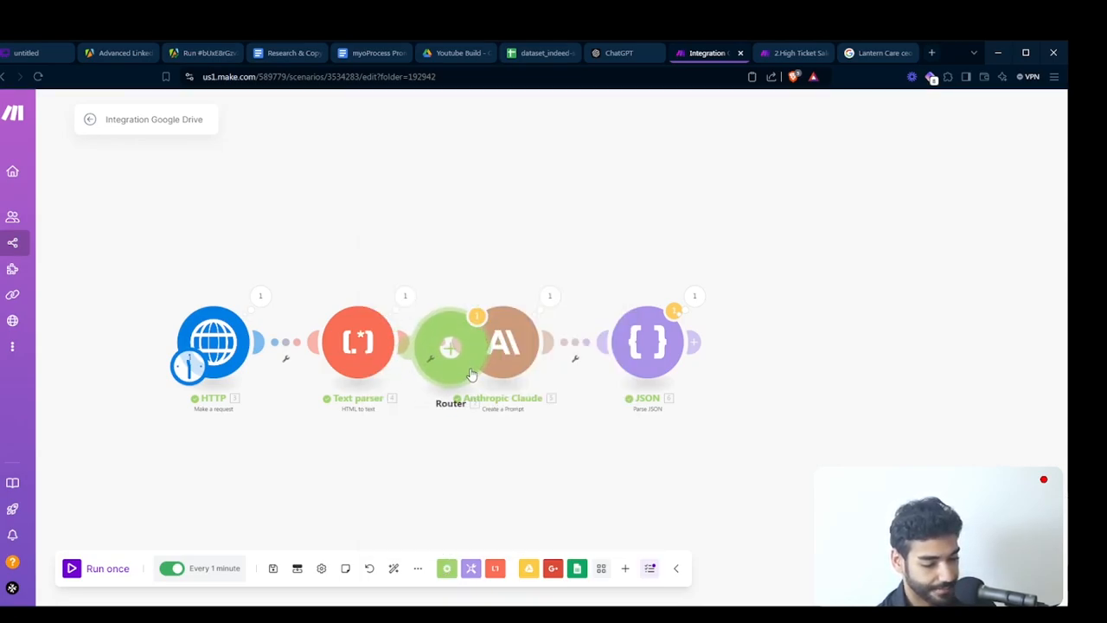
pyautogui.moveTo(862, 368); pyautogui.dragTo(815, 371)
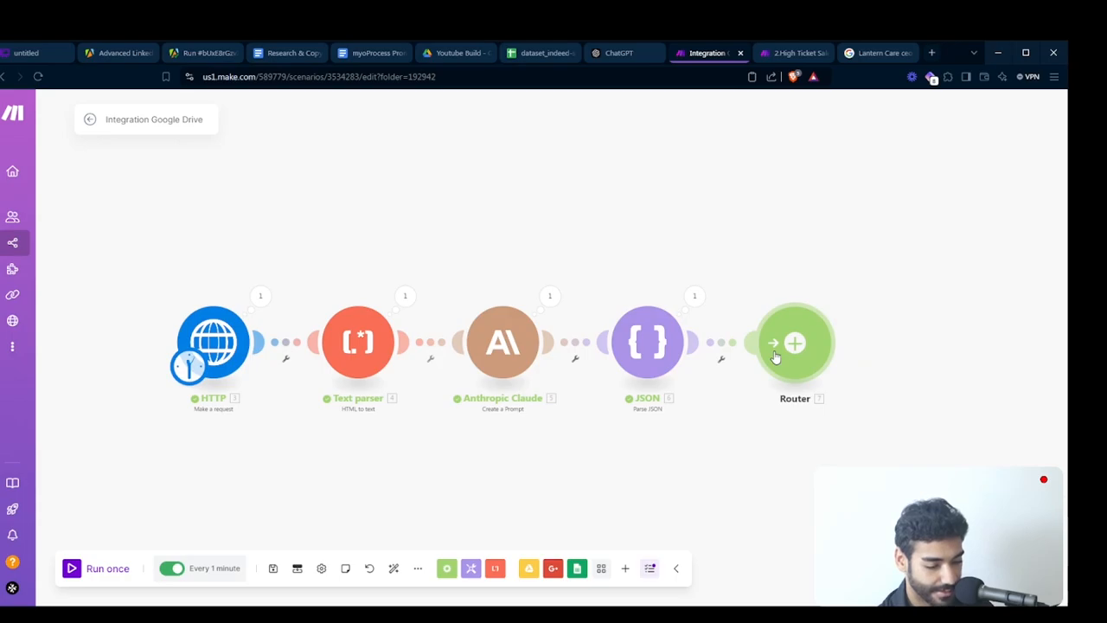
pyautogui.click(776, 356)
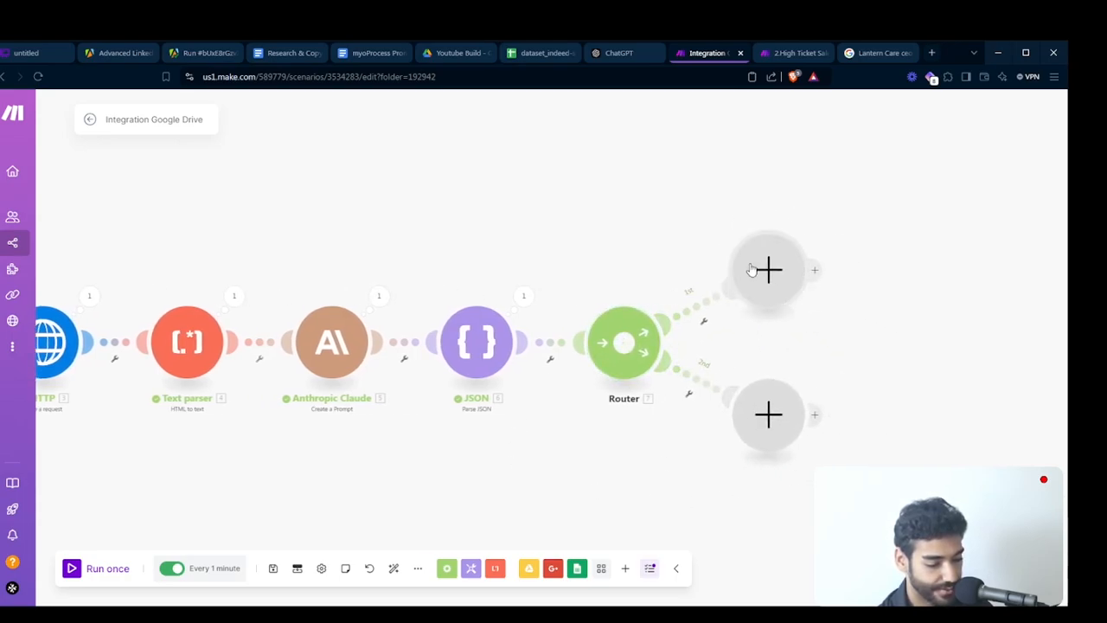
# - Set up a filter labelled "Domain exists" on the router's first route, leaving its condition empty
pyautogui.click(701, 301)
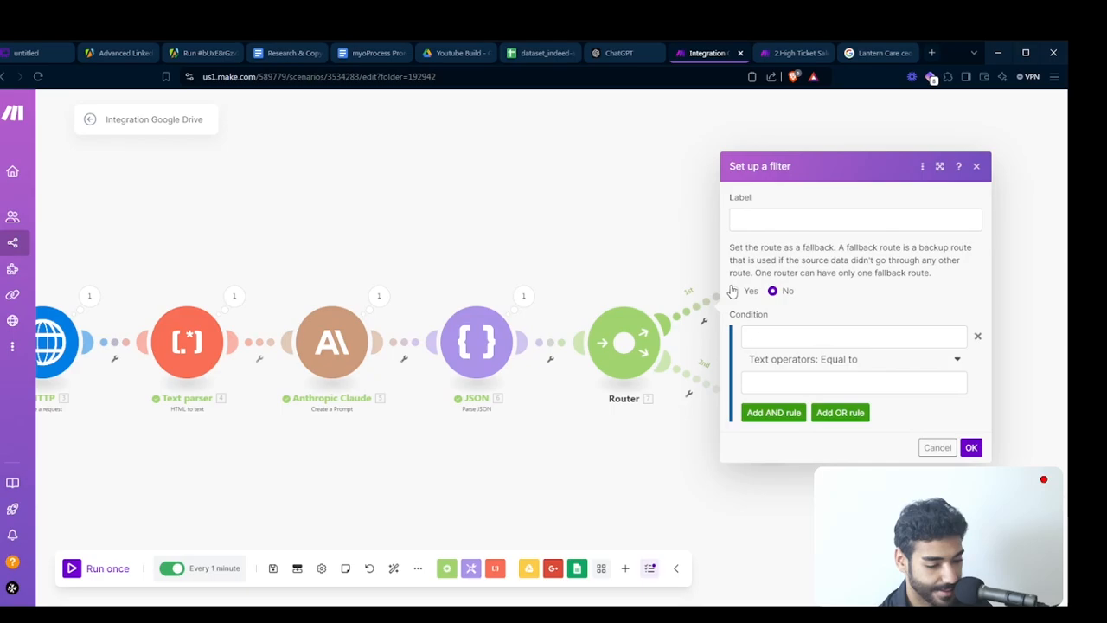
pyautogui.click(789, 224)
pyautogui.write('Domain exists')
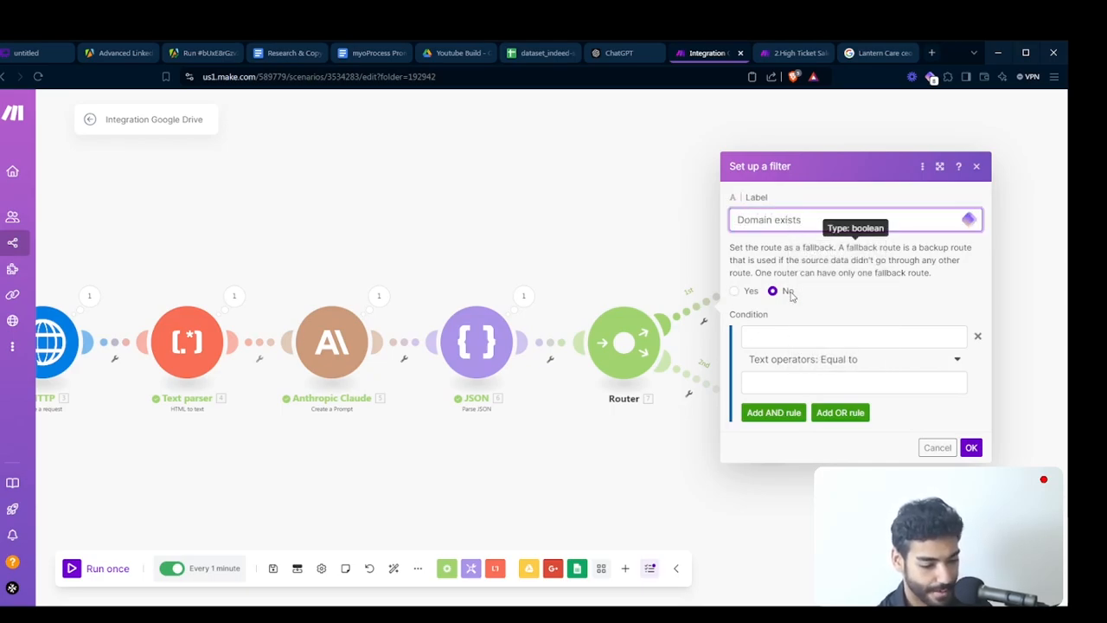
pyautogui.click(783, 338)
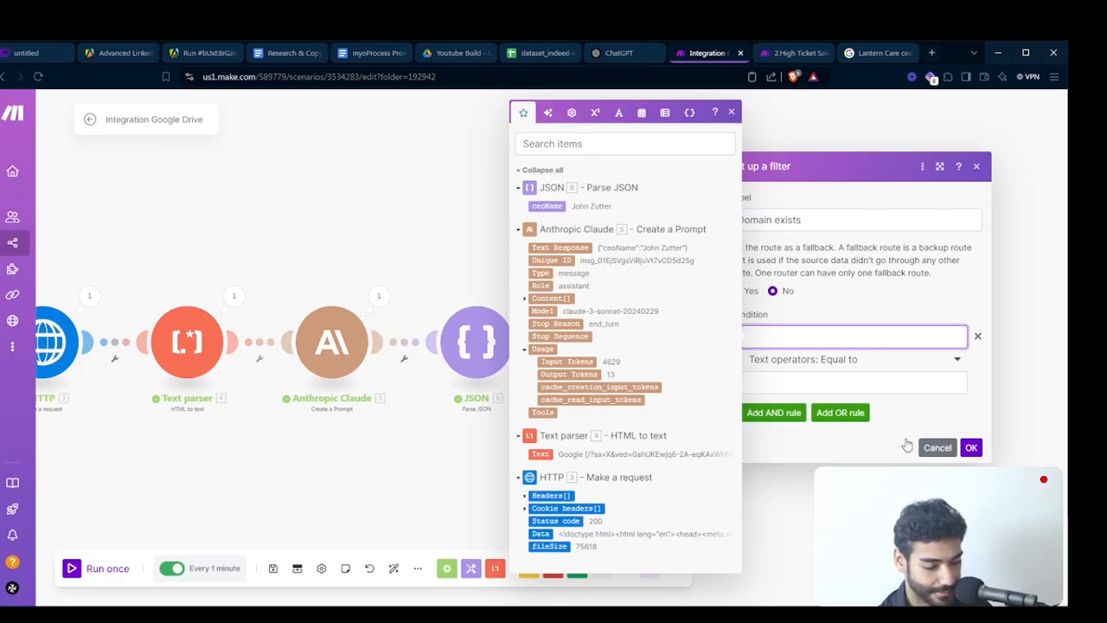
pyautogui.click(971, 447)
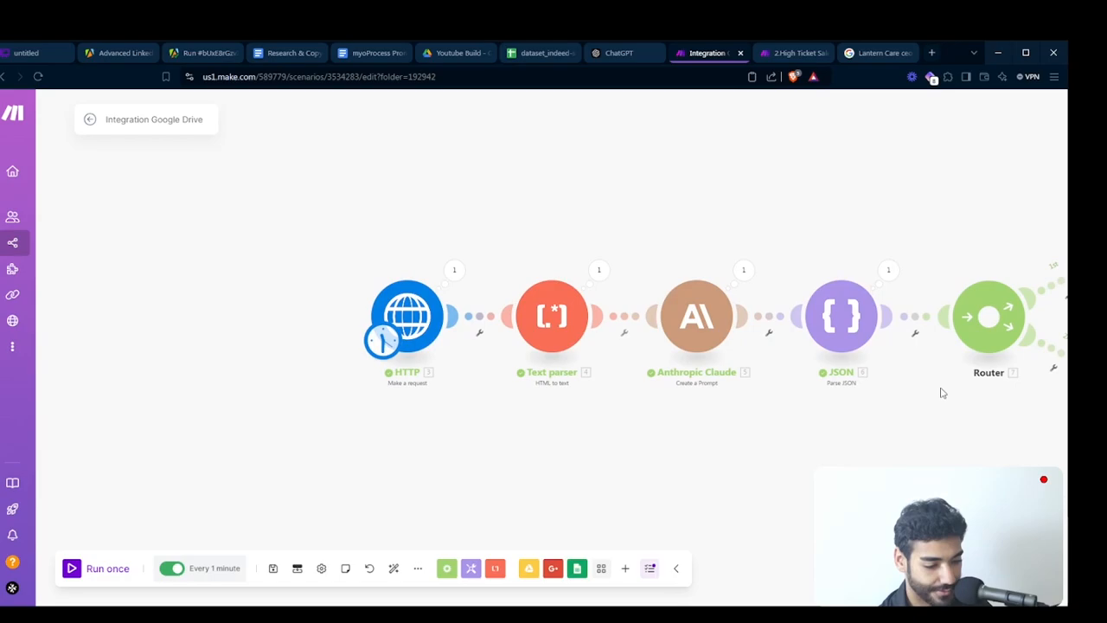
pyautogui.scroll(-5, 941, 390)
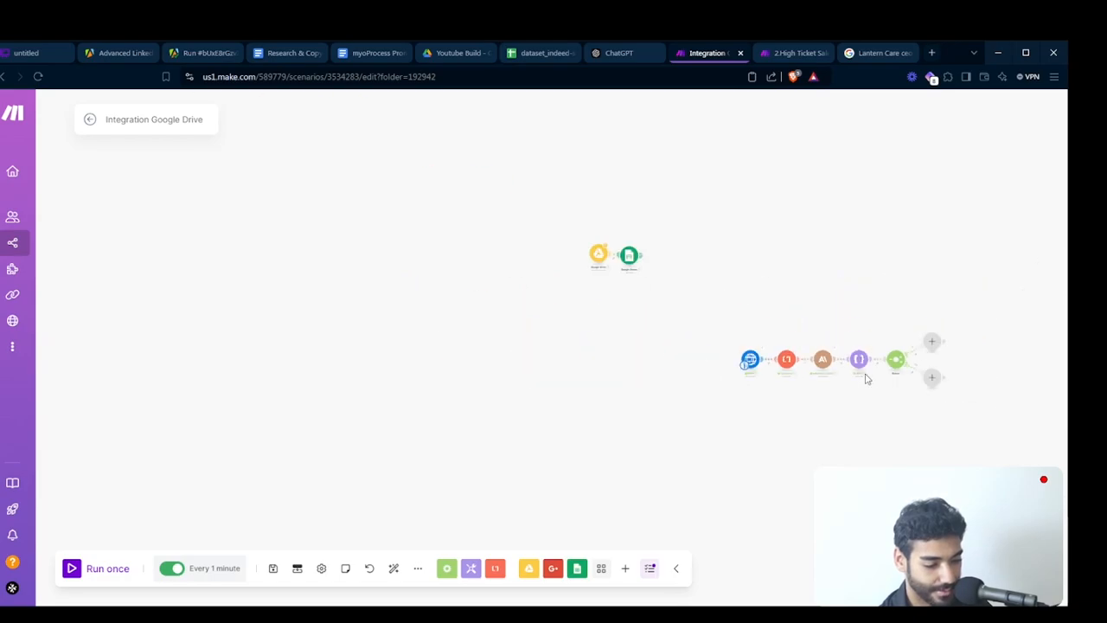
# - Detach the Google Sheets Search Rows module from Google Drive and connect it to the start of the HTTP chain
pyautogui.rightClick(628, 257)
pyautogui.click(574, 281)
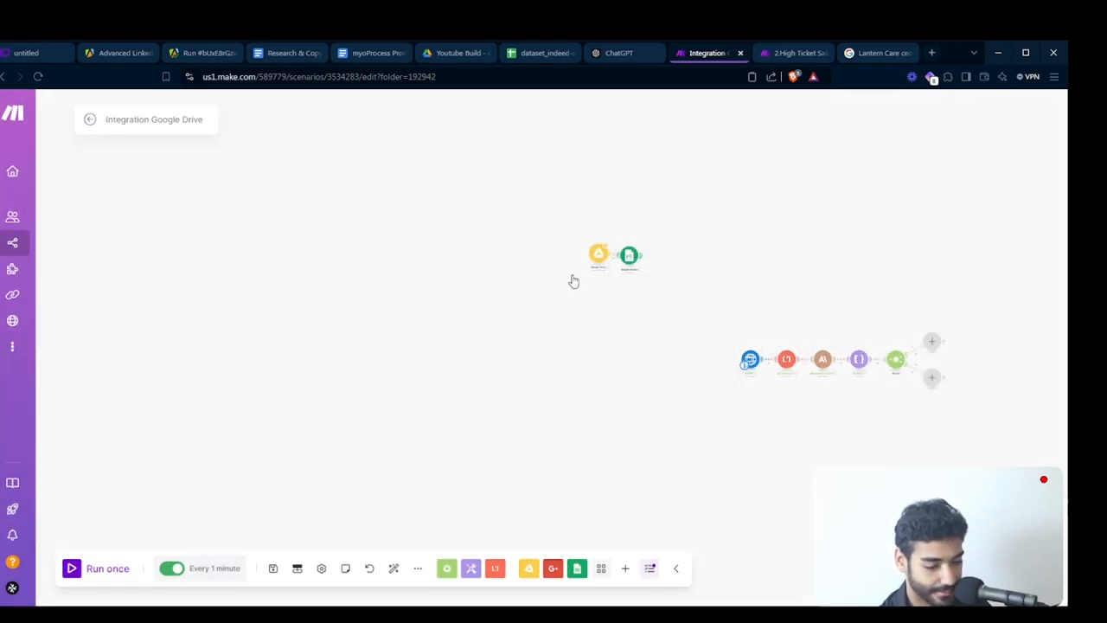
pyautogui.rightClick(617, 259)
pyautogui.click(632, 285)
pyautogui.moveTo(630, 259); pyautogui.dragTo(716, 358)
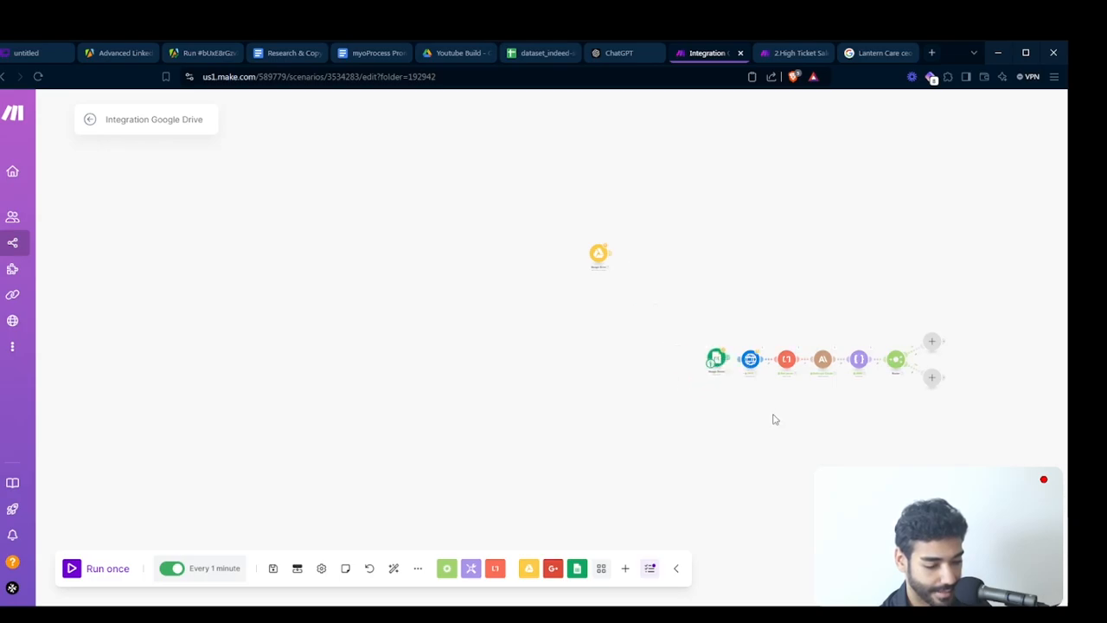
pyautogui.scroll(5, 771, 418)
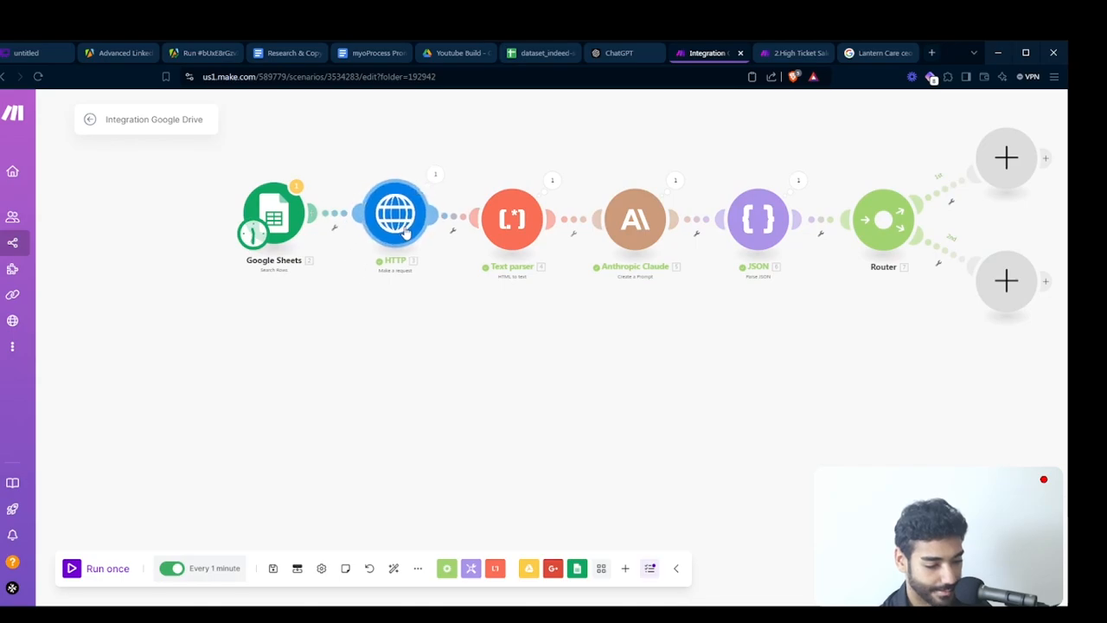
pyautogui.moveTo(526, 346); pyautogui.dragTo(388, 415)
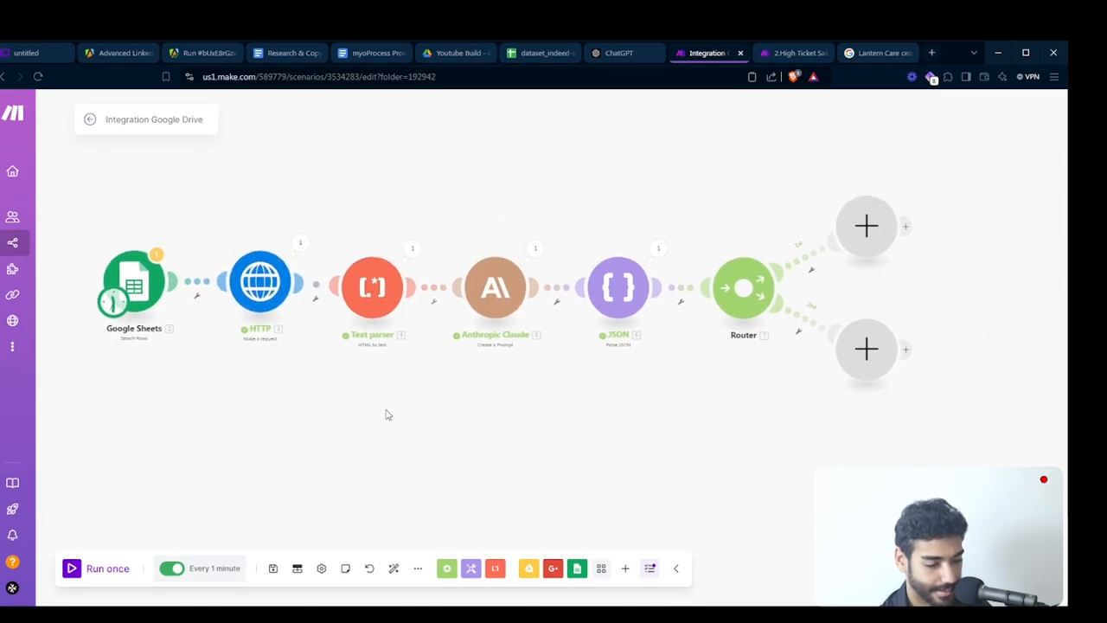
# - Replace the hardcoded company name in the Anthropic Claude prompt with field 0 from Google Sheets Search Rows and save the module
pyautogui.click(478, 302)
pyautogui.scroll(-3, 730, 465)
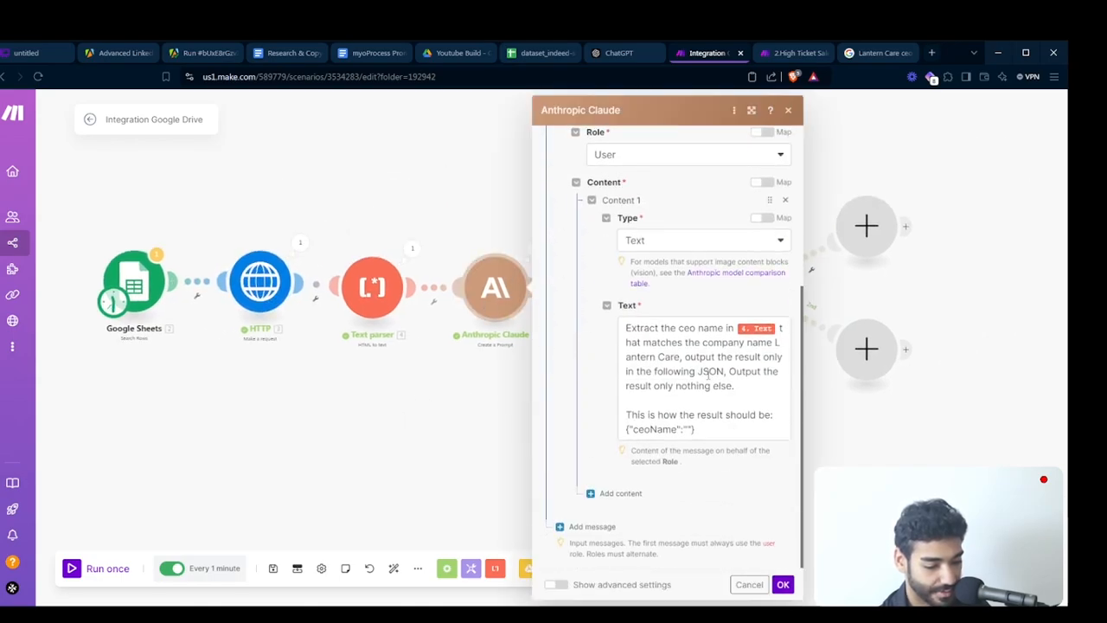
pyautogui.click(667, 349)
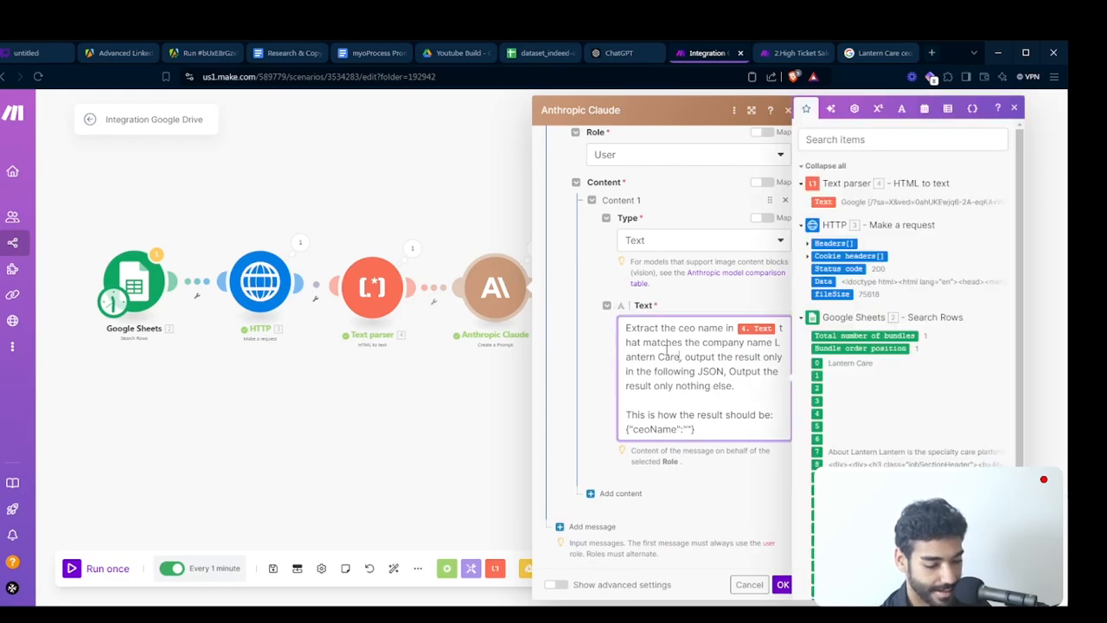
pyautogui.hotkey('shift', 'Left')
pyautogui.hotkey('shift', 'Left')
pyautogui.hotkey('shift', 'Left')
pyautogui.hotkey('shift', 'Left')
pyautogui.hotkey('shift', 'Left')
pyautogui.hotkey('shift', 'Left')
pyautogui.hotkey('shift', 'Left')
pyautogui.hotkey('shift', 'Left')
pyautogui.hotkey('shift', 'Left')
pyautogui.hotkey('shift', 'Left')
pyautogui.hotkey('shift', 'Left')
pyautogui.hotkey('shift', 'Left')
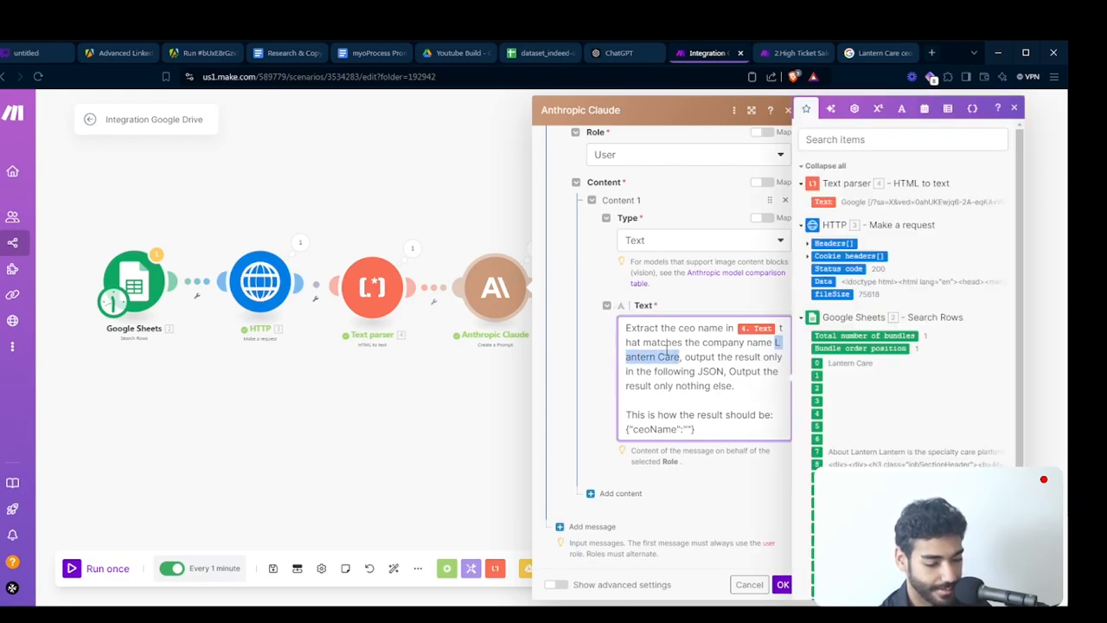
pyautogui.press('BackSpace')
pyautogui.press('BackSpace')
pyautogui.press('BackSpace')
pyautogui.press('BackSpace')
pyautogui.press('BackSpace')
pyautogui.press('BackSpace')
pyautogui.press('BackSpace')
pyautogui.press('BackSpace')
pyautogui.press('BackSpace')
pyautogui.press('BackSpace')
pyautogui.press('BackSpace')
pyautogui.press('BackSpace')
pyautogui.press('BackSpace')
pyautogui.press('BackSpace')
pyautogui.press('BackSpace')
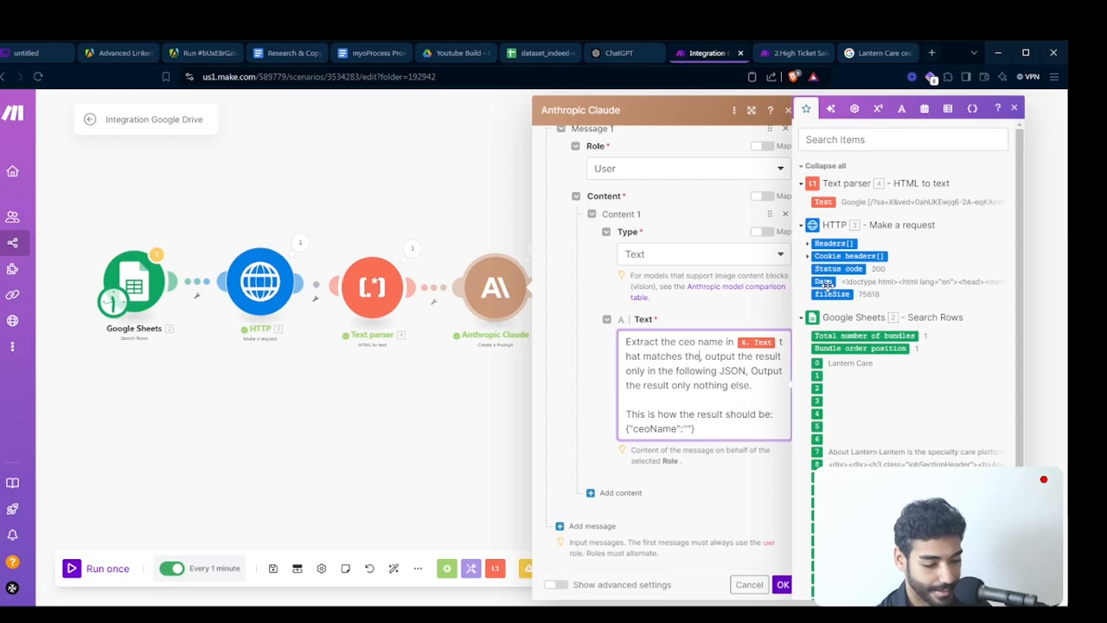
pyautogui.click(815, 363)
pyautogui.click(781, 584)
# - Examine the Google Sheets Search Rows fields offered for the first route's filter condition, then cancel the filter
pyautogui.moveTo(793, 464); pyautogui.dragTo(709, 453)
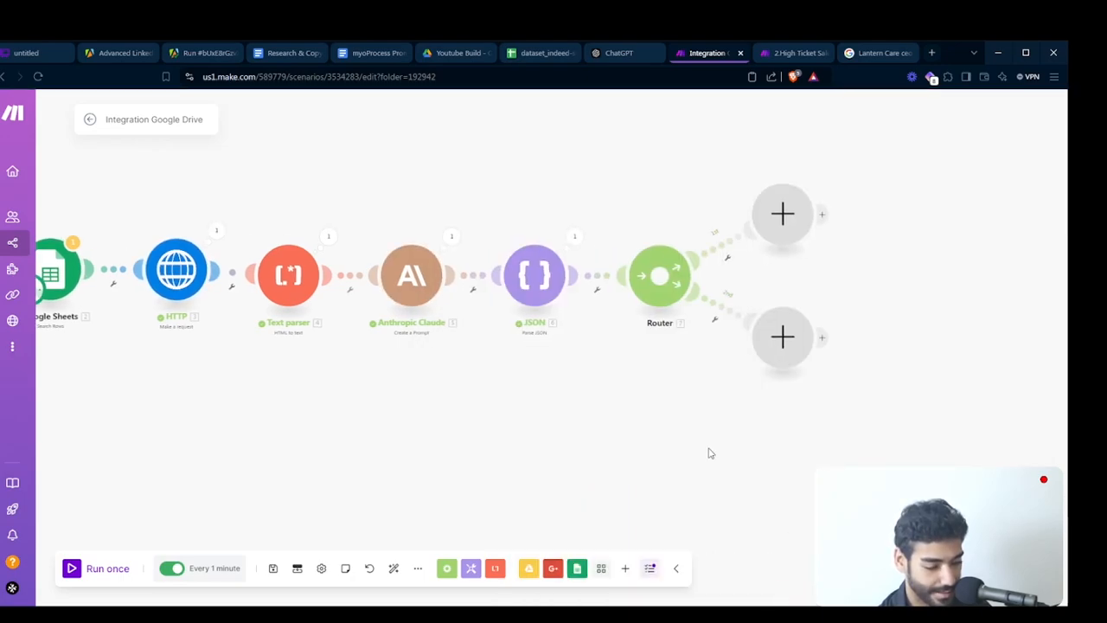
pyautogui.click(727, 245)
pyautogui.click(793, 275)
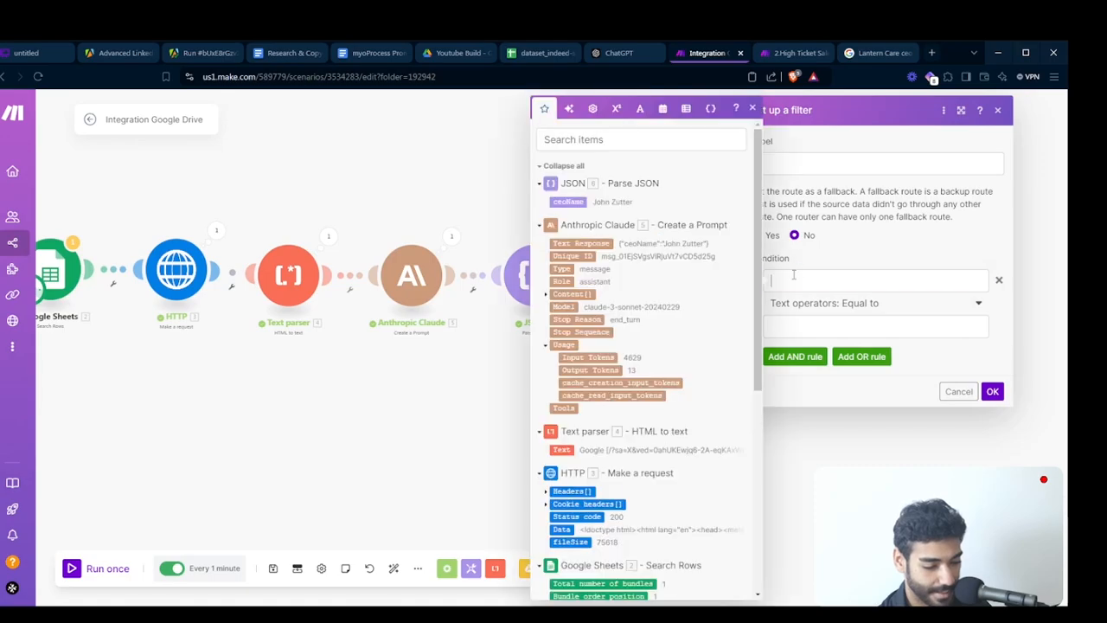
pyautogui.scroll(-5, 654, 260)
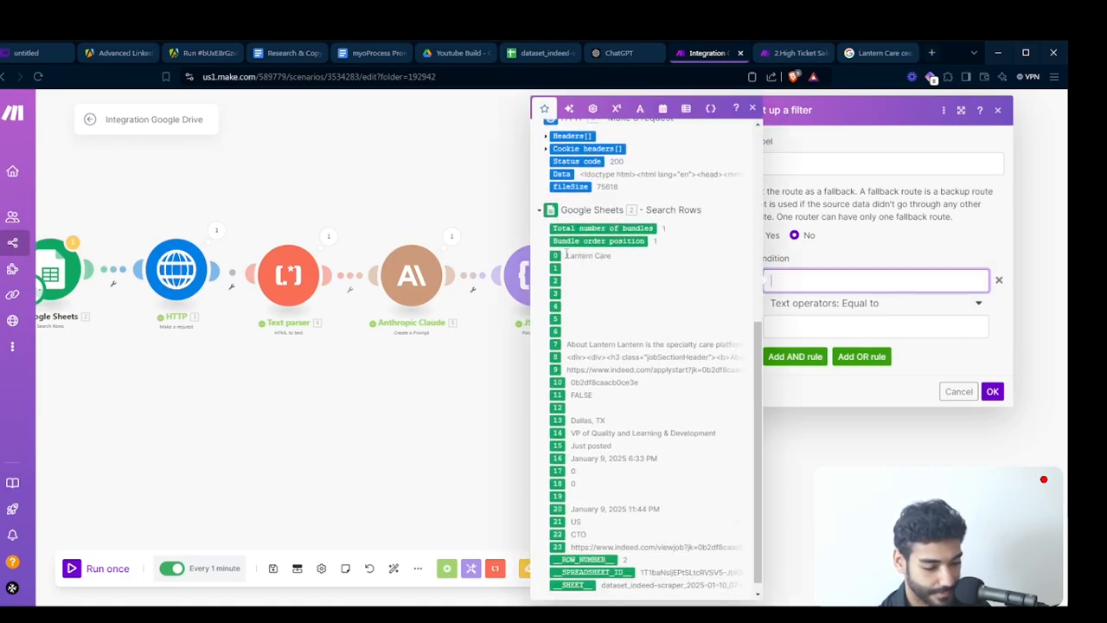
pyautogui.scroll(-2, 655, 453)
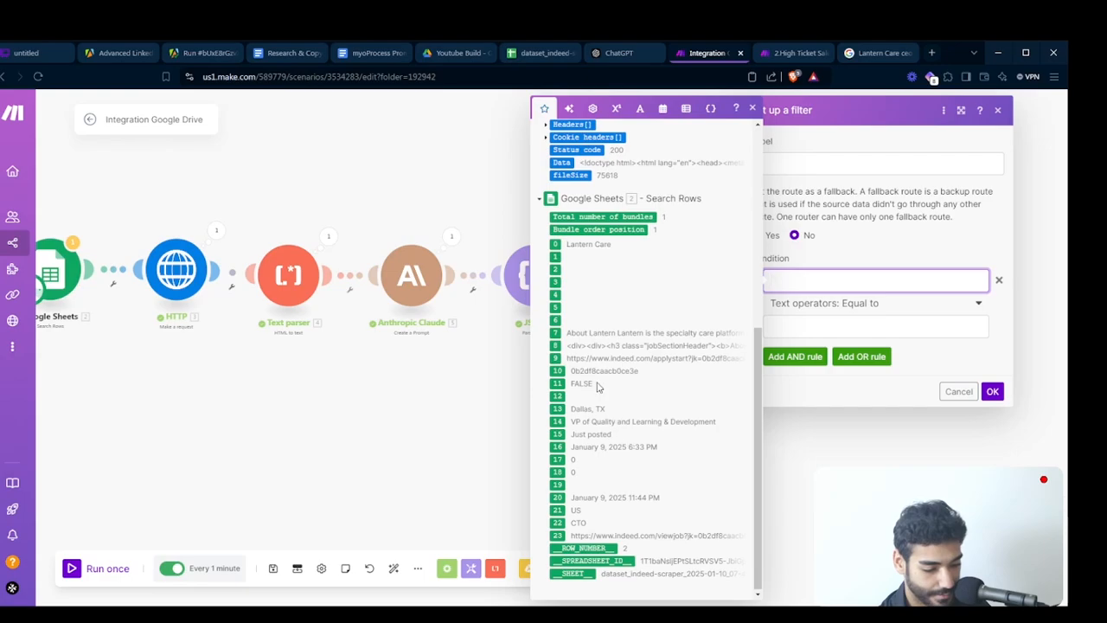
pyautogui.scroll(1, 619, 354)
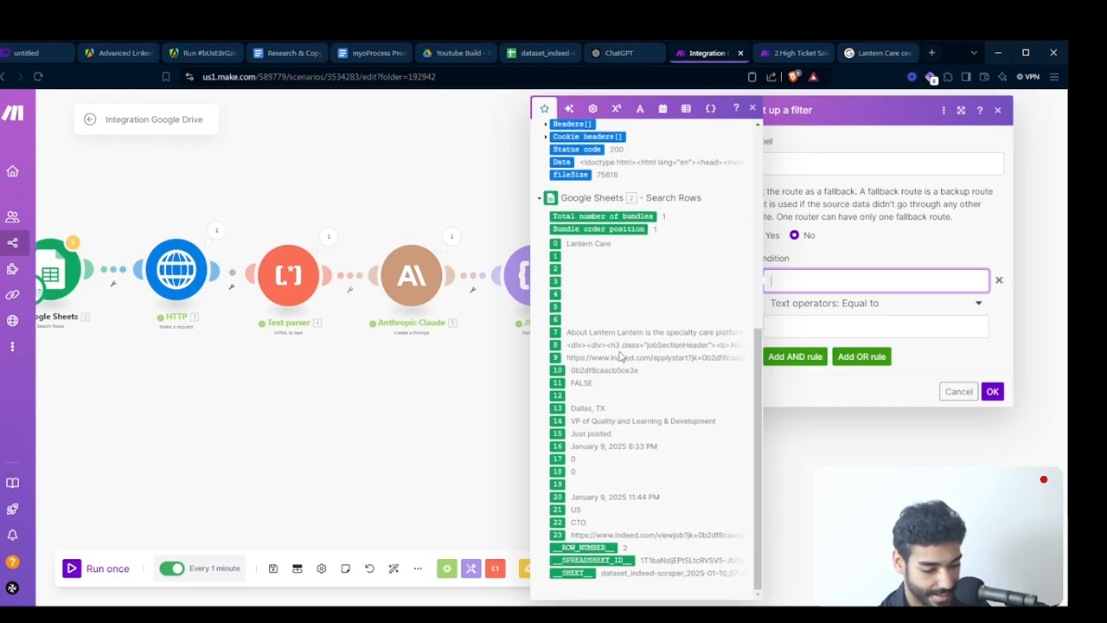
pyautogui.scroll(-1, 608, 334)
pyautogui.scroll(1, 608, 334)
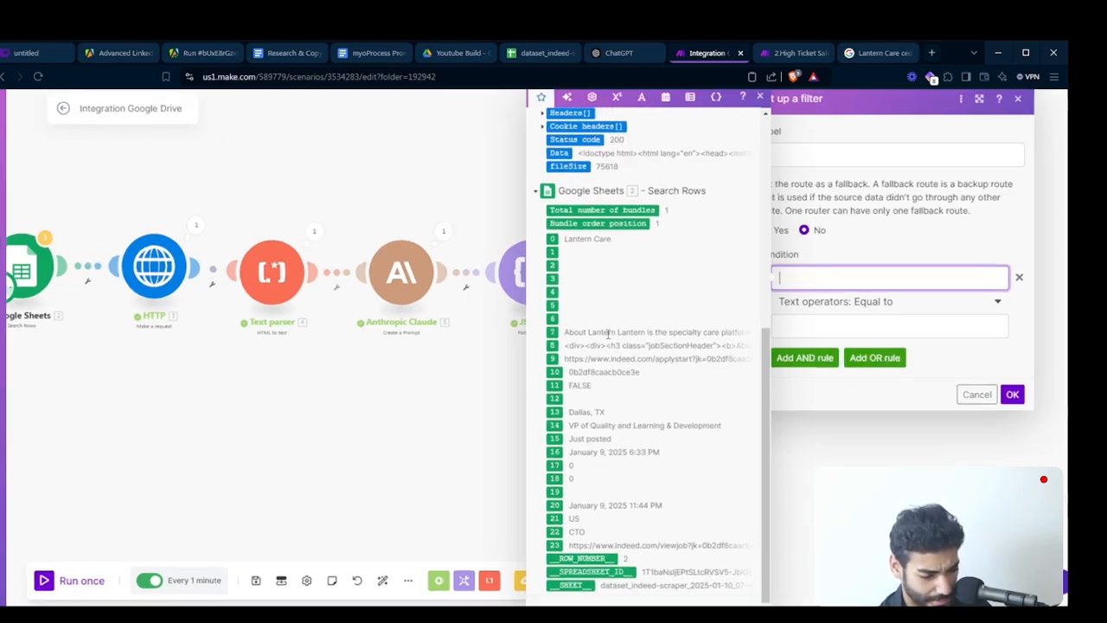
pyautogui.scroll(-1, 608, 334)
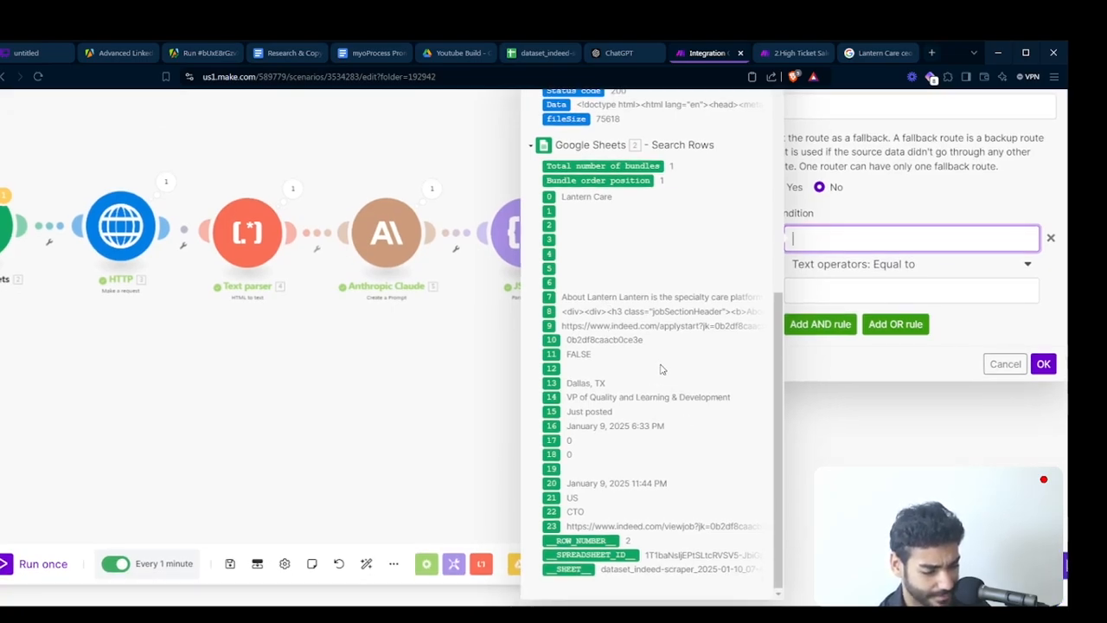
pyautogui.scroll(1, 660, 369)
pyautogui.scroll(1, 662, 369)
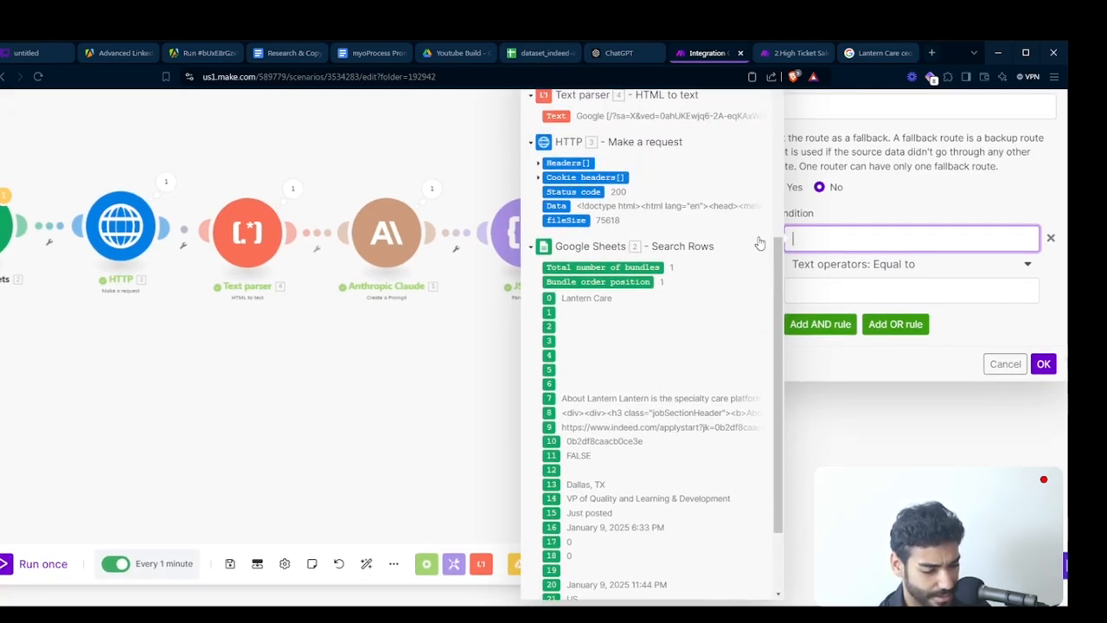
pyautogui.scroll(-1, 659, 352)
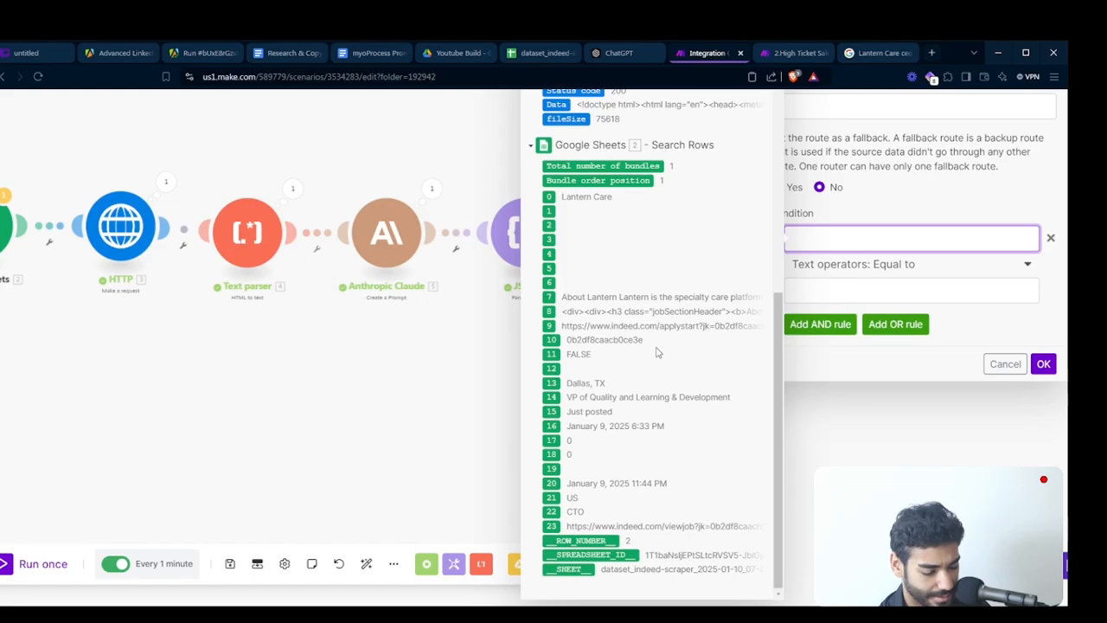
pyautogui.scroll(-2, 658, 352)
pyautogui.click(960, 393)
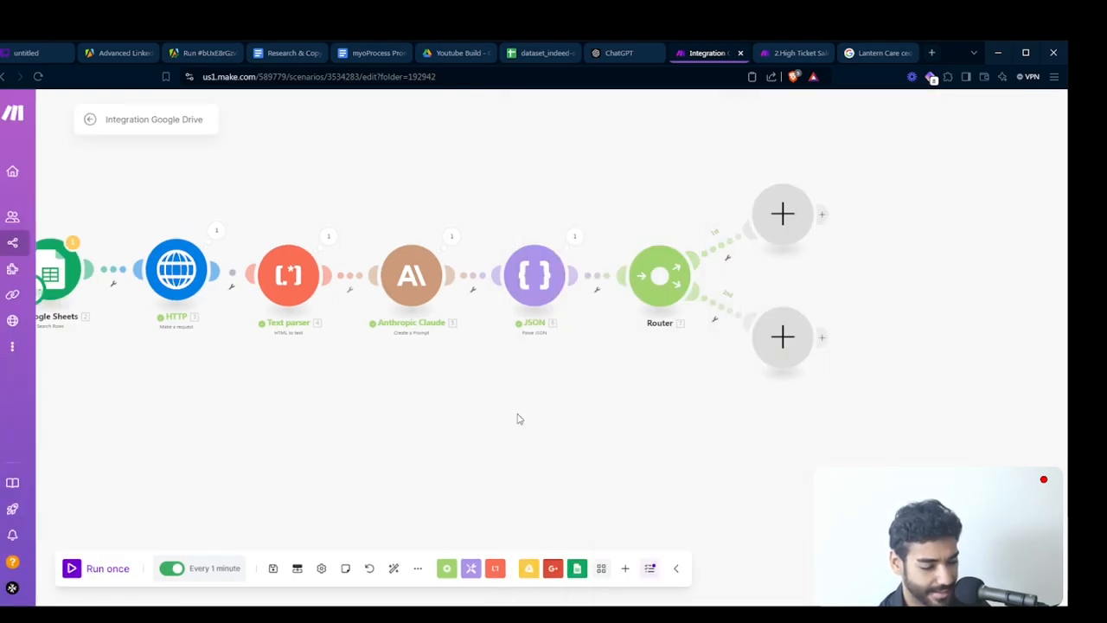
# - Check the position of the companyInfo/url column in the Indeed dataset sheet and return to the Make scenario
pyautogui.rightClick(344, 252)
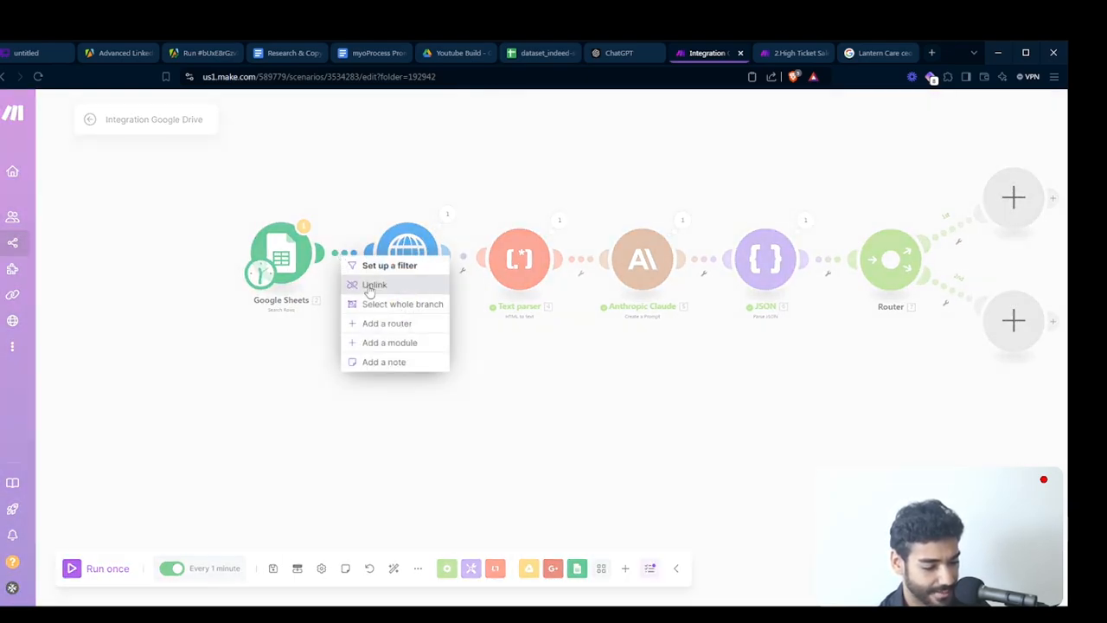
pyautogui.click(248, 433)
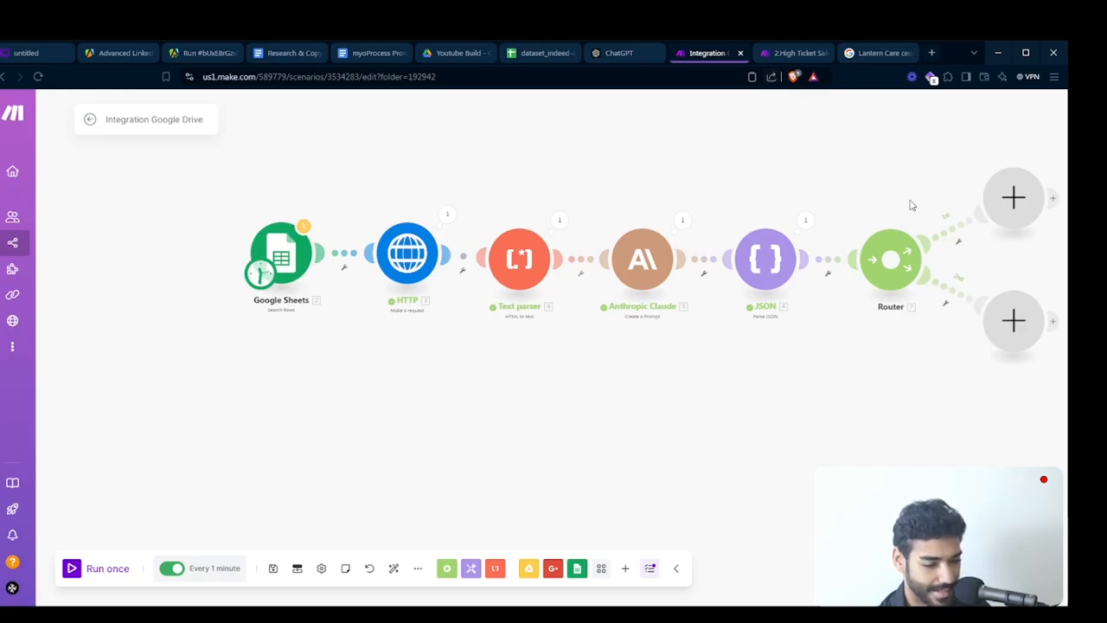
pyautogui.click(520, 59)
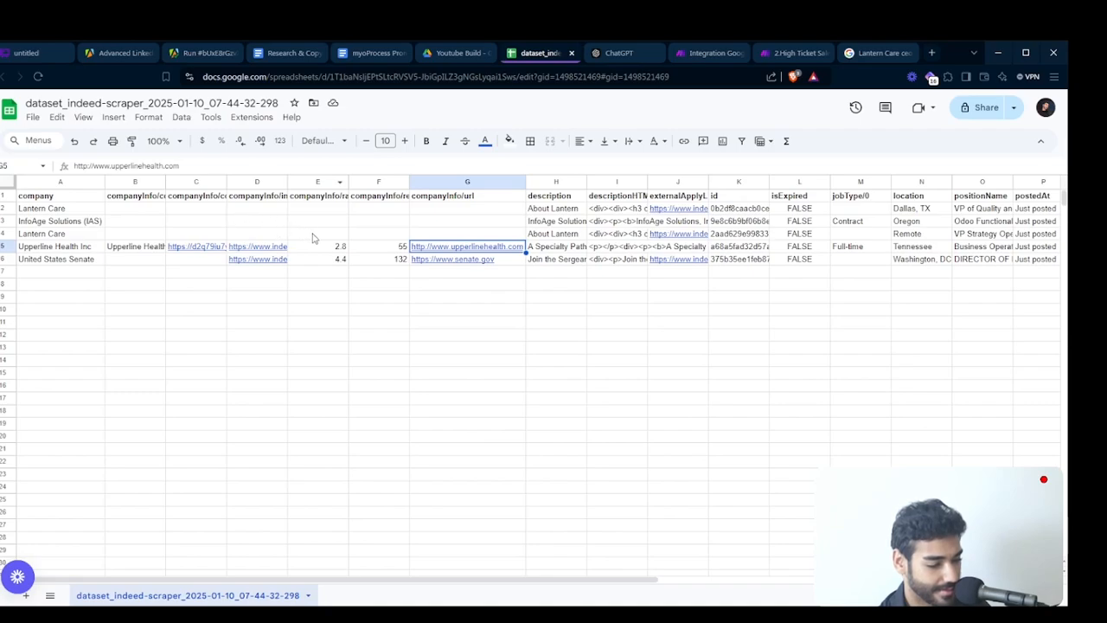
pyautogui.click(455, 178)
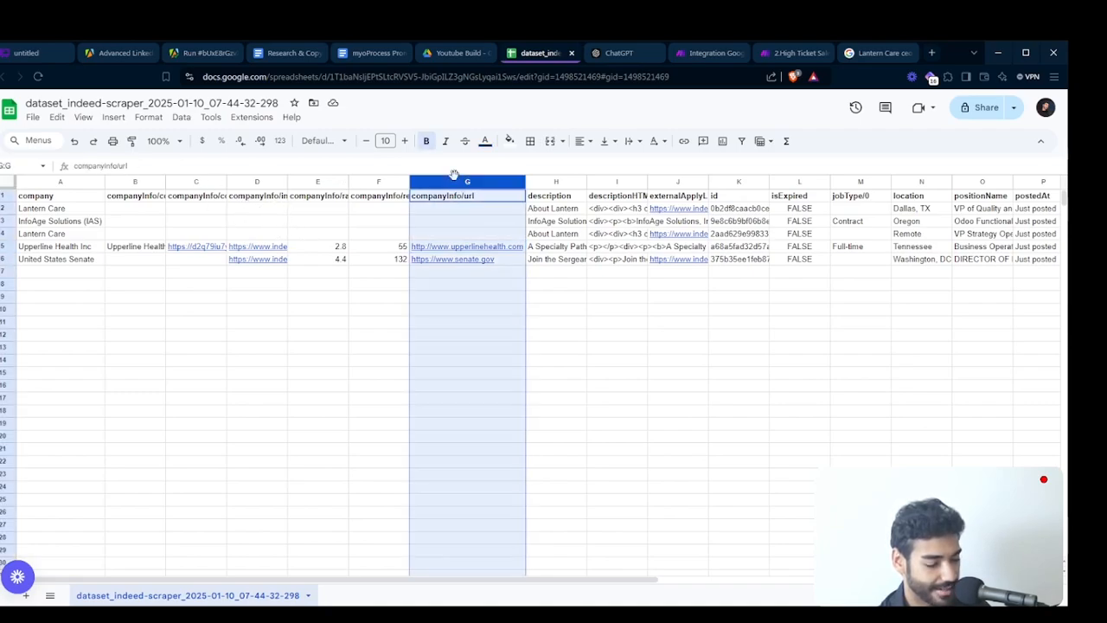
pyautogui.click(722, 52)
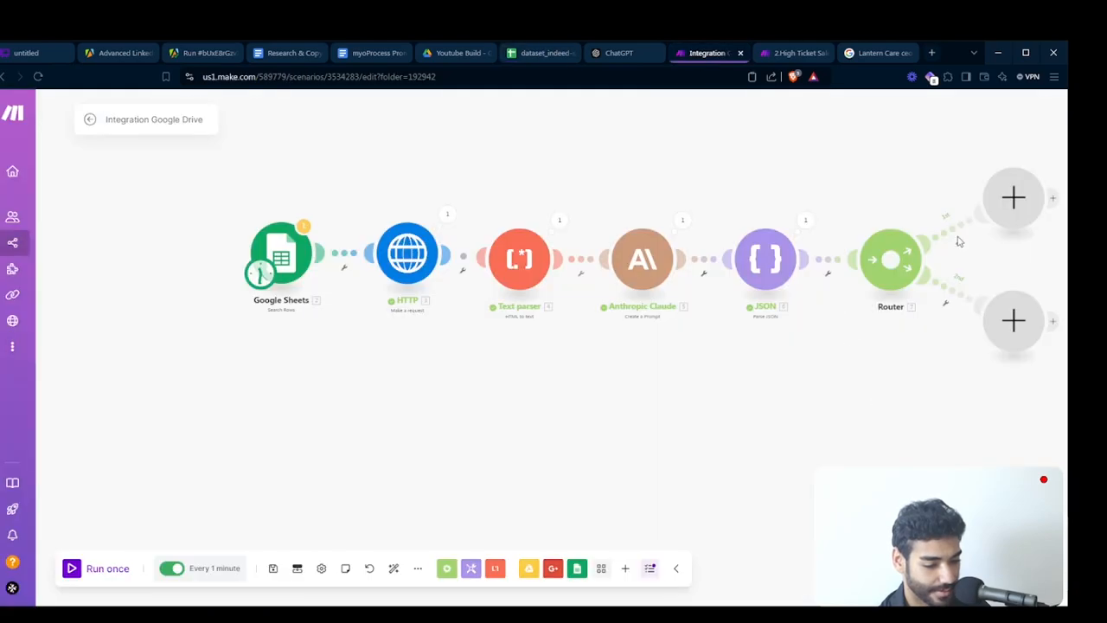
# - Open the first route's filter and compare its Search Rows fields with the columns of the Indeed dataset sheet
pyautogui.click(956, 235)
pyautogui.click(774, 281)
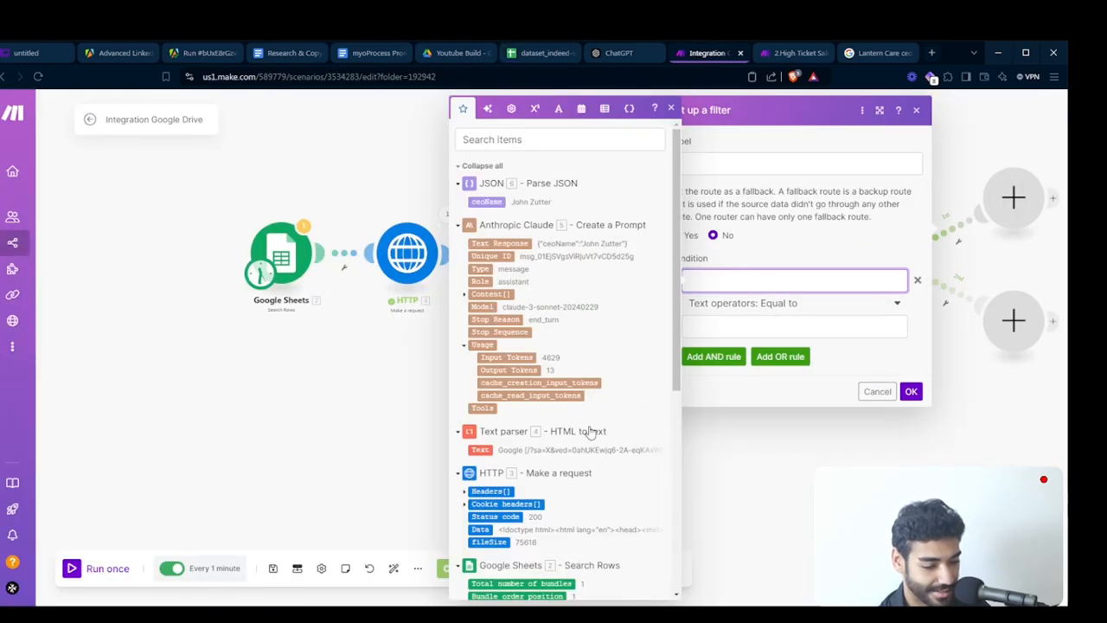
pyautogui.scroll(-5, 590, 433)
pyautogui.scroll(3, 488, 318)
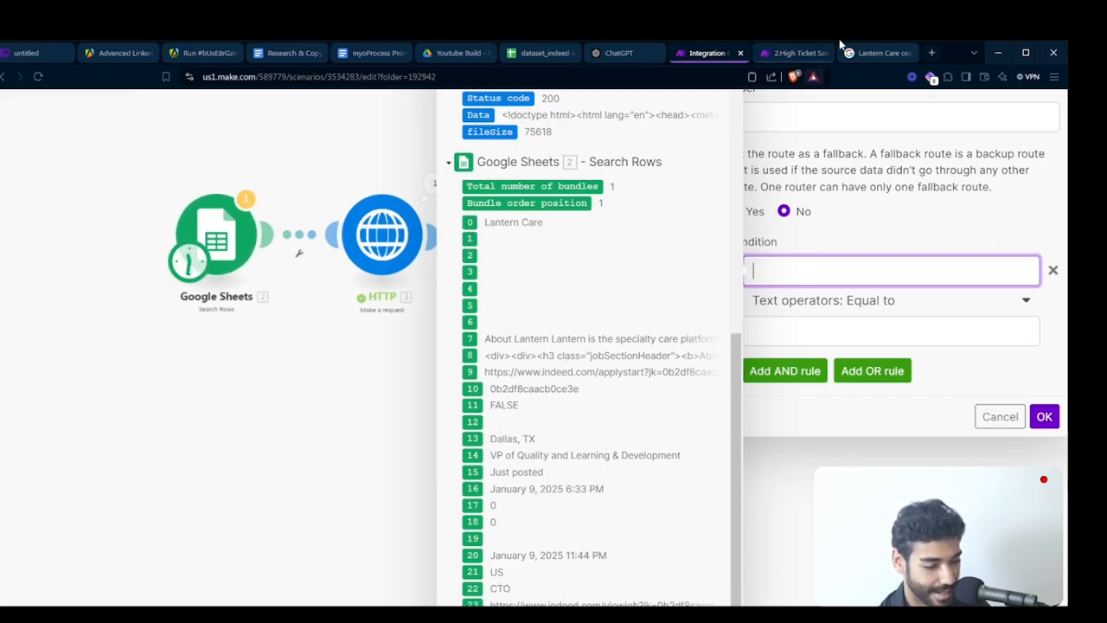
pyautogui.click(863, 53)
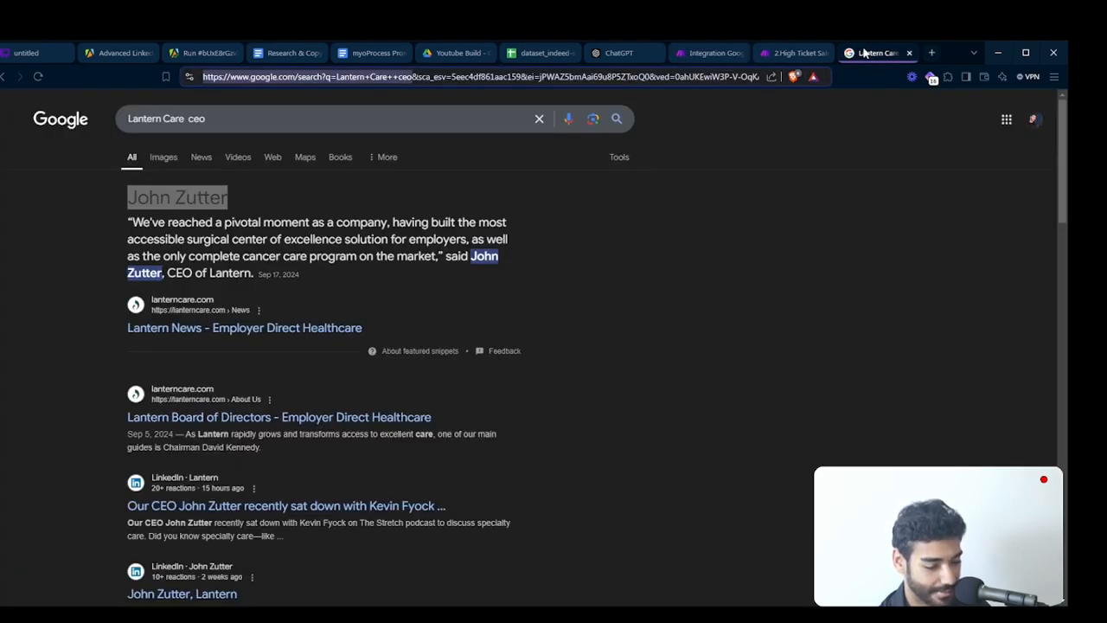
pyautogui.click(529, 53)
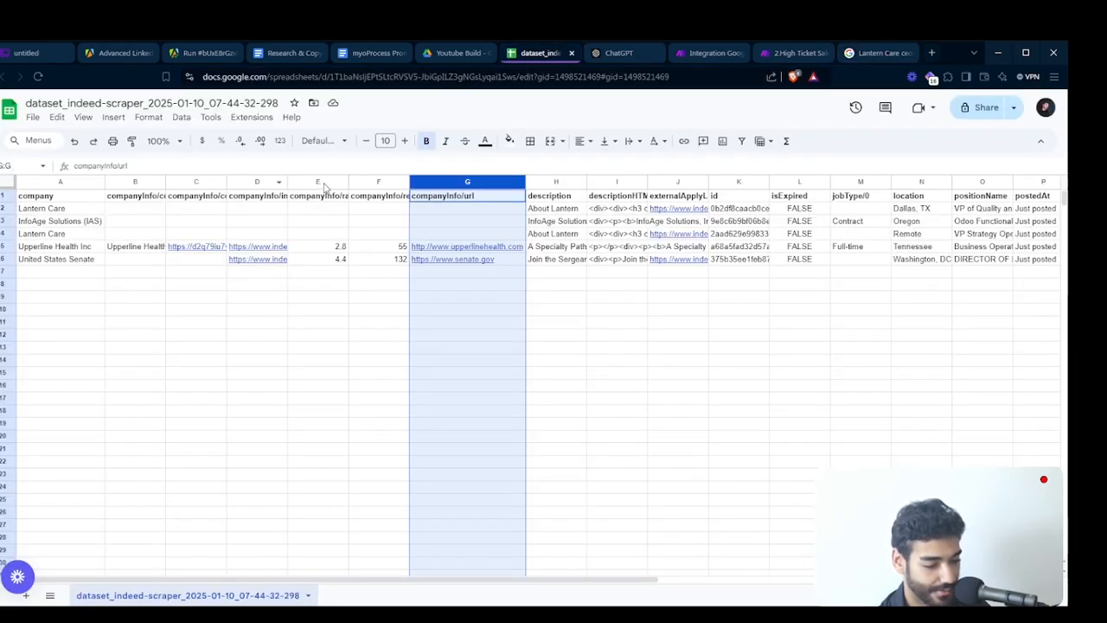
pyautogui.click(705, 53)
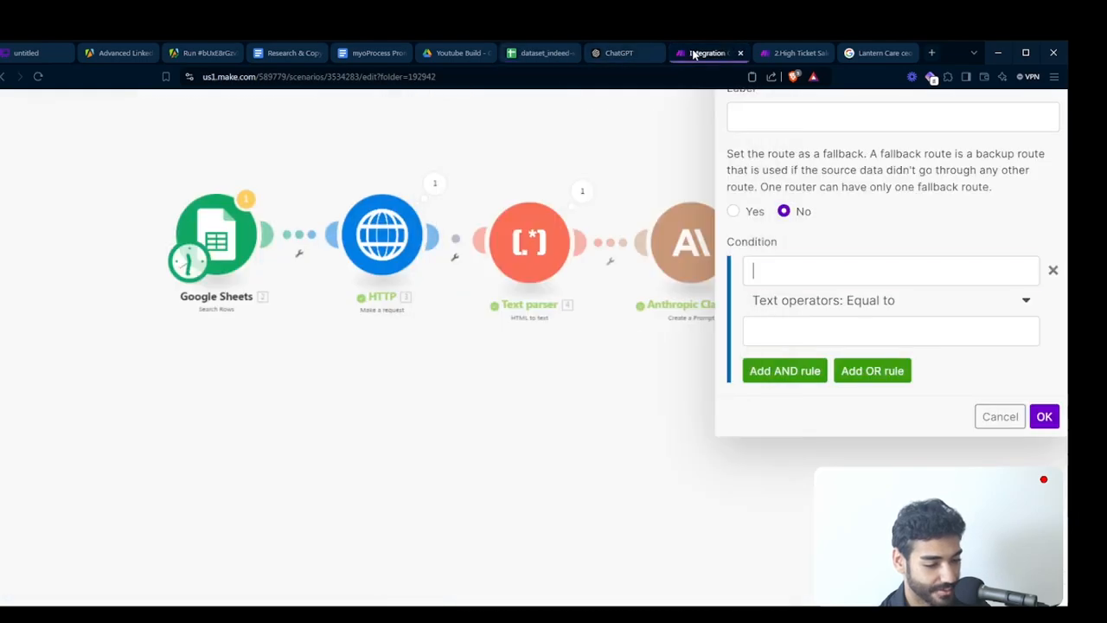
# - Set the first route's filter condition to Google Sheets field 6 with the basic operator Exists and save it
pyautogui.click(817, 272)
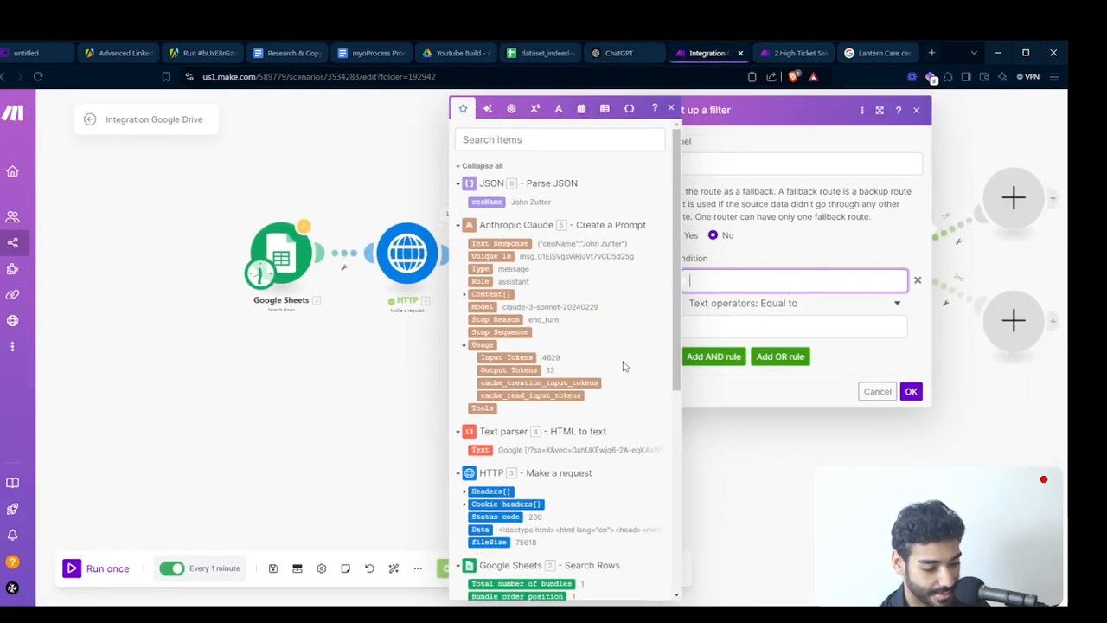
pyautogui.scroll(-5, 617, 354)
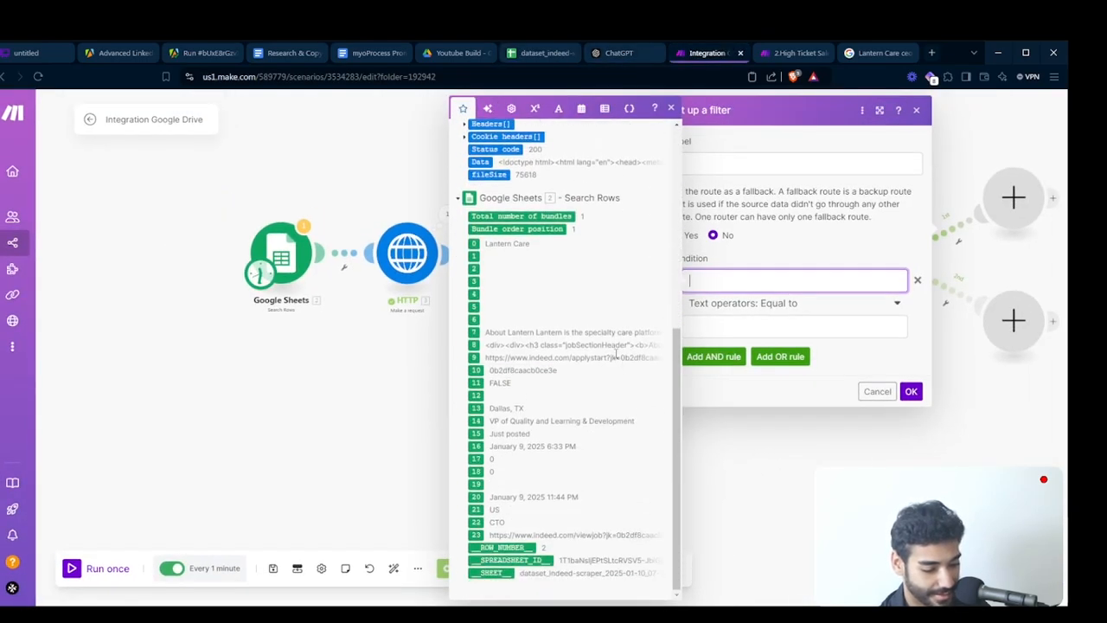
pyautogui.click(475, 320)
pyautogui.click(826, 326)
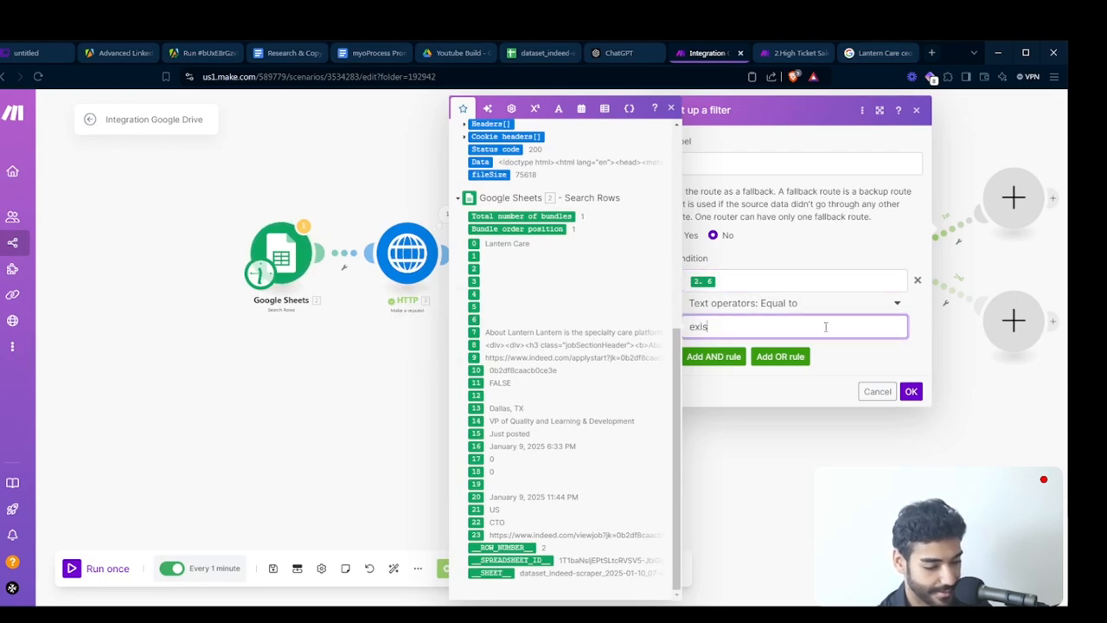
pyautogui.click(791, 305)
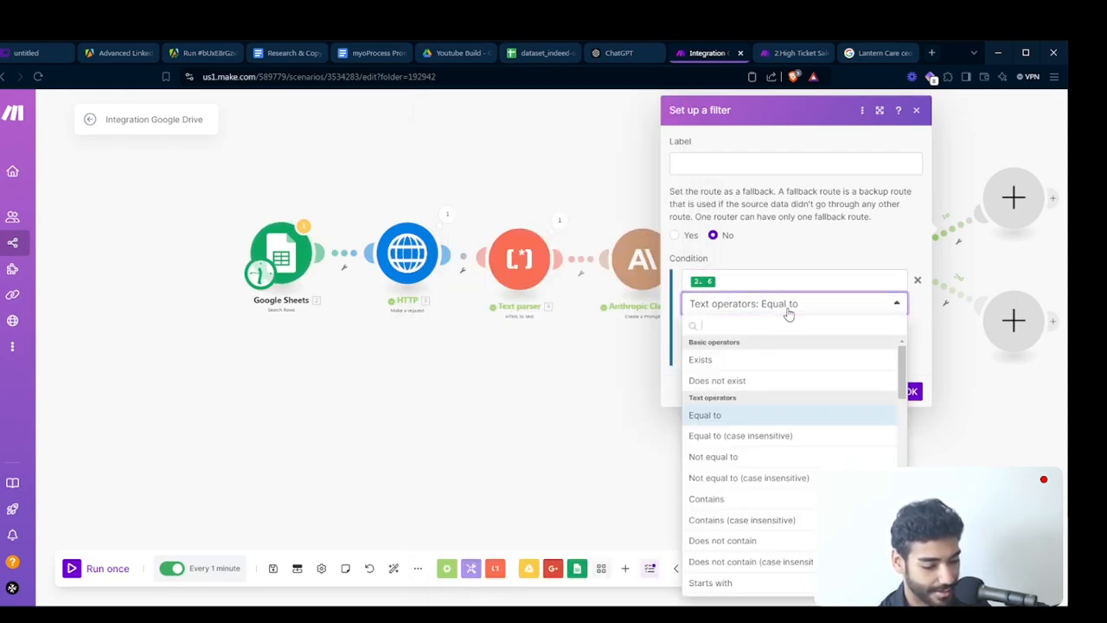
pyautogui.click(749, 358)
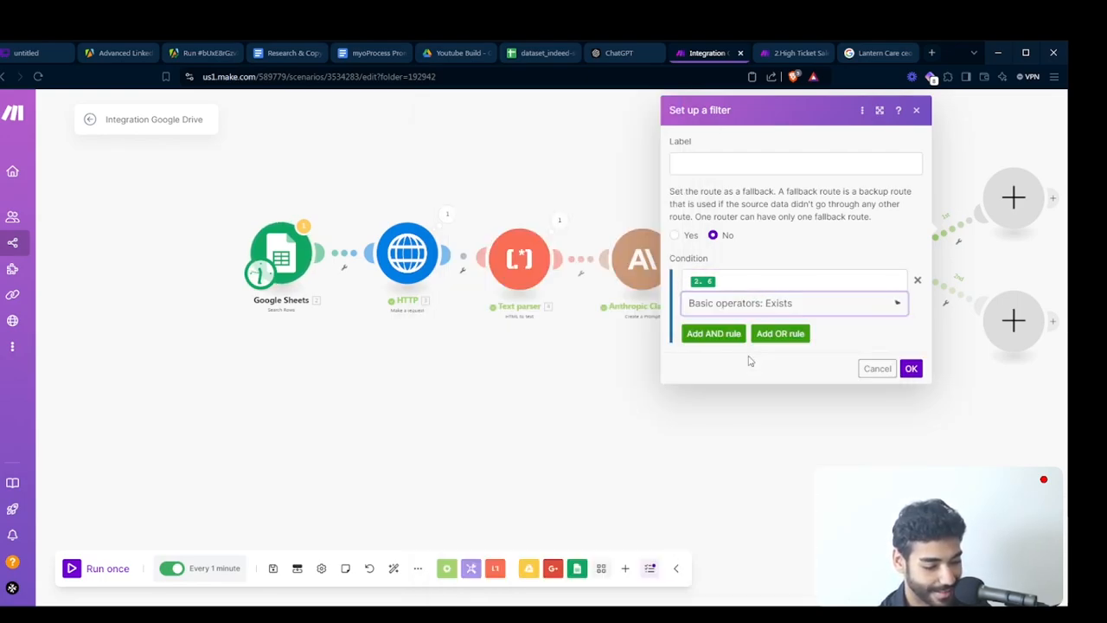
pyautogui.click(912, 370)
# - Set the second route's filter condition to Google Sheets field 6 with the basic operator Does not exist and save it
pyautogui.click(955, 290)
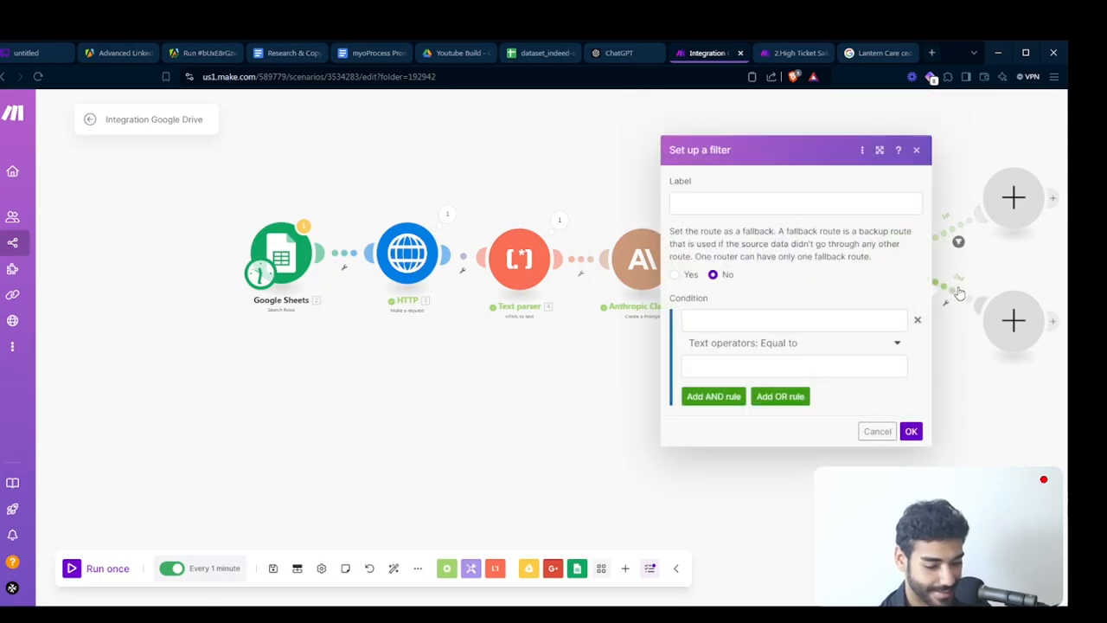
pyautogui.click(707, 319)
pyautogui.scroll(-4, 542, 526)
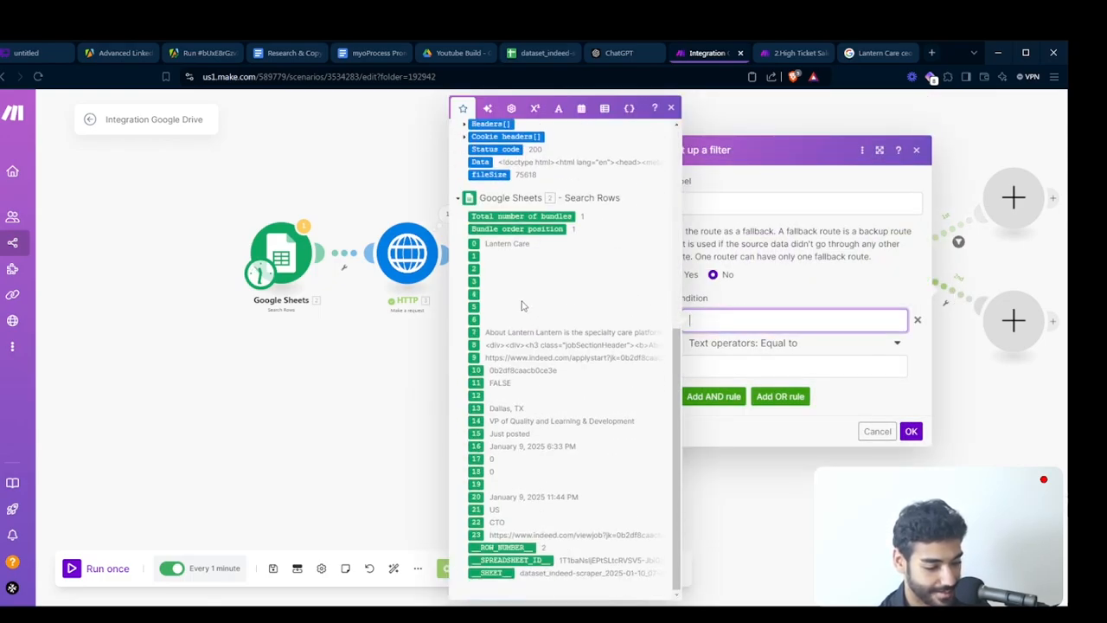
pyautogui.click(475, 319)
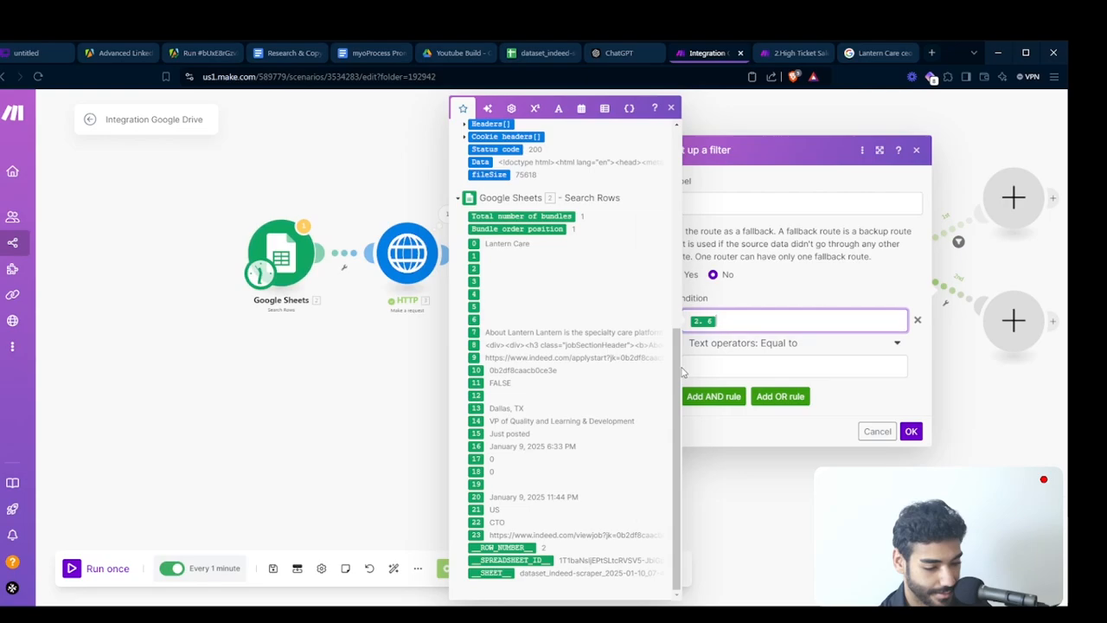
pyautogui.click(789, 343)
pyautogui.click(745, 422)
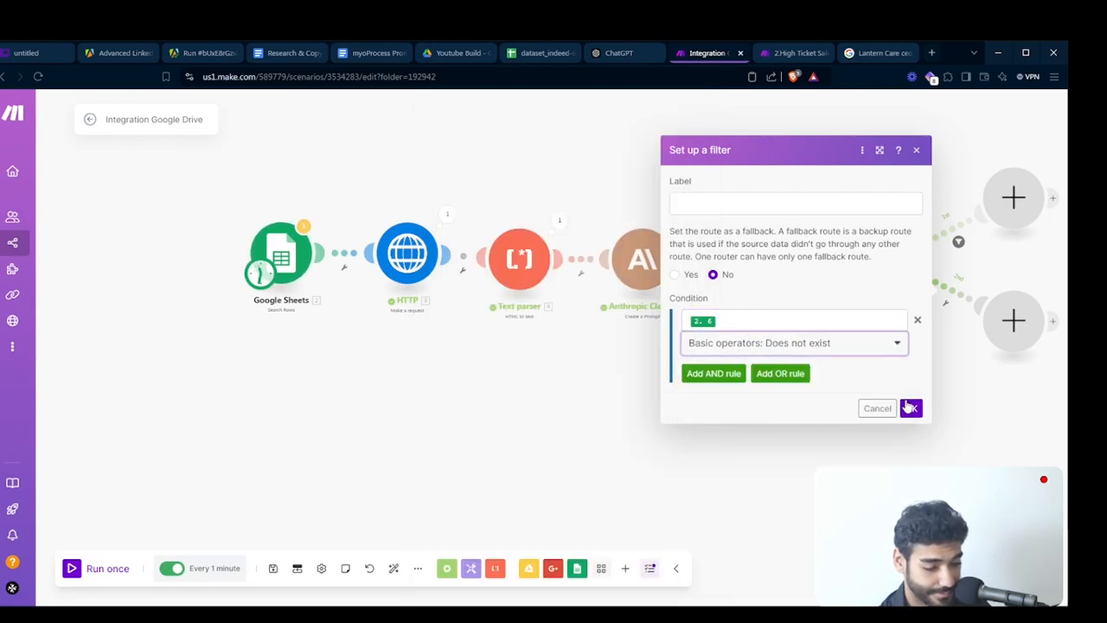
pyautogui.click(910, 407)
# - Check the first route's filter, then add the Anymail finder module Search for a Person's Email to that route
pyautogui.moveTo(907, 403); pyautogui.dragTo(766, 403)
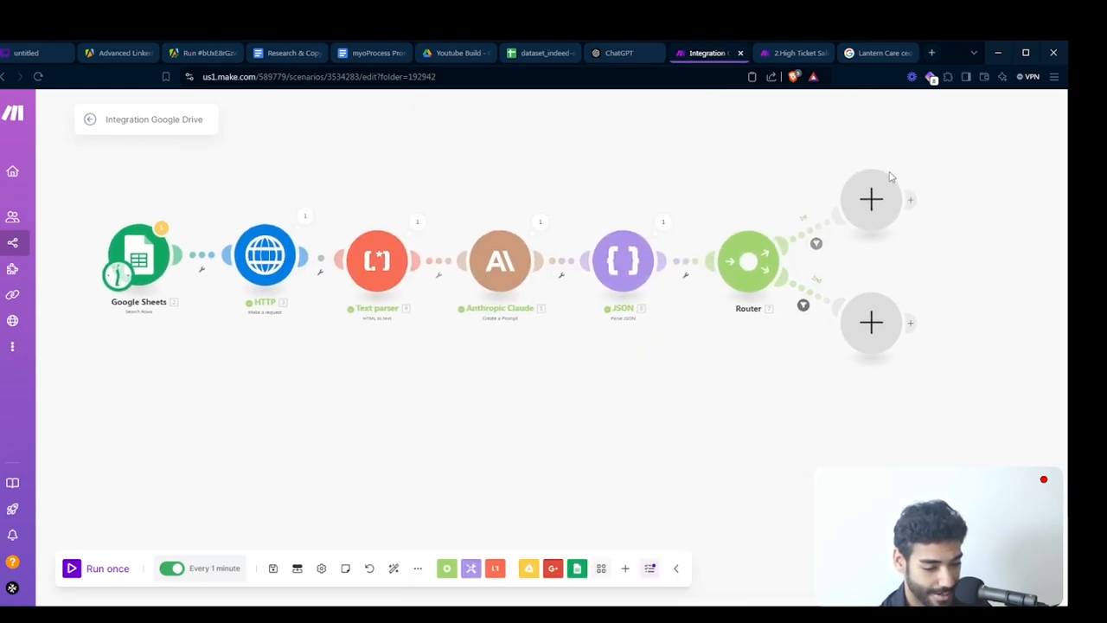
pyautogui.click(815, 243)
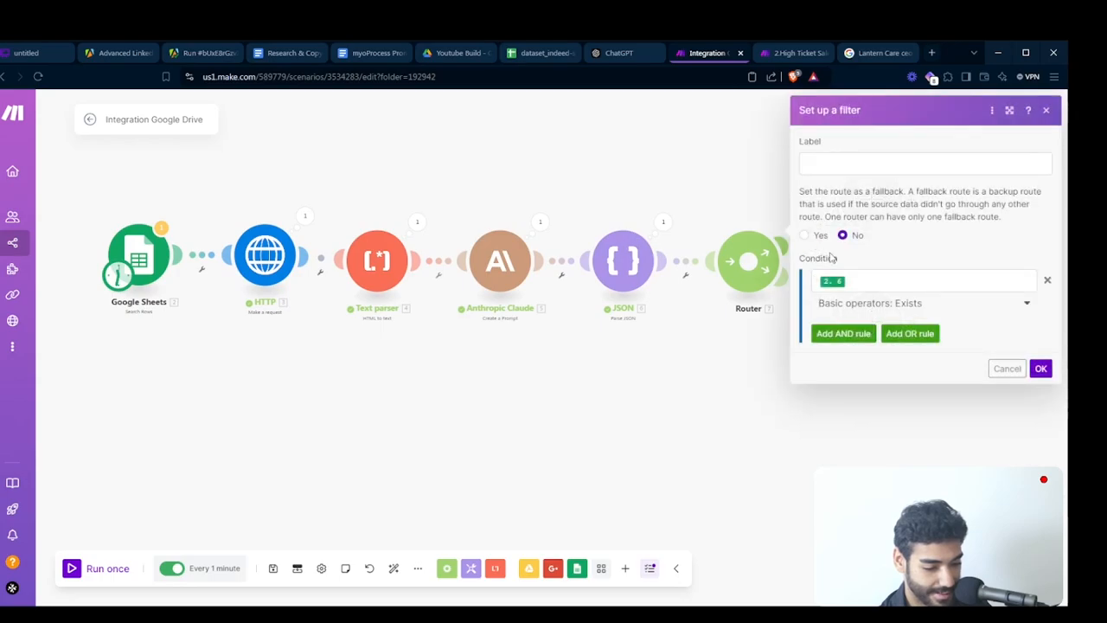
pyautogui.click(716, 173)
pyautogui.click(845, 204)
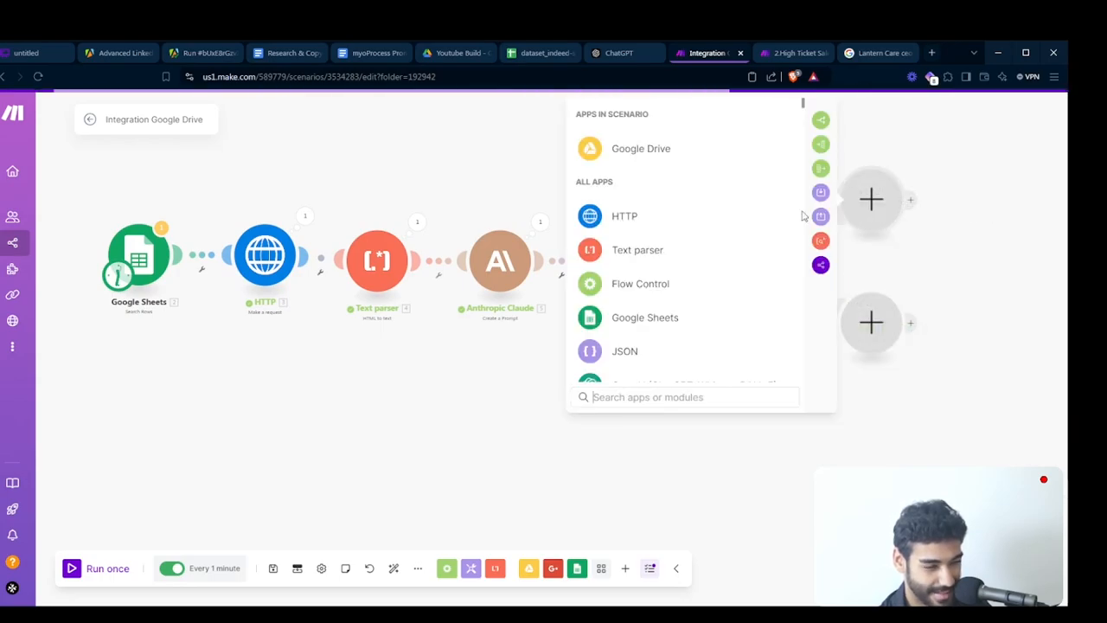
pyautogui.write('any')
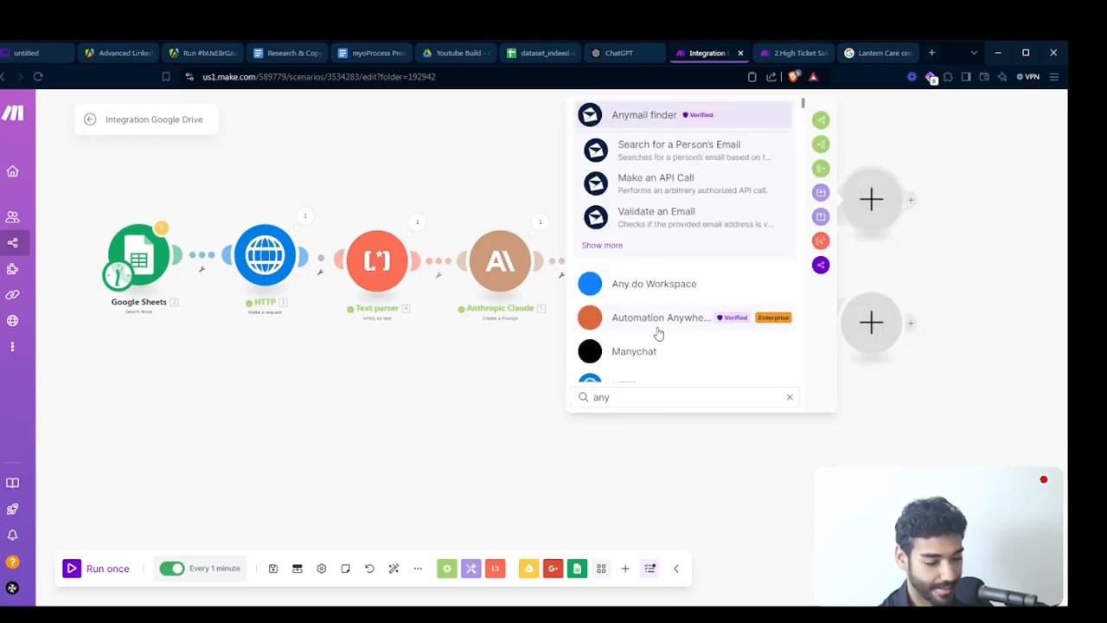
pyautogui.click(670, 115)
pyautogui.write('sea')
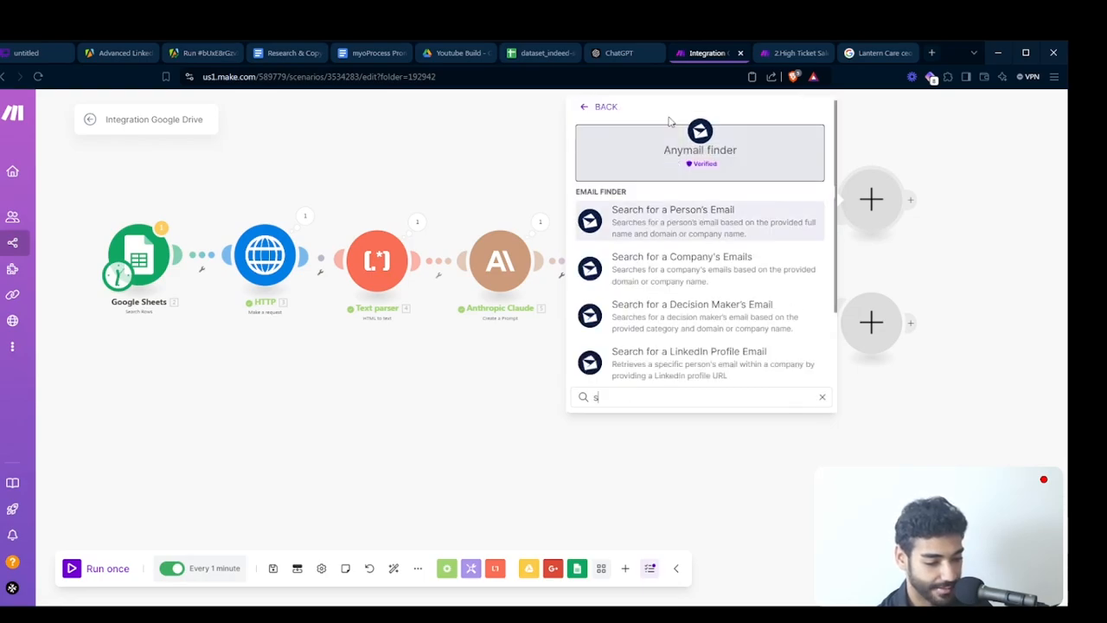
pyautogui.click(663, 215)
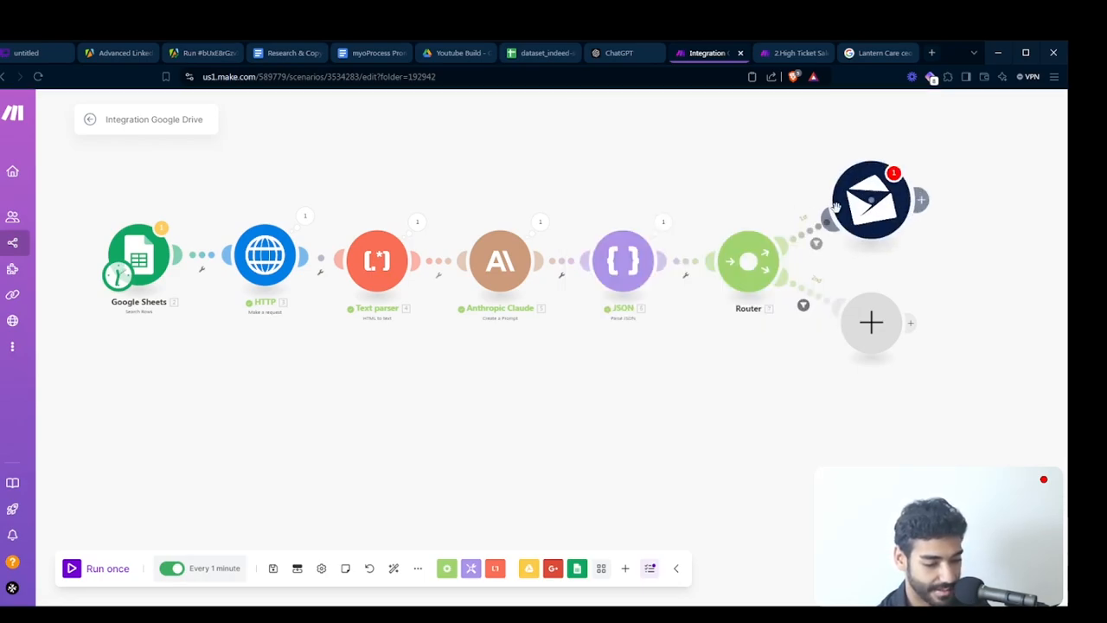
# - Configure Anymail finder to search by Domain, mapping Domain to Google Sheets field 6 and Full Name to the JSON ceoName, and save
pyautogui.click(659, 246)
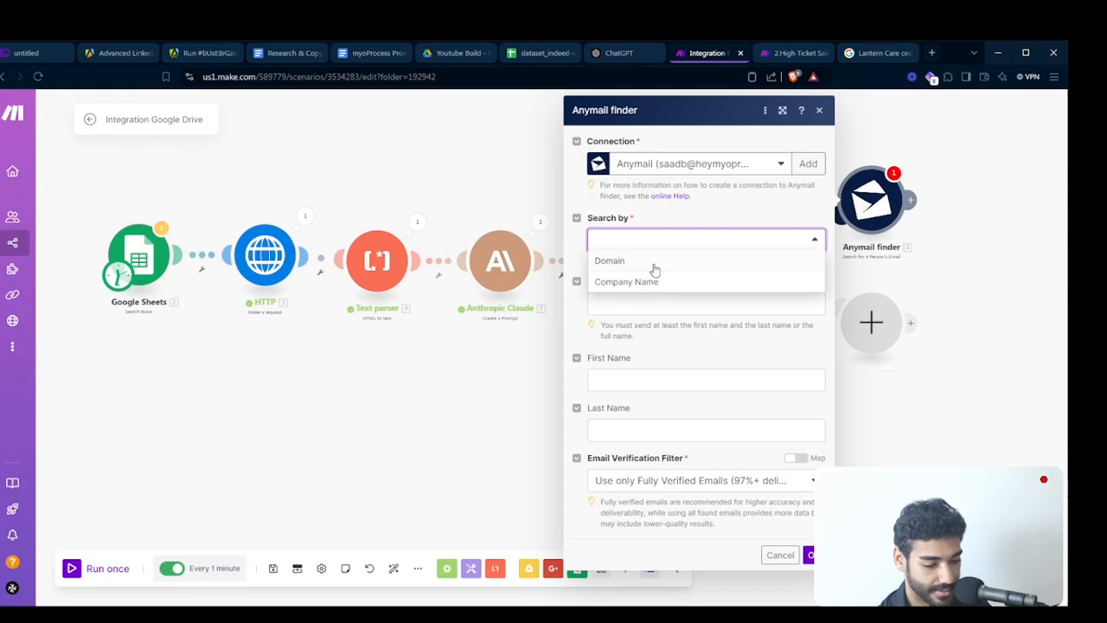
pyautogui.click(655, 265)
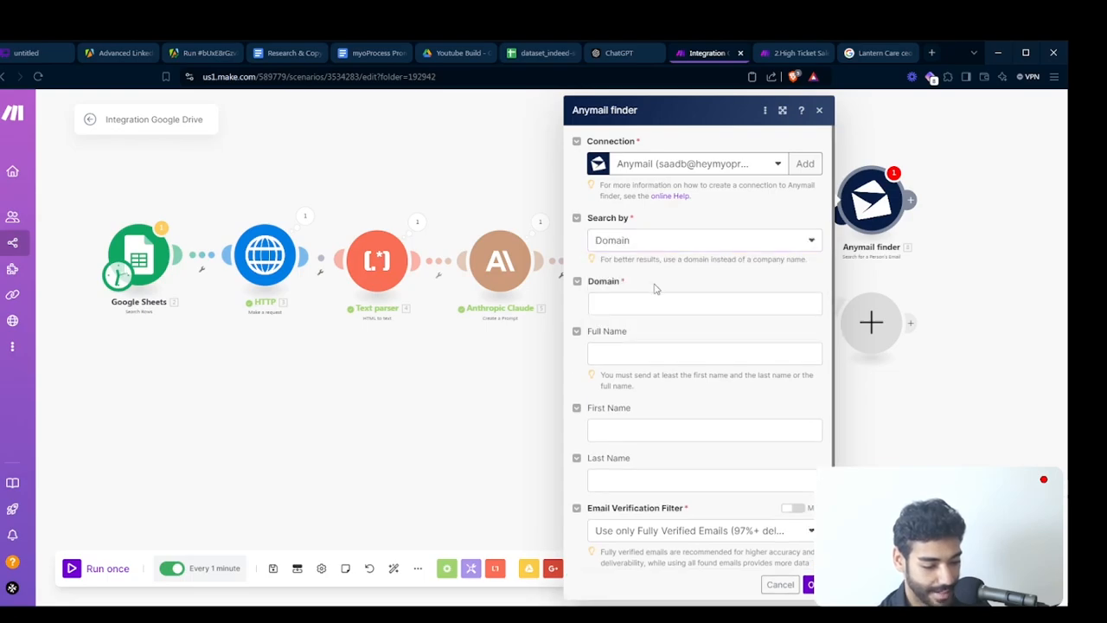
pyautogui.click(657, 302)
pyautogui.scroll(-10, 996, 307)
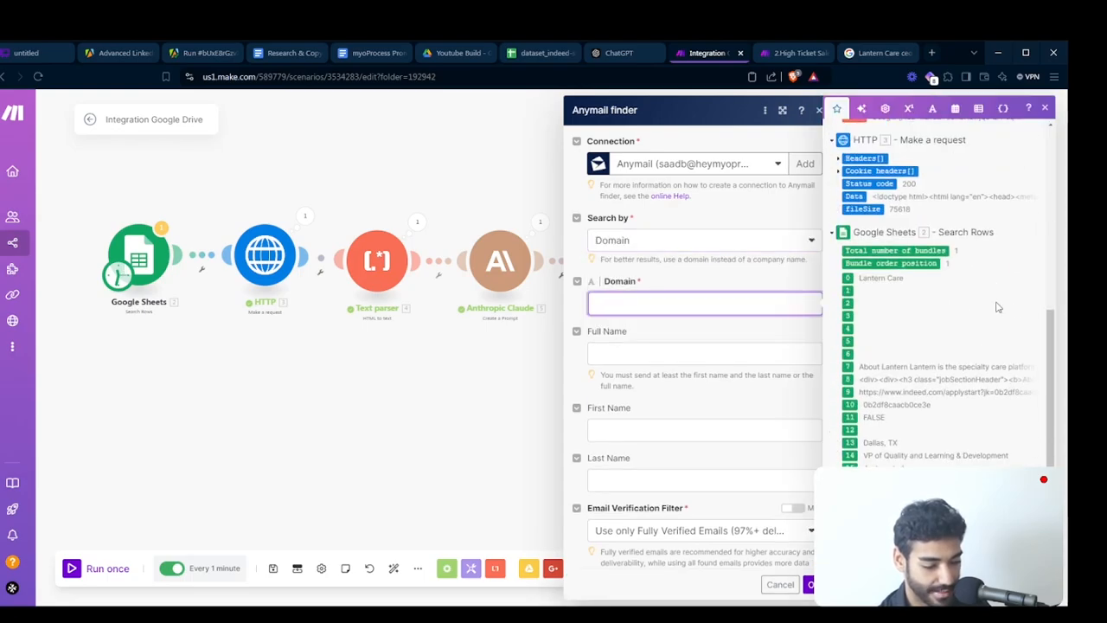
pyautogui.click(854, 320)
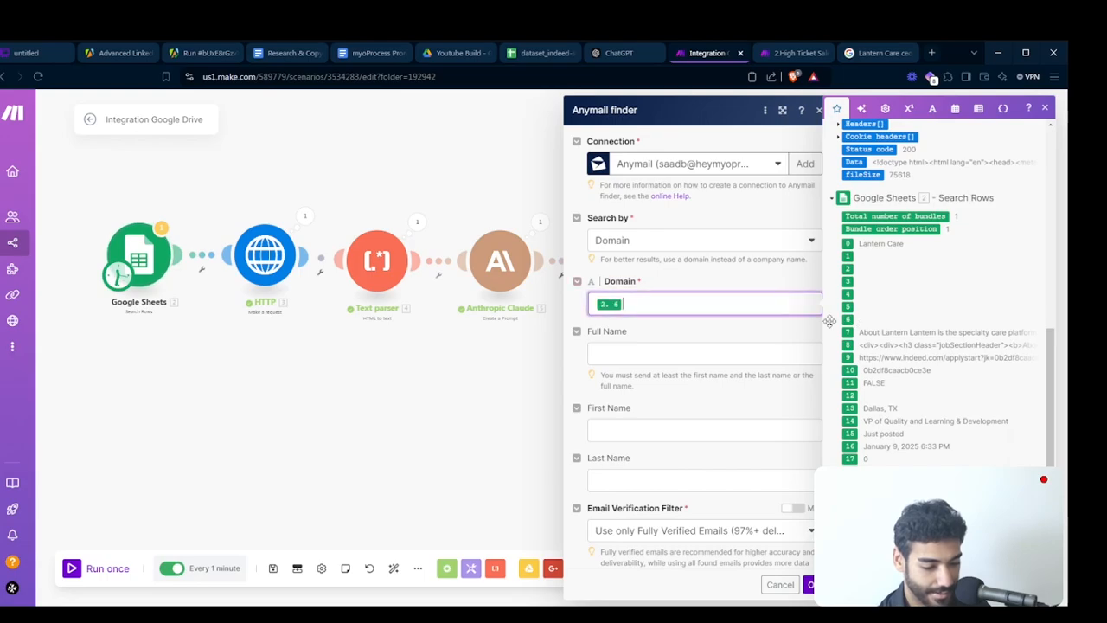
pyautogui.click(742, 349)
pyautogui.scroll(10, 1004, 297)
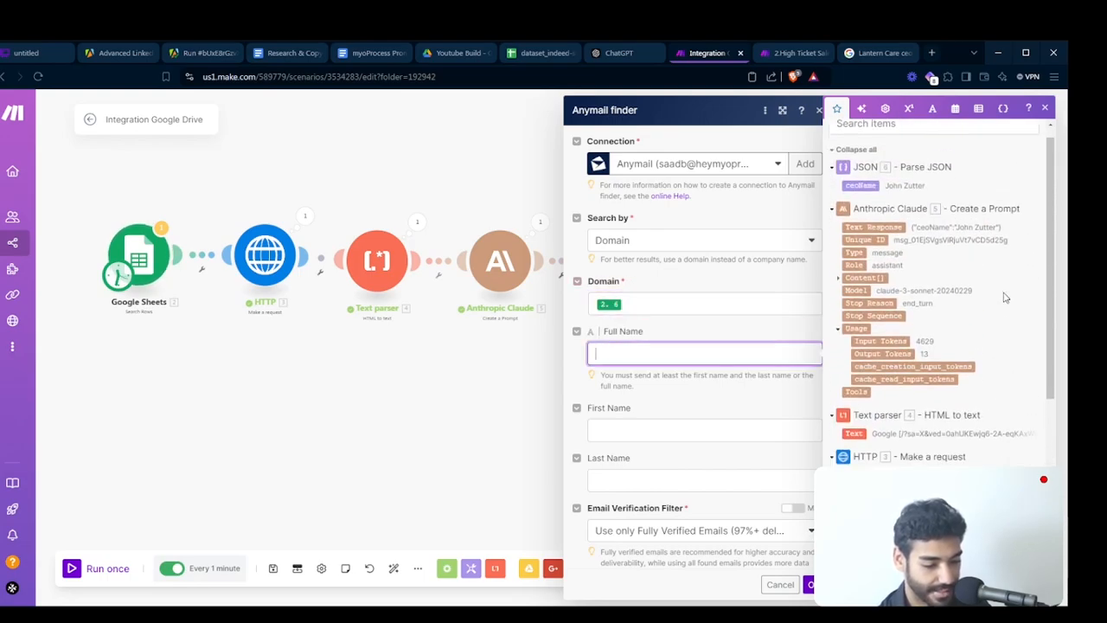
pyautogui.click(852, 201)
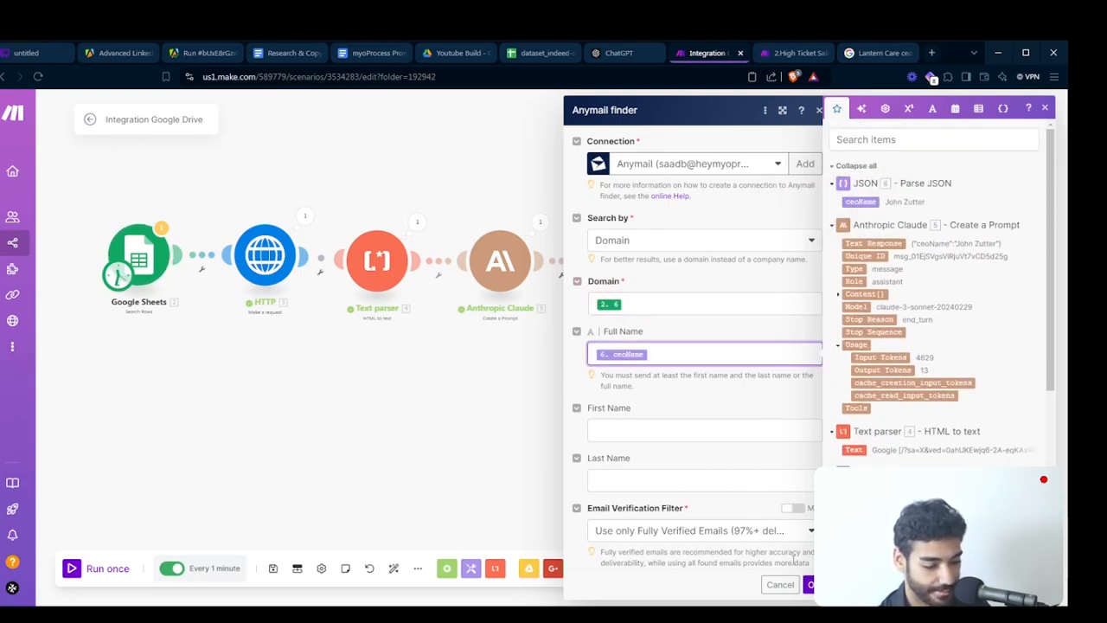
pyautogui.click(811, 585)
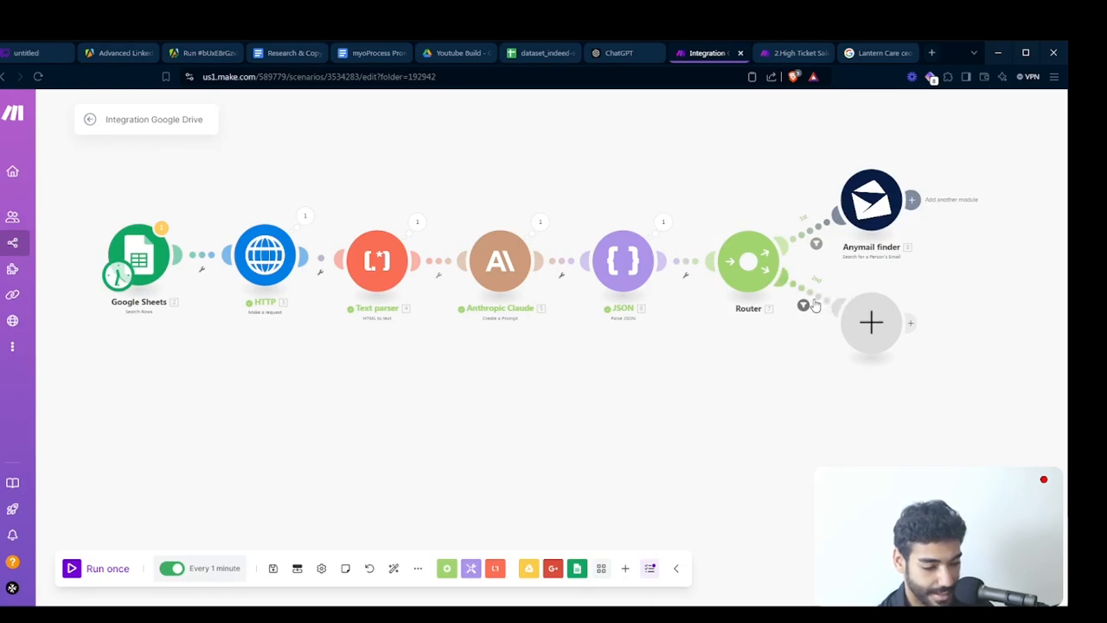
# - Put copies of the Anthropic Claude and JSON modules on the router's second route and delete the empty placeholder module
pyautogui.moveTo(808, 389); pyautogui.dragTo(757, 388)
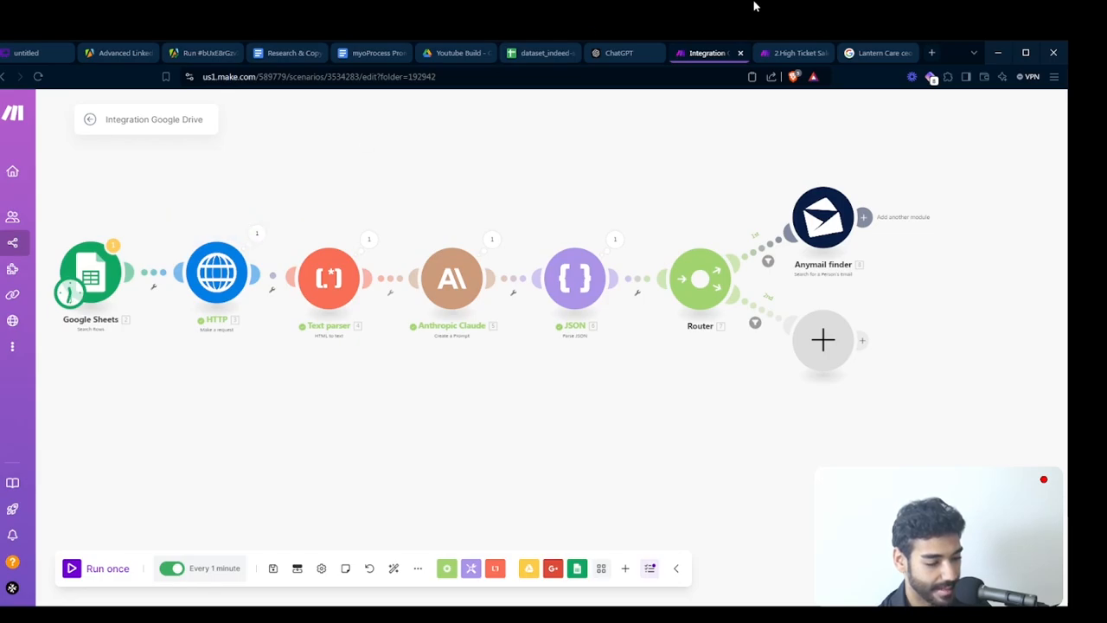
pyautogui.click(794, 54)
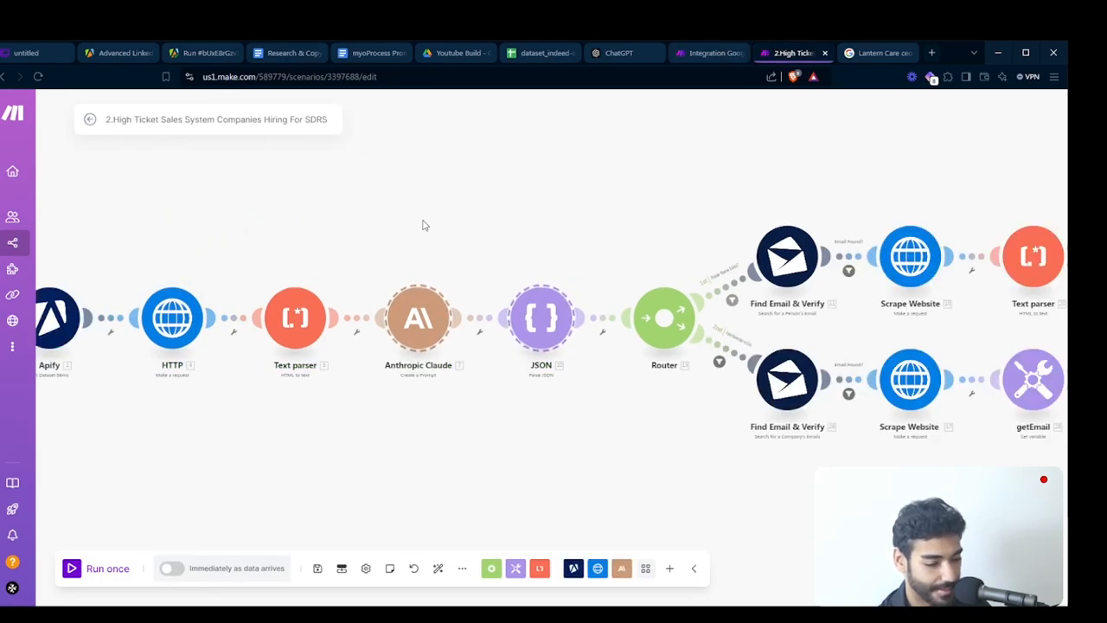
pyautogui.click(717, 57)
pyautogui.moveTo(872, 355); pyautogui.dragTo(600, 372)
pyautogui.scroll(-3, 946, 492)
pyautogui.rightClick(600, 373)
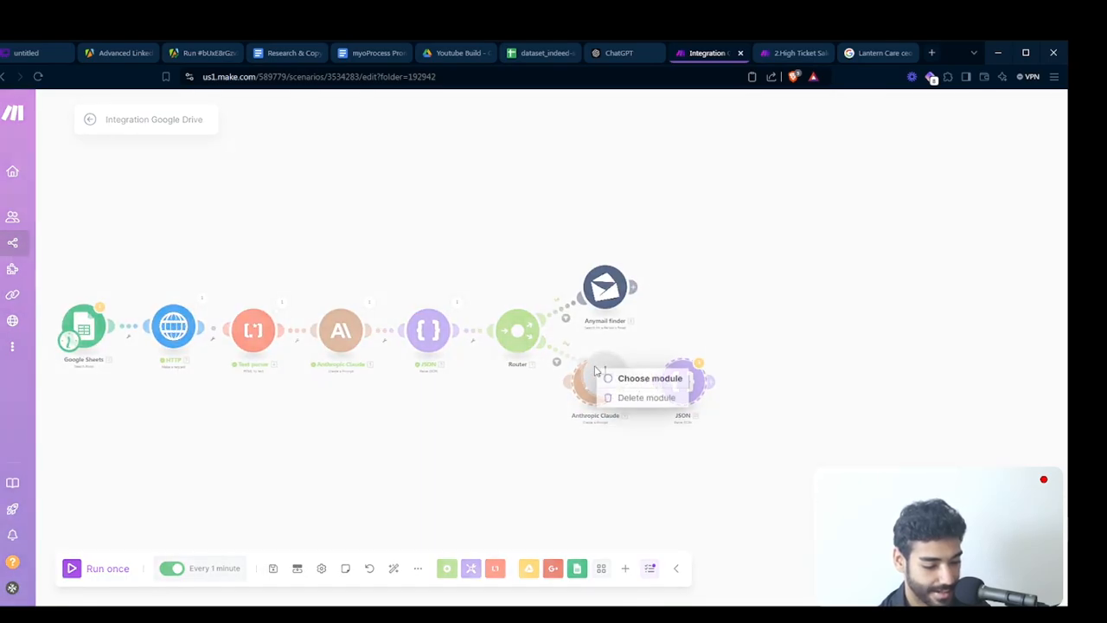
pyautogui.click(644, 398)
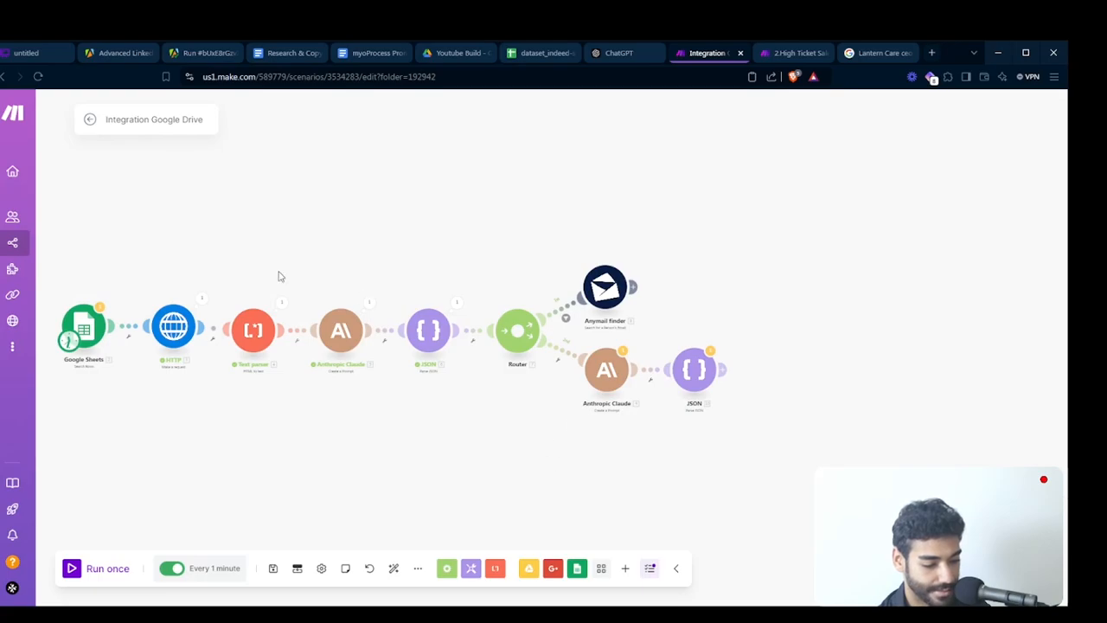
# - Duplicate the HTTP and Text parser modules and attach them to the router's second route, ahead of the copied Claude and JSON modules
pyautogui.moveTo(141, 287); pyautogui.dragTo(292, 354)
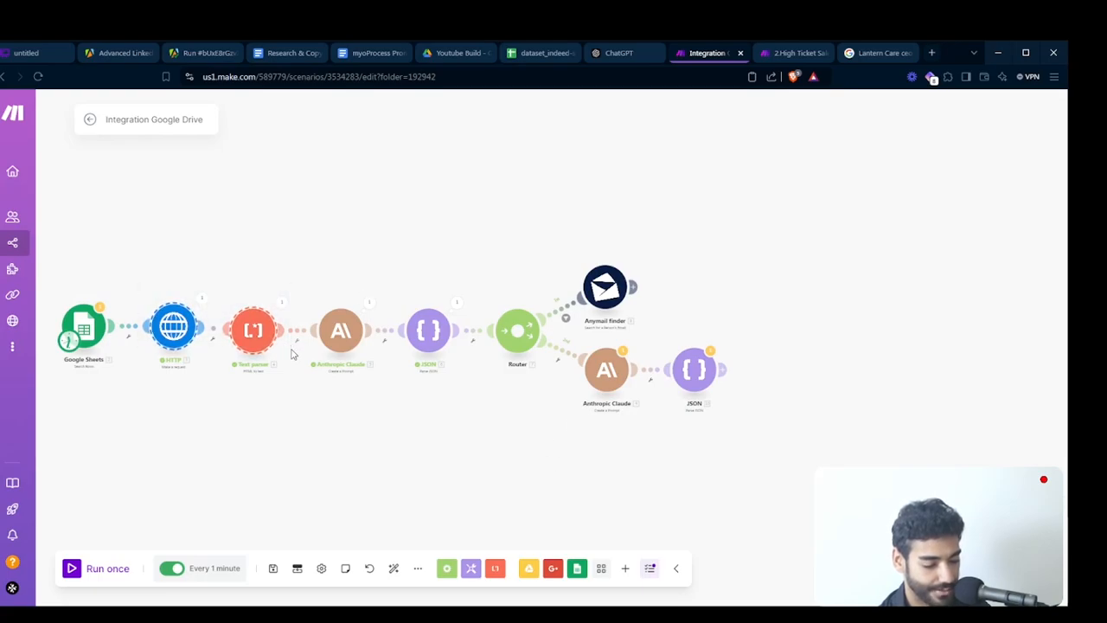
pyautogui.moveTo(584, 339); pyautogui.dragTo(735, 407)
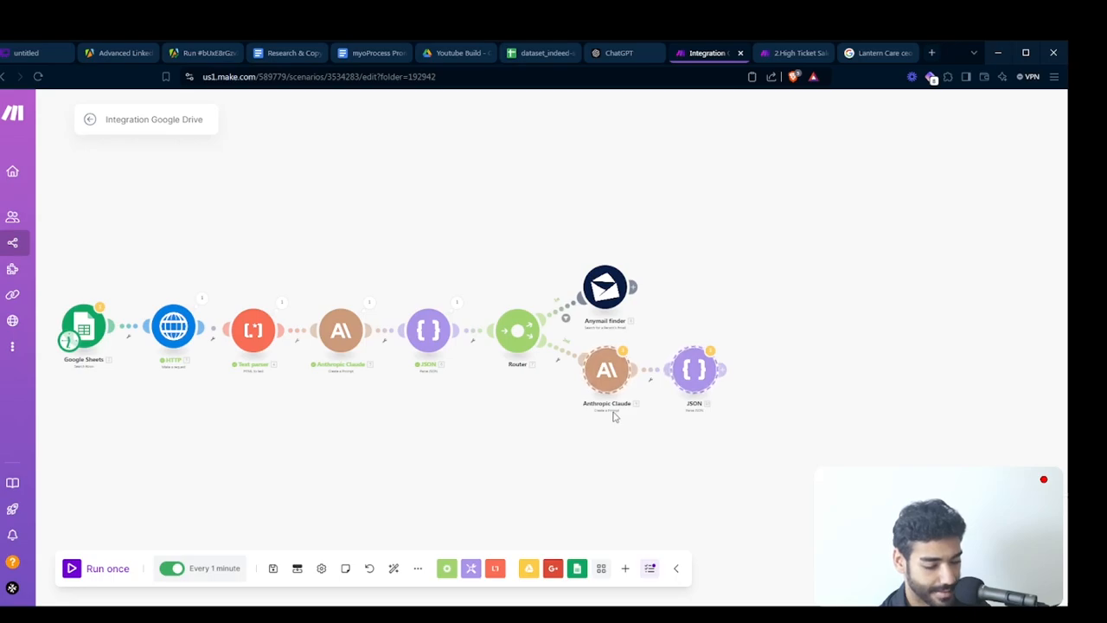
pyautogui.moveTo(560, 426); pyautogui.dragTo(515, 424)
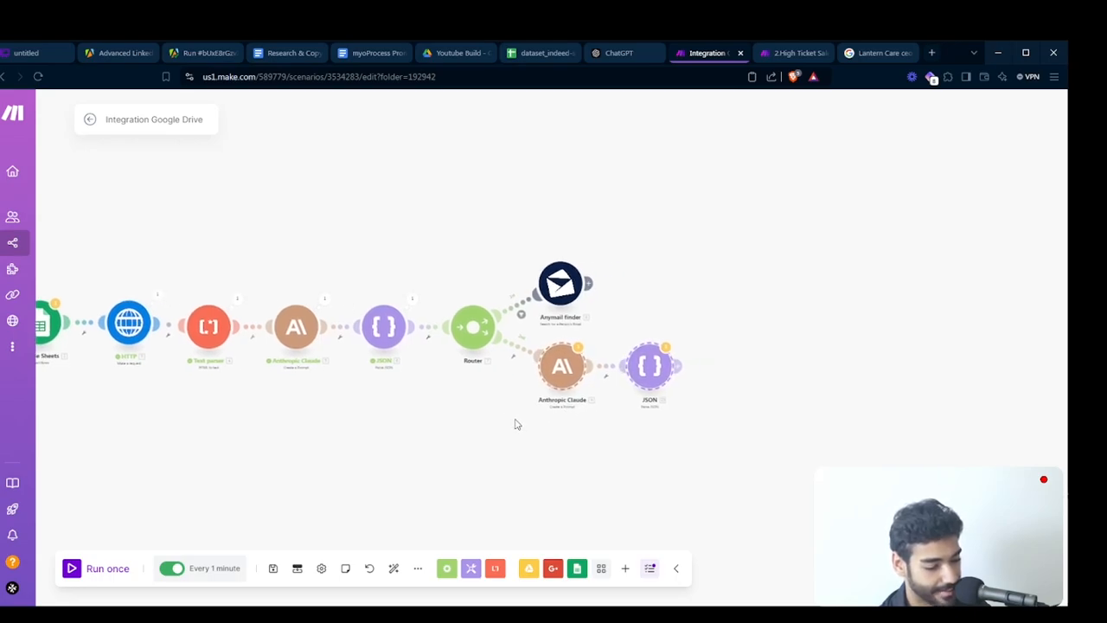
pyautogui.moveTo(554, 383); pyautogui.dragTo(652, 387)
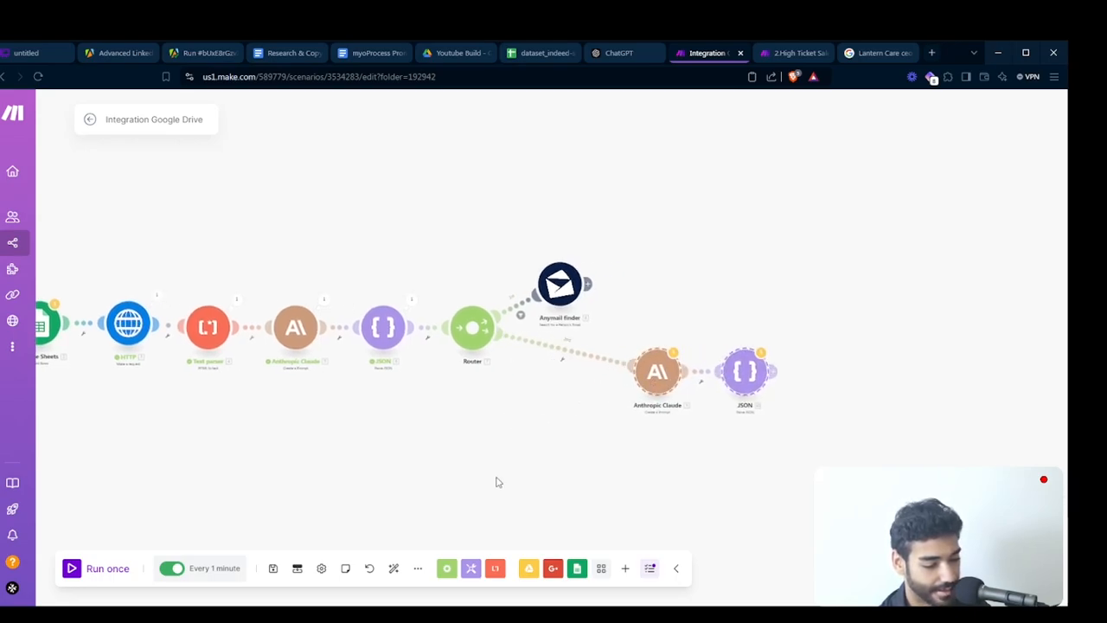
pyautogui.hotkey('ctrl', 'v')
pyautogui.moveTo(727, 514); pyautogui.dragTo(783, 471)
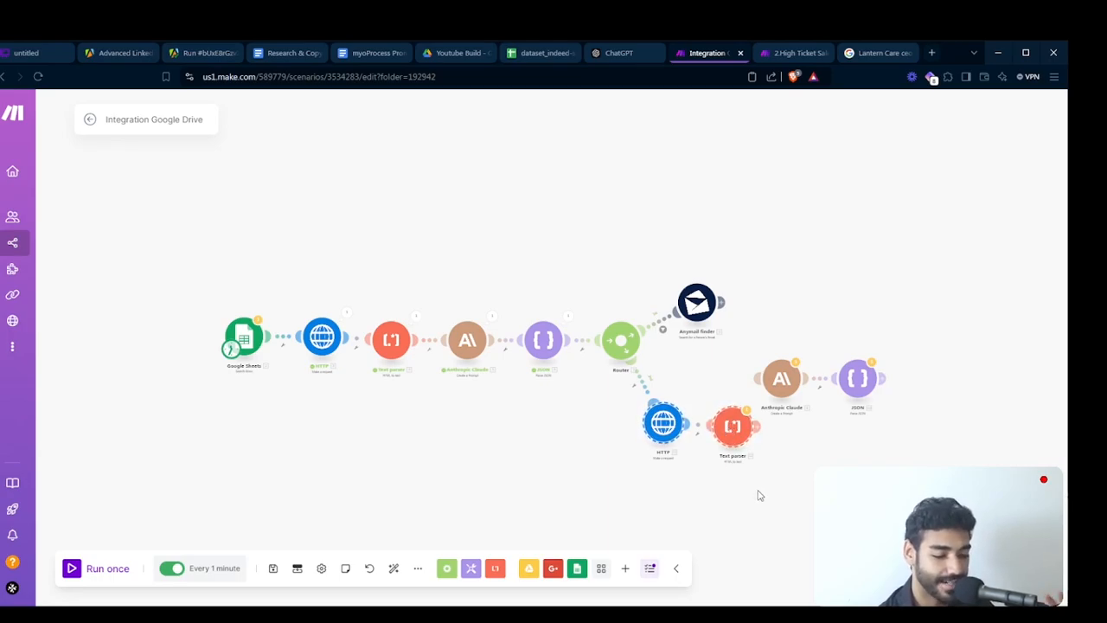
# - Connect the copied Anthropic Claude and JSON modules behind the second route's Text parser and auto-align the scenario
pyautogui.moveTo(759, 495); pyautogui.dragTo(697, 466)
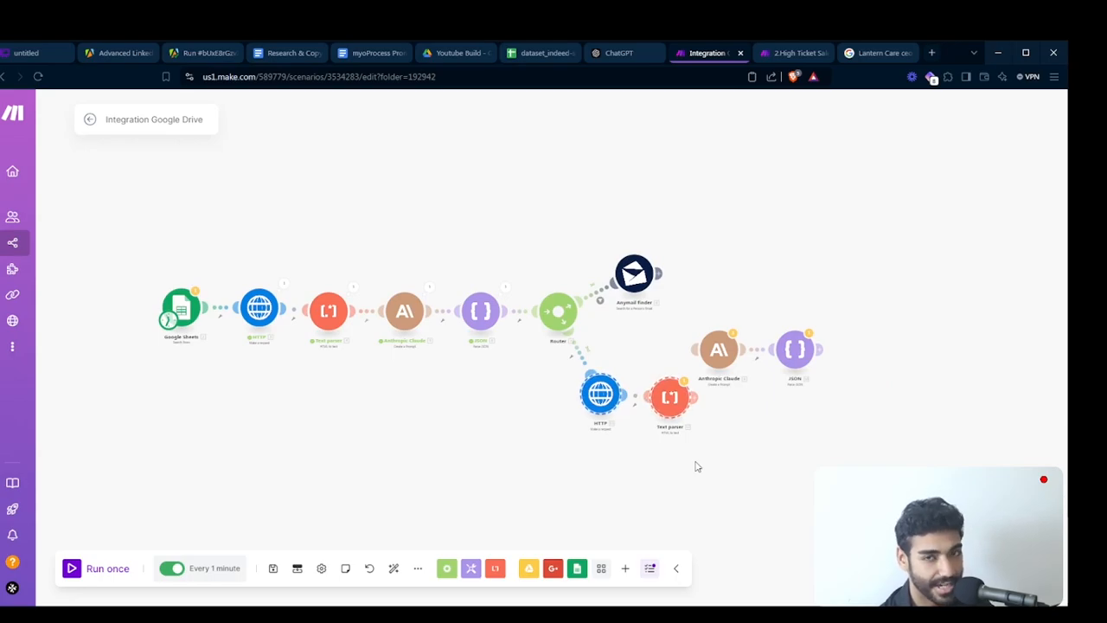
pyautogui.scroll(4, 657, 448)
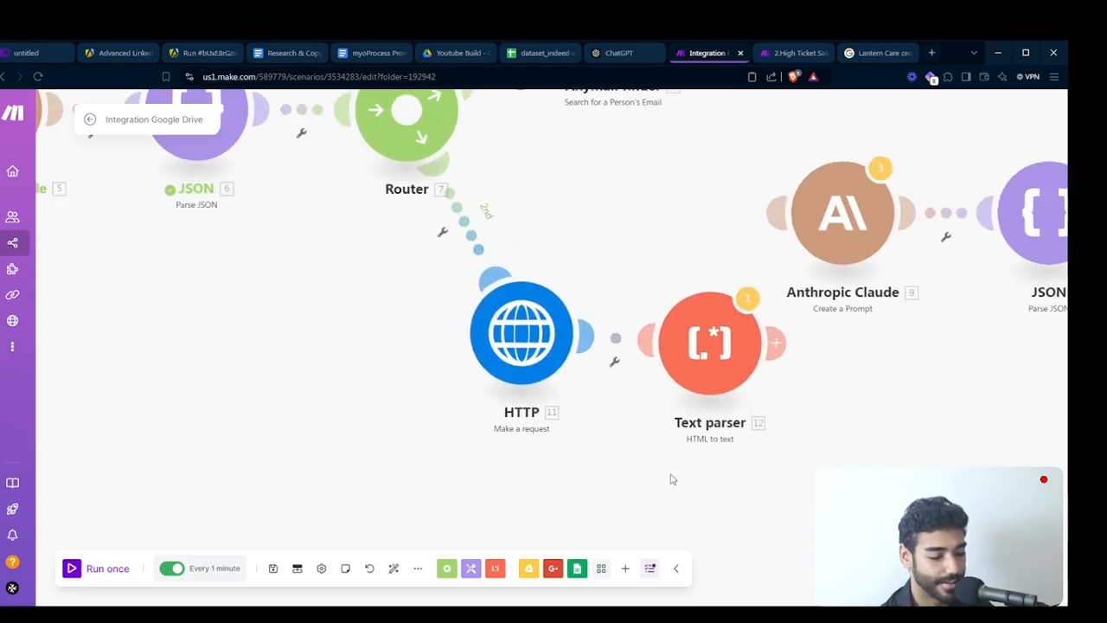
pyautogui.moveTo(545, 351); pyautogui.dragTo(632, 276)
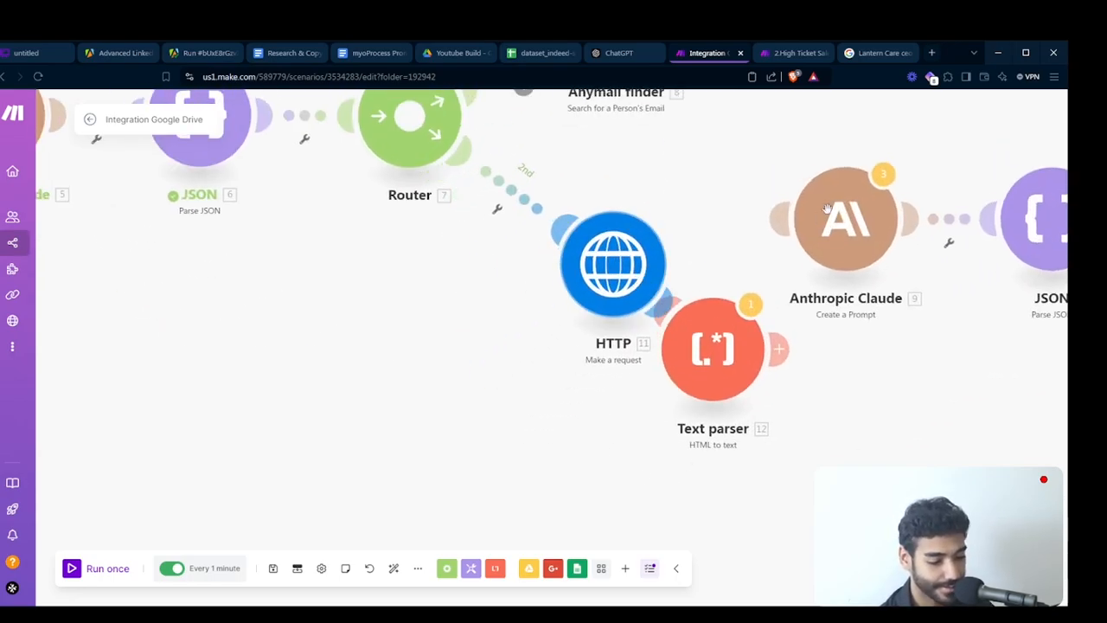
pyautogui.moveTo(852, 210); pyautogui.dragTo(944, 330)
pyautogui.moveTo(1043, 221); pyautogui.dragTo(1066, 321)
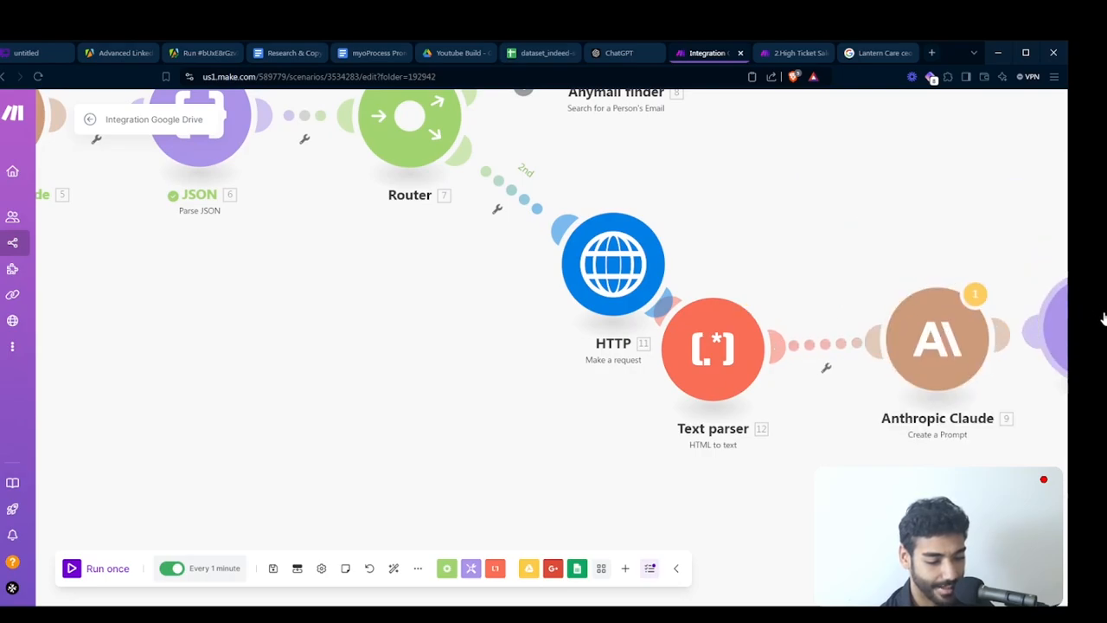
pyautogui.click(394, 568)
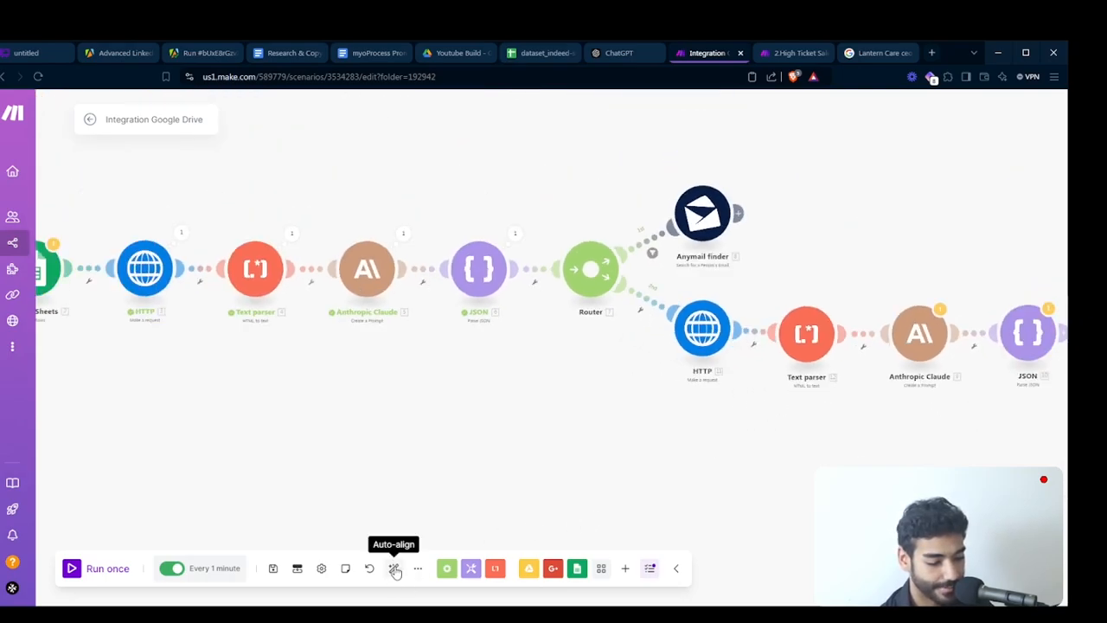
# - Remove the word "Lantern" from the Google search URL in the second route's HTTP module
pyautogui.click(632, 370)
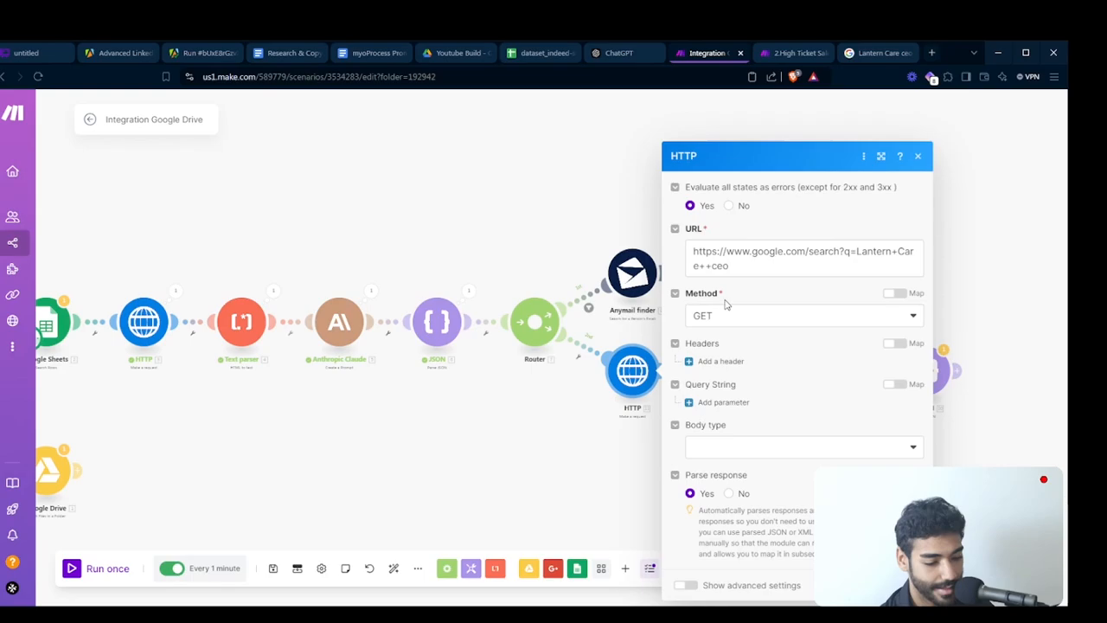
pyautogui.doubleClick(879, 251)
pyautogui.press('BackSpace')
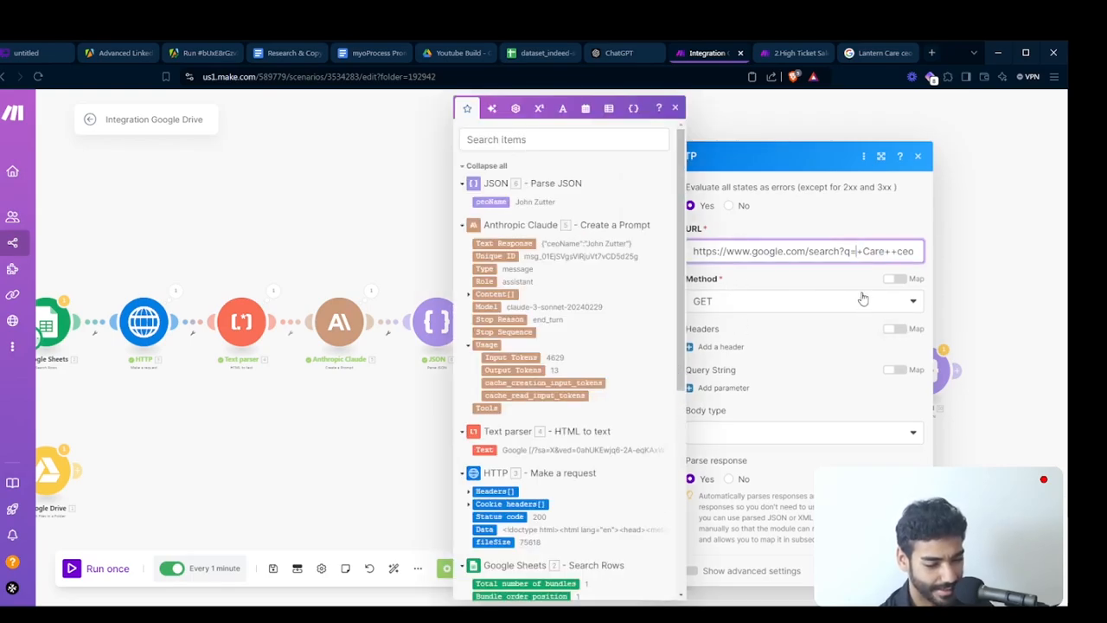
pyautogui.doubleClick(871, 252)
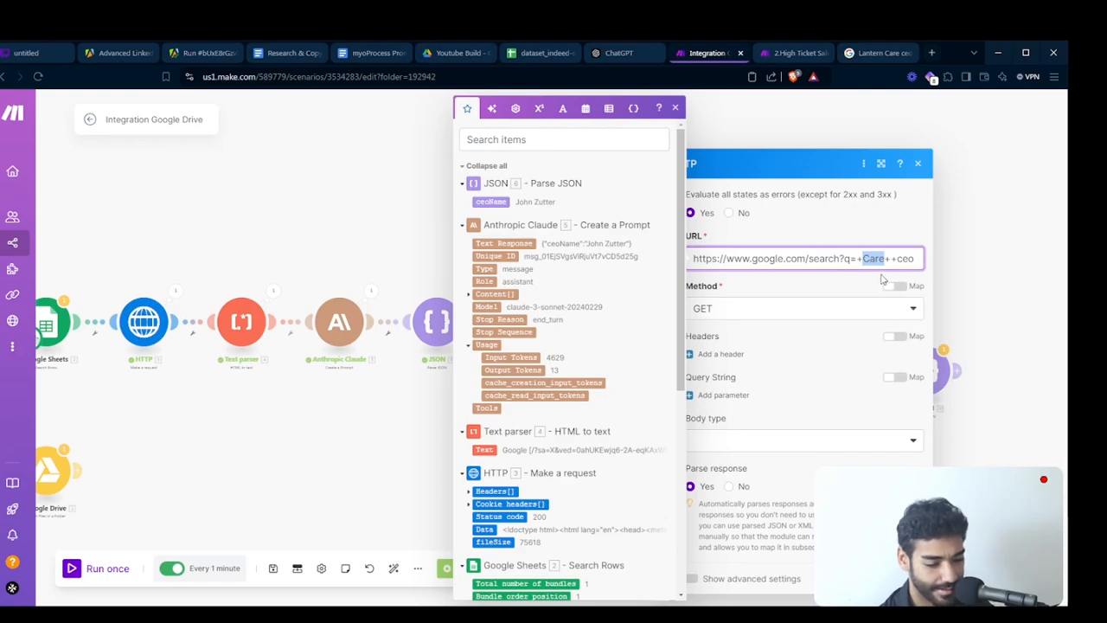
pyautogui.click(859, 252)
# - Switch to the Google results and search for "Lantern Care website", checking which results belong to the company
pyautogui.click(865, 57)
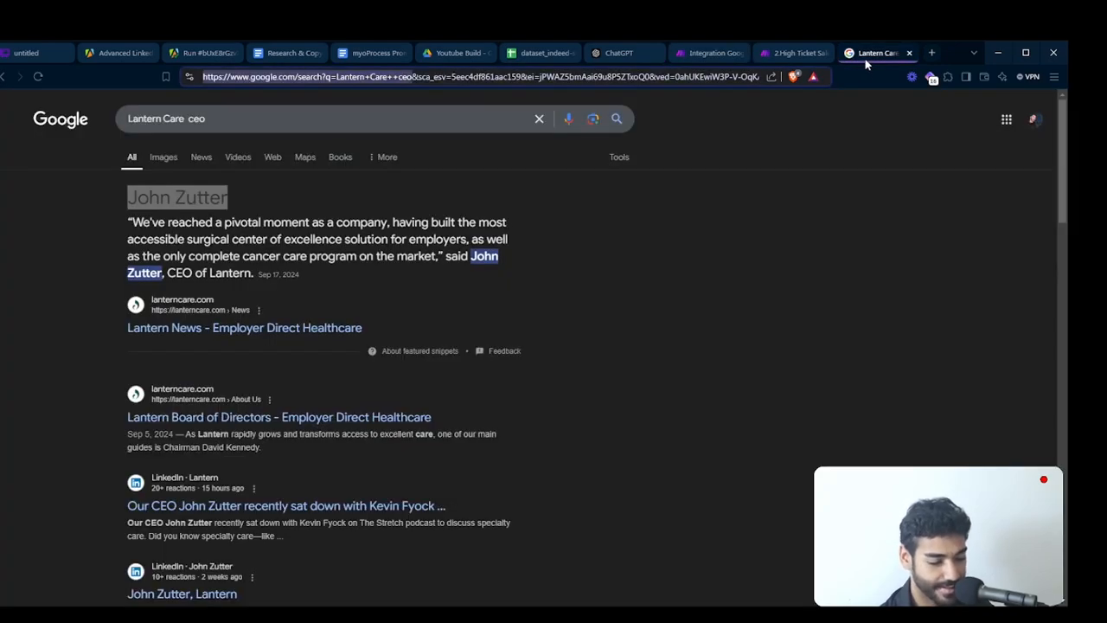
pyautogui.doubleClick(232, 118)
pyautogui.write('website')
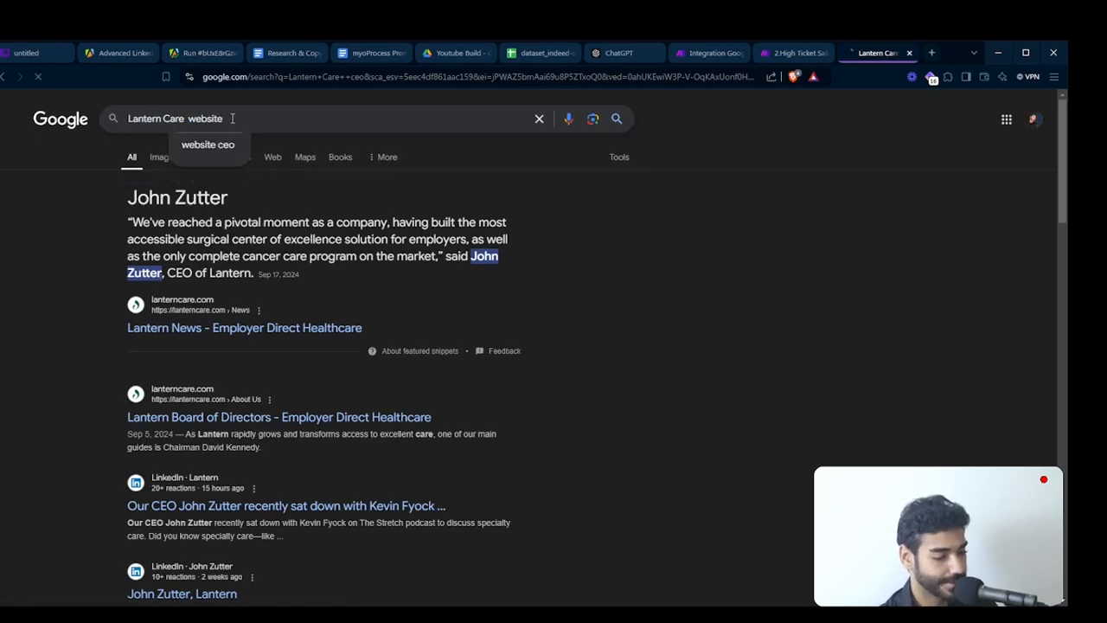
pyautogui.press('Return')
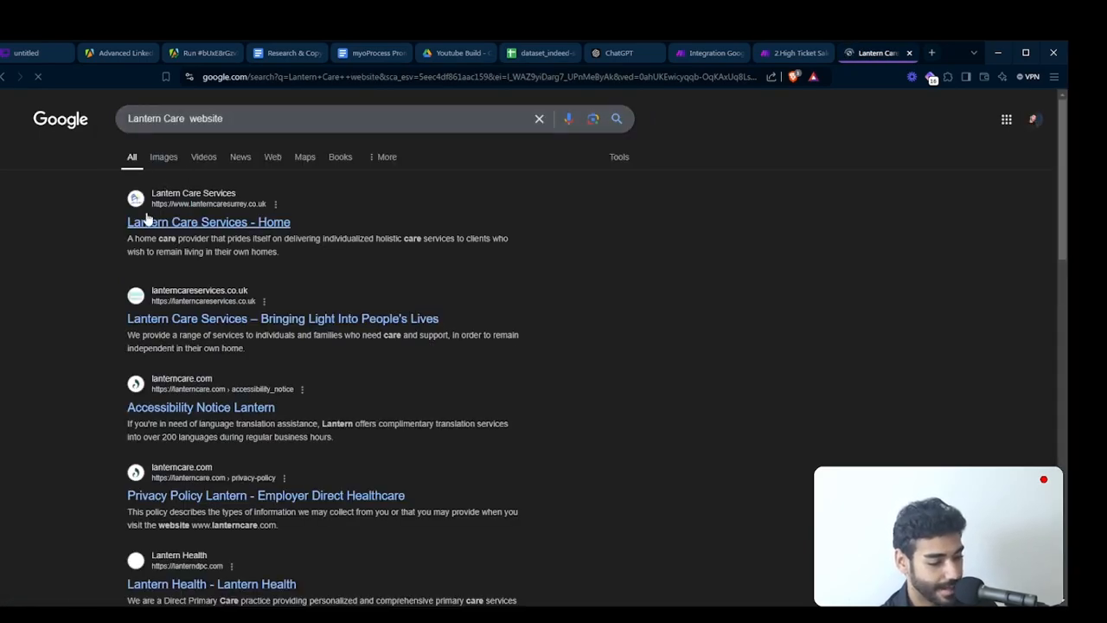
pyautogui.tripleClick(91, 226)
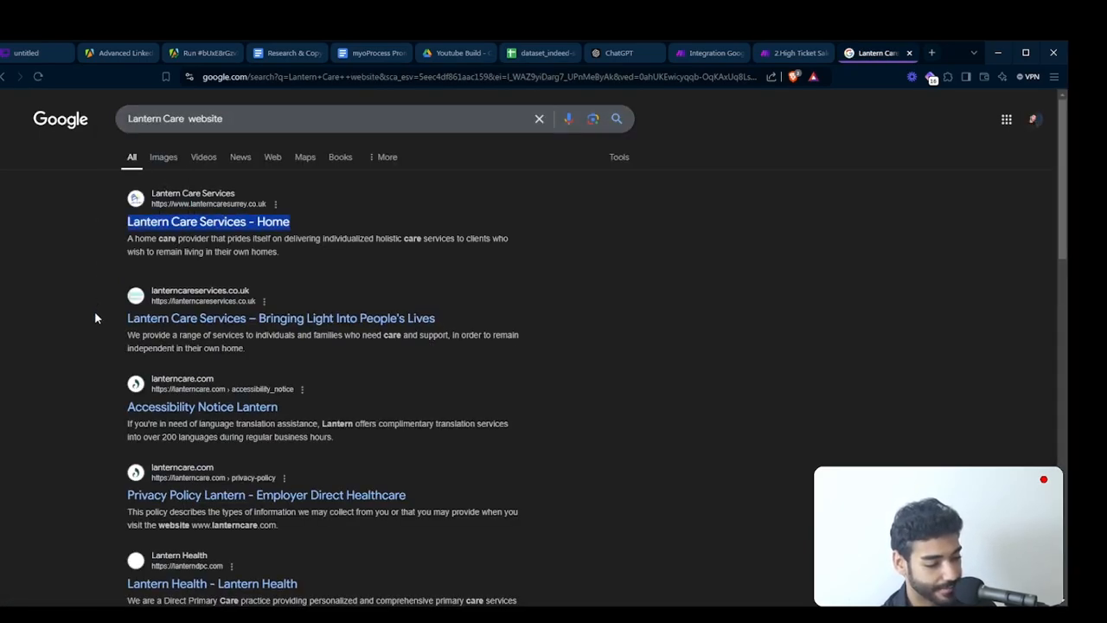
pyautogui.scroll(-1, 96, 314)
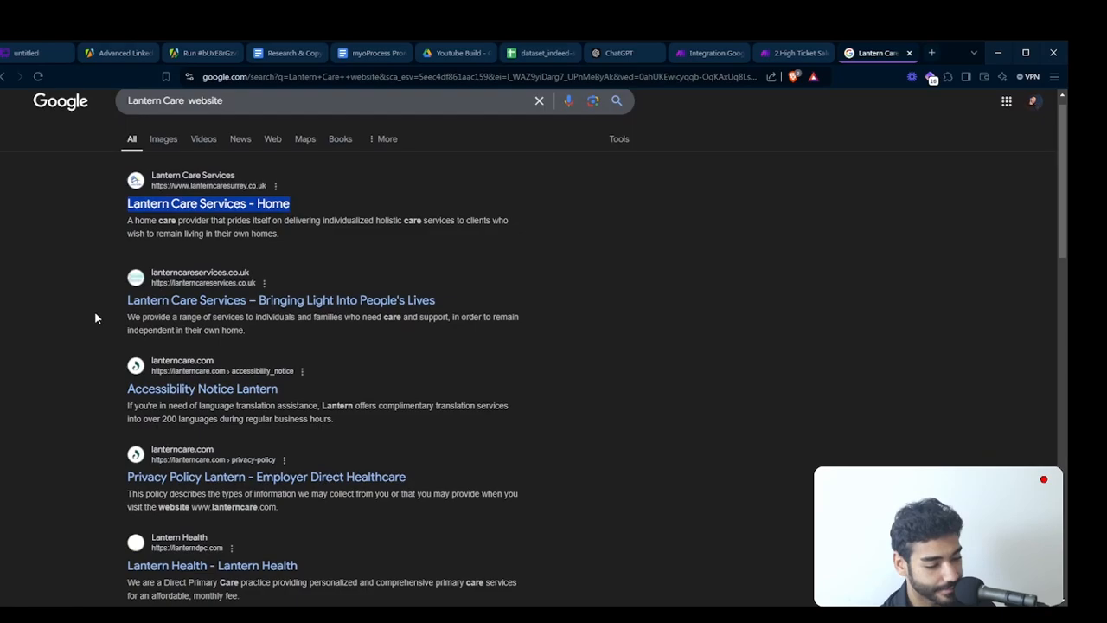
pyautogui.tripleClick(82, 397)
pyautogui.scroll(1, 83, 397)
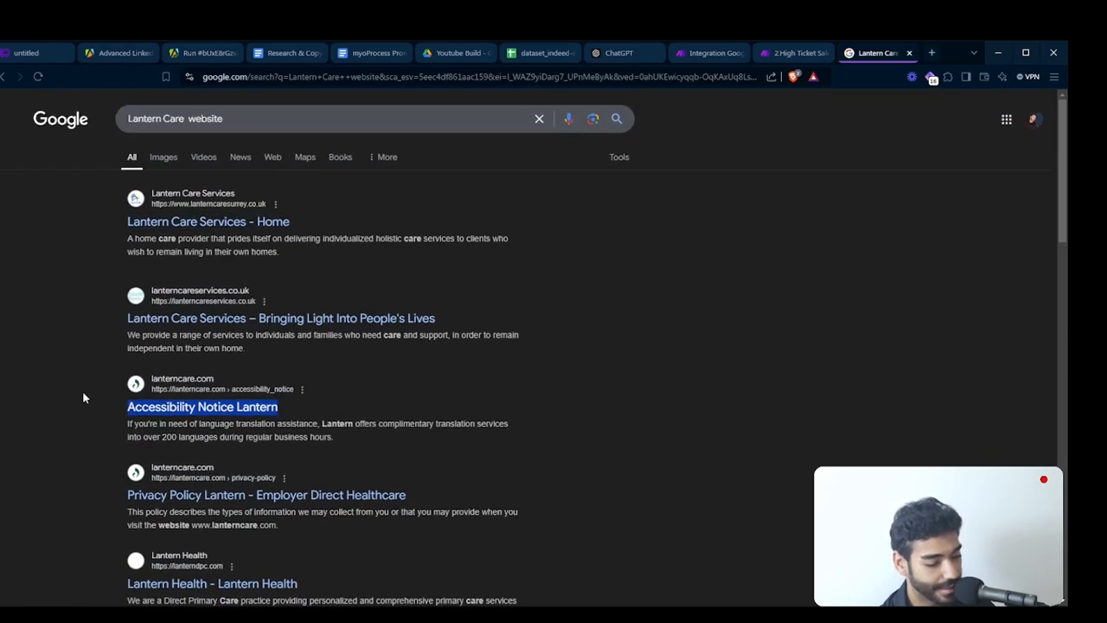
# - Search Google for "Lantern Care" without any extra keyword and open the lanterncare.com site from the results
pyautogui.click(218, 113)
pyautogui.doubleClick(218, 112)
pyautogui.press('BackSpace')
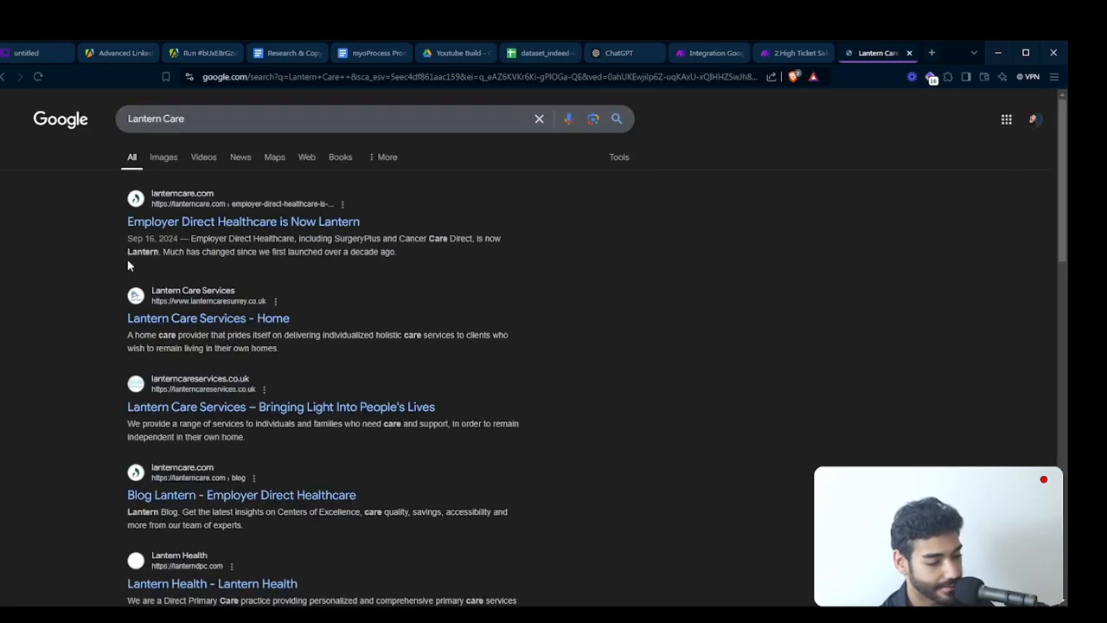
pyautogui.scroll(-1, 128, 267)
pyautogui.scroll(-1, 173, 331)
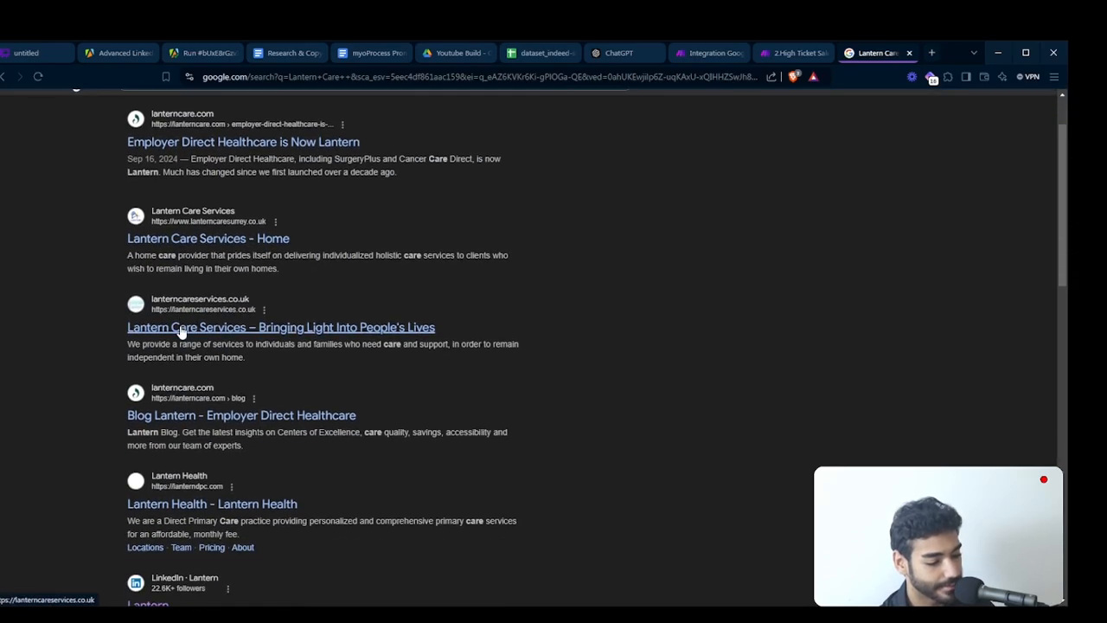
pyautogui.scroll(-1, 180, 330)
pyautogui.scroll(2, 173, 320)
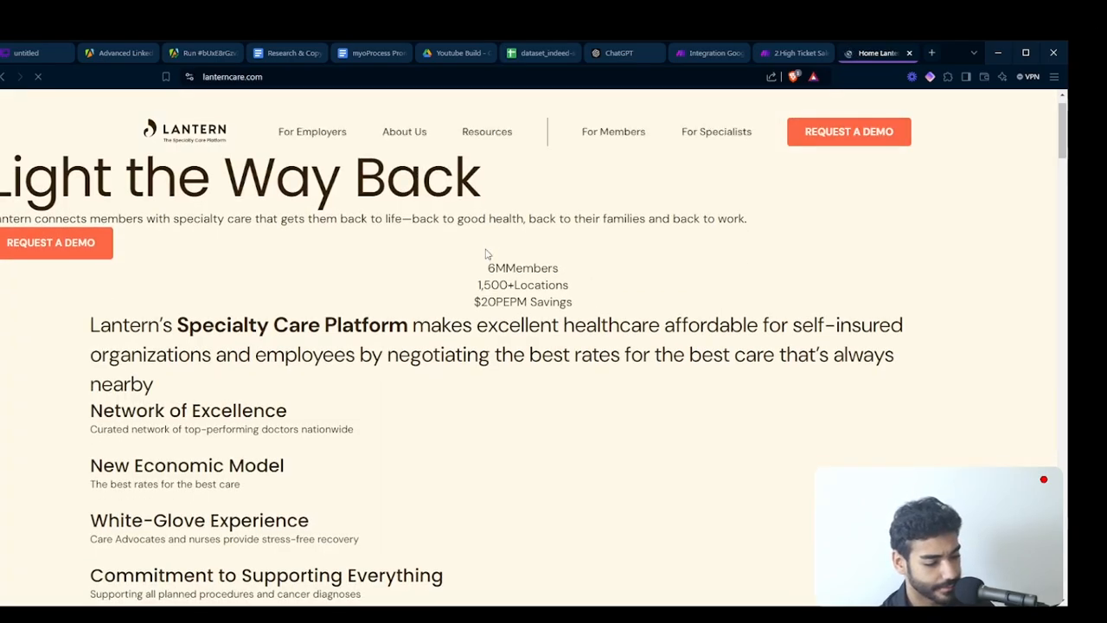
# - Examine the Lantern homepage and the Employer Direct Healthcare rebranding article, and return to the Google results
pyautogui.scroll(-5, 485, 254)
pyautogui.scroll(5, 486, 253)
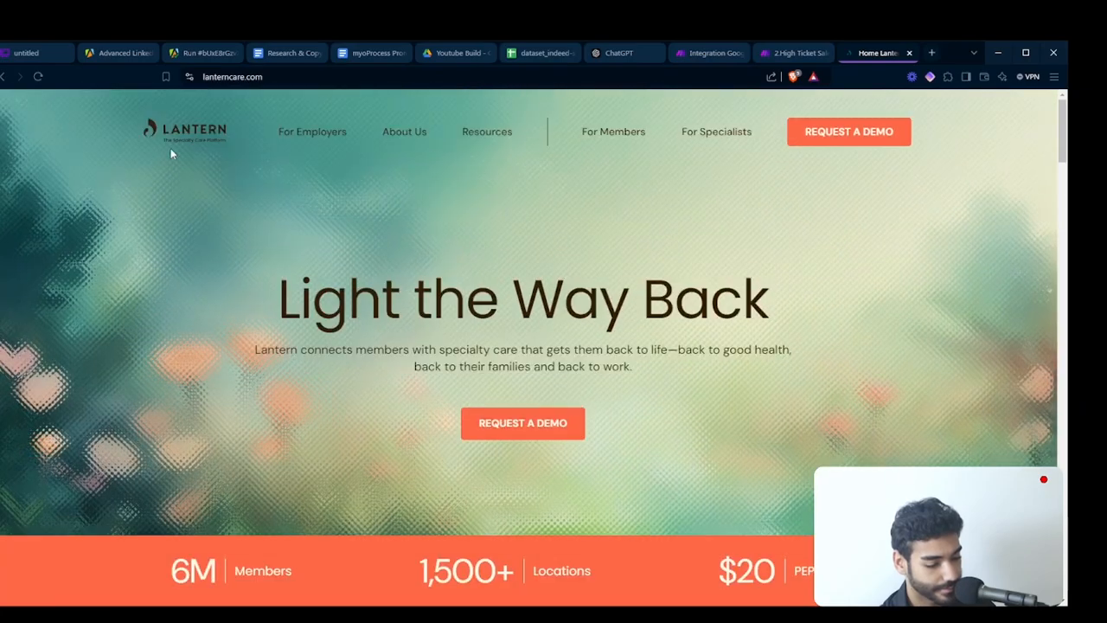
pyautogui.scroll(-1, 529, 317)
pyautogui.scroll(-4, 727, 558)
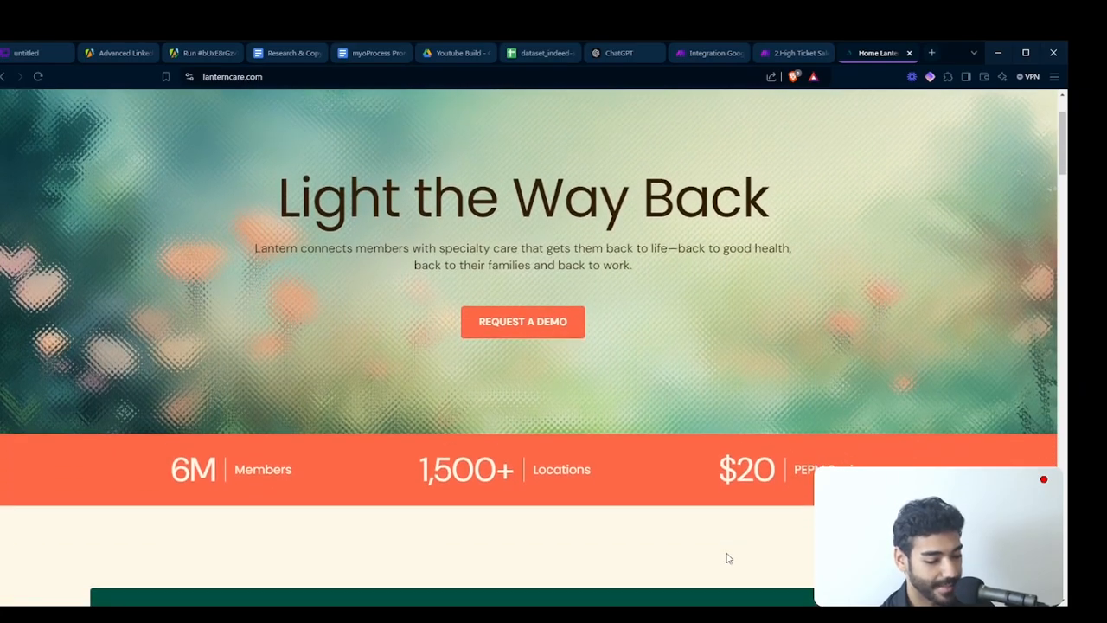
pyautogui.scroll(4, 727, 558)
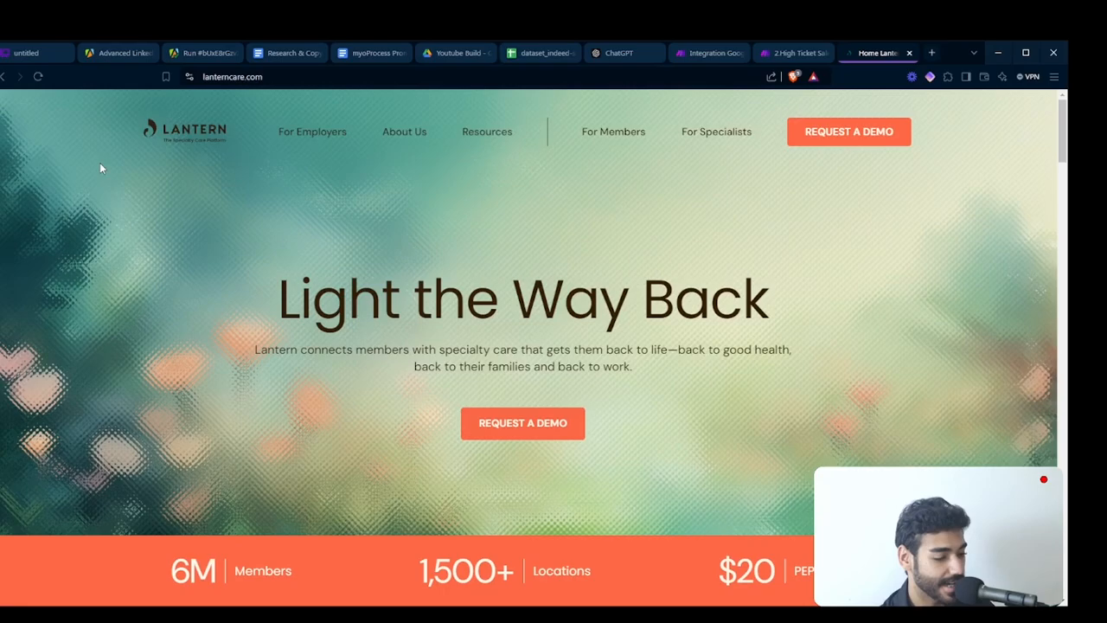
pyautogui.click(3, 76)
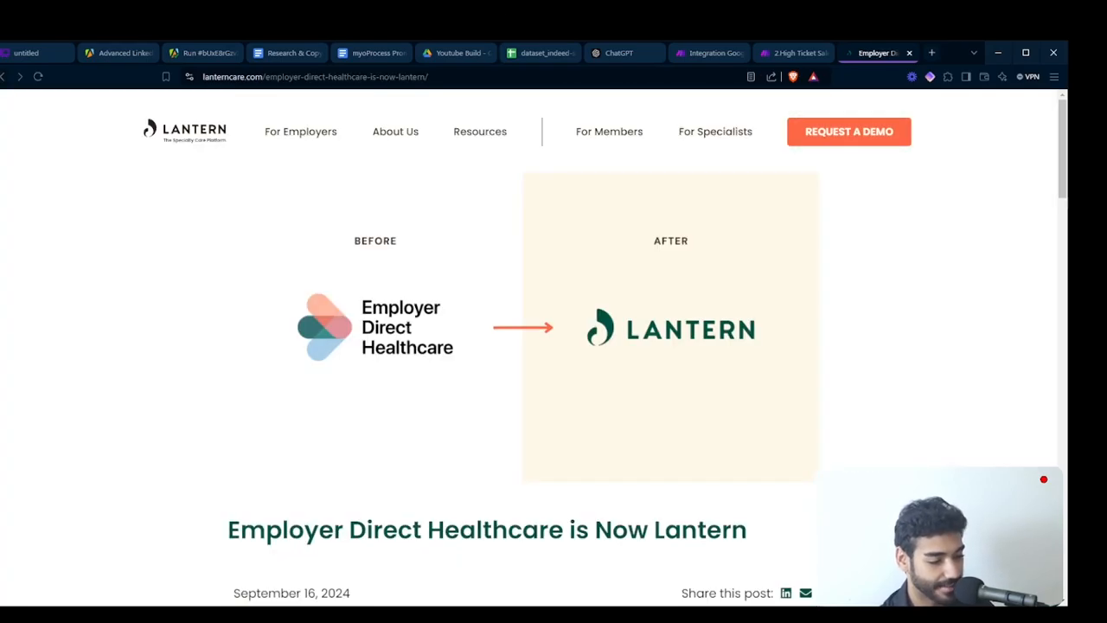
pyautogui.press('super')
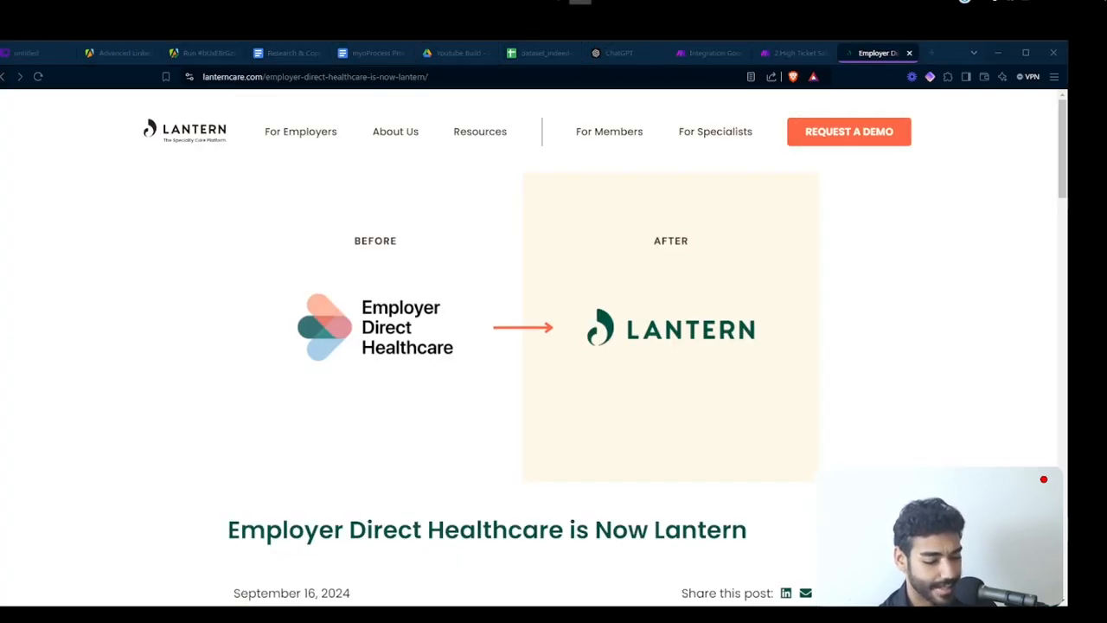
pyautogui.press('super')
pyautogui.scroll(-1, 531, 298)
pyautogui.scroll(1, 531, 299)
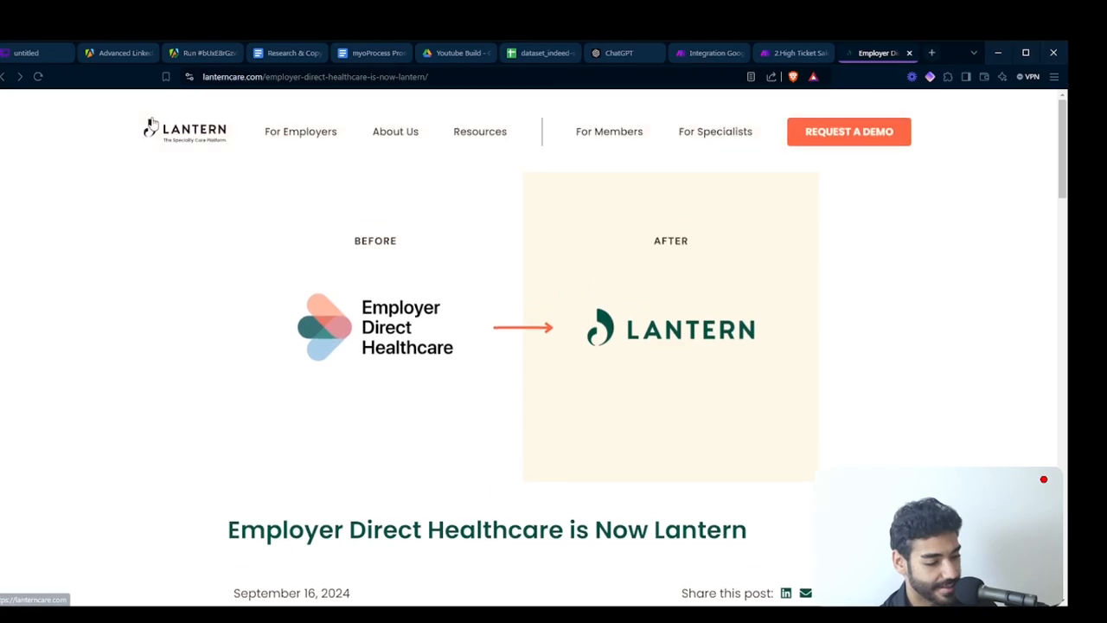
pyautogui.click(8, 78)
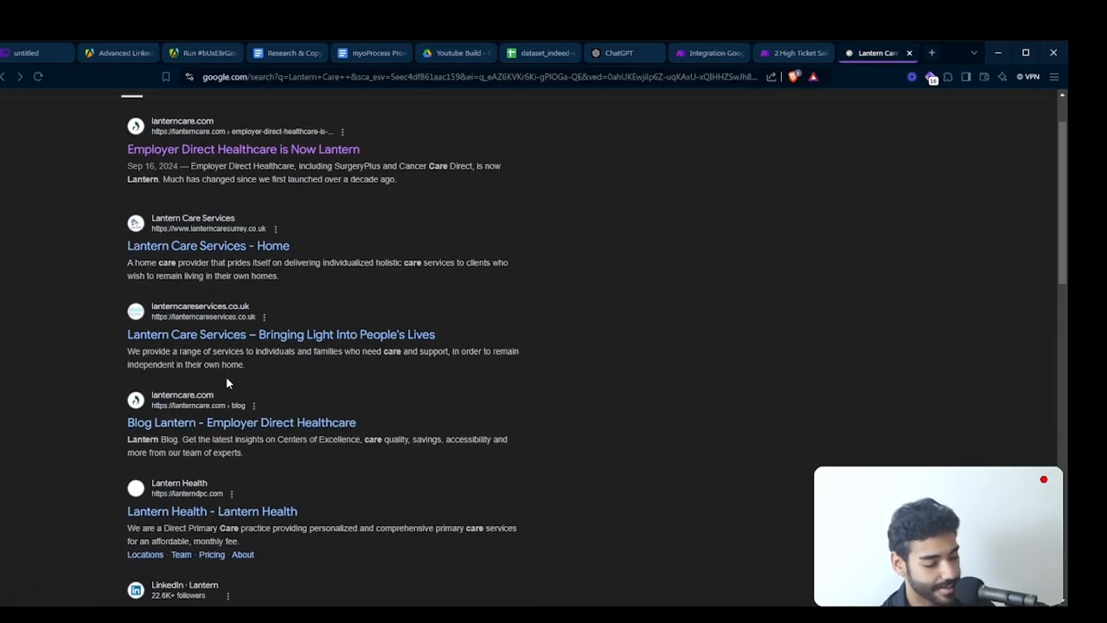
# - Search Google for "Lantern Care linkedin" and look through the results for the company's page
pyautogui.click(205, 118)
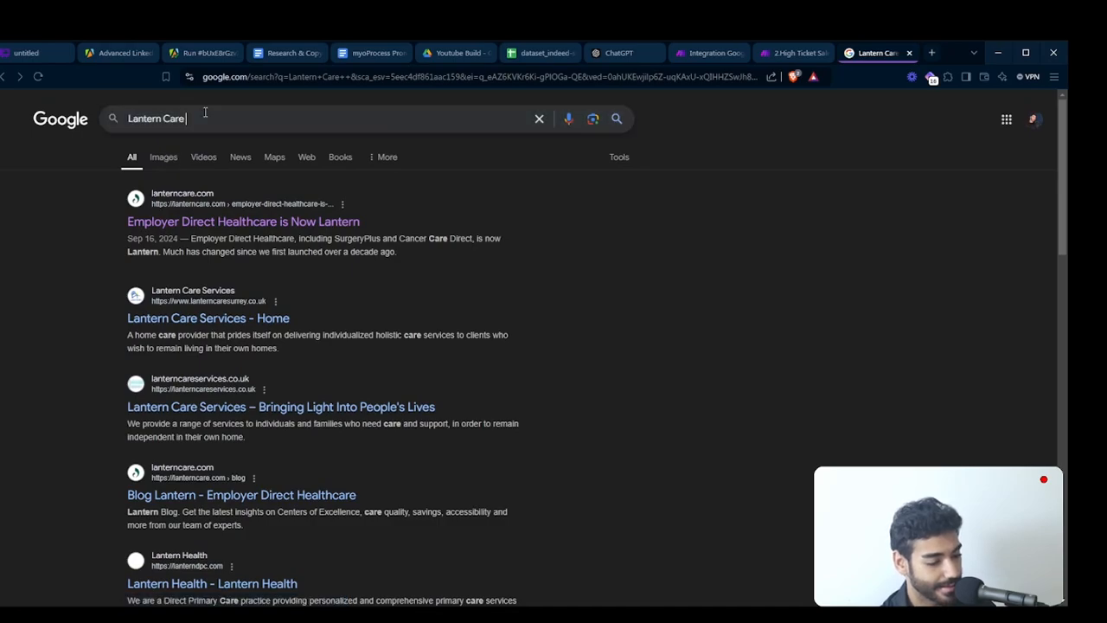
pyautogui.write('linkedin')
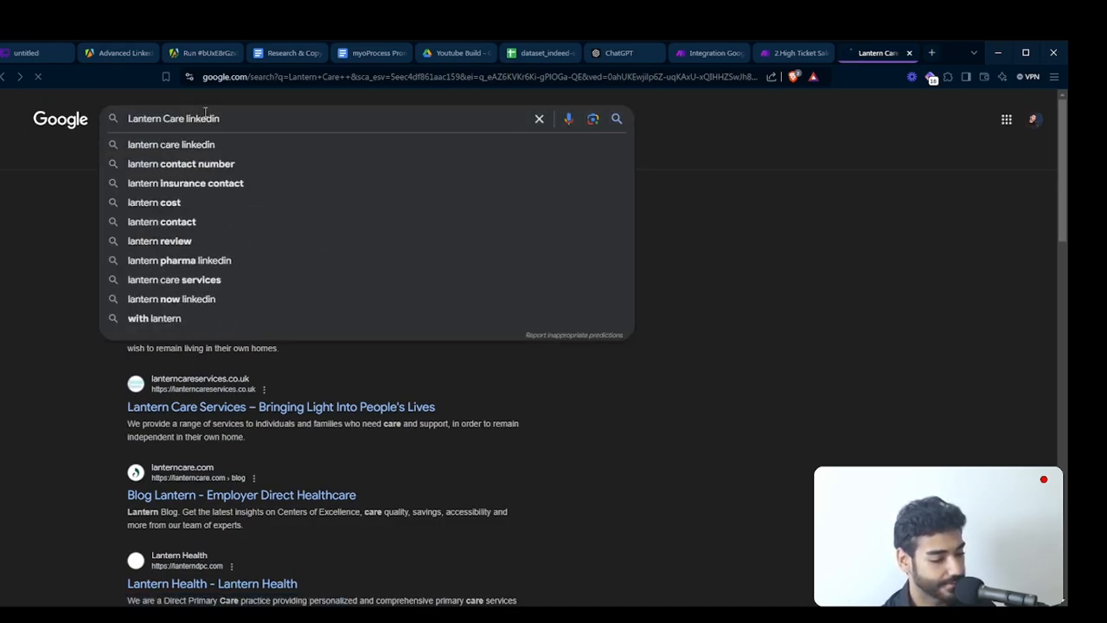
pyautogui.press('Return')
pyautogui.scroll(-1, 198, 319)
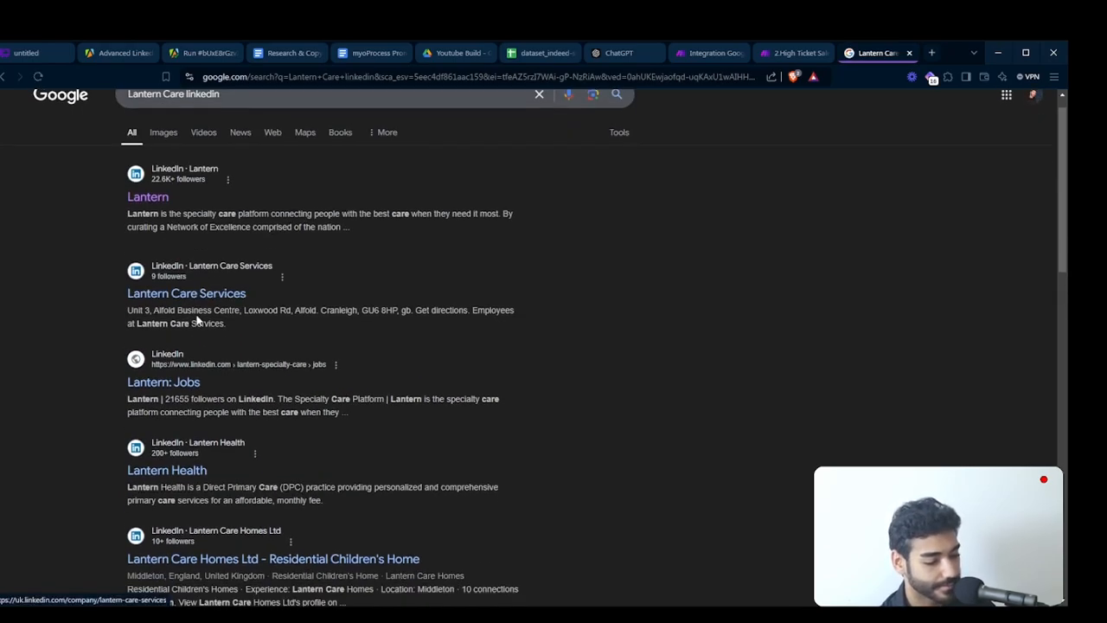
pyautogui.scroll(1, 198, 319)
# - Replace the "linkedin" keyword with "website" in the Google query and review the results for the company's domain
pyautogui.doubleClick(192, 119)
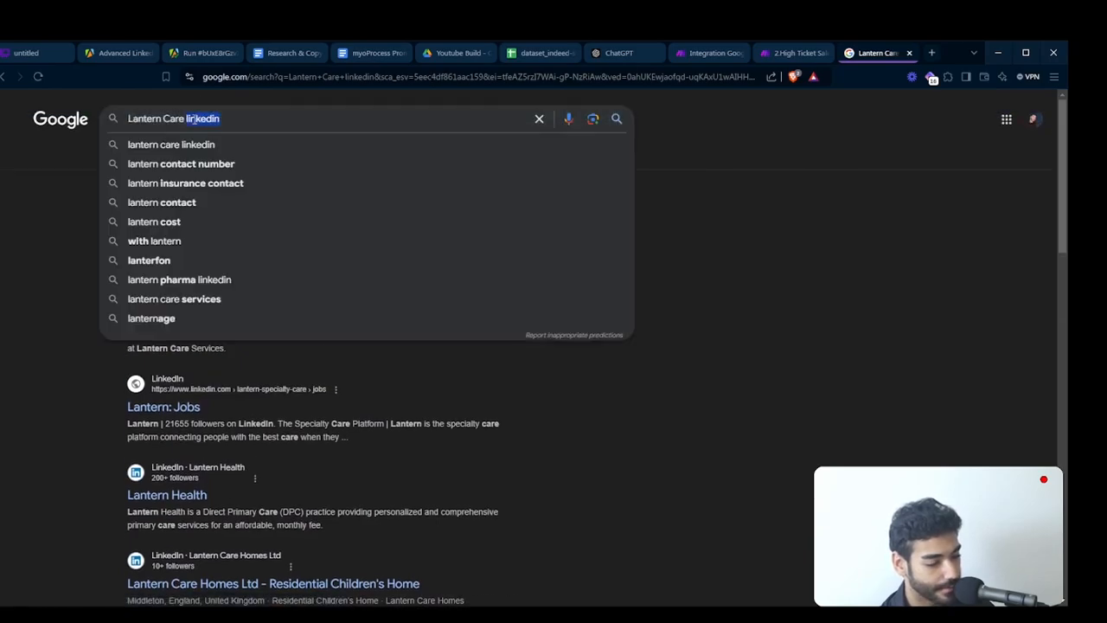
pyautogui.press('BackSpace')
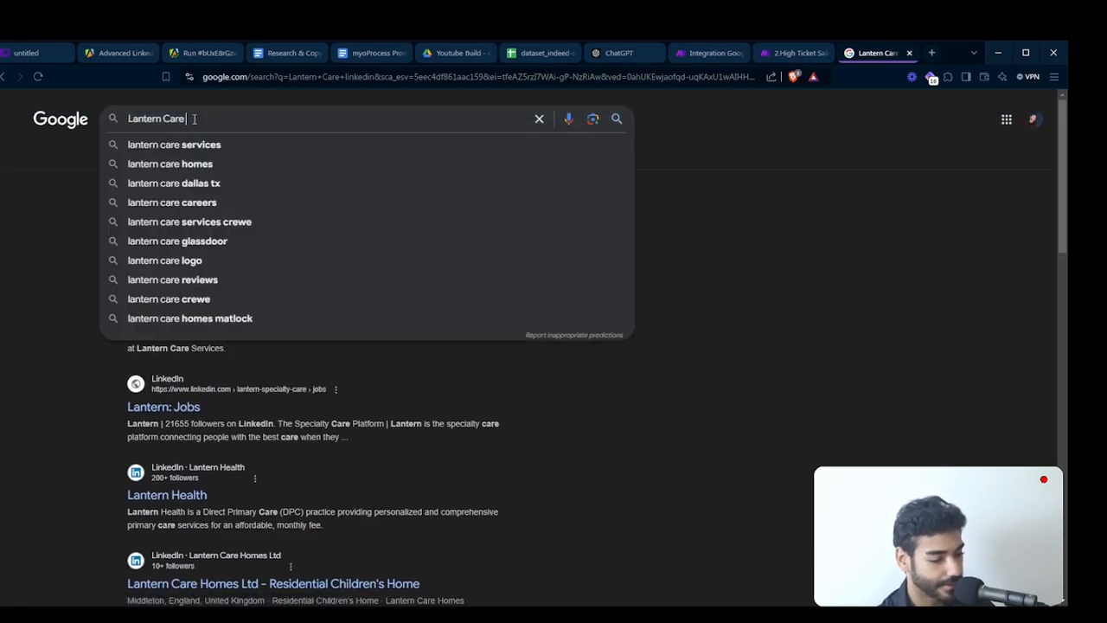
pyautogui.write('website')
pyautogui.press('Return')
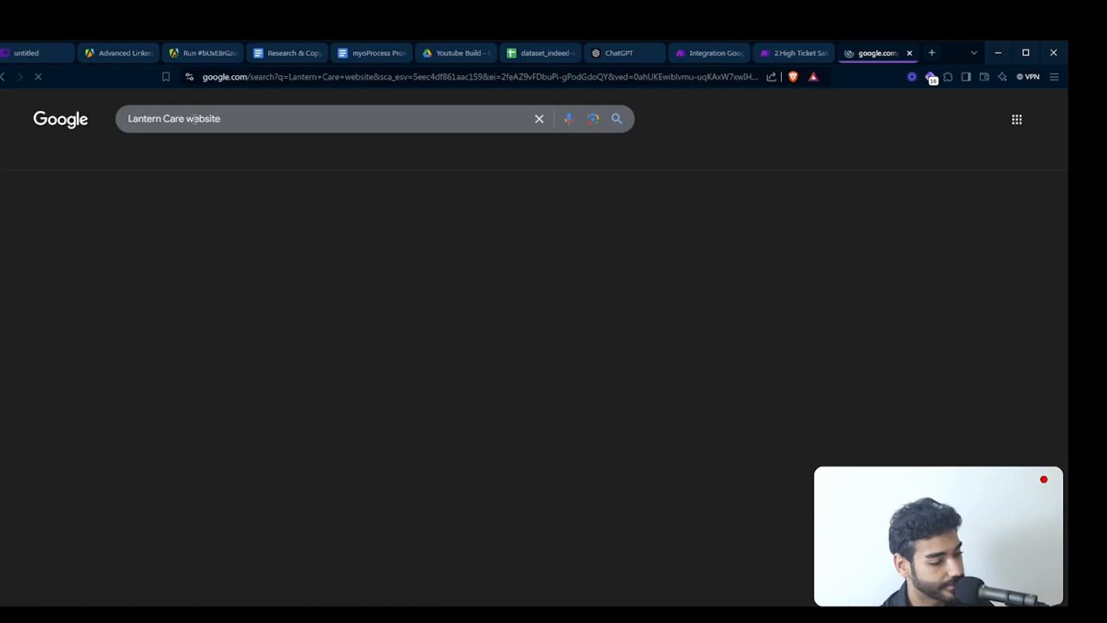
pyautogui.scroll(-1, 243, 271)
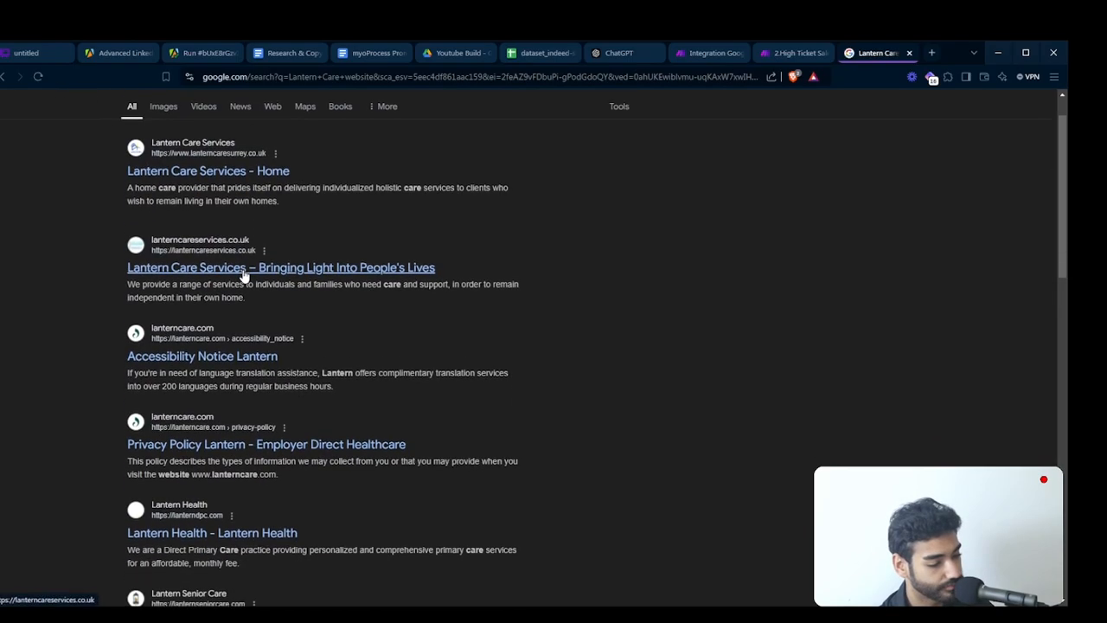
pyautogui.scroll(1, 243, 275)
# - Search Google for "Lantern Care website ceo" and check the results for the company's own domain
pyautogui.click(214, 119)
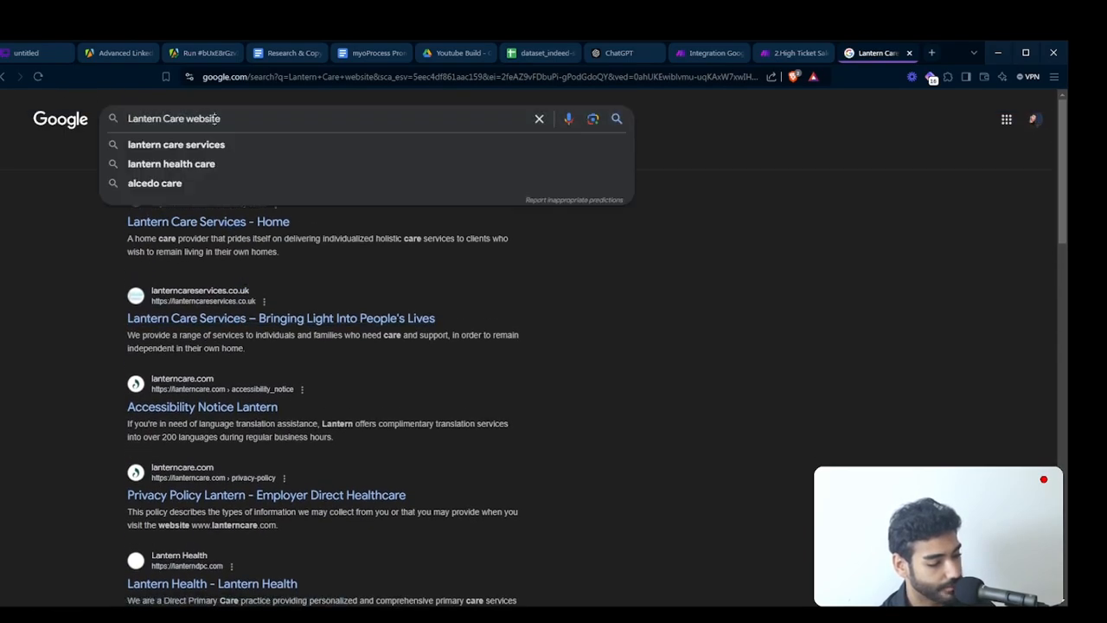
pyautogui.press('Right')
pyautogui.write('ceo')
pyautogui.press('Return')
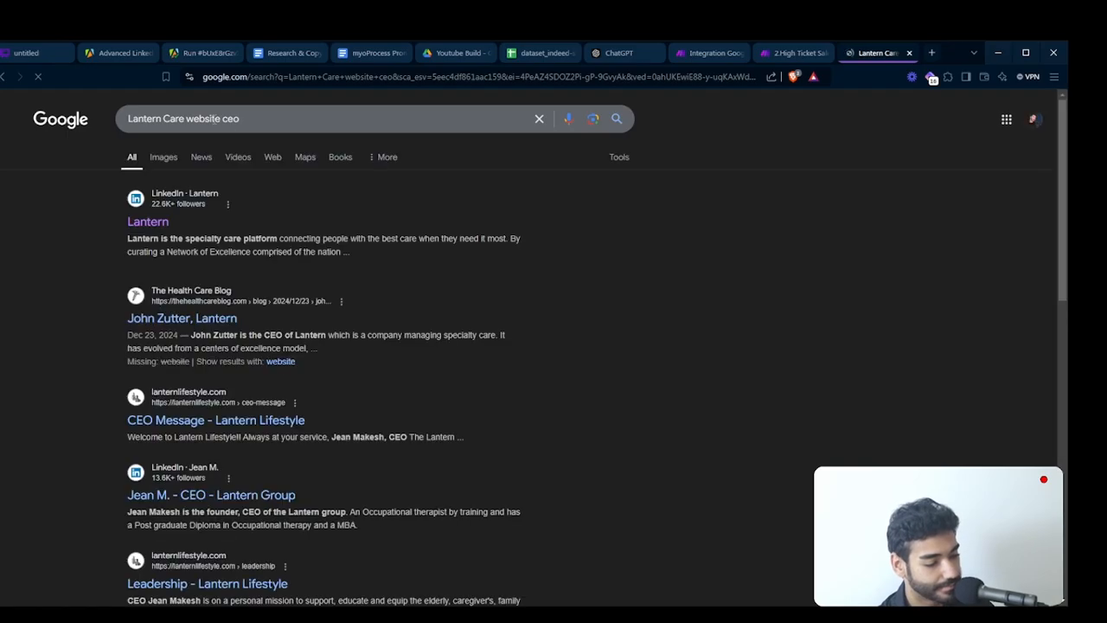
pyautogui.scroll(-1, 265, 204)
pyautogui.scroll(1, 264, 204)
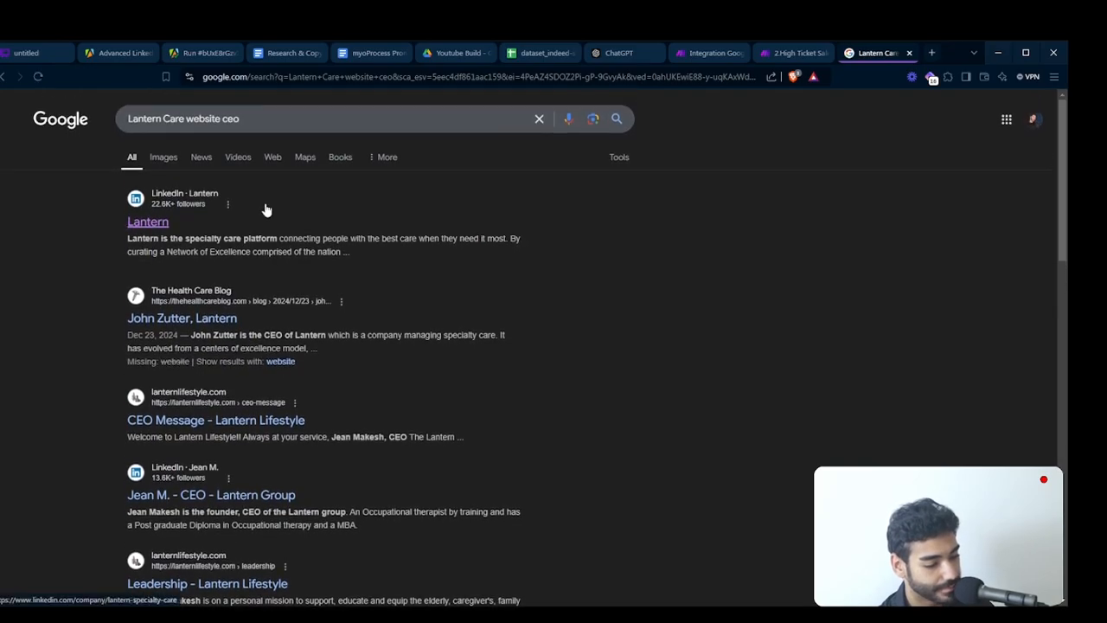
# - Shorten the Google query to "Lantern Care ceo" and run the search
pyautogui.moveTo(184, 118); pyautogui.dragTo(316, 117)
pyautogui.press('BackSpace')
pyautogui.press('BackSpace')
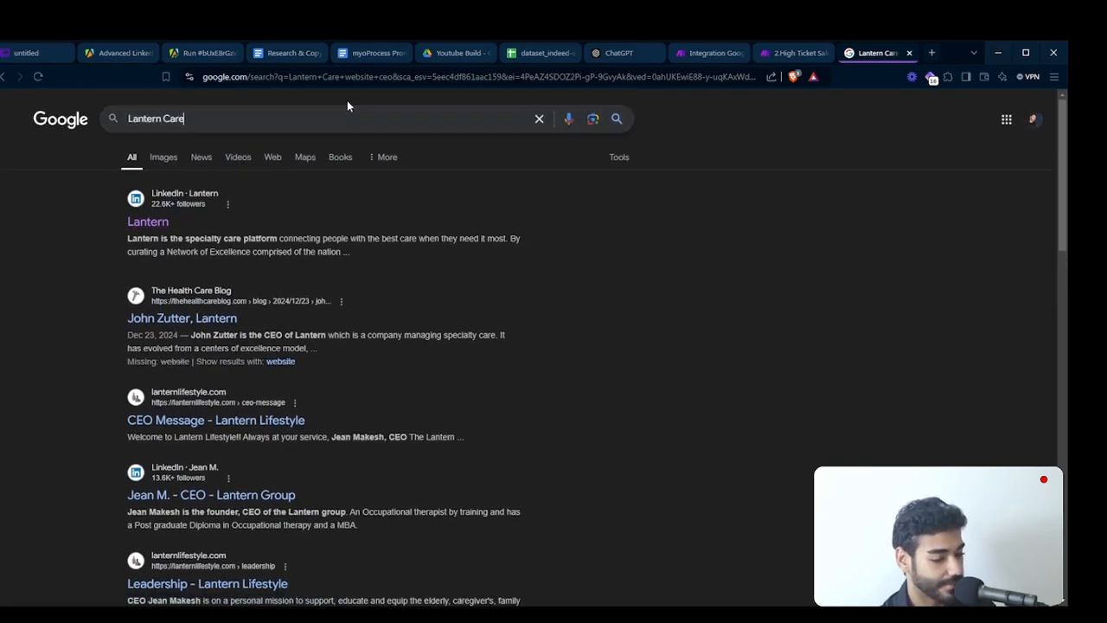
pyautogui.write('e')
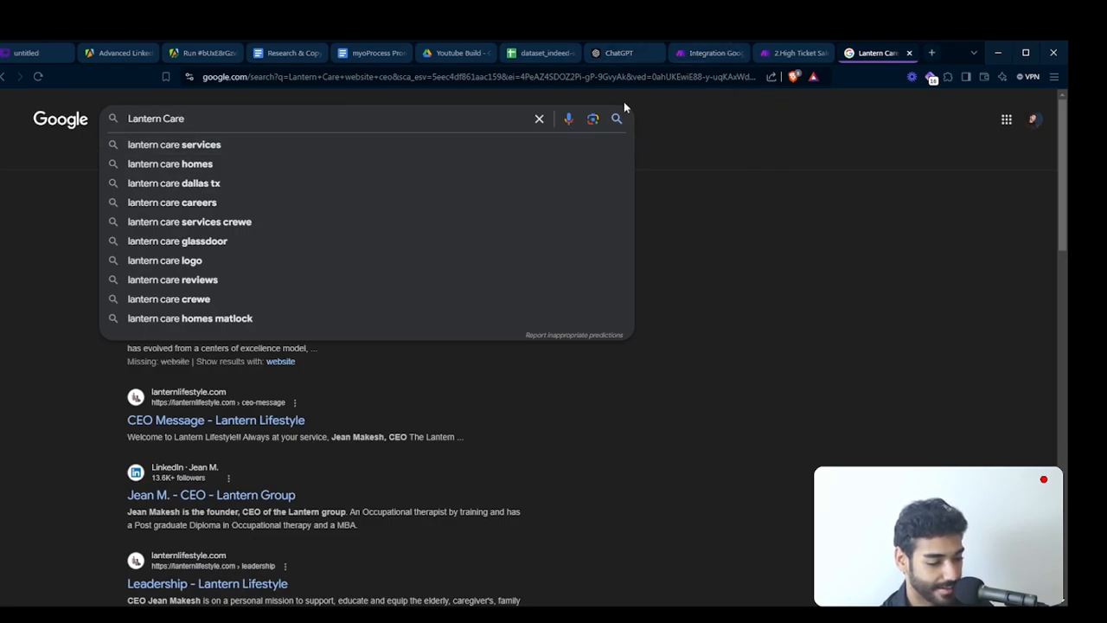
pyautogui.write('ceo')
pyautogui.press('Return')
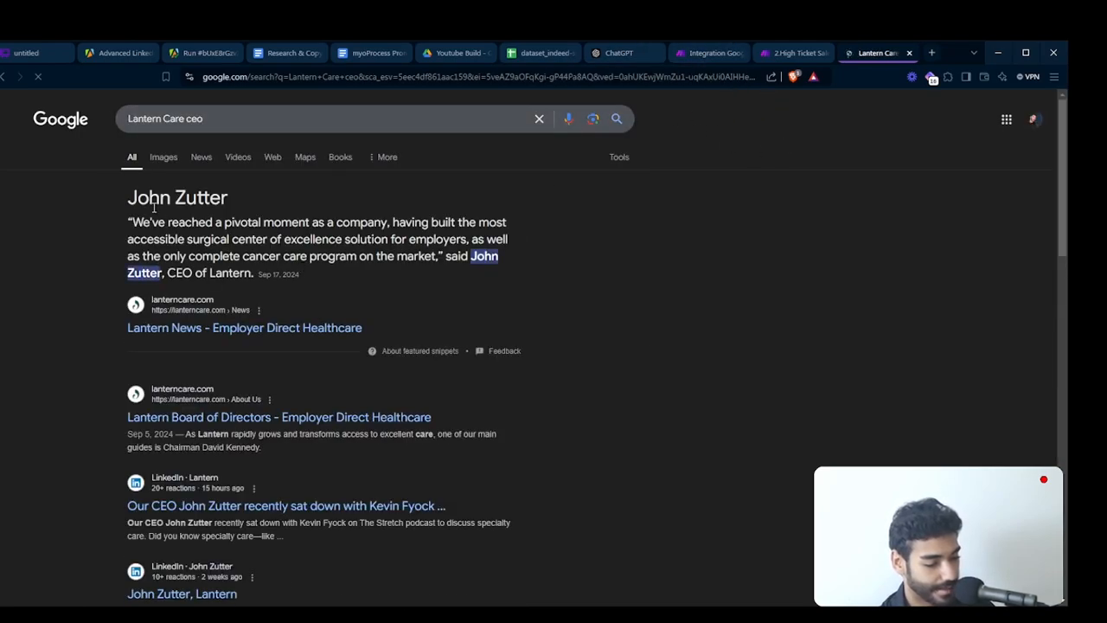
# - Copy the CEO's name from the featured answer, search Google for "Lantern Care" plus that name, and review the results
pyautogui.moveTo(128, 198); pyautogui.dragTo(229, 199)
pyautogui.hotkey('ctrl', 'c')
pyautogui.doubleClick(192, 121)
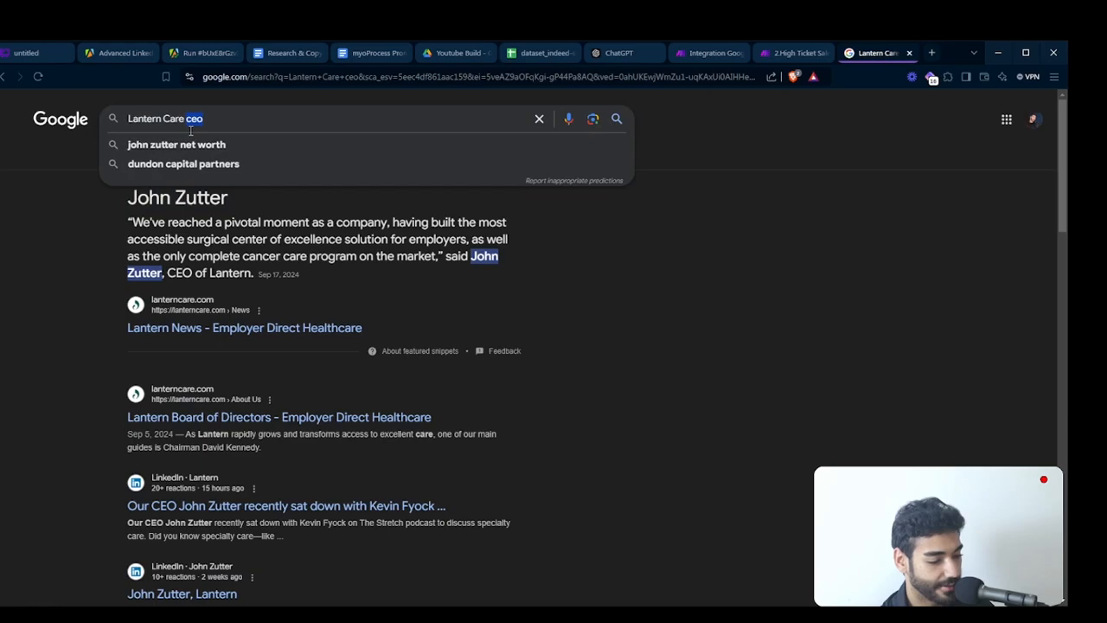
pyautogui.press('BackSpace')
pyautogui.hotkey('ctrl', 'v')
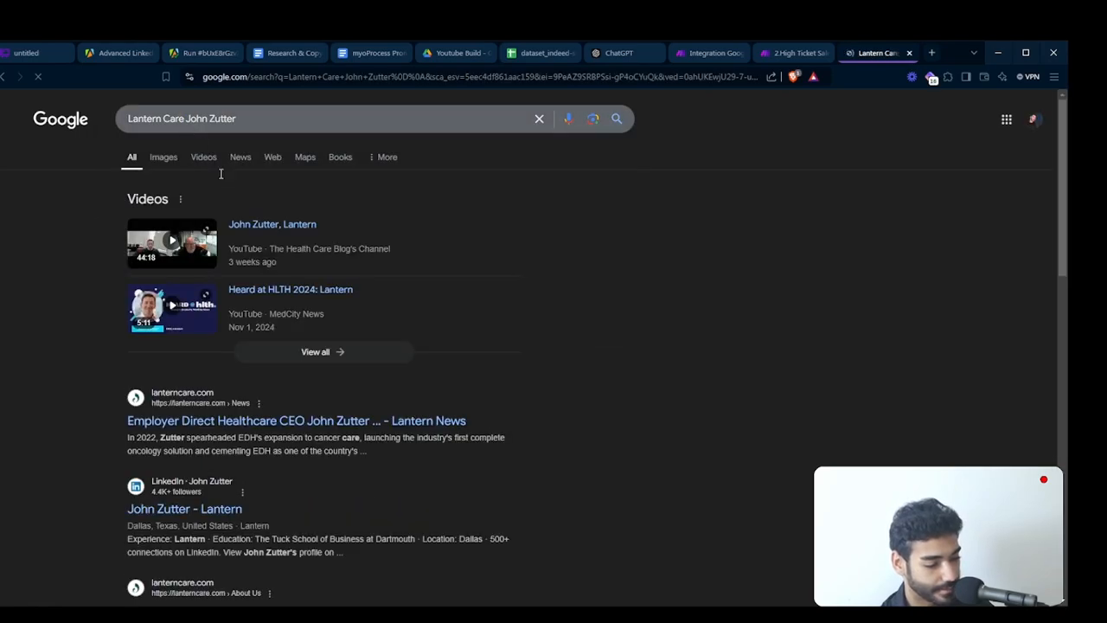
pyautogui.scroll(-1, 242, 277)
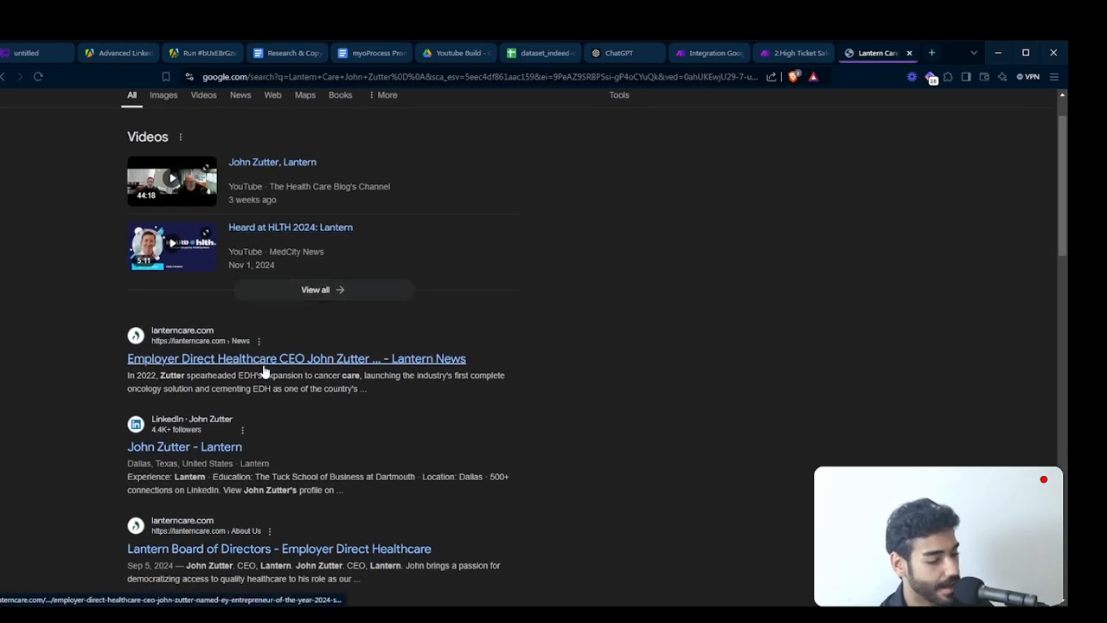
# - Review the Google results for "Lantern Care" plus the CEO's name, looking for the company's own domain
pyautogui.tripleClick(104, 358)
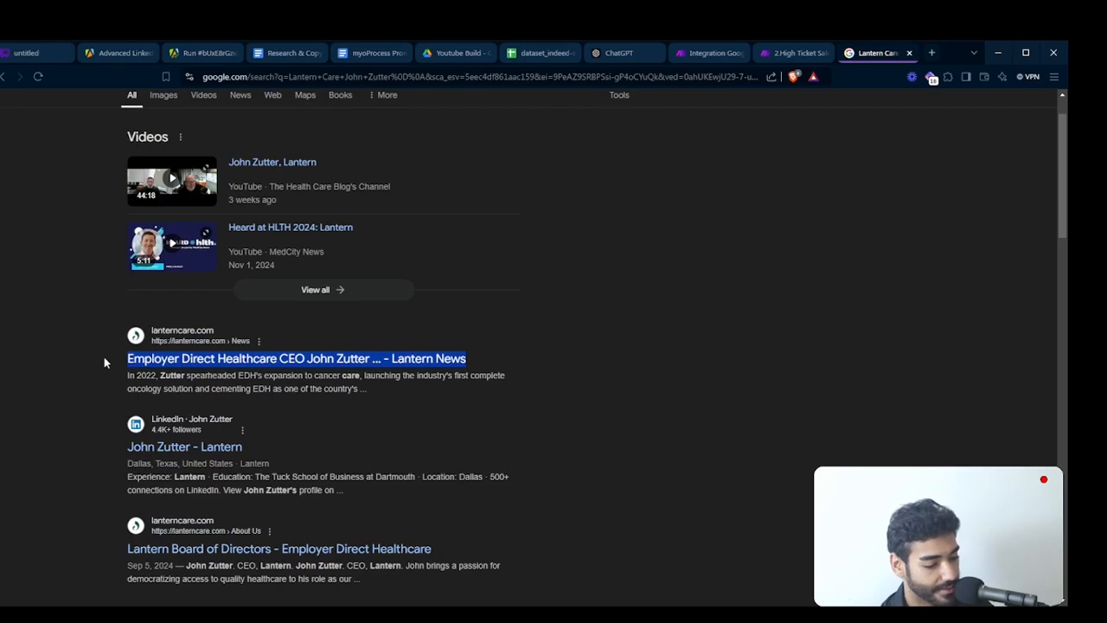
pyautogui.click(104, 358)
pyautogui.scroll(-3, 299, 508)
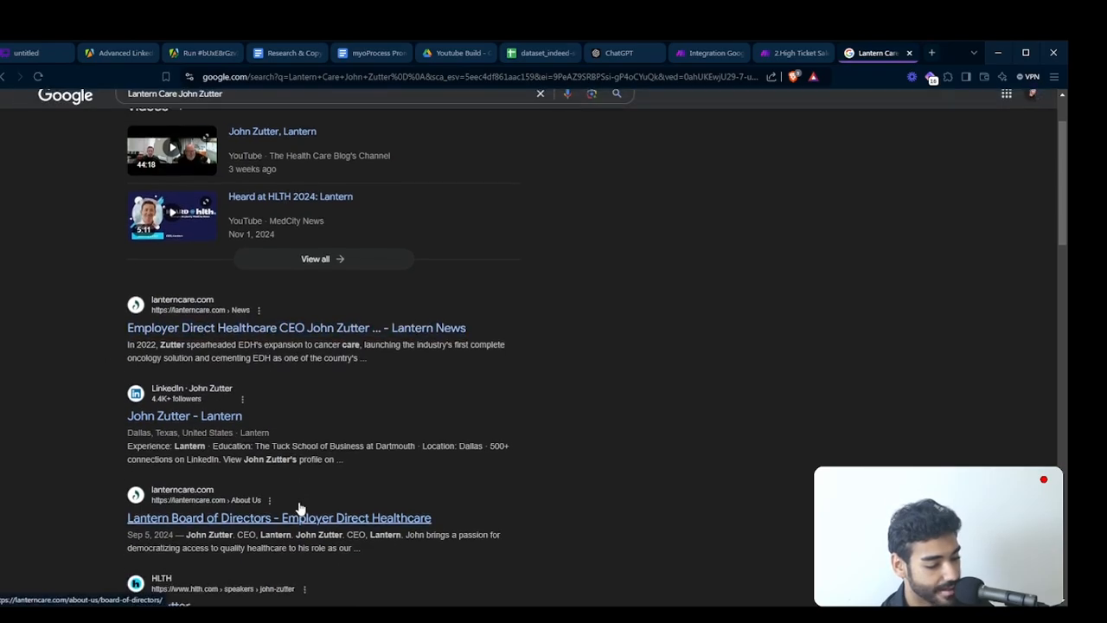
pyautogui.scroll(-1, 300, 507)
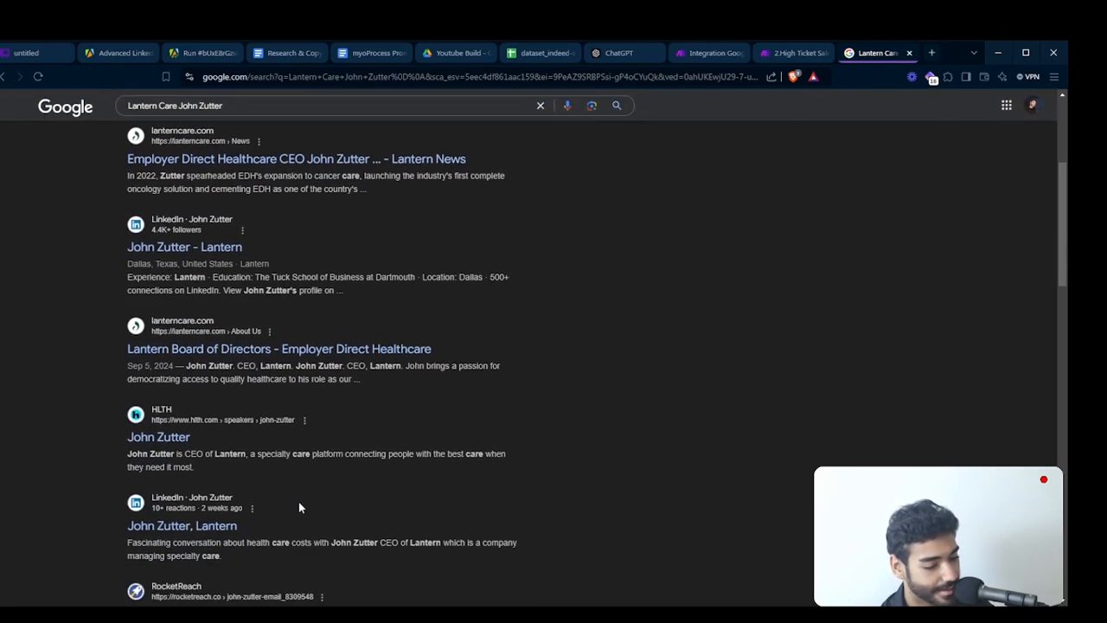
pyautogui.scroll(4, 300, 504)
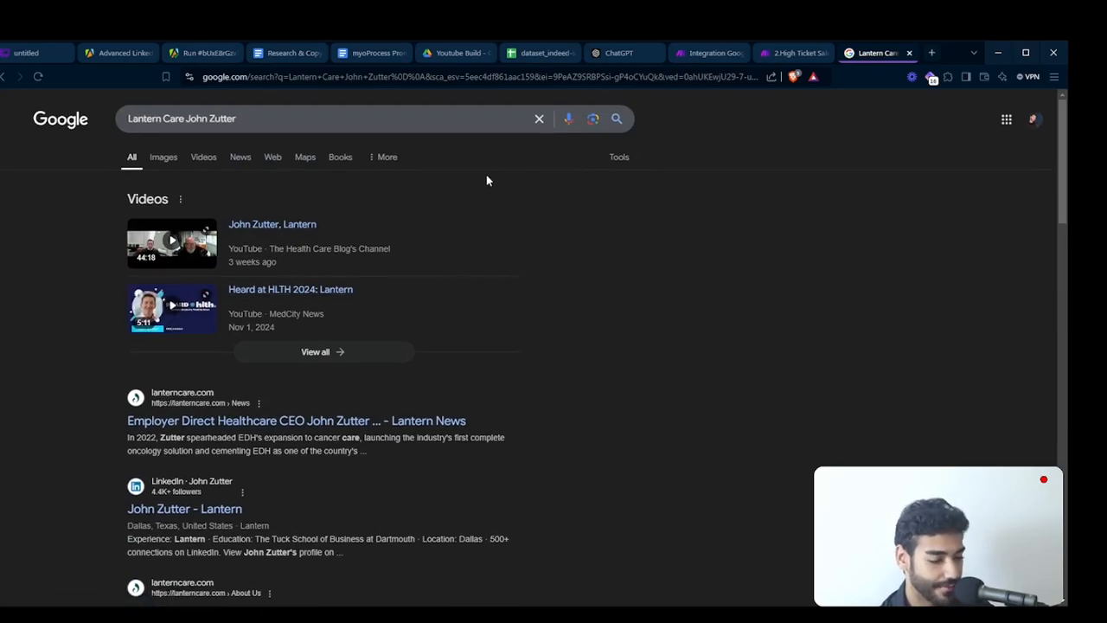
pyautogui.tripleClick(189, 119)
pyautogui.click(68, 237)
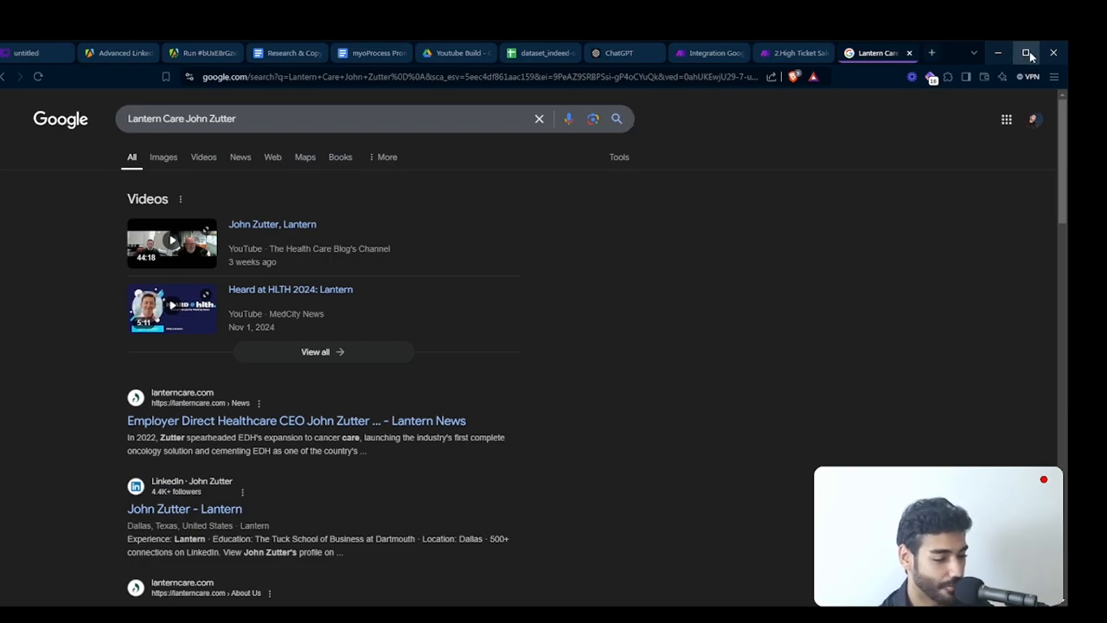
# - In the Make scenario's second-route HTTP module, replace the search terms in the Google URL with the Google Sheets company name (column 0) followed by "+"
pyautogui.click(705, 53)
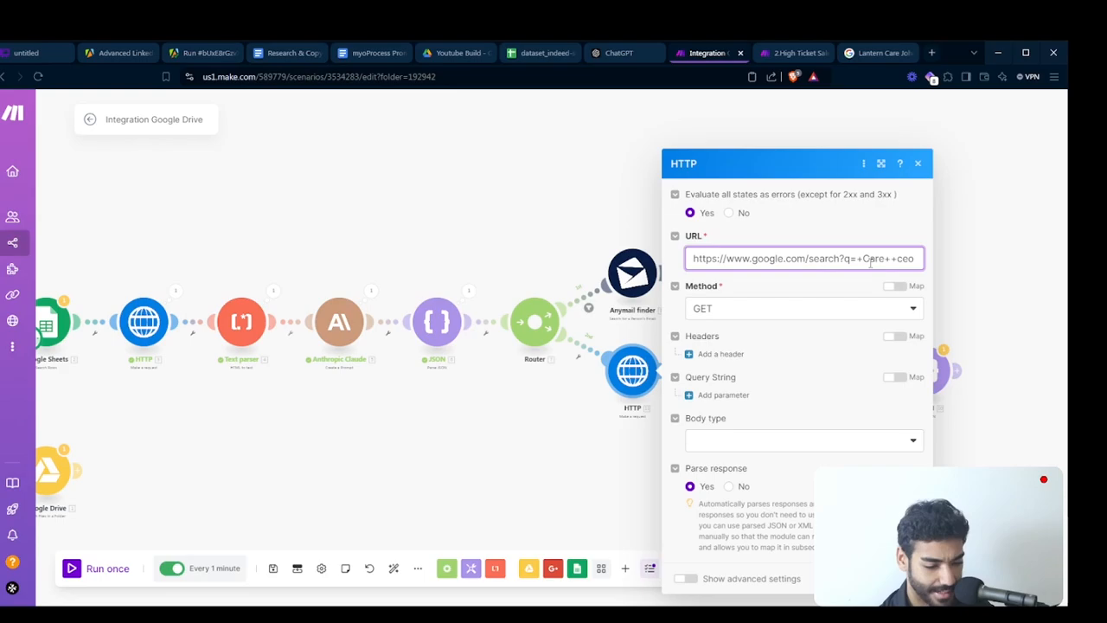
pyautogui.moveTo(885, 260); pyautogui.dragTo(924, 258)
pyautogui.press('BackSpace')
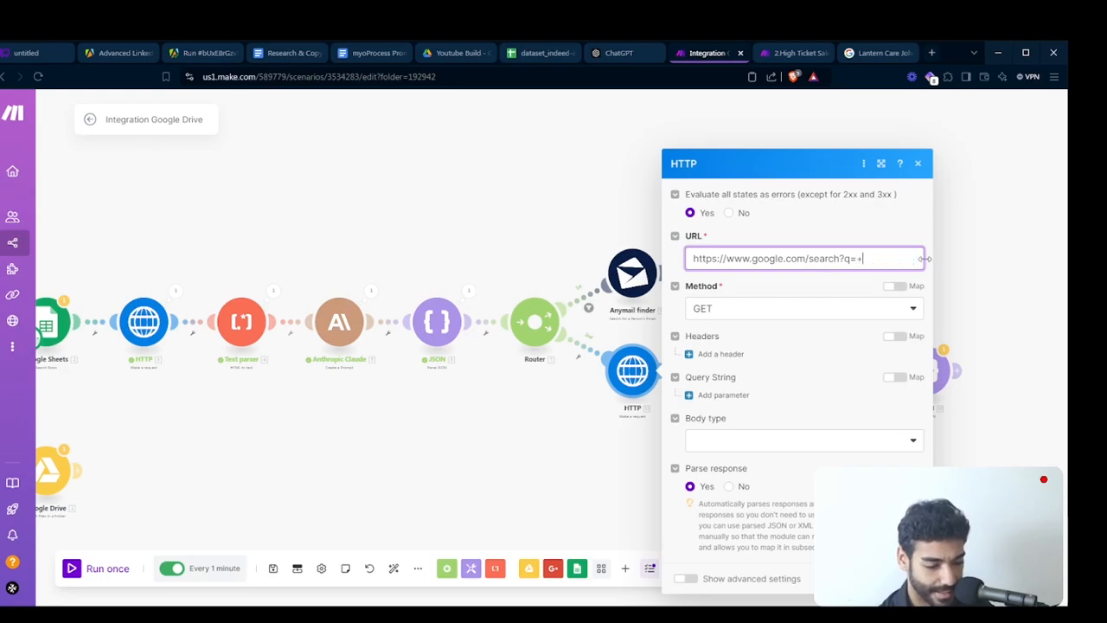
pyautogui.click(884, 264)
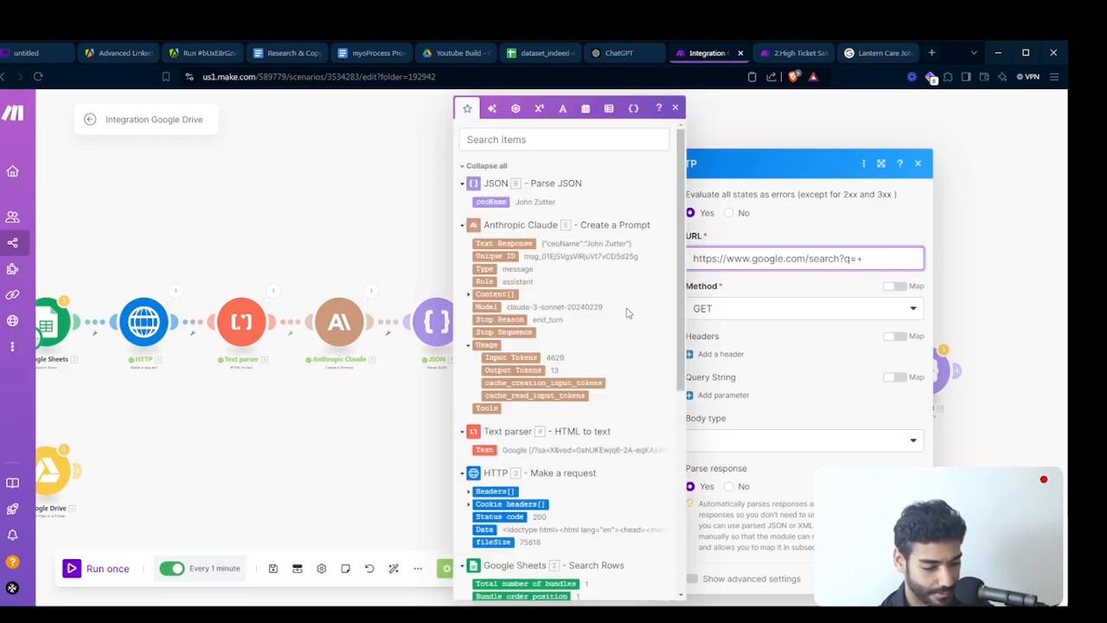
pyautogui.scroll(-5, 606, 315)
pyautogui.scroll(1, 528, 320)
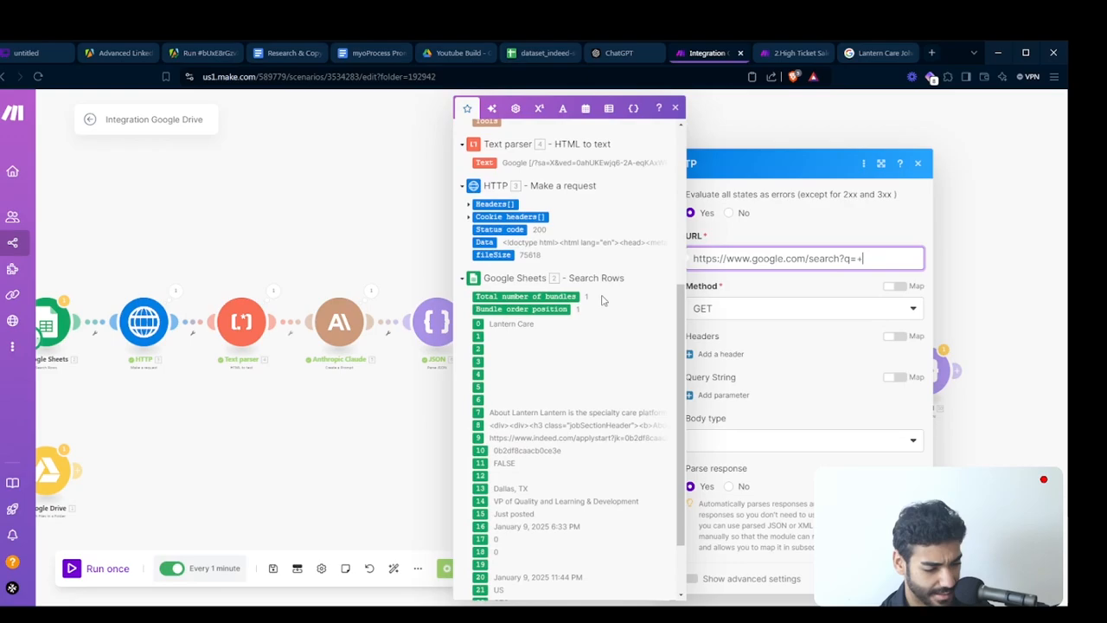
pyautogui.click(515, 323)
pyautogui.write('+')
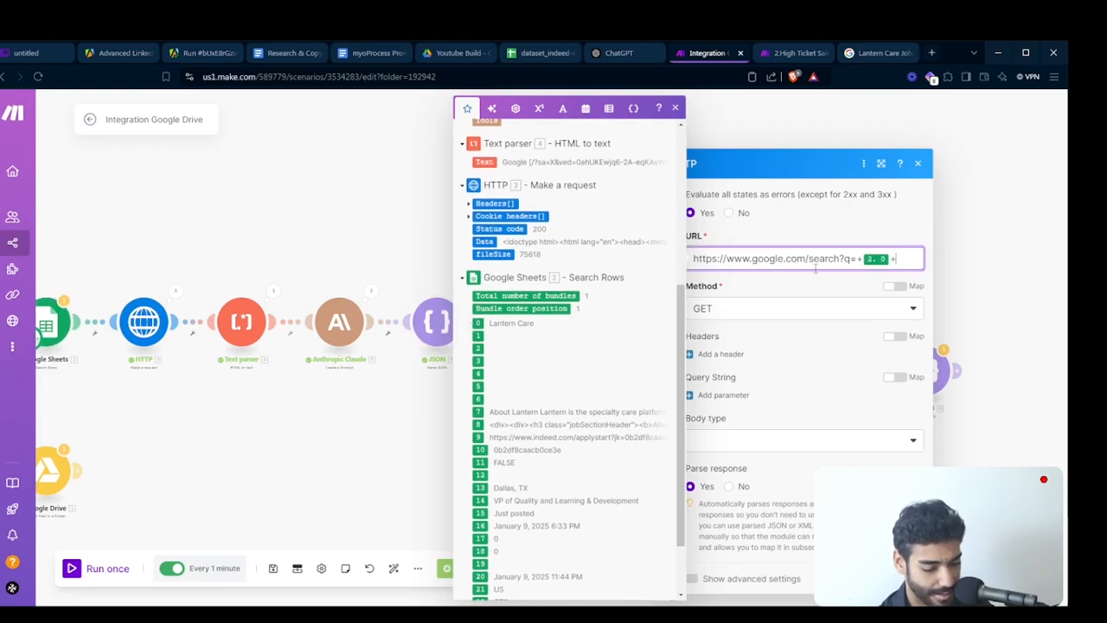
# - Append the ceoName value from the Parse JSON module to the HTTP request's Google search URL and save the module
pyautogui.scroll(-1, 596, 375)
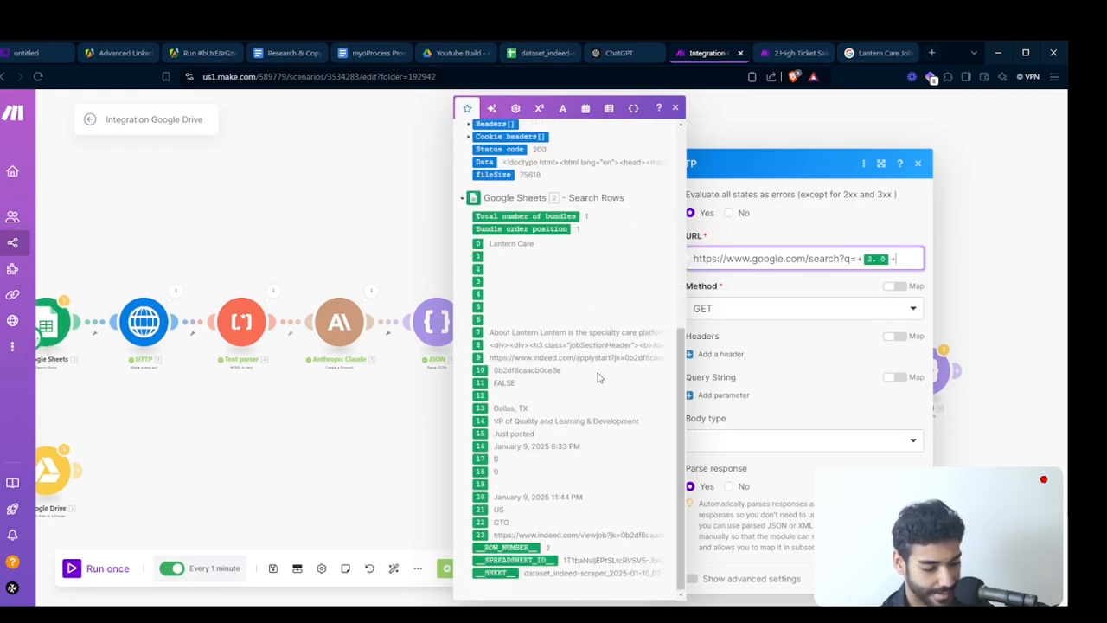
pyautogui.scroll(3, 598, 377)
pyautogui.scroll(3, 599, 377)
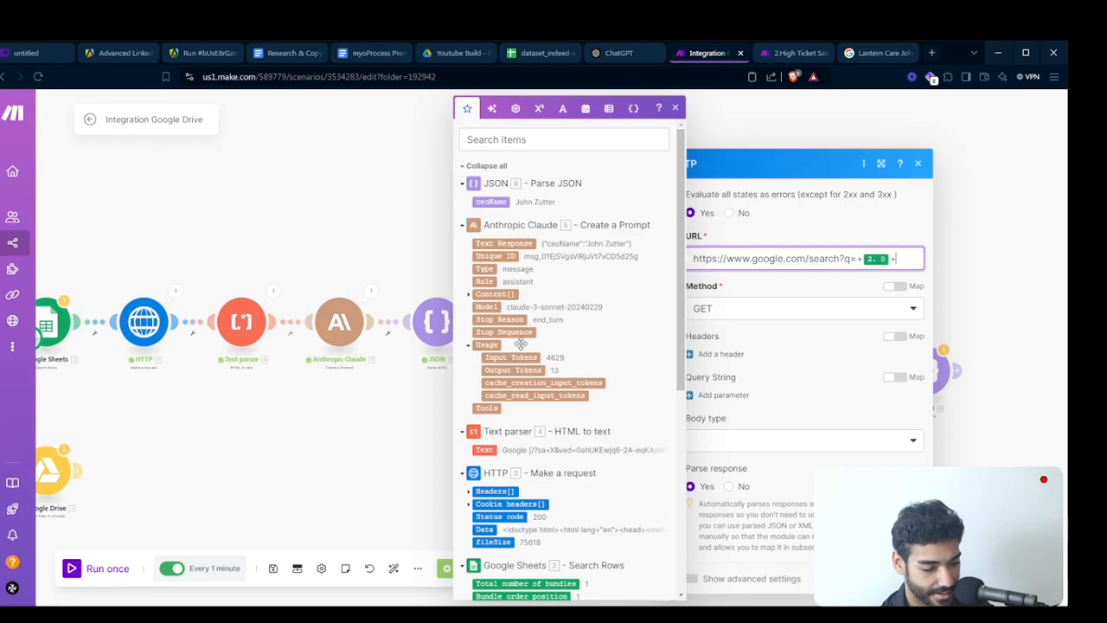
pyautogui.click(490, 202)
pyautogui.click(903, 593)
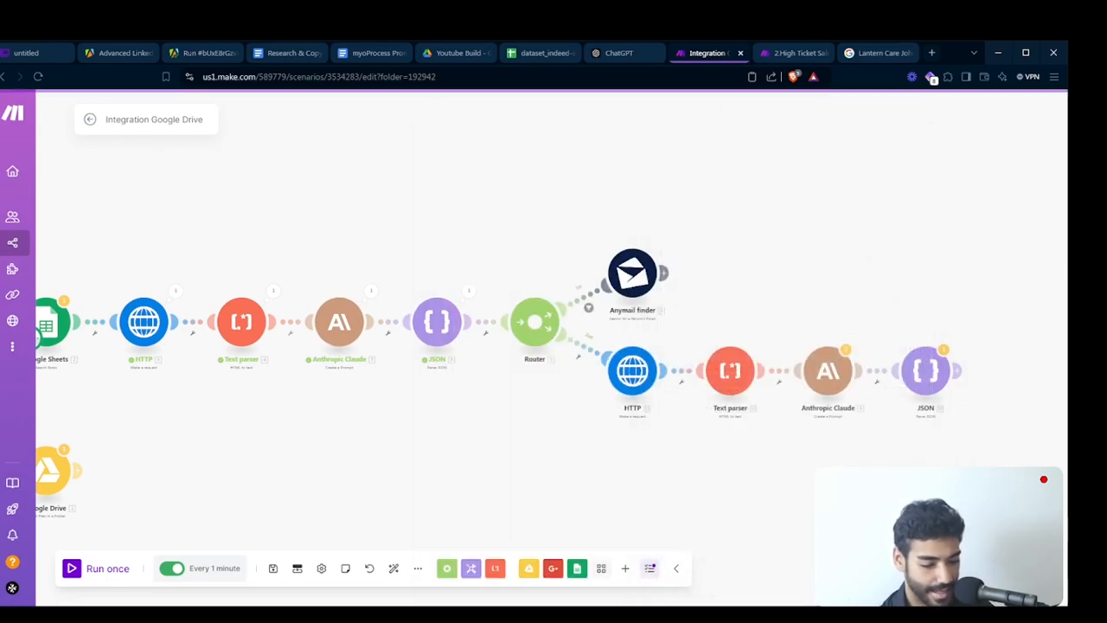
# - In the second route's Anthropic Claude prompt, replace the outdated text reference with the Text output of Text parser 12
pyautogui.moveTo(912, 471); pyautogui.dragTo(846, 459)
pyautogui.click(773, 382)
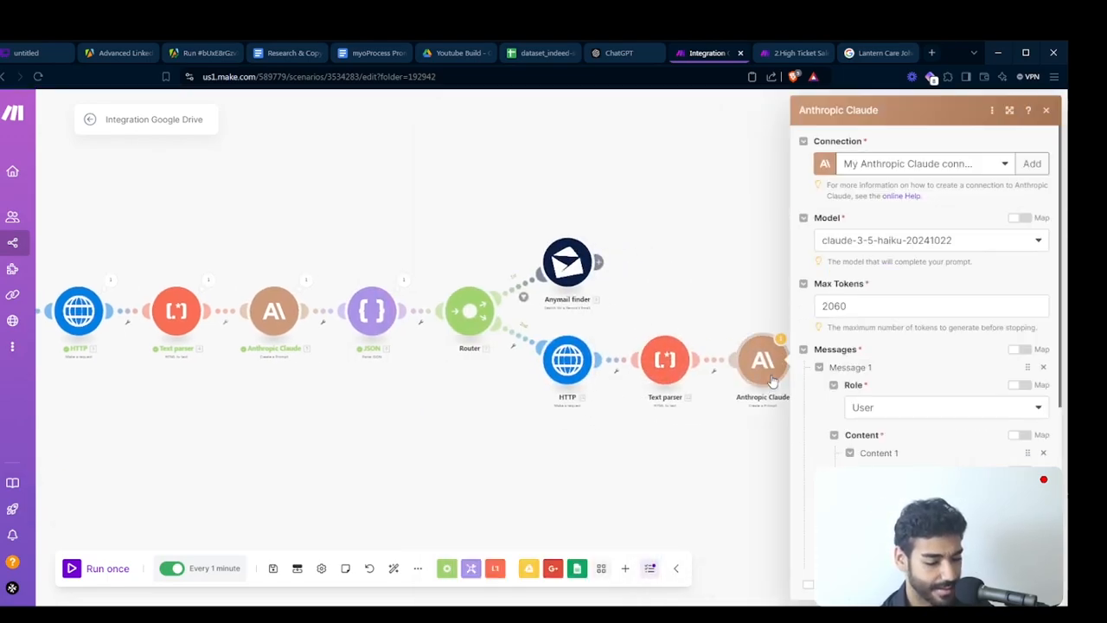
pyautogui.scroll(-5, 935, 368)
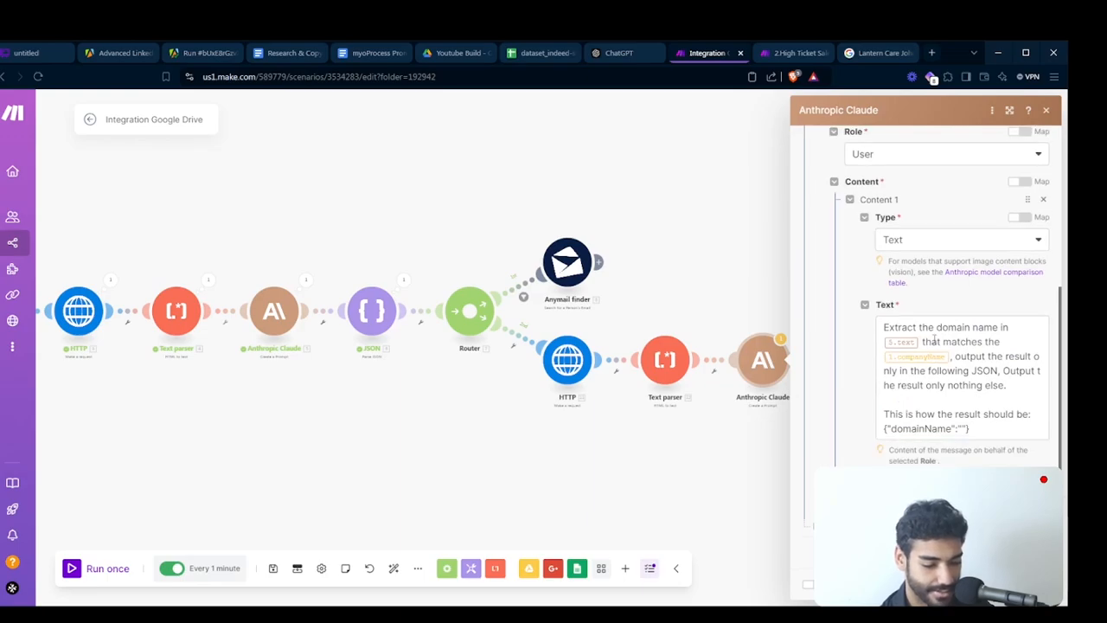
pyautogui.click(922, 340)
pyautogui.press('BackSpace')
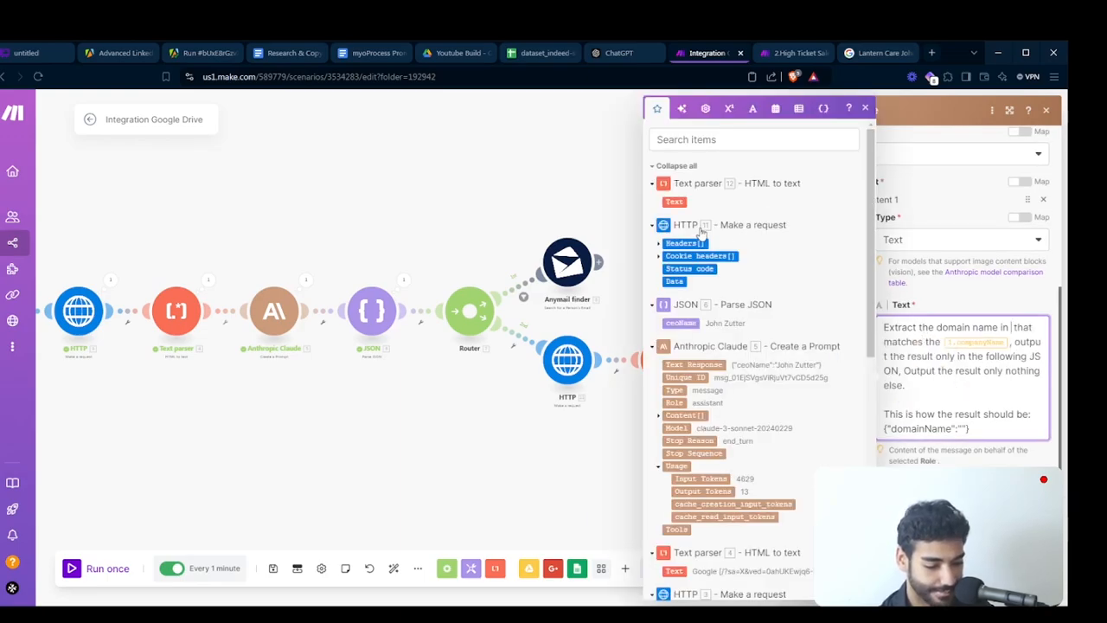
pyautogui.click(674, 201)
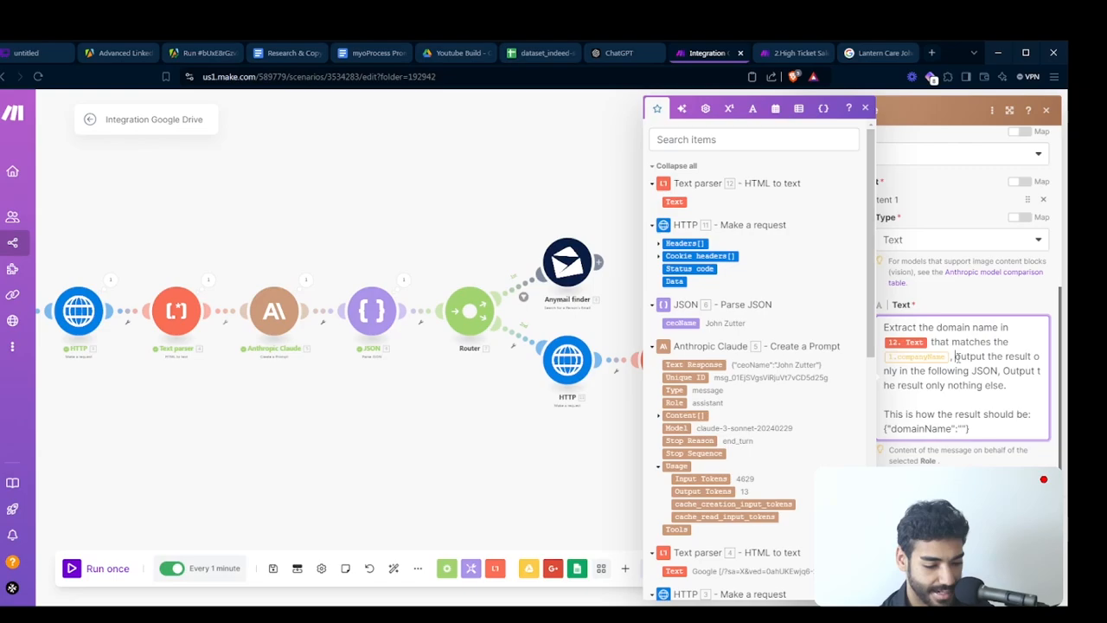
# - Replace the companyName reference in the Claude prompt with column 0 from the Google Sheets module and save the module
pyautogui.press('BackSpace')
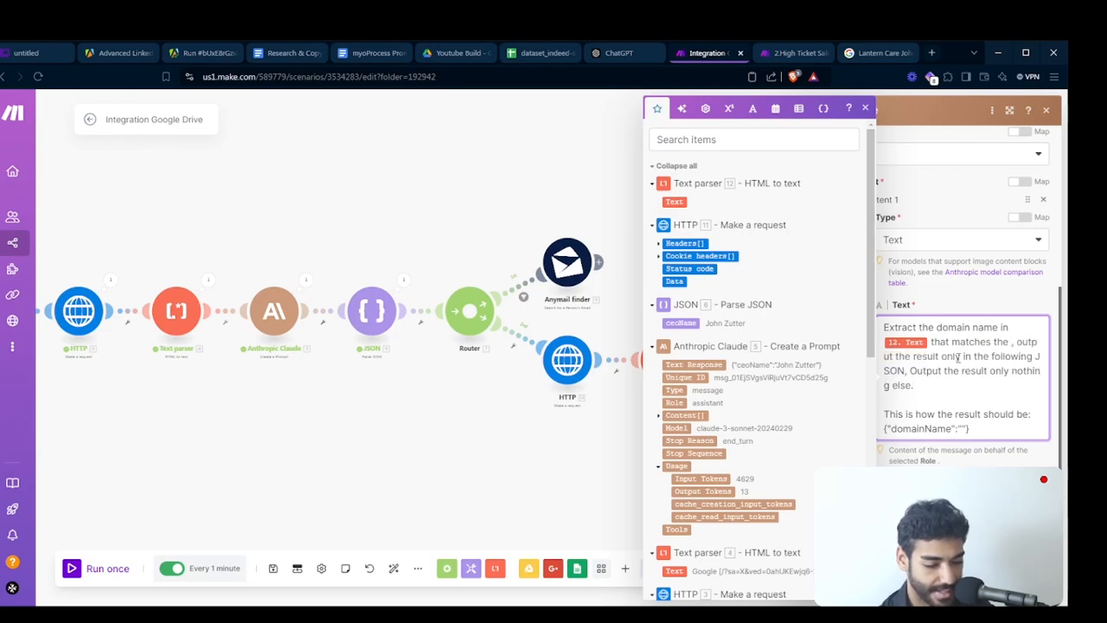
pyautogui.scroll(-5, 705, 467)
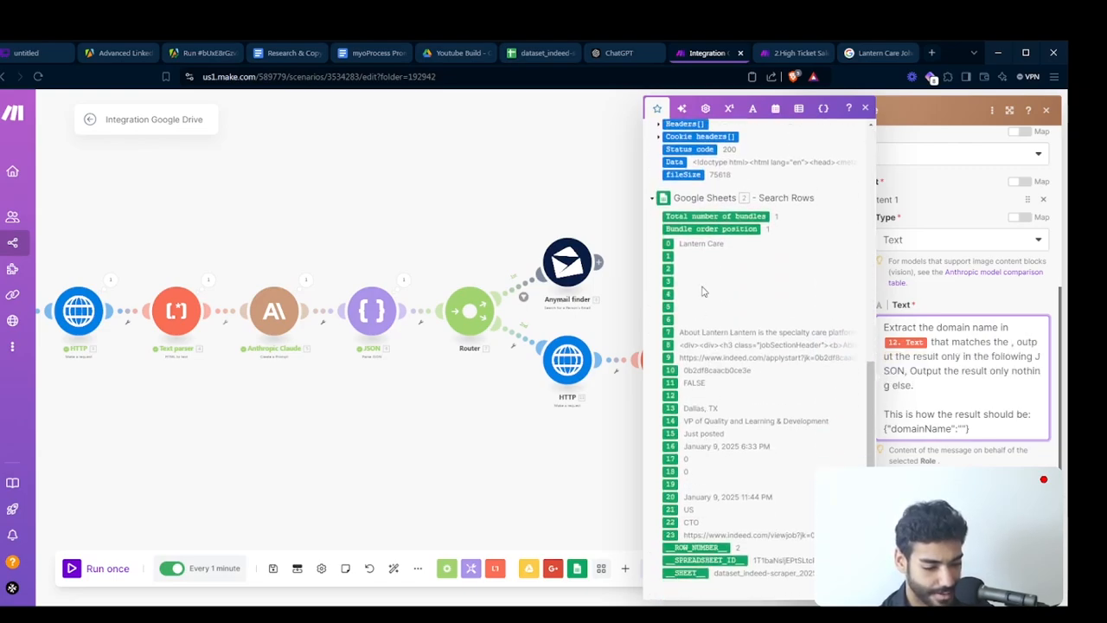
pyautogui.click(668, 243)
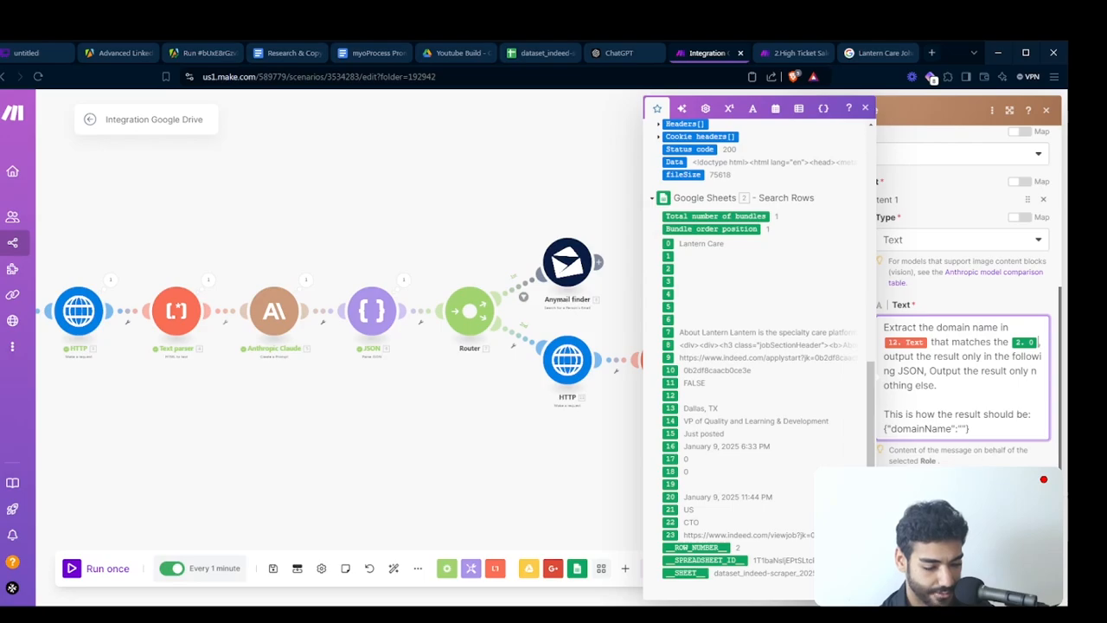
pyautogui.click(1030, 581)
# - Run the scenario once to test the updated second route
pyautogui.moveTo(768, 441); pyautogui.dragTo(805, 445)
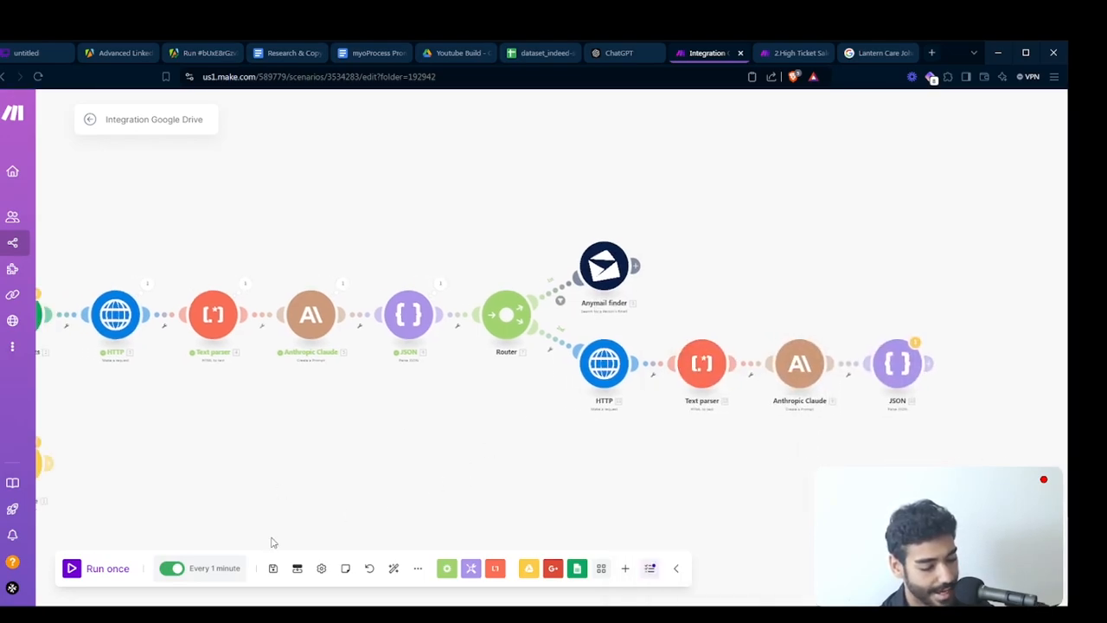
pyautogui.moveTo(271, 542); pyautogui.dragTo(372, 538)
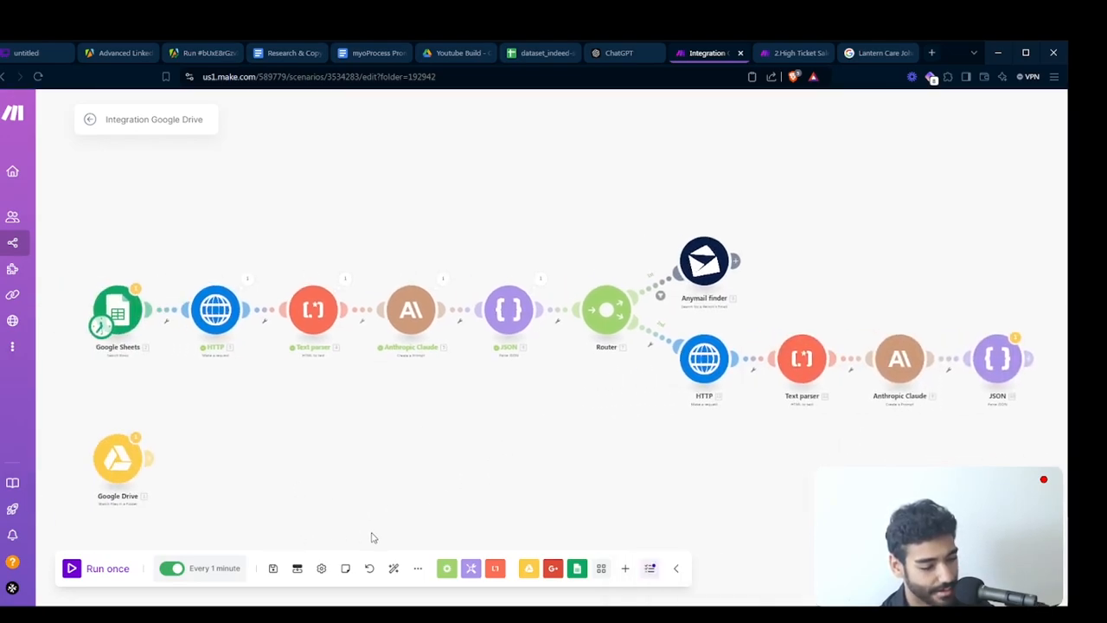
pyautogui.click(102, 569)
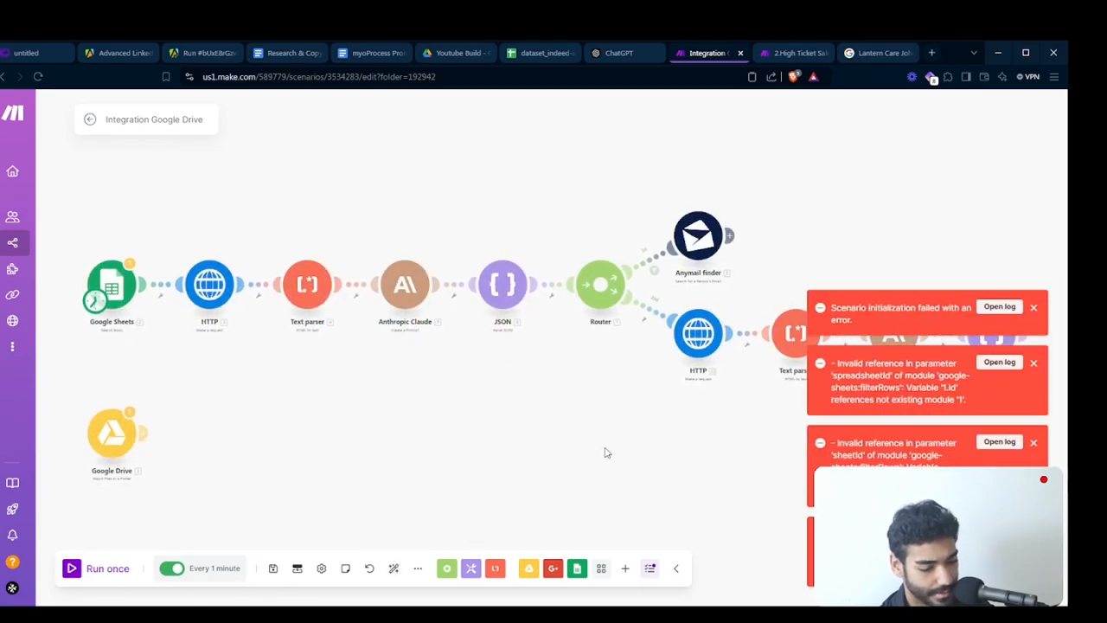
pyautogui.moveTo(605, 453); pyautogui.dragTo(571, 451)
pyautogui.rightClick(571, 451)
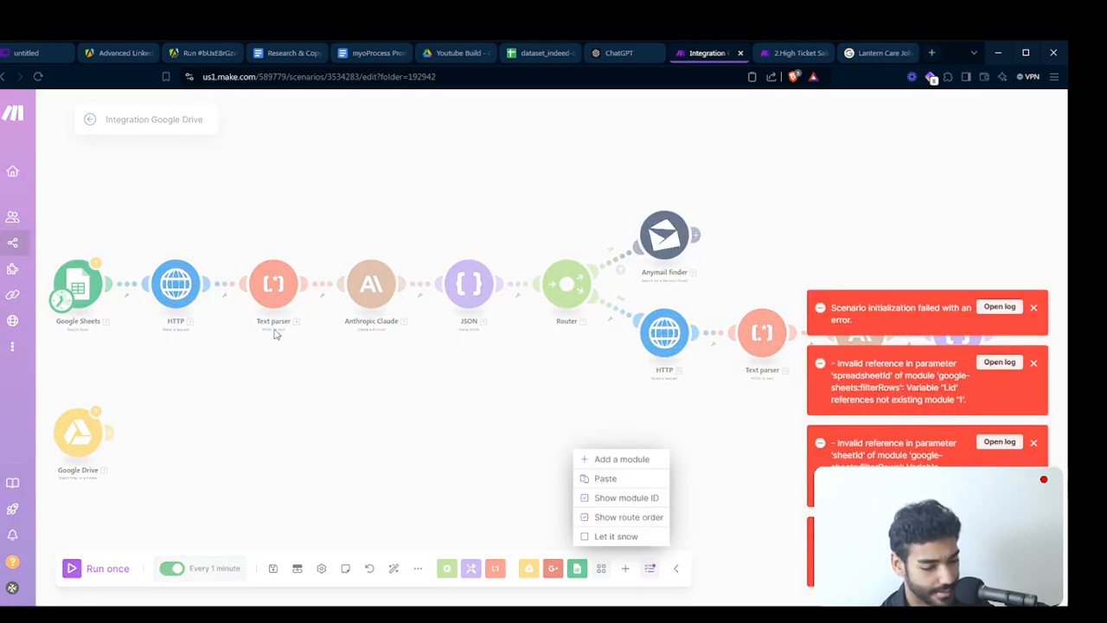
# - Replace the Google Sheets module's mapped Spreadsheet ID with the ID copied from the dataset_indeed-scraper spreadsheet's URL, without the leading slash
pyautogui.click(86, 278)
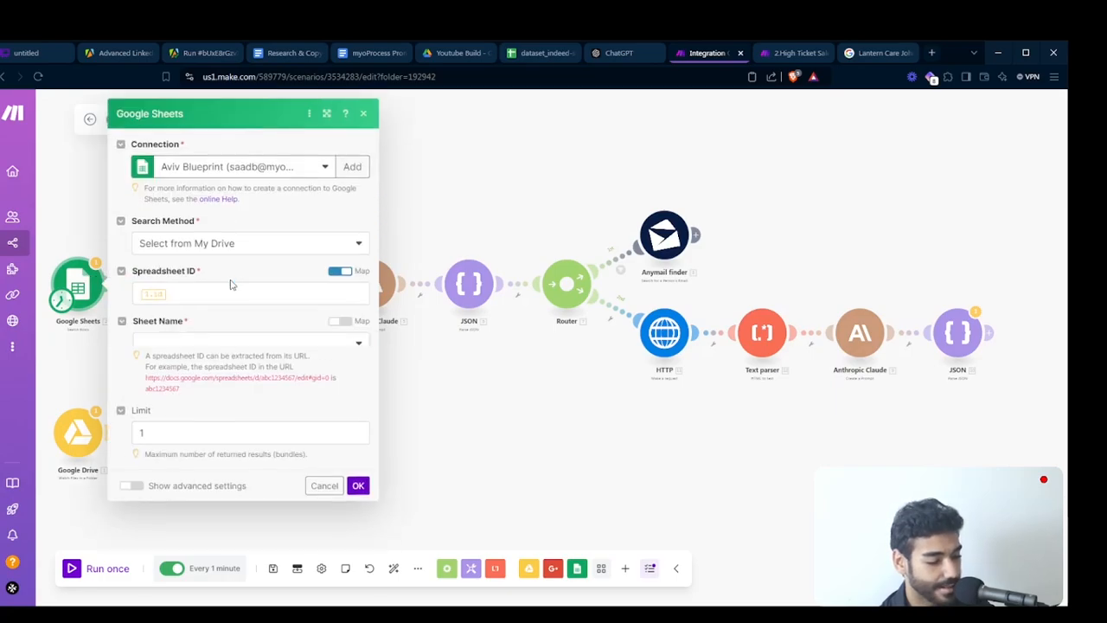
pyautogui.click(229, 292)
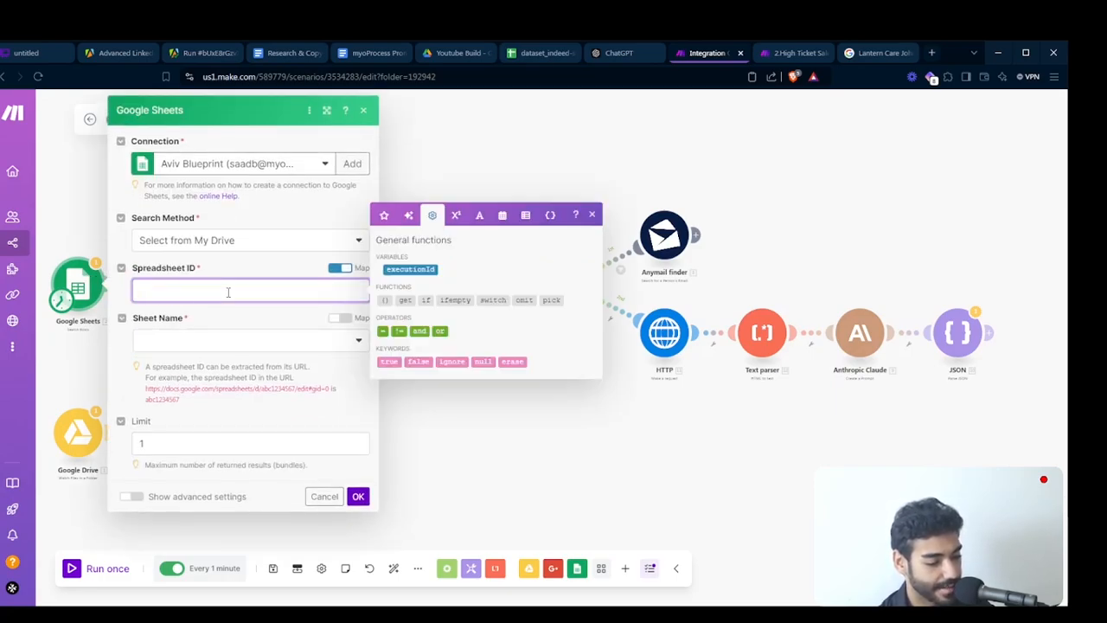
pyautogui.click(528, 54)
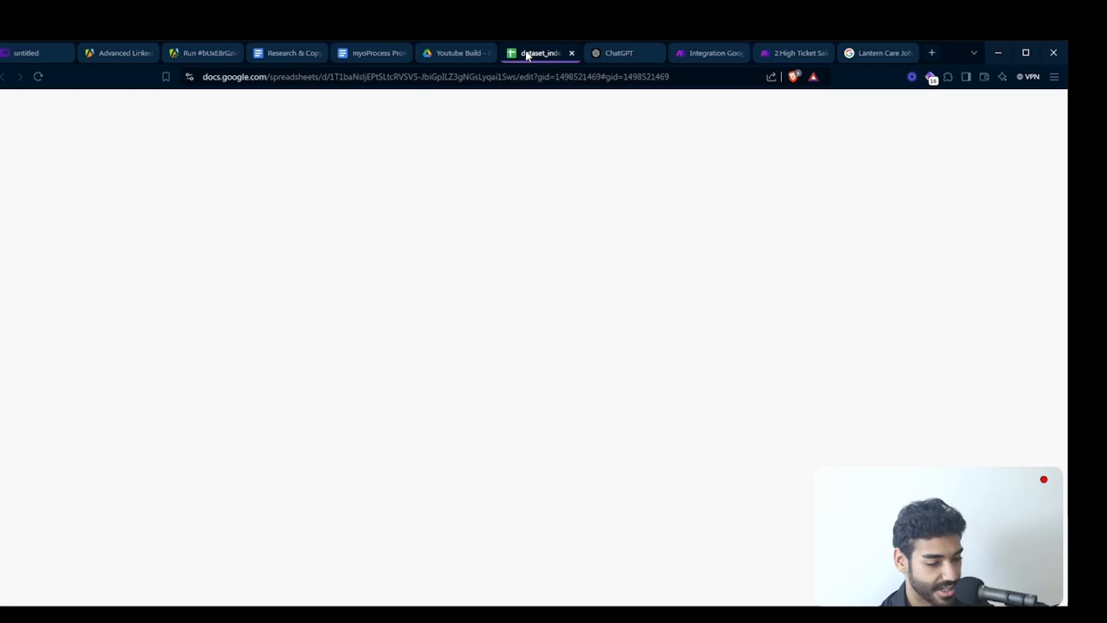
pyautogui.moveTo(327, 79); pyautogui.dragTo(521, 135)
pyautogui.hotkey('ctrl', 'c')
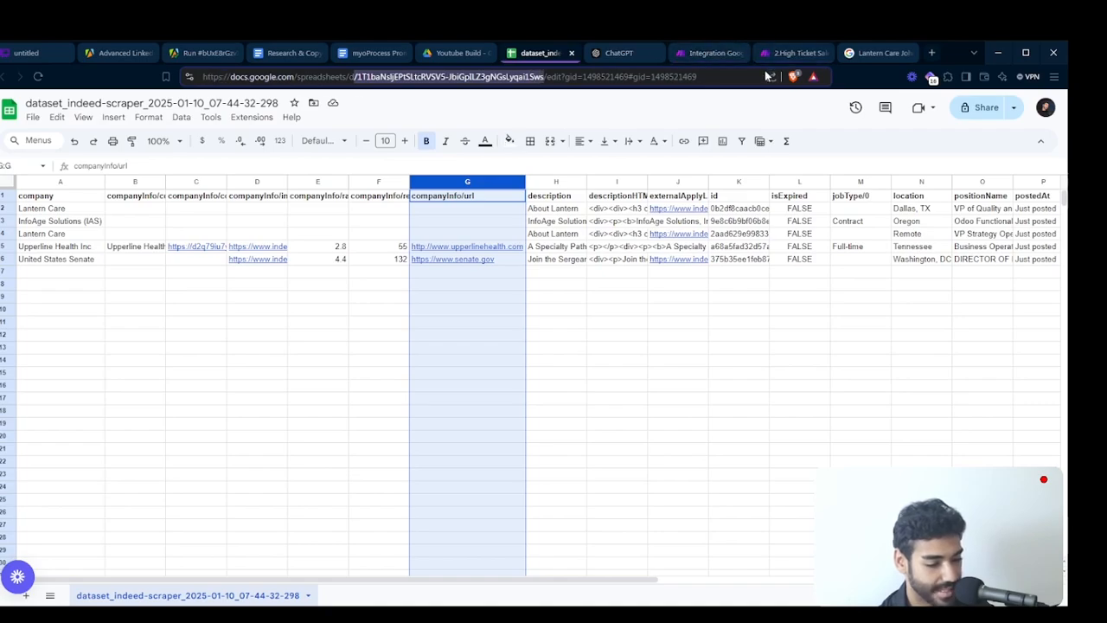
pyautogui.click(709, 53)
pyautogui.hotkey('ctrl', 'v')
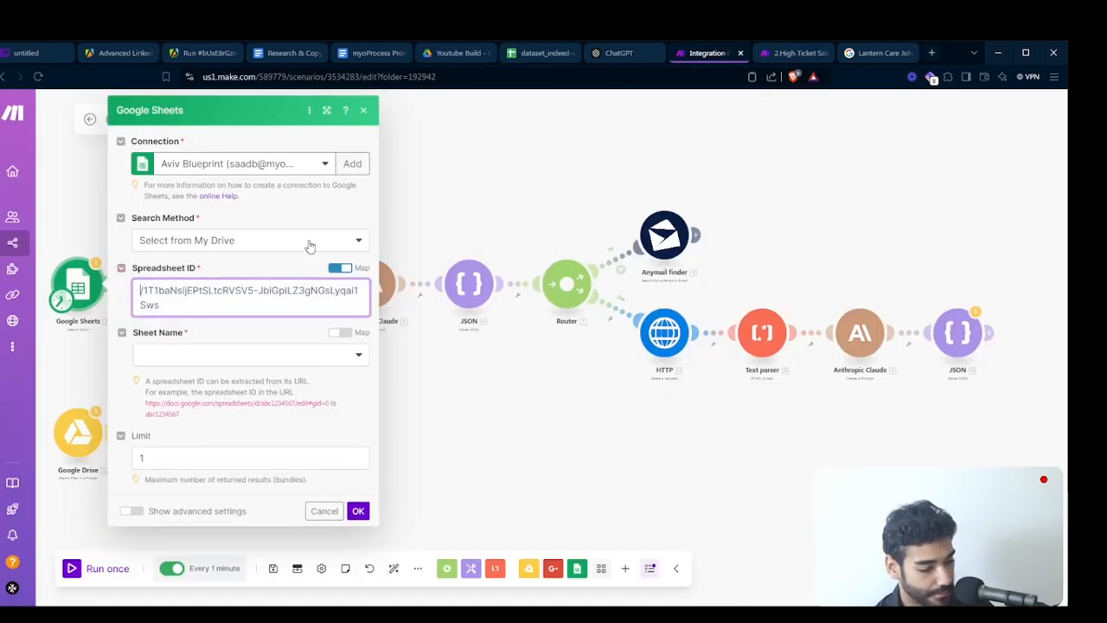
# - Map the Google Sheets module's sheet name as "dataset_indeed-scraper_2025-01-10_07-44-32-298", copied from the spreadsheet, and run the scenario once more
pyautogui.click(345, 333)
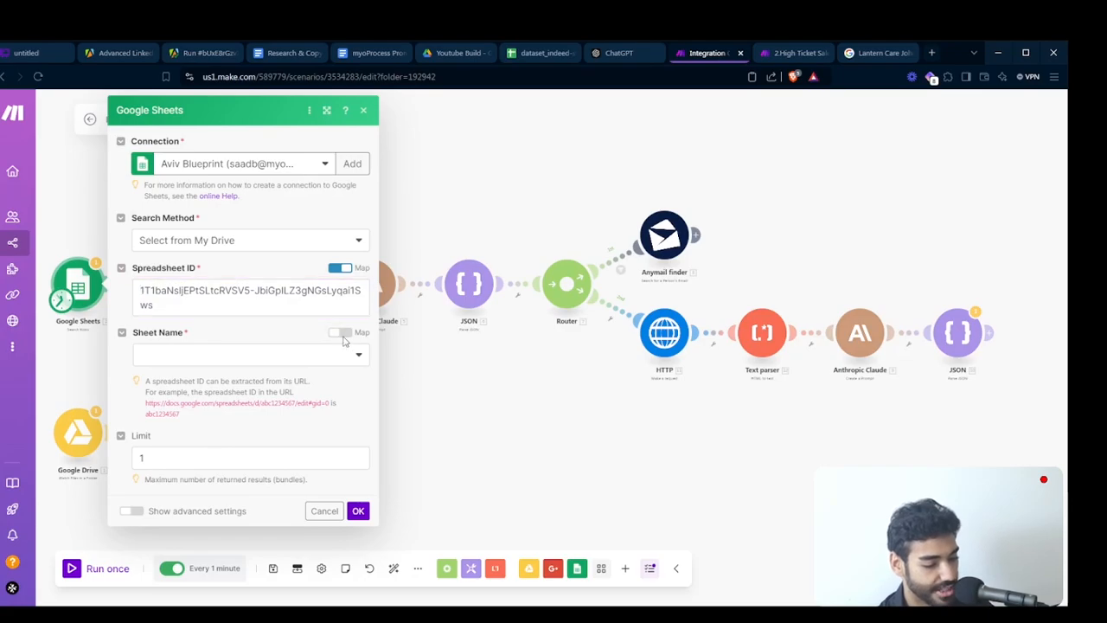
pyautogui.click(553, 53)
pyautogui.rightClick(147, 605)
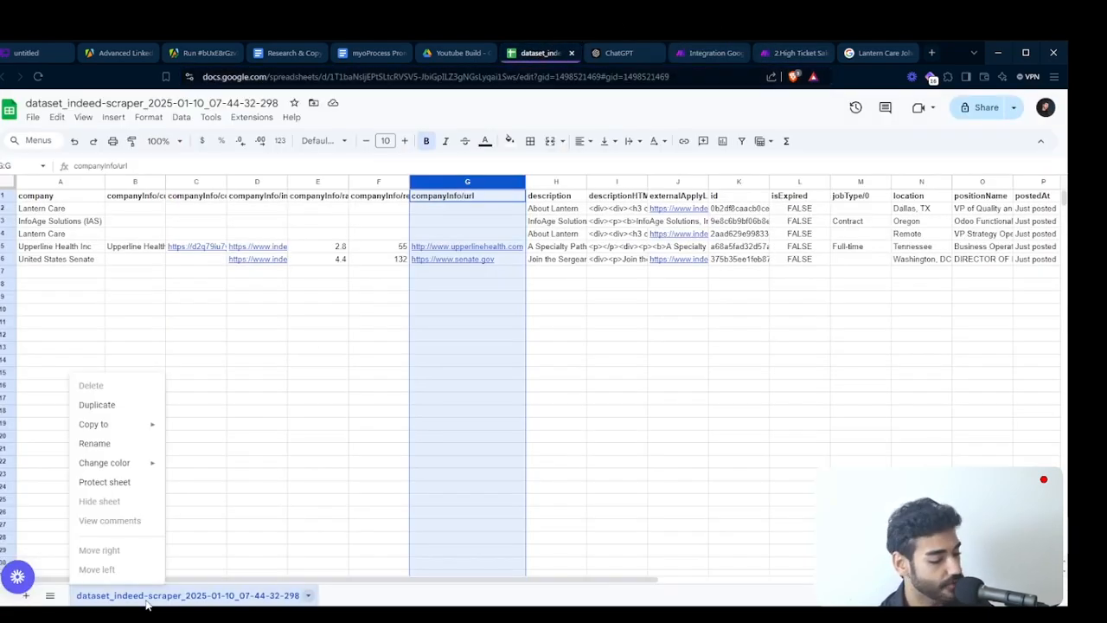
pyautogui.click(89, 443)
pyautogui.hotkey('ctrl', 'c')
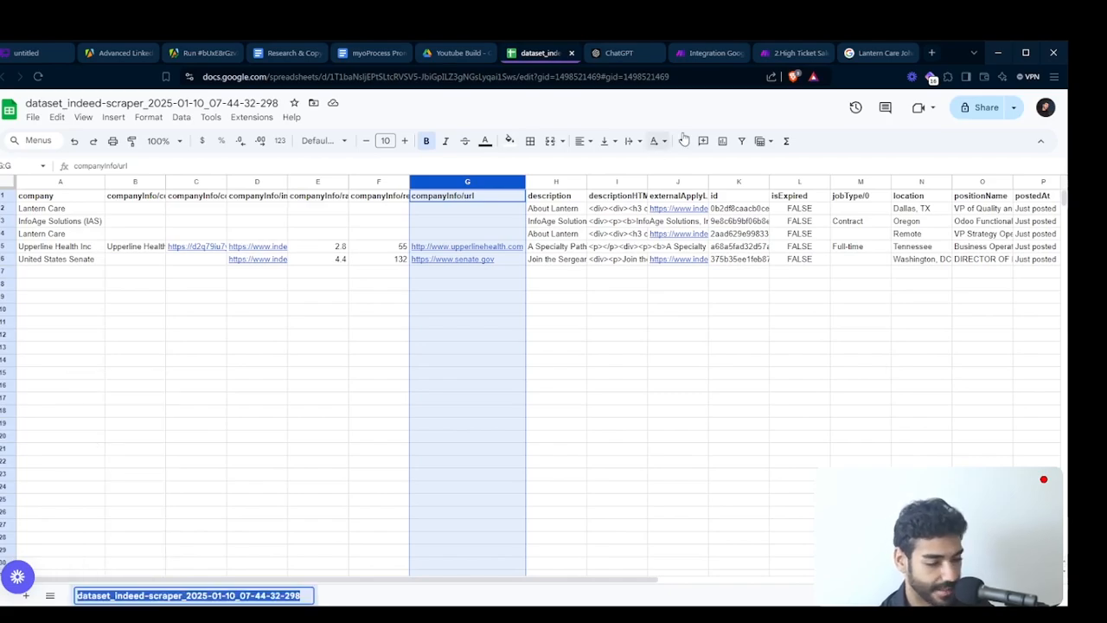
pyautogui.click(707, 53)
pyautogui.click(166, 349)
pyautogui.hotkey('ctrl', 'v')
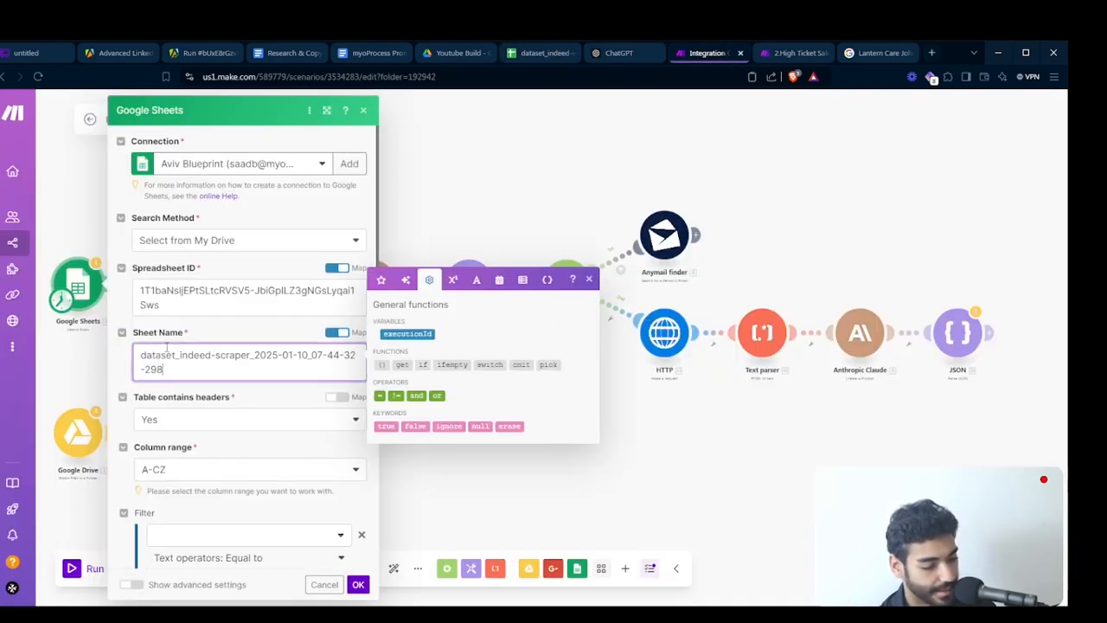
pyautogui.click(358, 586)
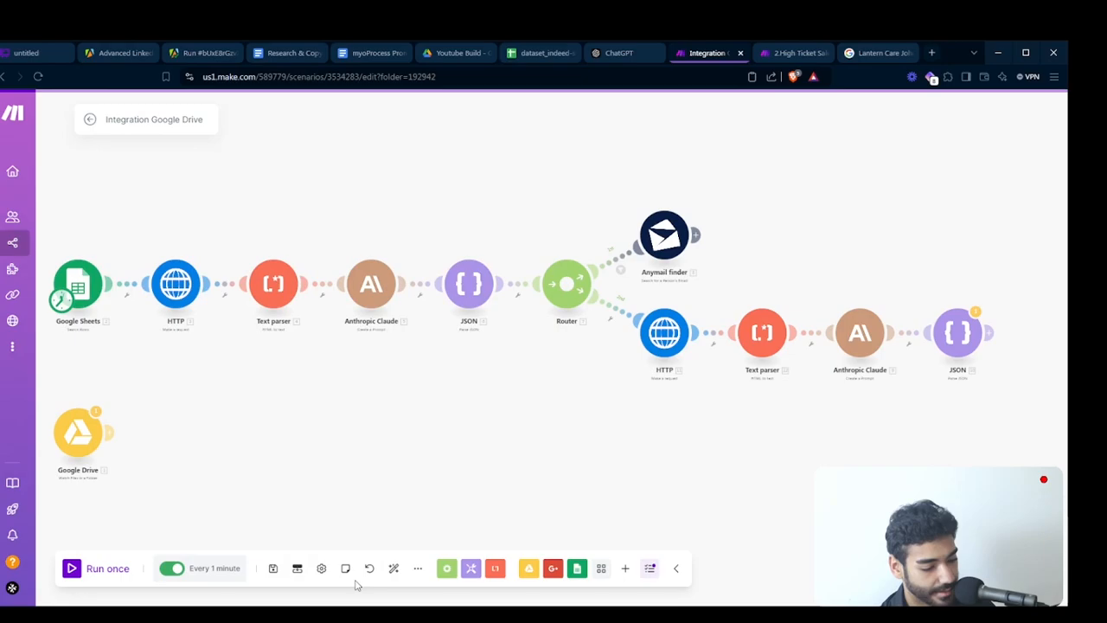
pyautogui.click(76, 570)
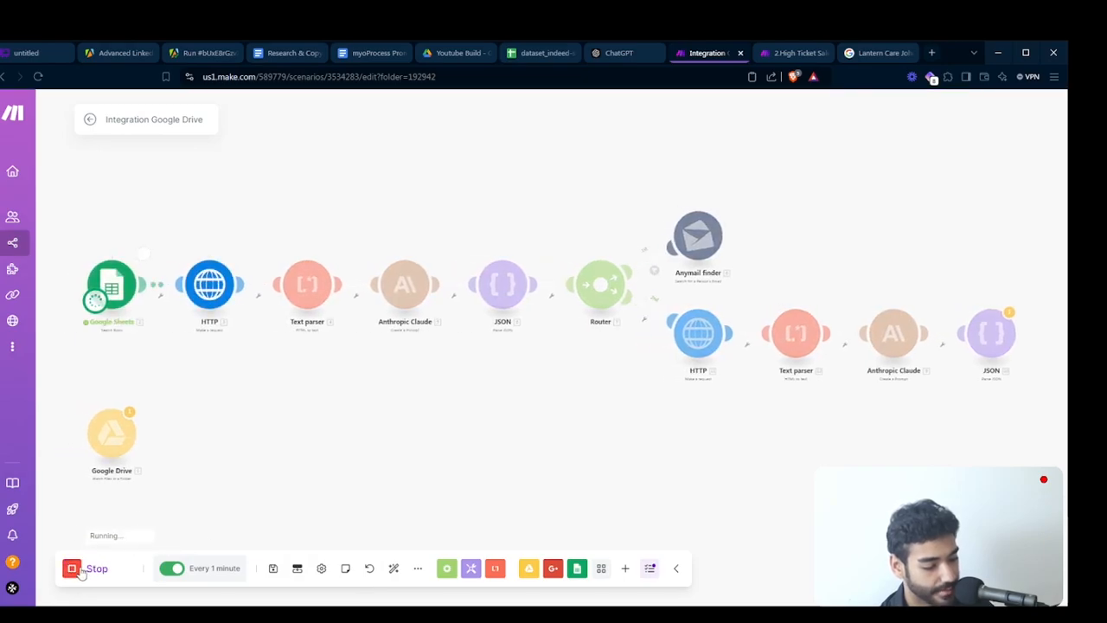
# - Follow the scenario run across both routes and inspect the output of the JSON module at the end of the second route
pyautogui.moveTo(384, 506); pyautogui.dragTo(319, 504)
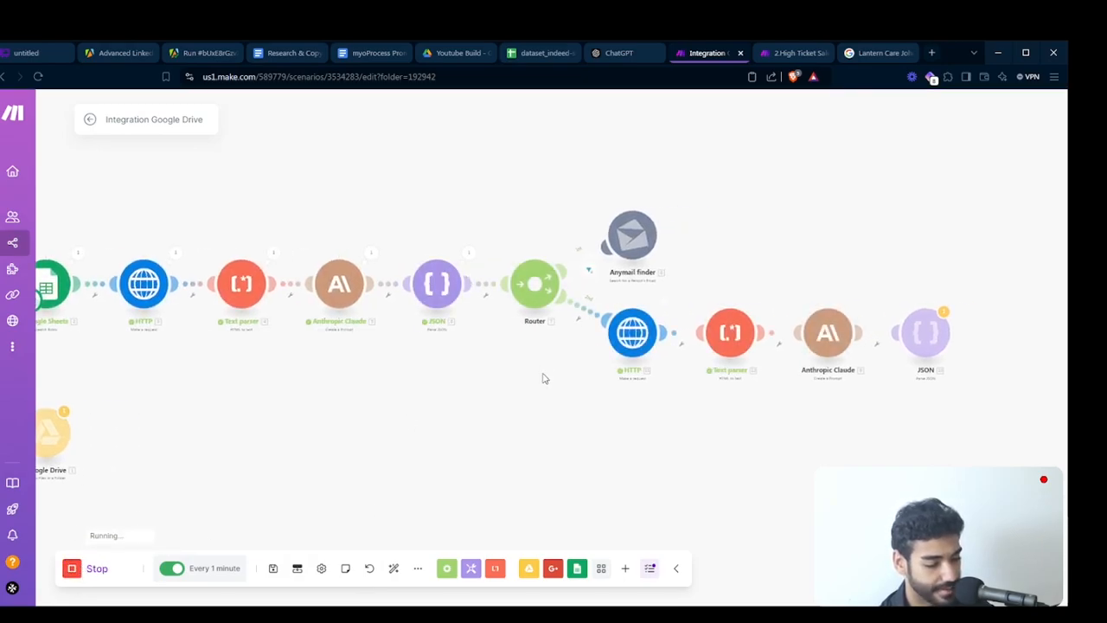
pyautogui.moveTo(687, 421); pyautogui.dragTo(630, 423)
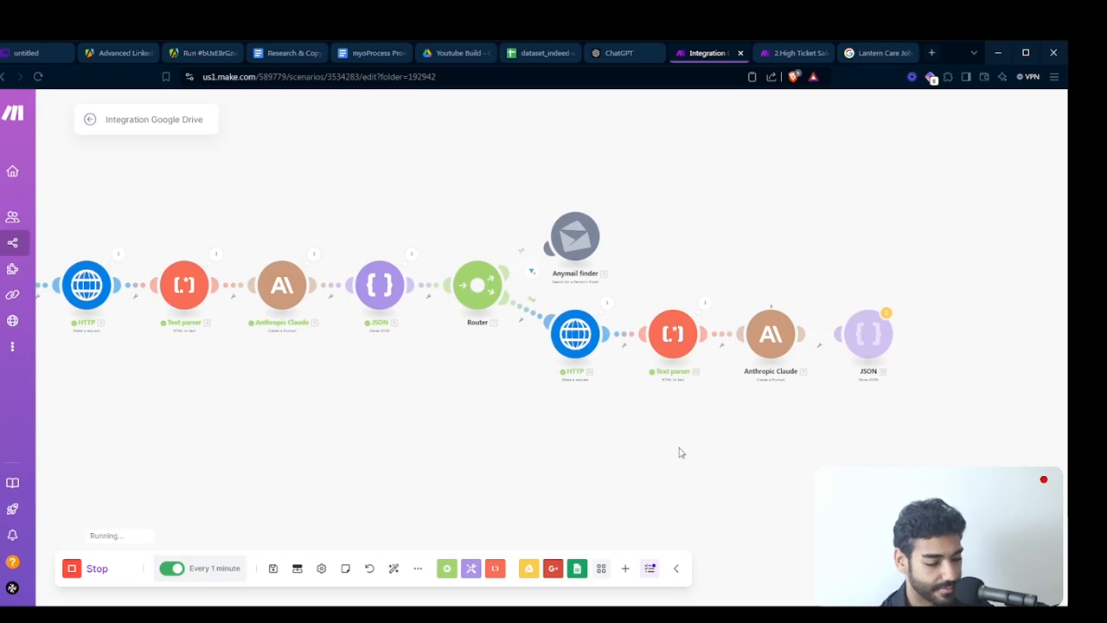
pyautogui.moveTo(680, 452); pyautogui.dragTo(509, 458)
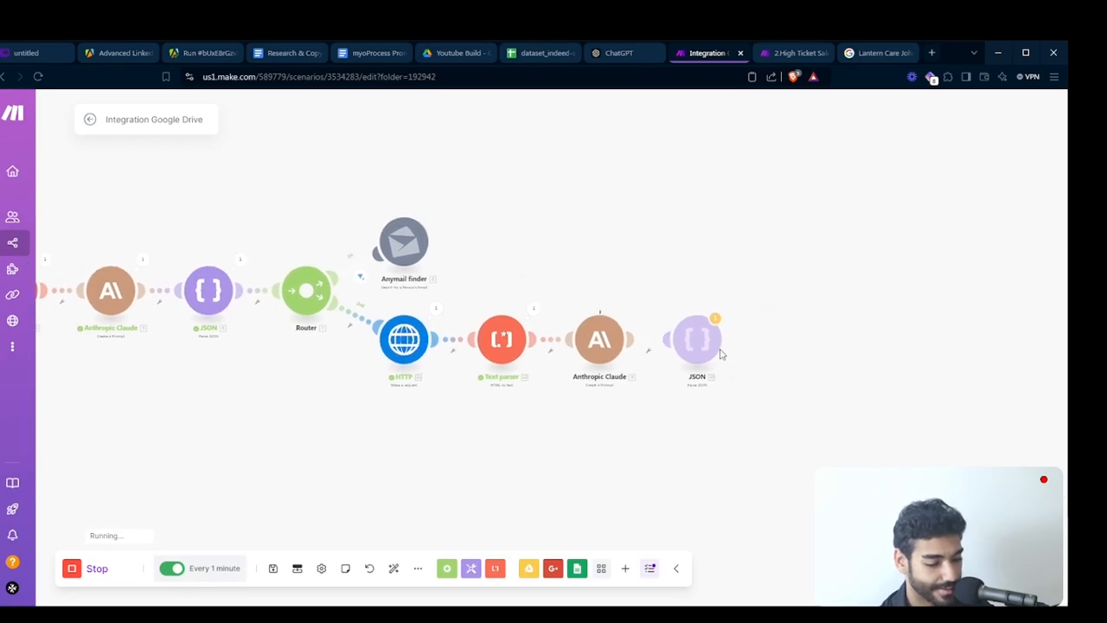
pyautogui.click(242, 260)
pyautogui.click(723, 308)
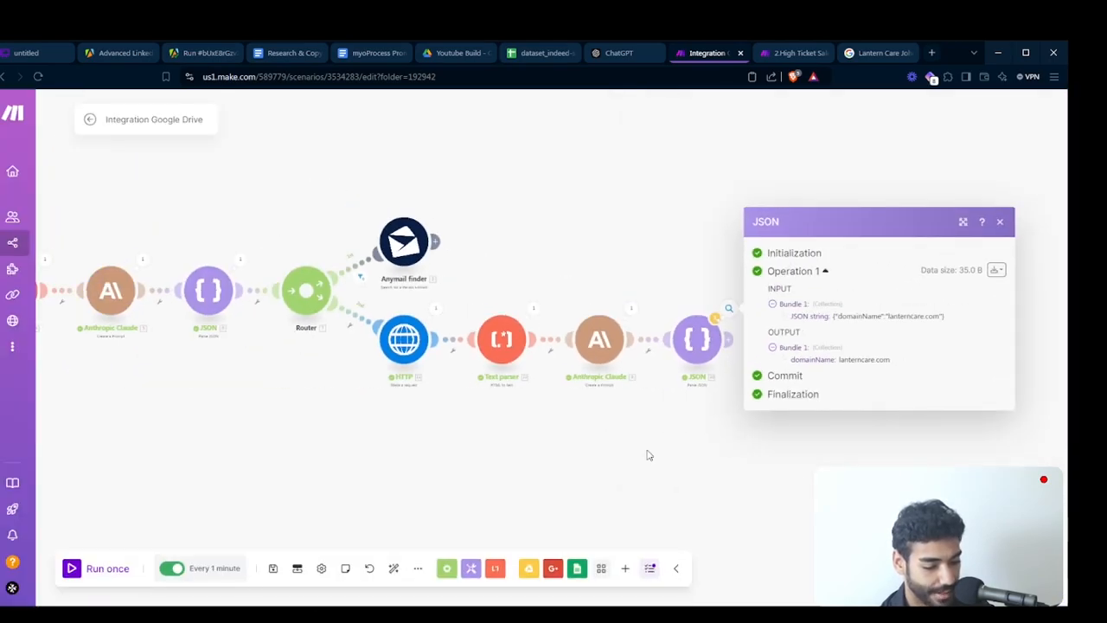
pyautogui.click(649, 455)
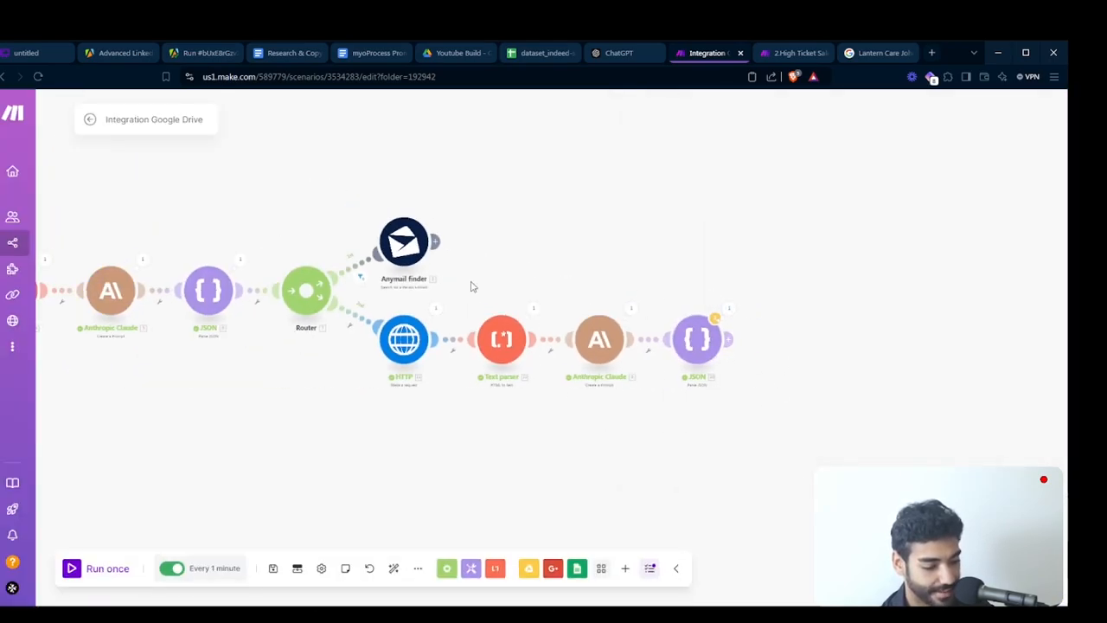
# - Duplicate the Anymail finder module and attach the copy after the JSON module at the end of the second route
pyautogui.hotkey('ctrl', 'c')
pyautogui.hotkey('ctrl', 'v')
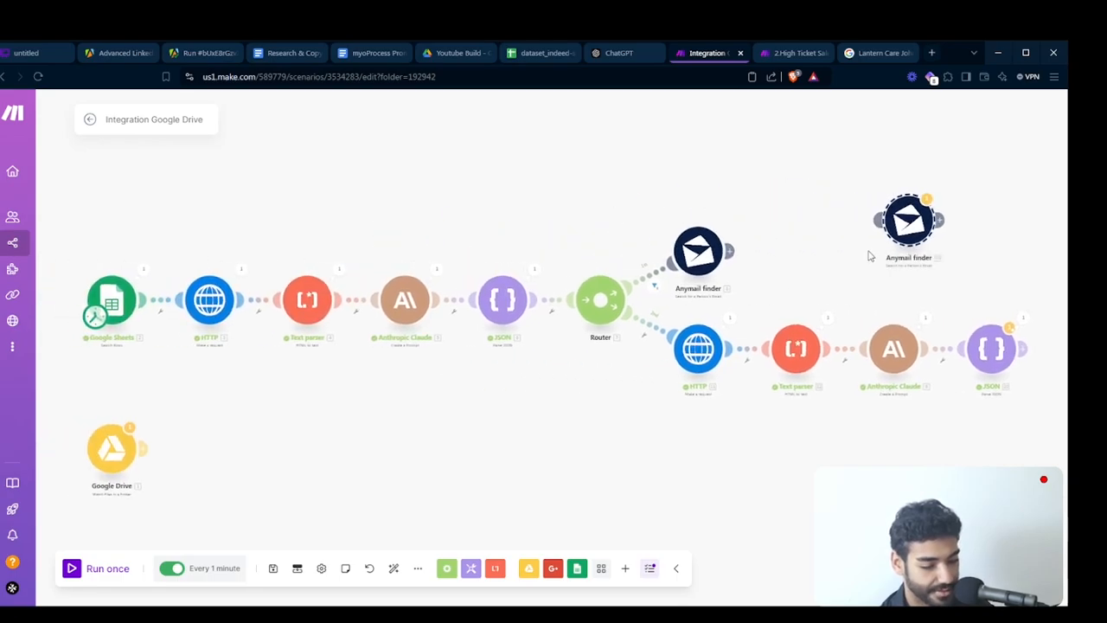
pyautogui.moveTo(910, 232); pyautogui.dragTo(1038, 363)
# - Remove the companyInfo/url Exists condition from the filter between the second route's JSON module and the new Anymail finder module
pyautogui.click(954, 370)
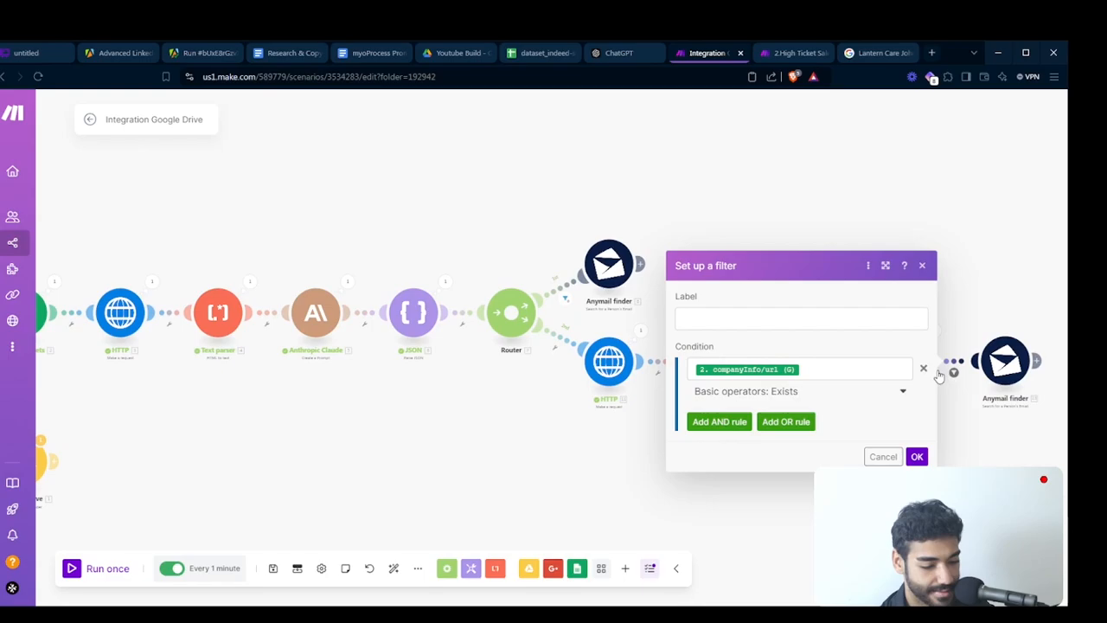
pyautogui.click(923, 368)
pyautogui.click(923, 369)
pyautogui.click(917, 399)
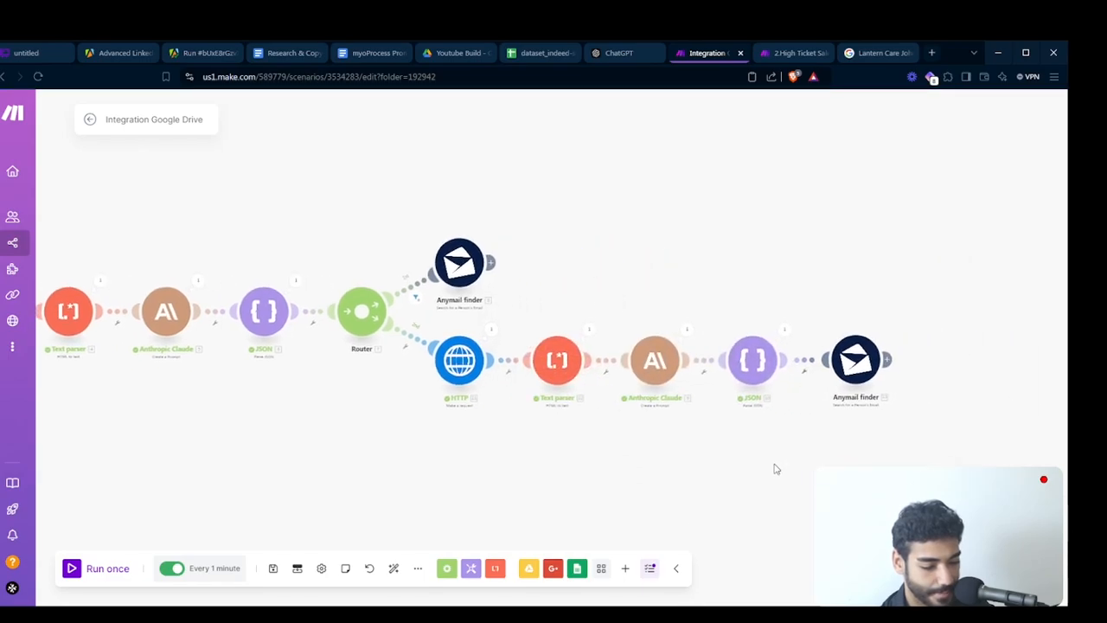
# - Map the new Anymail finder module's domain to domainName from the second route's JSON module, save it and auto-align the scenario
pyautogui.click(861, 359)
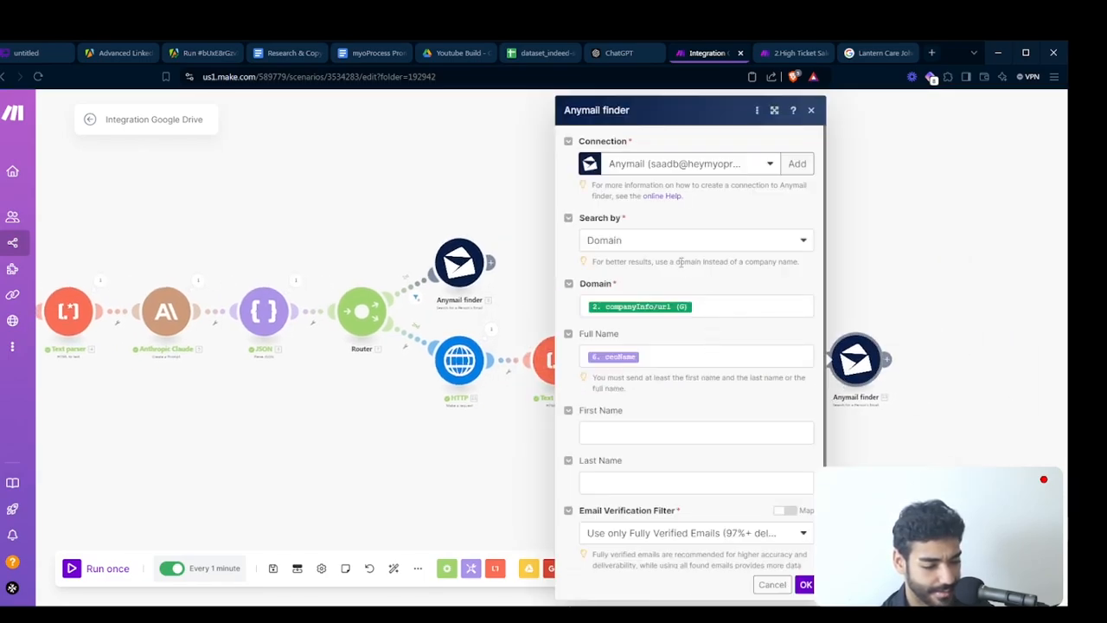
pyautogui.click(728, 299)
pyautogui.press('BackSpace')
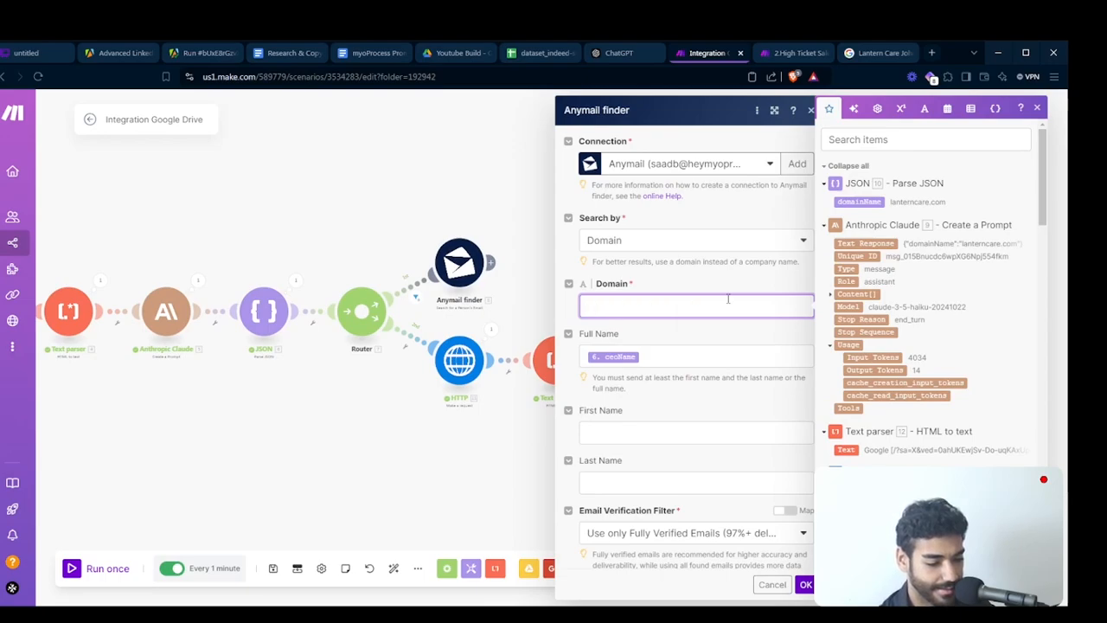
pyautogui.click(857, 200)
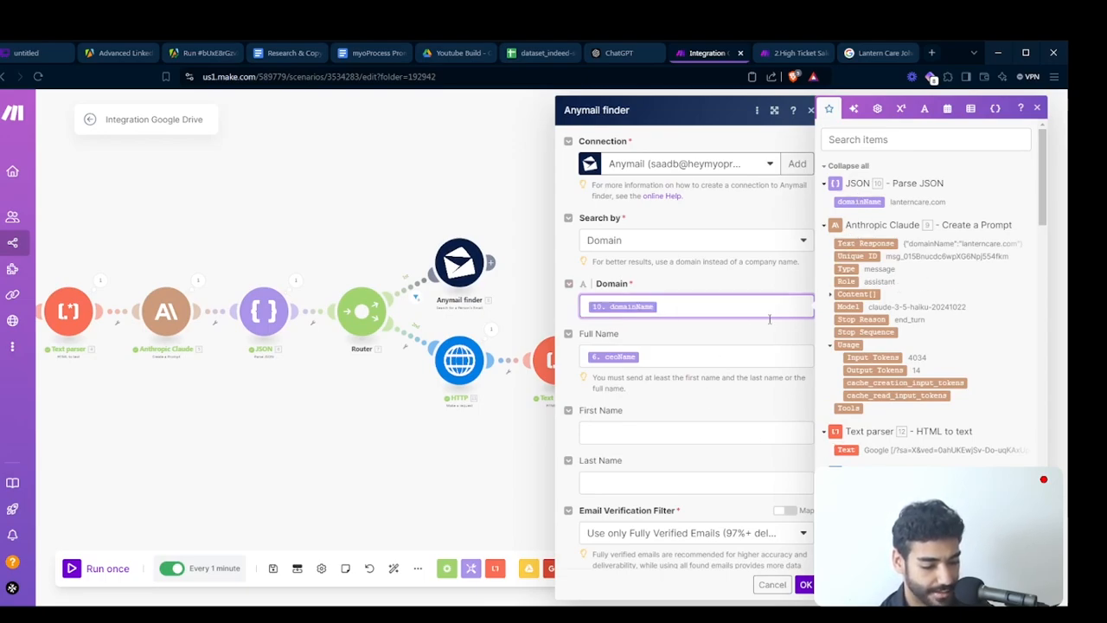
pyautogui.click(804, 585)
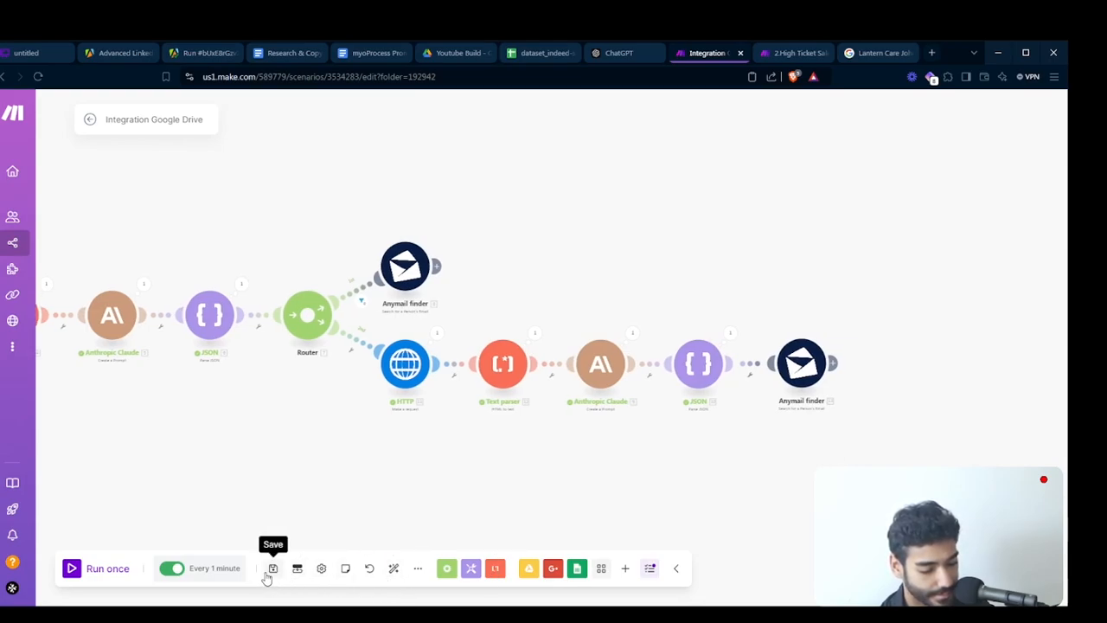
pyautogui.click(394, 568)
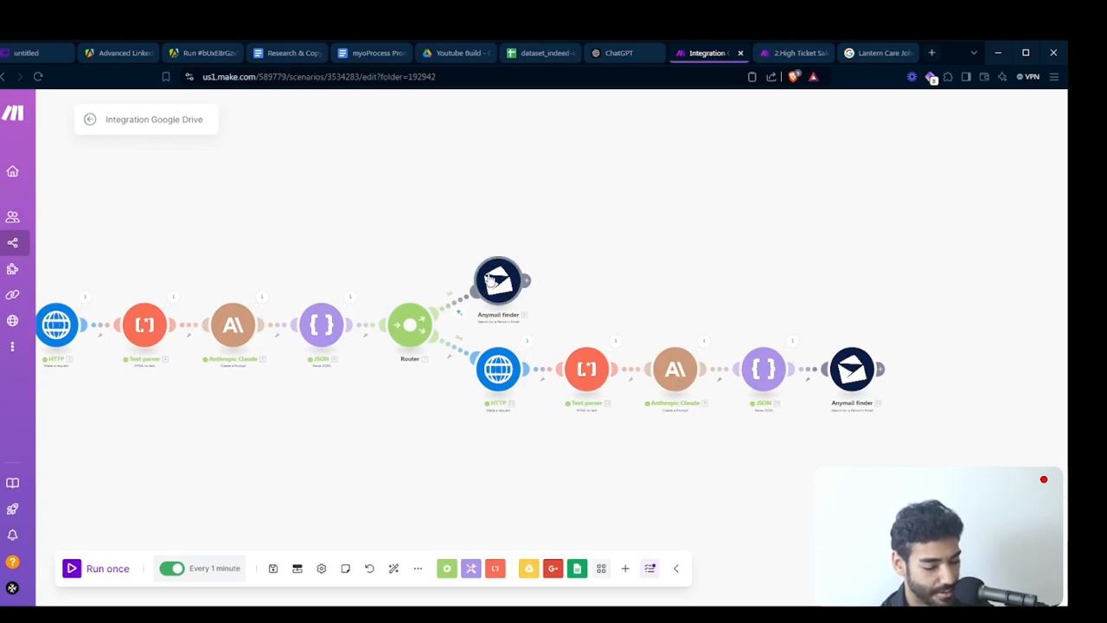
# - Open the first route's Anymail finder module and review its connection, search and verification settings
pyautogui.click(505, 270)
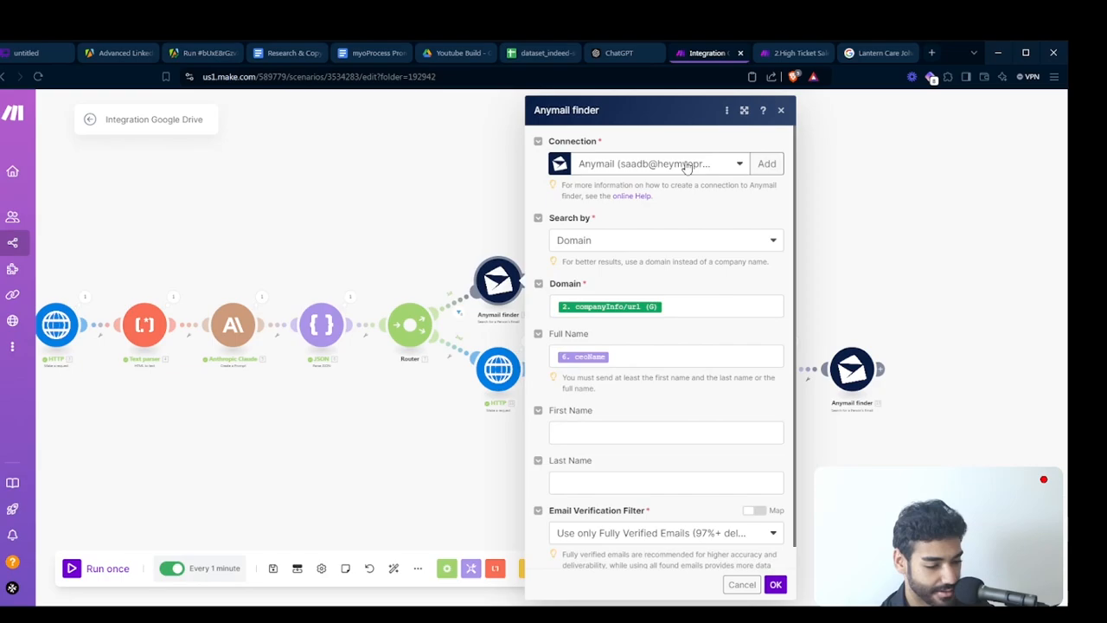
pyautogui.scroll(-1, 688, 168)
pyautogui.scroll(1, 689, 167)
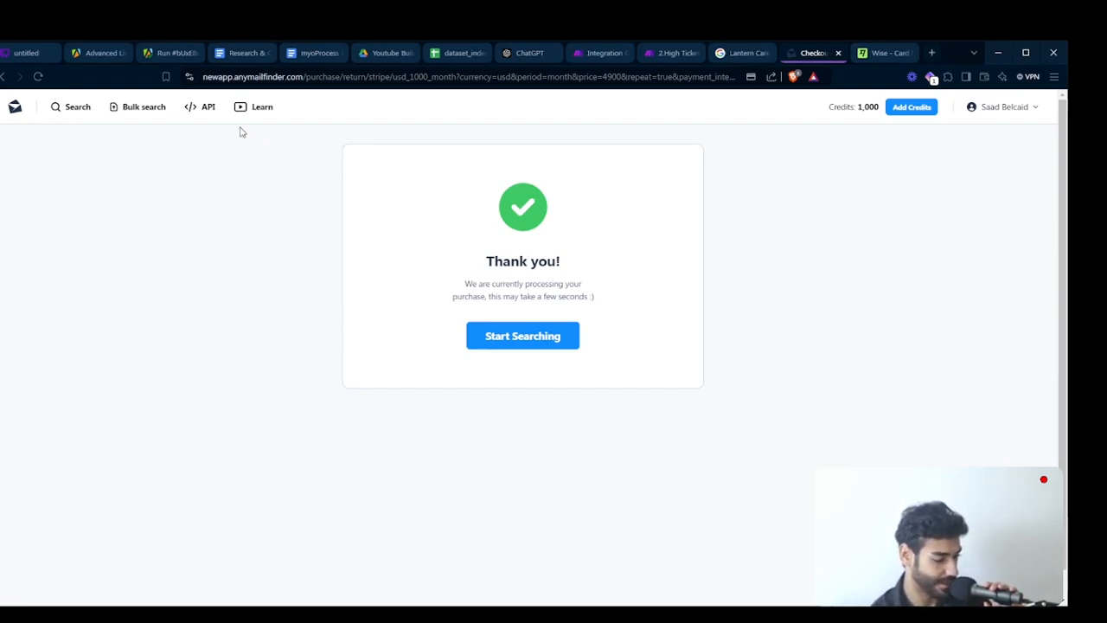
# - Enable API access in the Anymail Finder account, copy the API key and close the Wise page
pyautogui.click(209, 108)
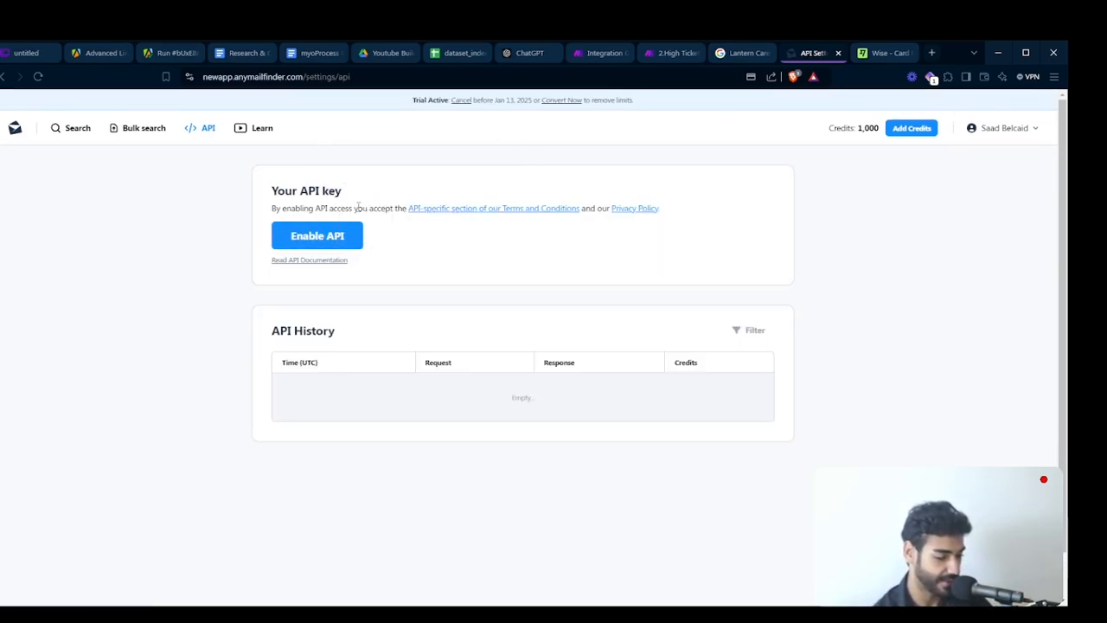
pyautogui.click(354, 235)
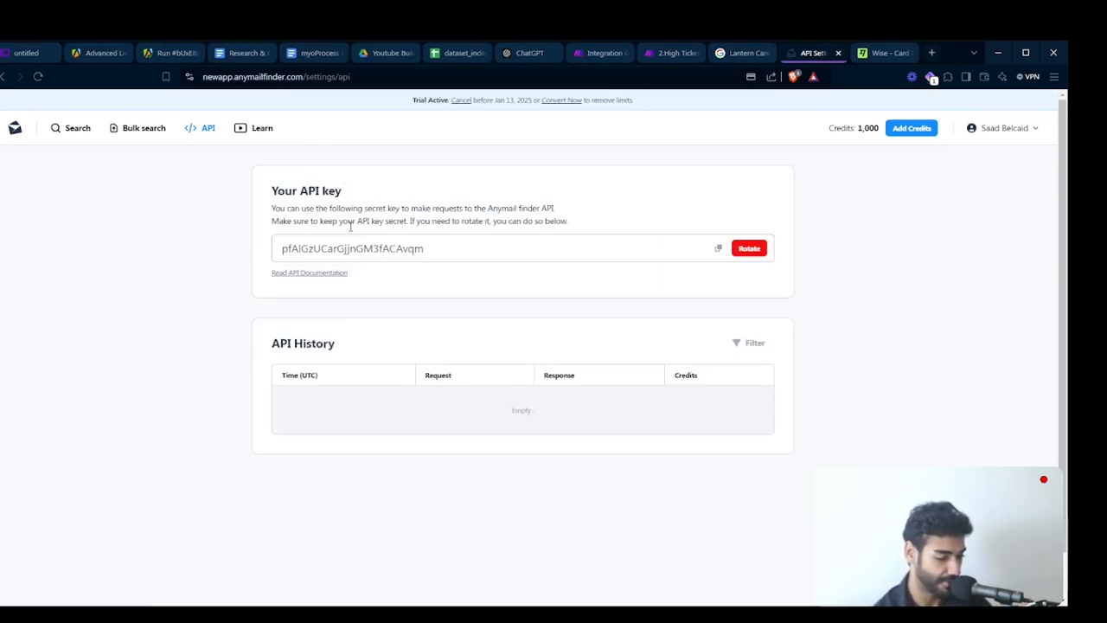
pyautogui.click(717, 249)
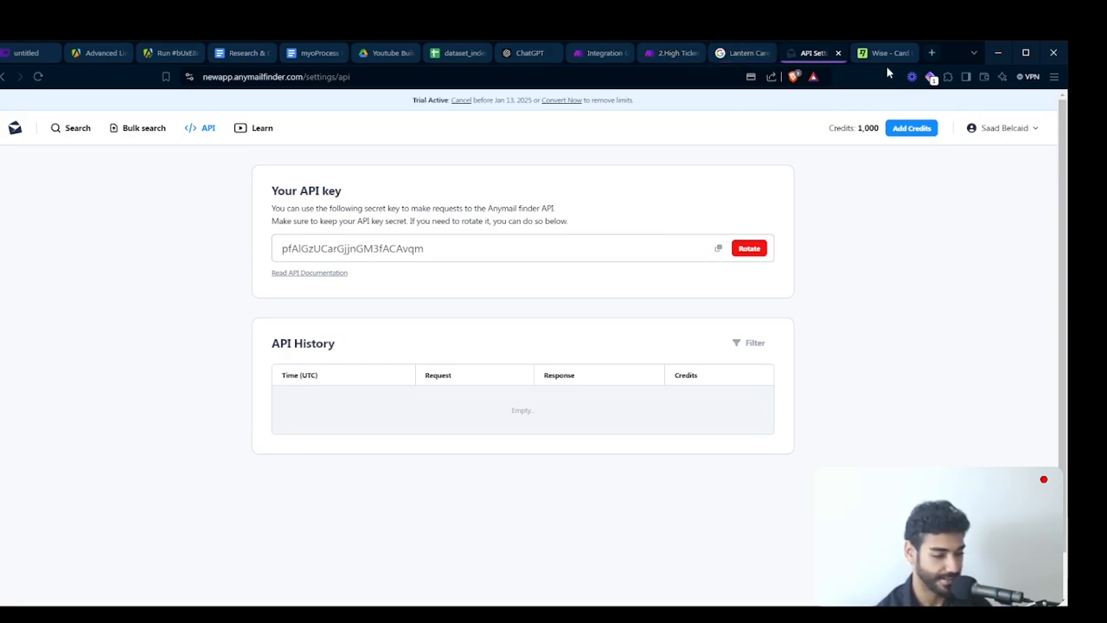
pyautogui.click(910, 53)
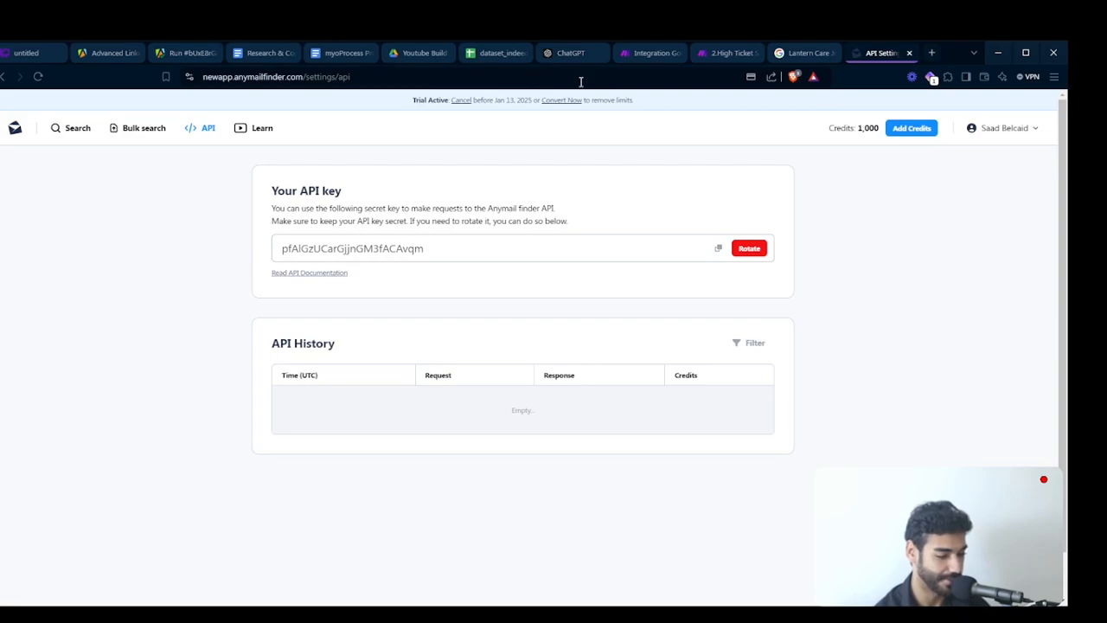
# - Back in Make, create a connection named "CTP Build" with the copied API key for the first route's Anymail finder module and save the module
pyautogui.click(662, 54)
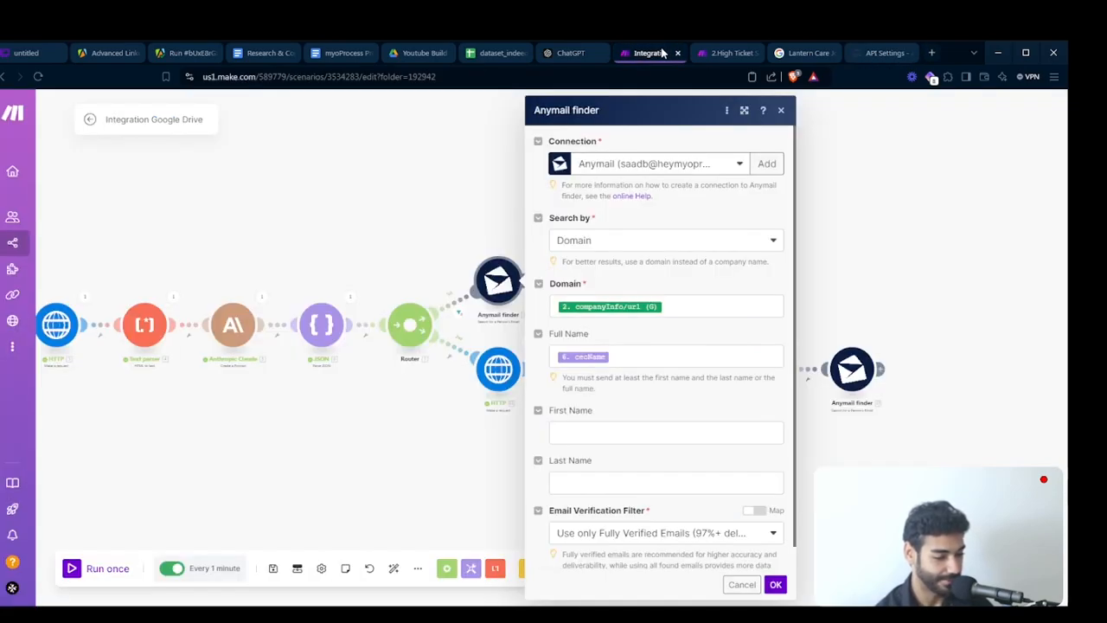
pyautogui.click(738, 164)
pyautogui.click(766, 163)
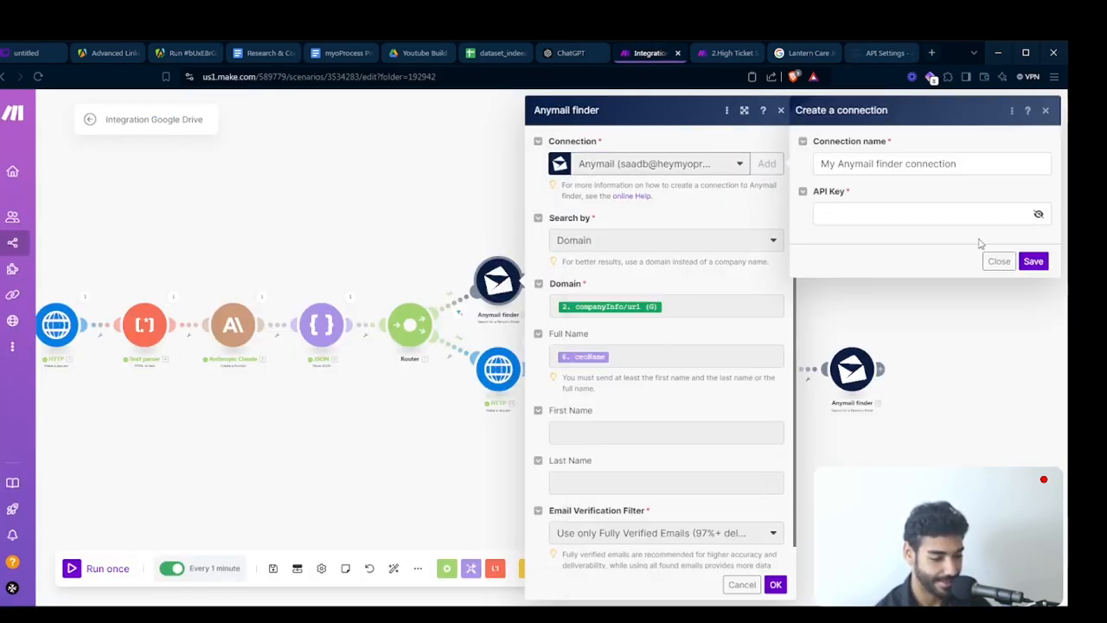
pyautogui.click(936, 221)
pyautogui.hotkey('ctrl', 'v')
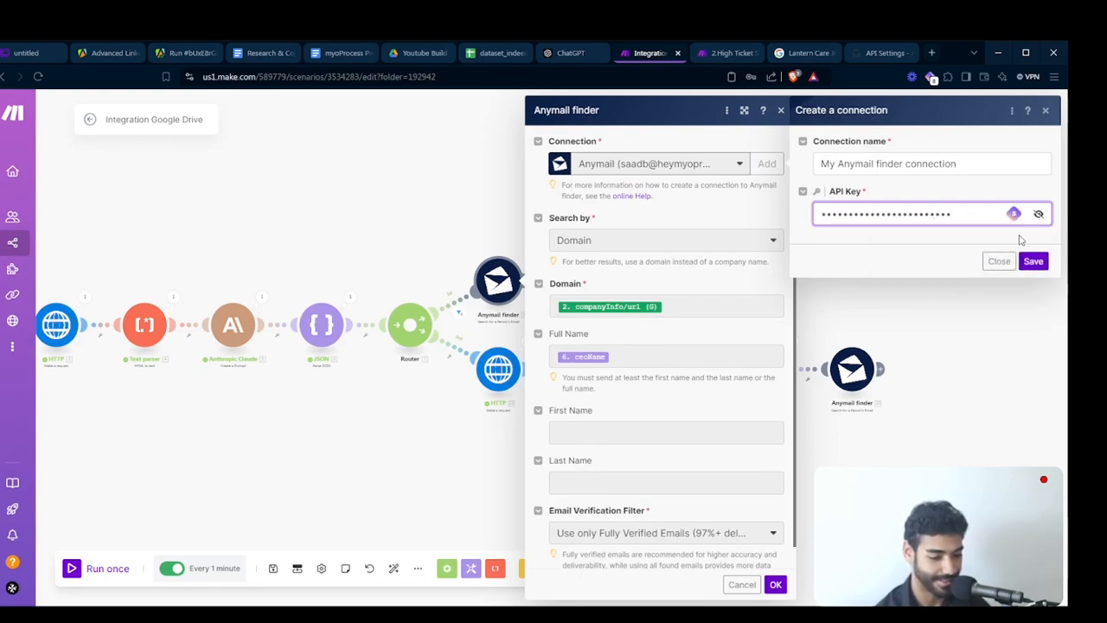
pyautogui.tripleClick(911, 164)
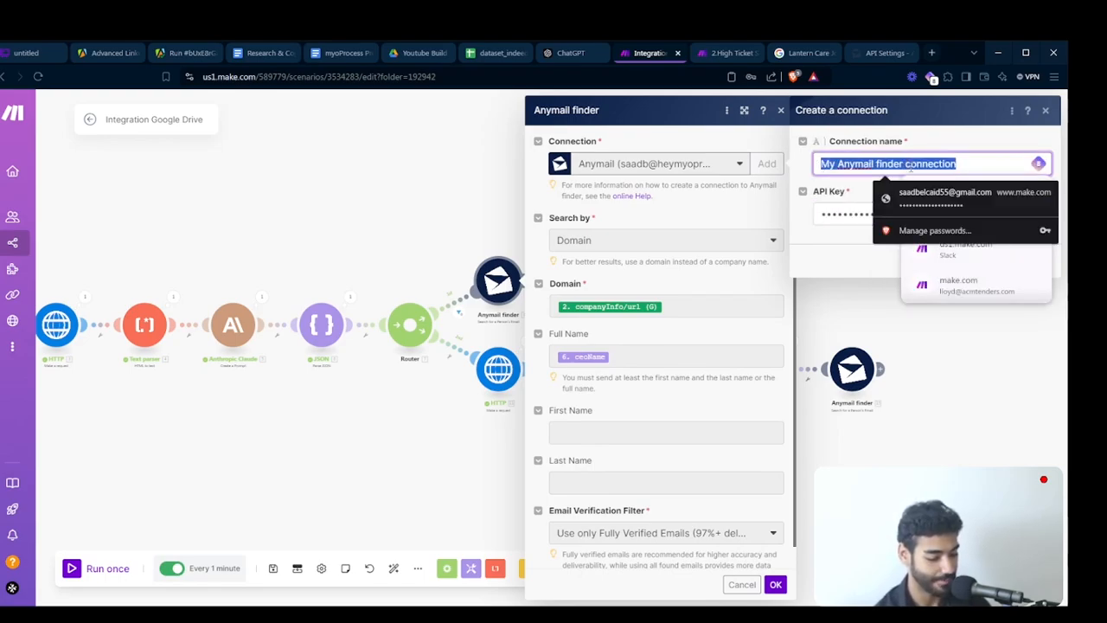
pyautogui.write('CTP N')
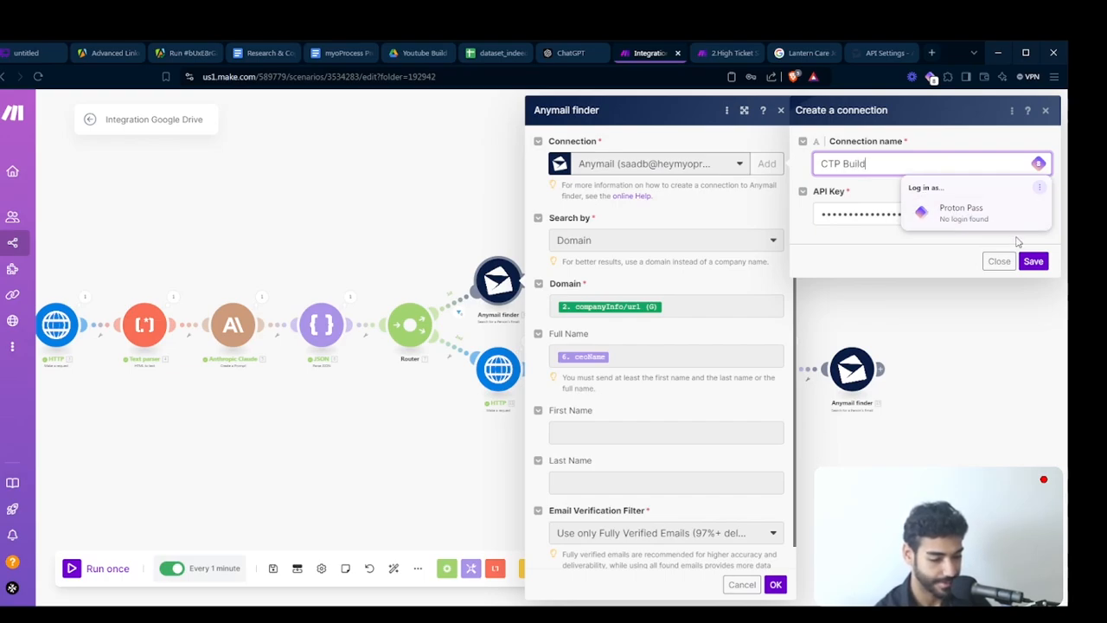
pyautogui.click(1031, 261)
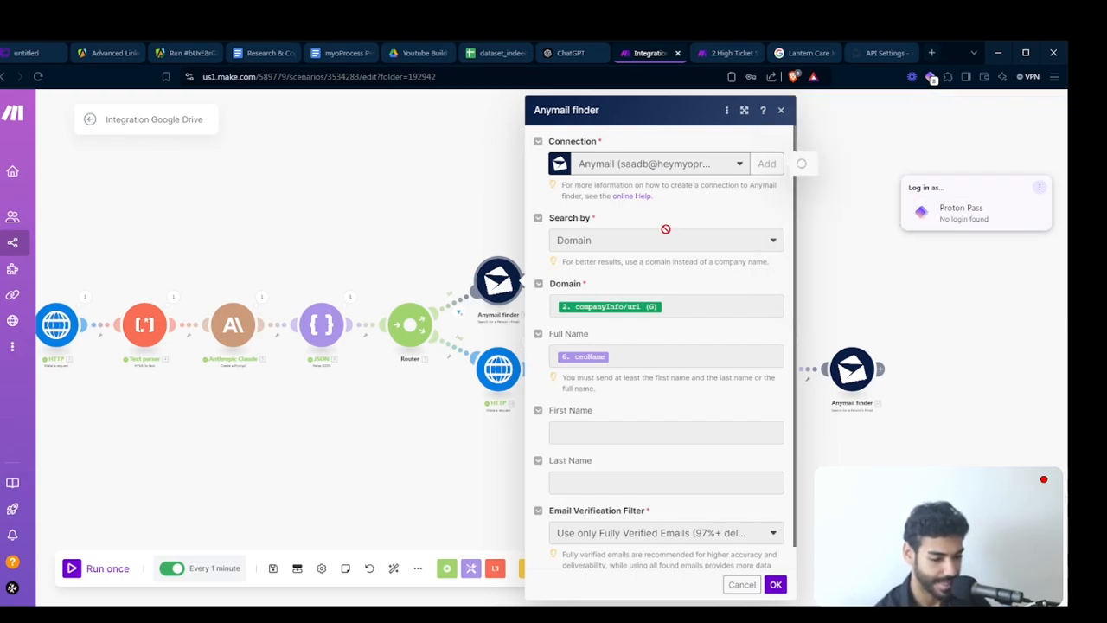
pyautogui.scroll(-1, 674, 326)
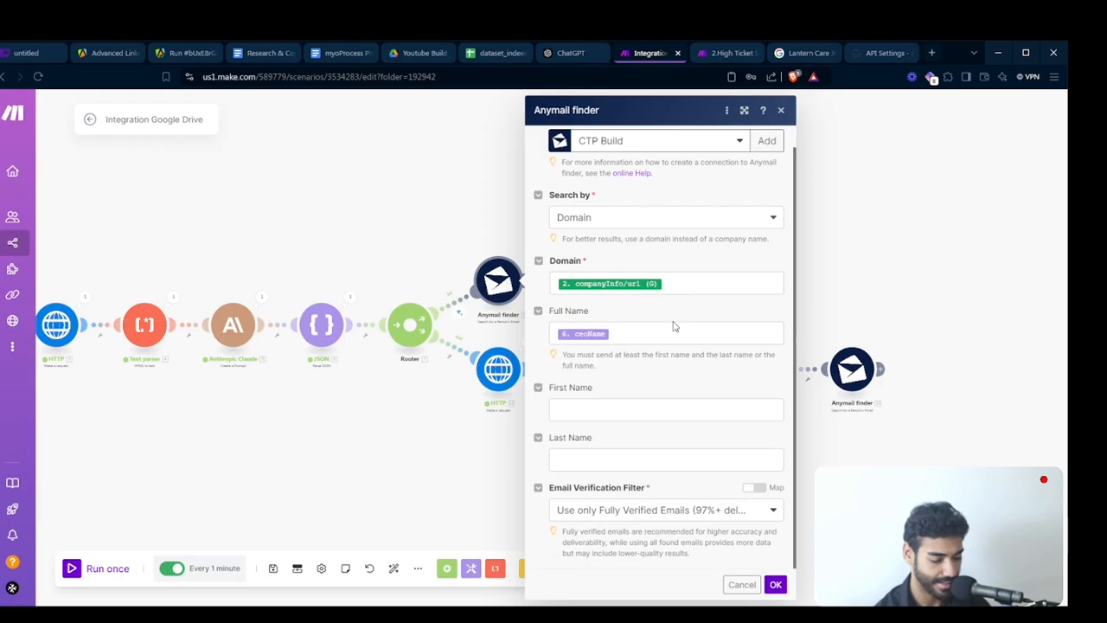
pyautogui.click(774, 584)
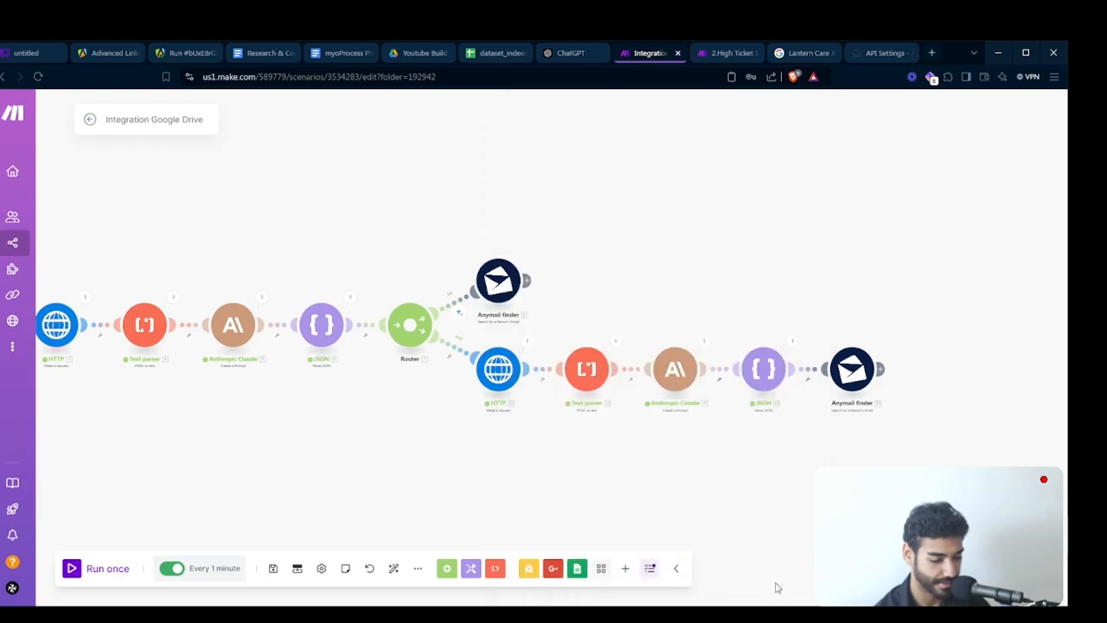
# - Switch the second route's Anymail finder module to the CTP Build connection and save the module
pyautogui.click(850, 371)
pyautogui.click(640, 164)
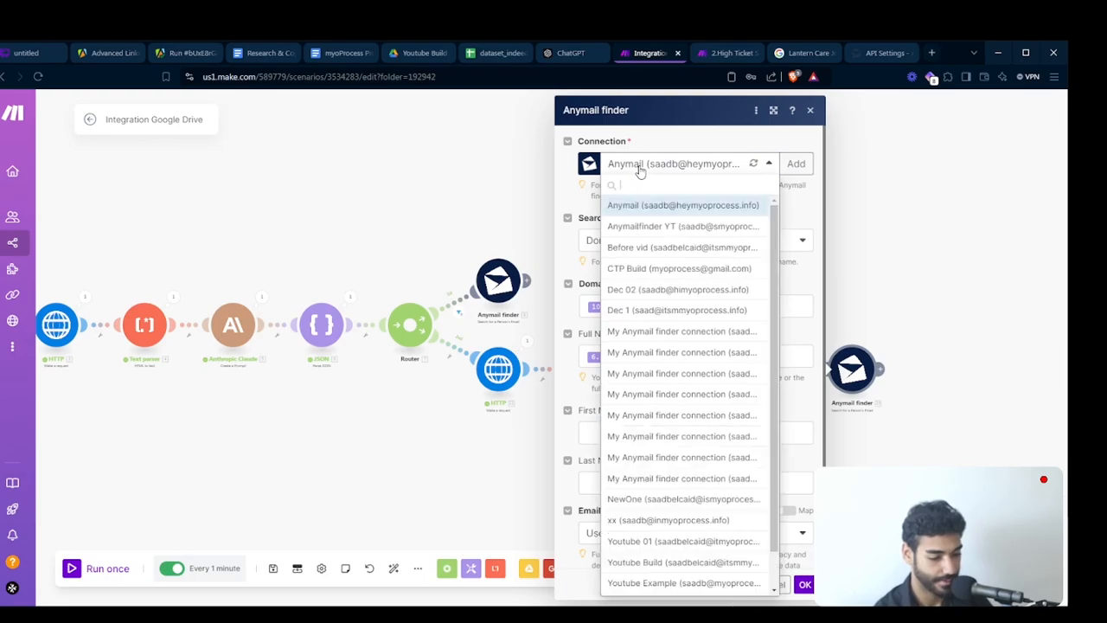
pyautogui.click(751, 163)
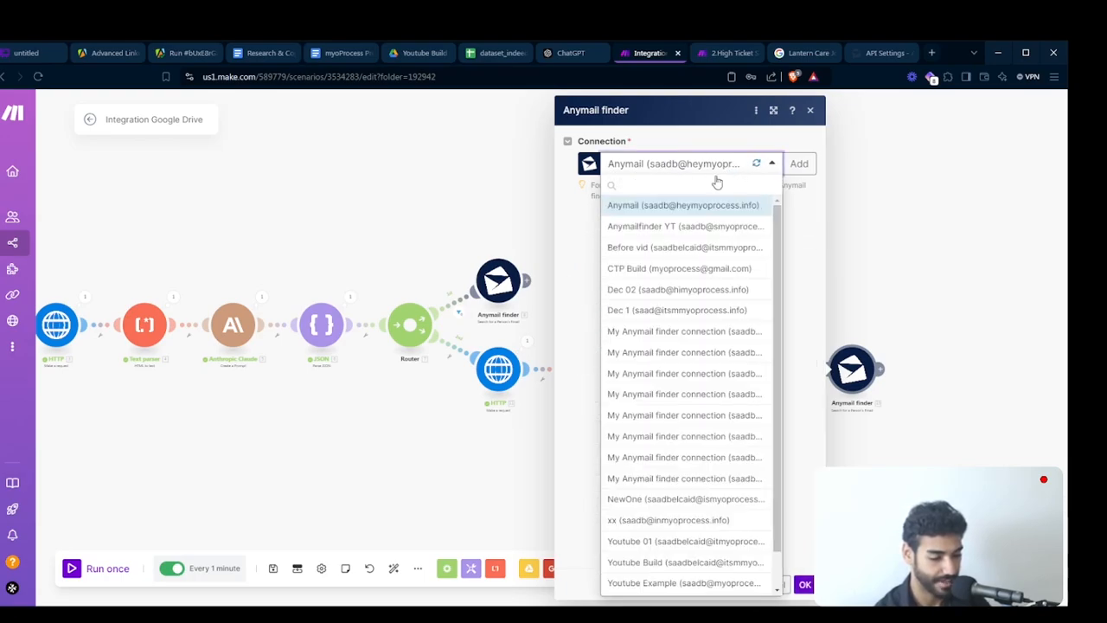
pyautogui.click(697, 173)
pyautogui.click(711, 172)
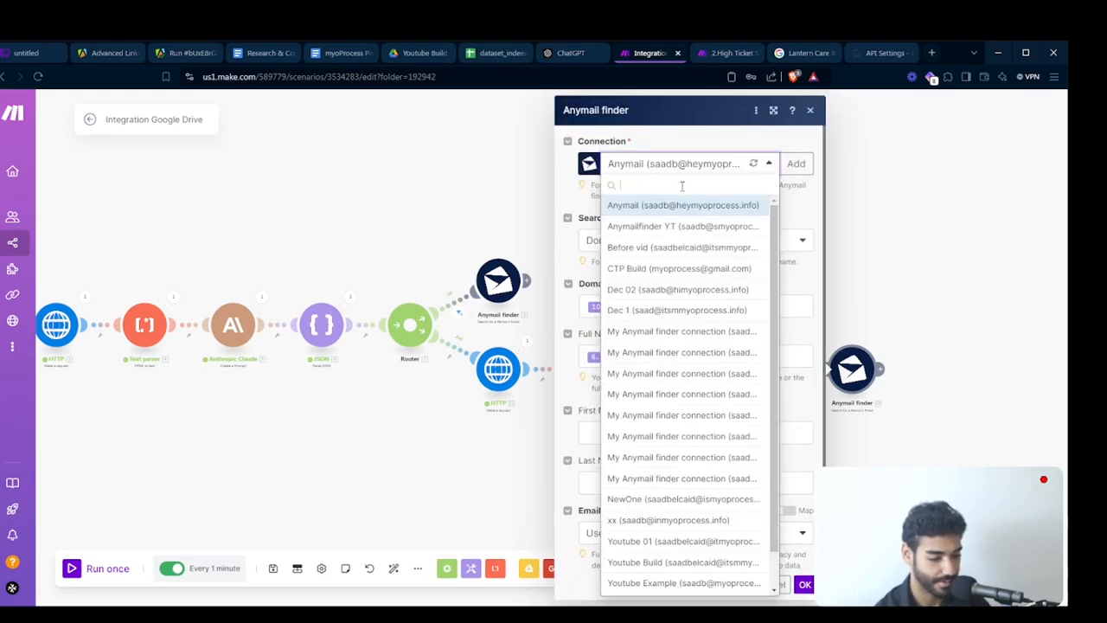
pyautogui.click(655, 273)
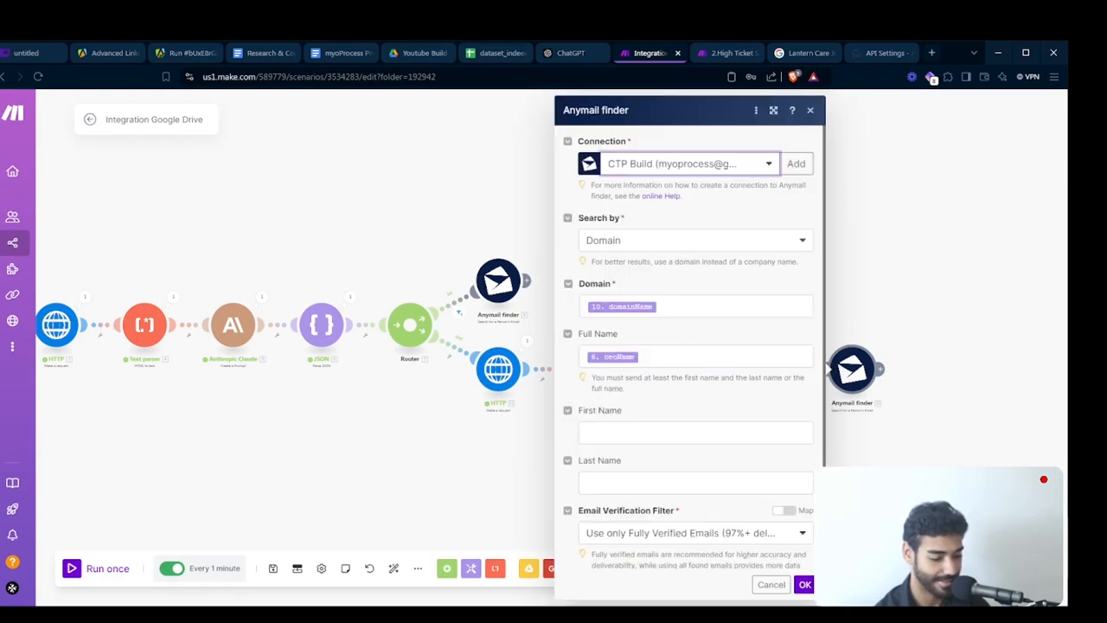
pyautogui.click(805, 585)
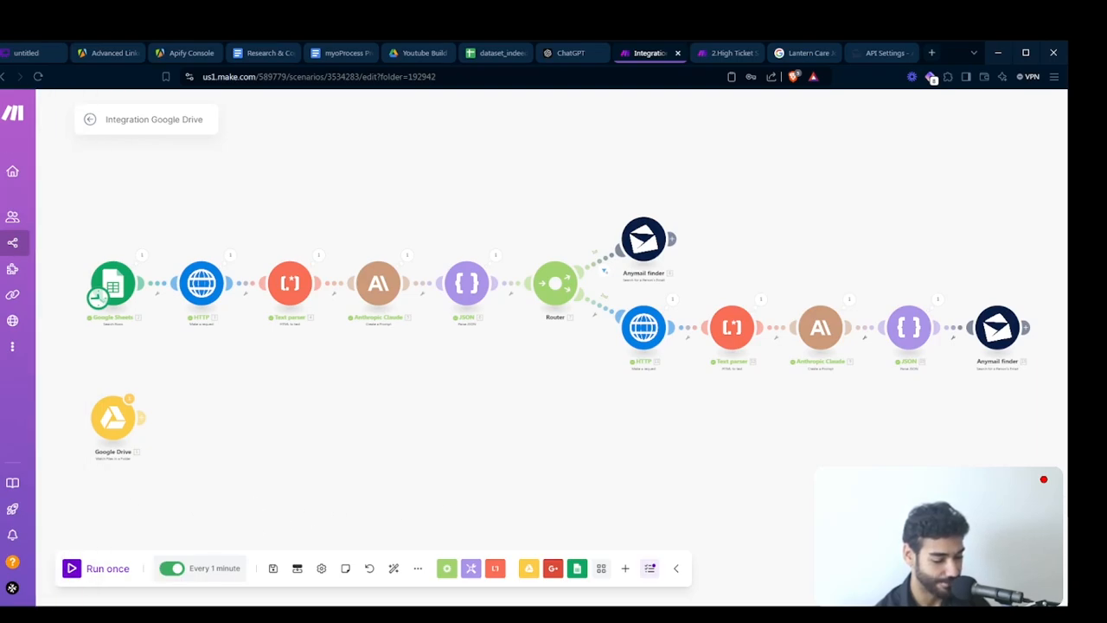
# - Run the scenario once and follow the run through the second route to its Anymail finder module
pyautogui.click(97, 568)
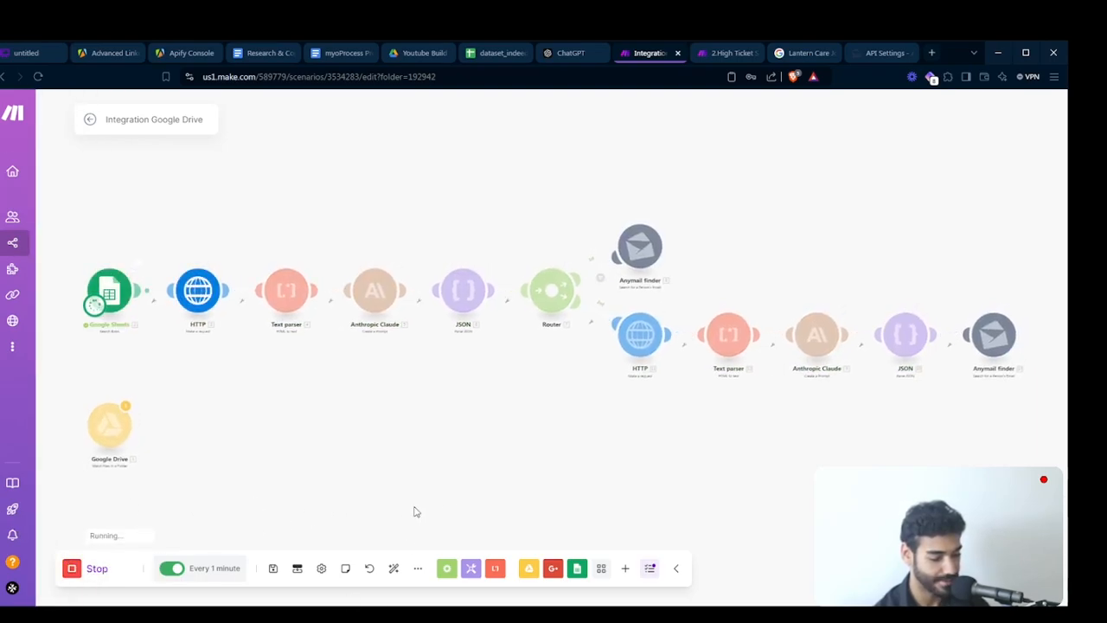
pyautogui.moveTo(433, 481); pyautogui.dragTo(328, 489)
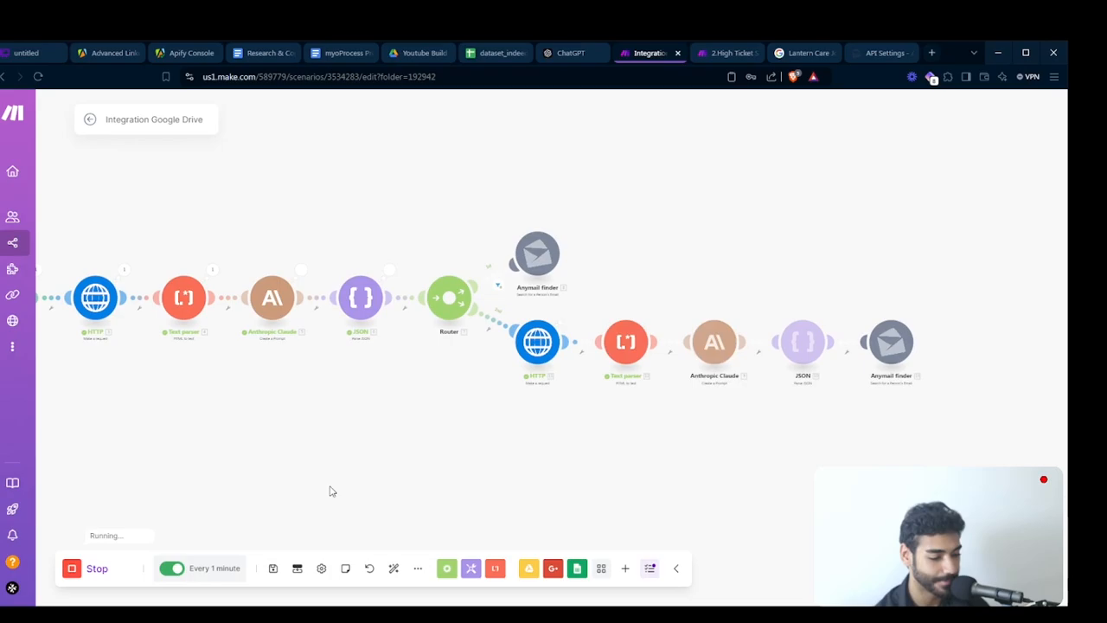
pyautogui.moveTo(625, 417); pyautogui.dragTo(423, 410)
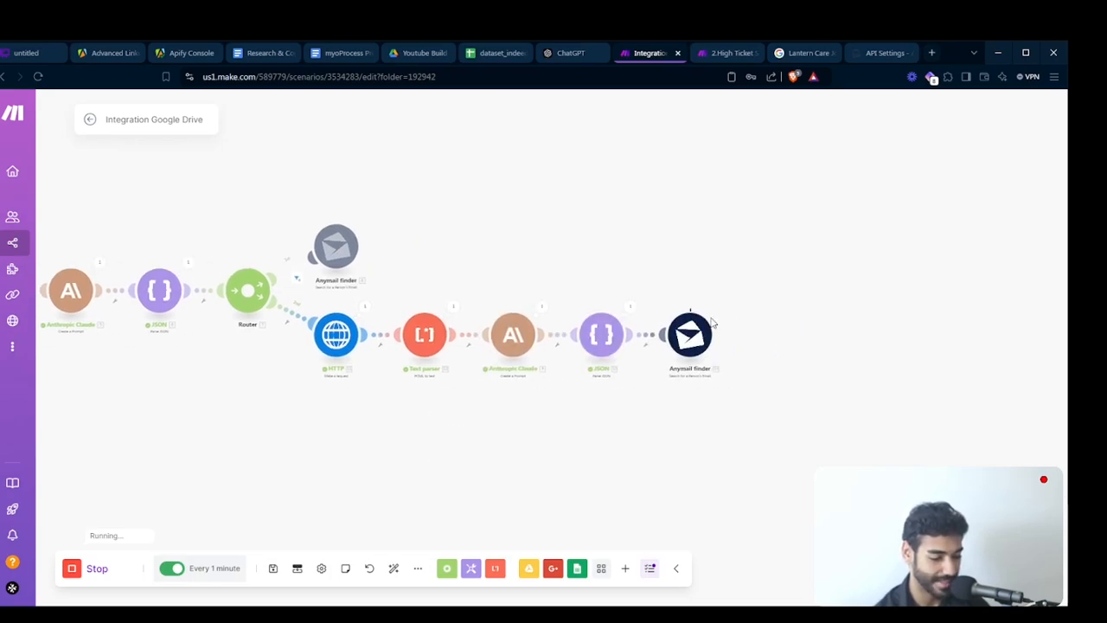
# - Follow the scenario run to its end and inspect the output of the second route's JSON and Anymail finder modules
pyautogui.scroll(4, 708, 322)
pyautogui.scroll(-5, 707, 322)
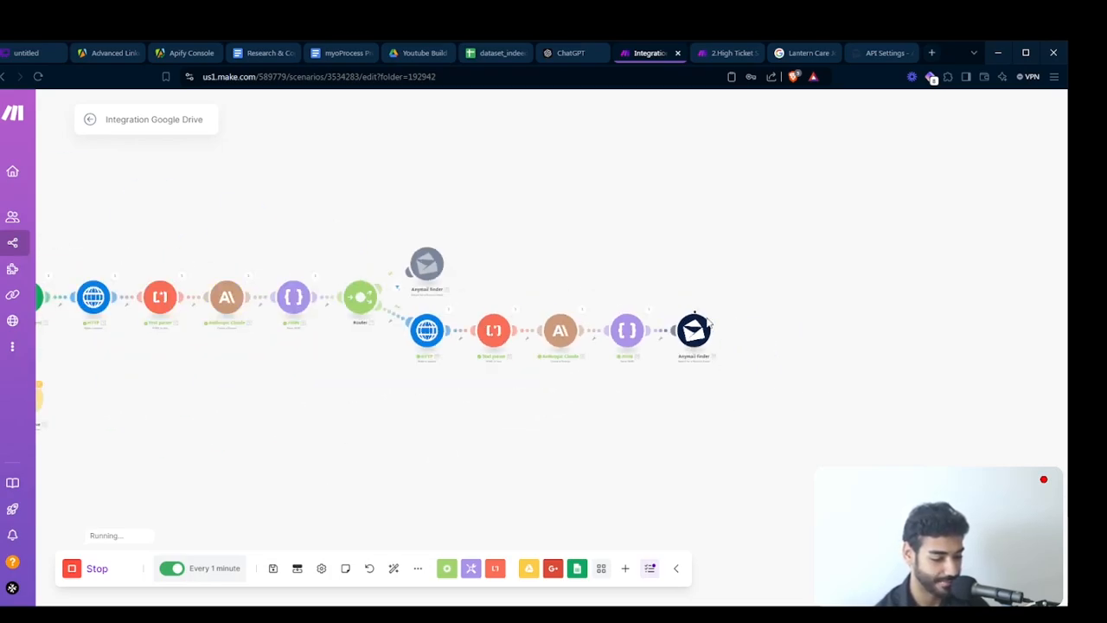
pyautogui.scroll(2, 708, 322)
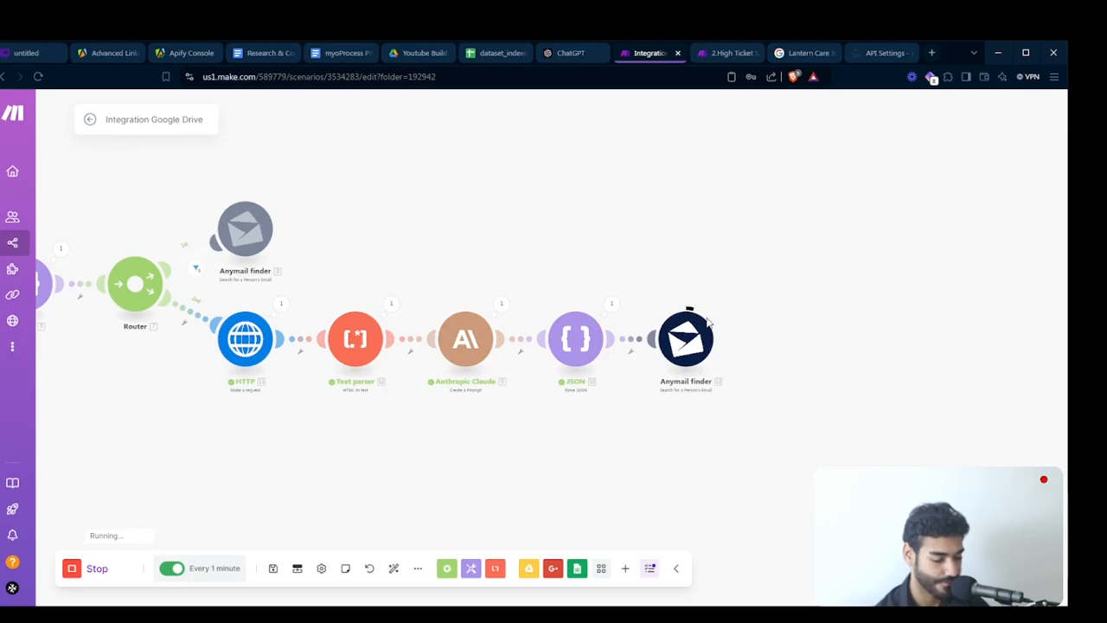
pyautogui.moveTo(882, 286); pyautogui.dragTo(795, 285)
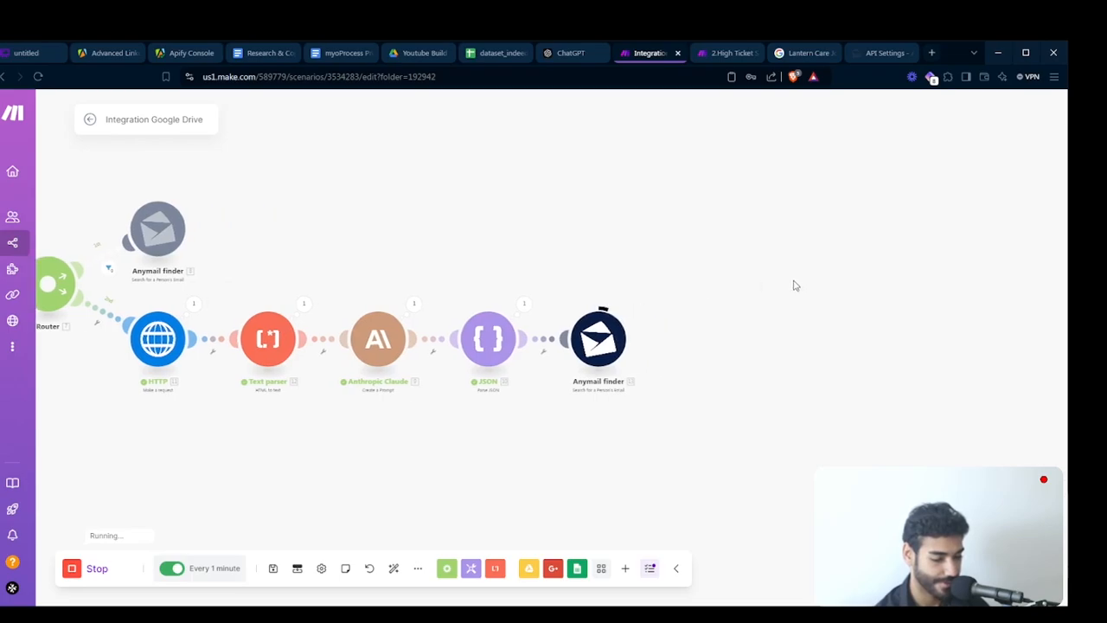
pyautogui.click(529, 305)
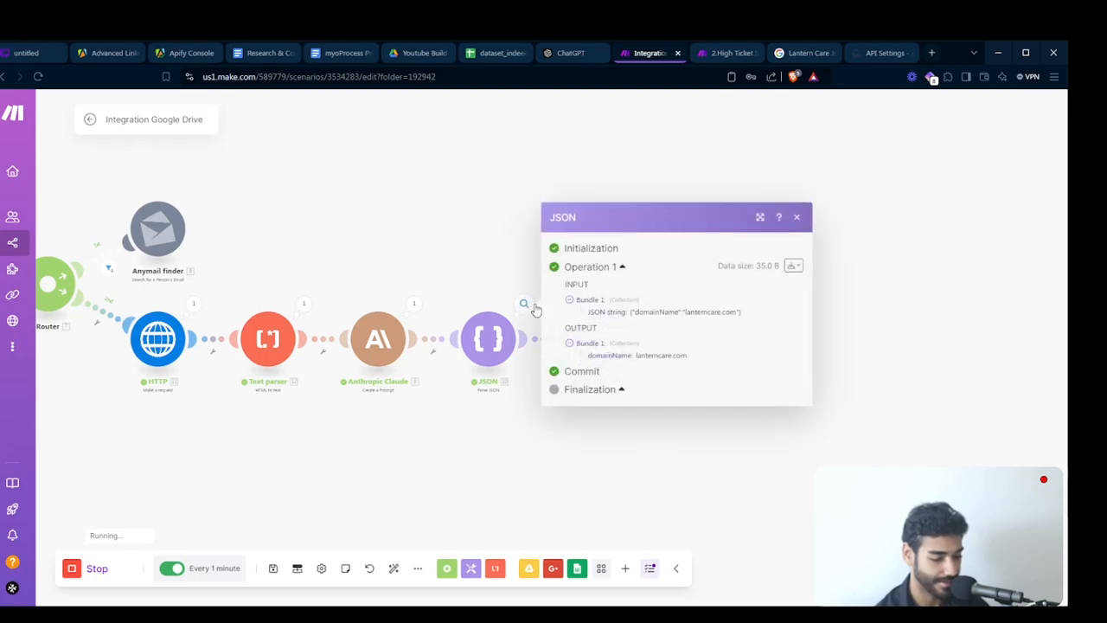
pyautogui.click(552, 413)
pyautogui.click(634, 304)
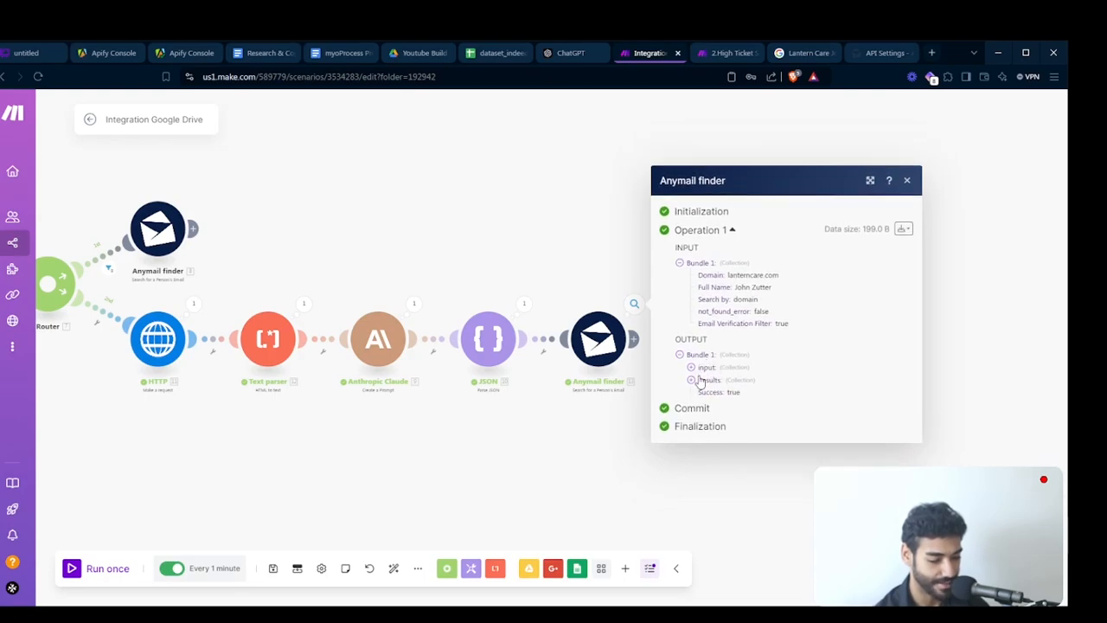
pyautogui.click(597, 342)
pyautogui.click(777, 309)
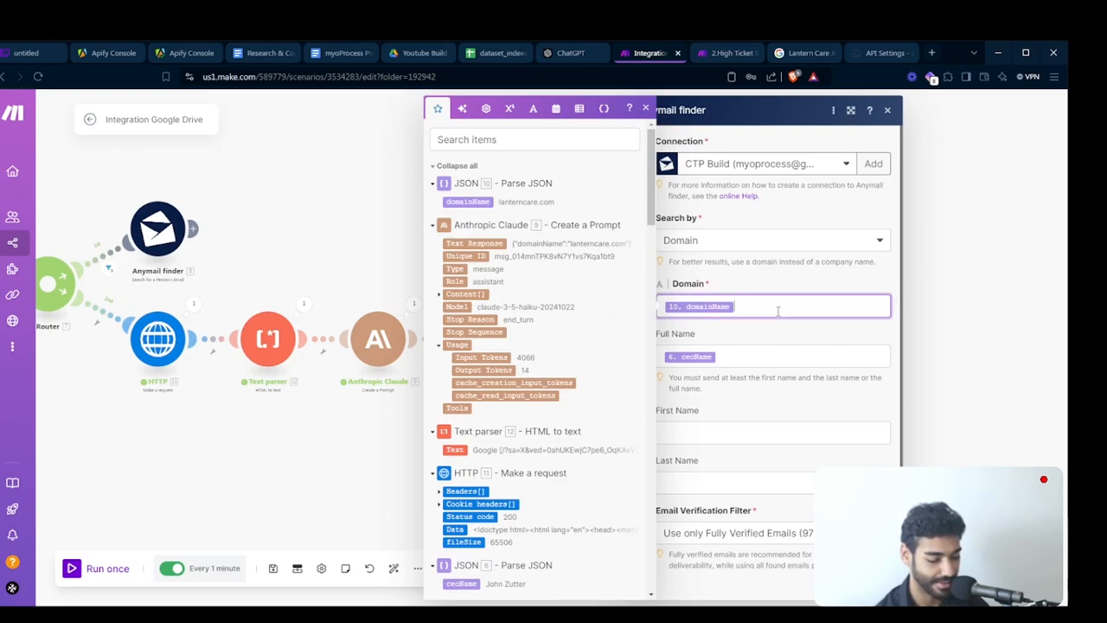
pyautogui.press('Left')
pyautogui.write('HTTP')
pyautogui.press('BackSpace')
pyautogui.press('BackSpace')
pyautogui.press('BackSpace')
pyautogui.press('BackSpace')
pyautogui.write('h')
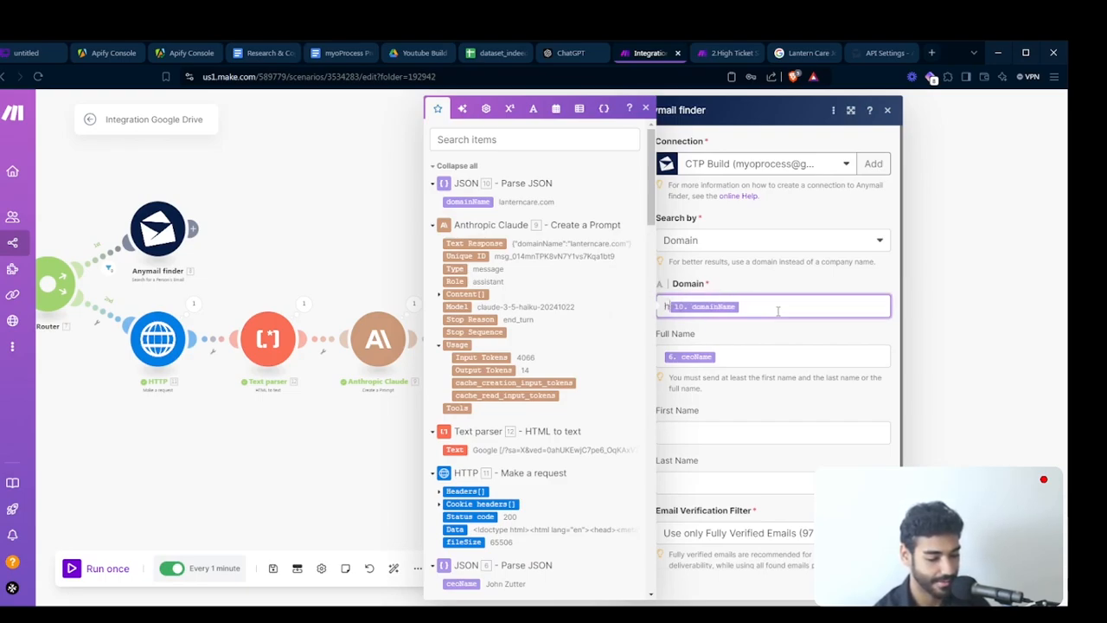
pyautogui.write('ttp://')
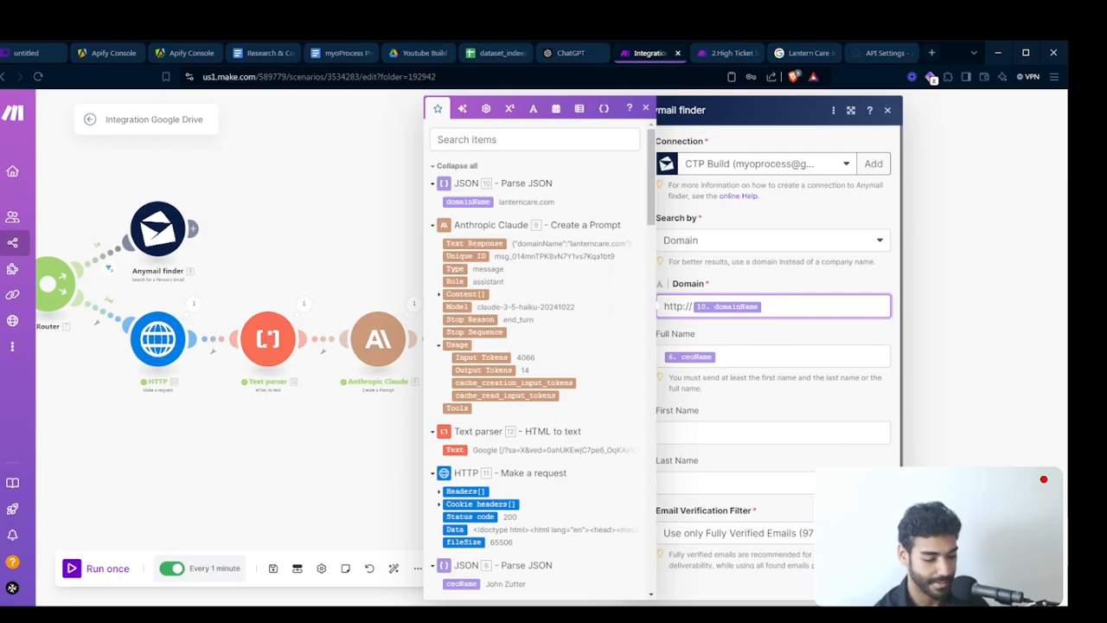
pyautogui.click(870, 583)
# - Copy lanterncare.com from the second route's JSON output and enter it as the domain of a person search on the Anymail Finder site
pyautogui.click(525, 304)
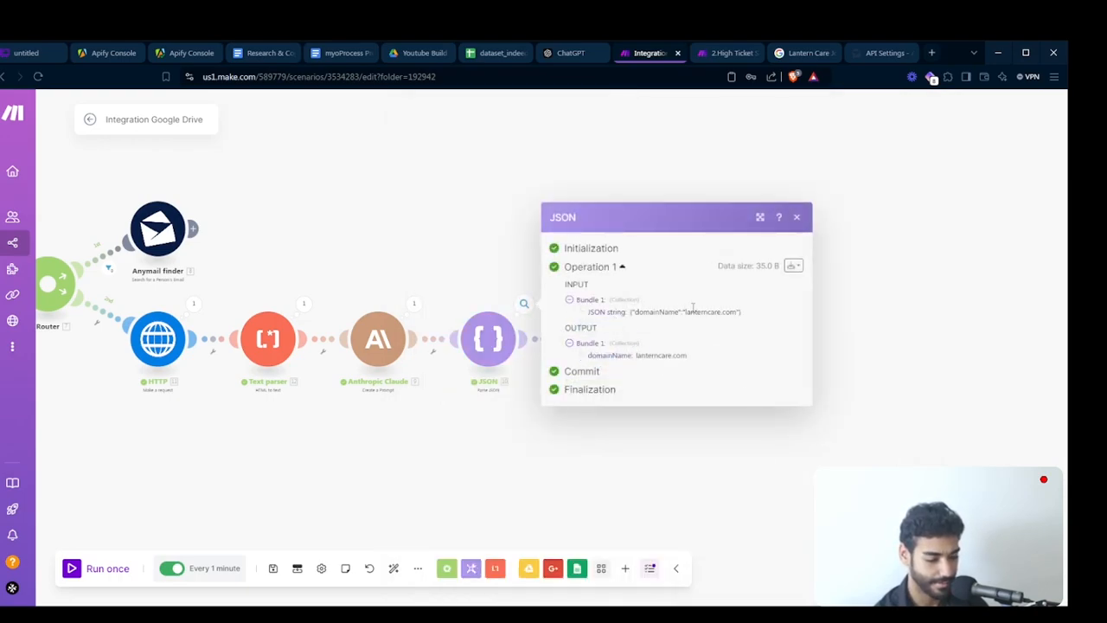
pyautogui.tripleClick(640, 359)
pyautogui.hotkey('ctrl', 'c')
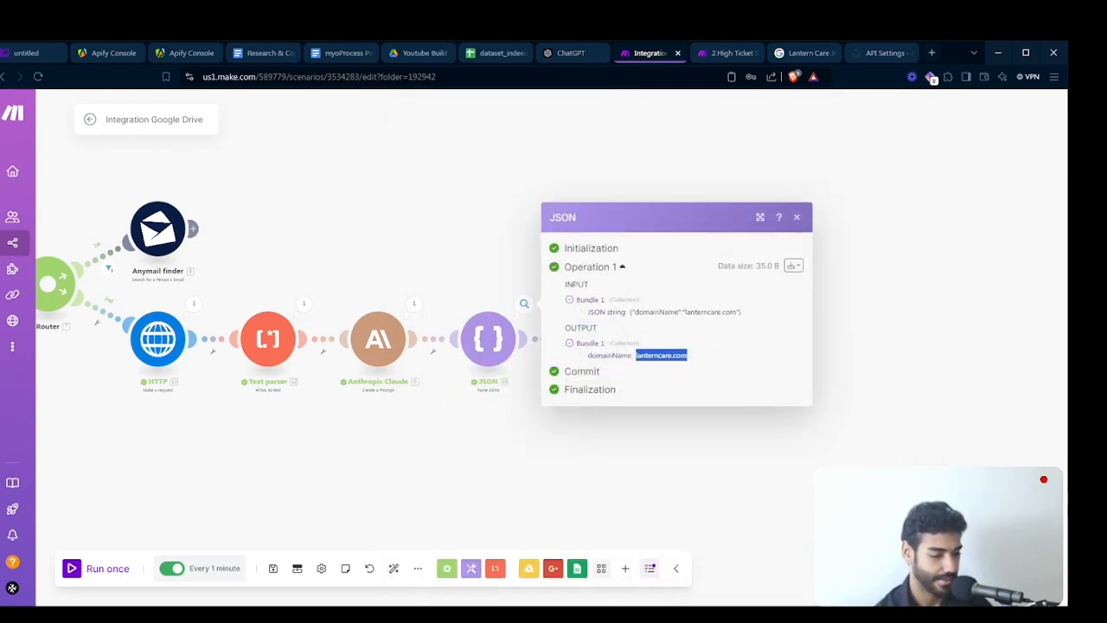
pyautogui.click(875, 54)
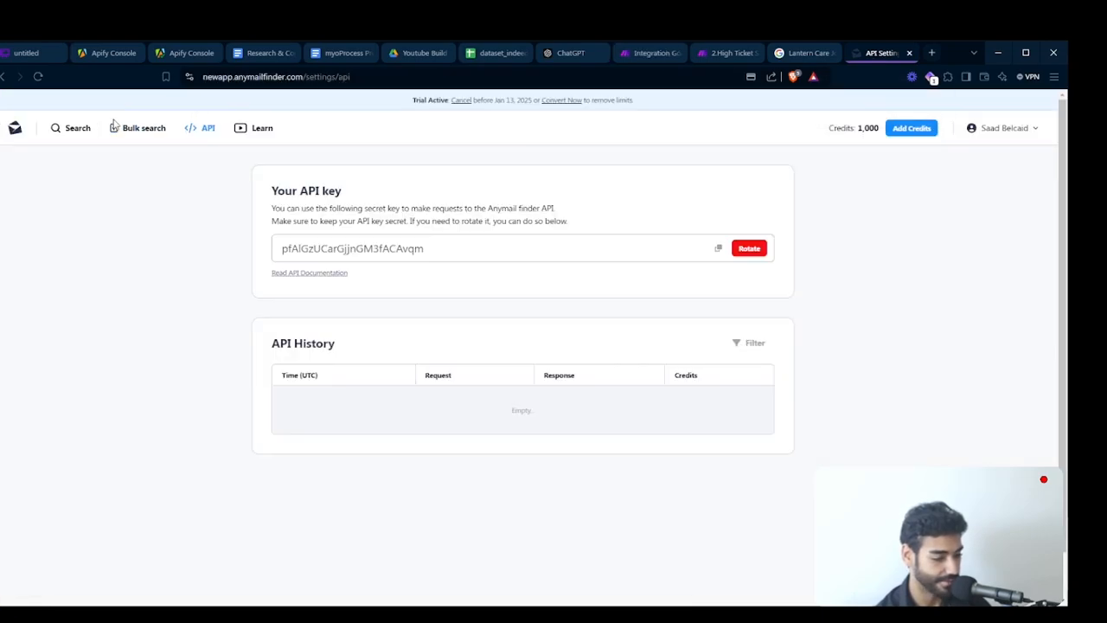
pyautogui.click(76, 128)
pyautogui.click(229, 356)
pyautogui.hotkey('ctrl', 'v')
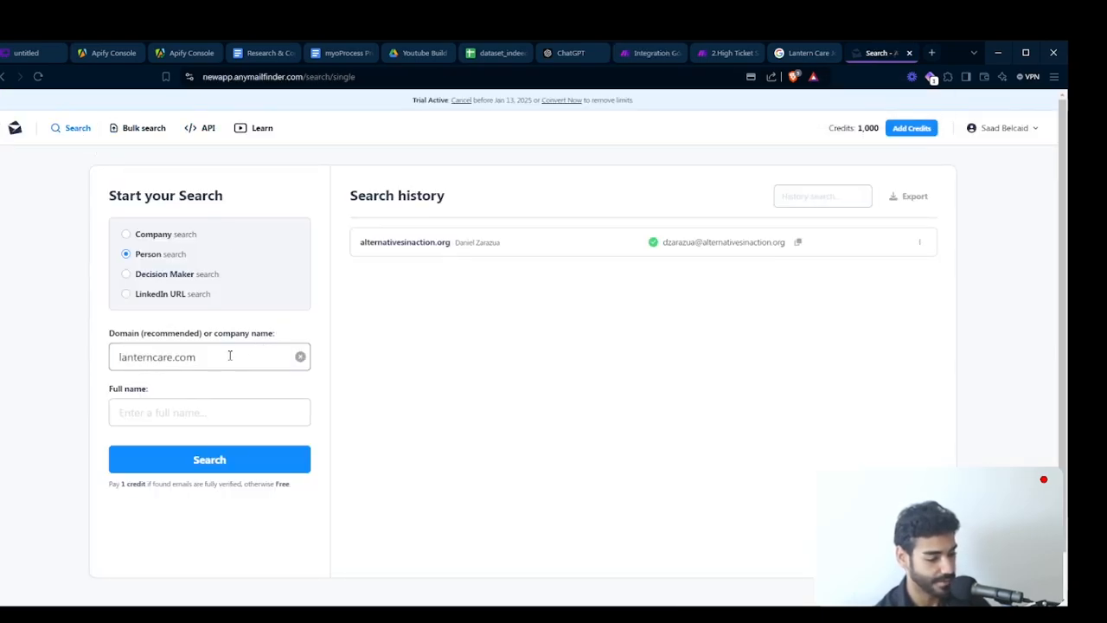
pyautogui.click(150, 401)
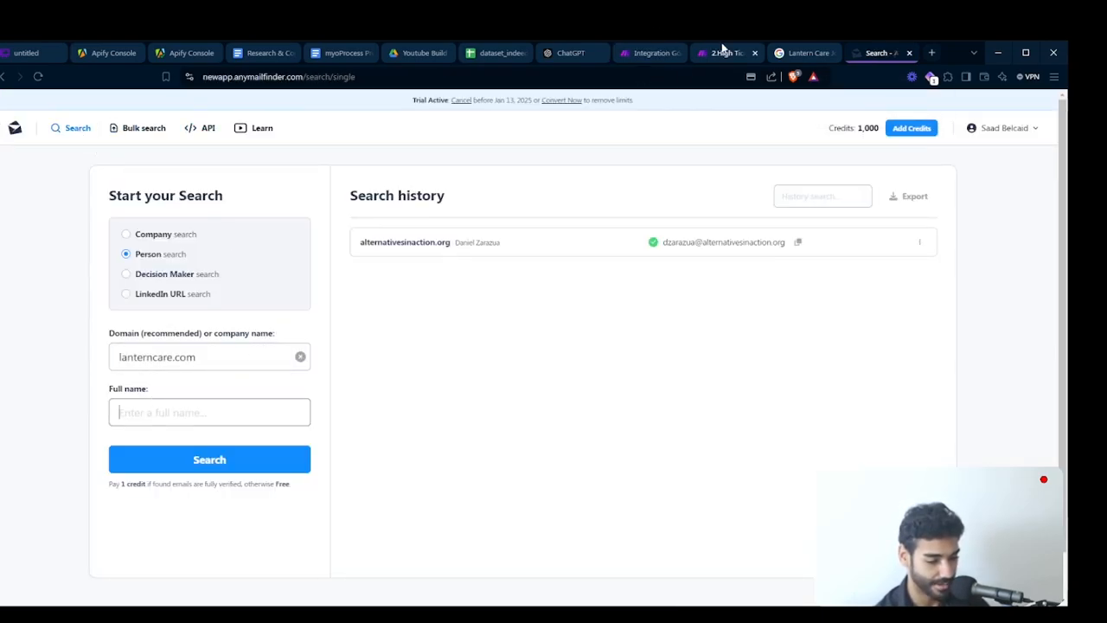
# - Copy the CEO's name from the JSON output before the router in Make, search for it on Anymail Finder and examine the result
pyautogui.click(649, 52)
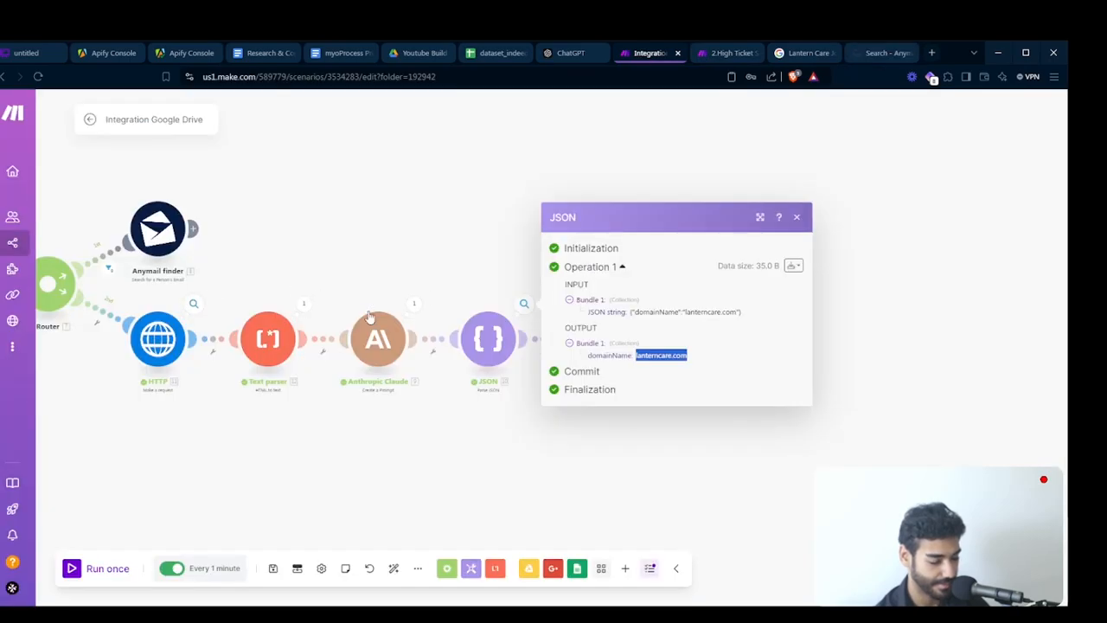
pyautogui.moveTo(340, 271); pyautogui.dragTo(707, 300)
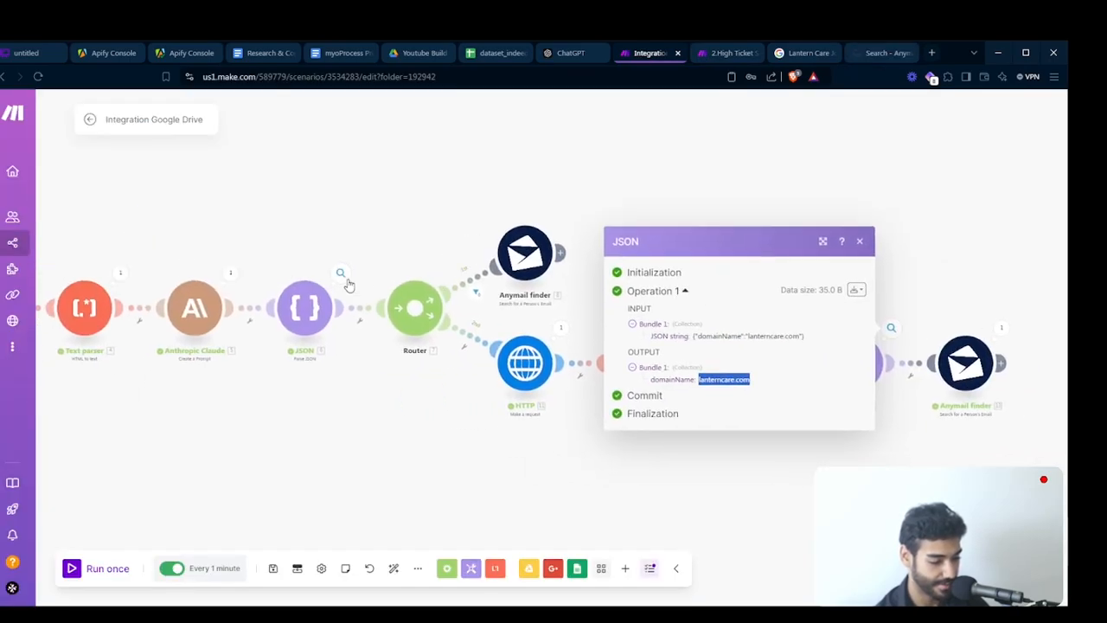
pyautogui.click(340, 272)
pyautogui.moveTo(438, 325); pyautogui.dragTo(516, 327)
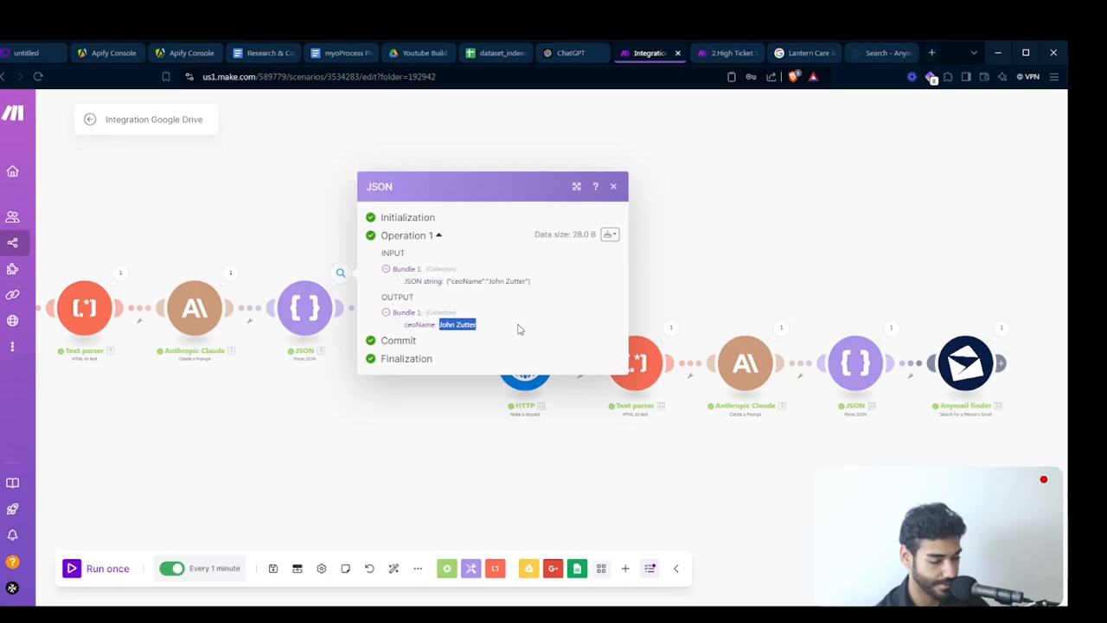
pyautogui.hotkey('ctrl', 'c')
pyautogui.click(878, 52)
pyautogui.hotkey('ctrl', 'v')
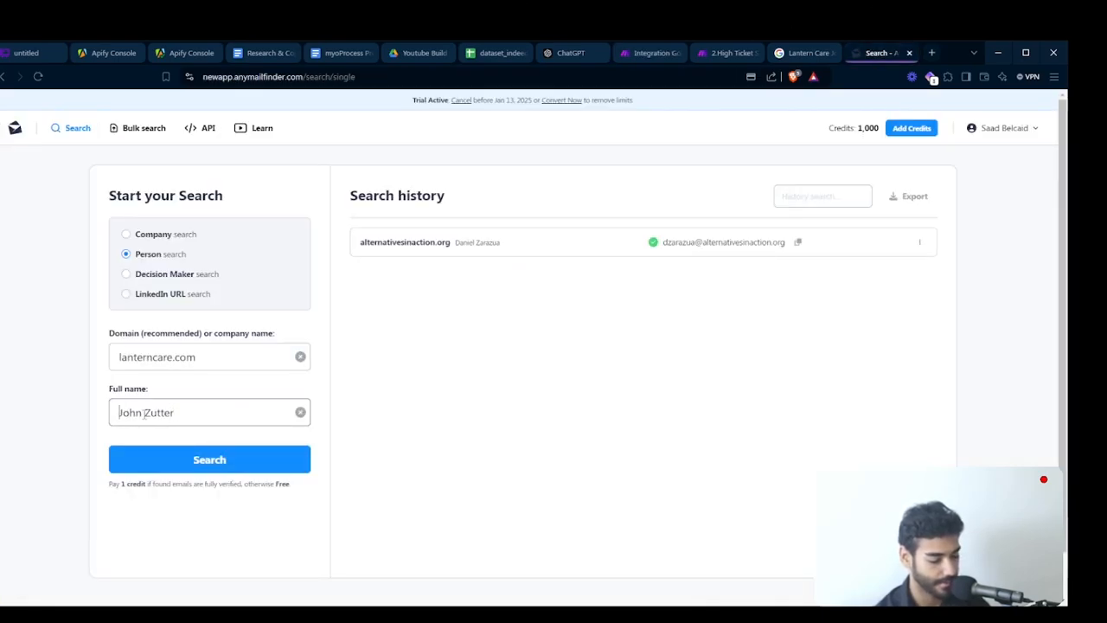
pyautogui.click(188, 460)
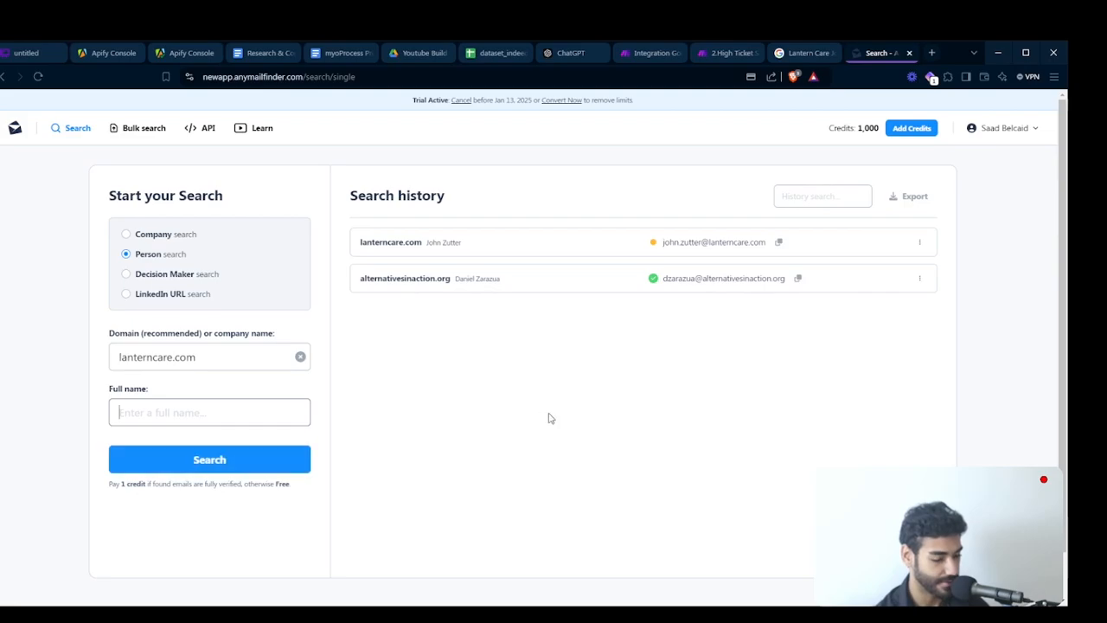
pyautogui.scroll(5, 714, 255)
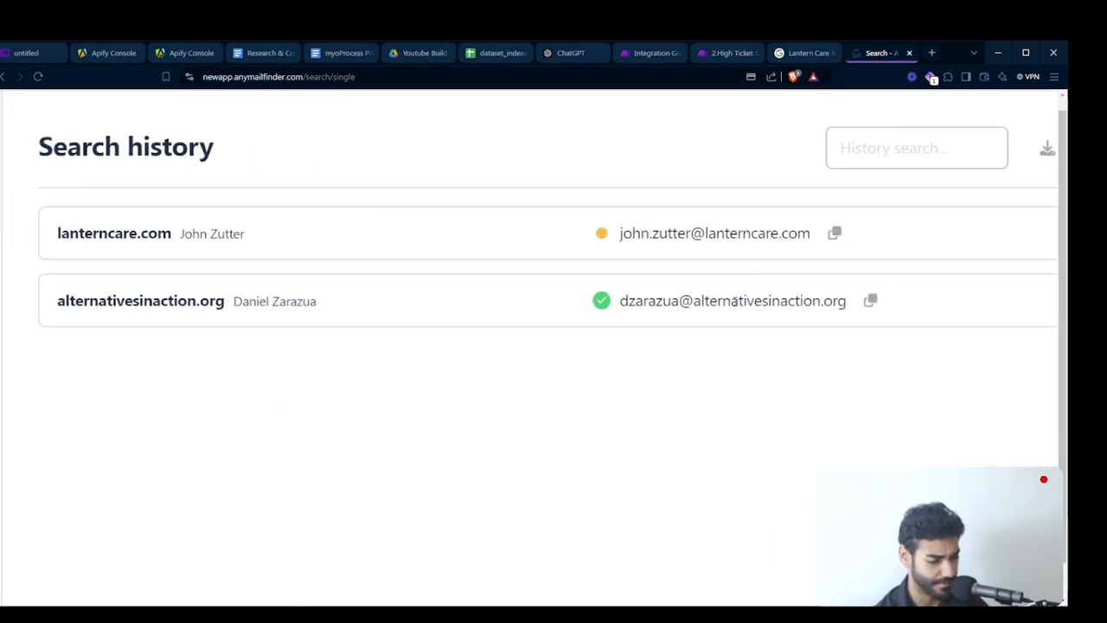
pyautogui.scroll(-5, 733, 301)
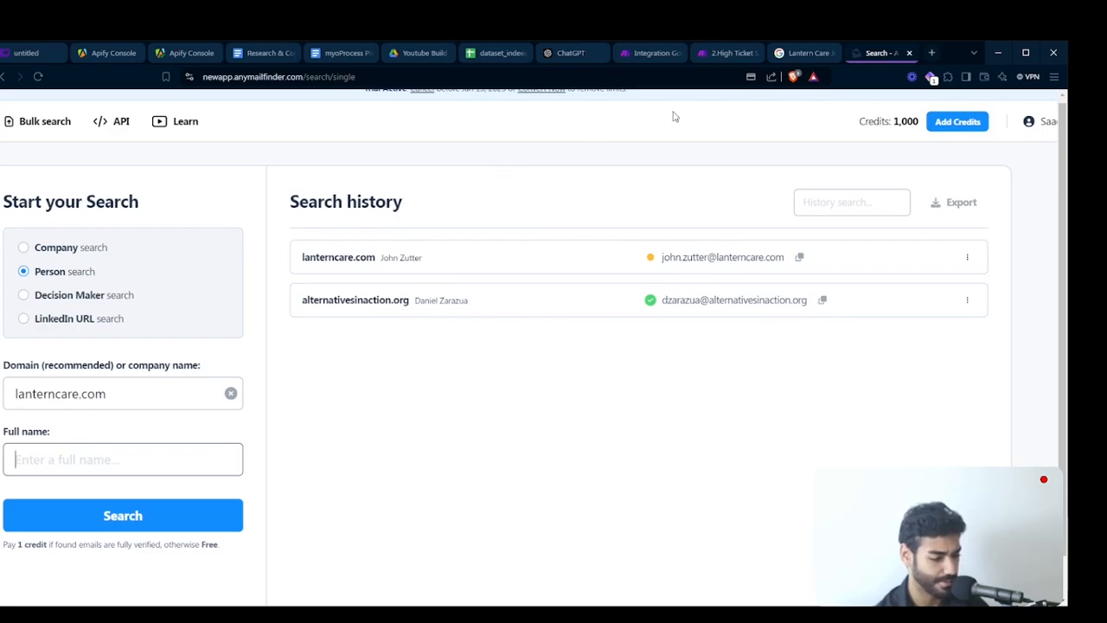
# - Back in Make, set the second route's Anymail finder Email Verification Filter to "Use all found emails" and save the module
pyautogui.click(649, 53)
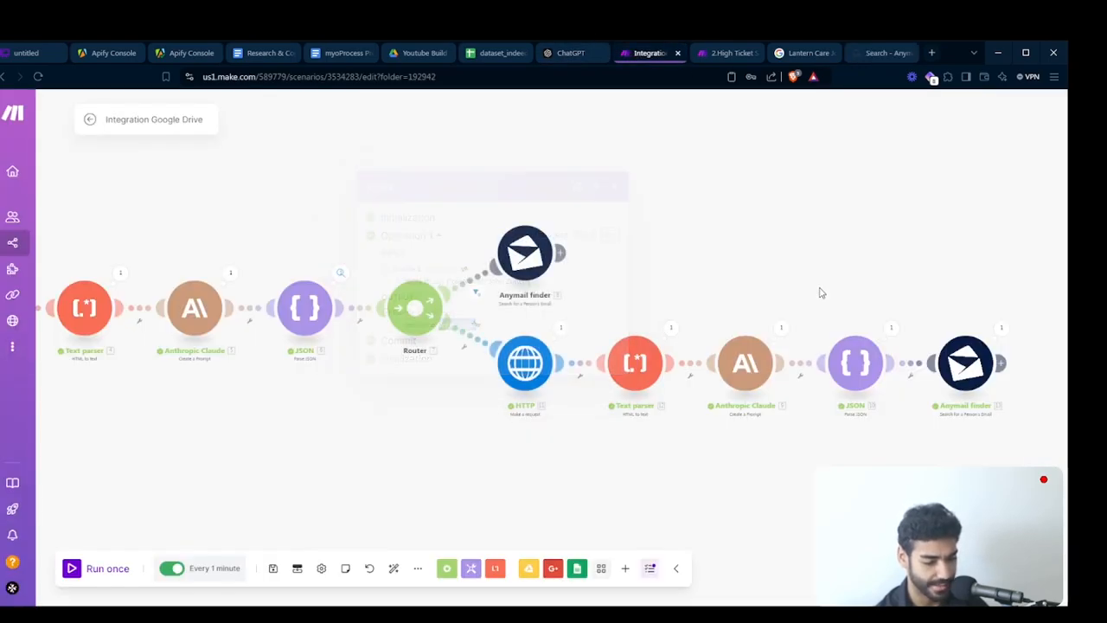
pyautogui.click(976, 353)
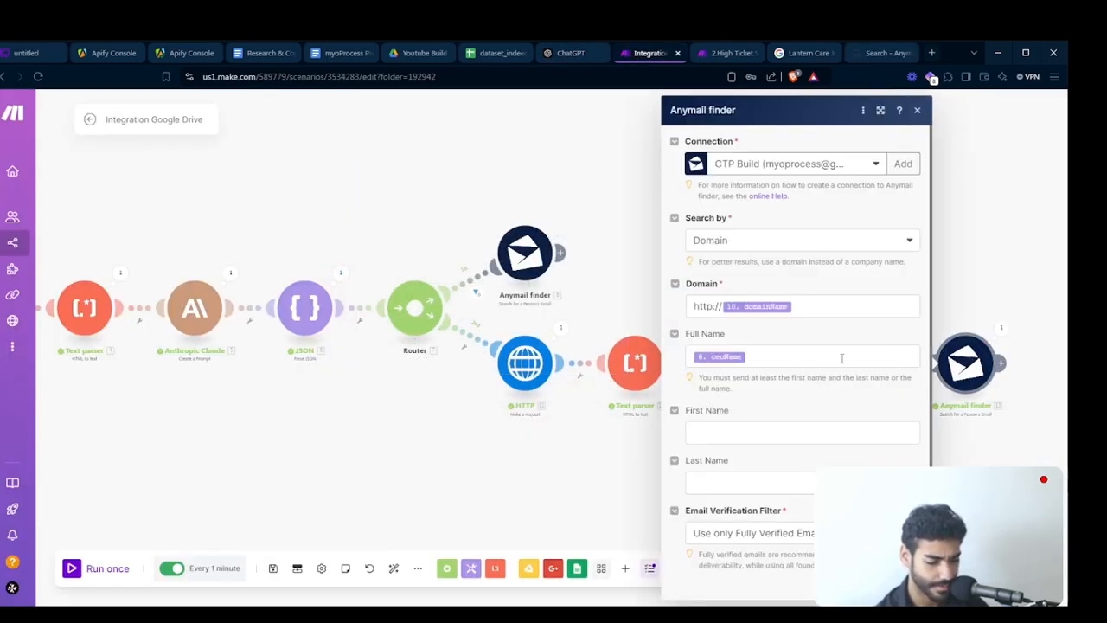
pyautogui.scroll(-1, 841, 358)
pyautogui.click(787, 509)
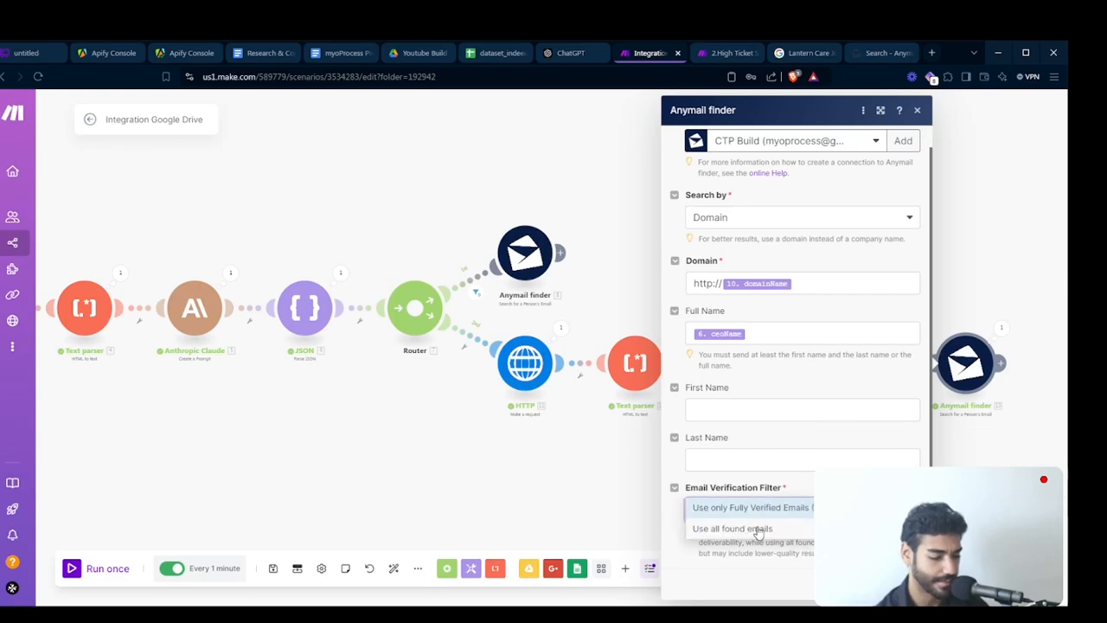
pyautogui.click(764, 526)
pyautogui.click(902, 584)
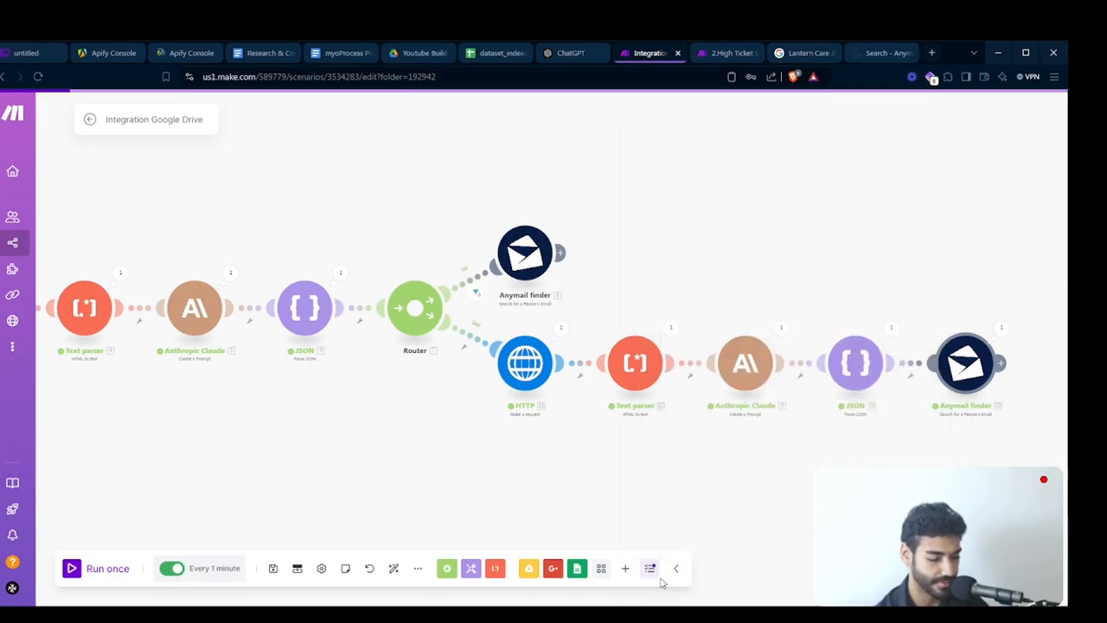
# - Run the scenario once and check the email in the output of the second route's Anymail finder module
pyautogui.click(108, 569)
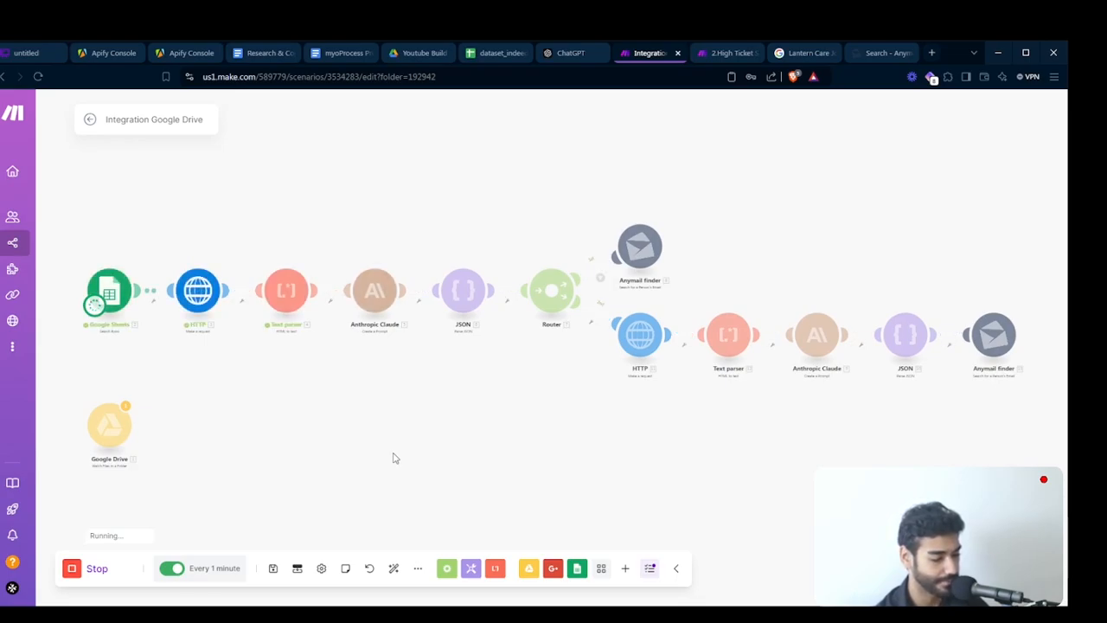
pyautogui.moveTo(392, 455); pyautogui.dragTo(251, 429)
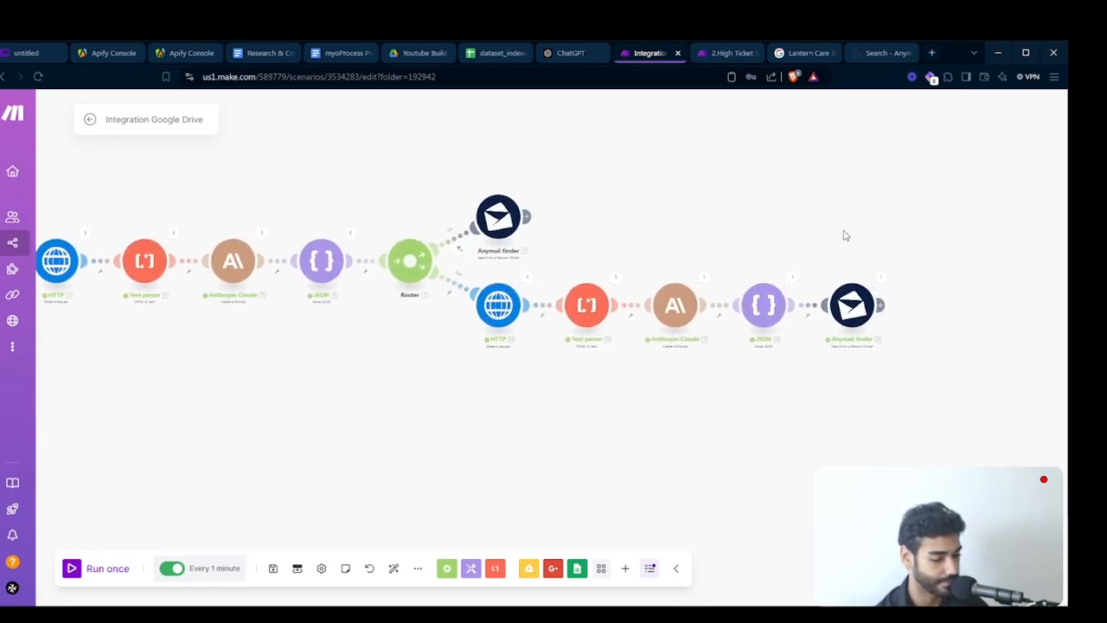
pyautogui.click(879, 277)
pyautogui.click(681, 351)
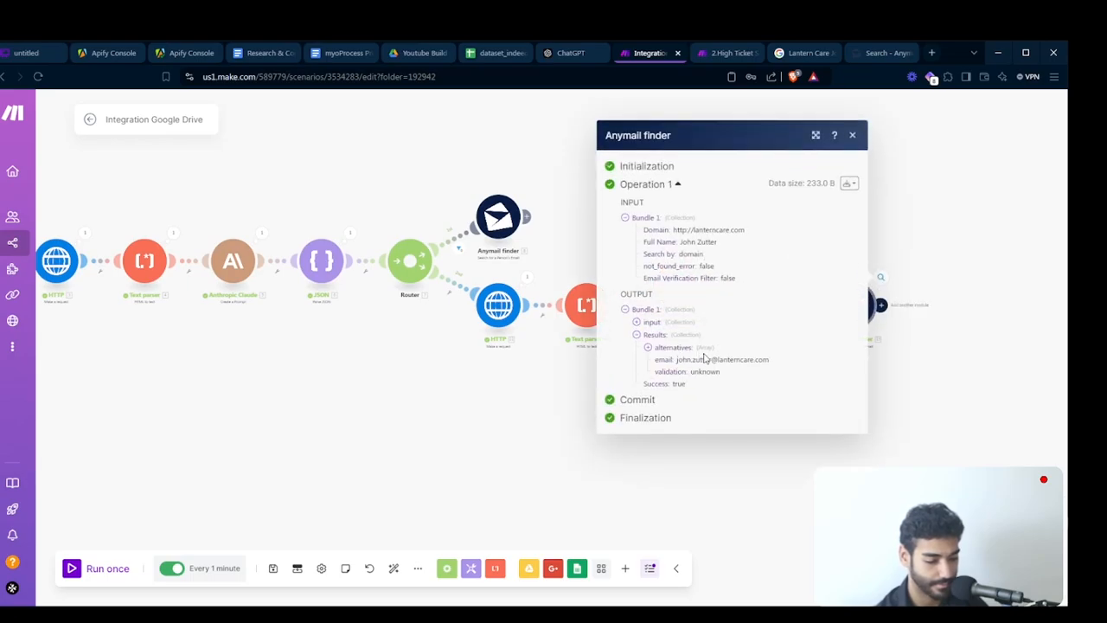
pyautogui.moveTo(703, 359); pyautogui.dragTo(763, 361)
pyautogui.scroll(3, 763, 363)
pyautogui.scroll(-3, 764, 364)
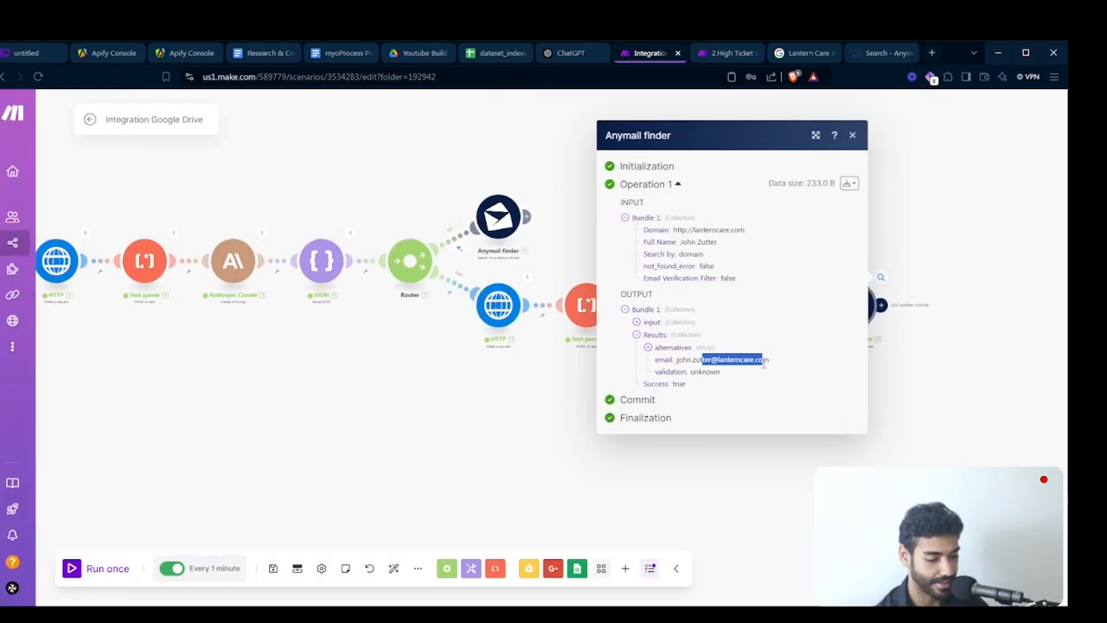
pyautogui.click(930, 428)
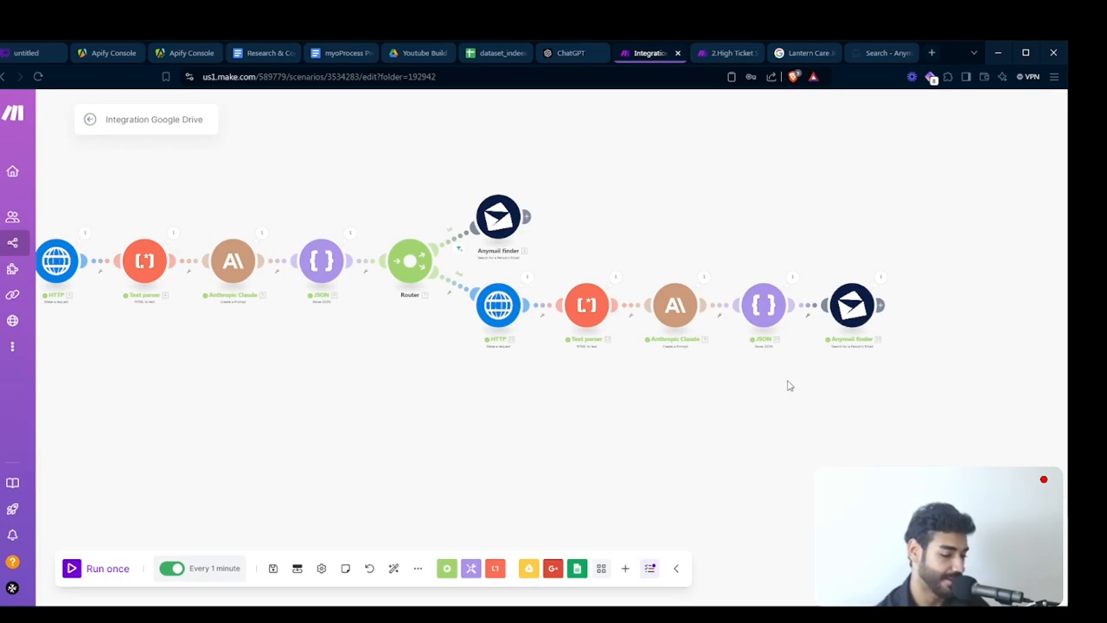
pyautogui.moveTo(788, 386); pyautogui.dragTo(721, 401)
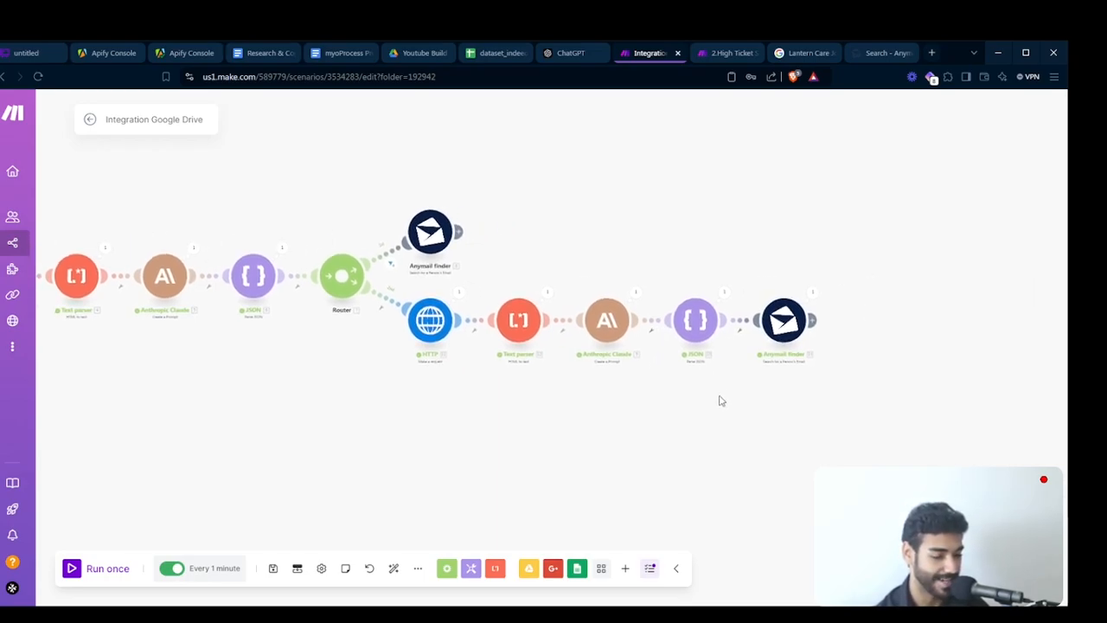
pyautogui.click(581, 1)
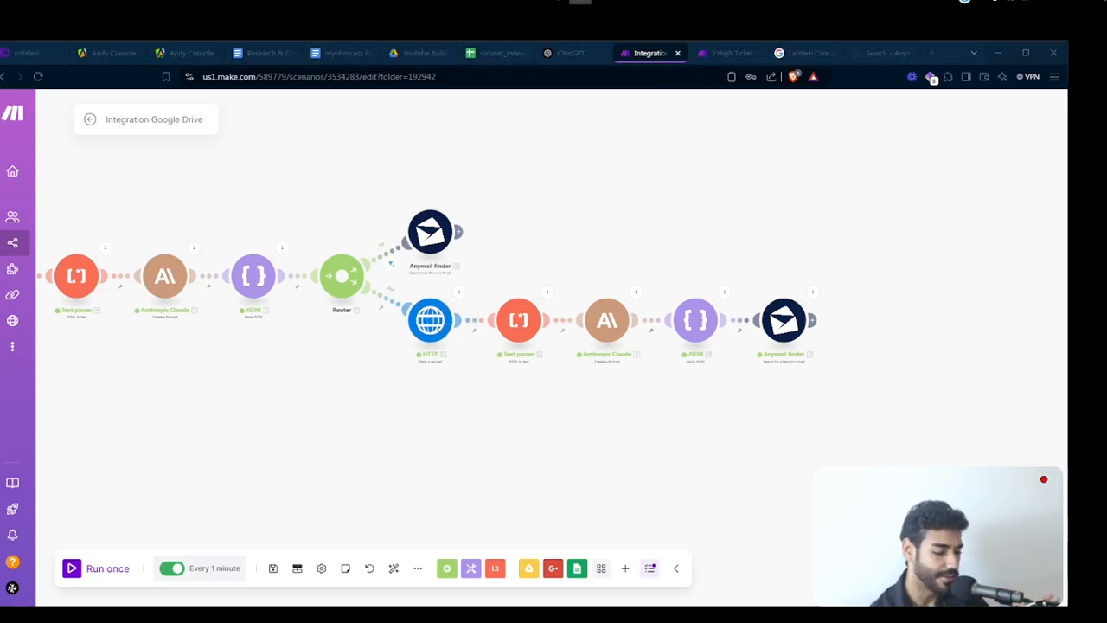
pyautogui.moveTo(580, 2)
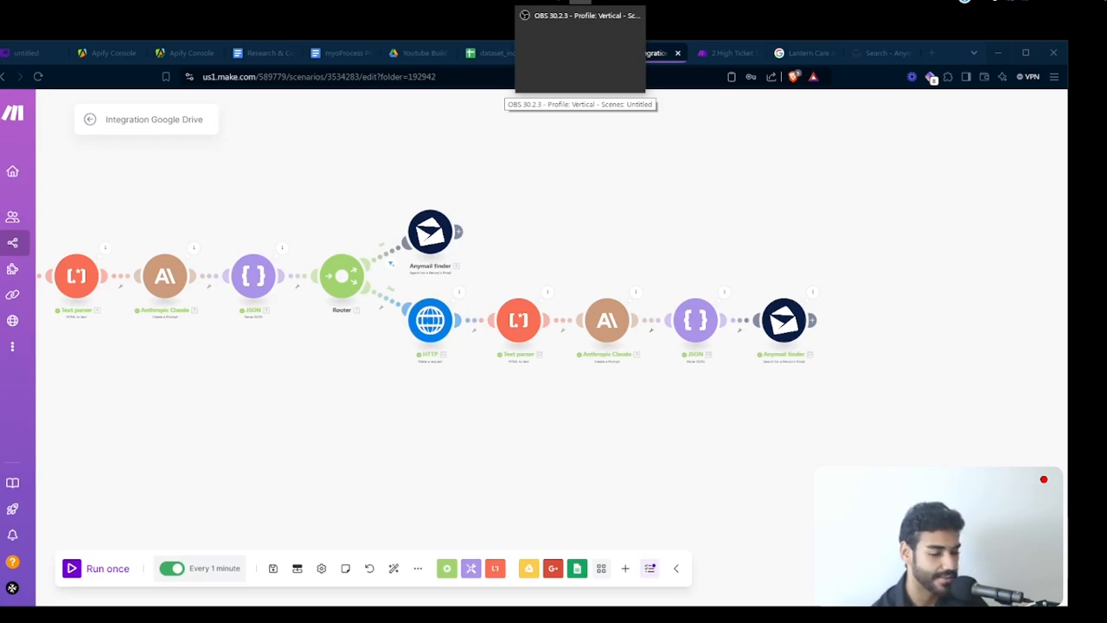
pyautogui.click(580, 3)
# - Add an OpenAI "Create a Completion (Prompt) (GPT and o1 Models)" module and connect it after the second route's Anymail finder module
pyautogui.moveTo(847, 391); pyautogui.dragTo(748, 408)
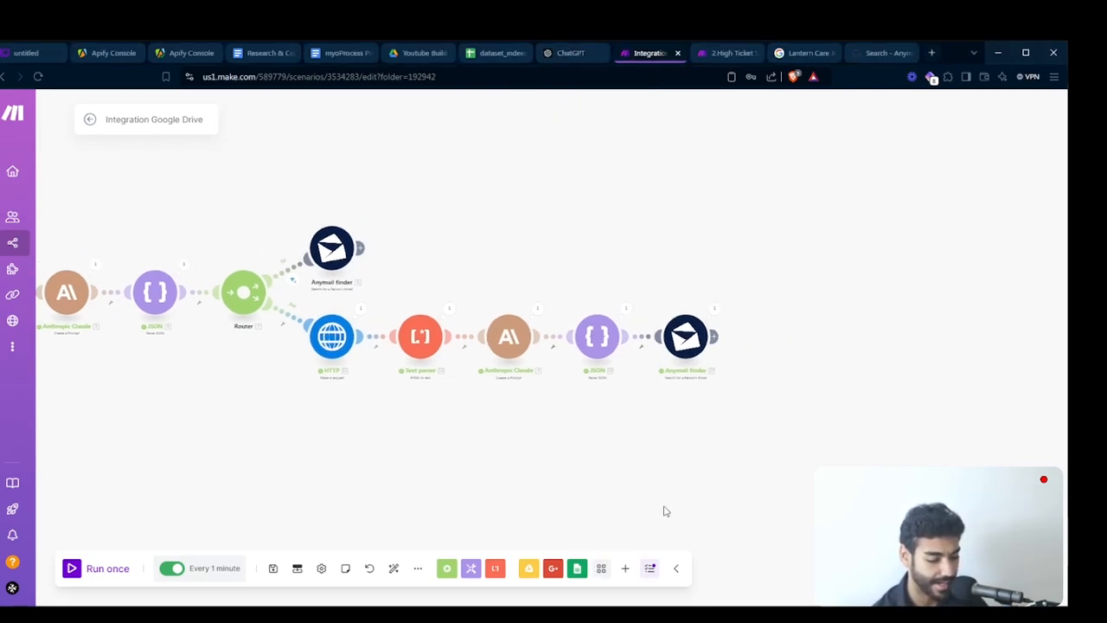
pyautogui.click(623, 571)
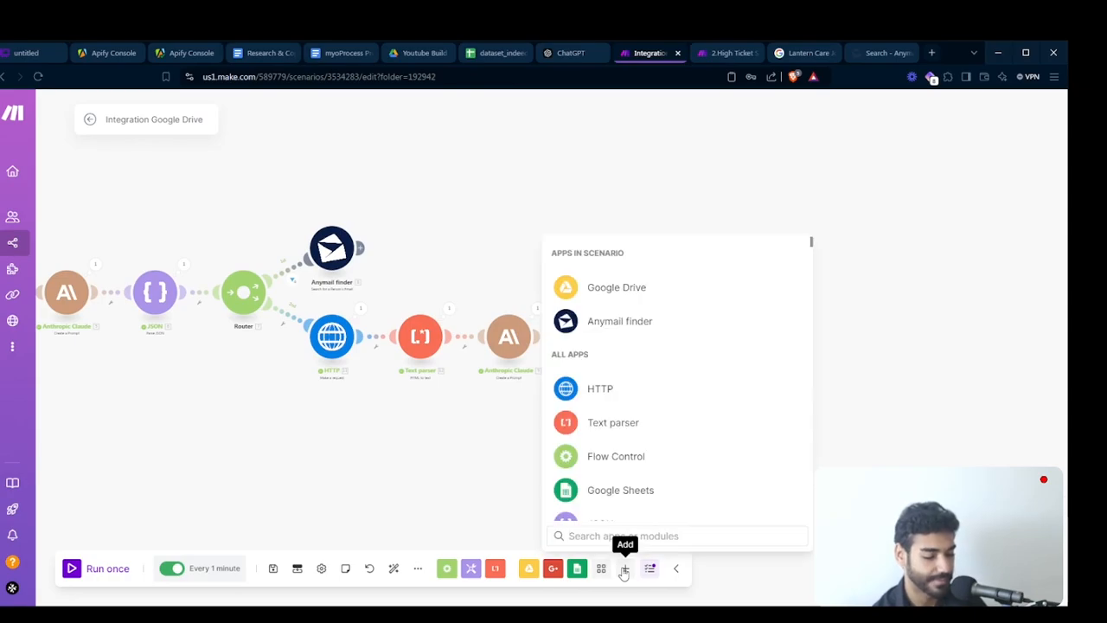
pyautogui.write('cre')
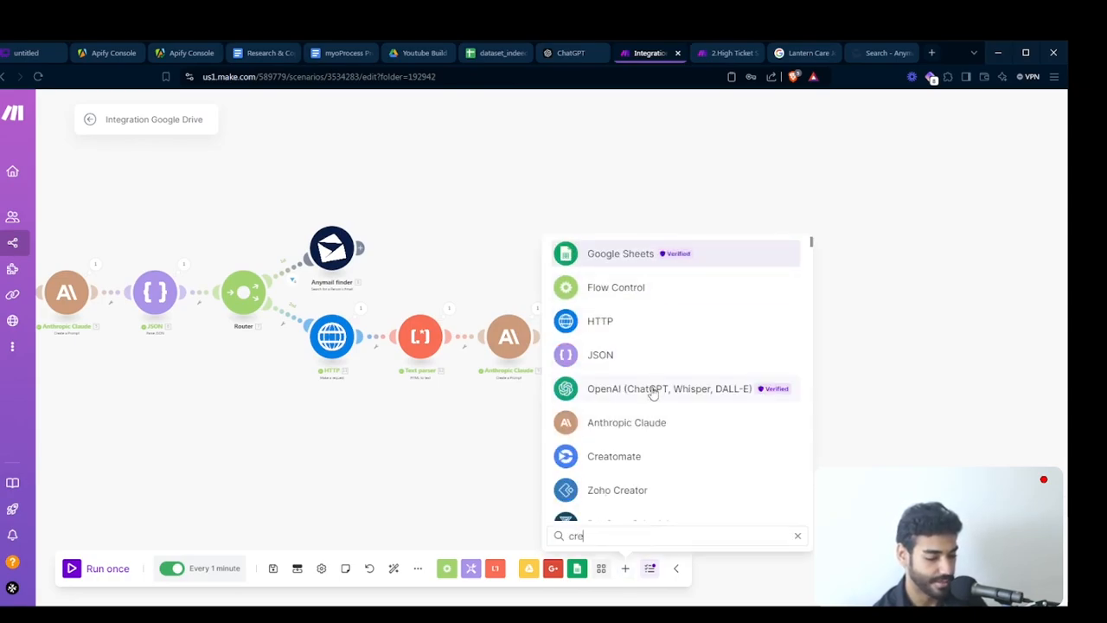
pyautogui.click(649, 396)
pyautogui.scroll(-2, 651, 407)
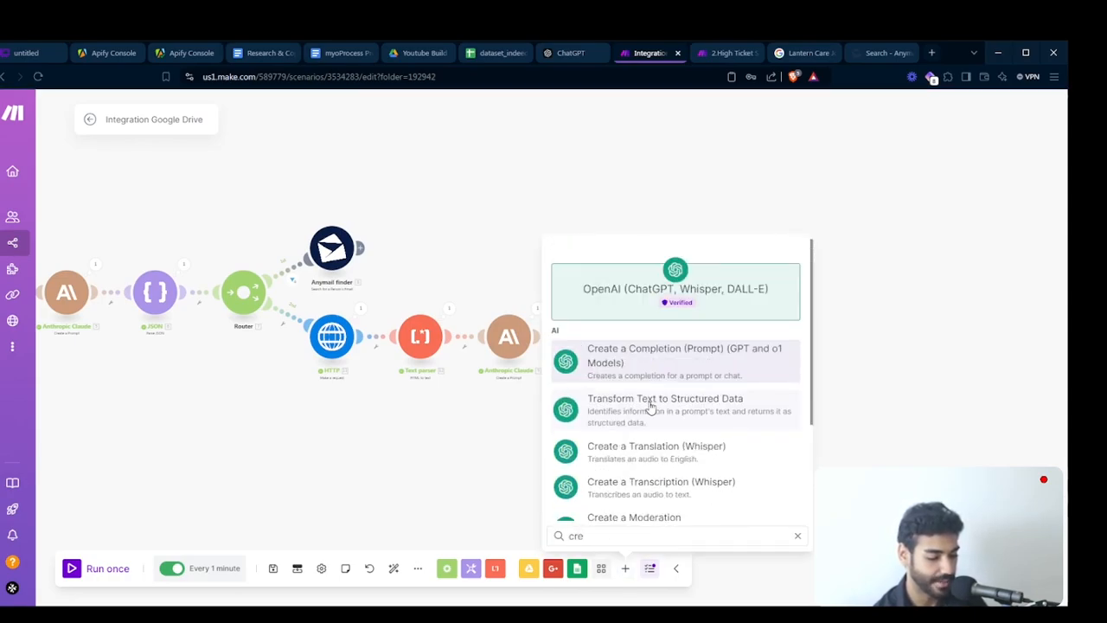
pyautogui.click(659, 356)
pyautogui.moveTo(838, 431); pyautogui.dragTo(785, 343)
pyautogui.click(784, 342)
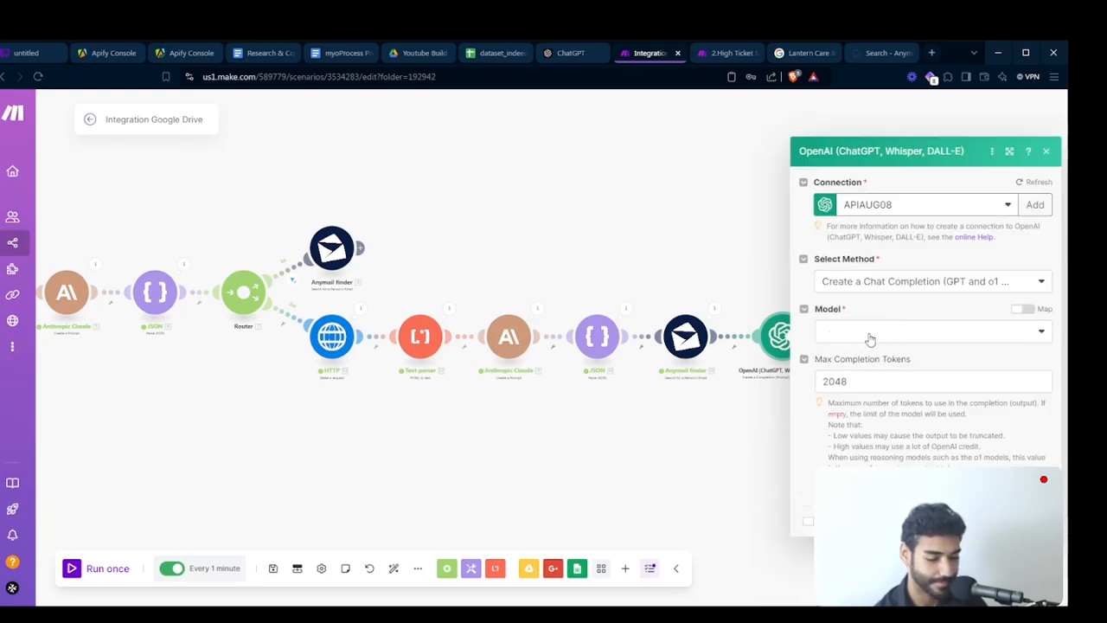
# - Set the OpenAI module's model to gpt-4o and add a message with the role User, ready for its text content
pyautogui.click(869, 333)
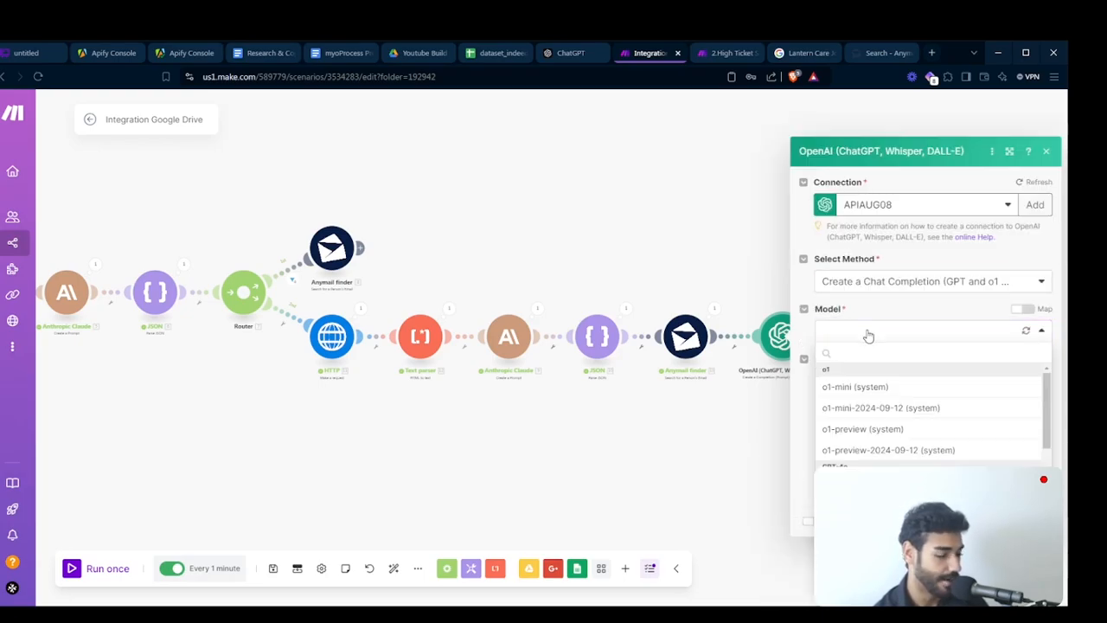
pyautogui.scroll(-2, 890, 443)
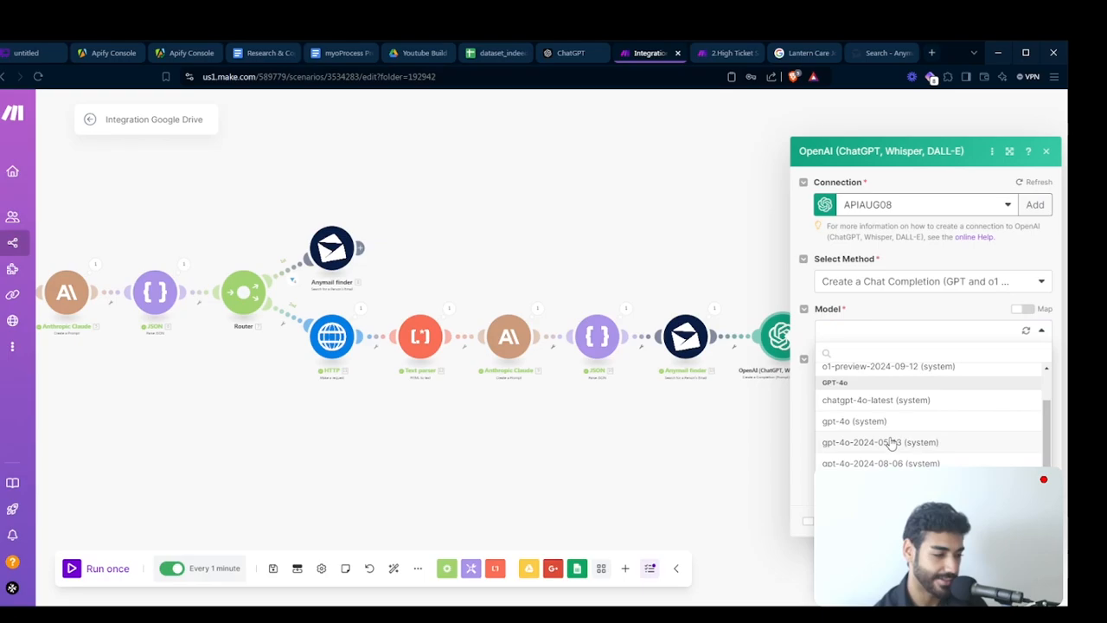
pyautogui.scroll(2, 891, 443)
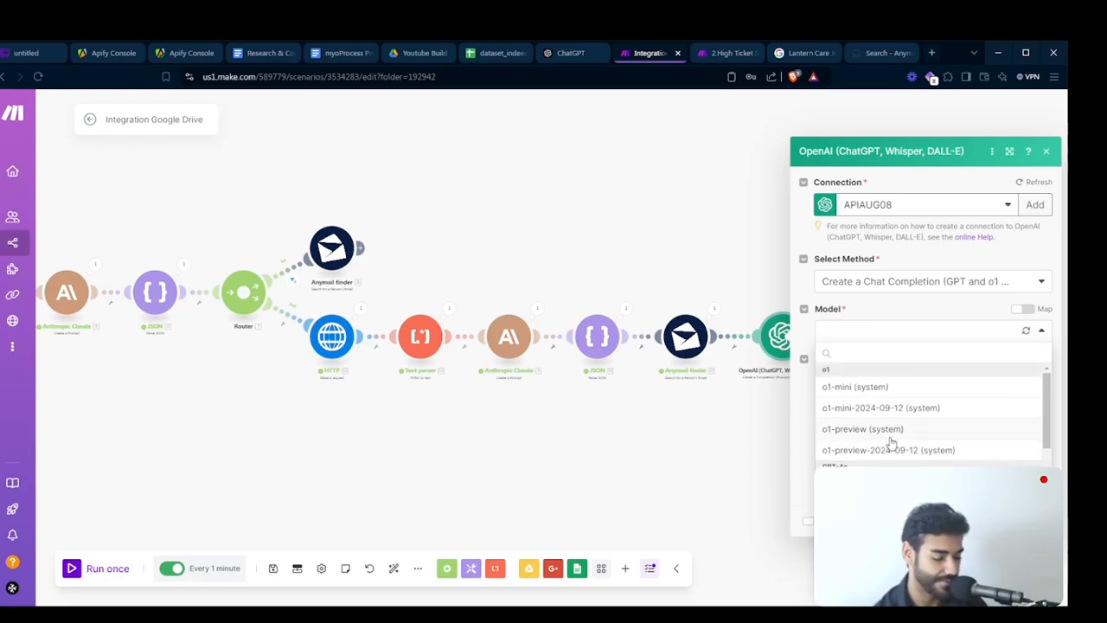
pyautogui.click(891, 485)
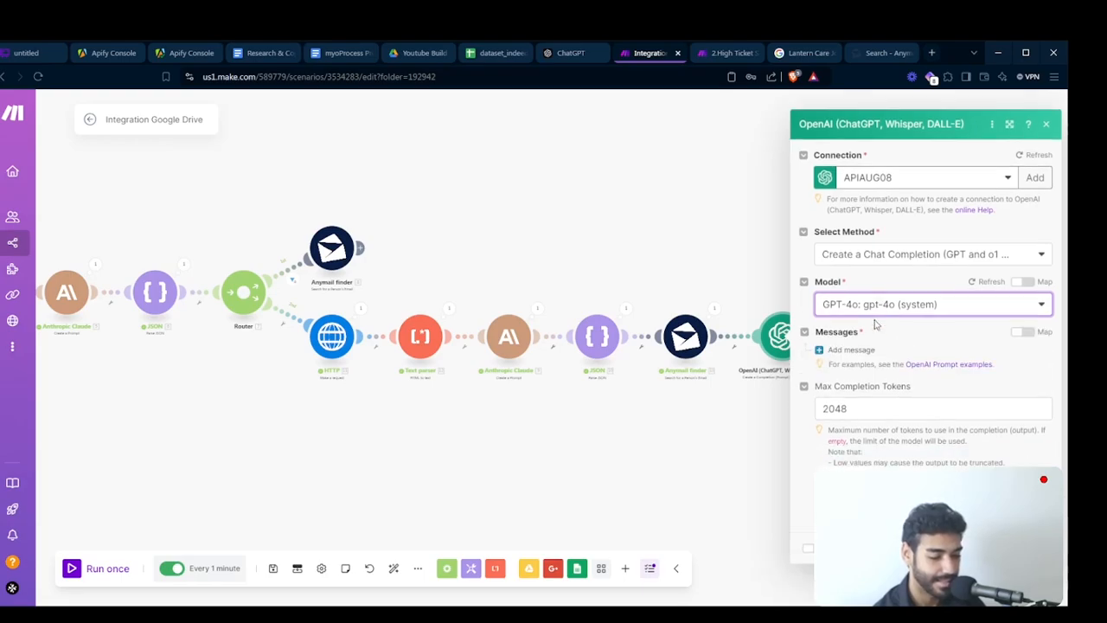
pyautogui.click(838, 350)
pyautogui.click(876, 376)
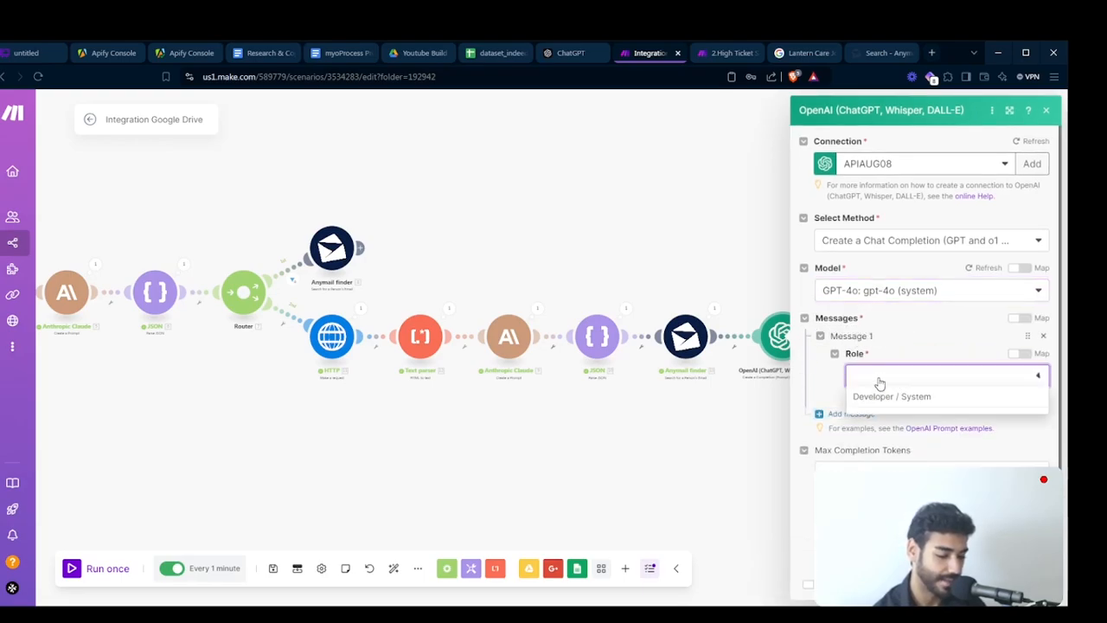
pyautogui.click(877, 416)
pyautogui.click(877, 422)
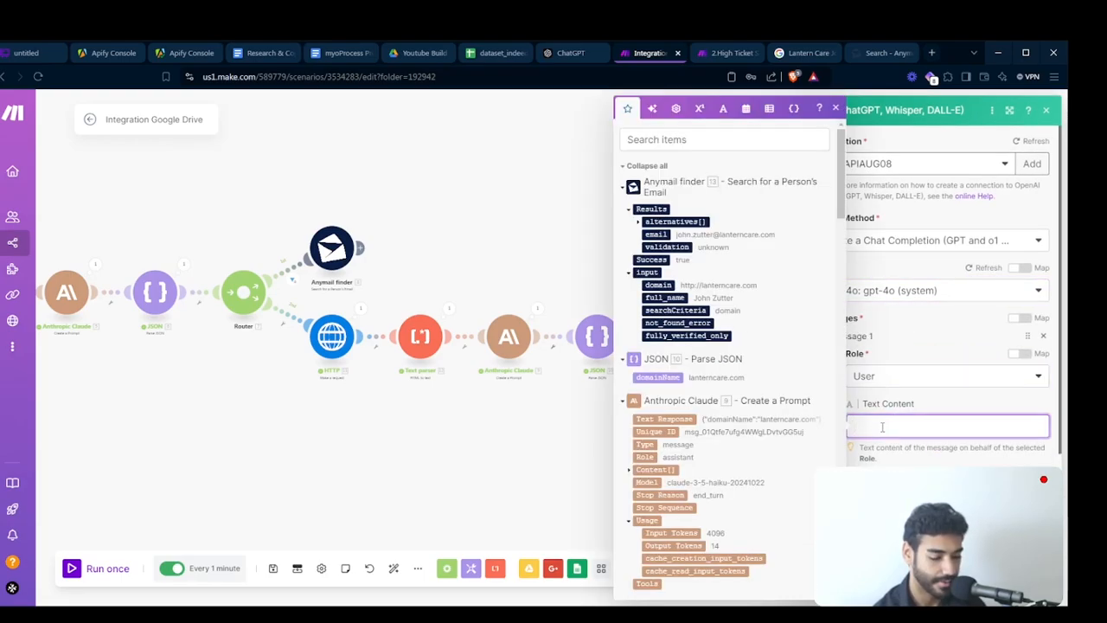
# - Copy the full prompt paragraph under heading 3.A in the myoProcess Prompt Google Doc and return to the Make scenario
pyautogui.click(340, 53)
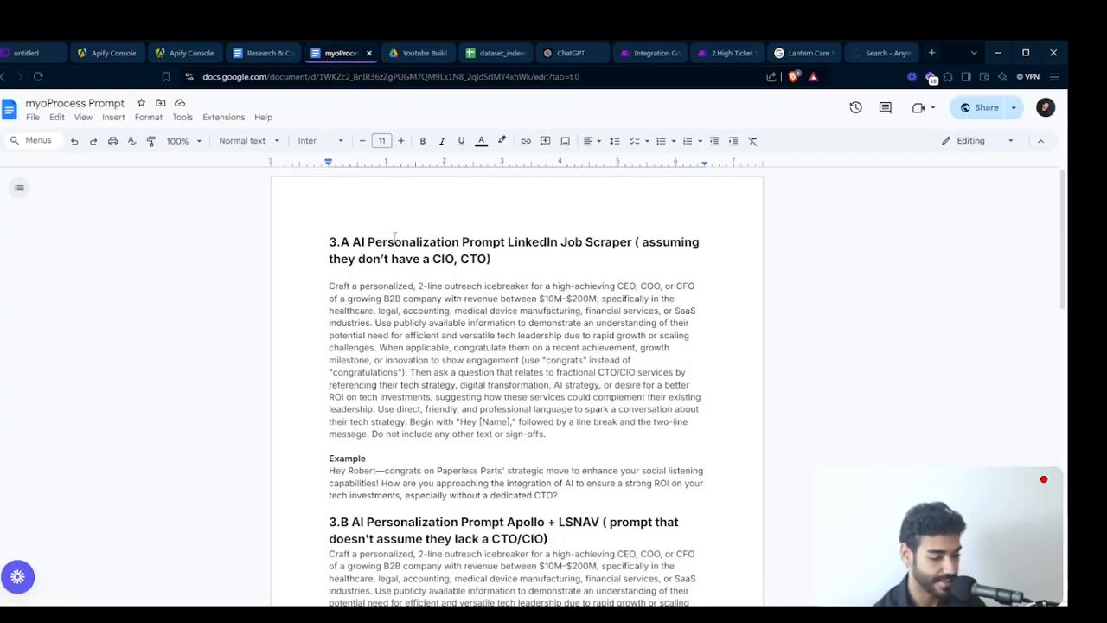
pyautogui.hotkey('ctrl', '+')
pyautogui.hotkey('ctrl', '+')
pyautogui.hotkey('ctrl', '+')
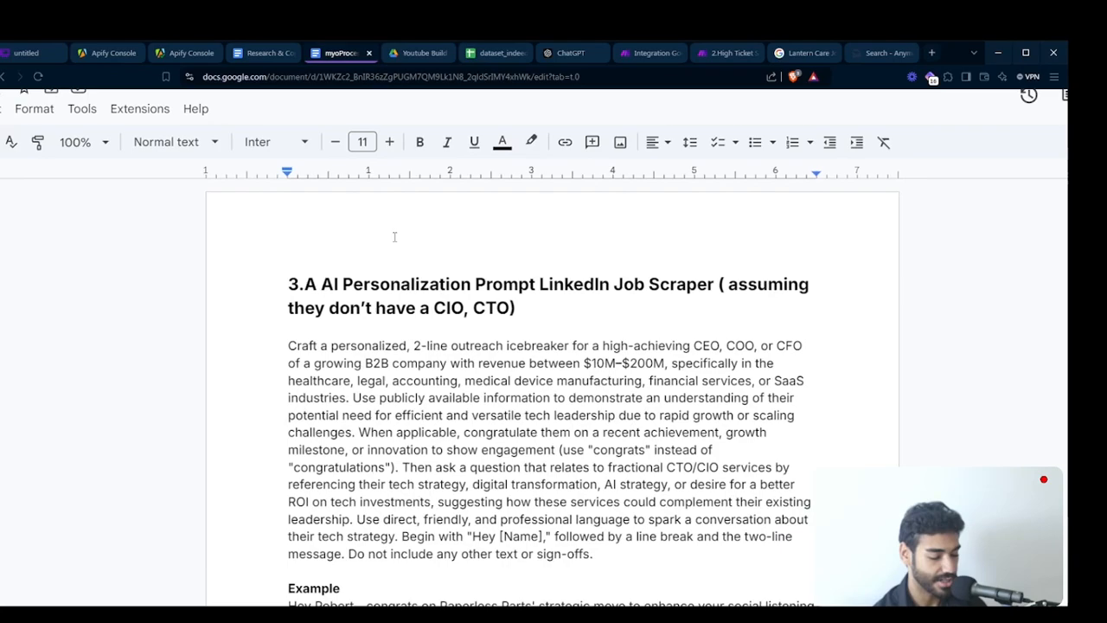
pyautogui.hscroll(2, 395, 236)
pyautogui.scroll(2, 395, 237)
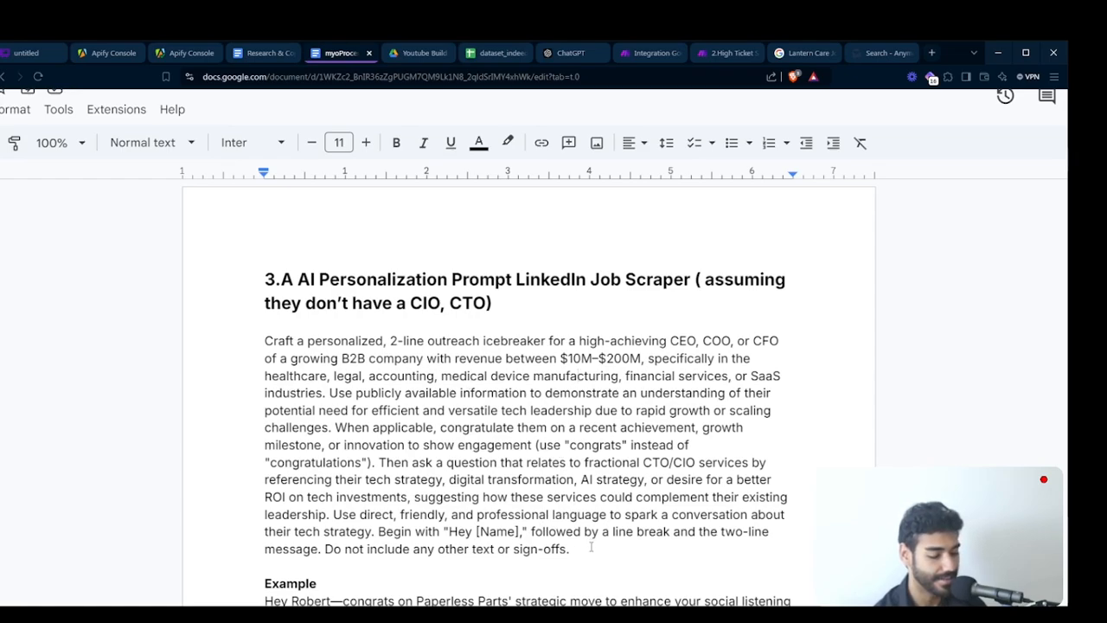
pyautogui.moveTo(591, 548); pyautogui.dragTo(265, 343)
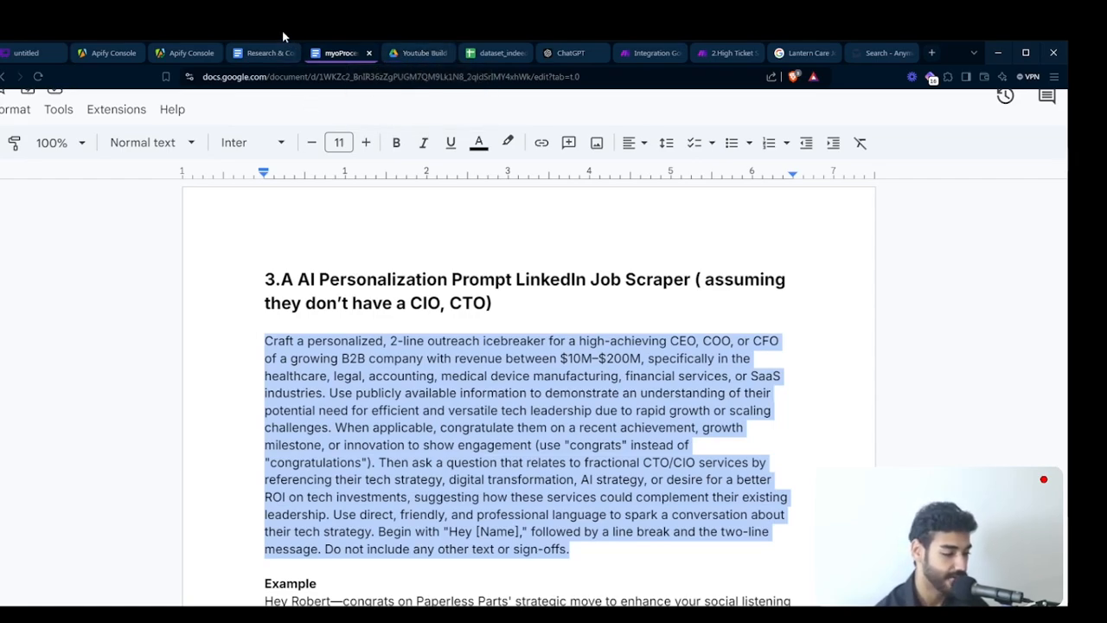
pyautogui.click(650, 53)
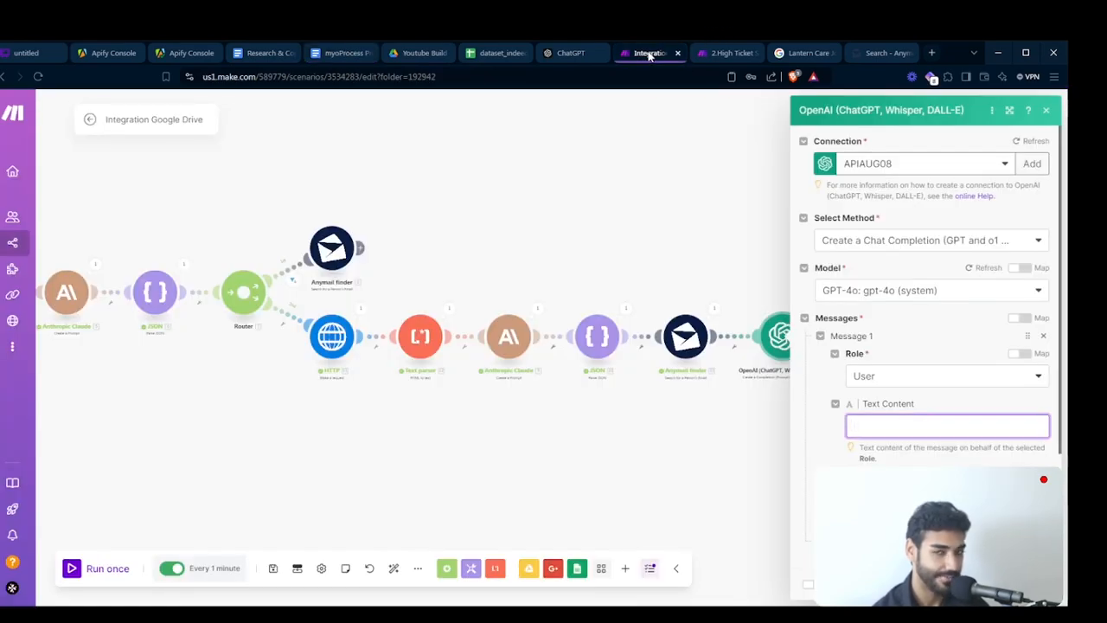
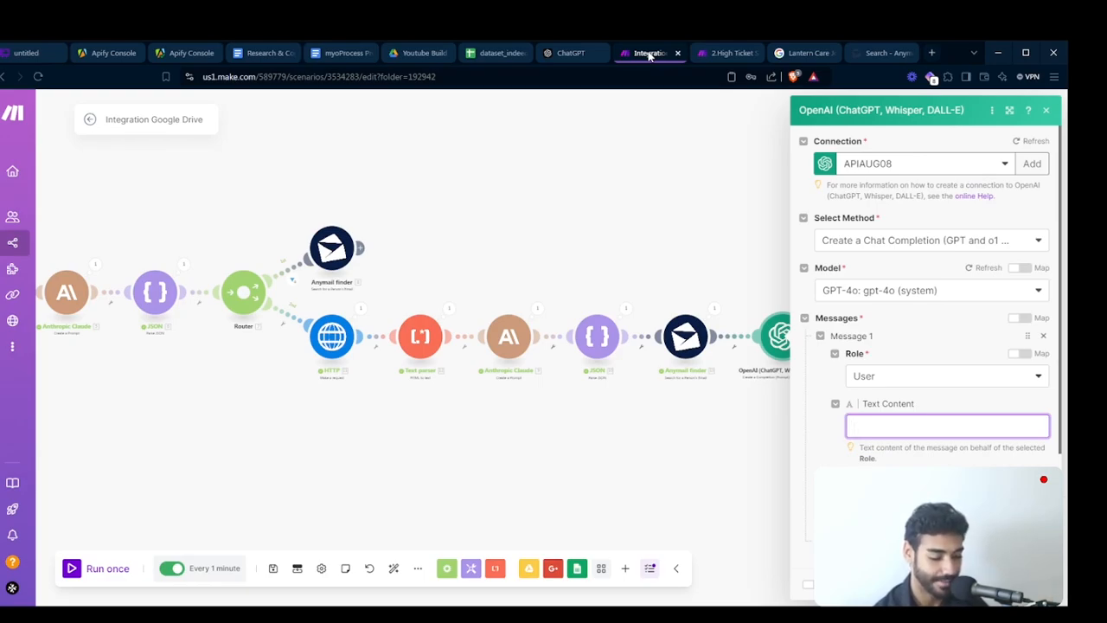
# - Paste the copied prompt into Message 1's text content and add a second message with the role User
pyautogui.hotkey('ctrl', 'v')
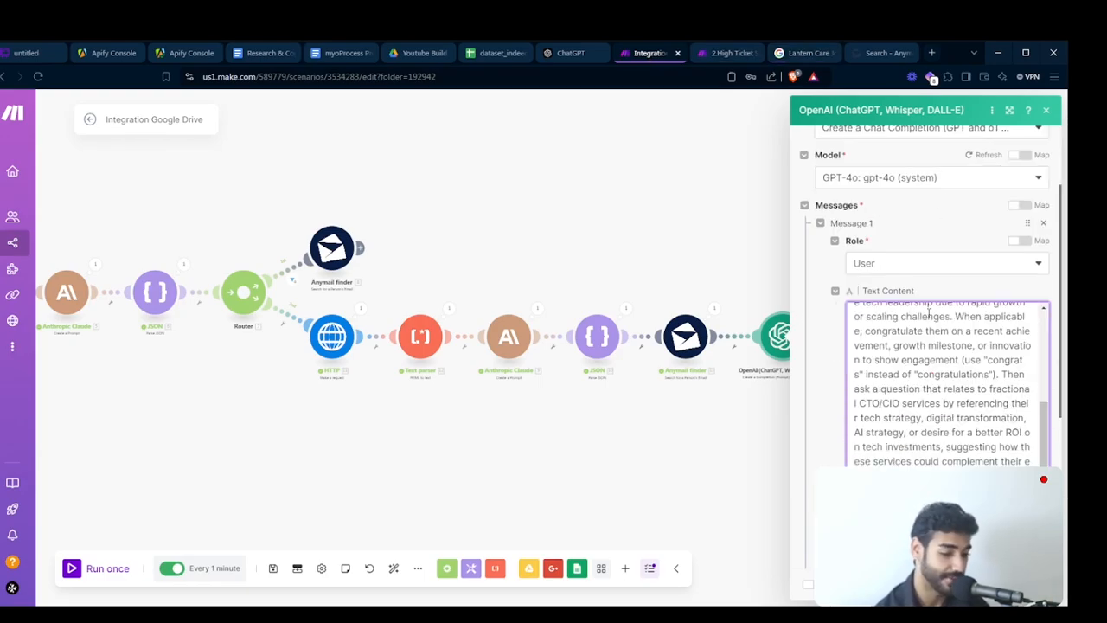
pyautogui.scroll(-1, 929, 313)
pyautogui.scroll(-5, 872, 330)
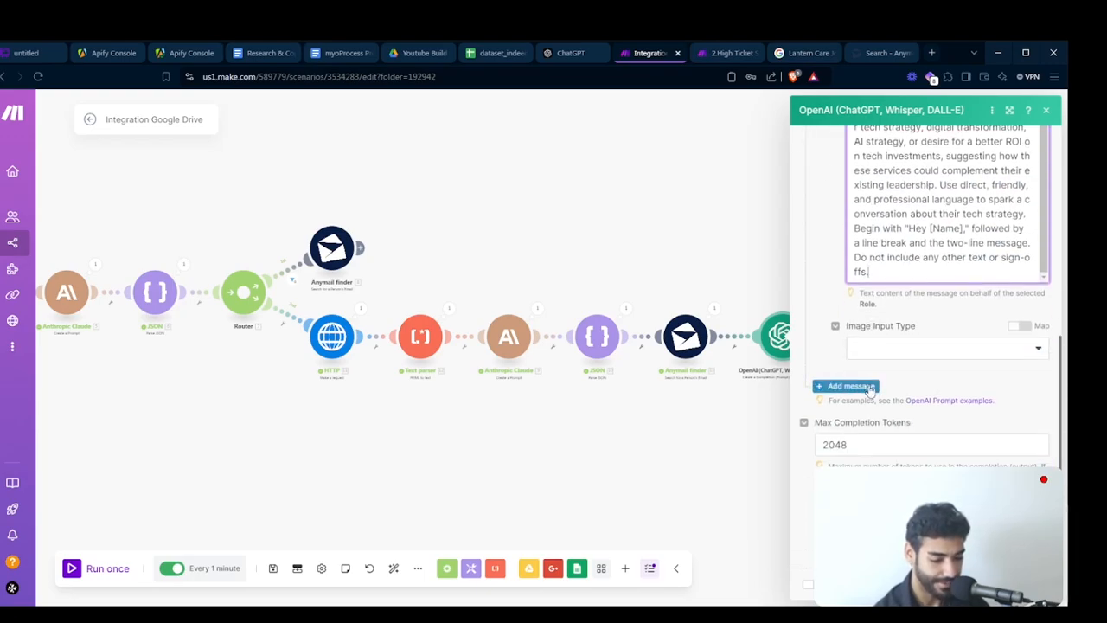
pyautogui.click(852, 388)
pyautogui.click(861, 425)
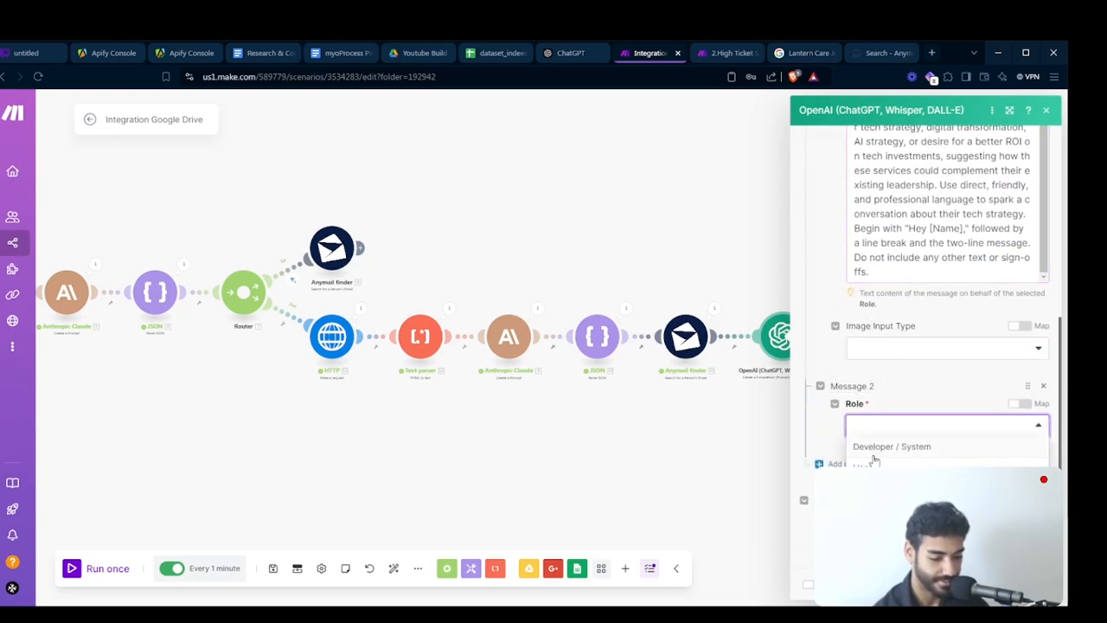
pyautogui.click(870, 457)
# - Start Message 2's text content with a fullName field mapping get(split(ceoName; space); 1) from the JSON module
pyautogui.click(886, 476)
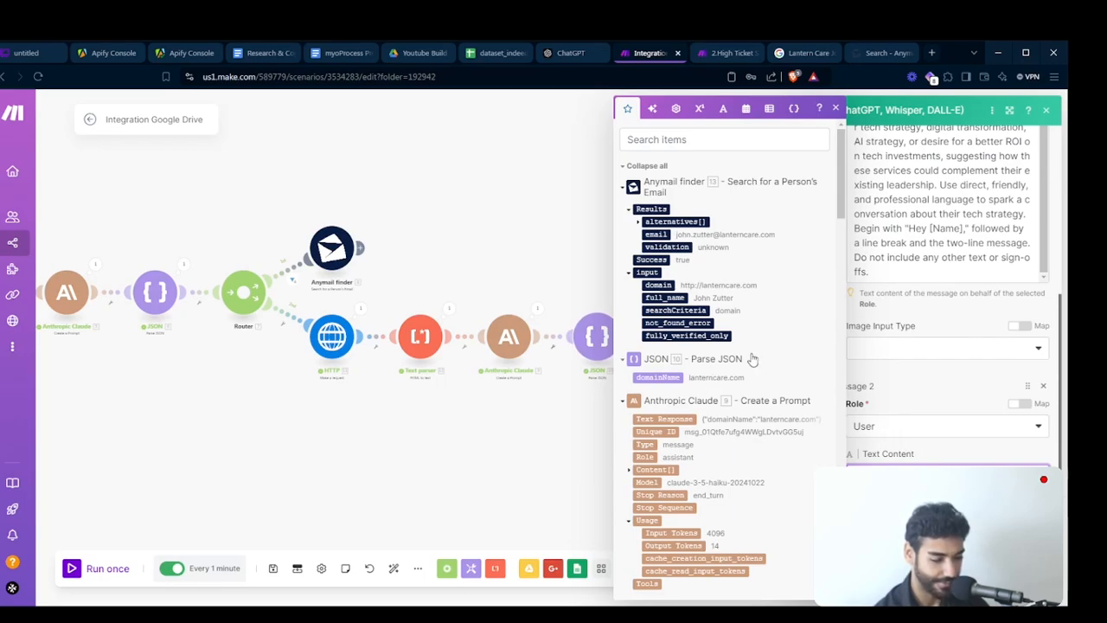
pyautogui.scroll(-10, 752, 358)
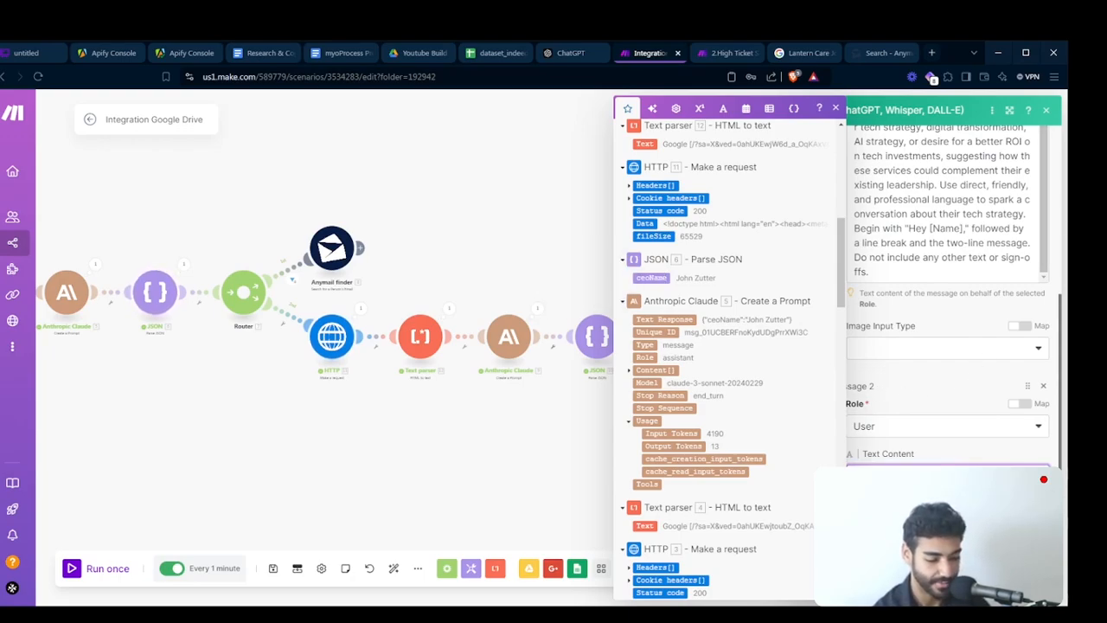
pyautogui.write('split(')
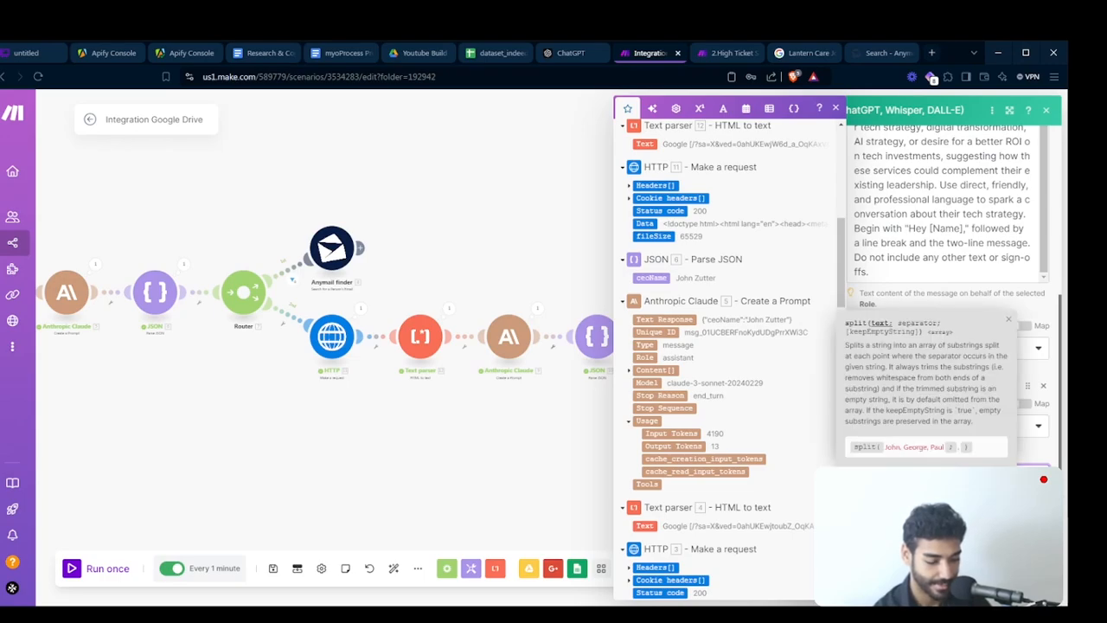
pyautogui.write(';')
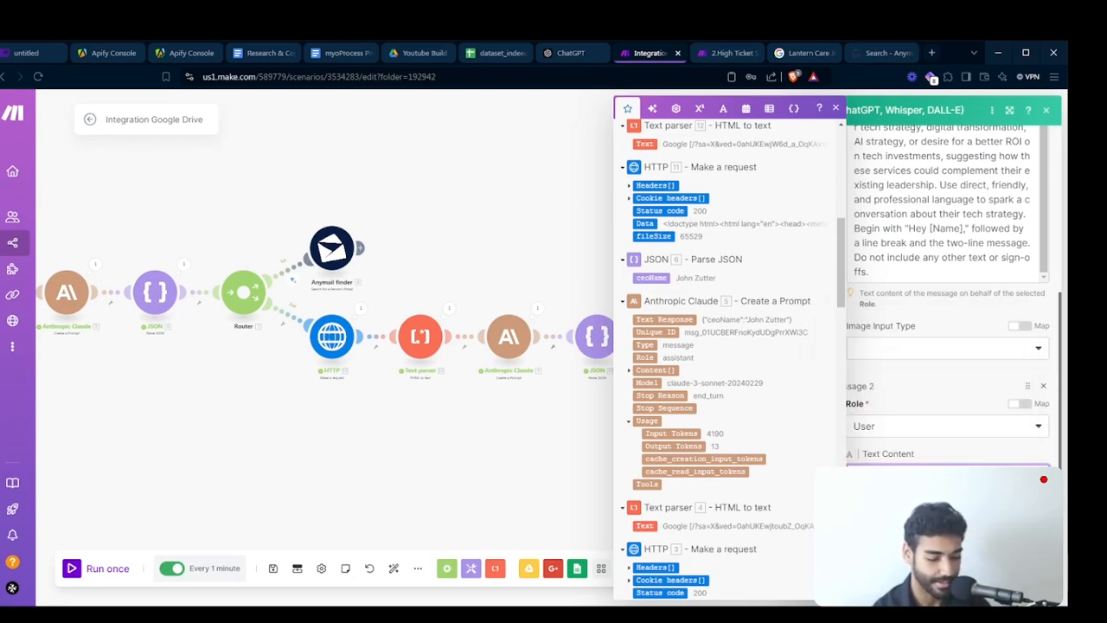
pyautogui.write('g')
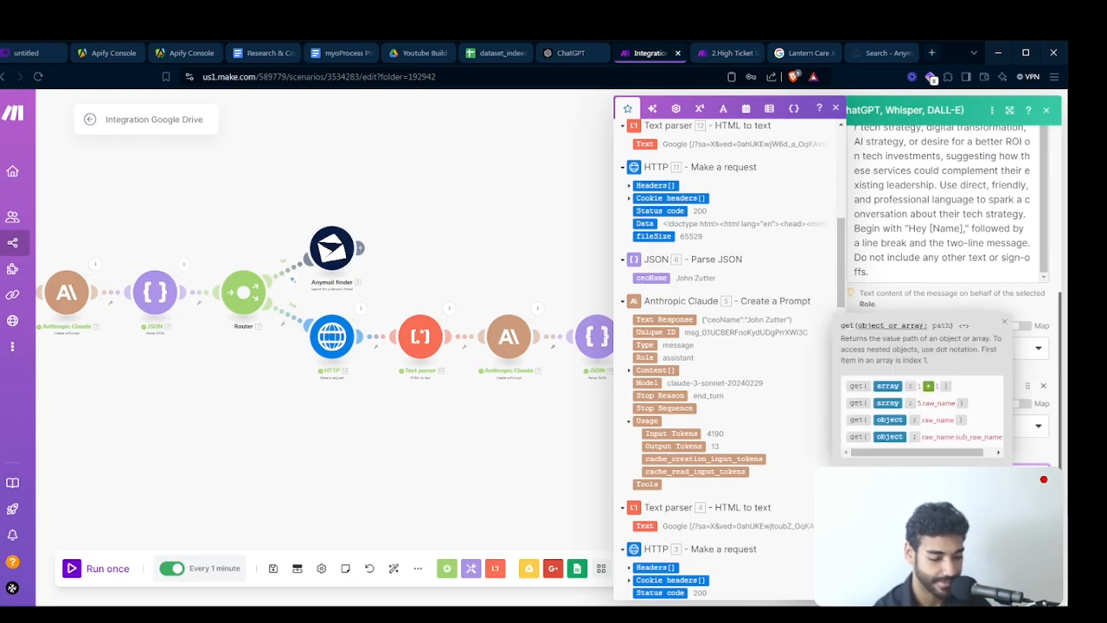
pyautogui.write(';')
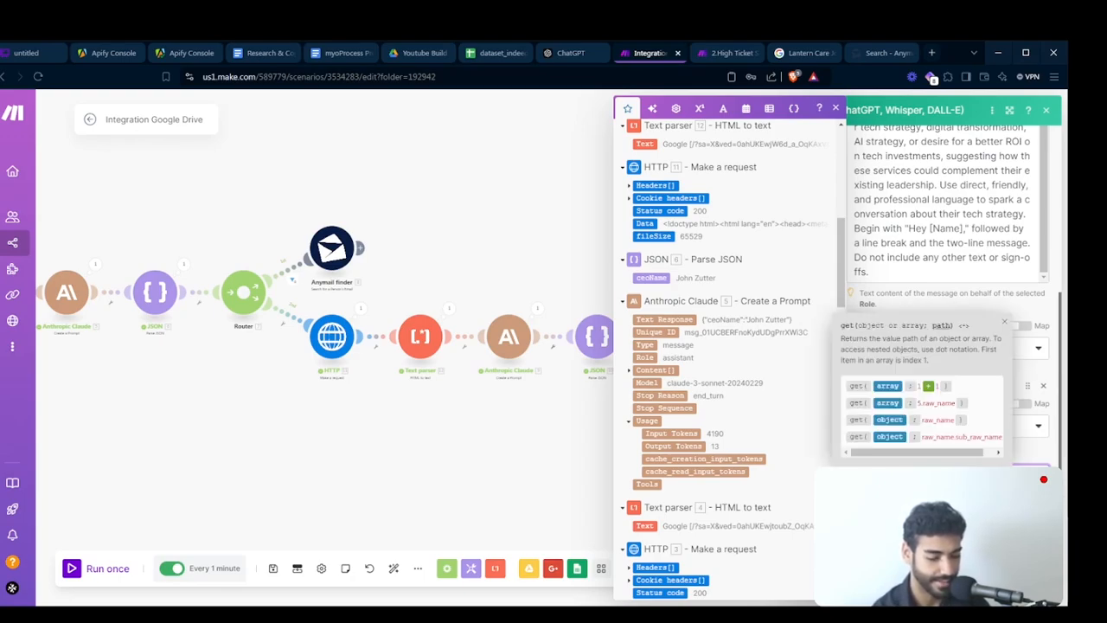
pyautogui.write(')')
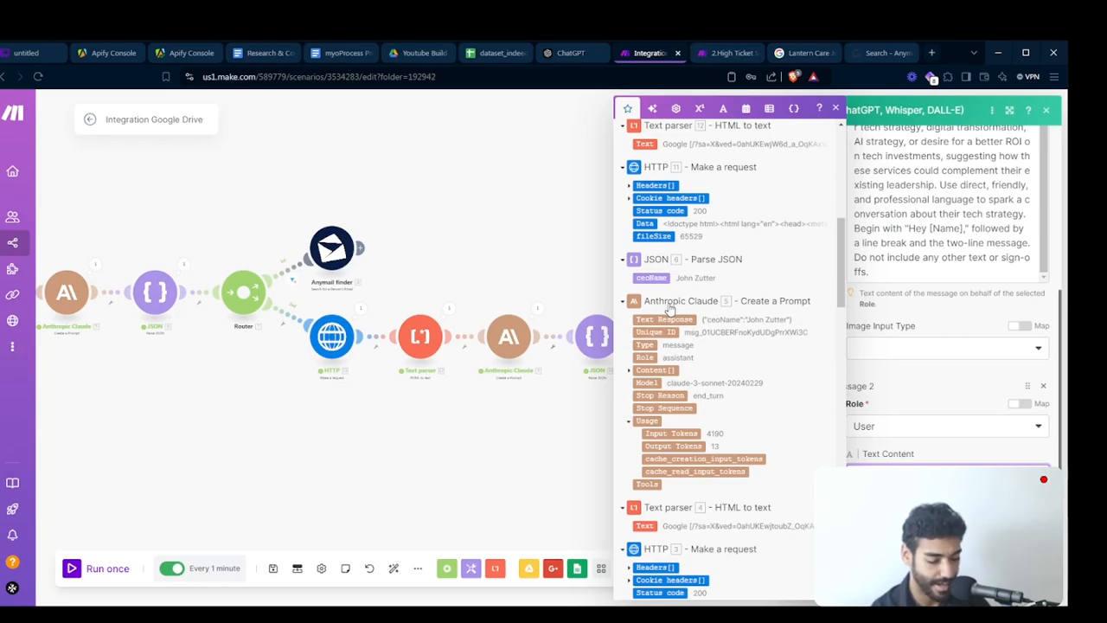
pyautogui.scroll(-10, 771, 406)
pyautogui.scroll(3, 771, 409)
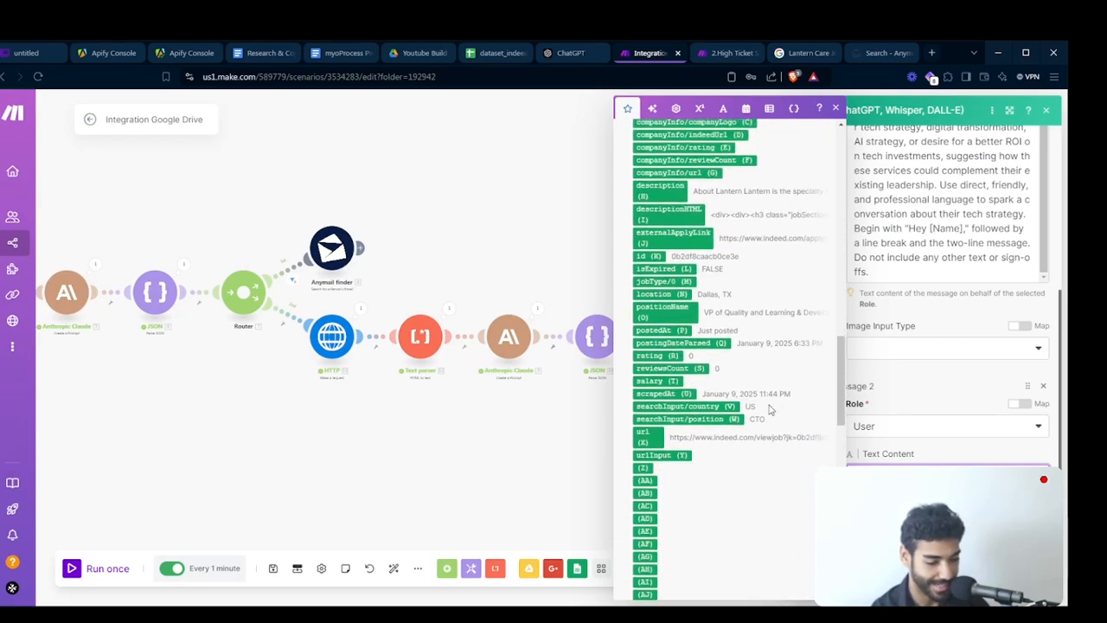
pyautogui.scroll(-1, 770, 409)
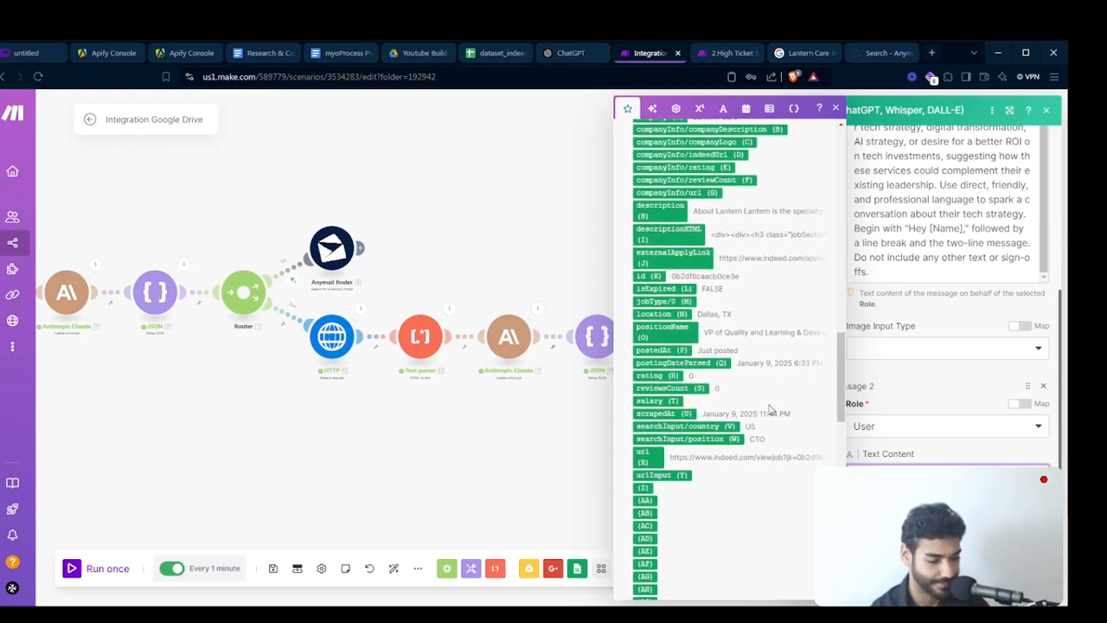
pyautogui.scroll(1, 771, 409)
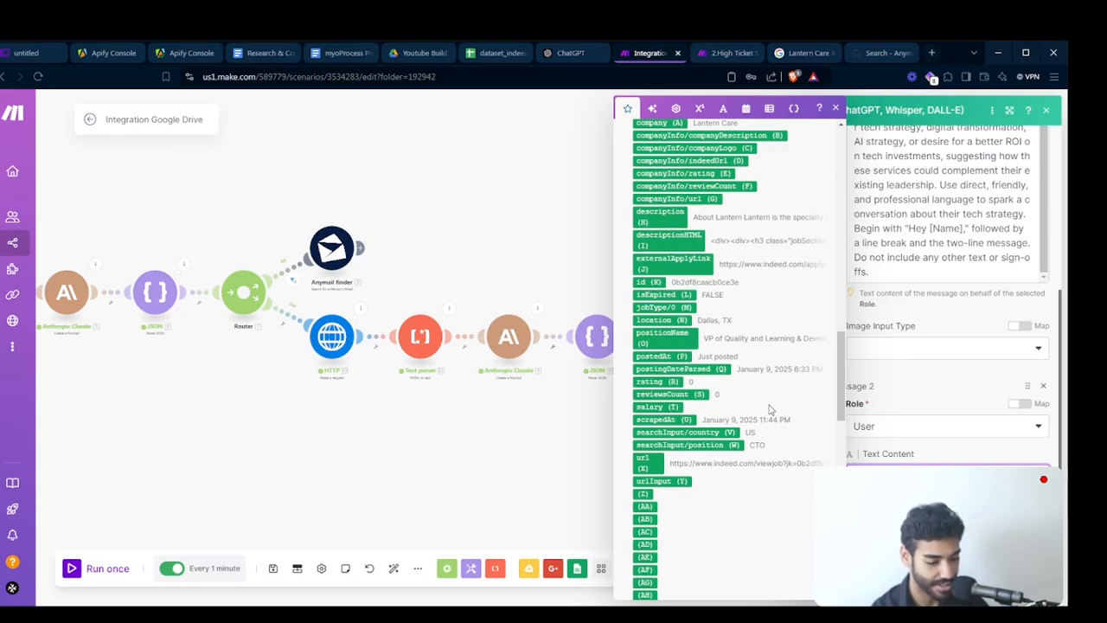
pyautogui.scroll(1, 770, 409)
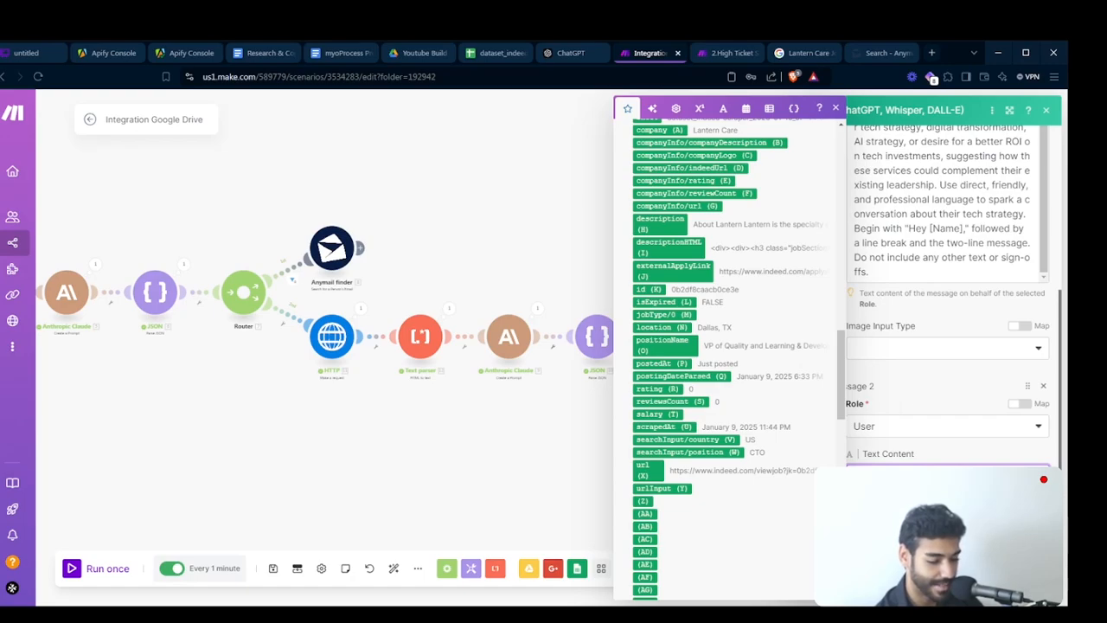
pyautogui.click(1025, 582)
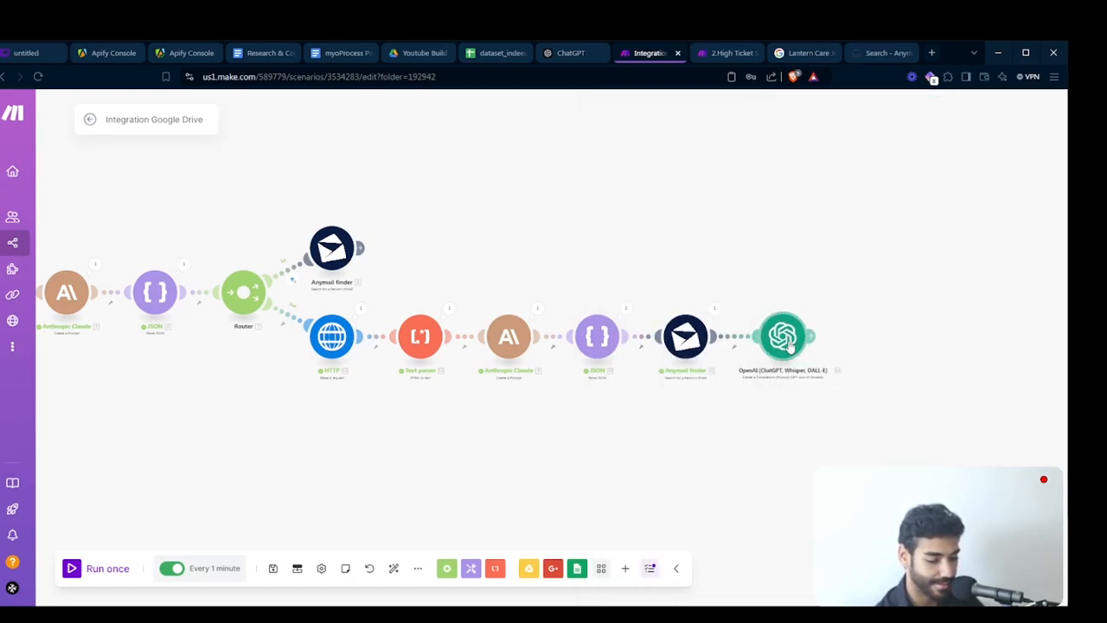
# - Paste the copied HTTP and Text parser modules and insert them between the second route's Anymail finder and the OpenAI module
pyautogui.moveTo(792, 347); pyautogui.dragTo(875, 350)
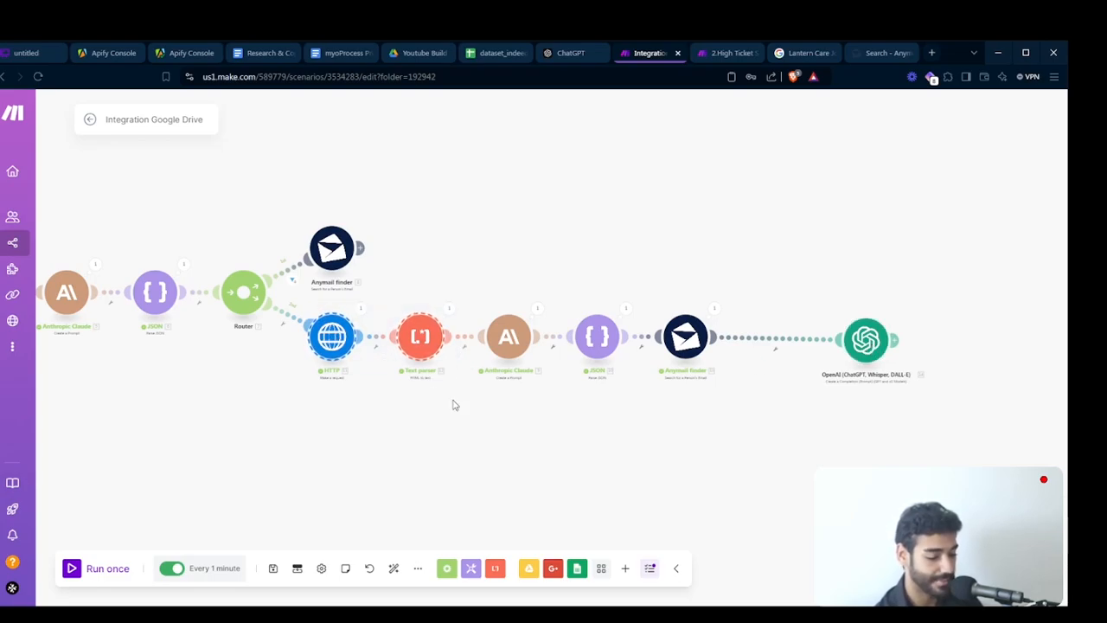
pyautogui.hotkey('ctrl', 'v')
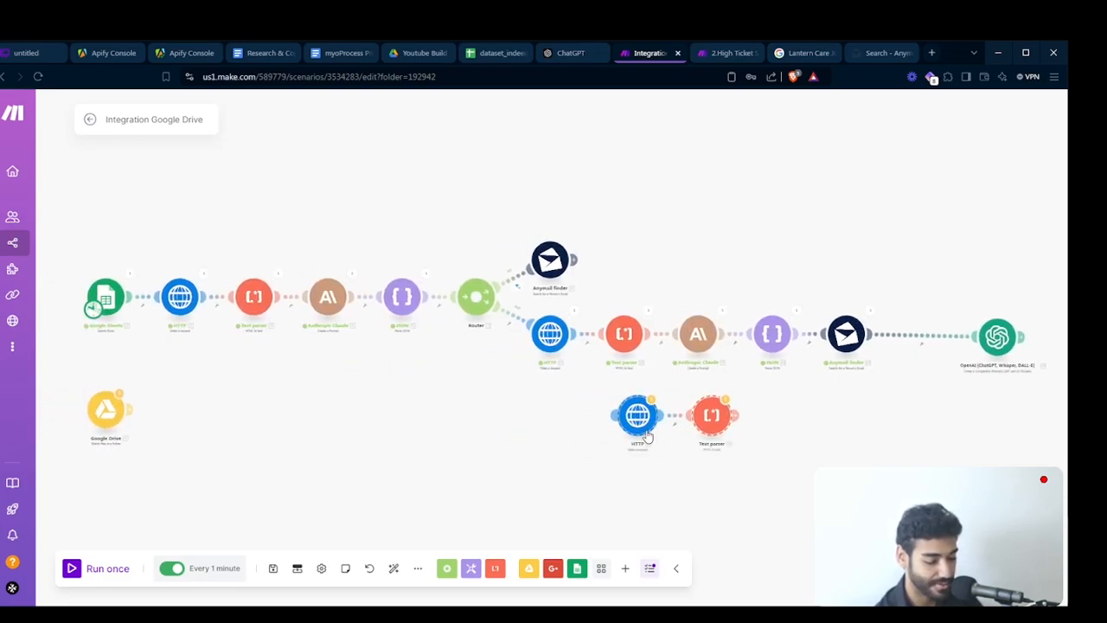
pyautogui.moveTo(641, 423); pyautogui.dragTo(784, 430)
pyautogui.moveTo(937, 443); pyautogui.dragTo(758, 433)
pyautogui.moveTo(843, 339); pyautogui.dragTo(887, 335)
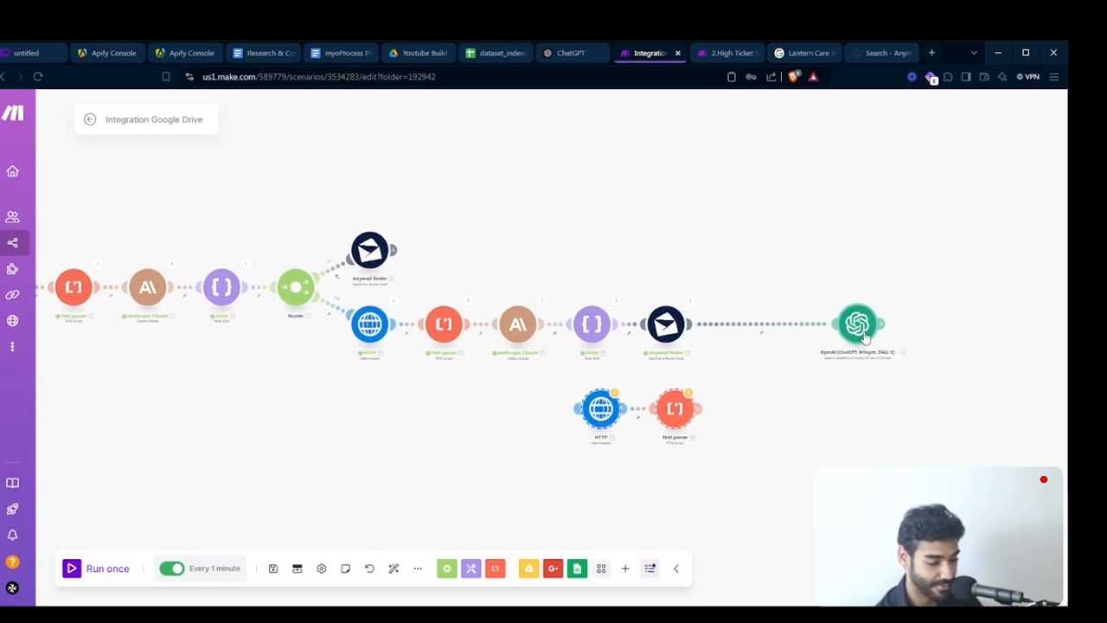
pyautogui.moveTo(641, 414); pyautogui.dragTo(712, 318)
pyautogui.click(729, 334)
pyautogui.click(743, 360)
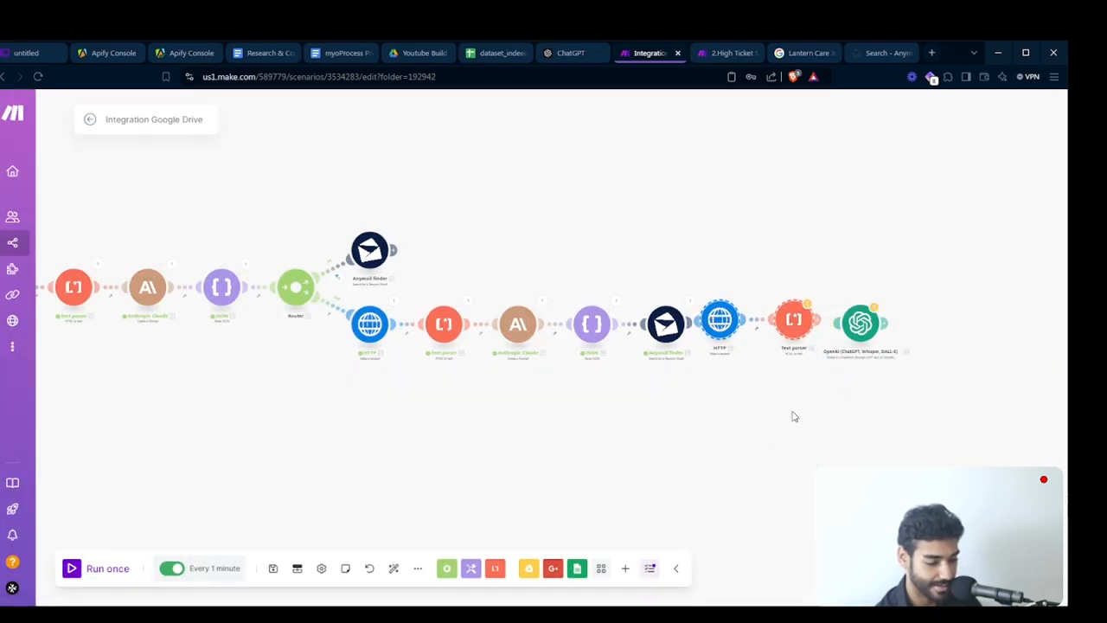
pyautogui.click(719, 344)
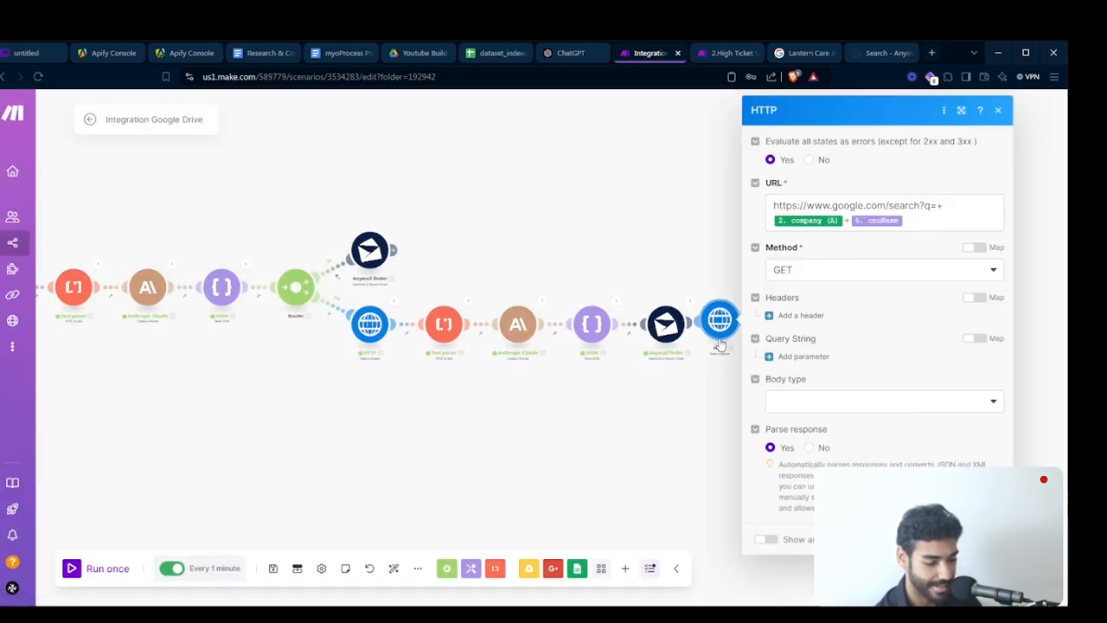
pyautogui.click(926, 219)
pyautogui.hotkey('ctrl', 'a')
pyautogui.press('BackSpace')
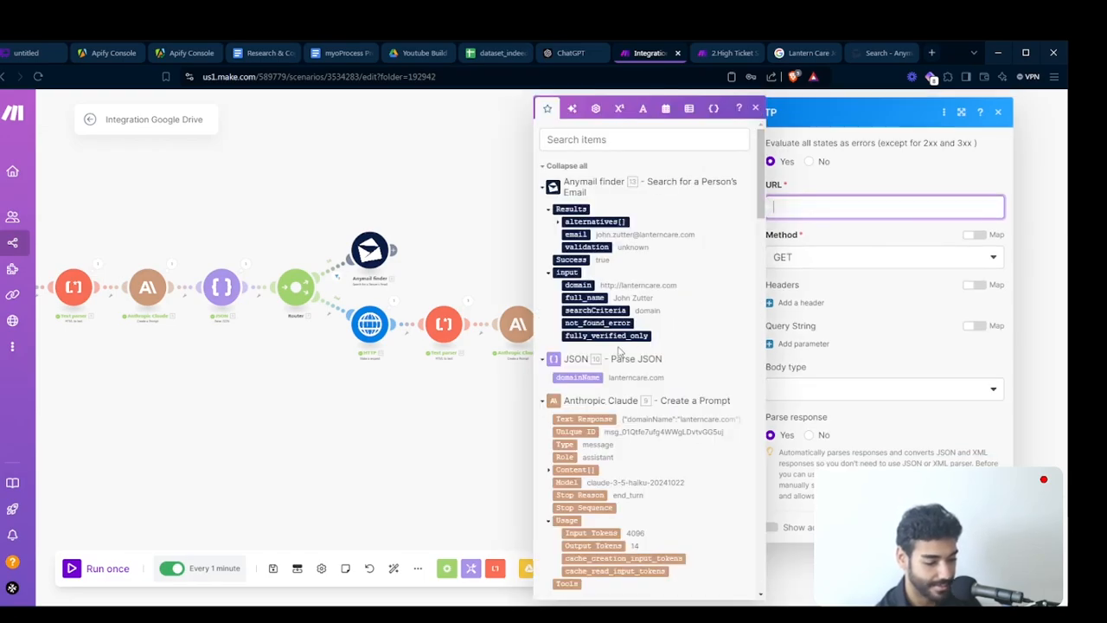
pyautogui.click(593, 373)
pyautogui.press('Home')
pyautogui.write('htt')
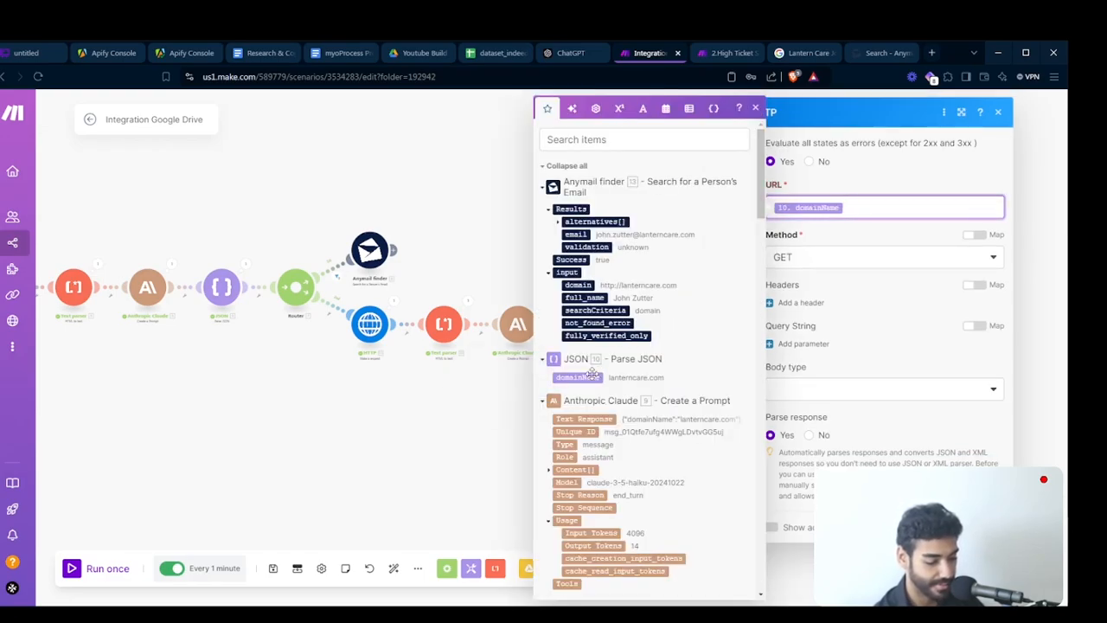
pyautogui.write('p://')
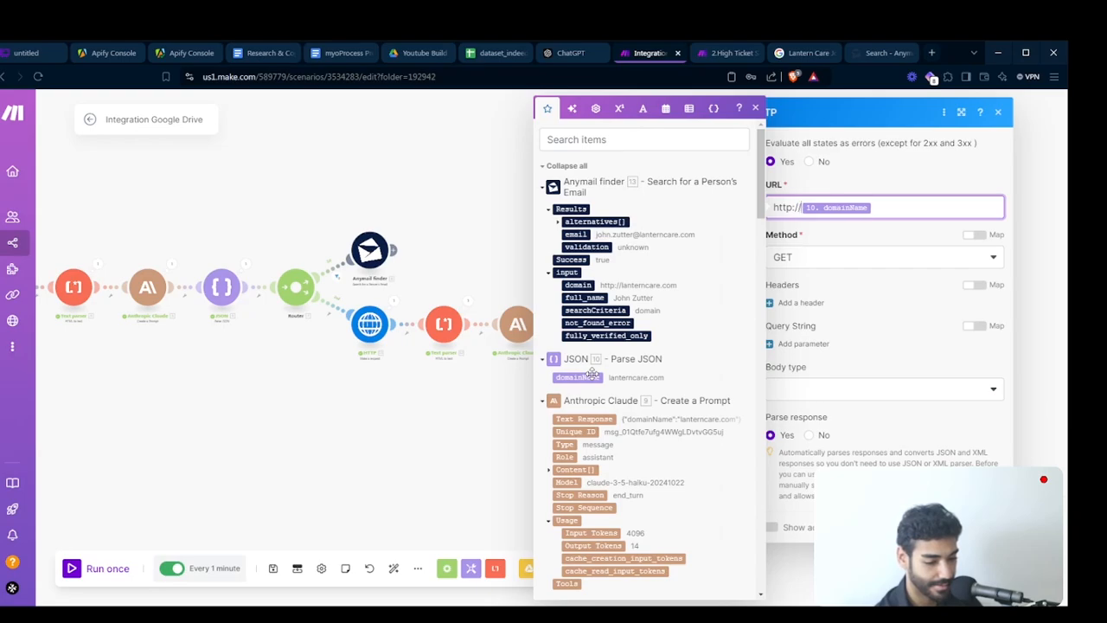
pyautogui.click(985, 526)
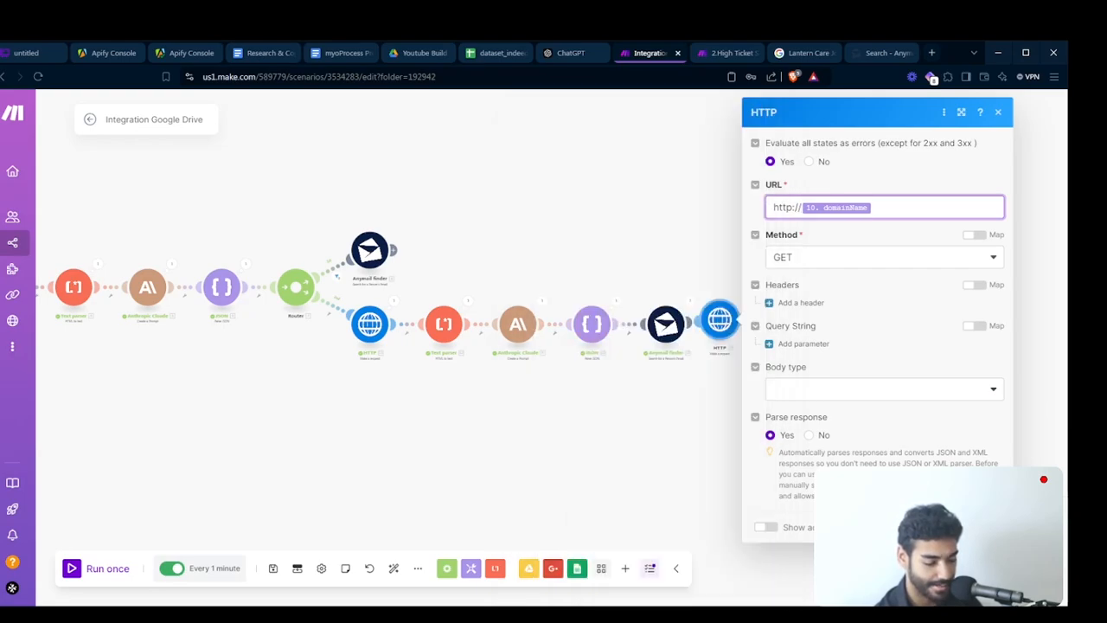
pyautogui.click(794, 321)
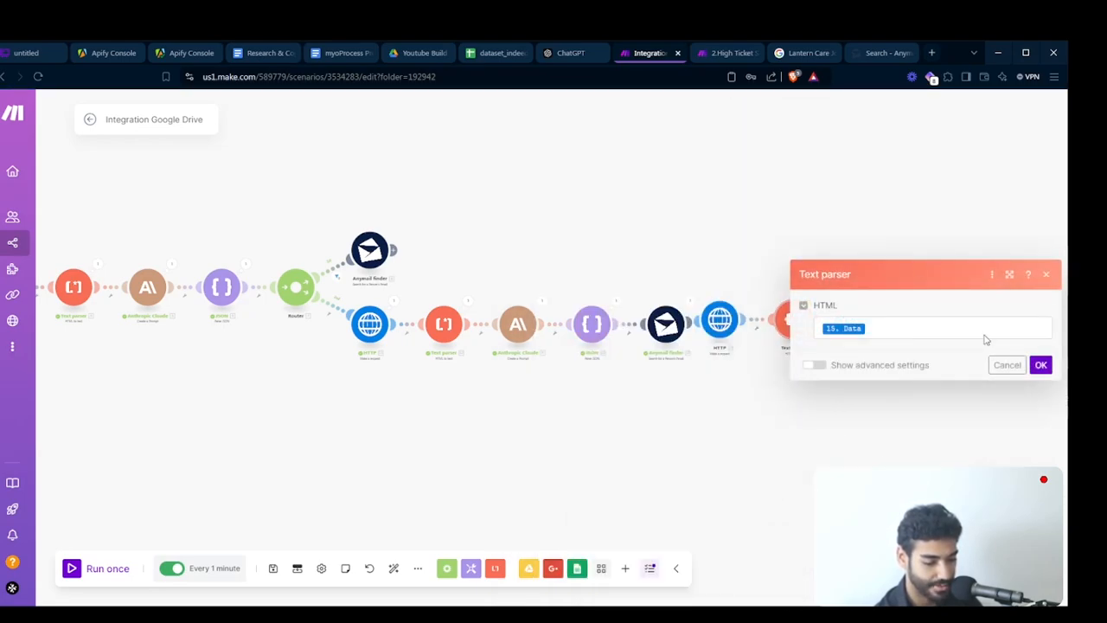
pyautogui.click(1041, 364)
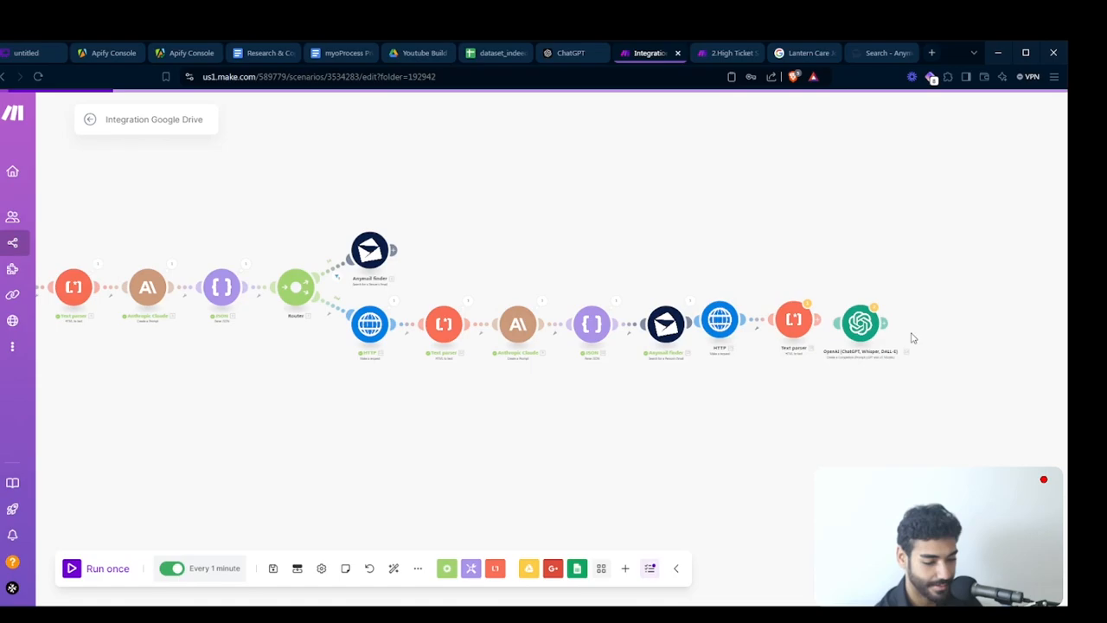
# - Add a websiteScrapedData field mapped to the Text parser's Text in Message 2's content, closing the JSON object
pyautogui.click(862, 327)
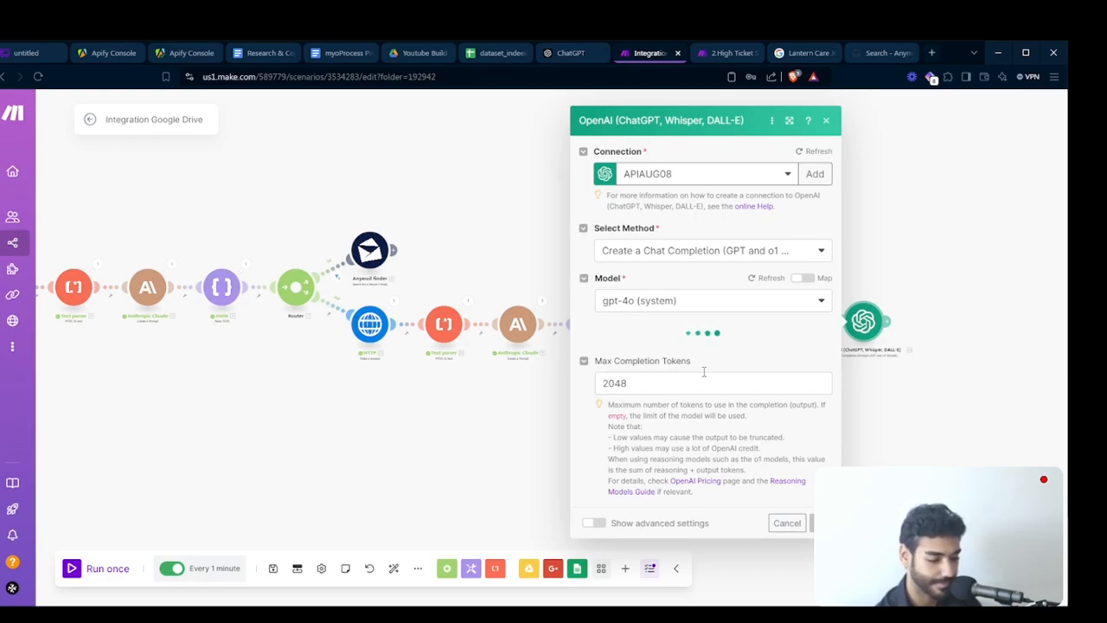
pyautogui.scroll(-5, 704, 374)
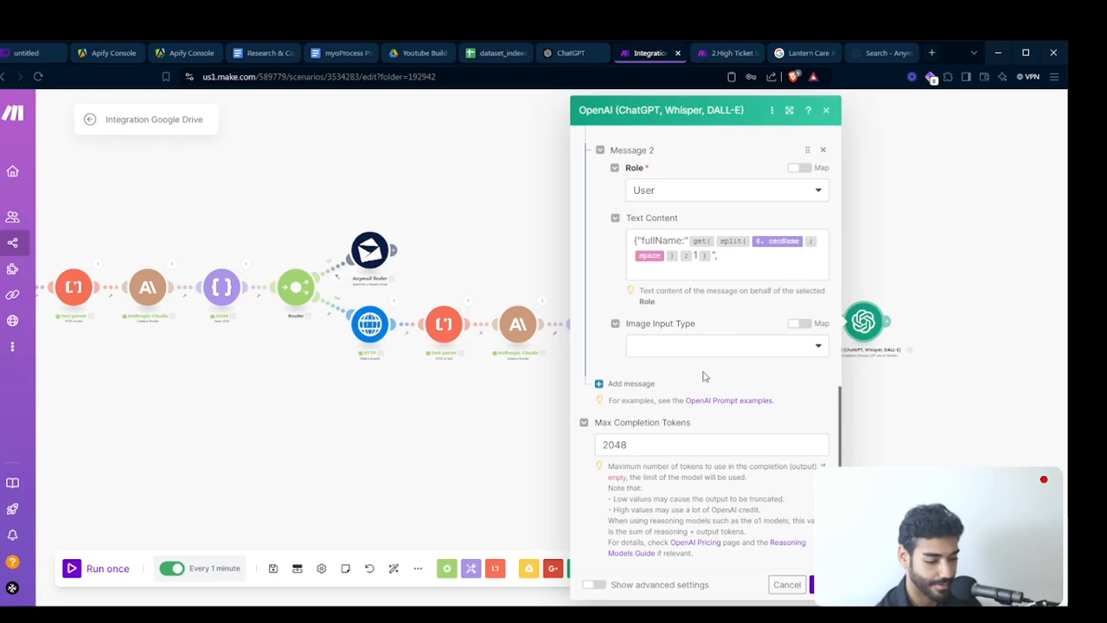
pyautogui.click(707, 279)
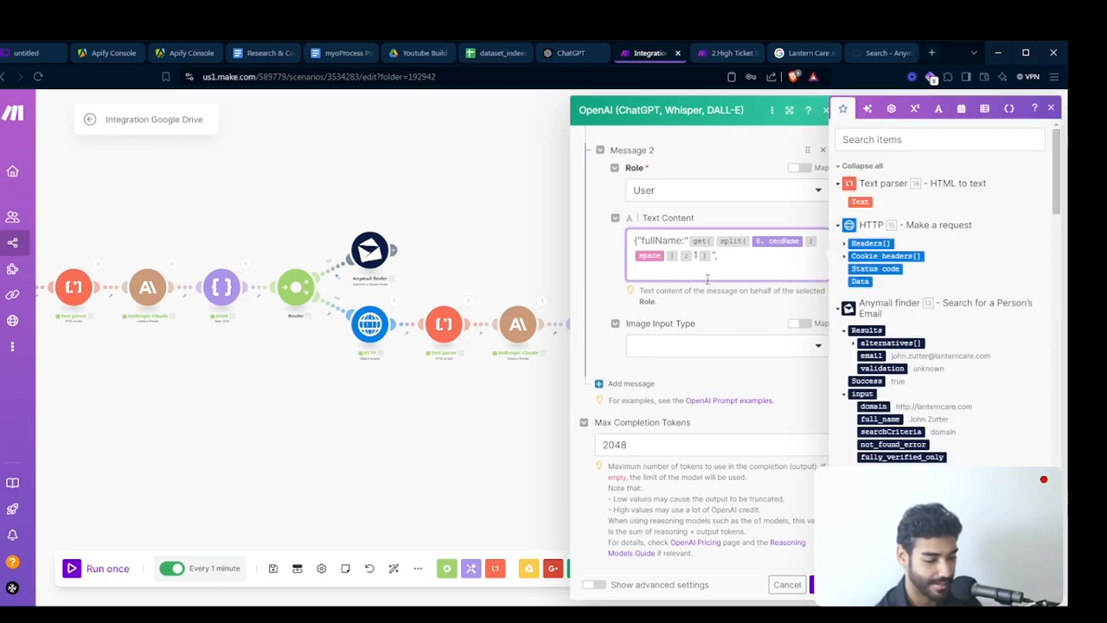
pyautogui.write('websi')
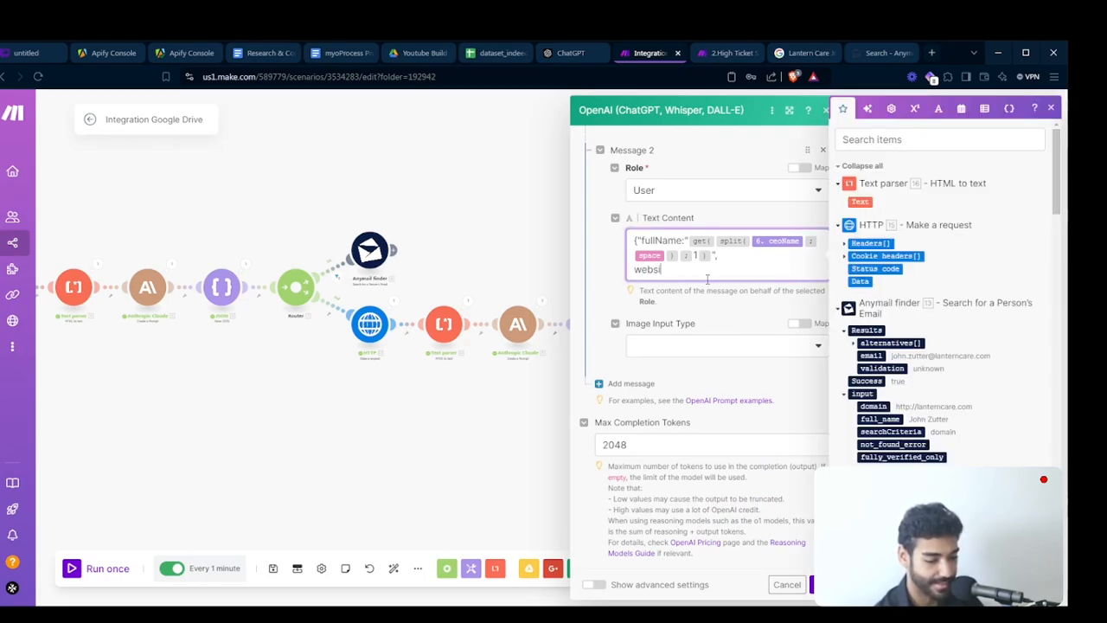
pyautogui.press('BackSpace')
pyautogui.press('BackSpace')
pyautogui.press('BackSpace')
pyautogui.press('BackSpace')
pyautogui.press('BackSpace')
pyautogui.write('"website')
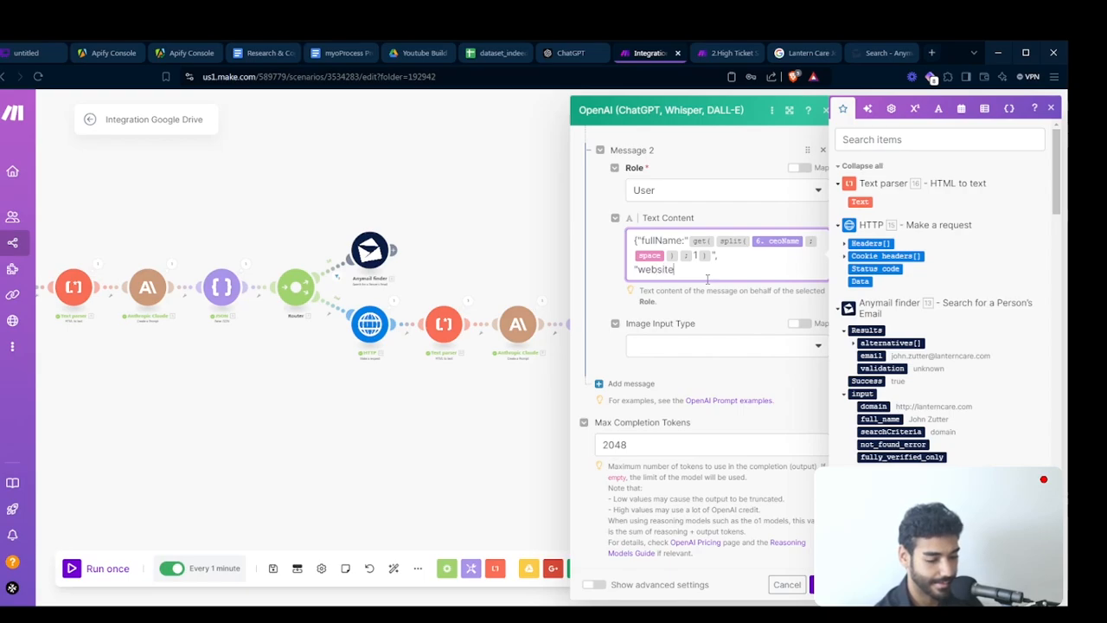
pyautogui.write('ScrapedData"')
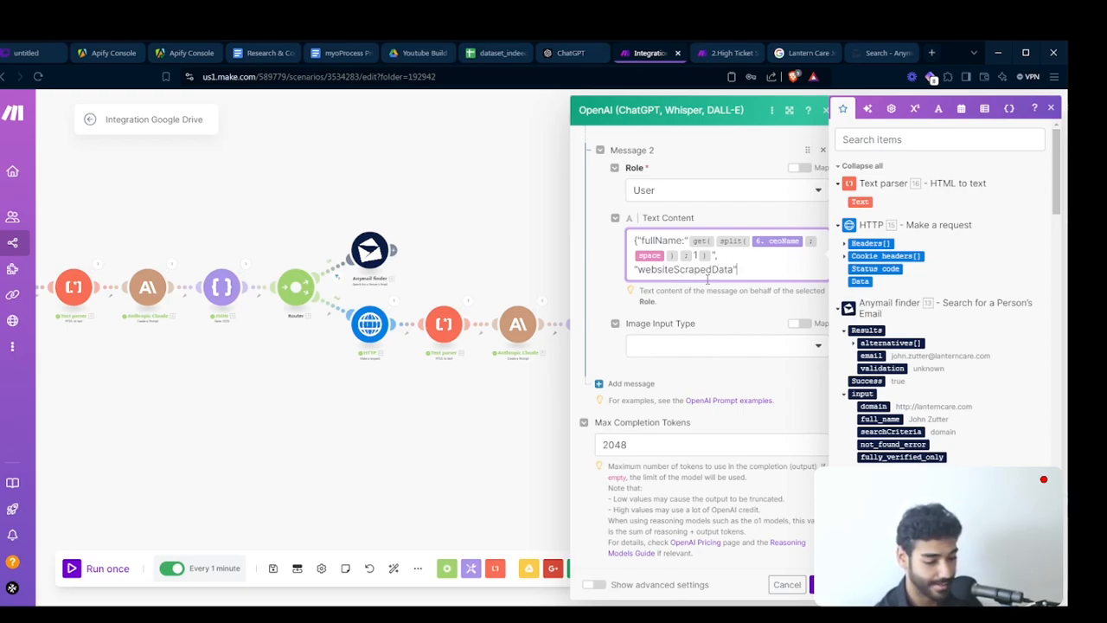
pyautogui.write(':""')
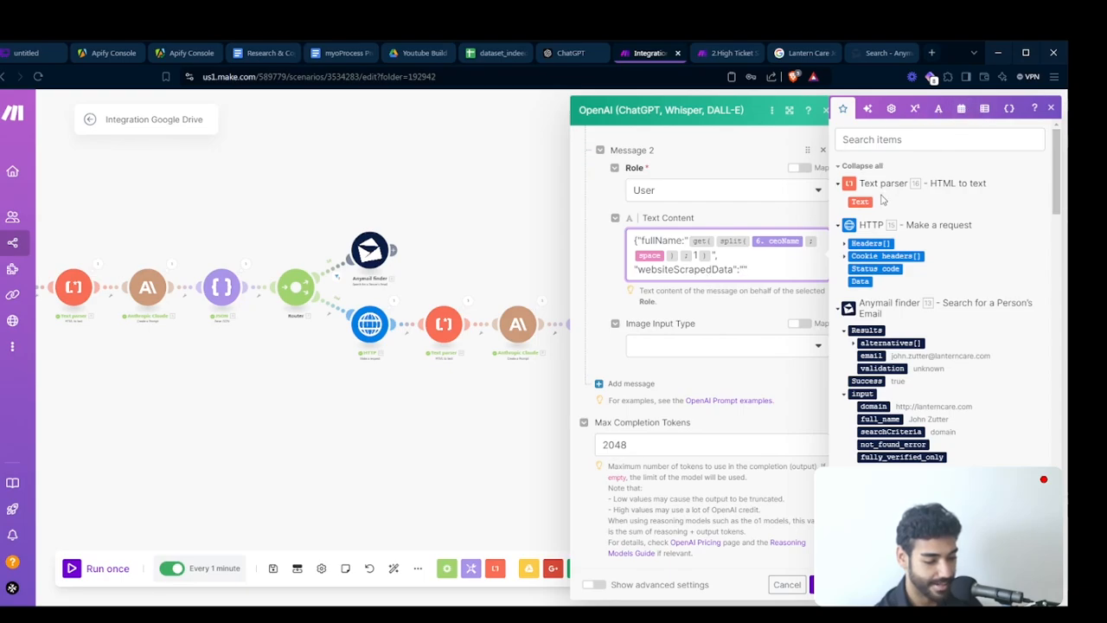
pyautogui.click(860, 201)
pyautogui.write('}')
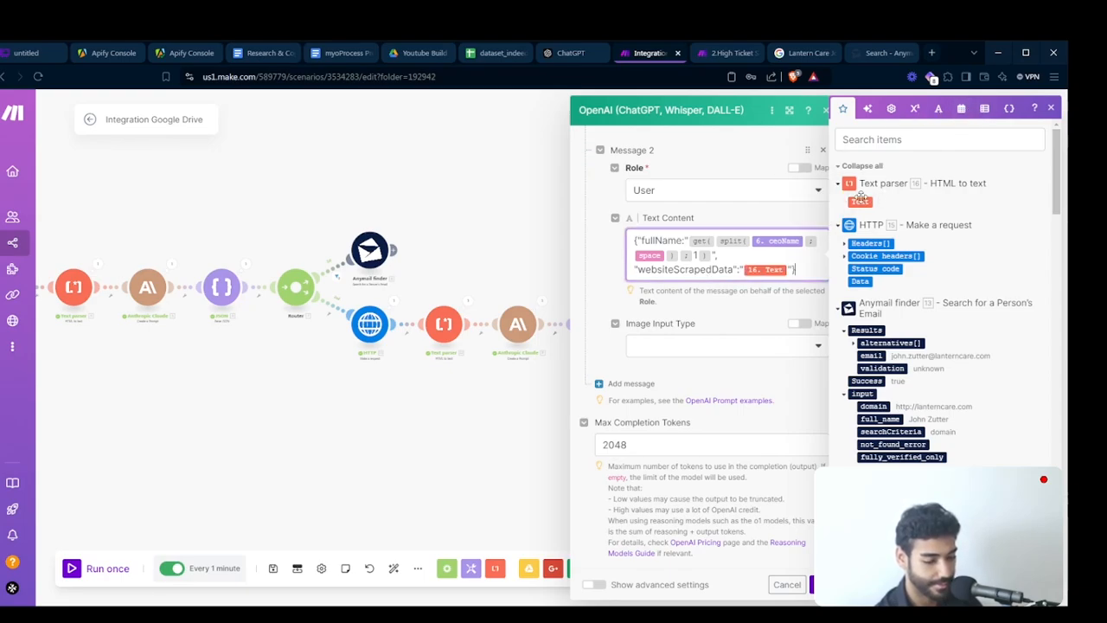
pyautogui.press('Return')
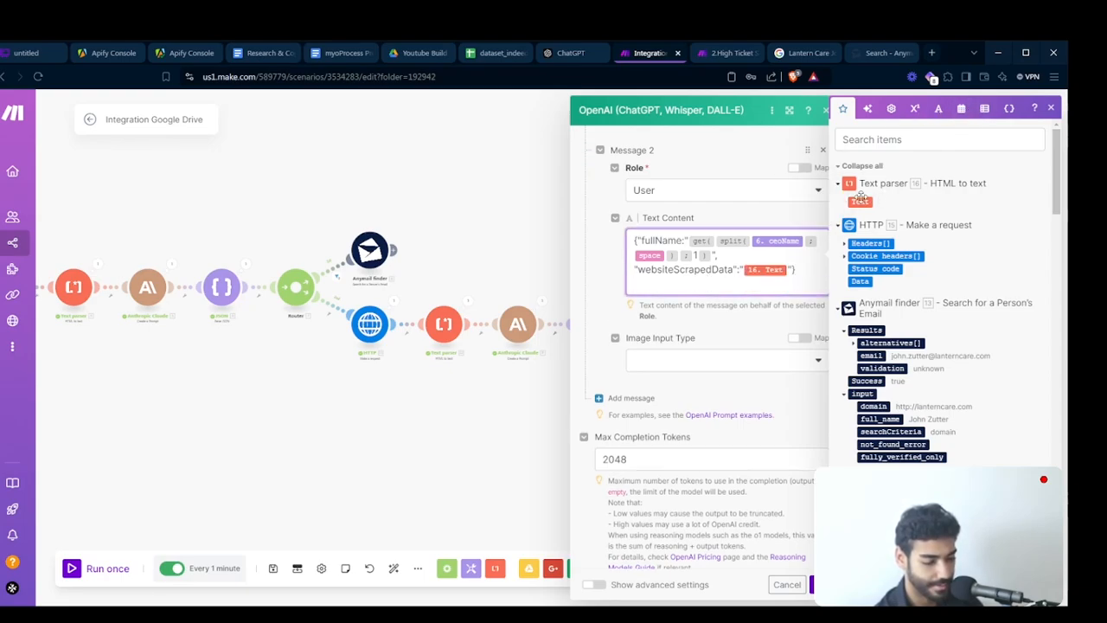
# - Save the OpenAI module, run the scenario once, and review the icebreaker generated by the second route's OpenAI module
pyautogui.press('BackSpace')
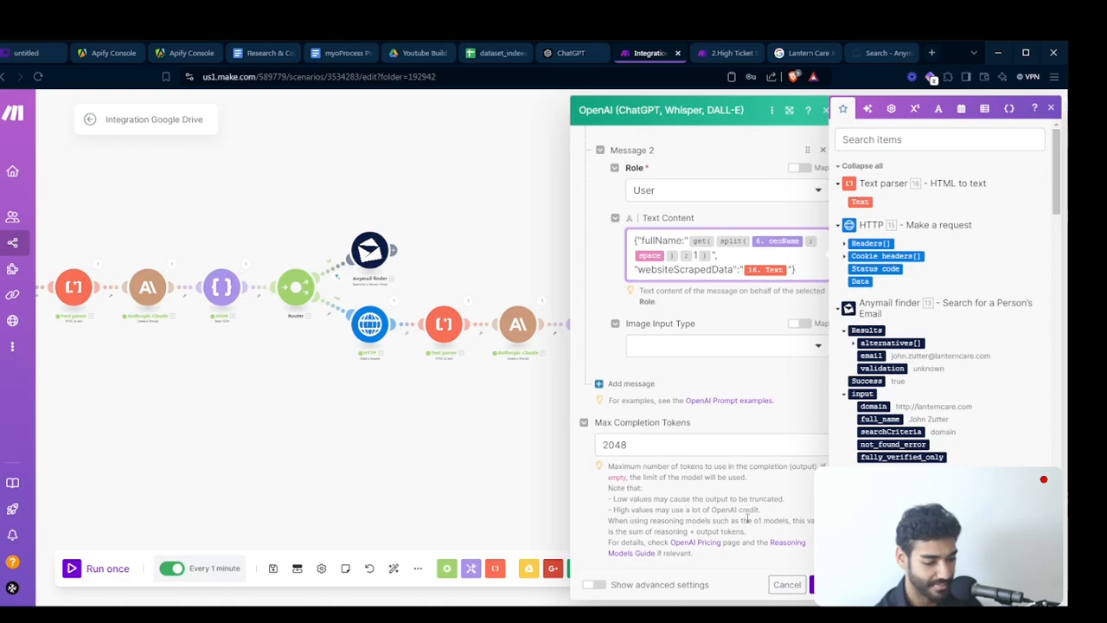
pyautogui.click(813, 584)
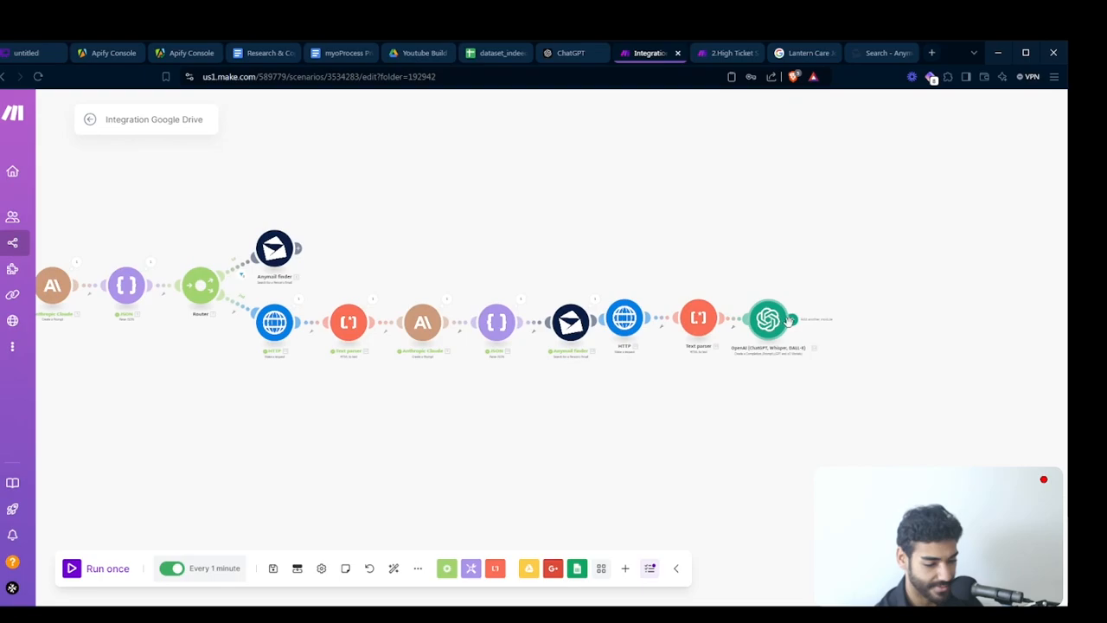
pyautogui.click(104, 571)
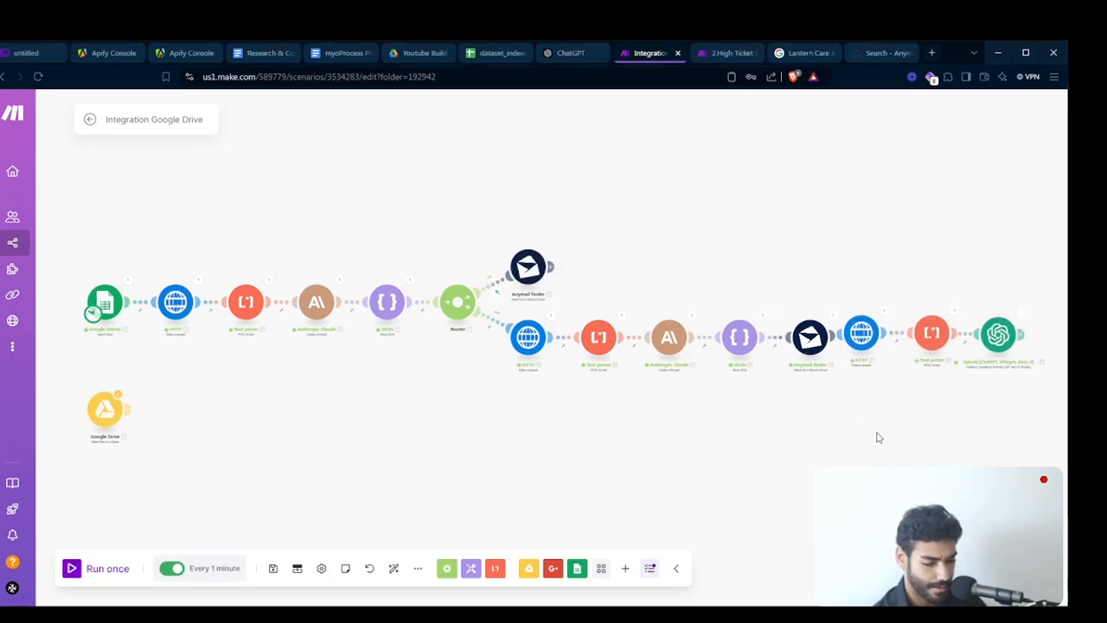
pyautogui.moveTo(877, 438); pyautogui.dragTo(627, 402)
pyautogui.click(769, 280)
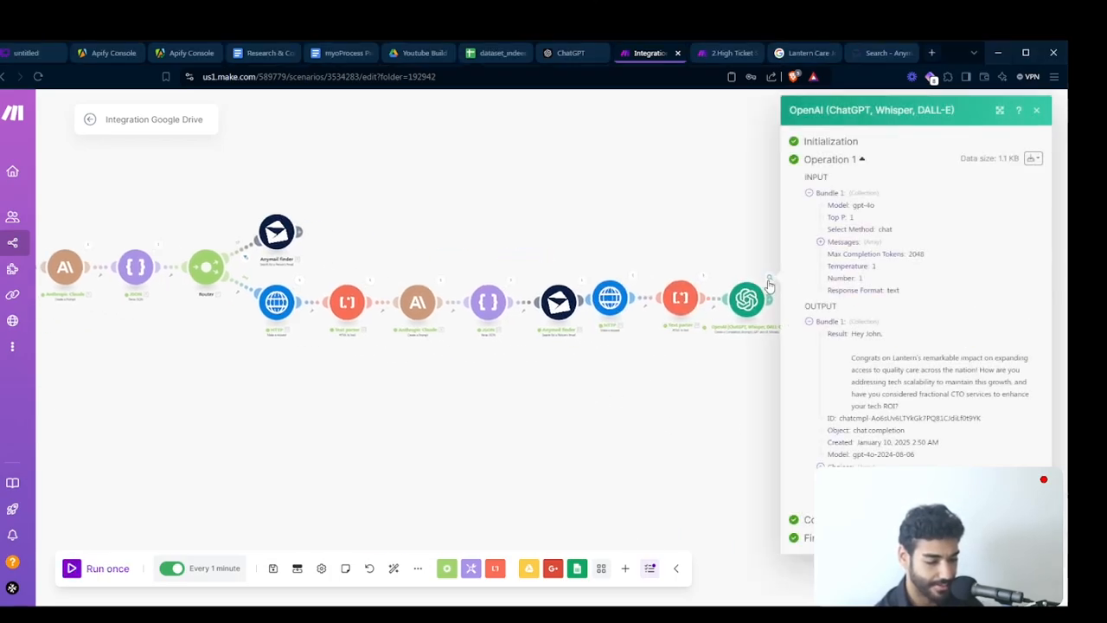
pyautogui.scroll(3, 862, 357)
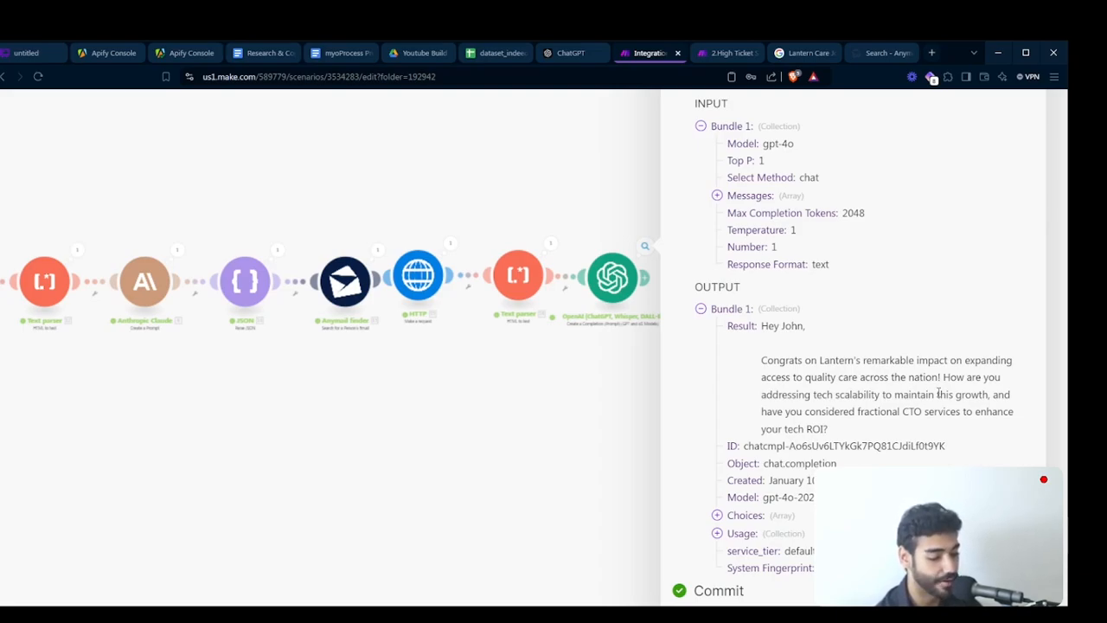
pyautogui.moveTo(652, 371); pyautogui.dragTo(583, 396)
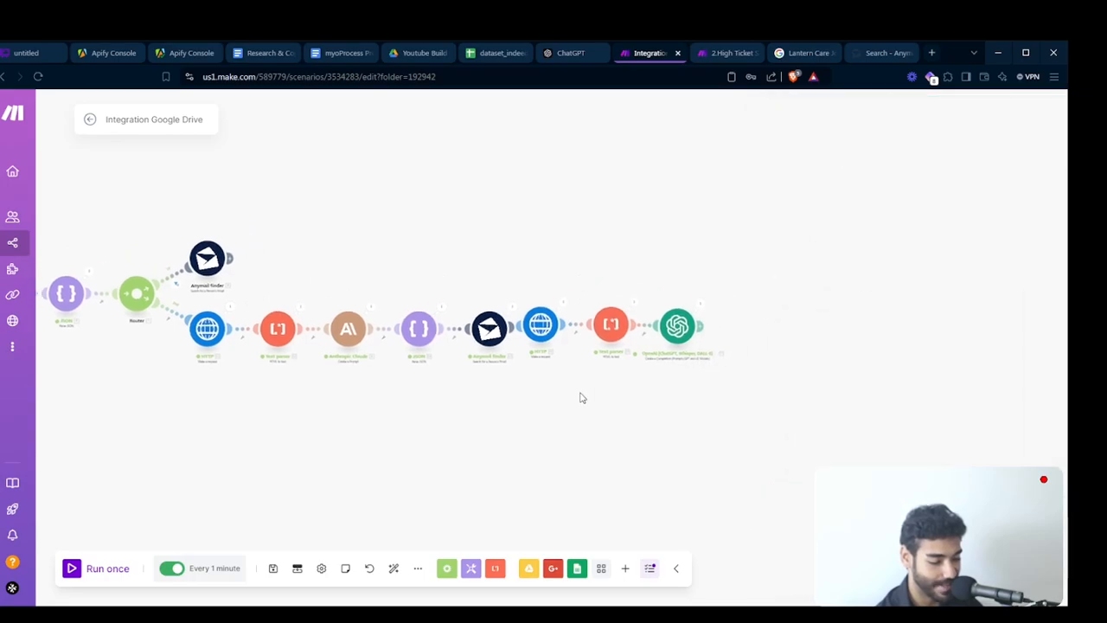
pyautogui.moveTo(680, 332); pyautogui.dragTo(685, 331)
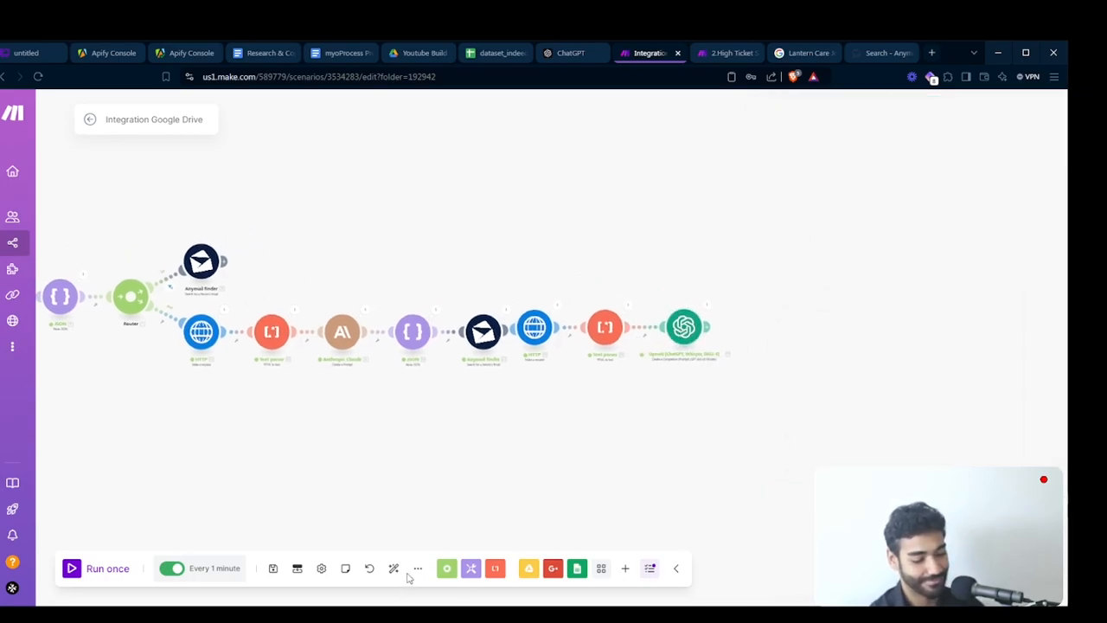
# - Auto-align the scenario layout and recheck the OpenAI module's output on the second route
pyautogui.click(394, 568)
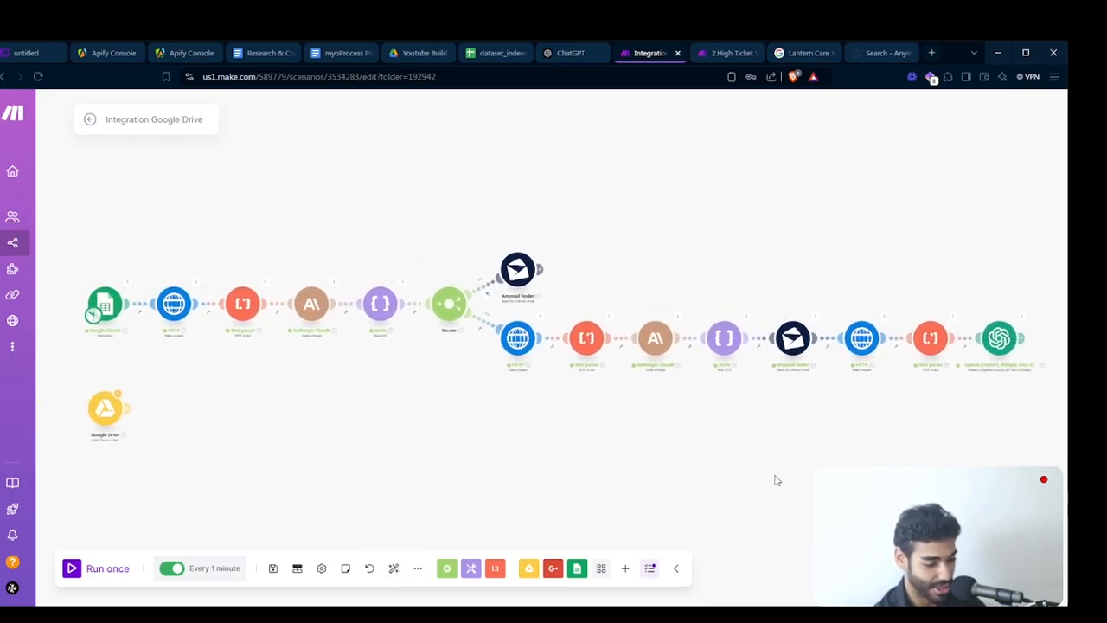
pyautogui.moveTo(774, 480); pyautogui.dragTo(556, 477)
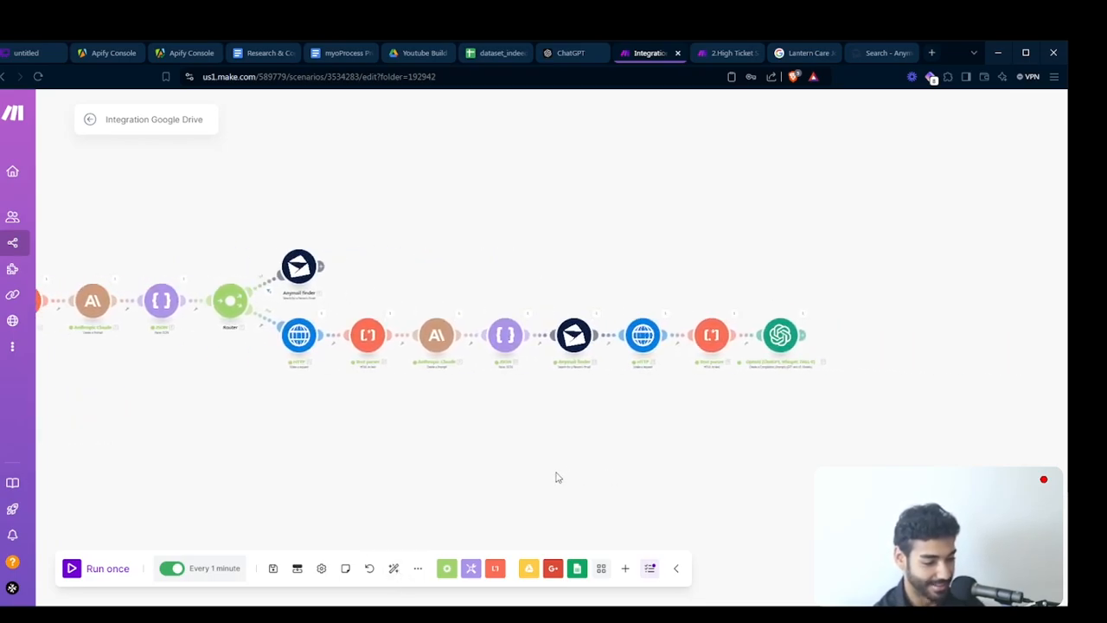
pyautogui.click(800, 317)
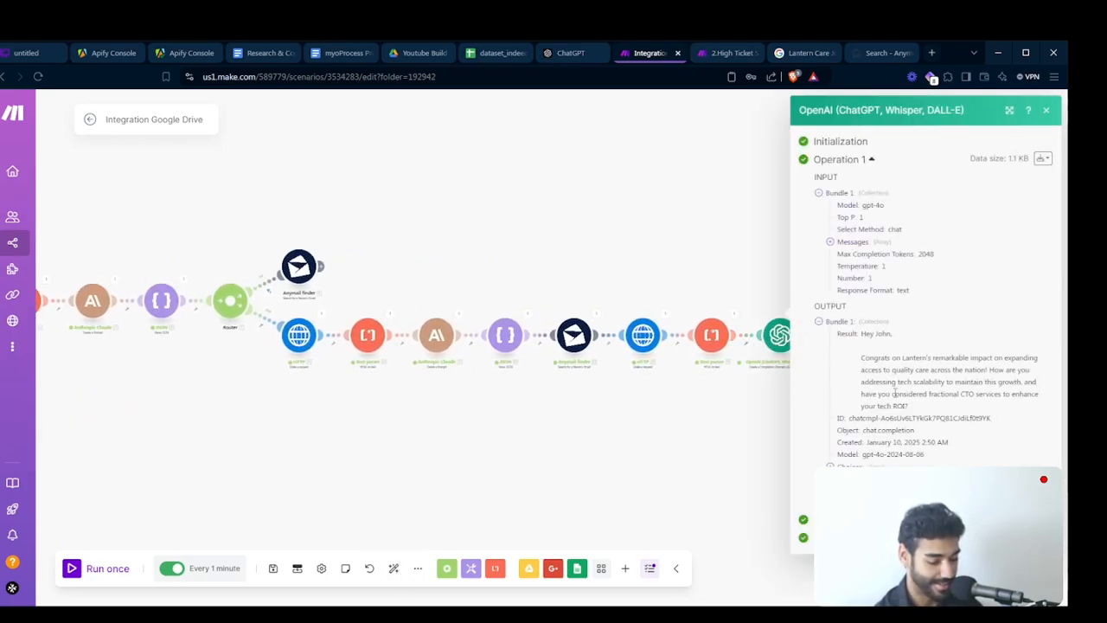
pyautogui.click(778, 416)
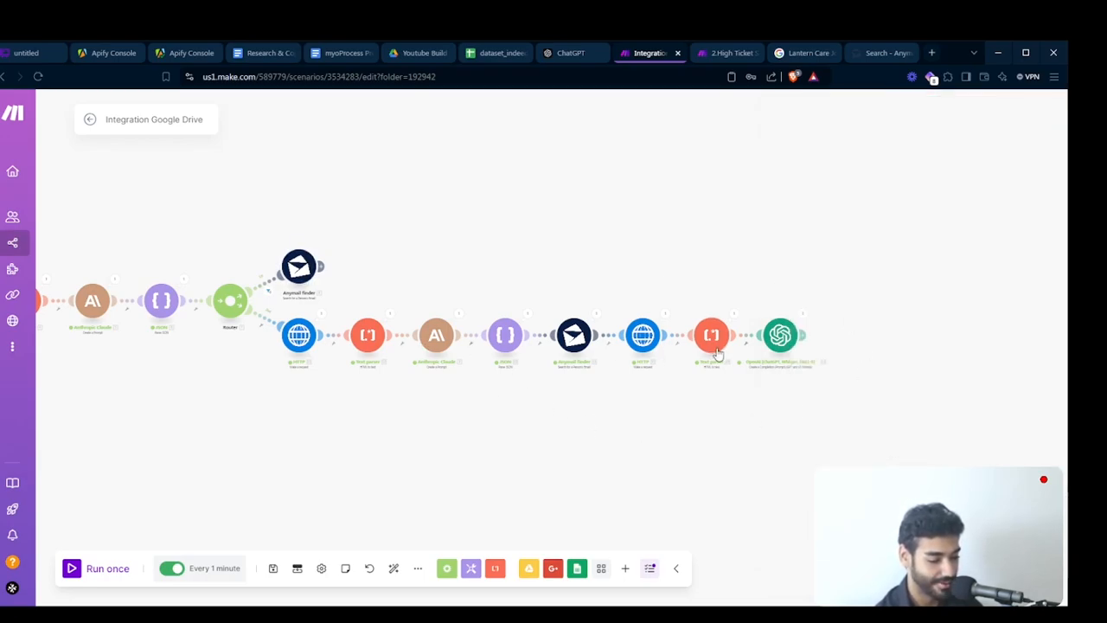
pyautogui.scroll(3, 672, 357)
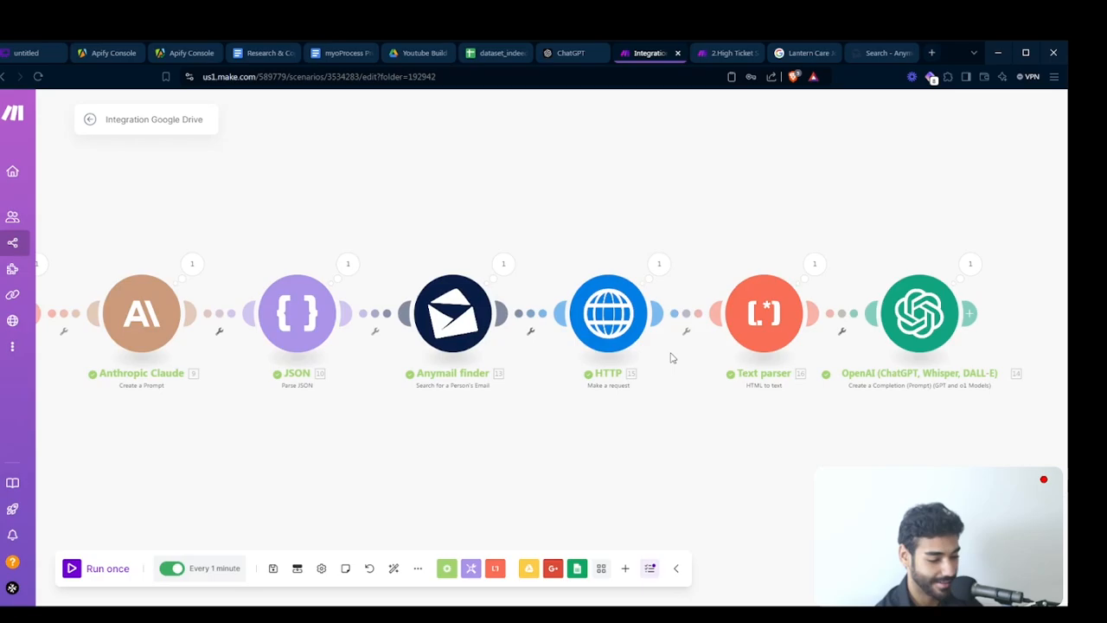
# - Add a filter between the second route's Anymail finder and HTTP requiring the Anymail finder Results email to exist
pyautogui.click(519, 320)
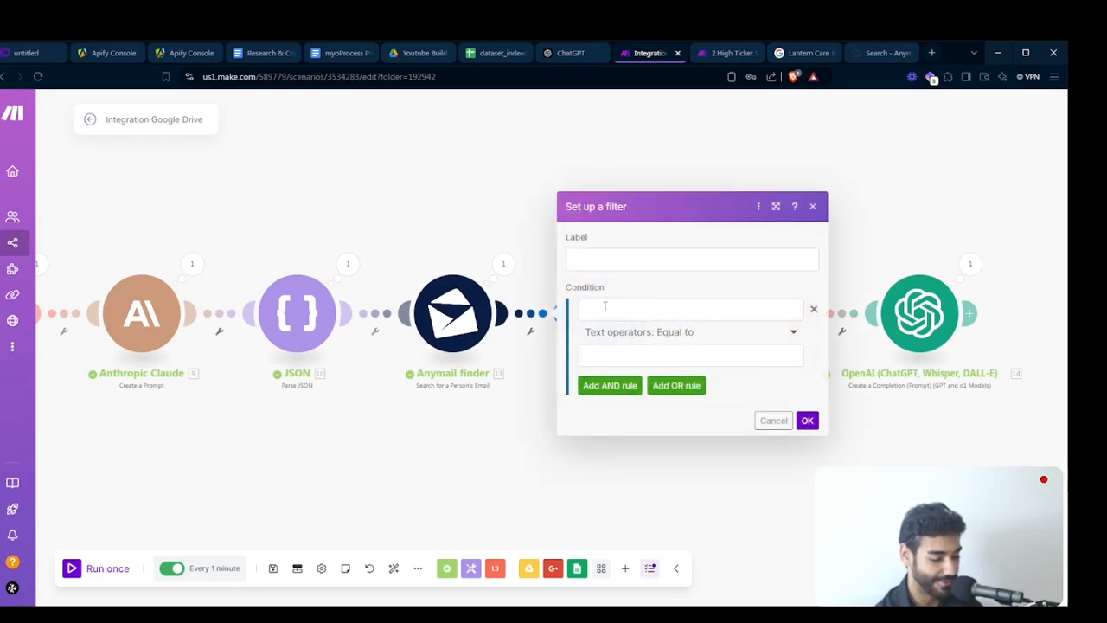
pyautogui.click(603, 309)
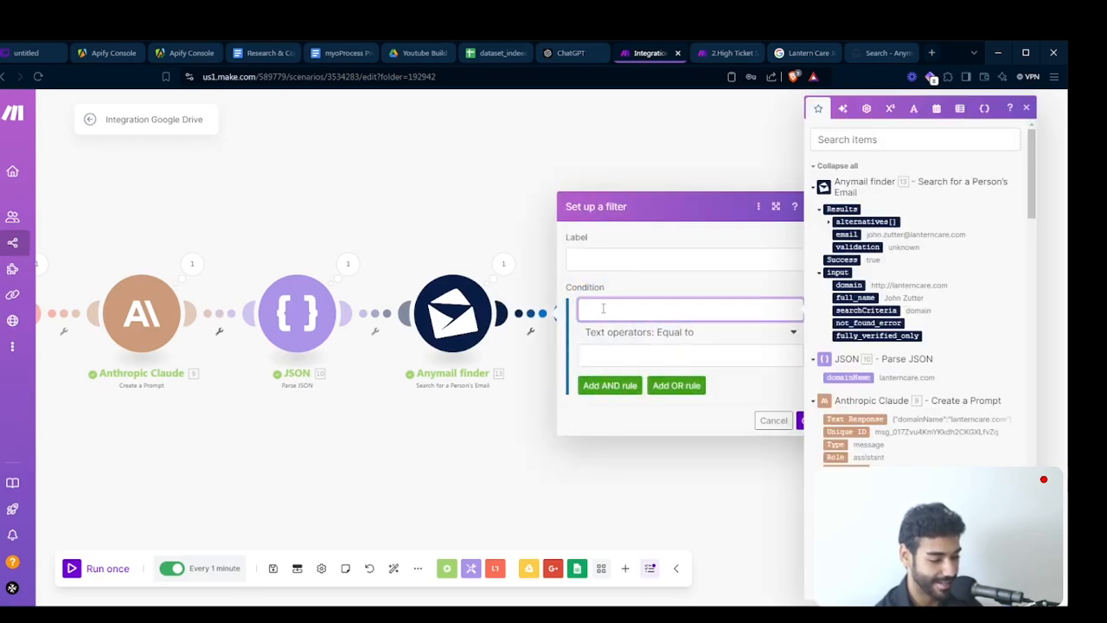
pyautogui.click(843, 233)
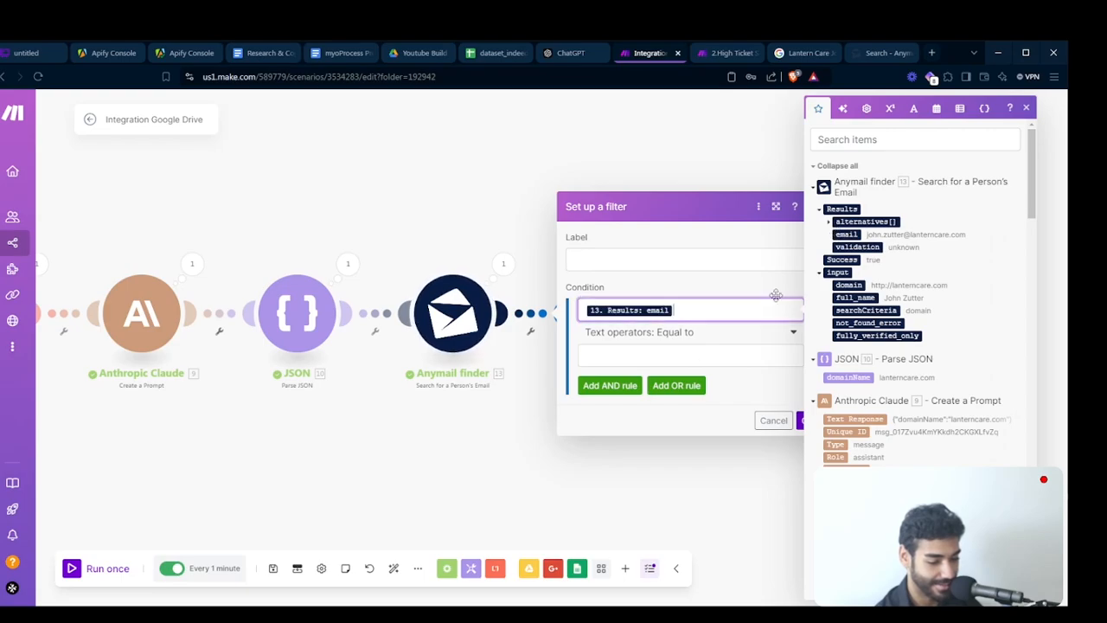
pyautogui.click(690, 337)
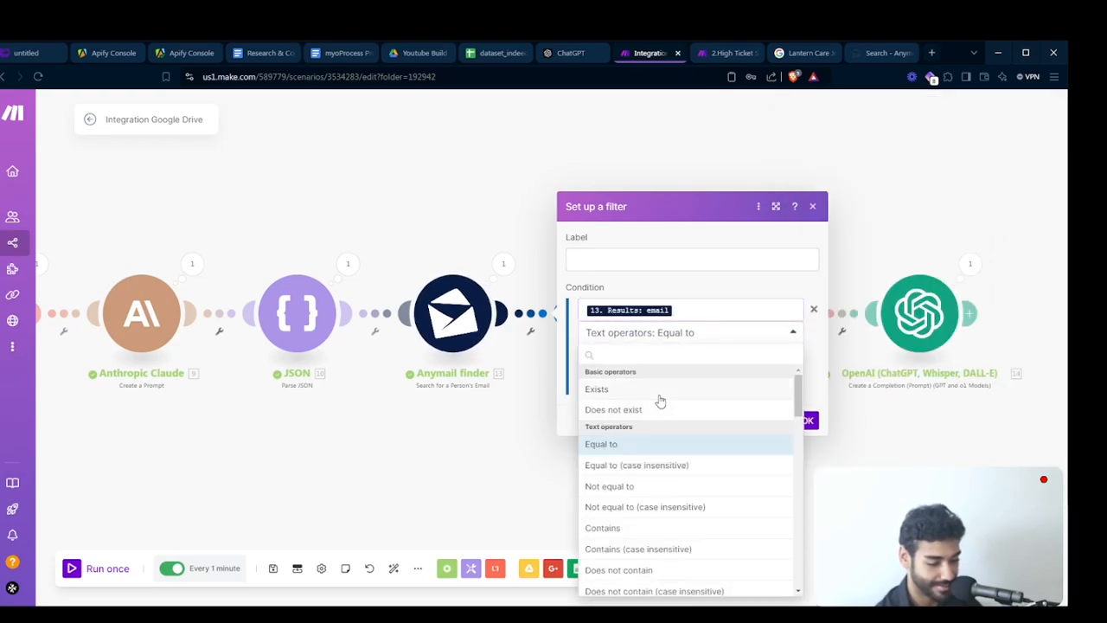
pyautogui.click(659, 389)
pyautogui.click(805, 395)
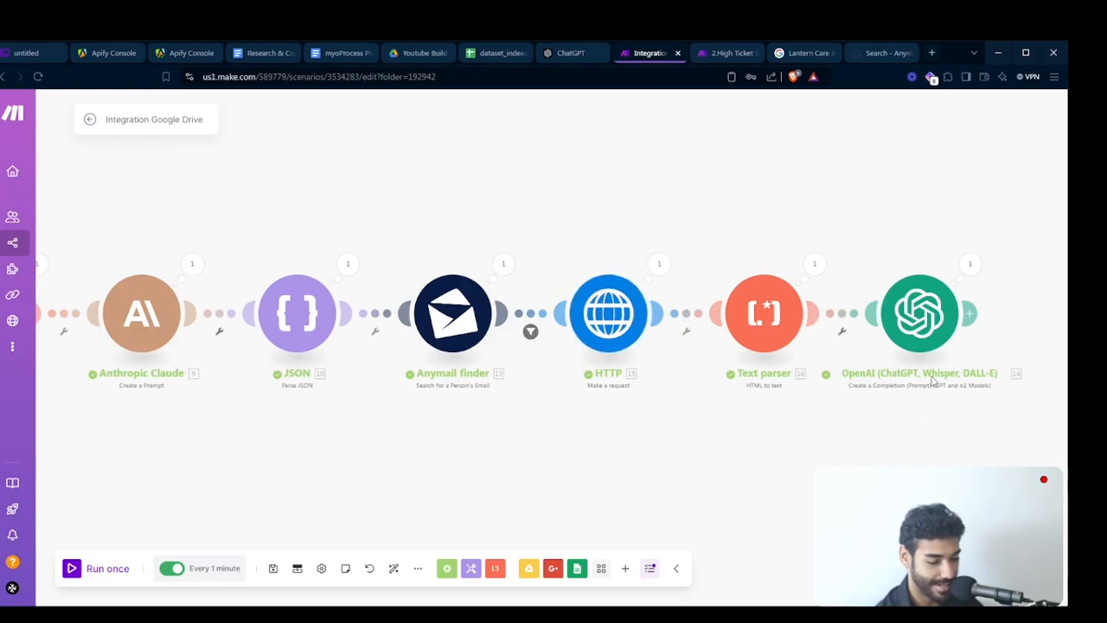
# - Copy the HTTP, Text parser and OpenAI modules and paste them after the first route's Anymail finder
pyautogui.moveTo(933, 381); pyautogui.dragTo(533, 294)
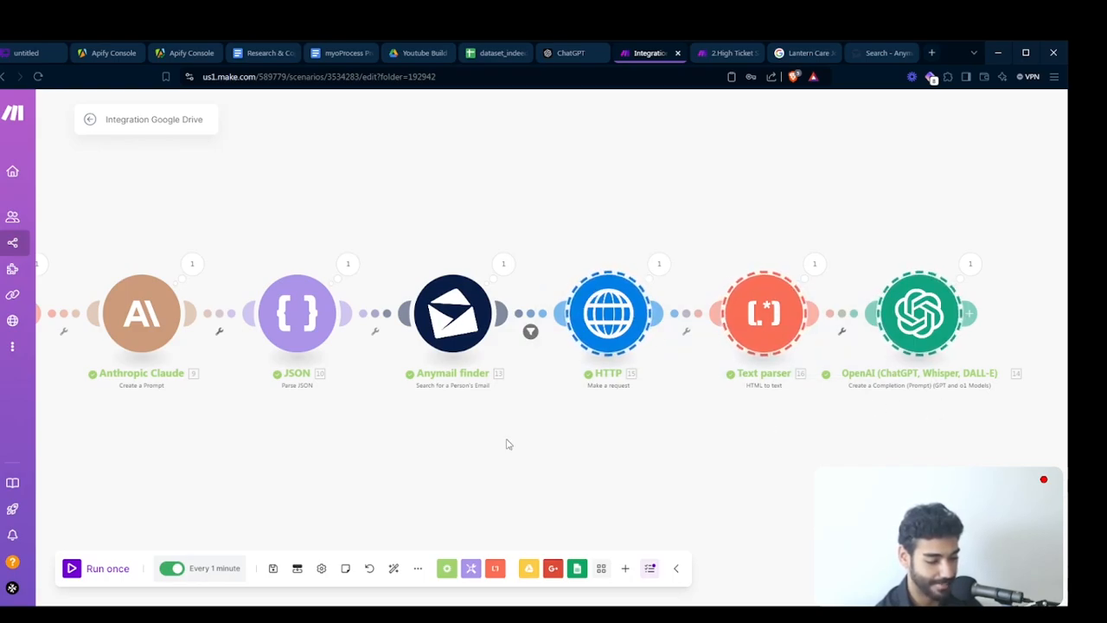
pyautogui.moveTo(394, 325); pyautogui.dragTo(493, 504)
pyautogui.moveTo(375, 388); pyautogui.dragTo(704, 384)
pyautogui.hotkey('ctrl', 'v')
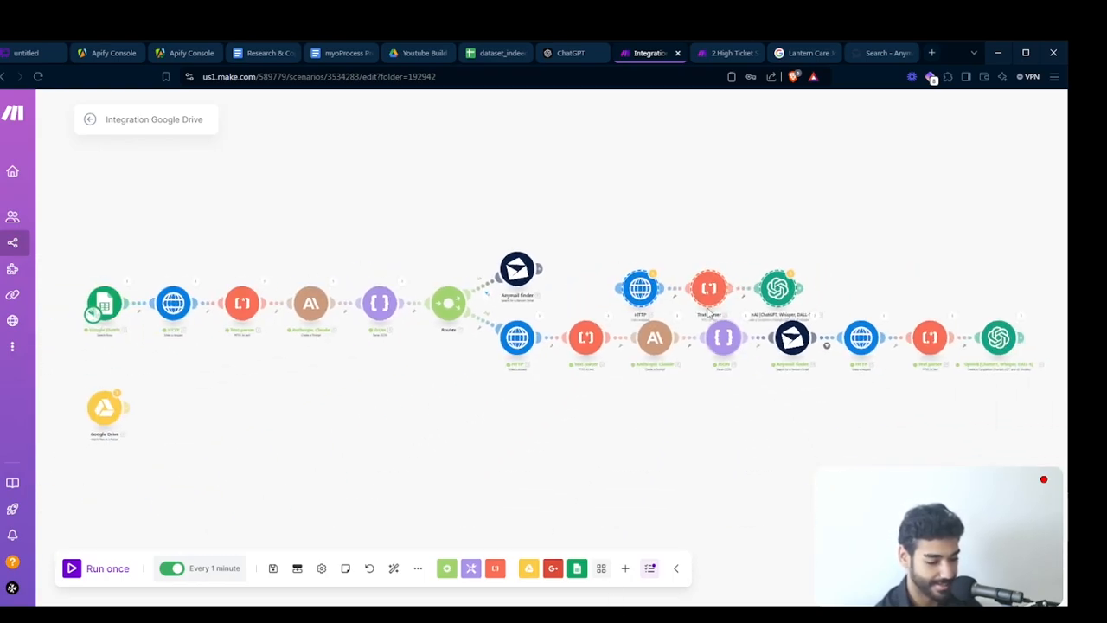
pyautogui.moveTo(643, 290); pyautogui.dragTo(612, 276)
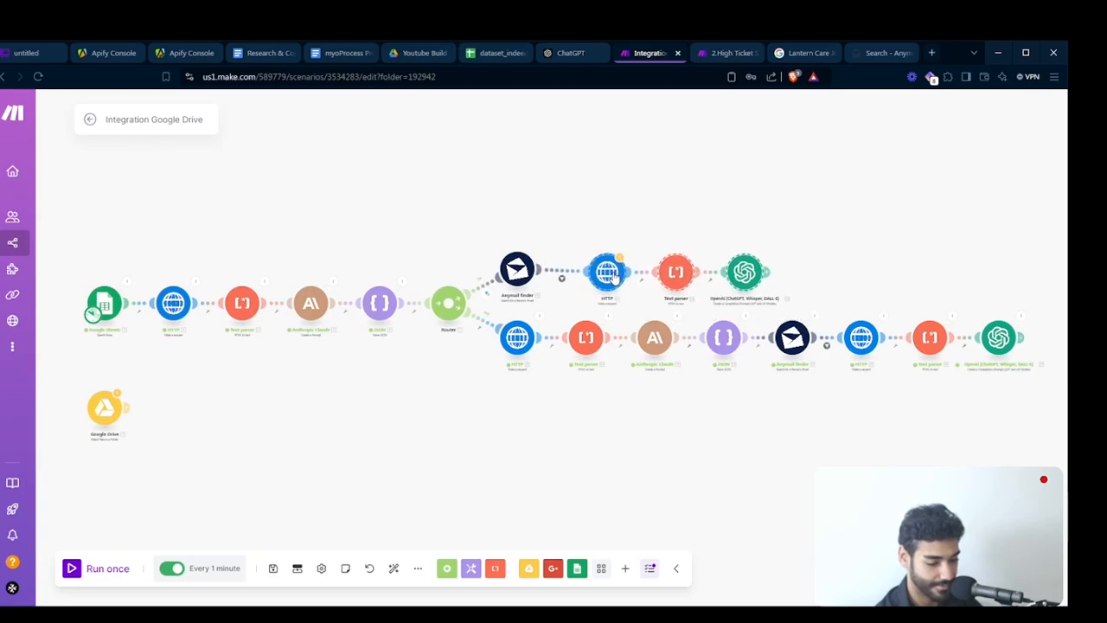
# - Remap the copied filter's condition to the first route's Anymail finder Results email with the Exists operator
pyautogui.click(578, 277)
pyautogui.click(717, 280)
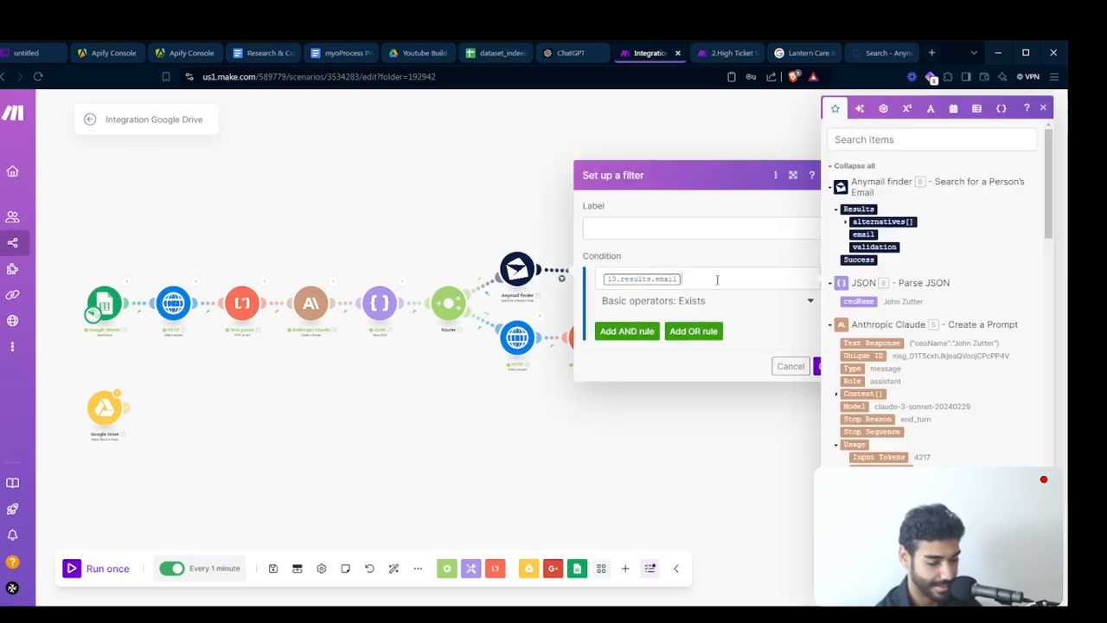
pyautogui.press('BackSpace')
pyautogui.click(863, 234)
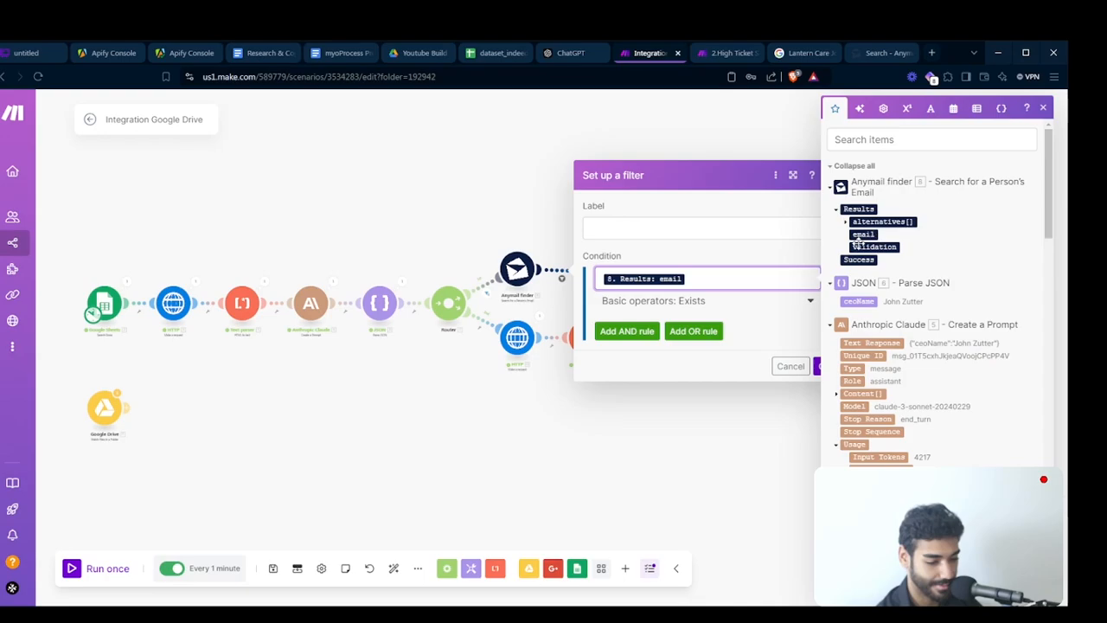
pyautogui.click(822, 366)
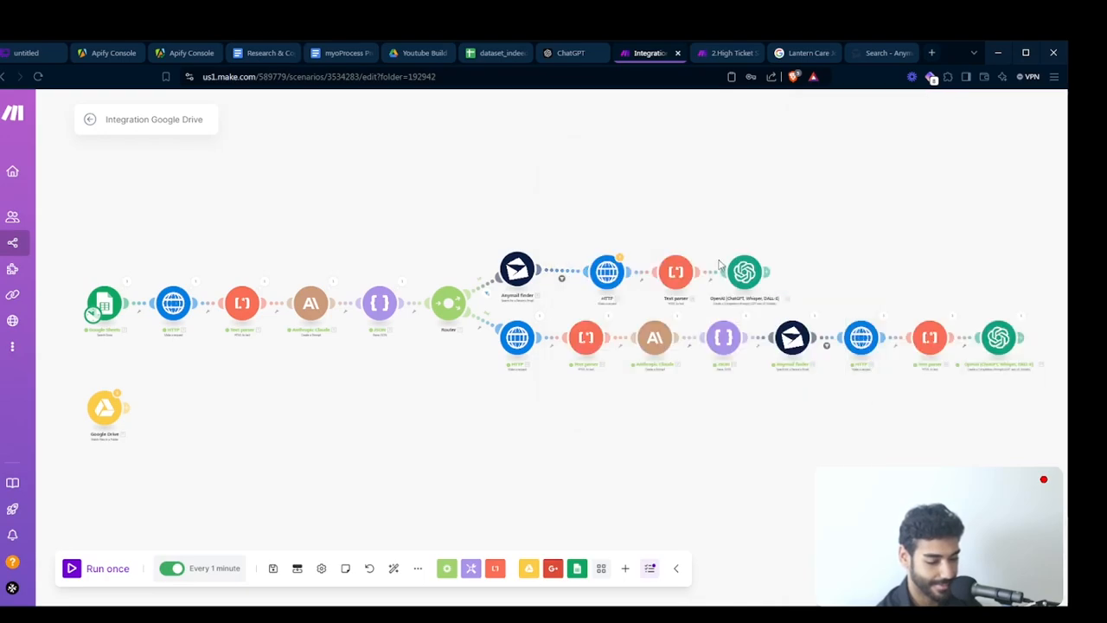
# - Auto-align the scenario and open the pasted HTTP module's URL field on the first route
pyautogui.click(393, 568)
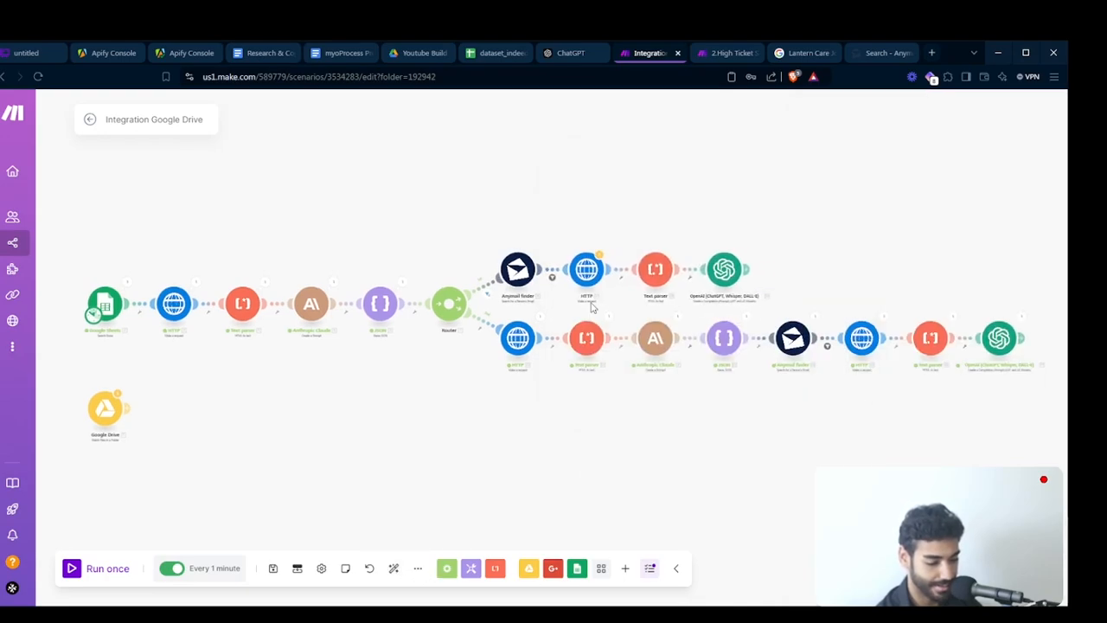
pyautogui.click(586, 271)
pyautogui.click(741, 207)
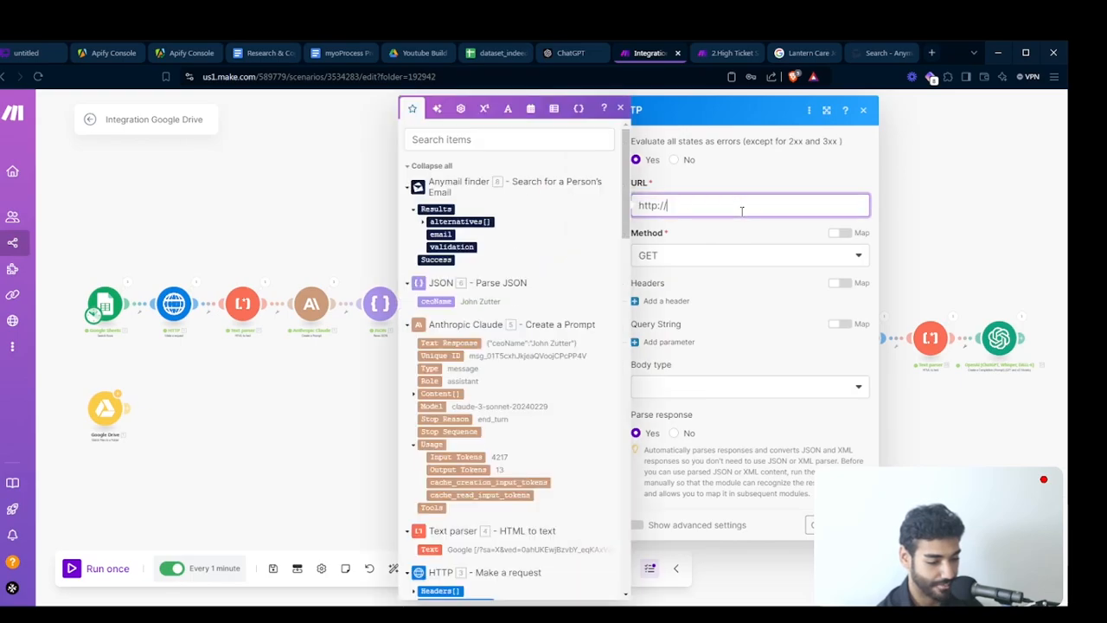
# - Map the first route's HTTP URL to the Google Sheets companyInfo/url (G) column and close the module
pyautogui.scroll(-15, 529, 333)
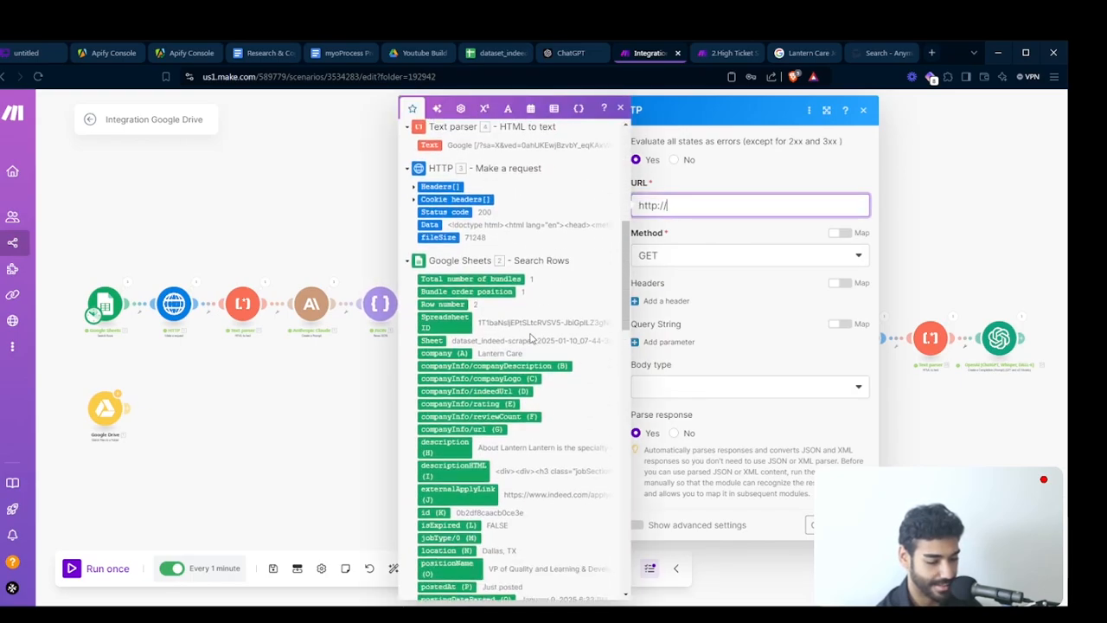
pyautogui.scroll(10, 548, 355)
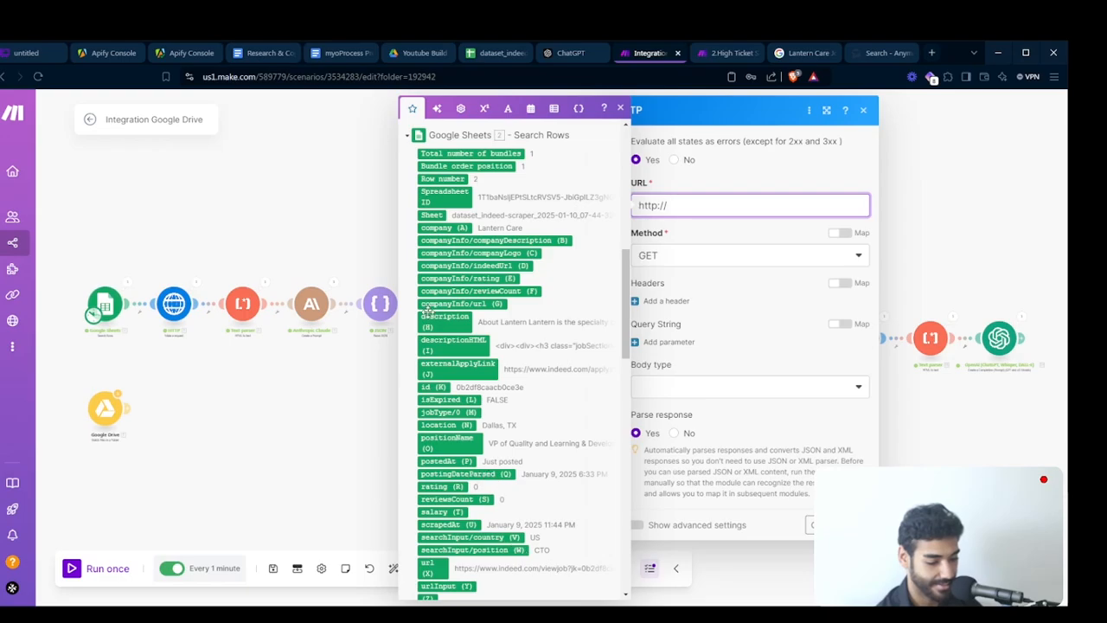
pyautogui.scroll(-1, 487, 423)
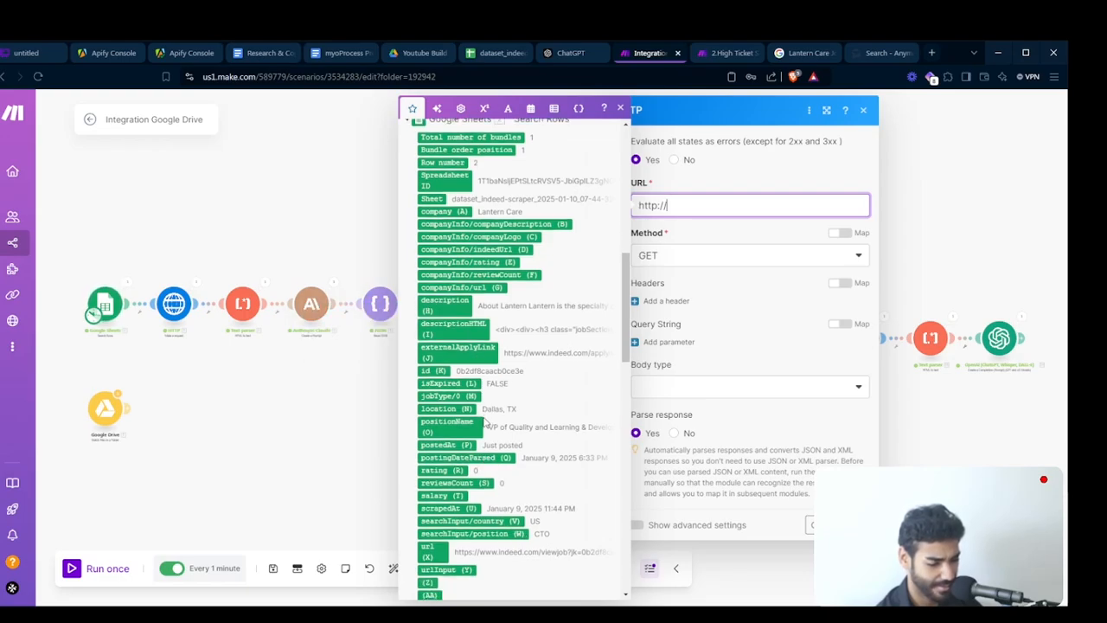
pyautogui.scroll(1, 486, 423)
pyautogui.scroll(2, 485, 423)
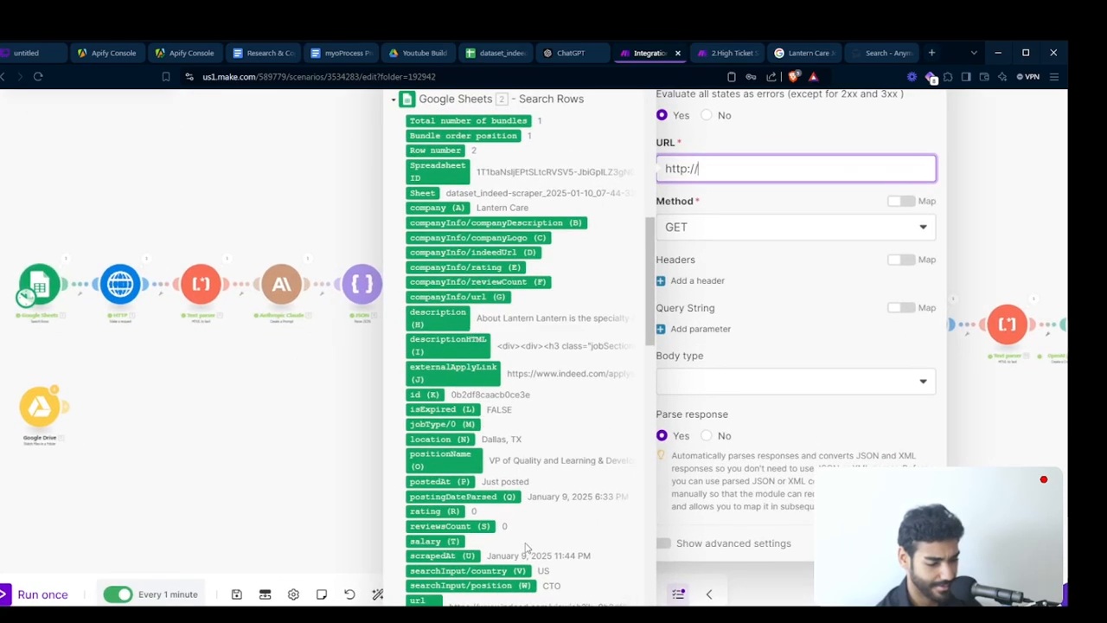
pyautogui.scroll(-3, 519, 309)
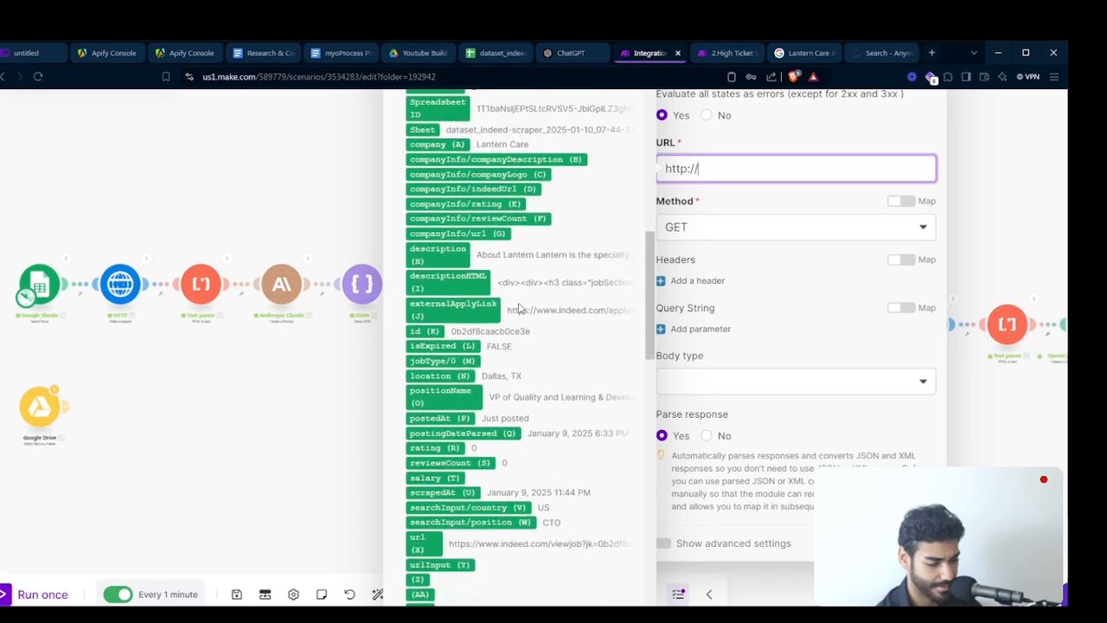
pyautogui.scroll(-2, 519, 309)
pyautogui.scroll(3, 519, 309)
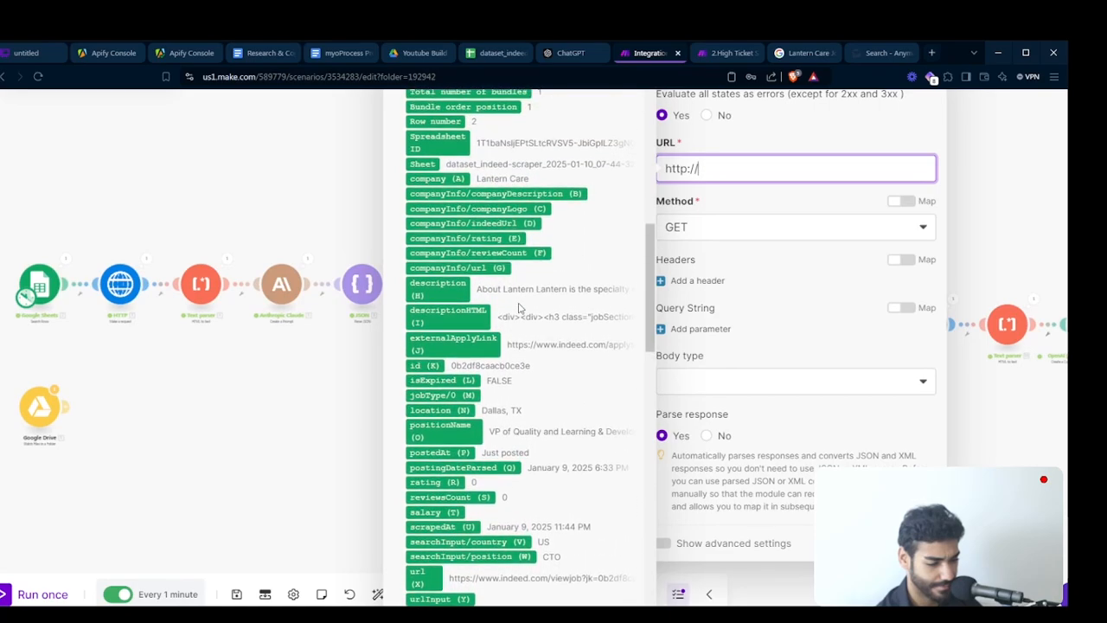
pyautogui.scroll(1, 519, 309)
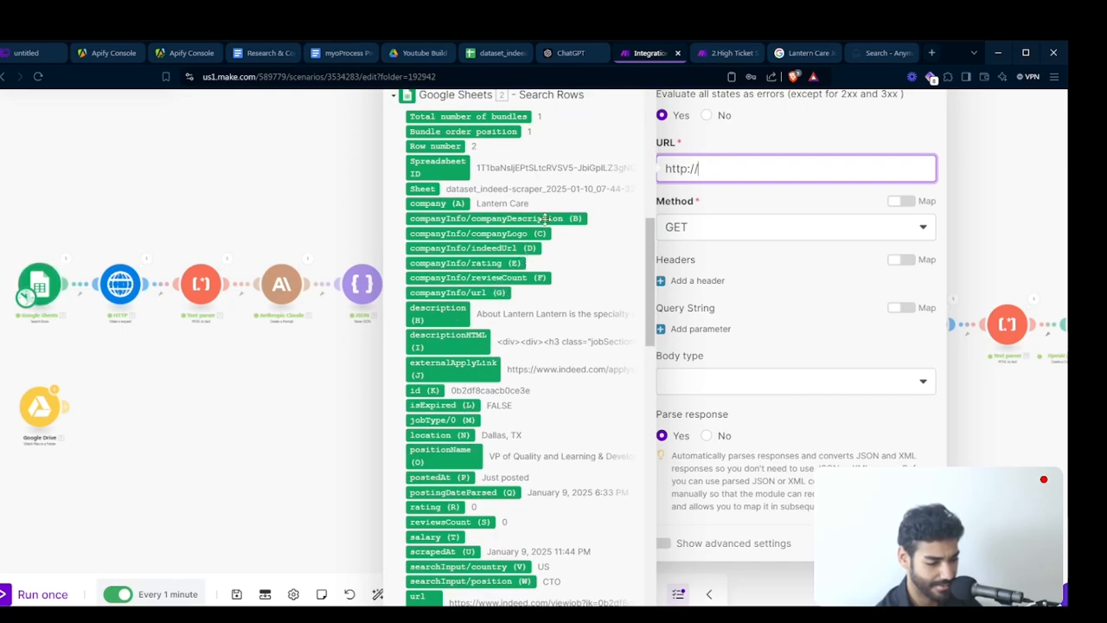
pyautogui.click(498, 53)
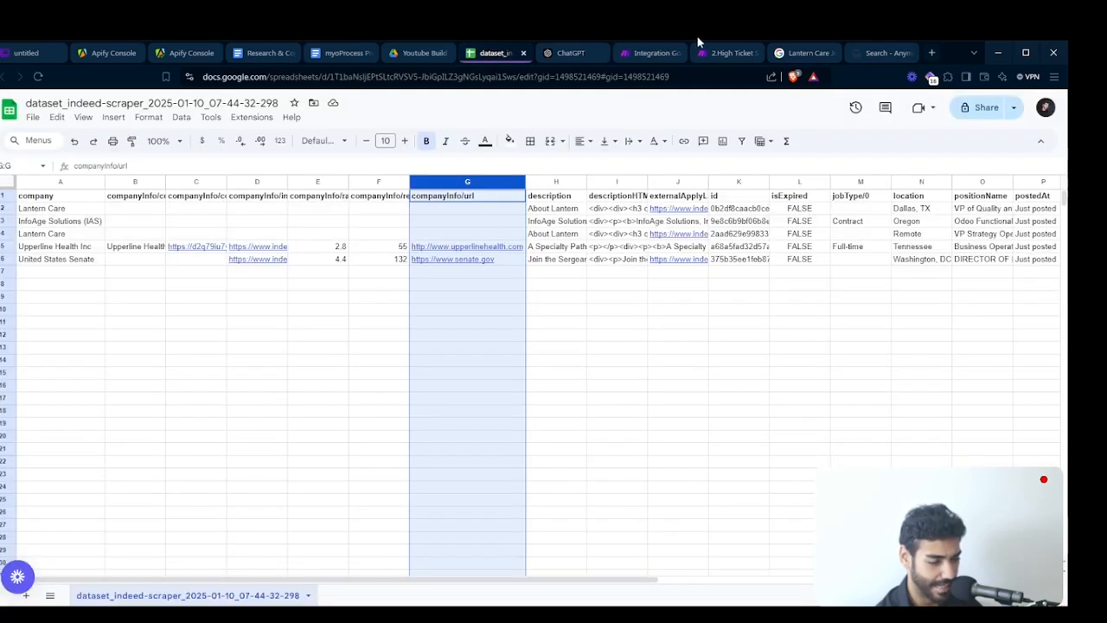
pyautogui.click(651, 53)
pyautogui.click(759, 171)
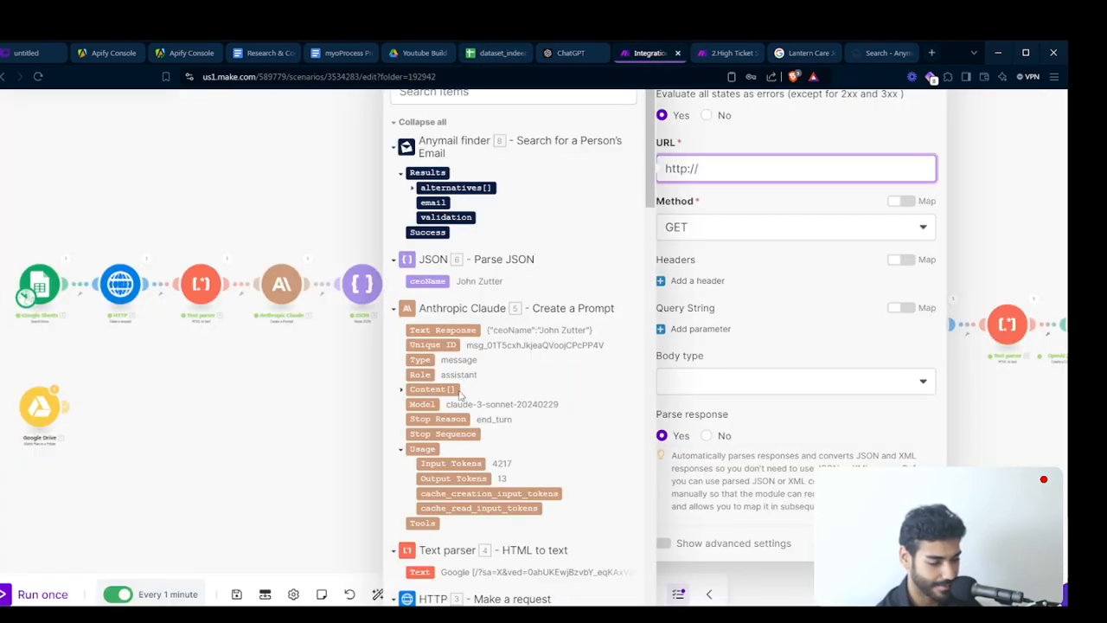
pyautogui.scroll(-15, 547, 375)
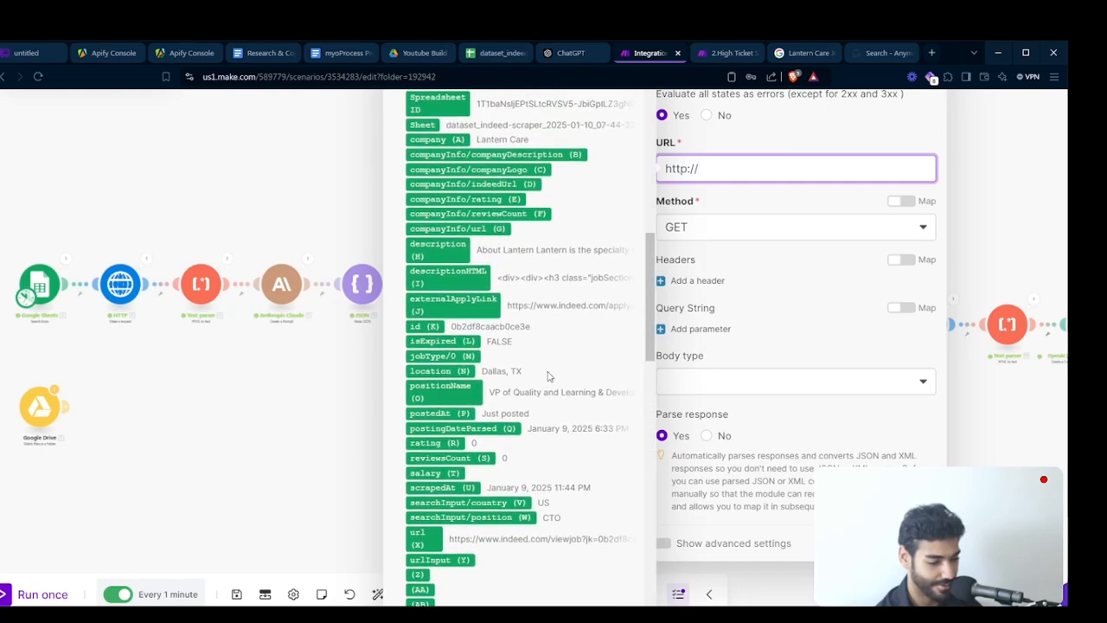
pyautogui.click(467, 228)
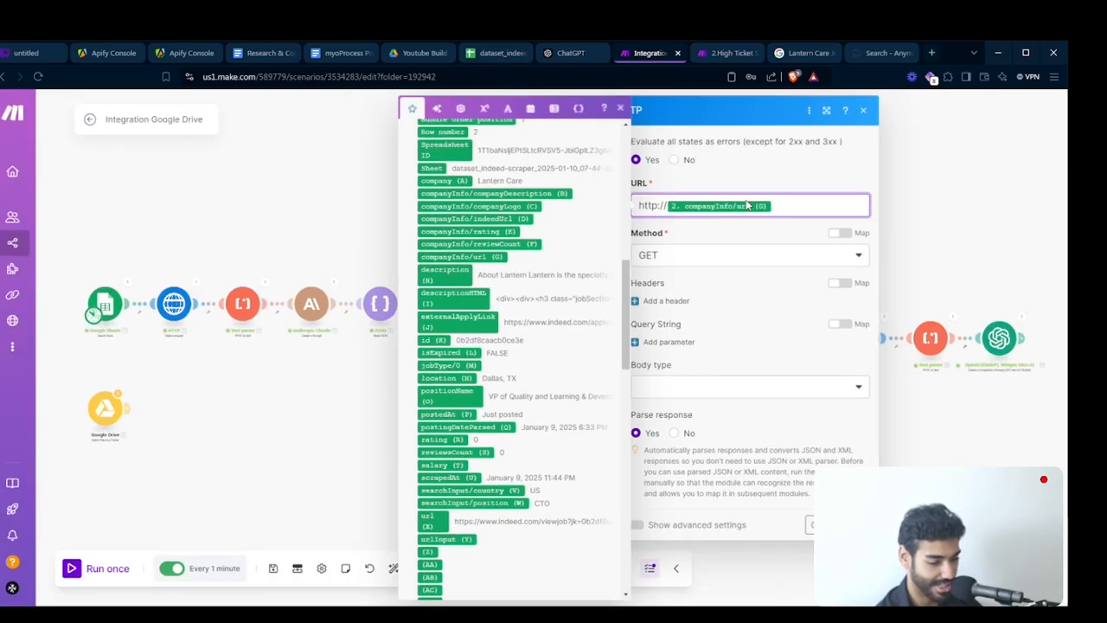
pyautogui.click(858, 525)
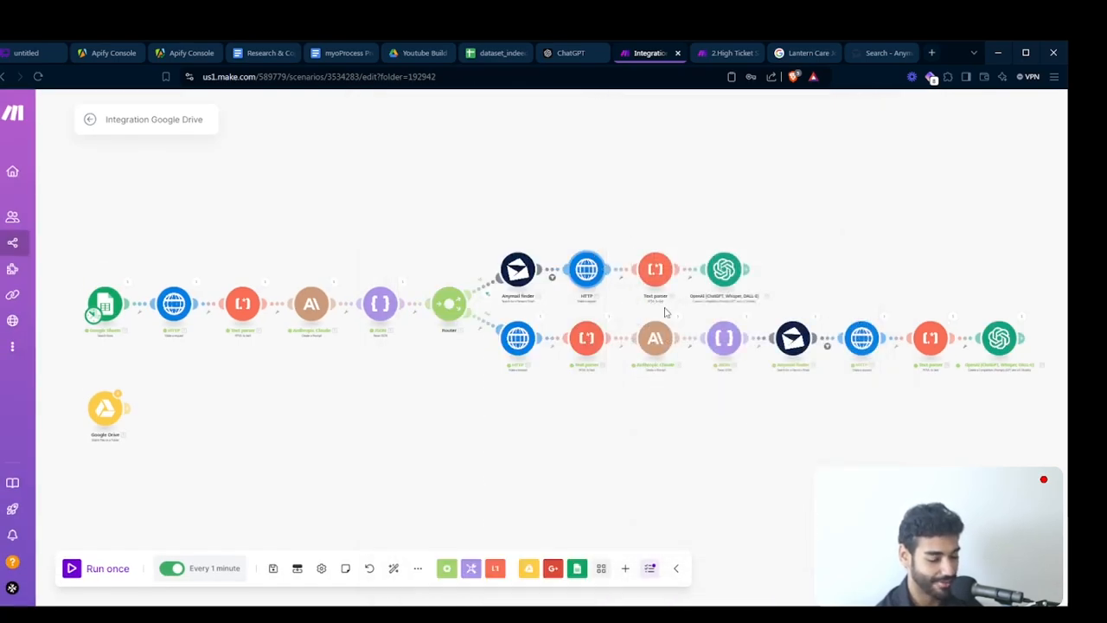
# - Review the pasted Text parser and OpenAI modules on the first route, confirm them, and save the scenario
pyautogui.click(652, 282)
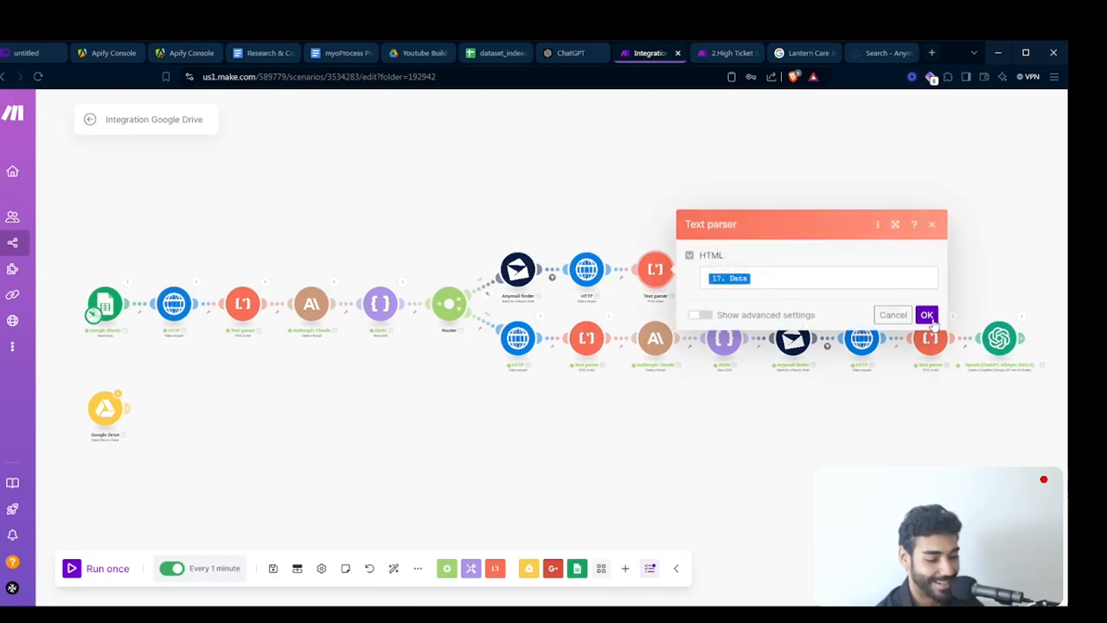
pyautogui.click(926, 314)
pyautogui.click(724, 269)
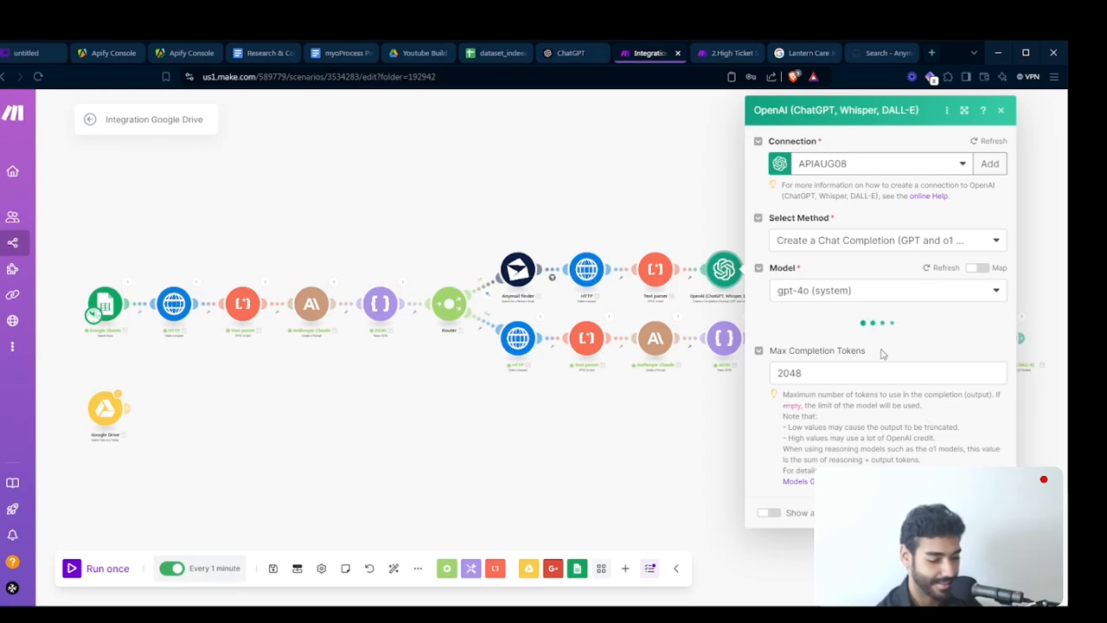
pyautogui.scroll(-5, 882, 353)
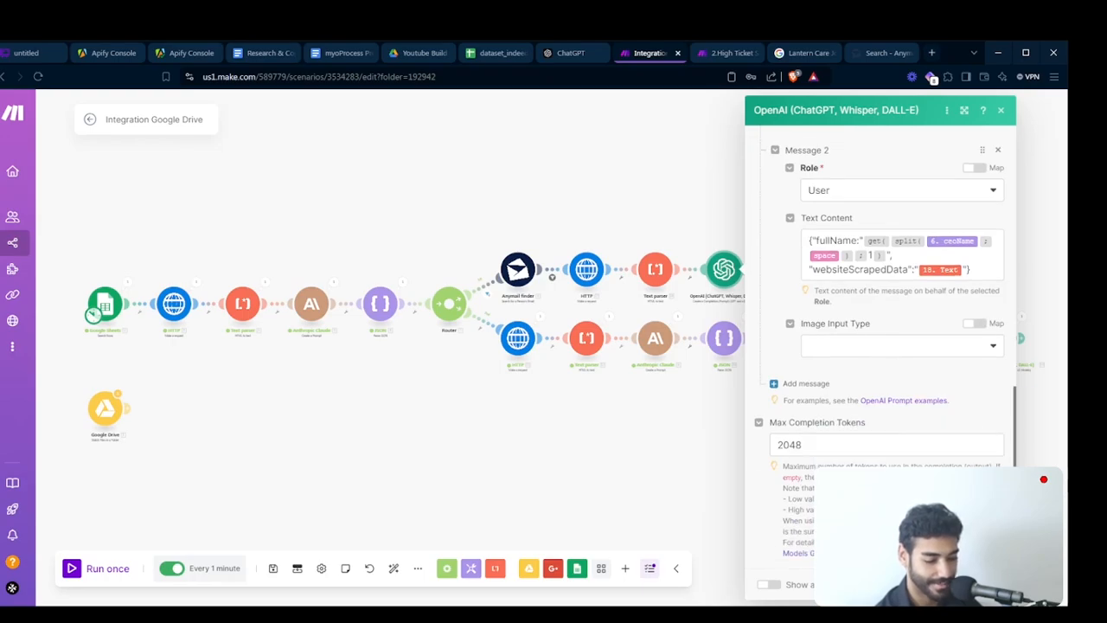
pyautogui.click(984, 585)
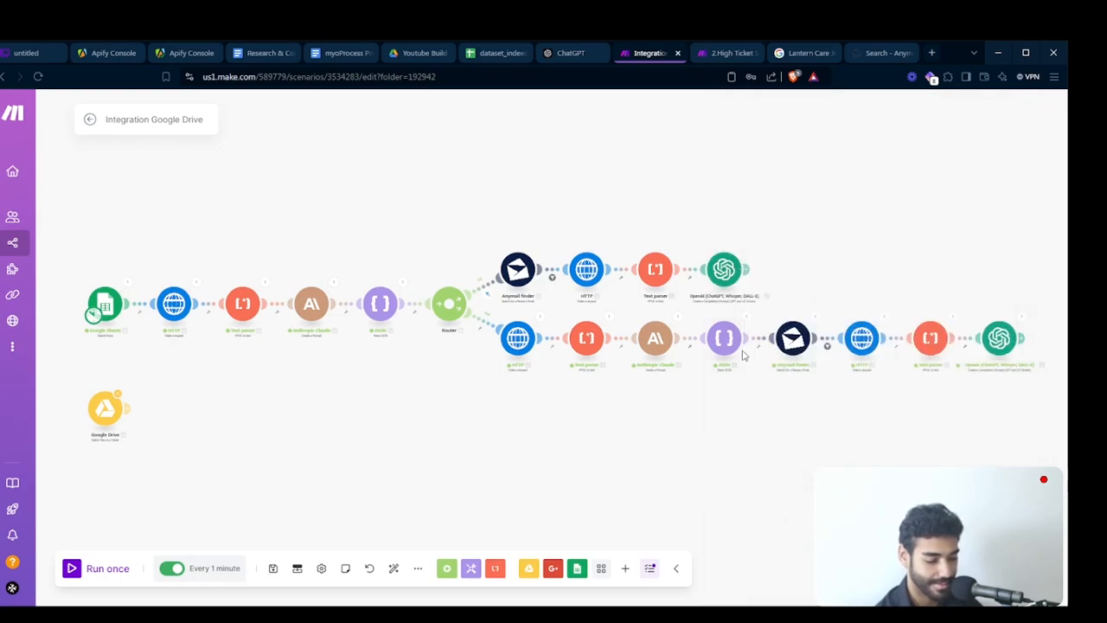
pyautogui.click(273, 568)
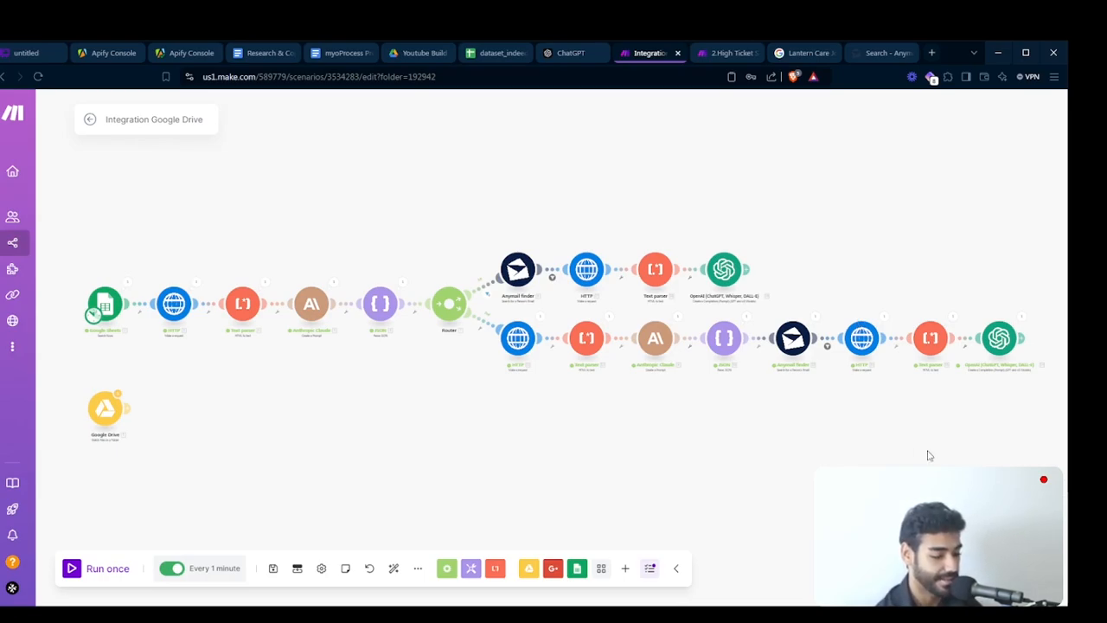
# - Add an Instantly "Add a Lead to a Campaign" module after the first route's OpenAI module
pyautogui.click(624, 571)
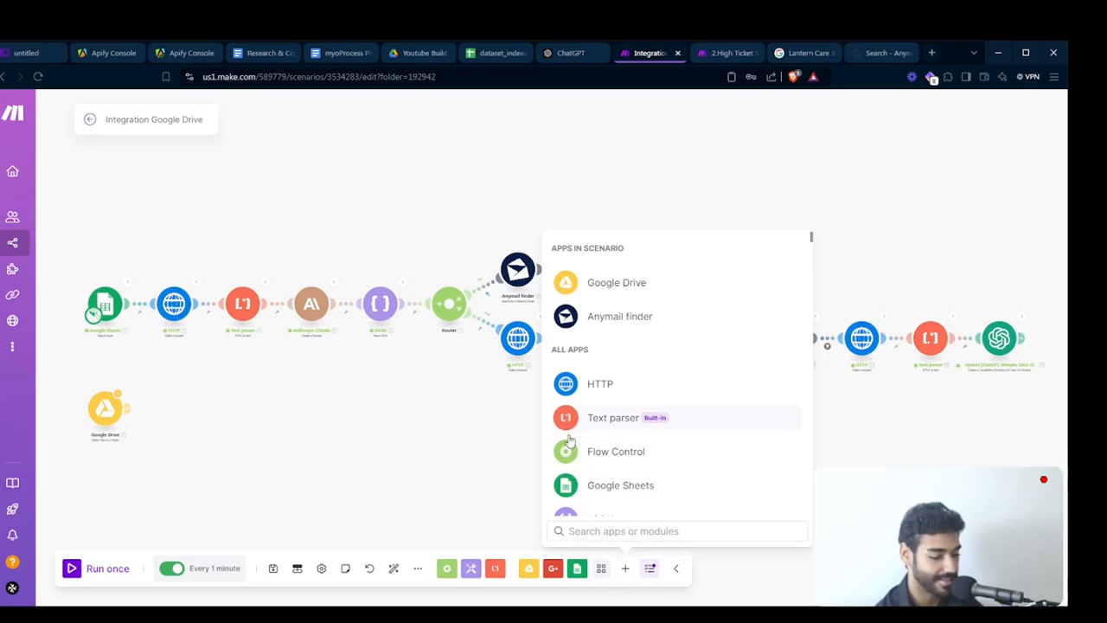
pyautogui.write('instantl')
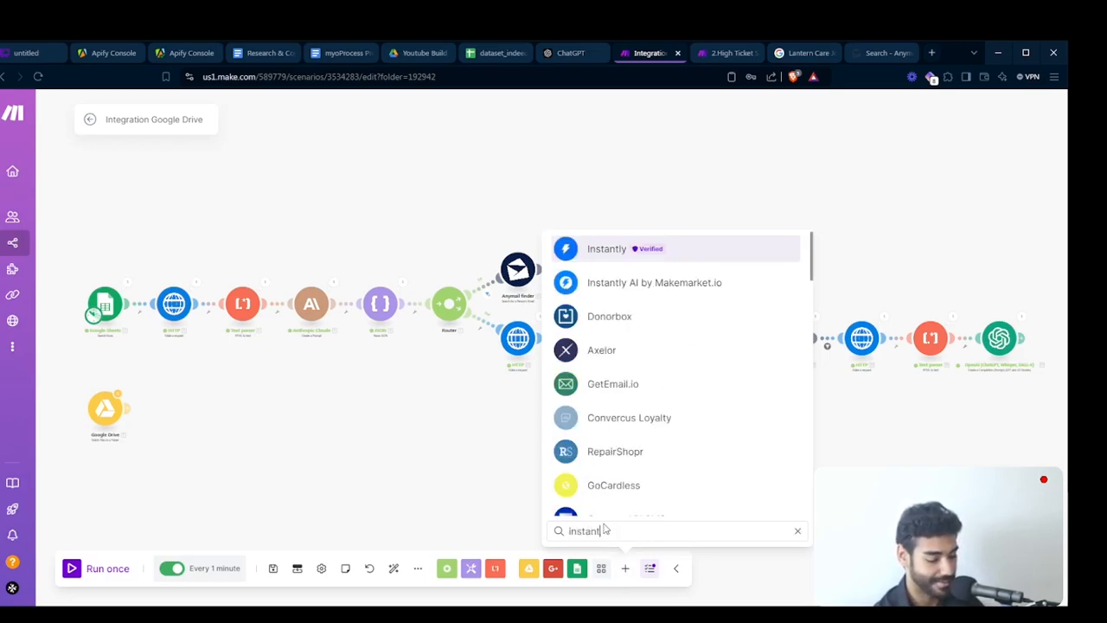
pyautogui.press('Return')
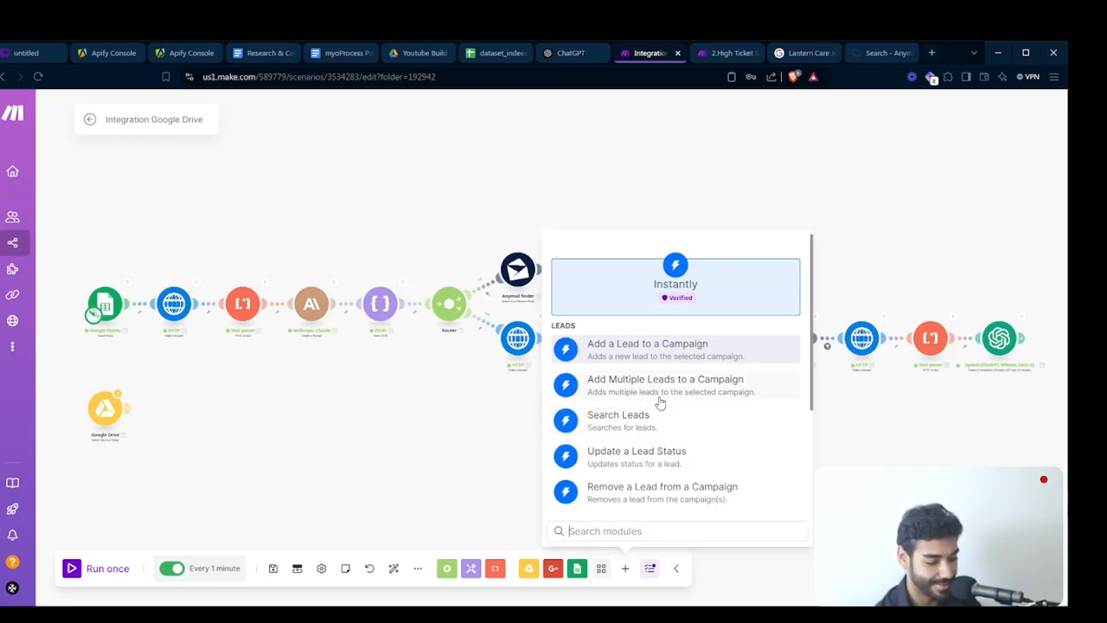
pyautogui.click(633, 359)
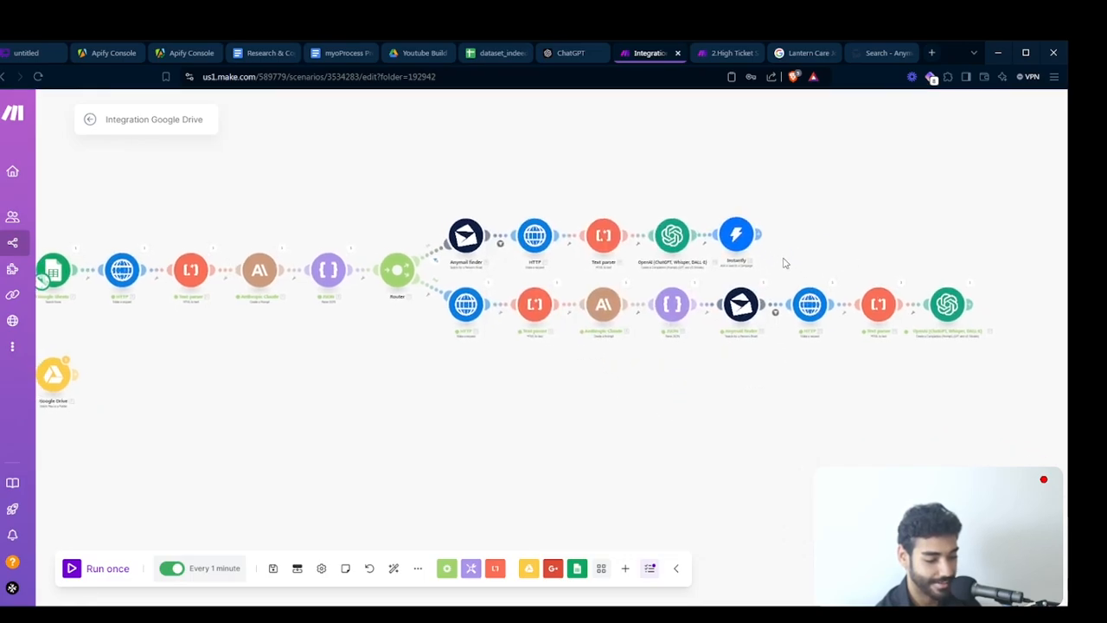
# - Duplicate the Instantly module, attach the copy after the second route's OpenAI module, and auto-align the scenario
pyautogui.hotkey('ctrl', 'c')
pyautogui.hotkey('ctrl', 'v')
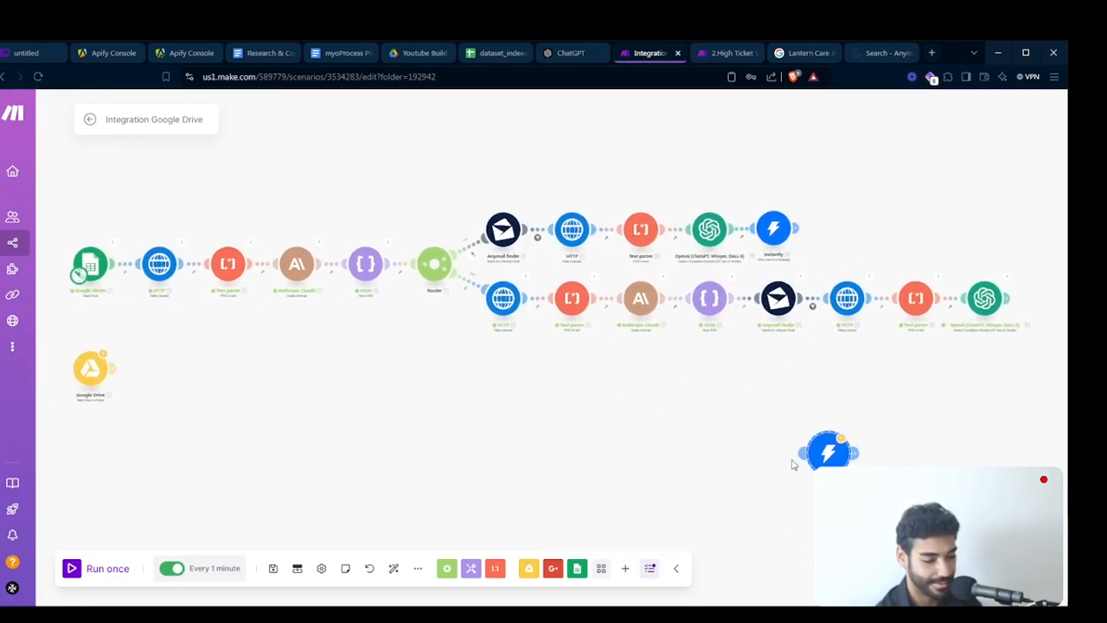
pyautogui.moveTo(831, 439); pyautogui.dragTo(1095, 300)
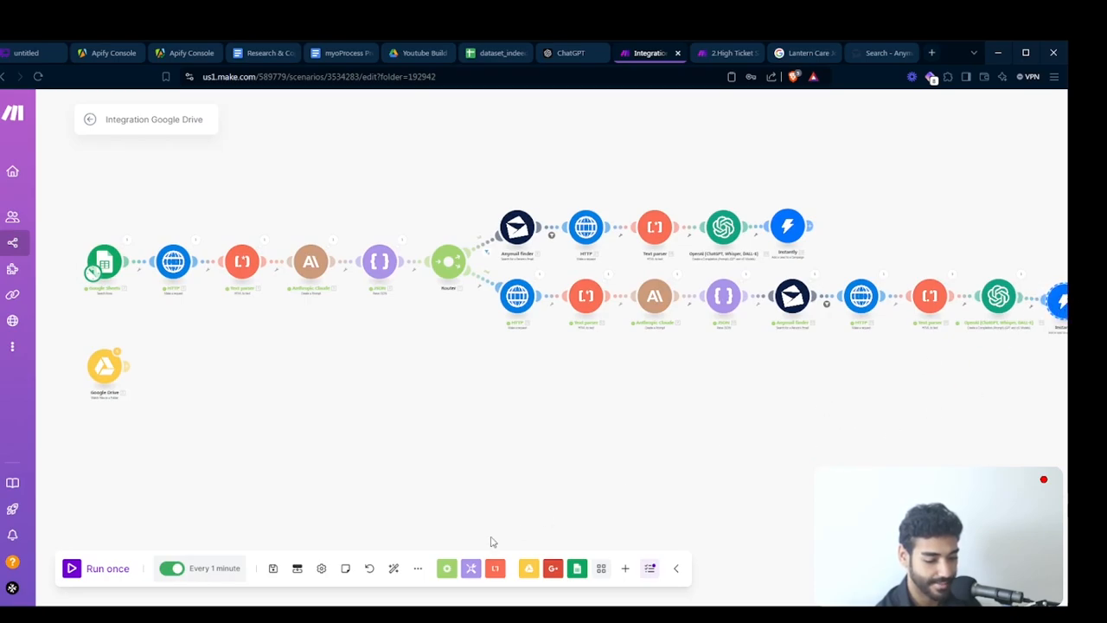
pyautogui.click(393, 569)
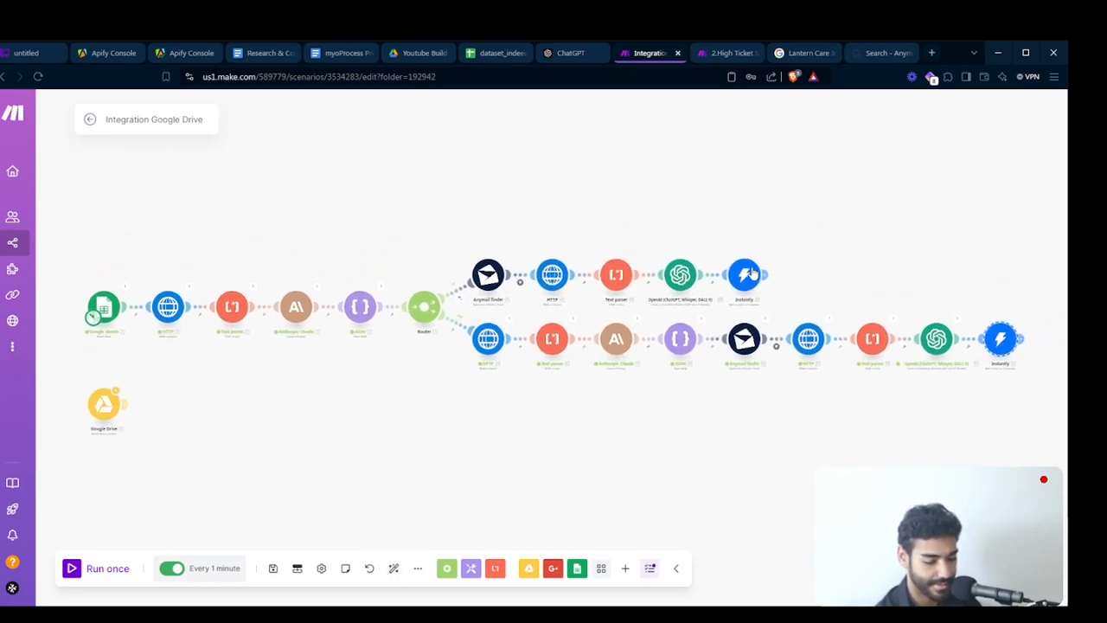
# - In a new browser tab, open Instantly, log in, and create a new campaign named CTO Campaign
pyautogui.hotkey('ctrl', 't')
pyautogui.write('Instantly.ai')
pyautogui.press('Return')
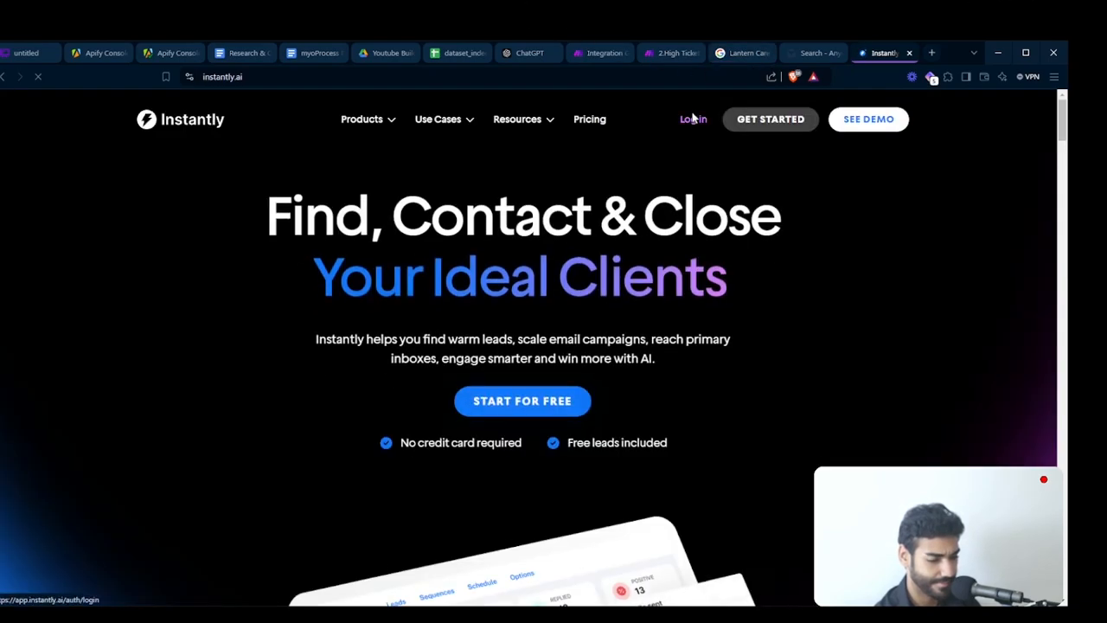
pyautogui.click(693, 118)
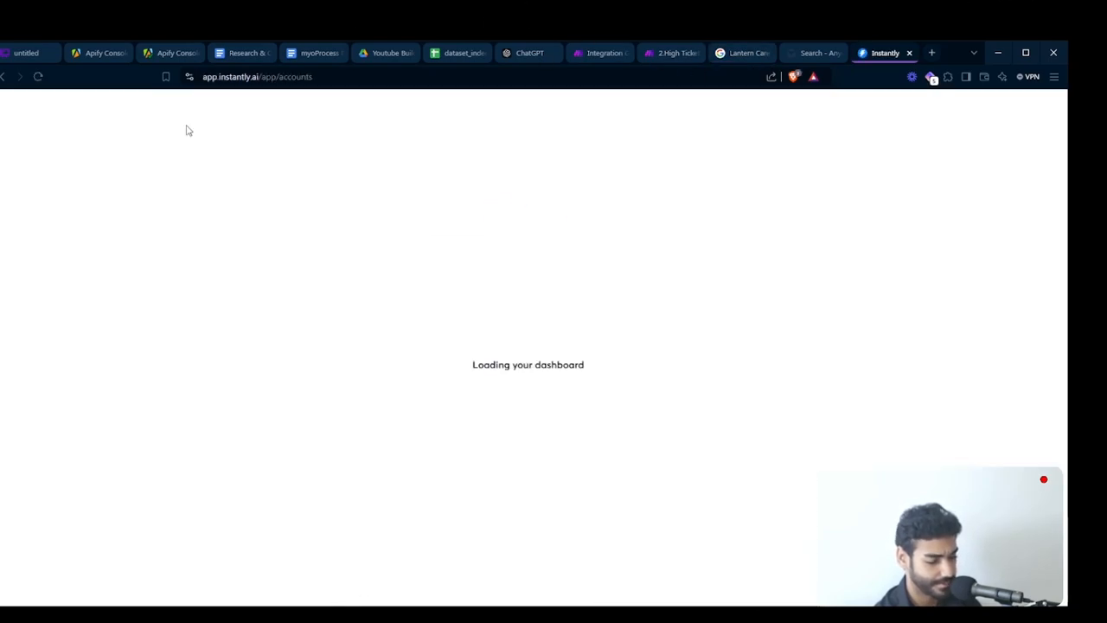
pyautogui.click(14, 234)
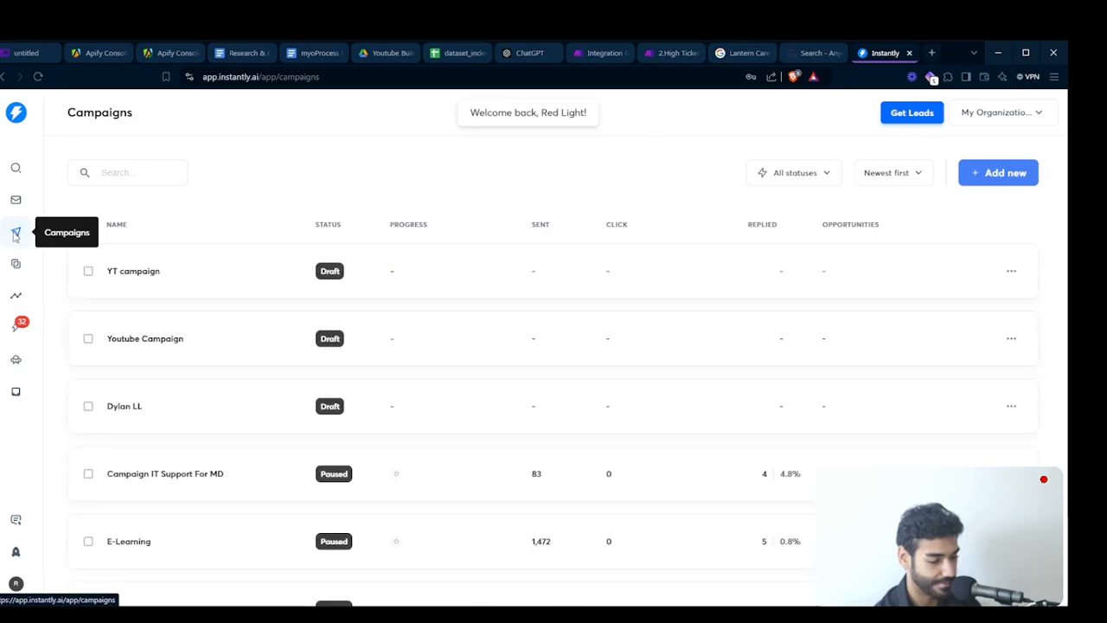
pyautogui.click(999, 173)
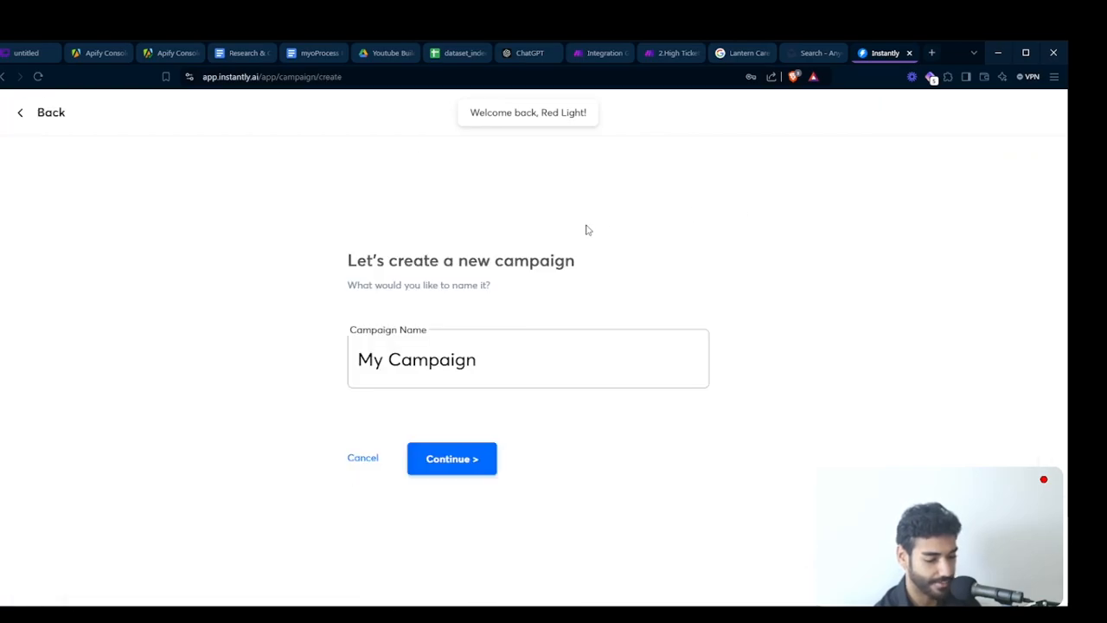
pyautogui.tripleClick(425, 354)
pyautogui.write('CTO Campaign')
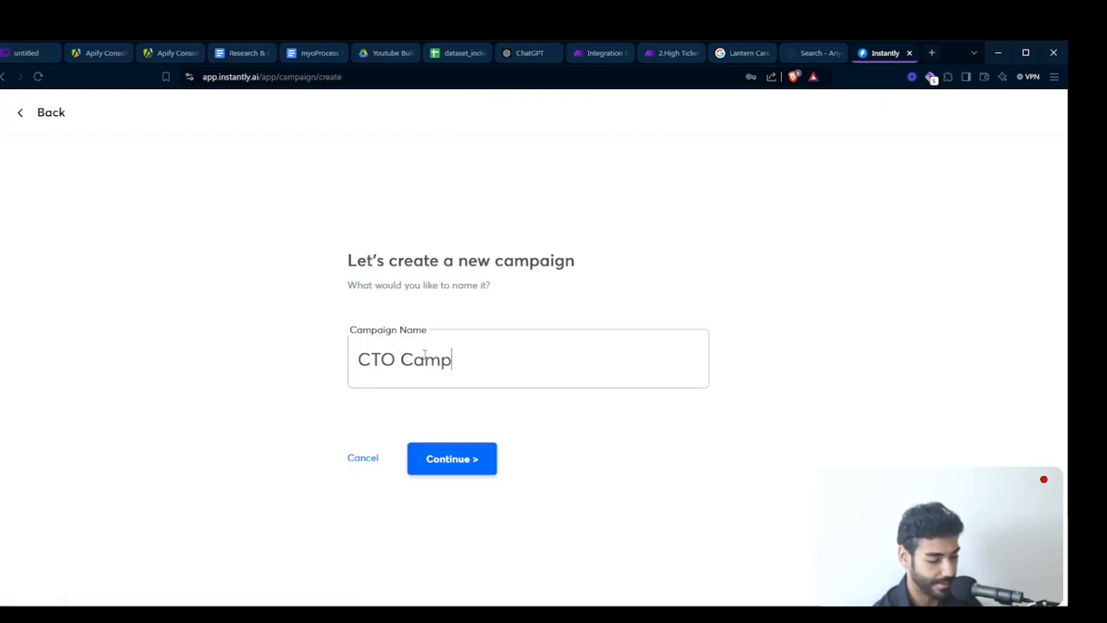
pyautogui.click(436, 458)
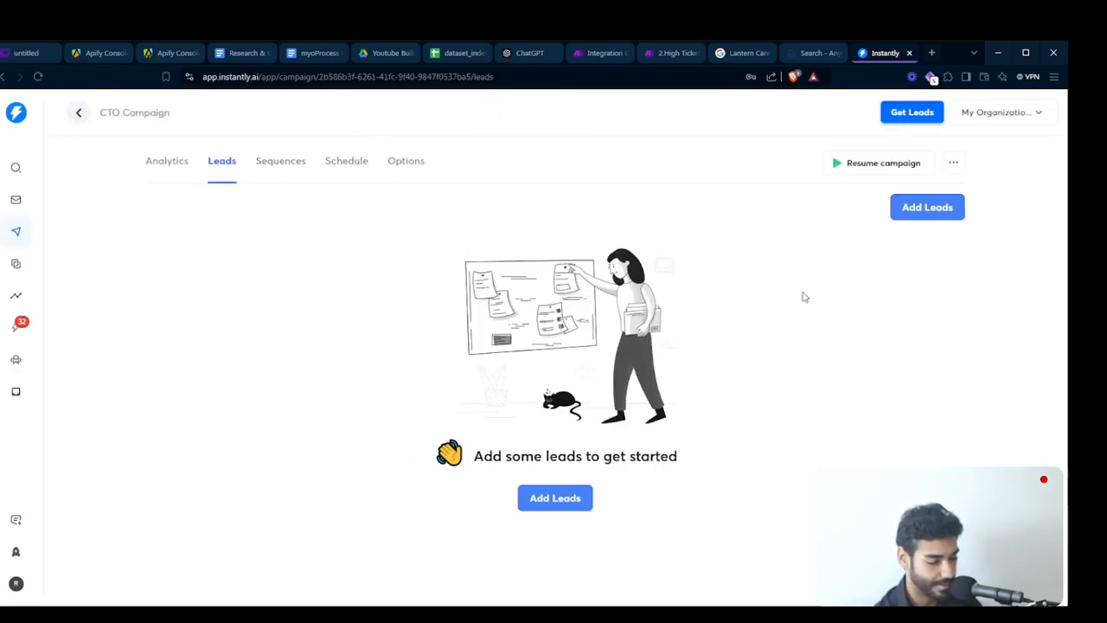
# - Browse the new campaign's Analytics and Sequences tabs
pyautogui.click(959, 171)
pyautogui.click(162, 159)
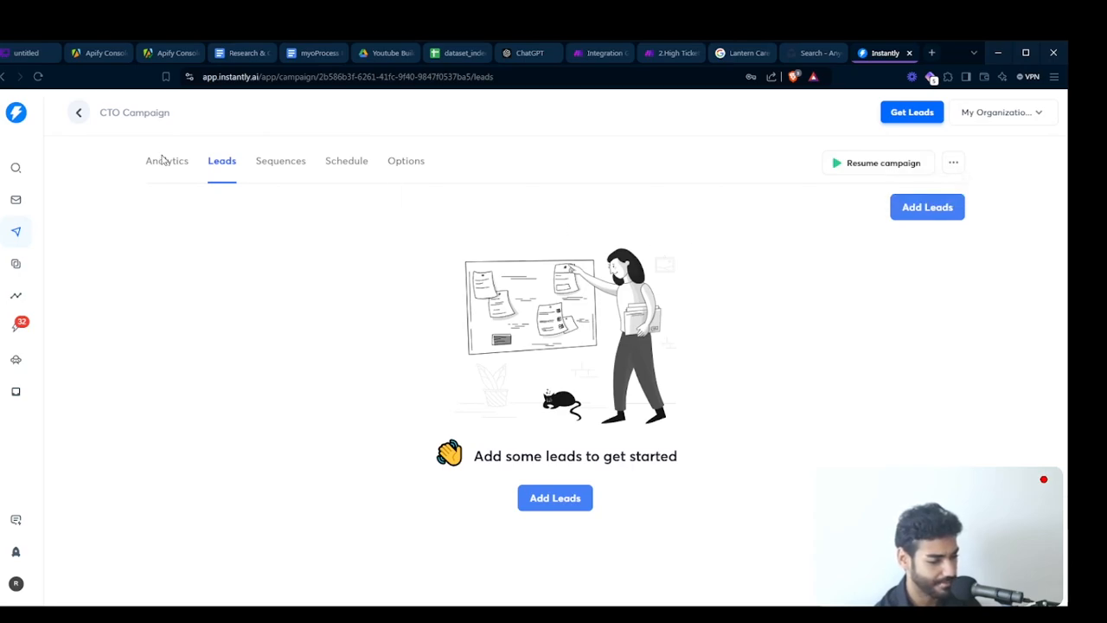
pyautogui.click(164, 160)
pyautogui.click(277, 161)
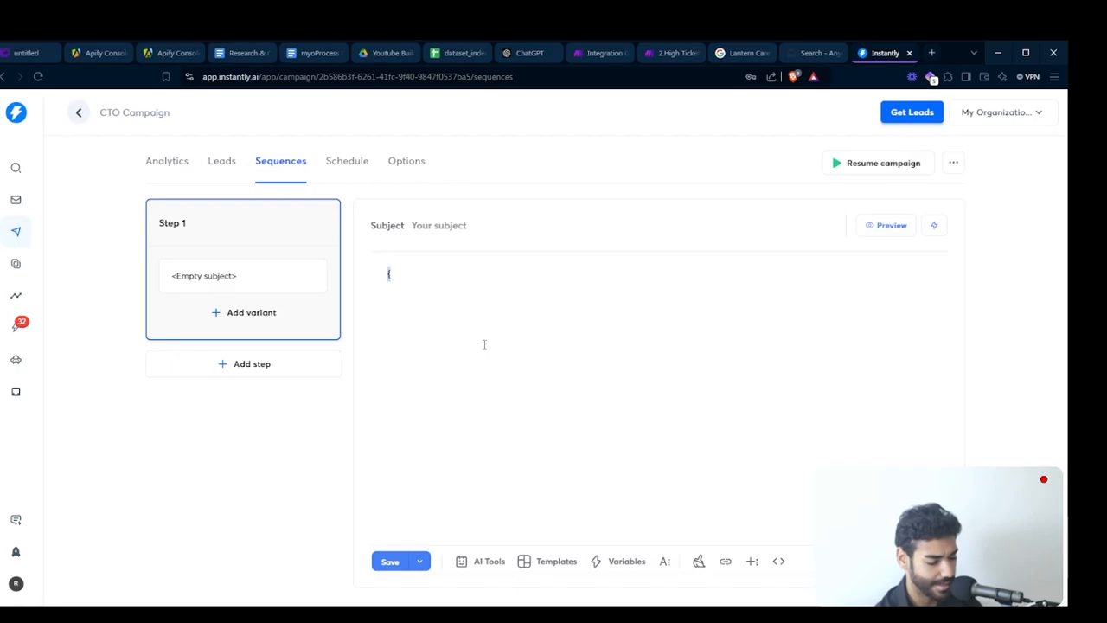
pyautogui.click(167, 160)
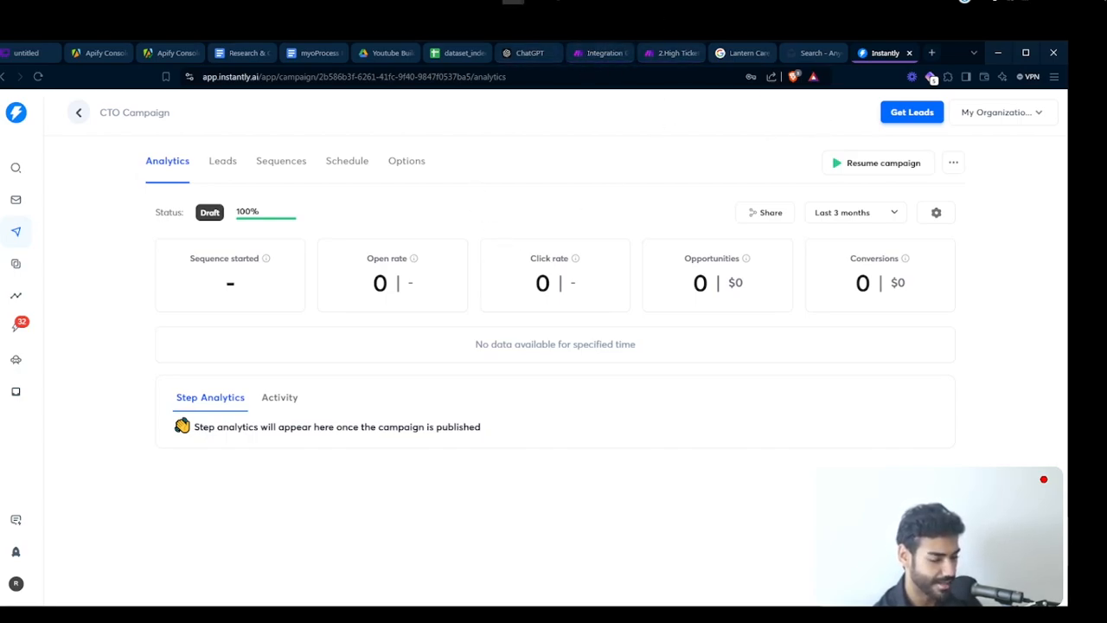
# - Return to the Make scenario and open the first route's Instantly module
pyautogui.click(603, 53)
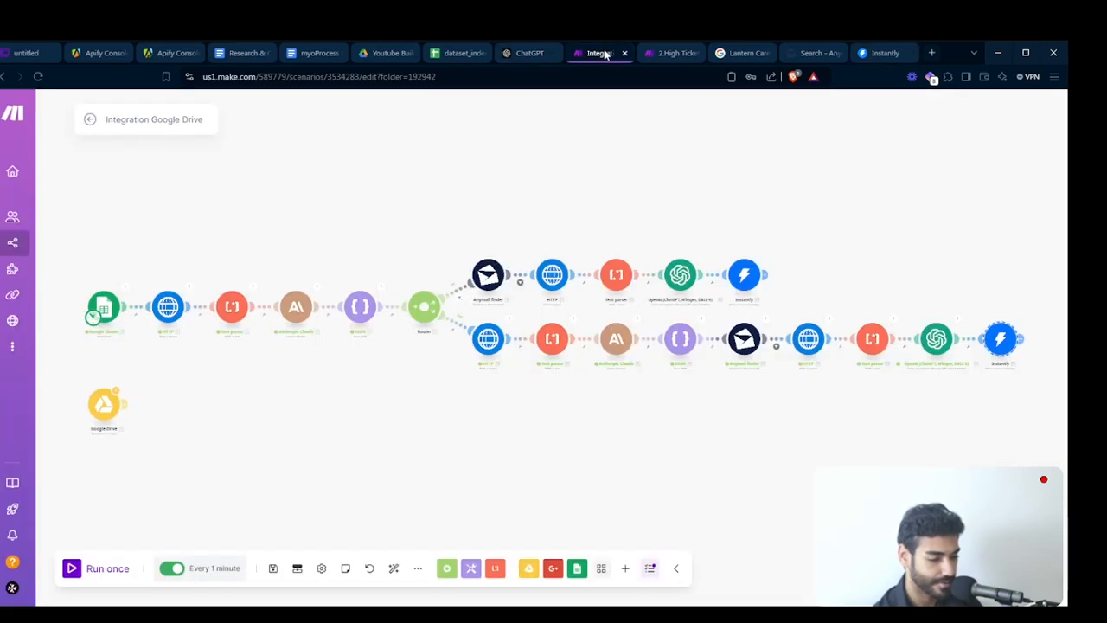
pyautogui.click(742, 285)
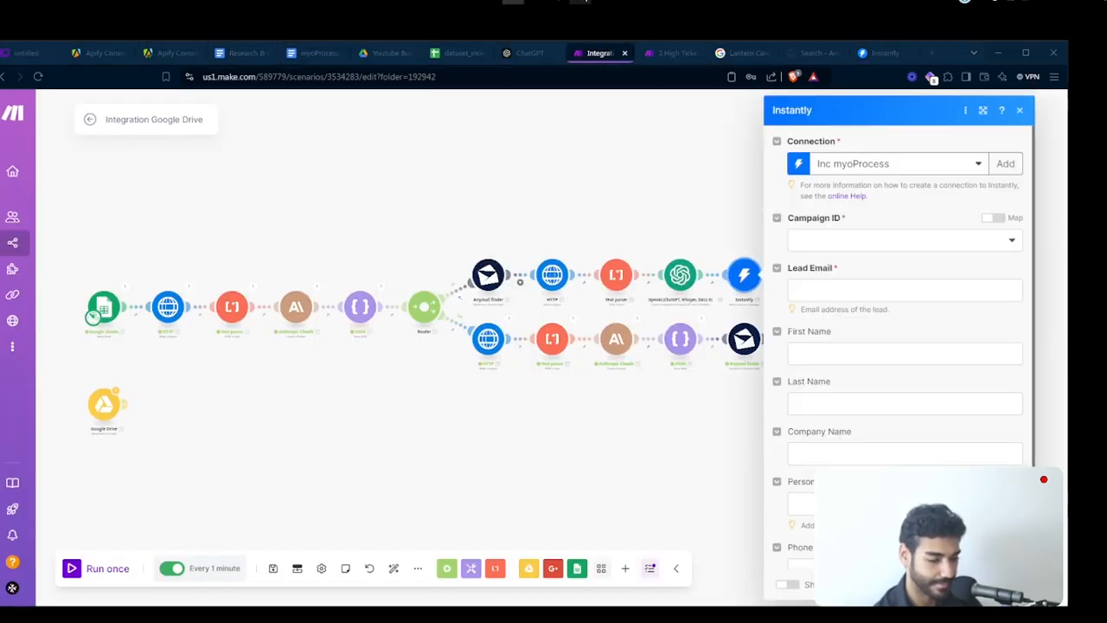
# - In the Instantly module, select the CTO Campaign and map Lead Email to the Anymail finder result email
pyautogui.click(827, 244)
pyautogui.click(843, 264)
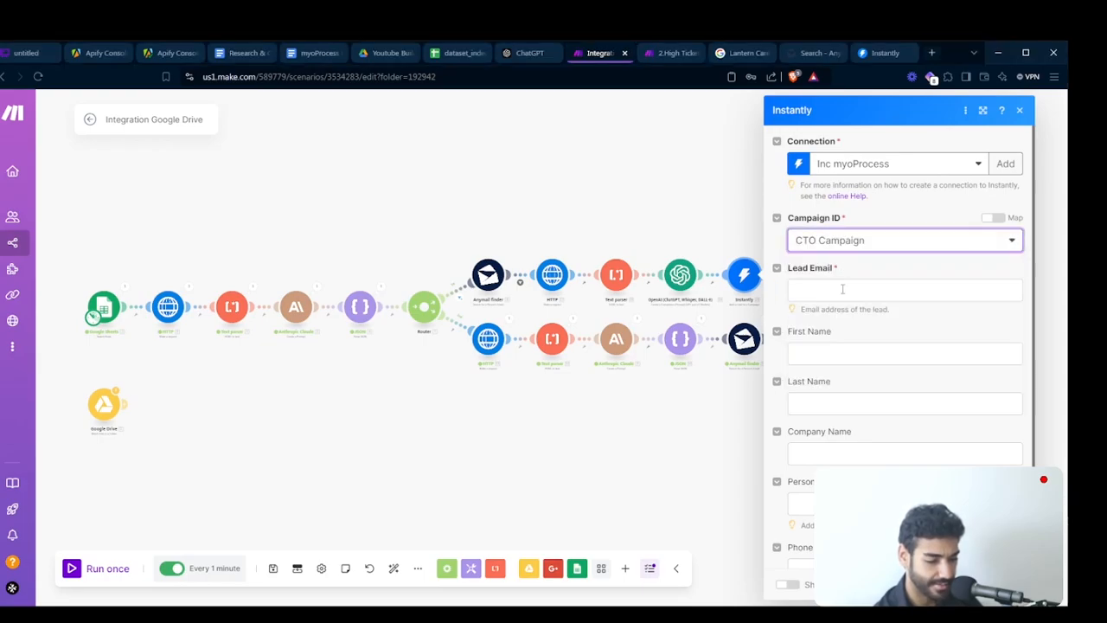
pyautogui.click(841, 291)
pyautogui.scroll(-3, 644, 441)
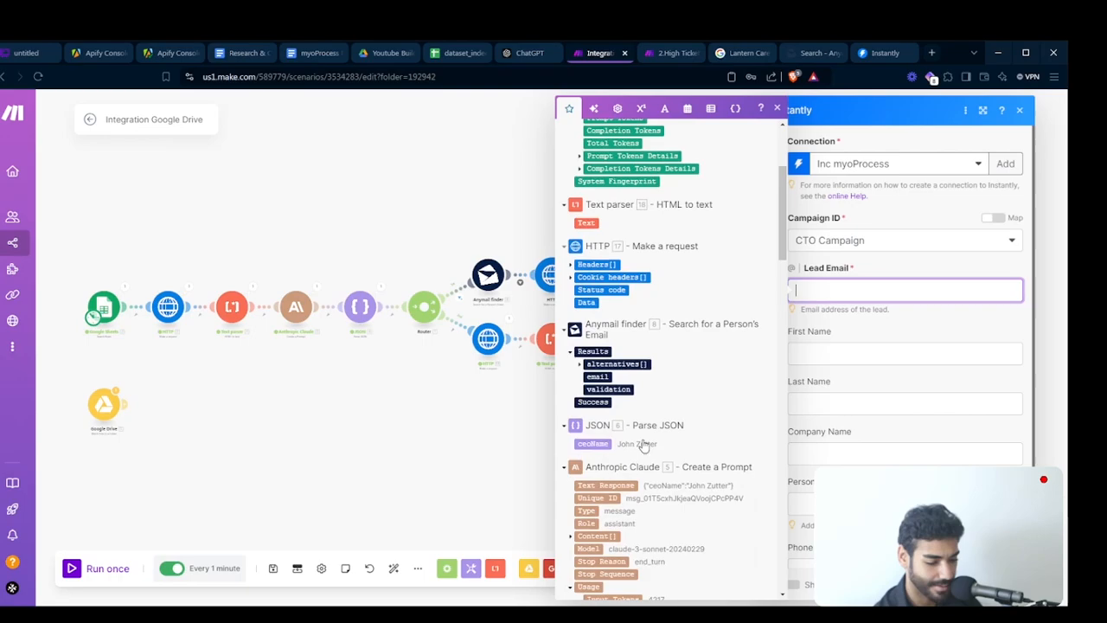
pyautogui.click(599, 373)
pyautogui.click(820, 357)
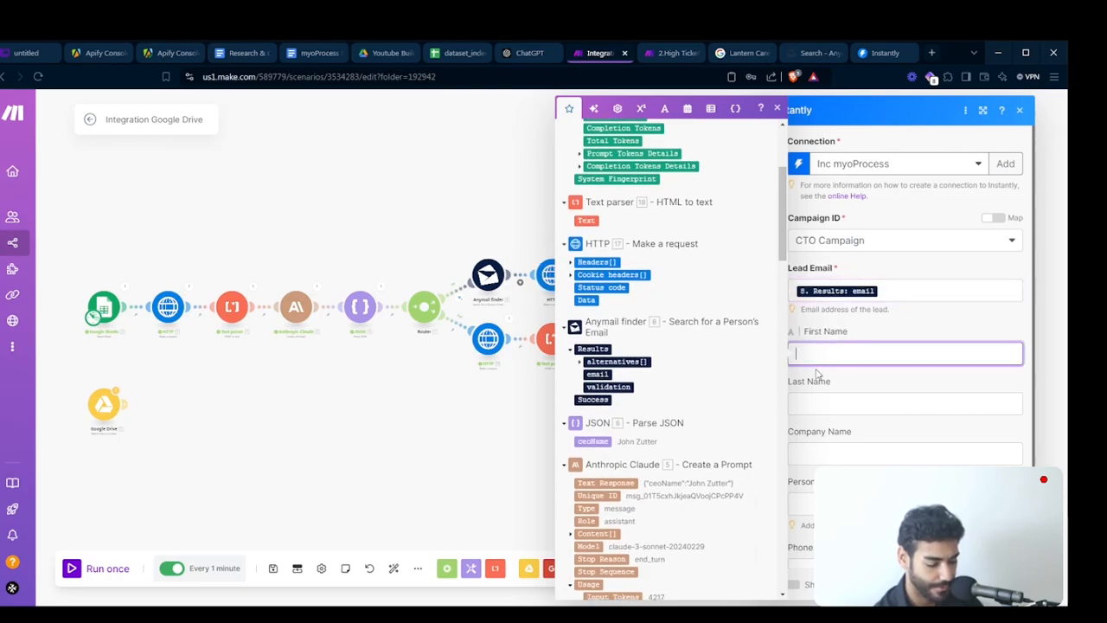
# - Set First Name to get(split(ceoName; space); 1) using the parsed JSON CEO name, and copy the expression
pyautogui.scroll(-2, 657, 394)
pyautogui.click(594, 361)
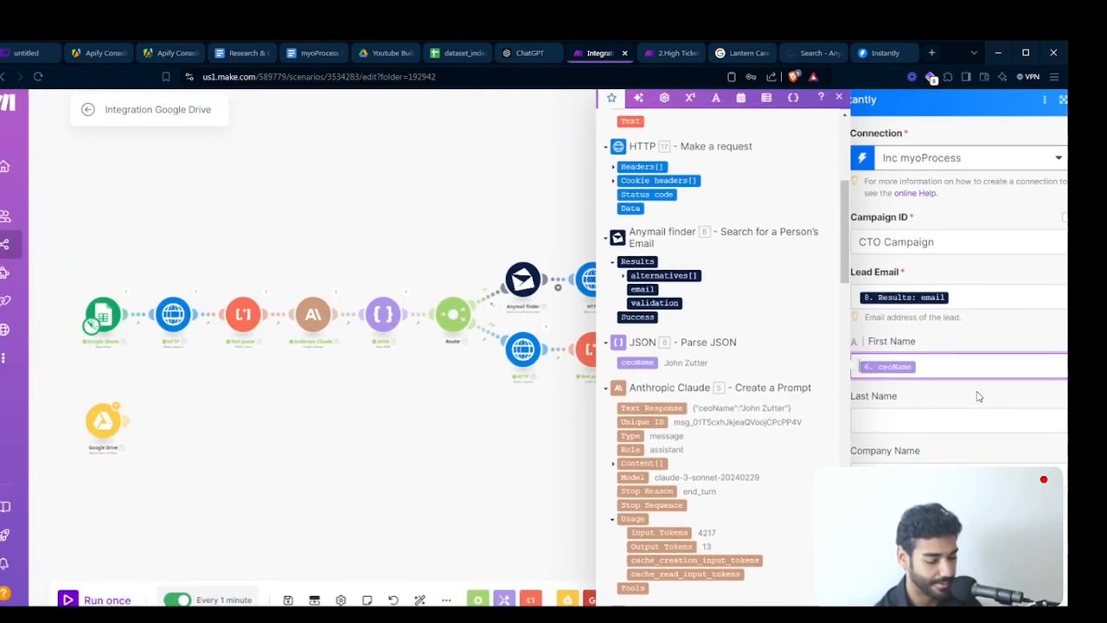
pyautogui.write('s^lit(')
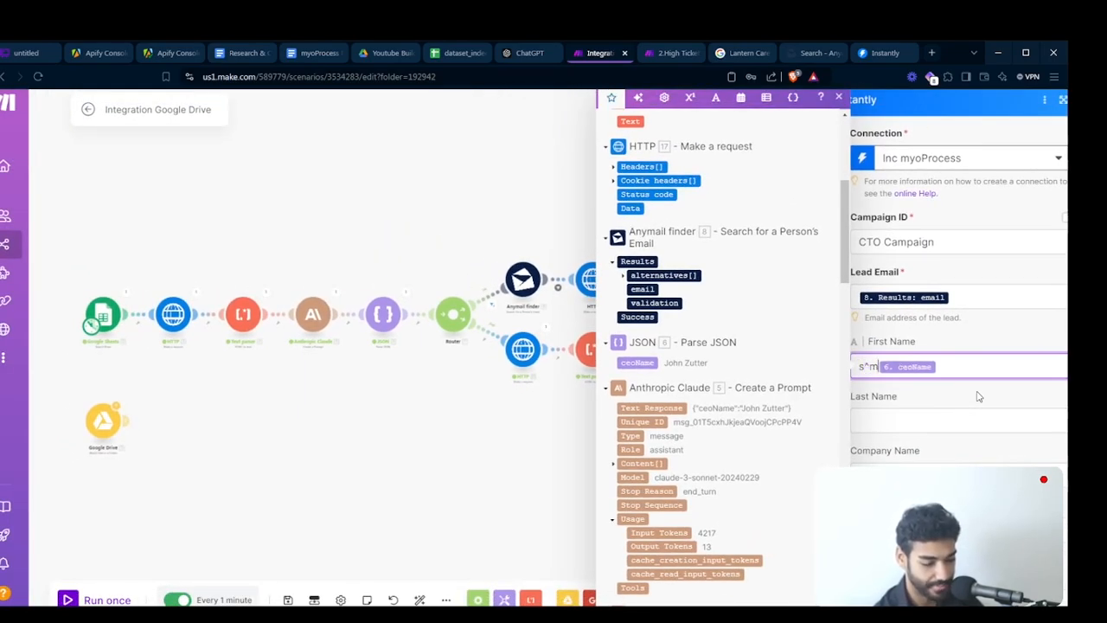
pyautogui.press('BackSpace')
pyautogui.press('BackSpace')
pyautogui.press('BackSpace')
pyautogui.press('BackSpace')
pyautogui.press('BackSpace')
pyautogui.write('plit')
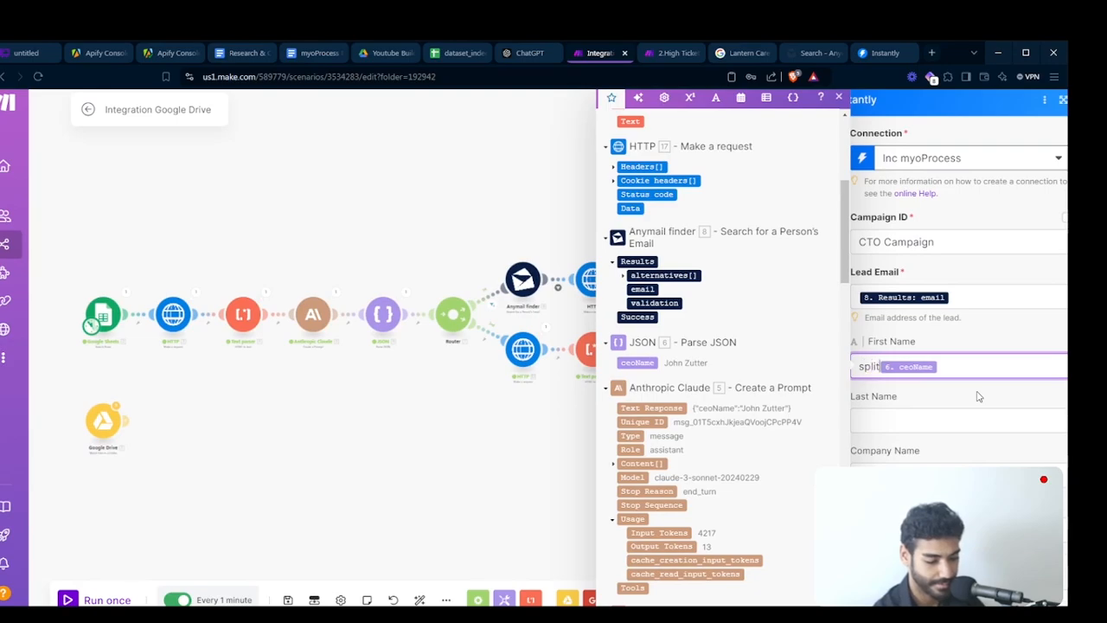
pyautogui.write('(')
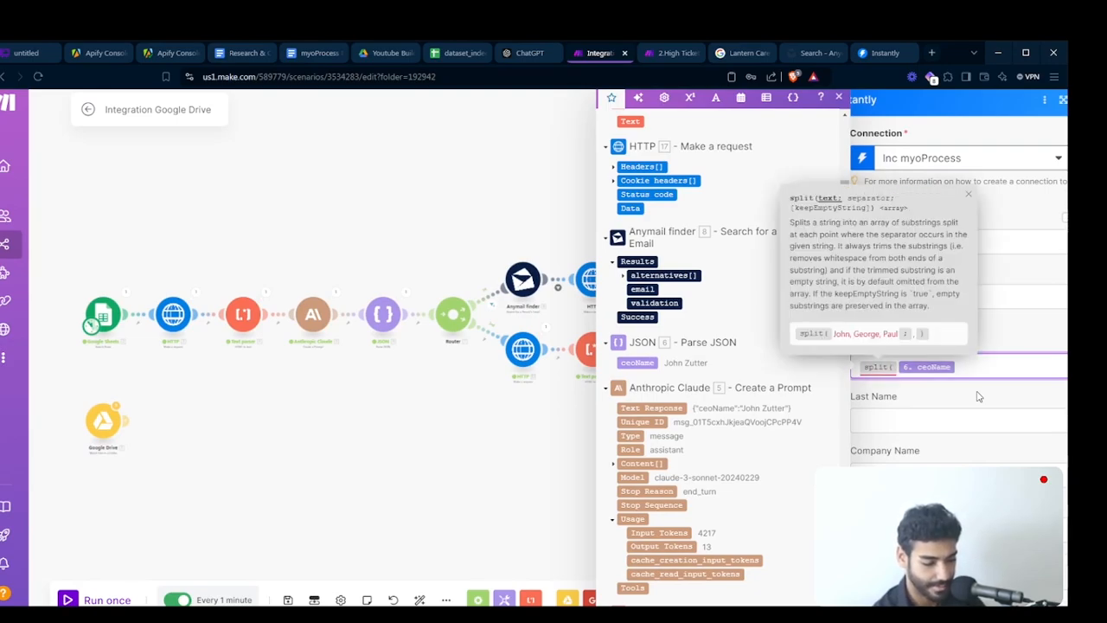
pyautogui.write(';')
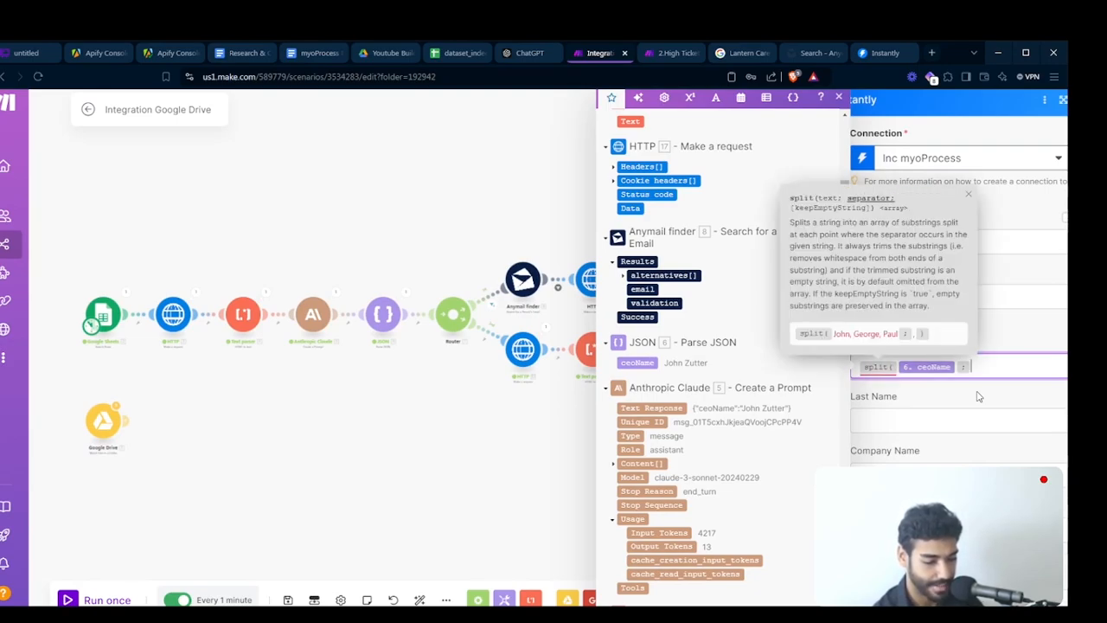
pyautogui.press('super+shift+s')
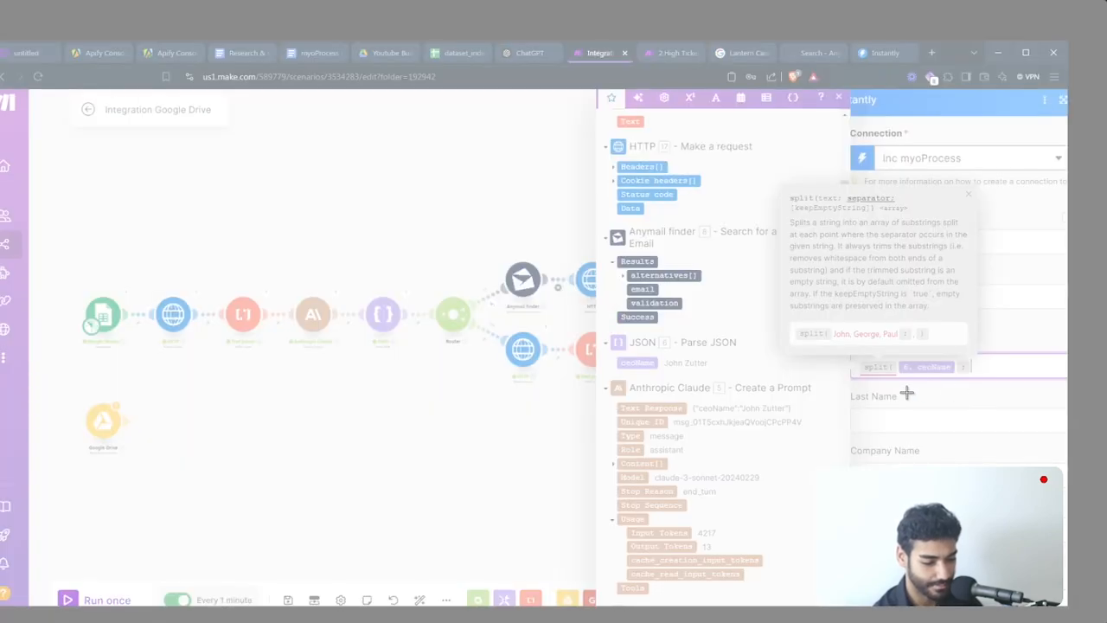
pyautogui.press('Escape')
pyautogui.write('{{')
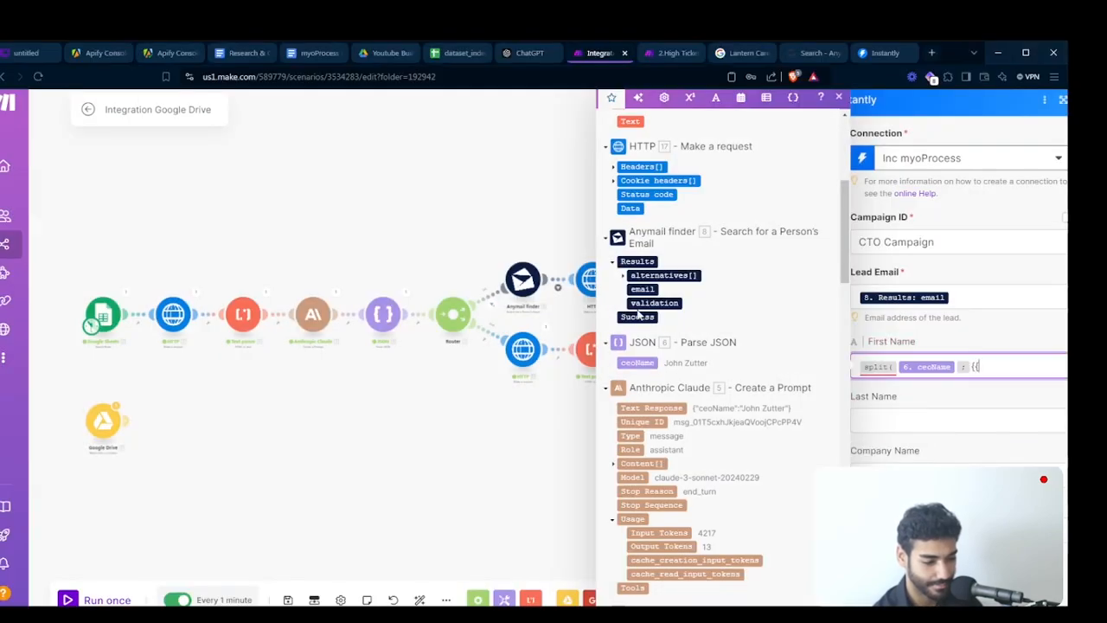
pyautogui.click(966, 371)
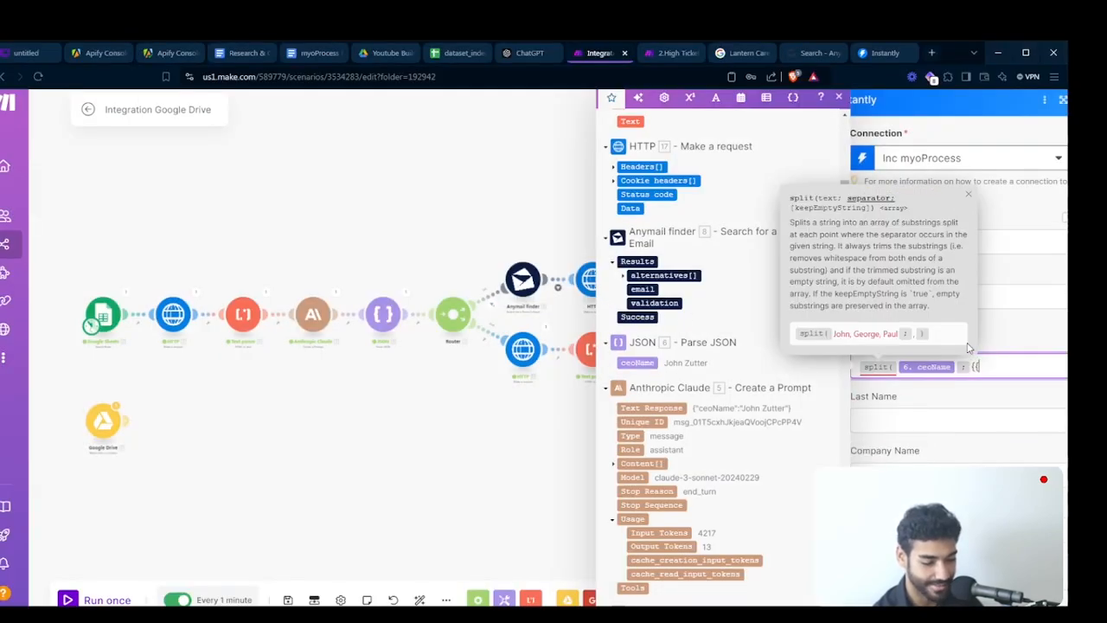
pyautogui.write('space}}')
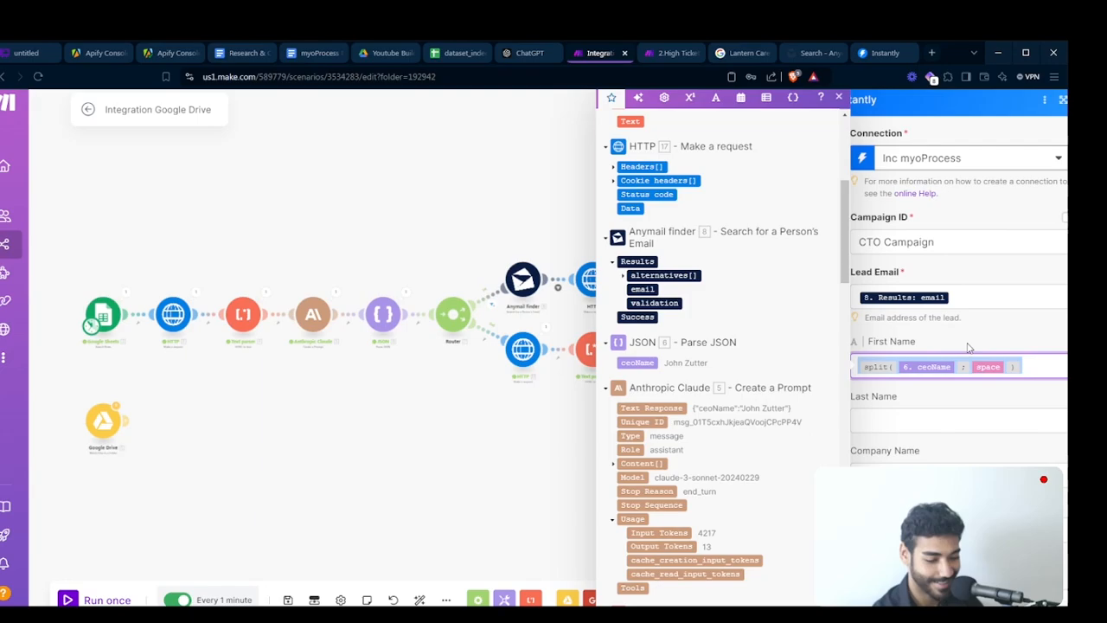
pyautogui.write('get(')
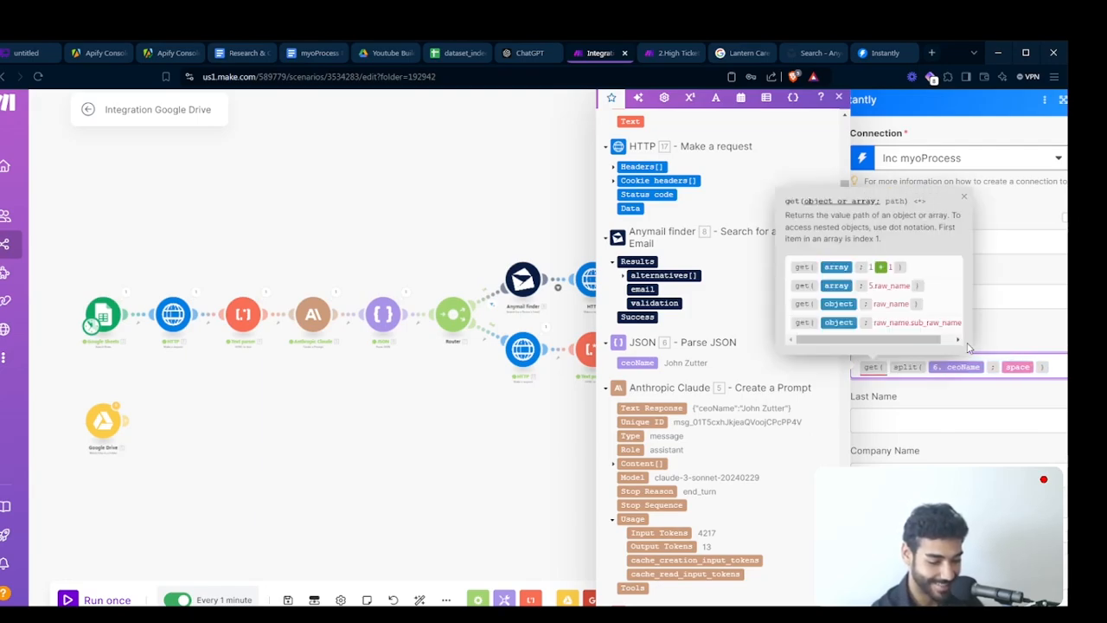
pyautogui.press('End')
pyautogui.write(';1)')
pyautogui.hotkey('ctrl', 'a')
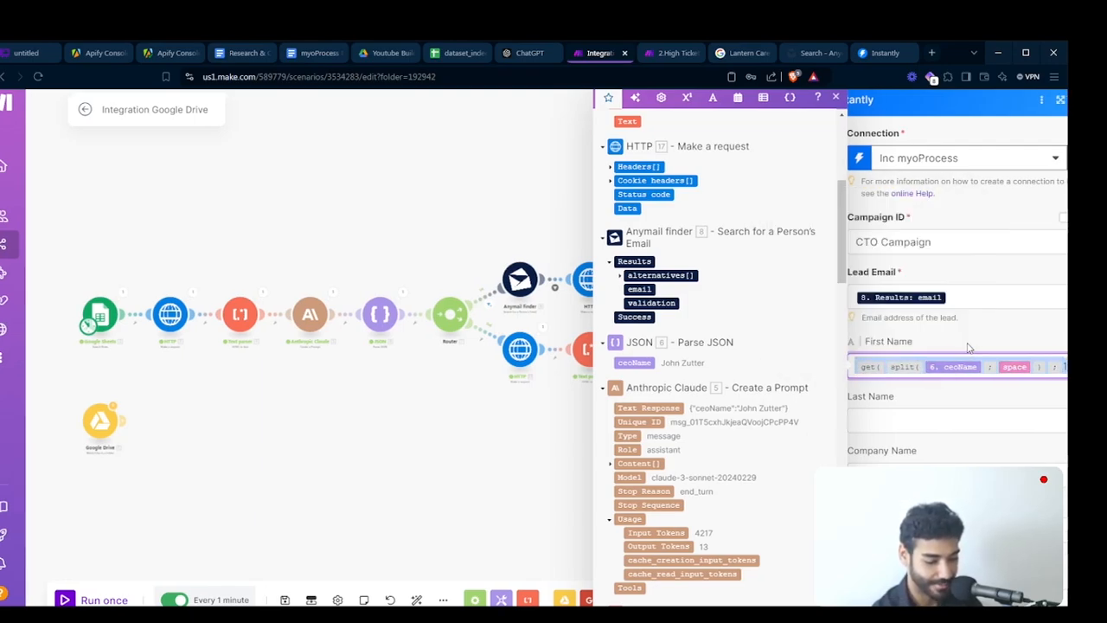
pyautogui.press('Tab')
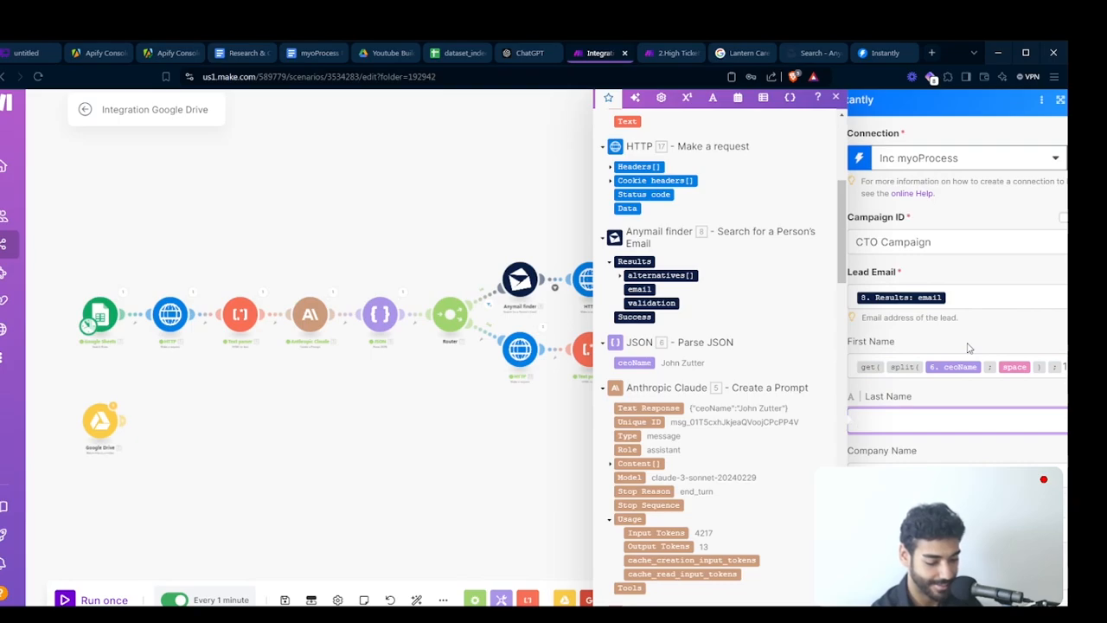
# - Paste the expression into Last Name and change the index to 2
pyautogui.write('get(split(6. ceoName; space); 1)')
pyautogui.press('BackSpace')
pyautogui.press('BackSpace')
pyautogui.write('2)')
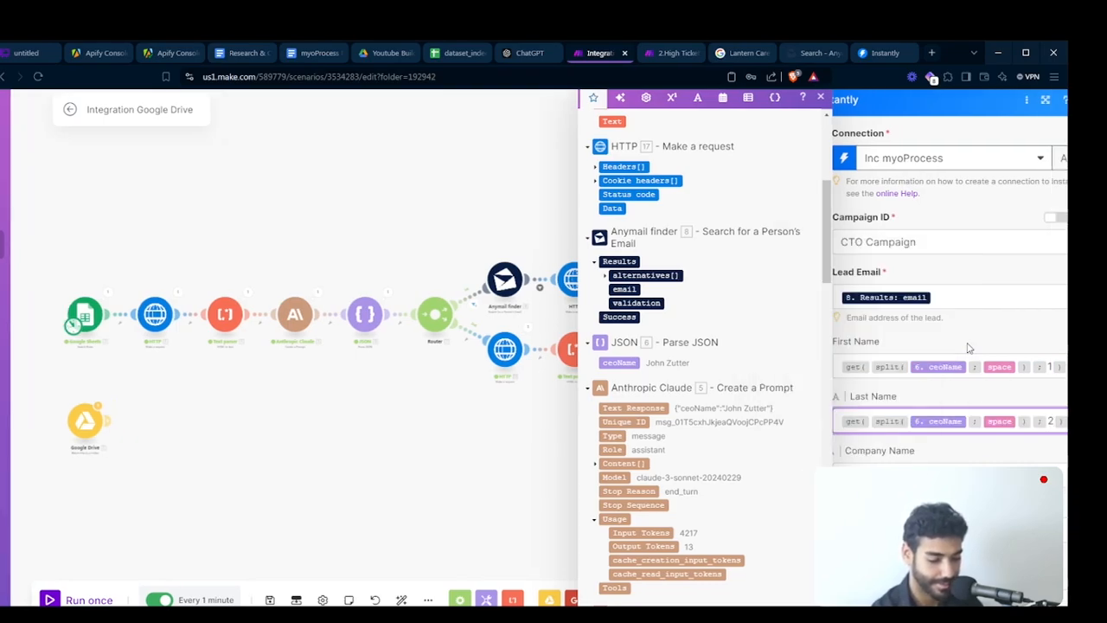
pyautogui.press('Tab')
# - Map Company Name to the sheet's company (A) column and Personalization to the OpenAI Result
pyautogui.scroll(-6, 704, 358)
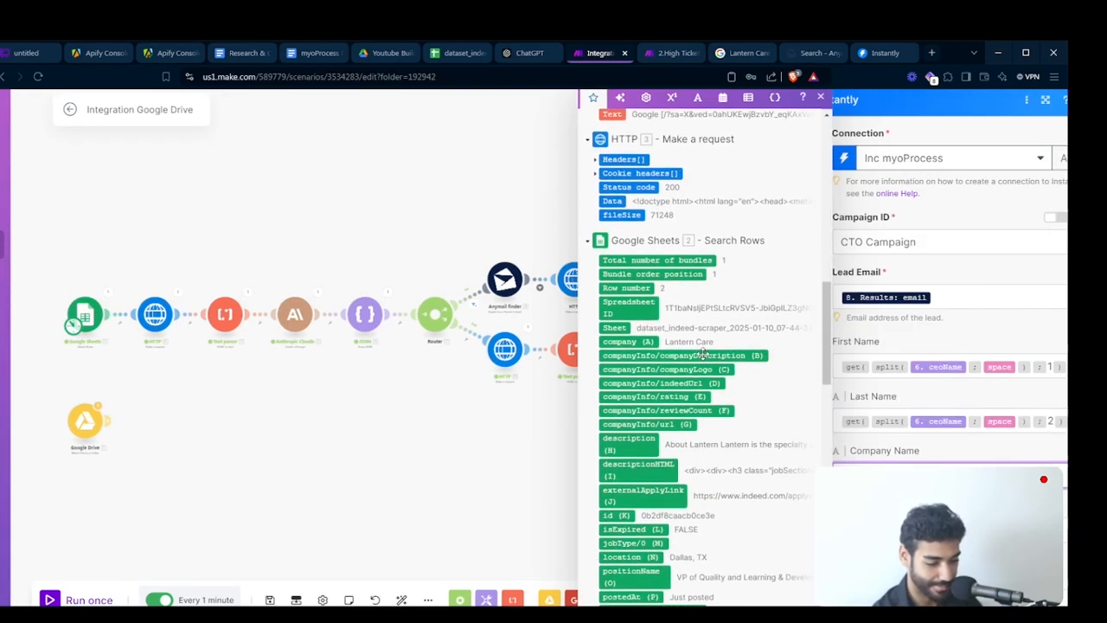
pyautogui.scroll(-3, 704, 358)
pyautogui.scroll(2, 704, 358)
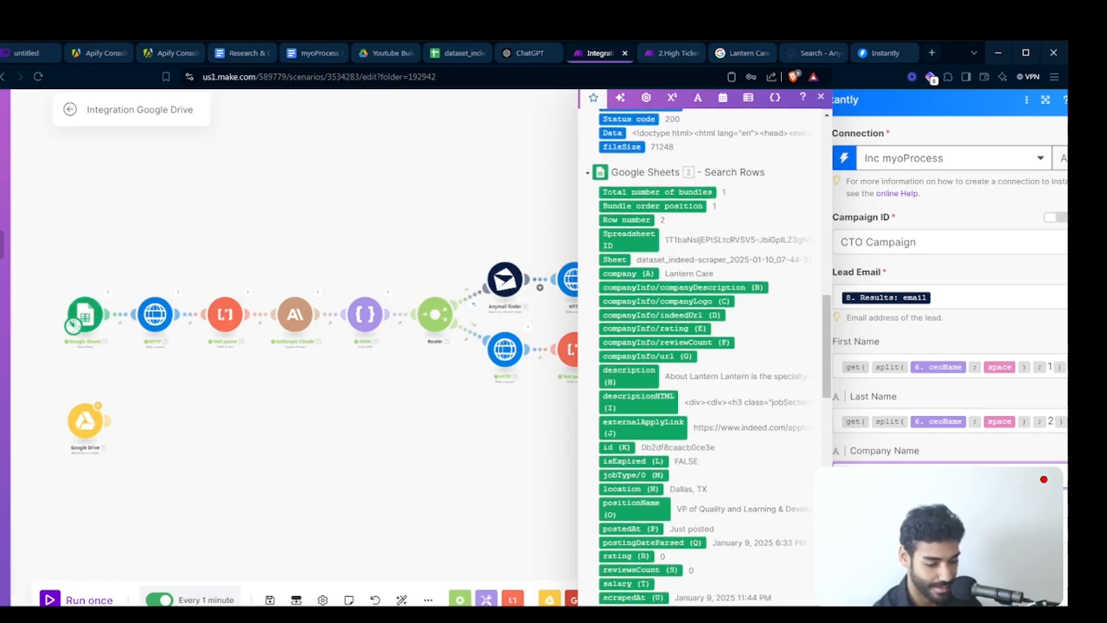
pyautogui.scroll(5, 662, 257)
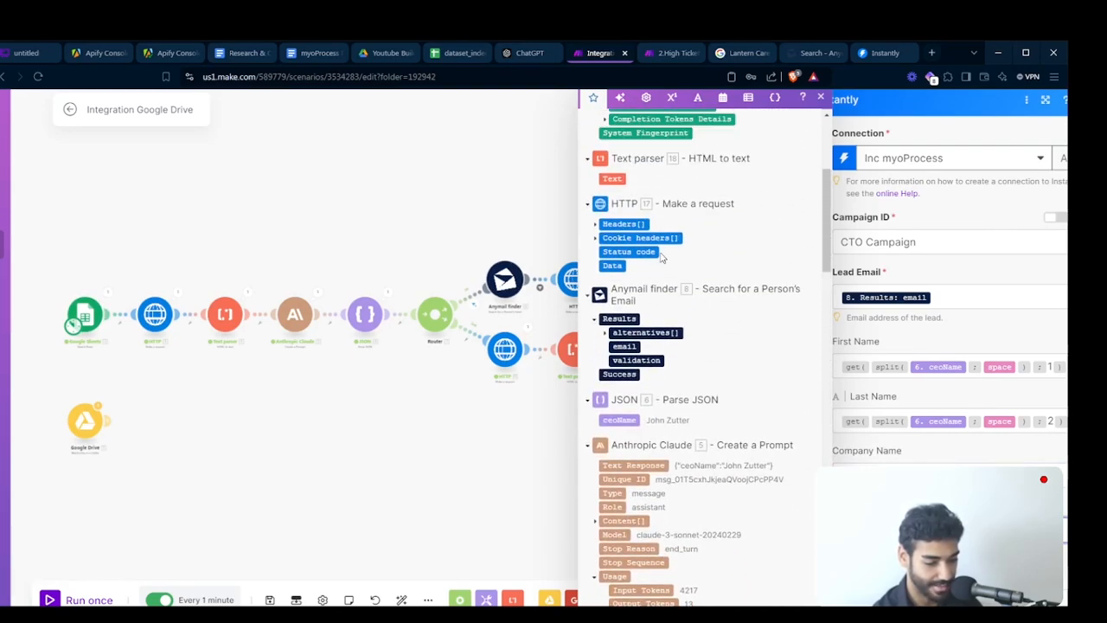
pyautogui.scroll(5, 661, 257)
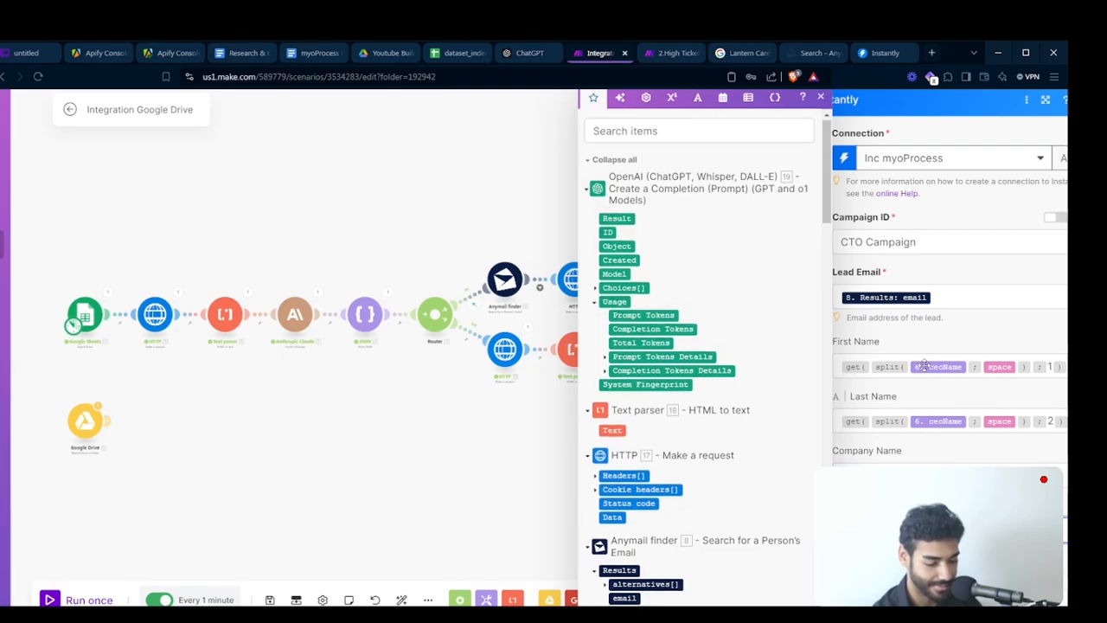
pyautogui.scroll(-3, 924, 366)
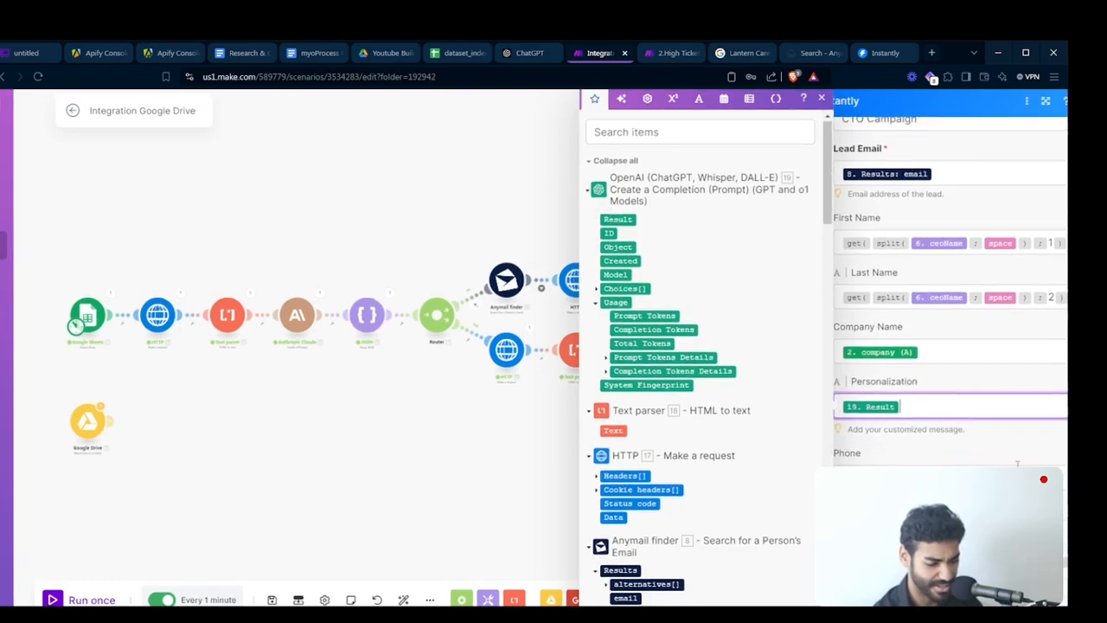
pyautogui.scroll(-1, 1018, 464)
pyautogui.click(899, 506)
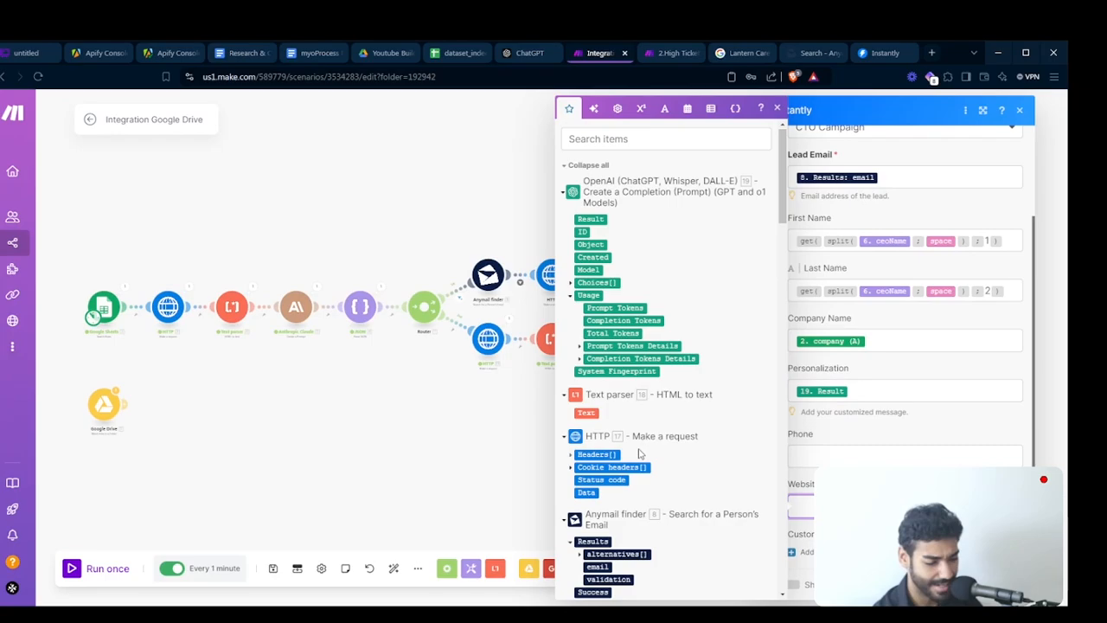
# - Map the Website field to a Google Sheets company column, check the spreadsheet's URLs, and save the Instantly module
pyautogui.scroll(-6, 640, 452)
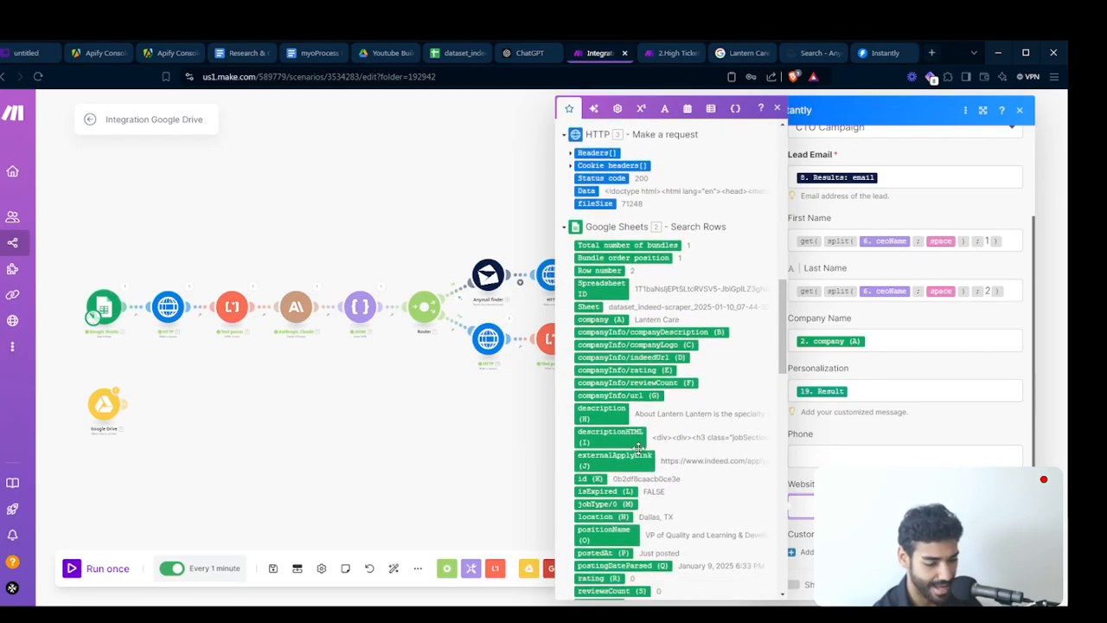
pyautogui.scroll(-4, 638, 448)
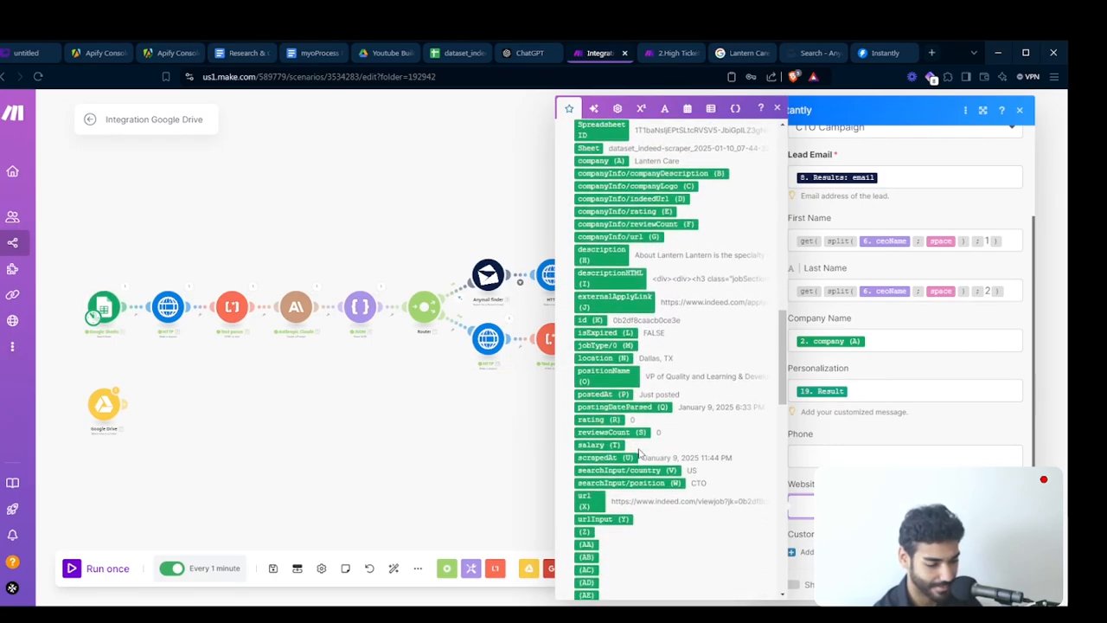
pyautogui.scroll(4, 638, 451)
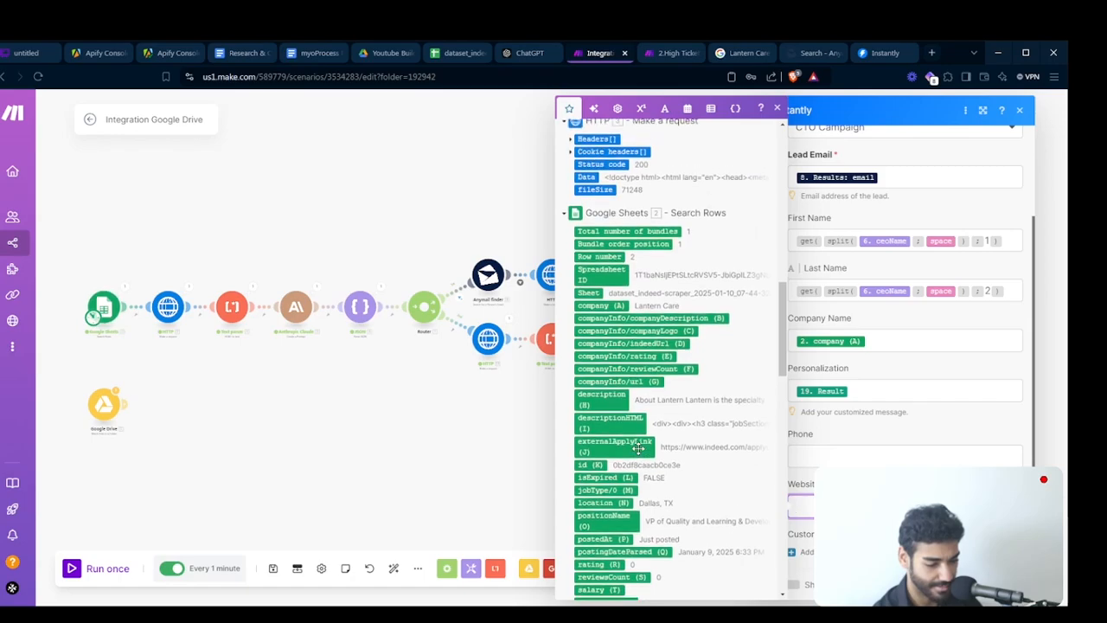
pyautogui.click(638, 448)
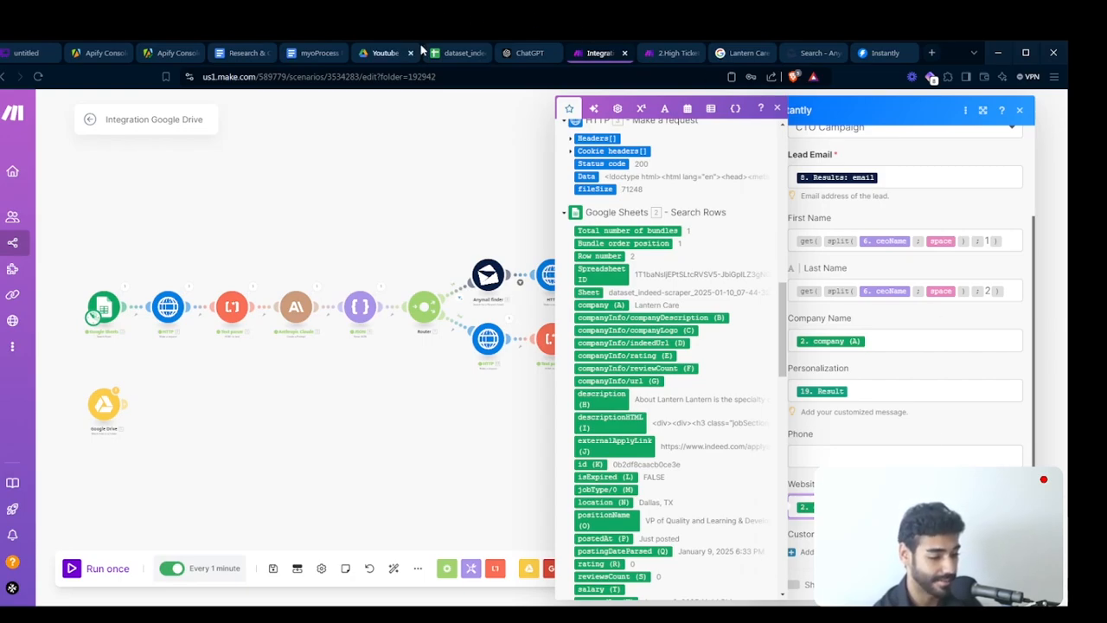
pyautogui.click(455, 53)
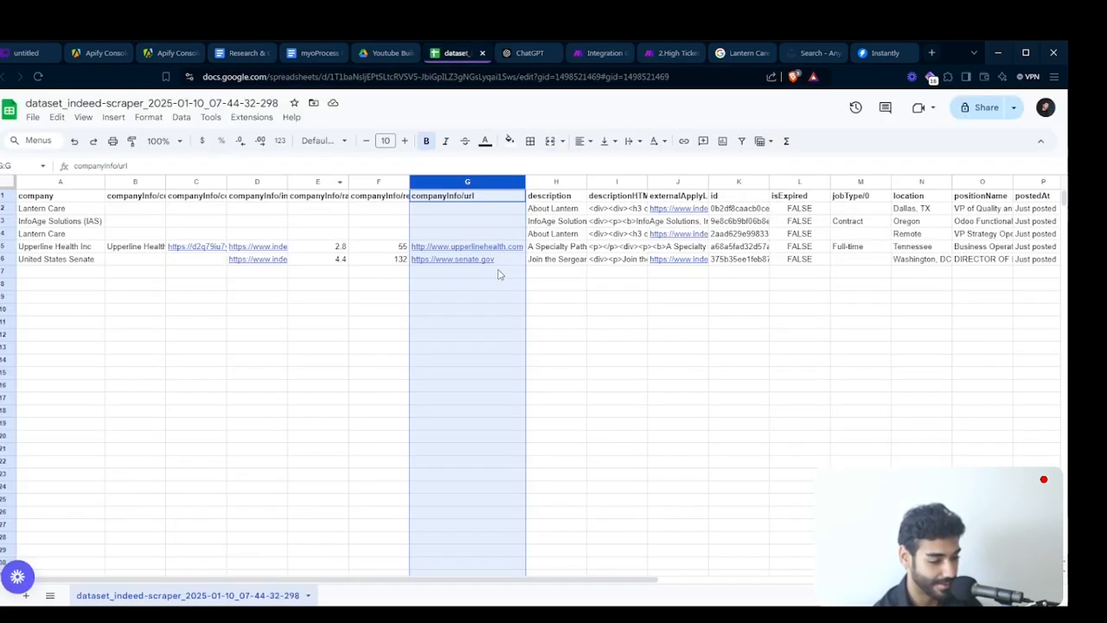
pyautogui.click(605, 54)
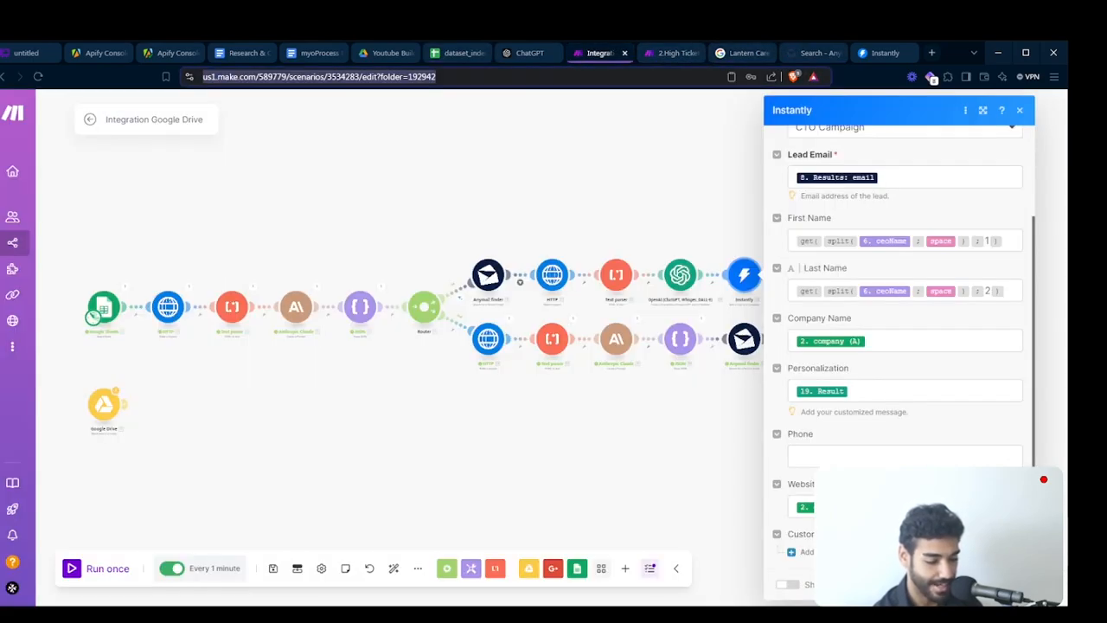
pyautogui.click(1001, 585)
pyautogui.moveTo(752, 358); pyautogui.dragTo(734, 382)
pyautogui.click(534, 303)
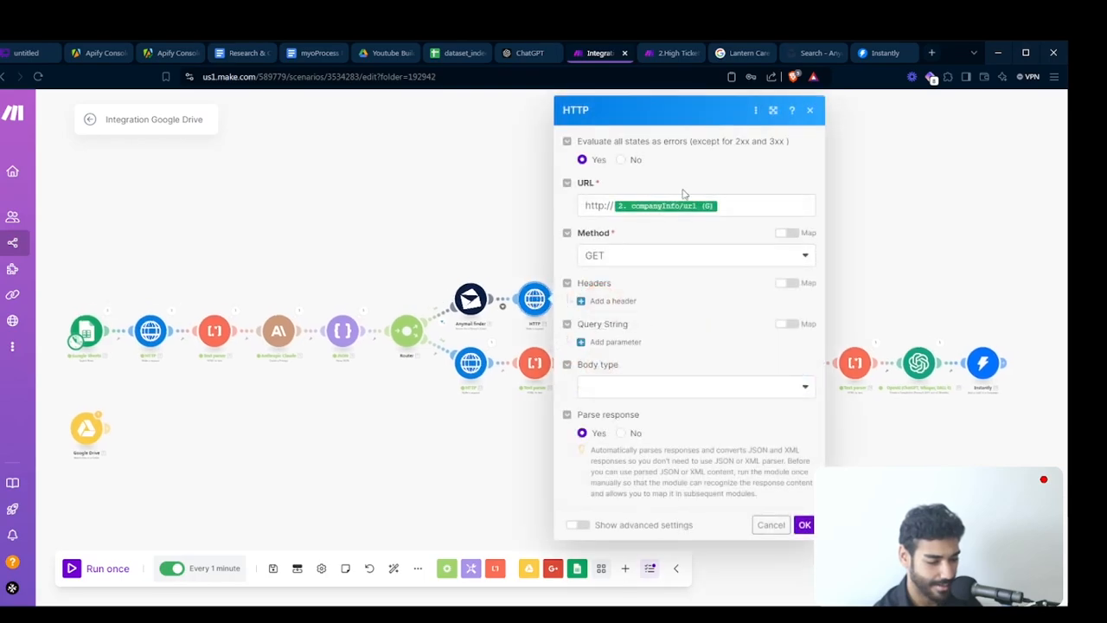
pyautogui.click(764, 204)
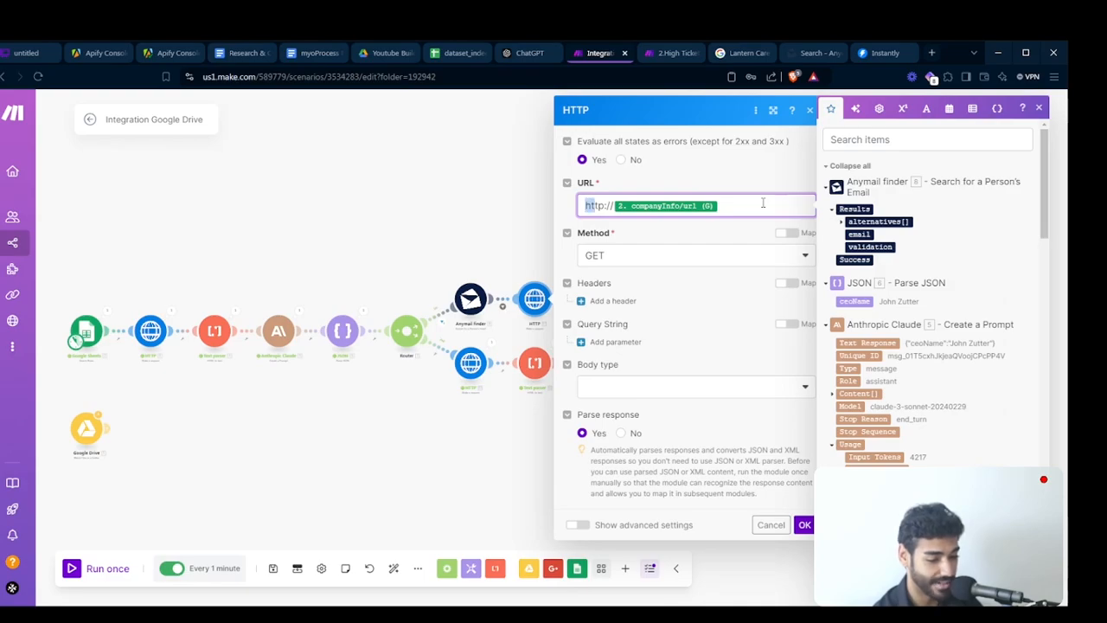
pyautogui.press('BackSpace')
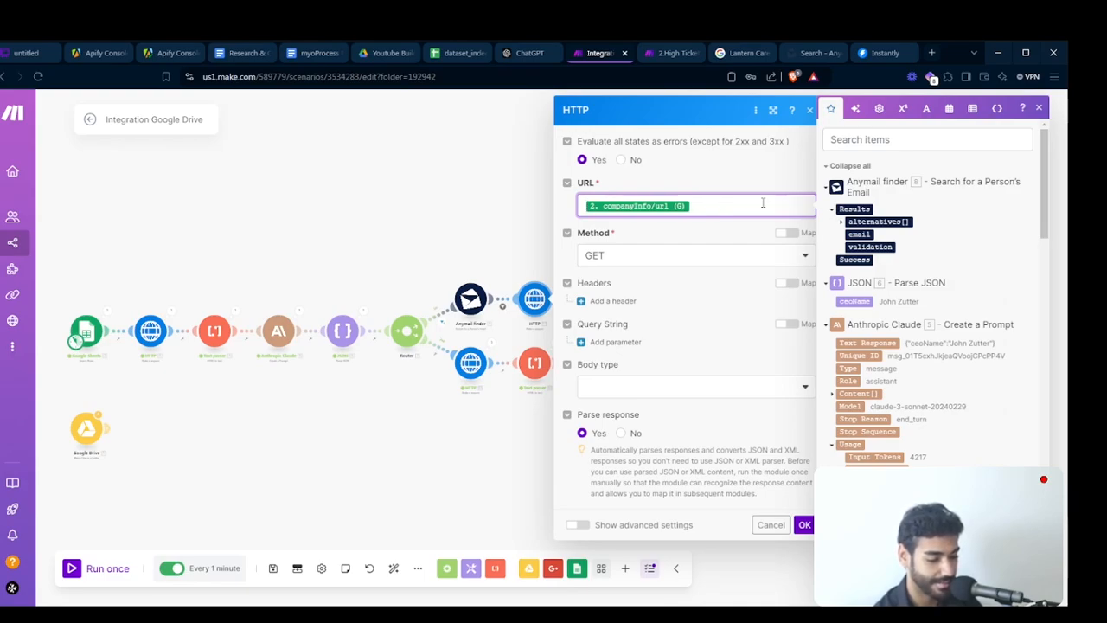
pyautogui.click(806, 524)
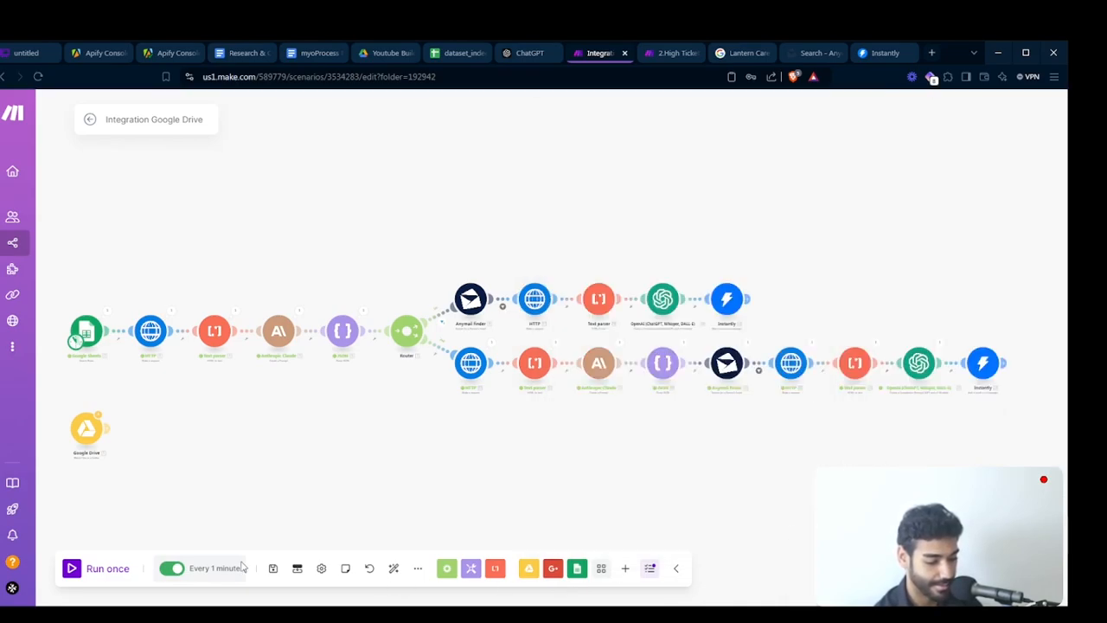
# - Save the scenario, run it once, and open the second route's Instantly module operation output
pyautogui.click(275, 571)
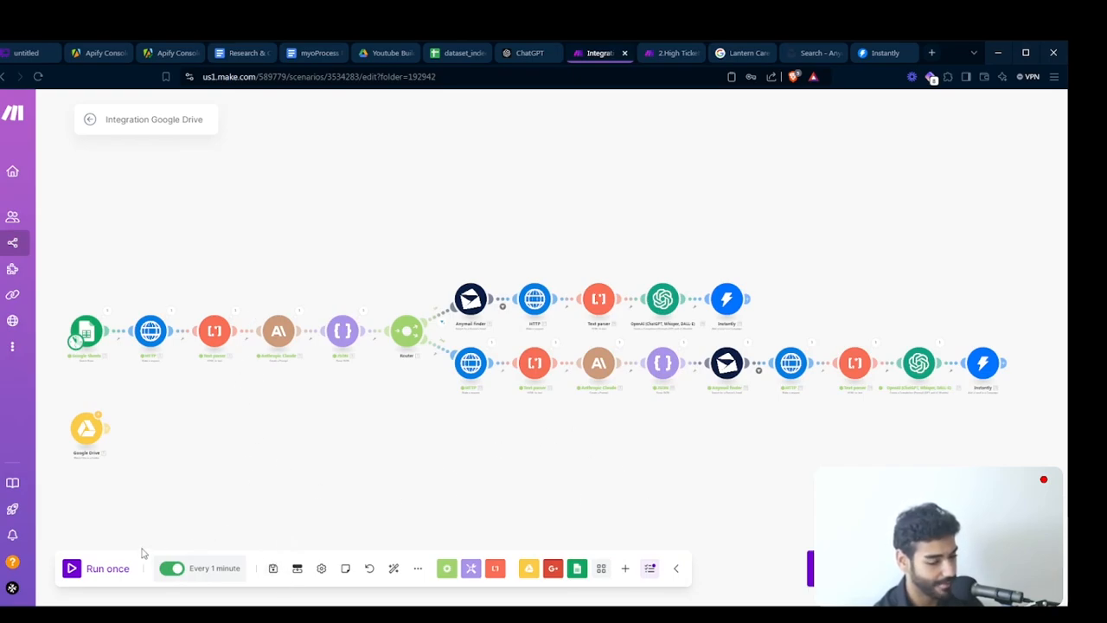
pyautogui.click(104, 572)
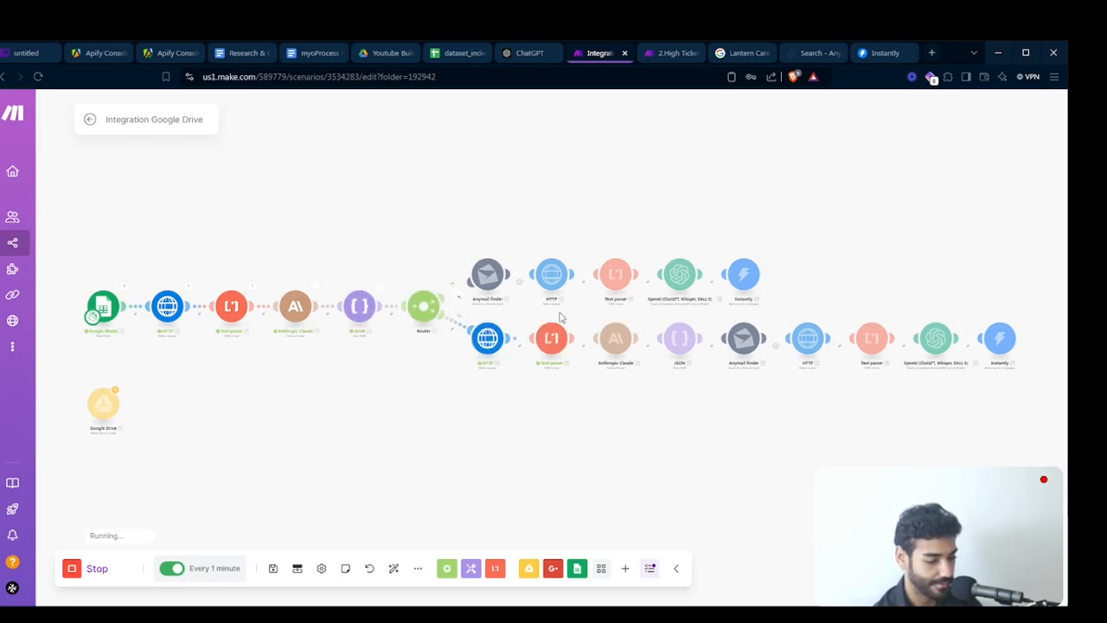
pyautogui.moveTo(641, 373); pyautogui.dragTo(526, 365)
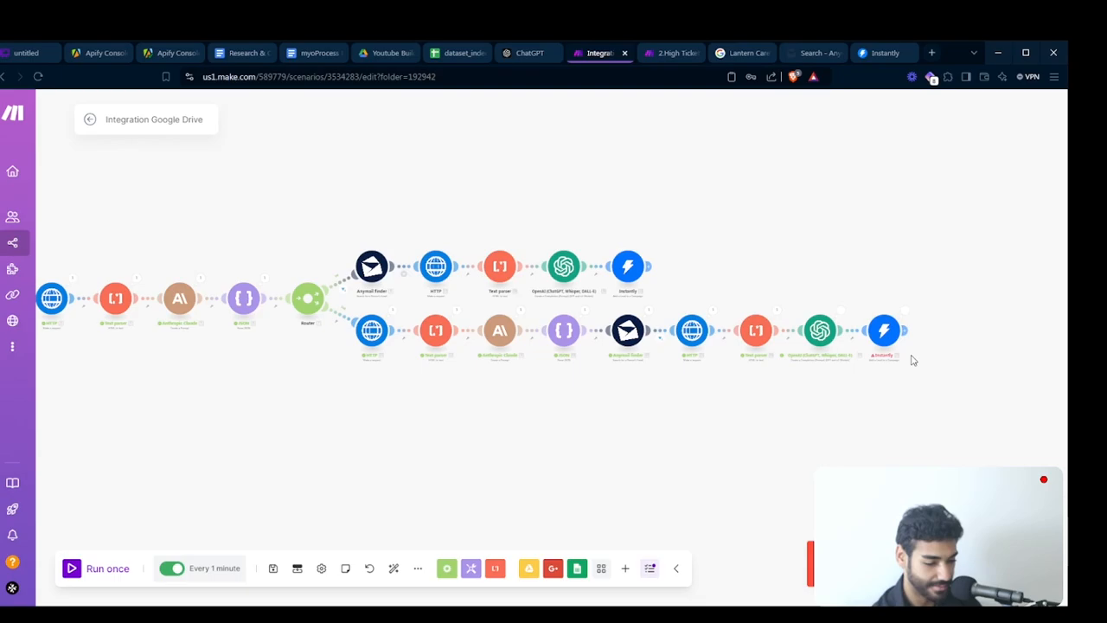
pyautogui.scroll(2, 860, 387)
pyautogui.click(921, 289)
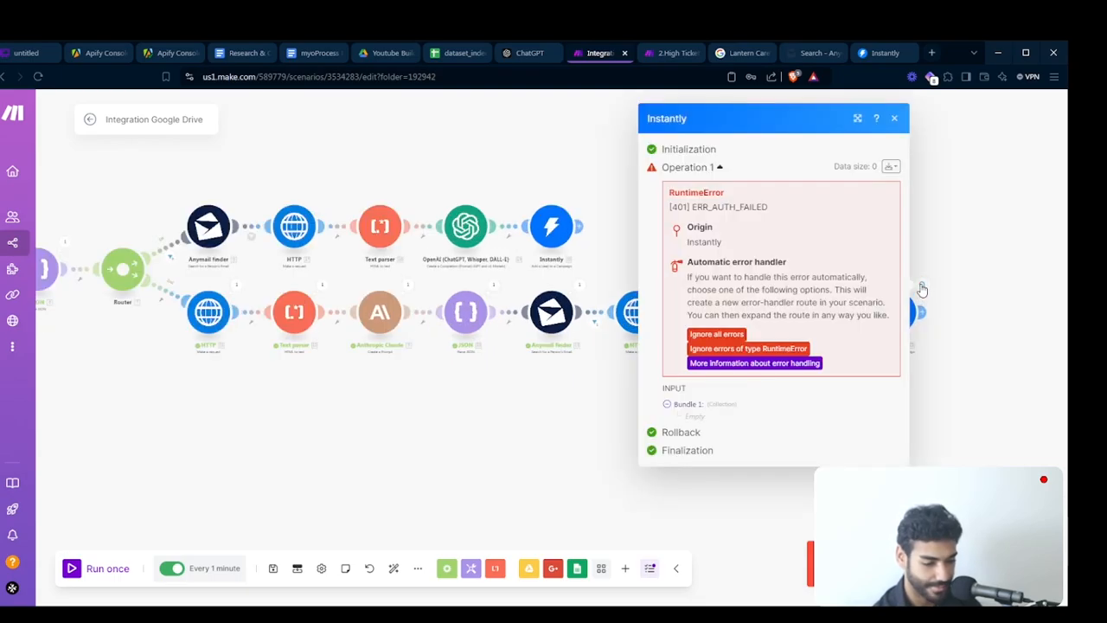
# - Close the error output, open the second route's Instantly module, and pick CTO Campaign as the campaign
pyautogui.click(925, 279)
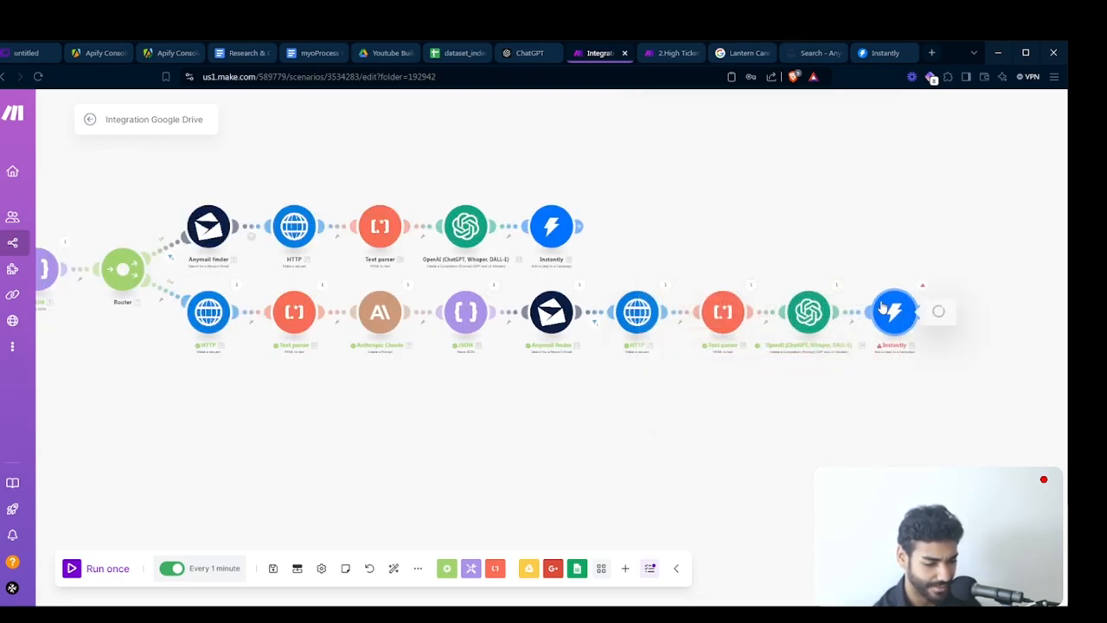
pyautogui.click(898, 311)
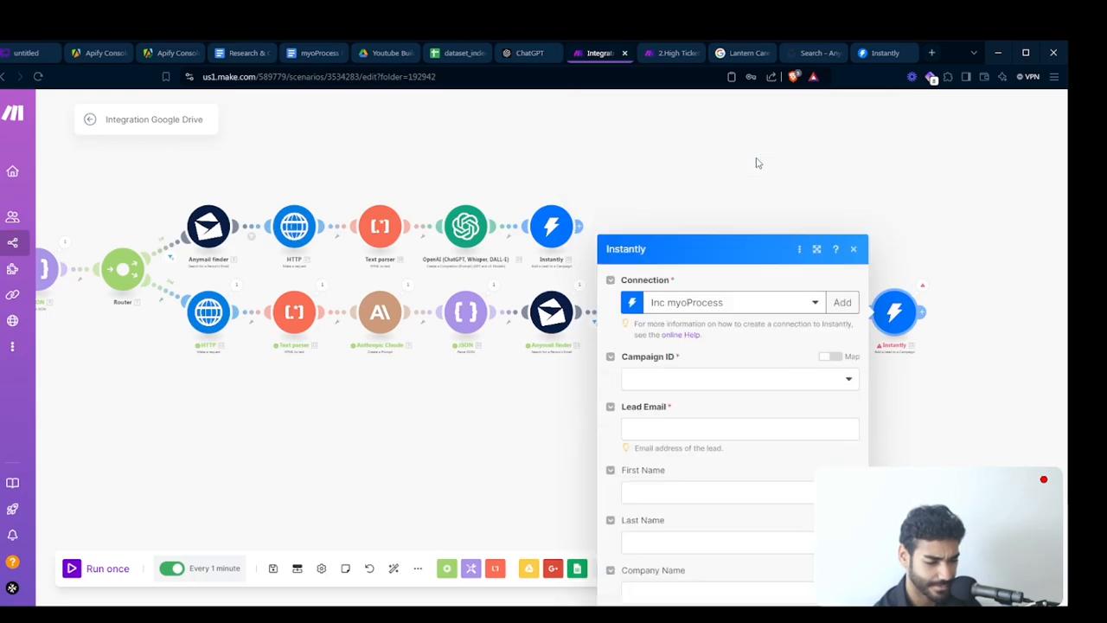
pyautogui.click(732, 237)
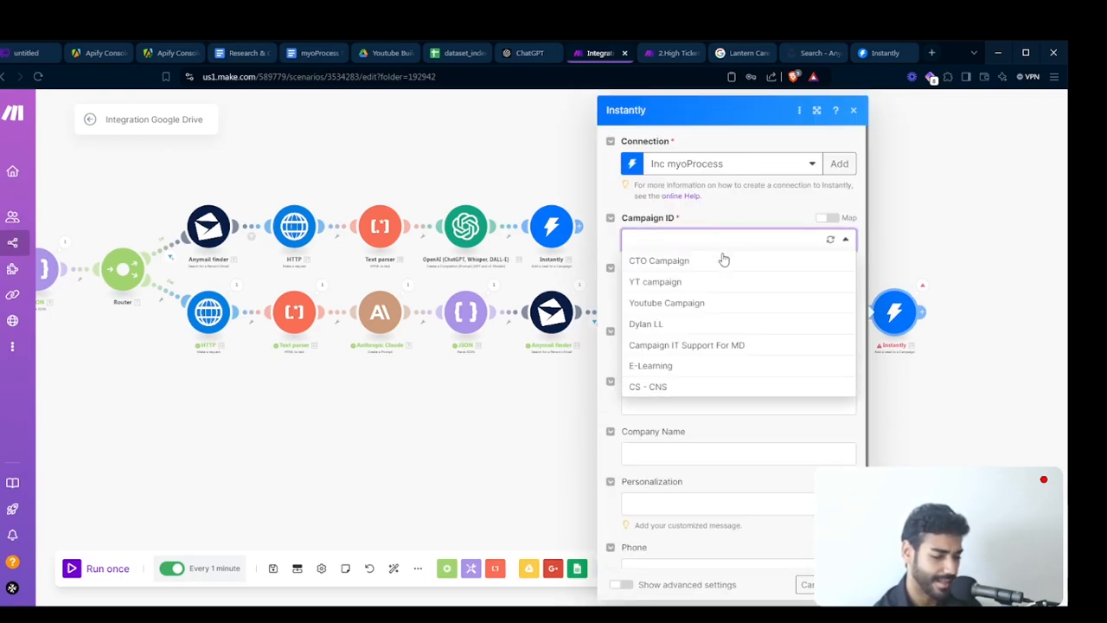
pyautogui.click(720, 260)
pyautogui.click(712, 291)
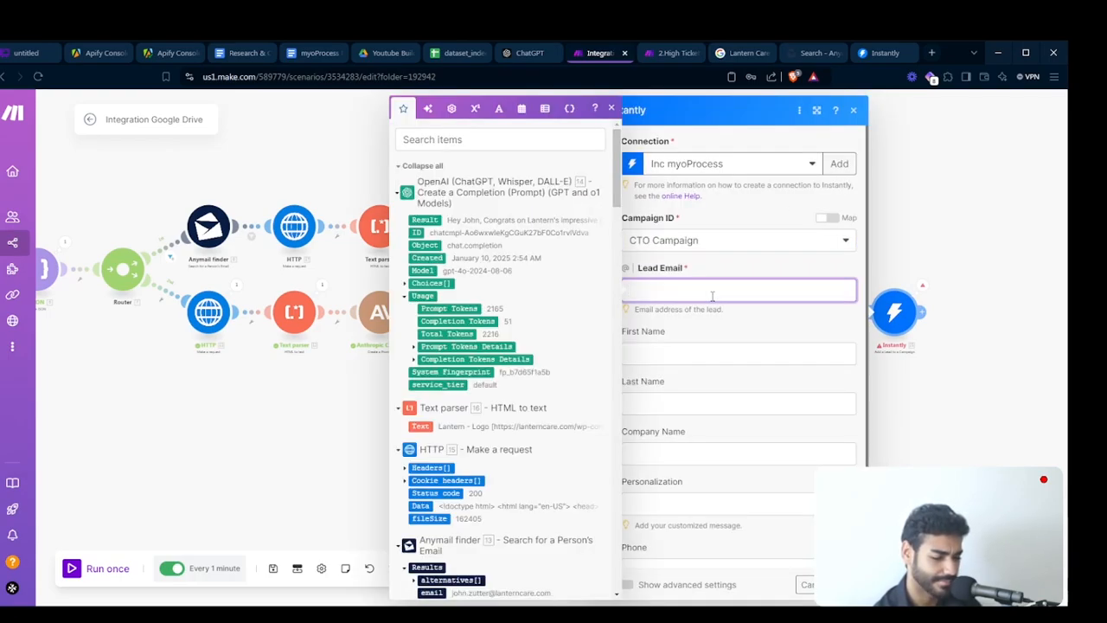
pyautogui.scroll(-2, 514, 295)
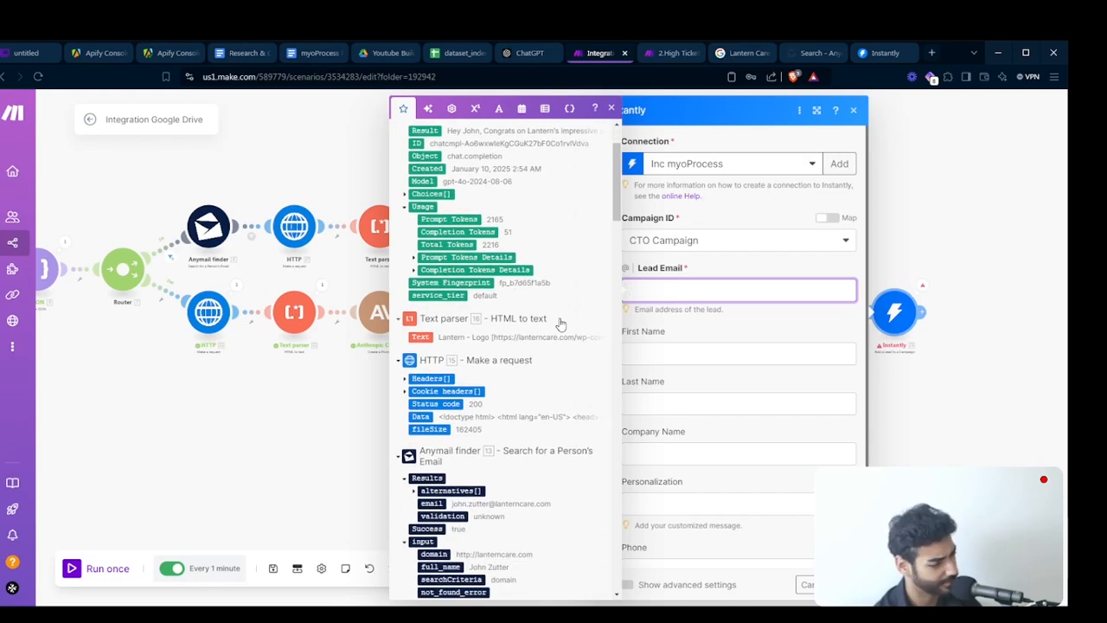
# - Add a new Instantly connection named Instantly CTO
pyautogui.click(837, 164)
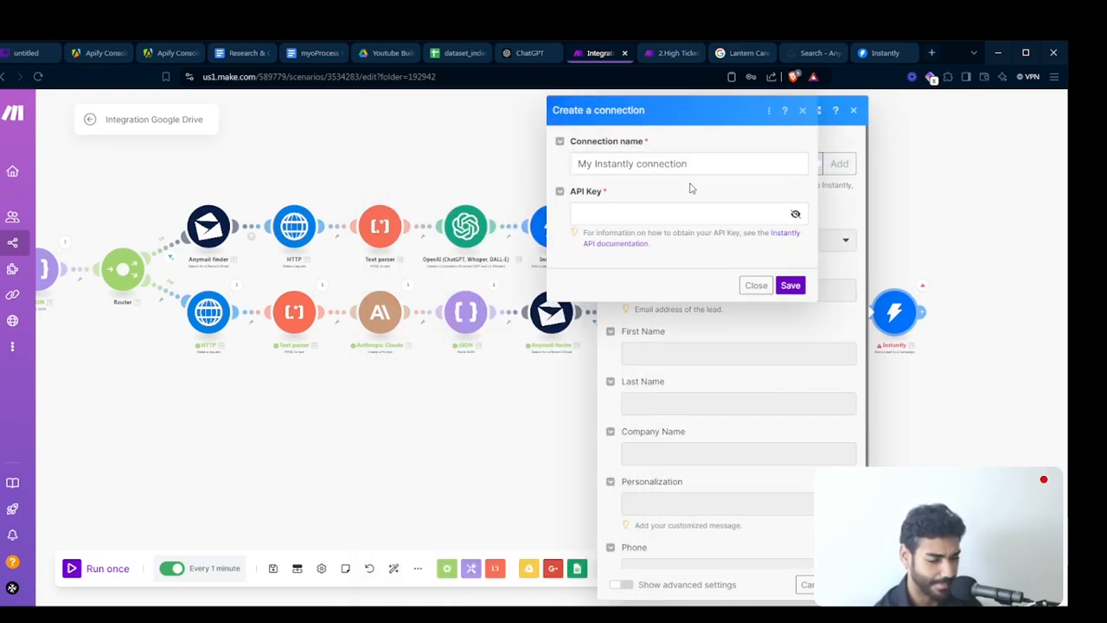
pyautogui.tripleClick(683, 164)
pyautogui.write('Instantly CTO')
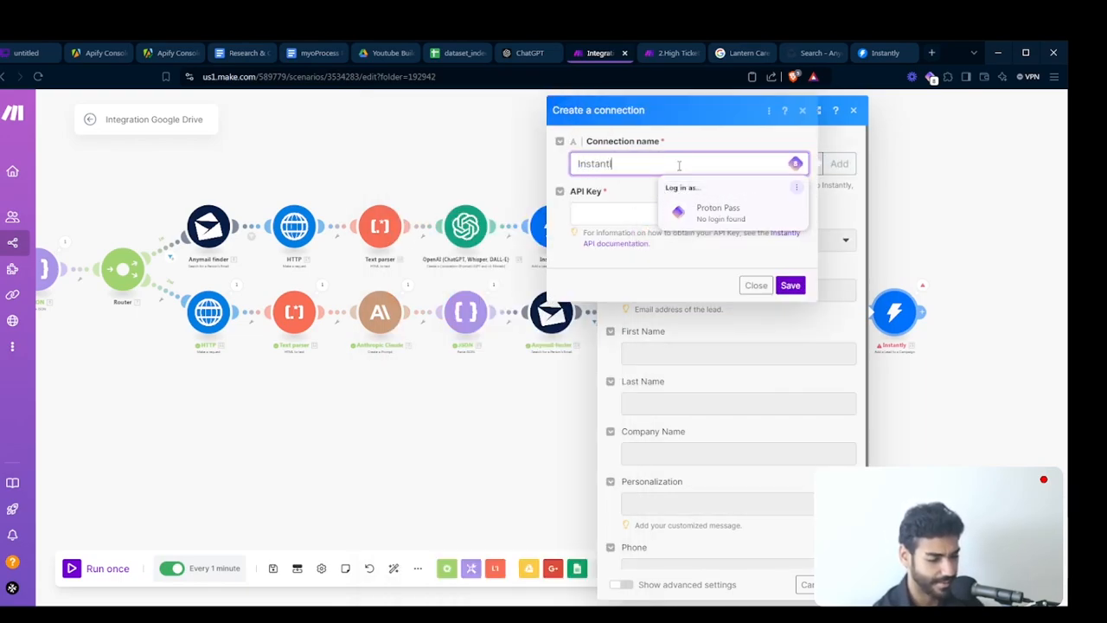
# - Switch to Instantly, open Settings, go to Integrations, and copy the Instantly API key
pyautogui.click(883, 53)
pyautogui.click(16, 583)
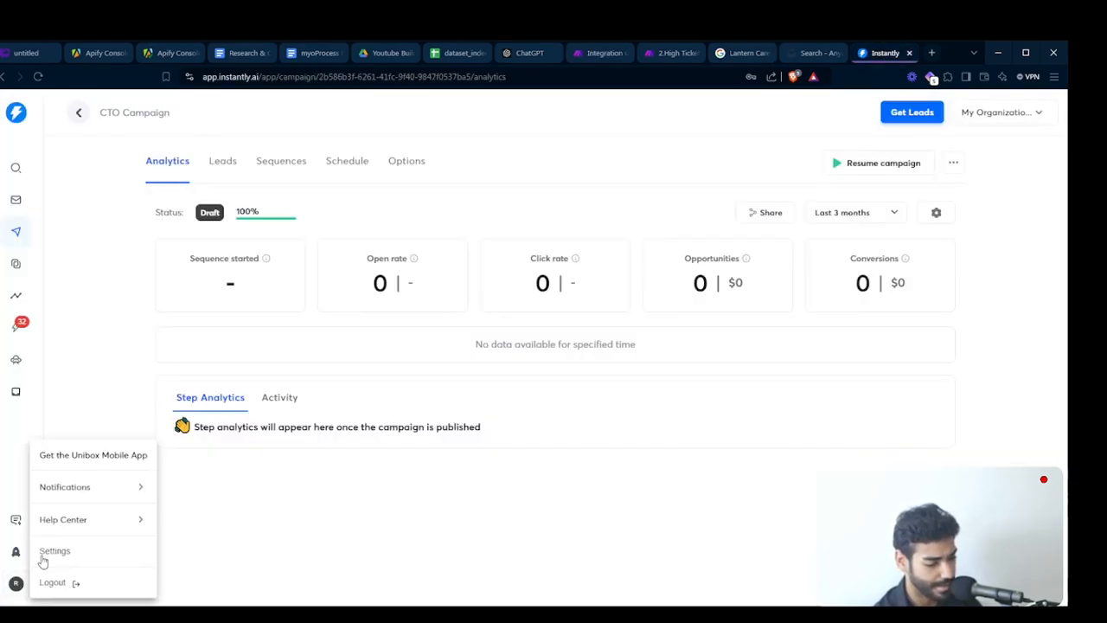
pyautogui.click(52, 550)
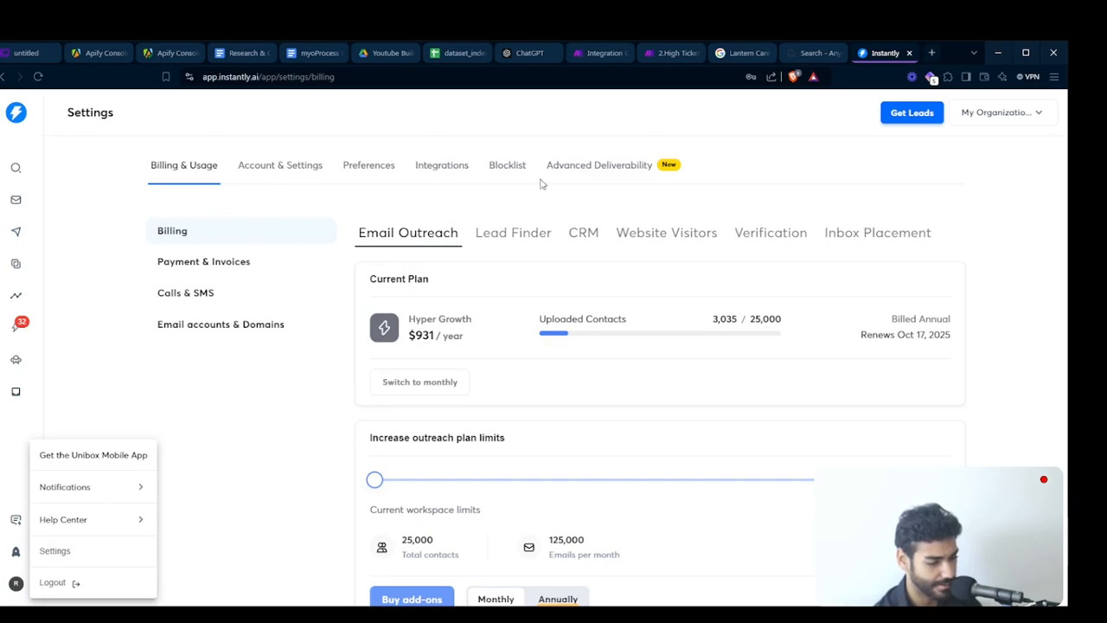
pyautogui.click(614, 169)
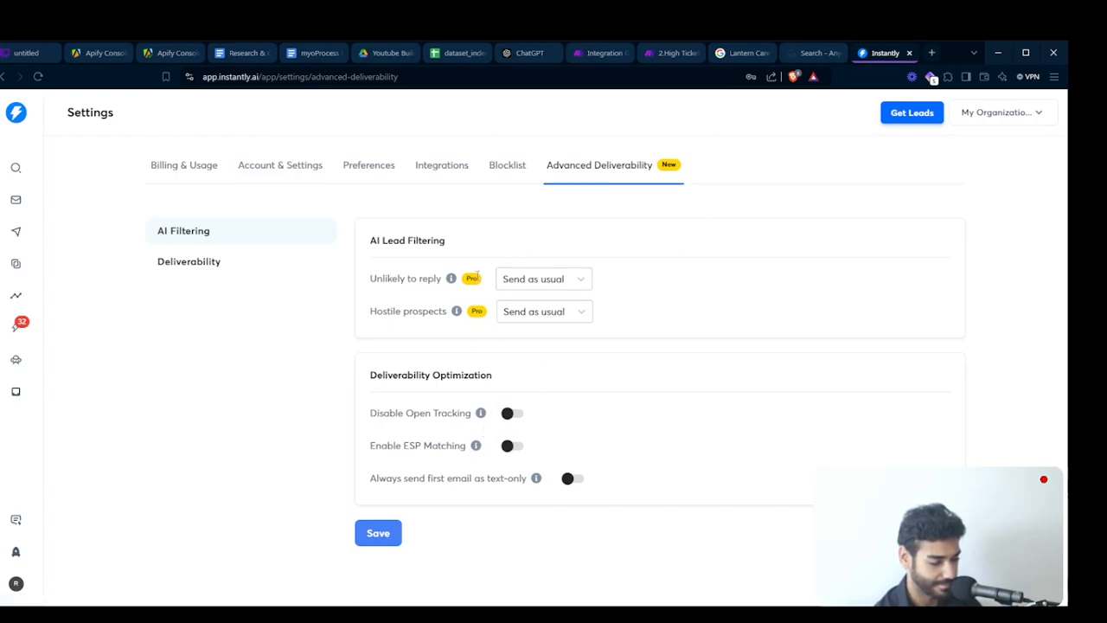
pyautogui.click(262, 270)
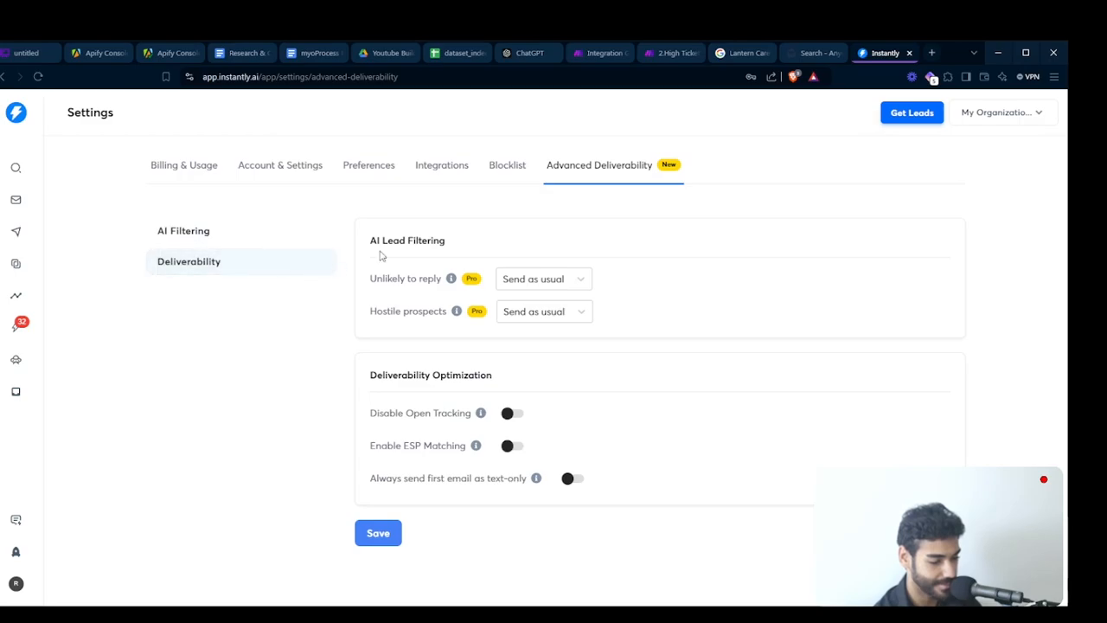
pyautogui.click(455, 170)
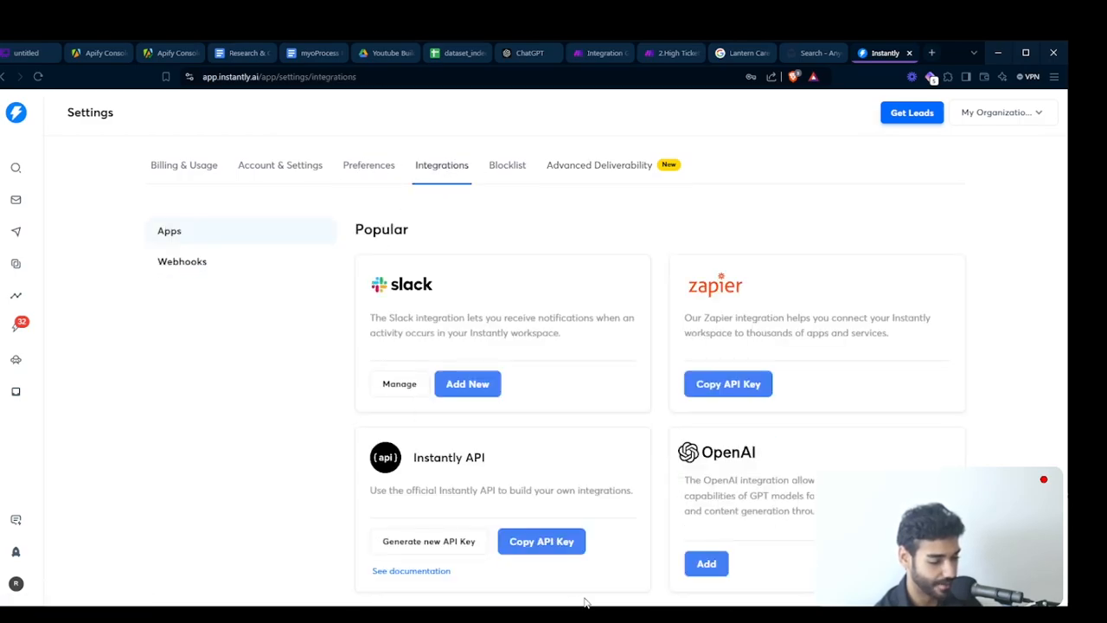
pyautogui.click(540, 541)
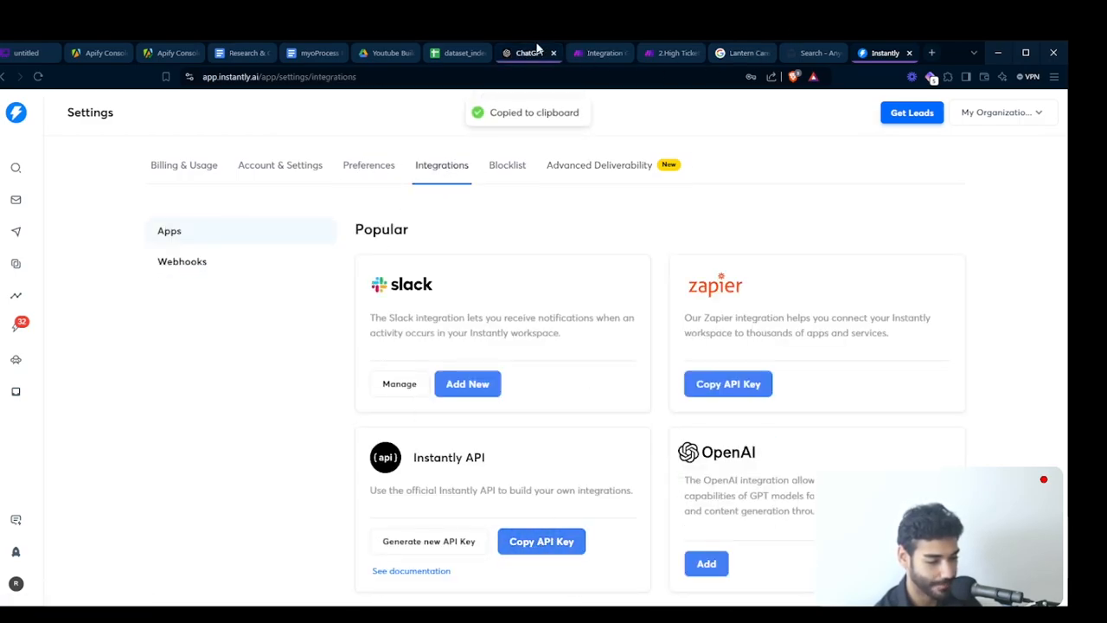
# - Return to Make, paste the API key into the new connection, and save it
pyautogui.click(597, 53)
pyautogui.click(661, 212)
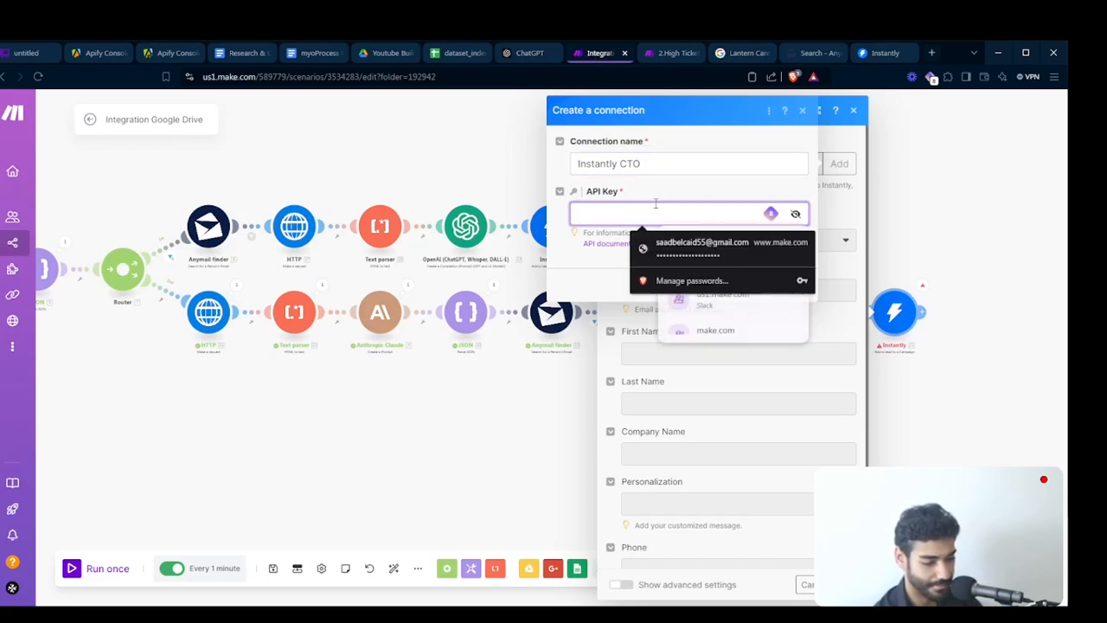
pyautogui.hotkey('ctrl', 'v')
pyautogui.click(789, 284)
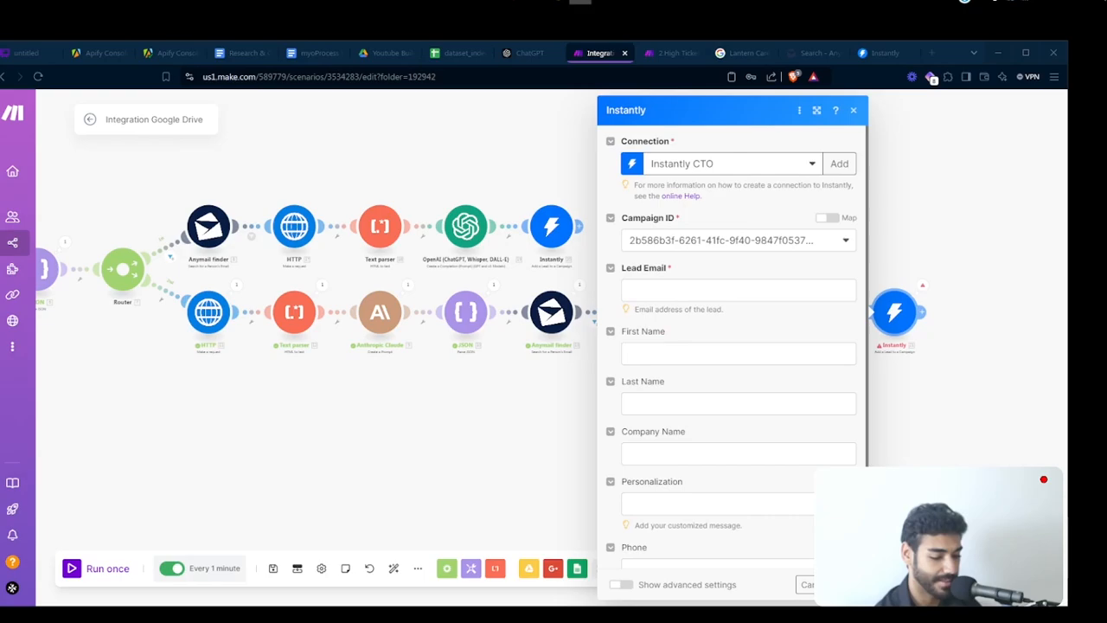
# - Select CTO Campaign as the Campaign ID and map Lead Email to the Anymail finder Results email
pyautogui.click(766, 233)
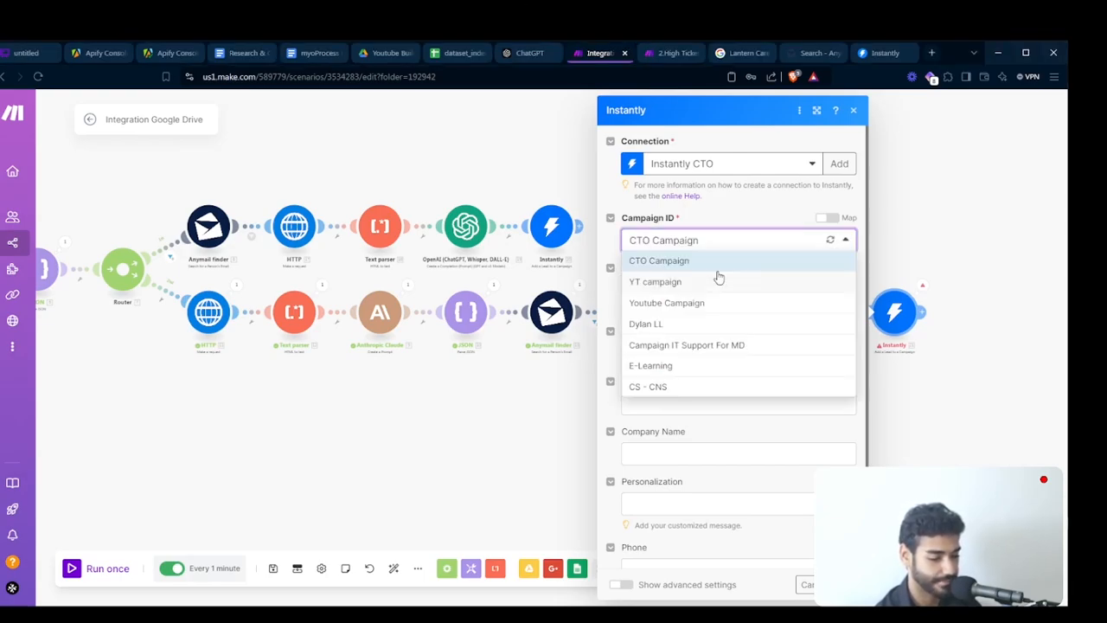
pyautogui.click(715, 267)
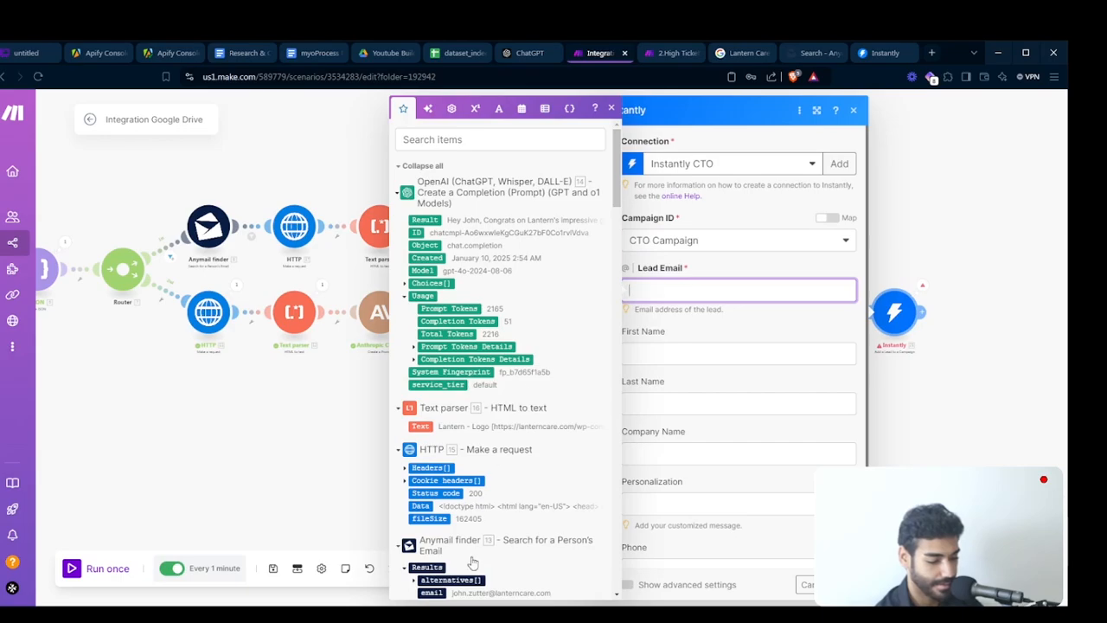
pyautogui.click(430, 592)
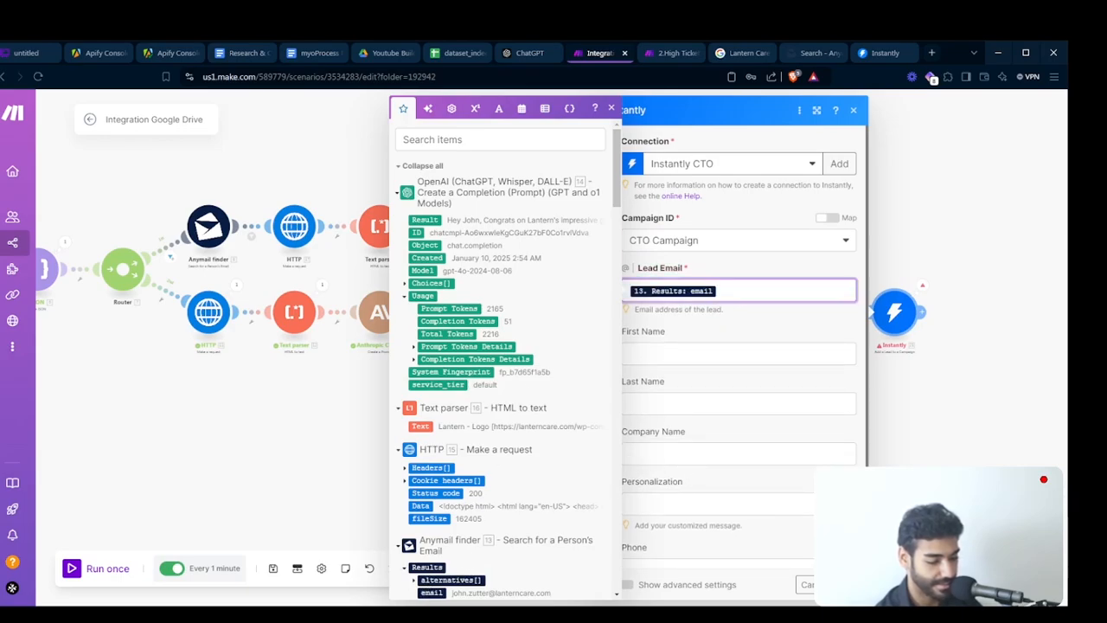
# - Copy the First Name split formula from the first route's Instantly module into the second route's First Name field
pyautogui.click(842, 585)
pyautogui.click(554, 230)
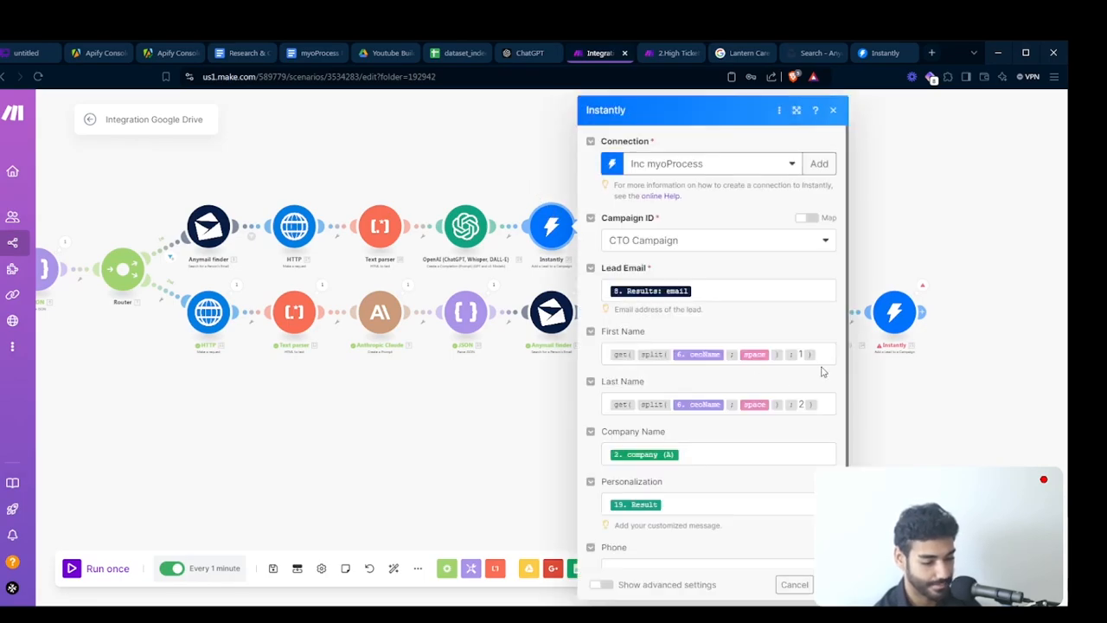
pyautogui.click(826, 358)
pyautogui.click(900, 317)
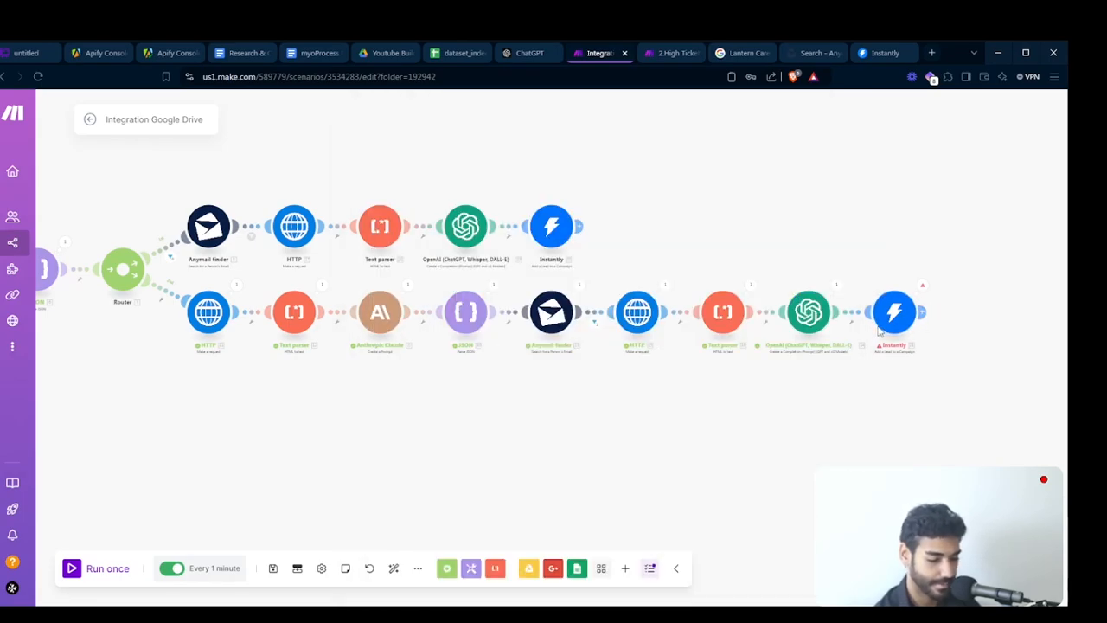
pyautogui.click(896, 317)
pyautogui.click(797, 351)
pyautogui.hotkey('ctrl', 'v')
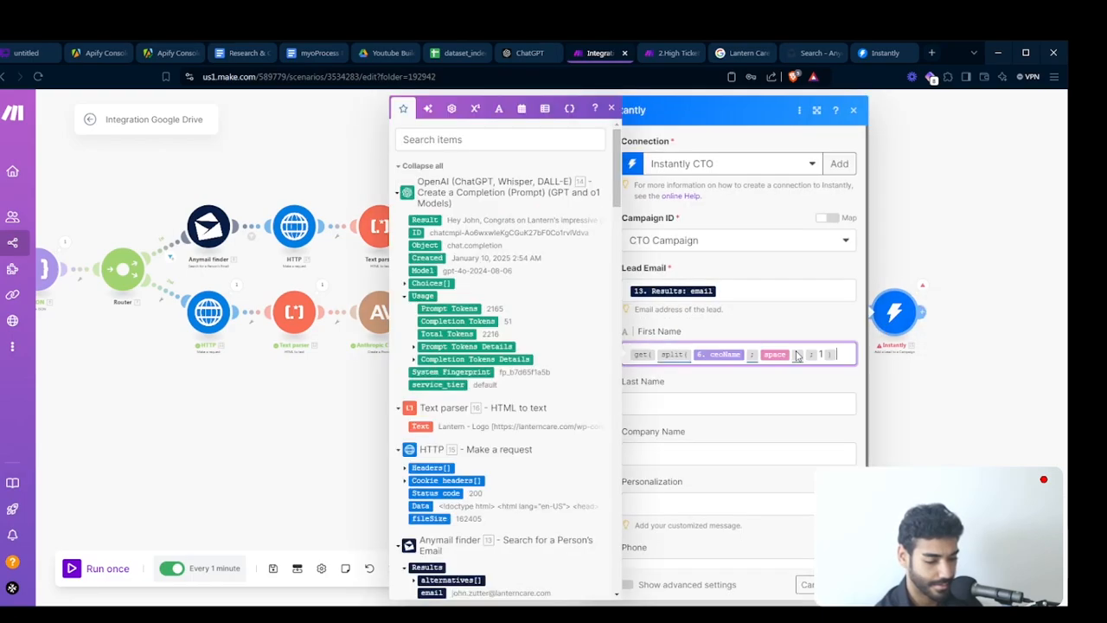
# - Paste the same formula into Last Name and change its index to 2
pyautogui.press('Tab')
pyautogui.hotkey('ctrl', 'v')
pyautogui.press('Left')
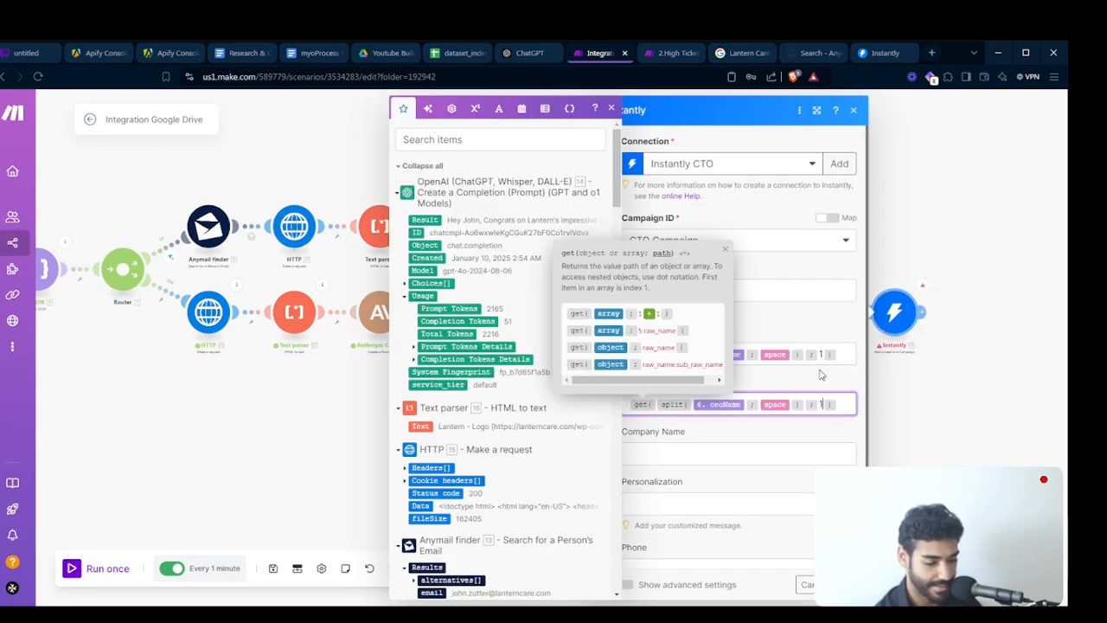
pyautogui.press('BackSpace')
pyautogui.press('Tab')
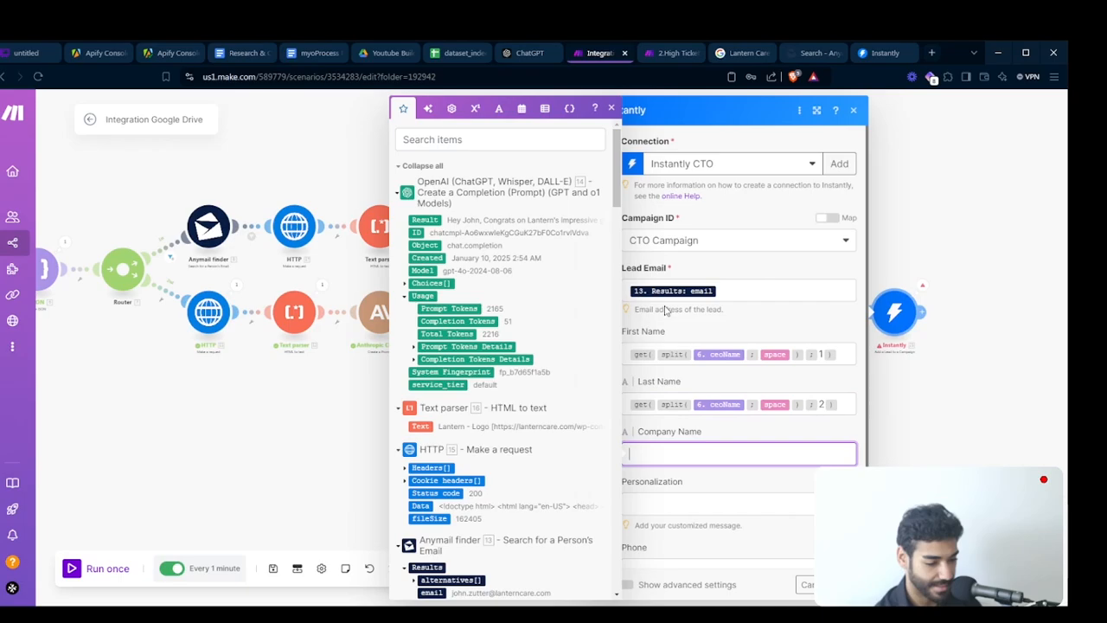
# - Map Company Name to the Google Sheets company (A) column and Personalization to the OpenAI Result
pyautogui.scroll(-8, 538, 372)
pyautogui.scroll(-10, 538, 372)
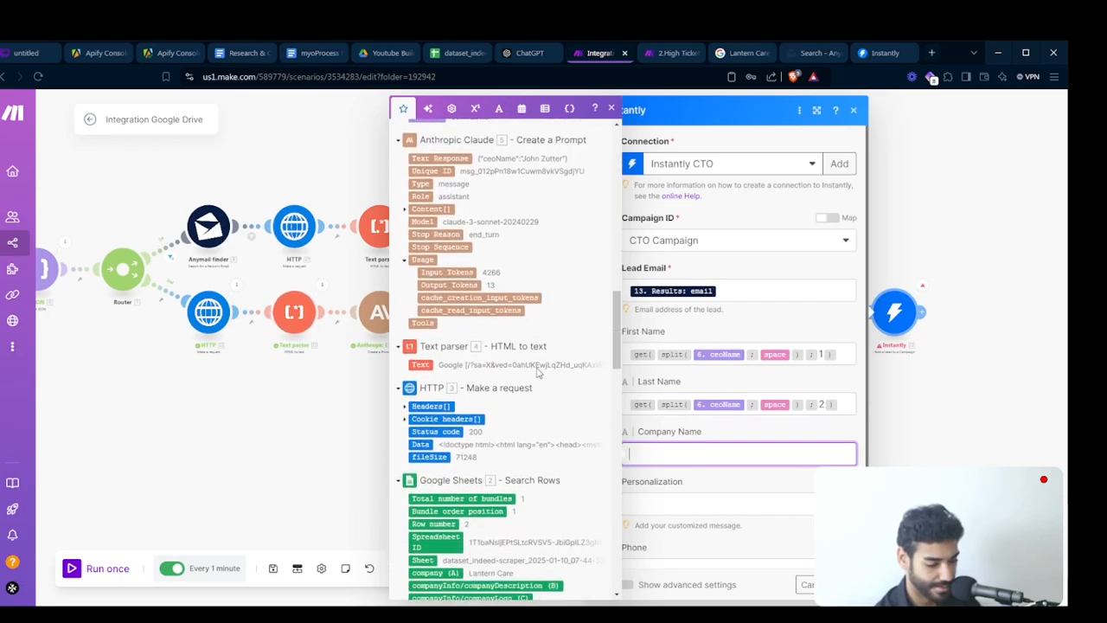
pyautogui.click(428, 510)
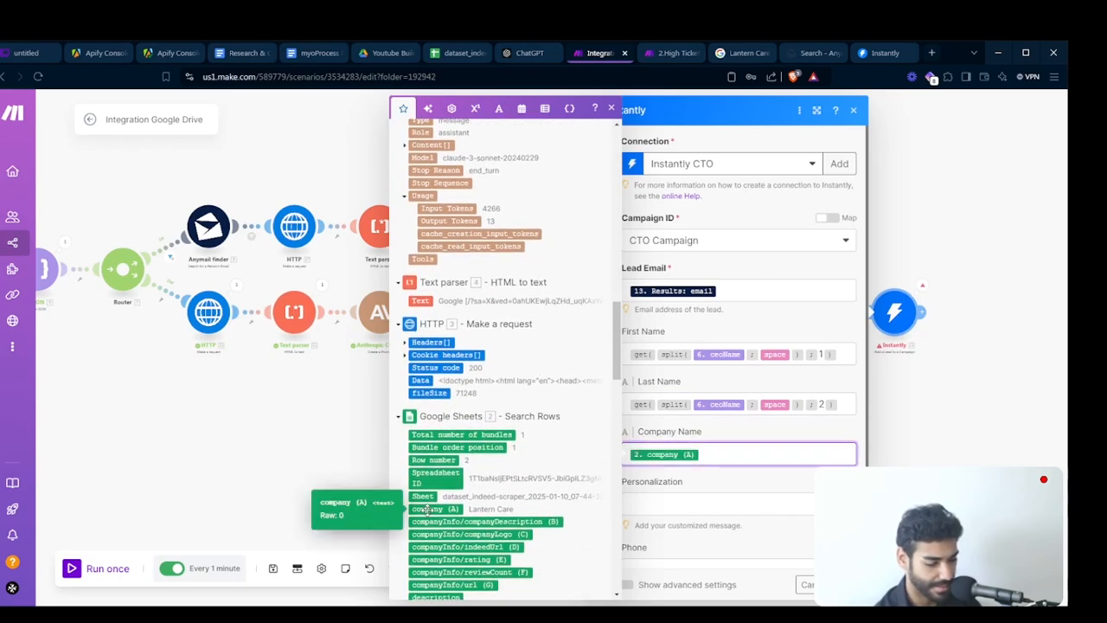
pyautogui.press('Tab')
pyautogui.scroll(15, 476, 446)
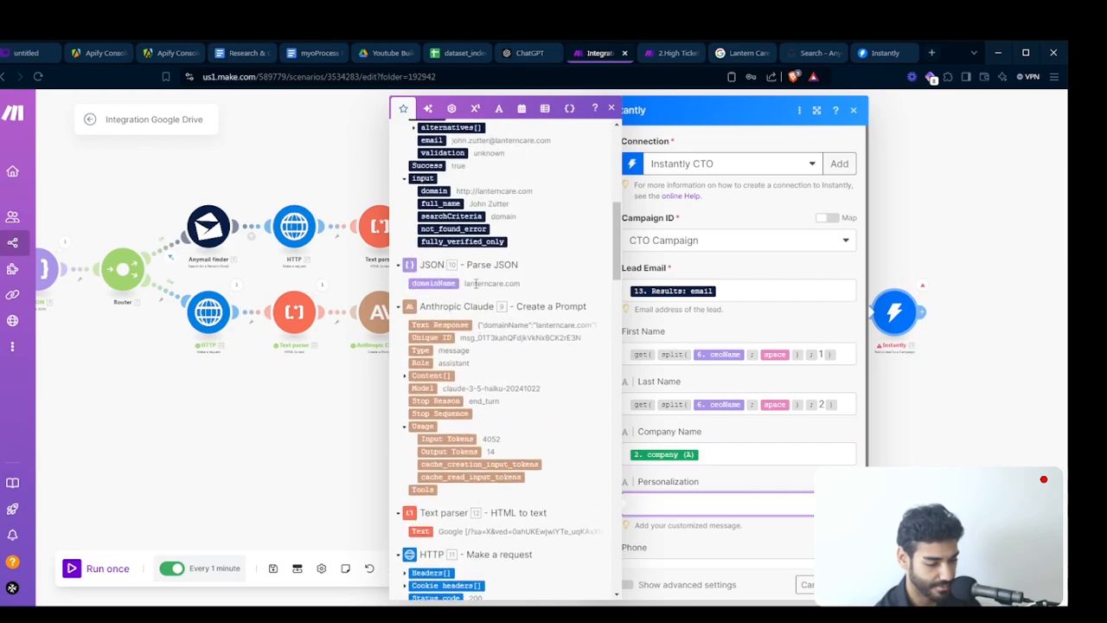
pyautogui.click(423, 219)
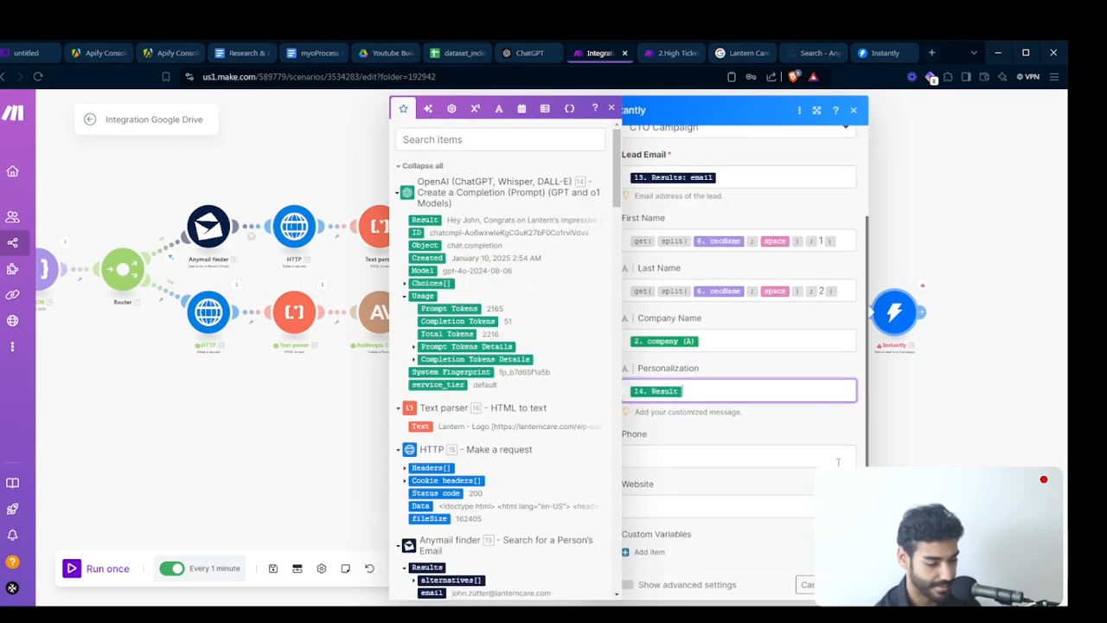
pyautogui.click(681, 508)
pyautogui.scroll(-5, 536, 486)
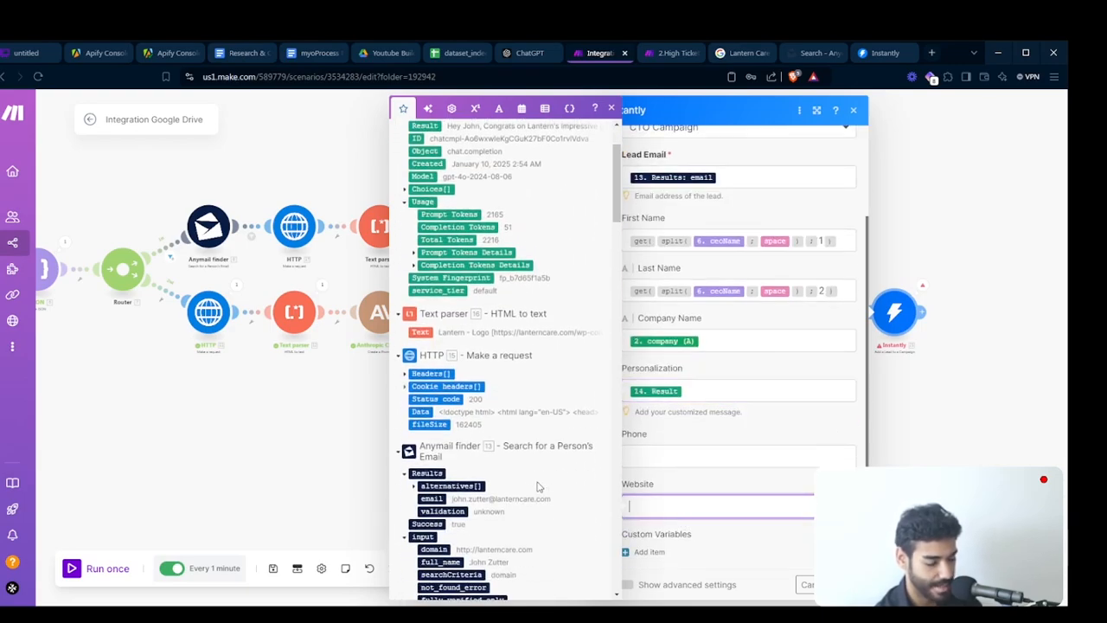
pyautogui.click(443, 358)
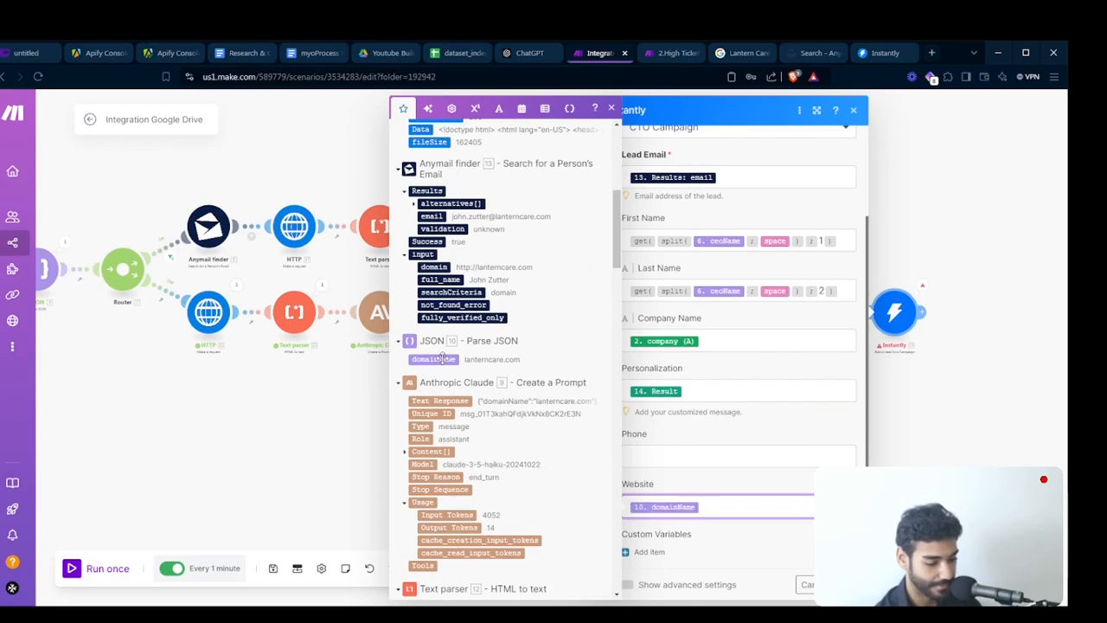
pyautogui.press('Home')
pyautogui.write('http://')
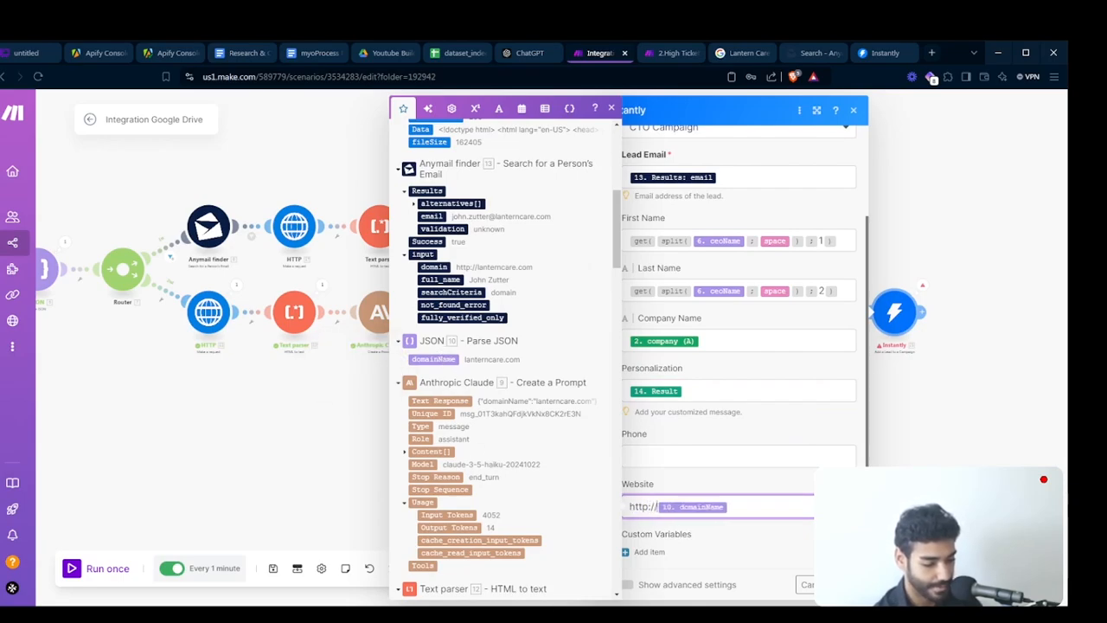
pyautogui.press('Return')
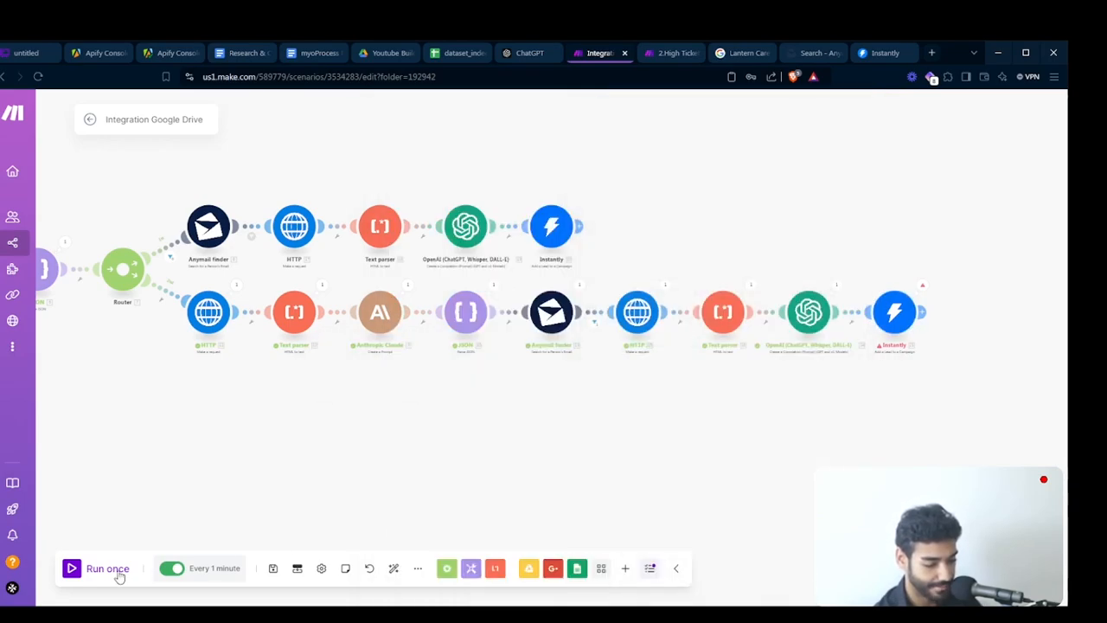
# - Run the scenario once
pyautogui.click(98, 580)
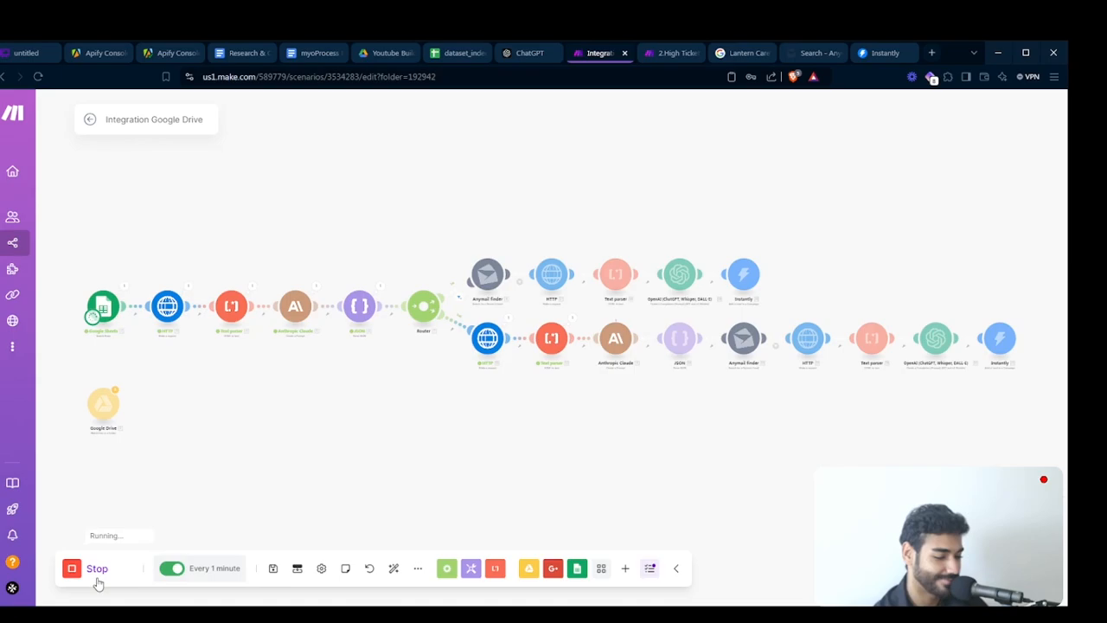
pyautogui.moveTo(714, 447); pyautogui.dragTo(487, 408)
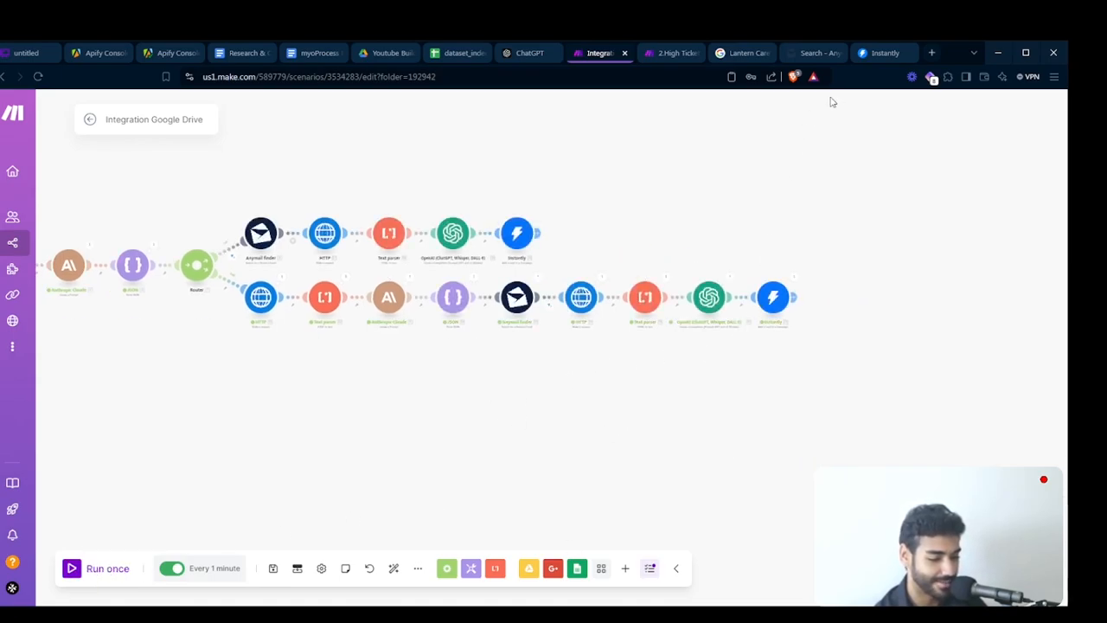
# - Switch to Instantly and open the CTO Campaign to check for added leads
pyautogui.click(872, 54)
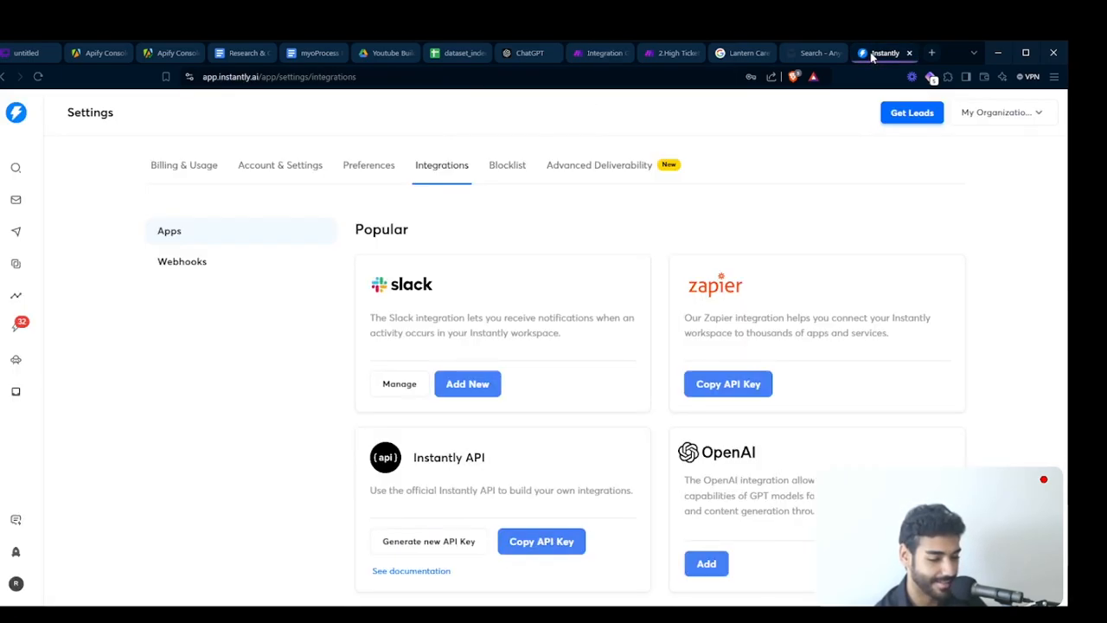
pyautogui.click(15, 231)
pyautogui.click(185, 289)
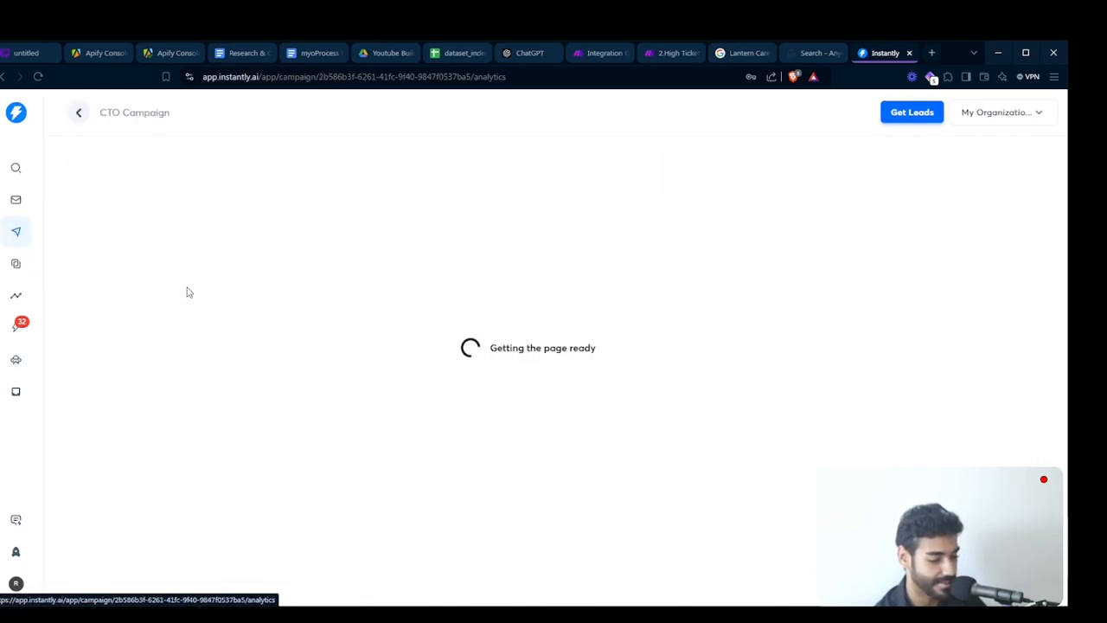
# - Insert the personalization variable into the CTO Campaign's Step 1 email body
pyautogui.click(227, 162)
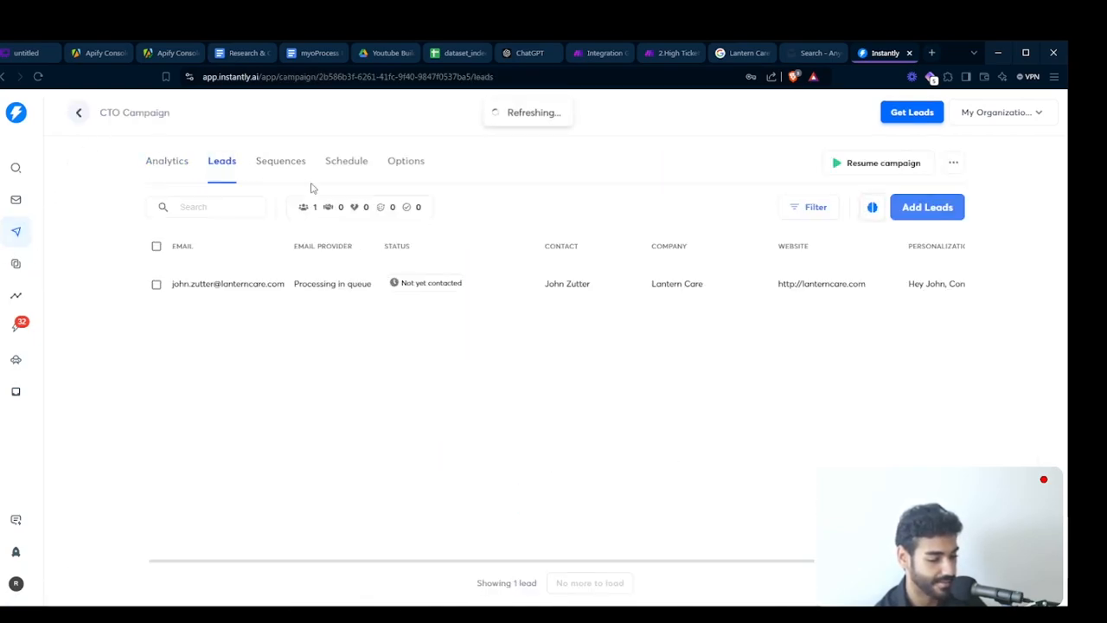
pyautogui.click(266, 160)
pyautogui.write('{{')
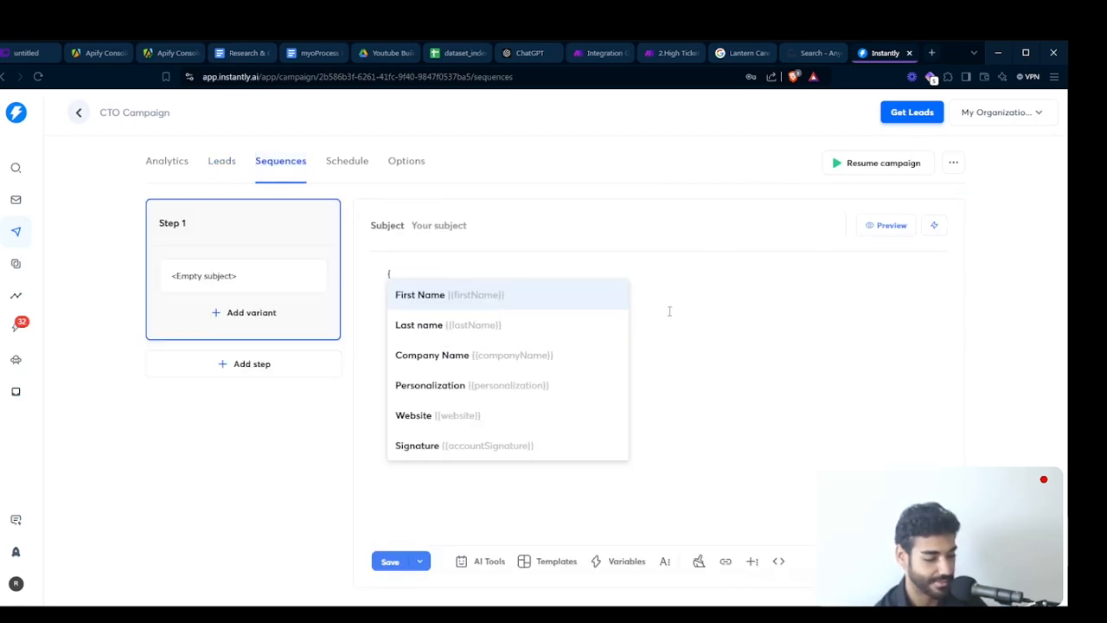
pyautogui.click(548, 395)
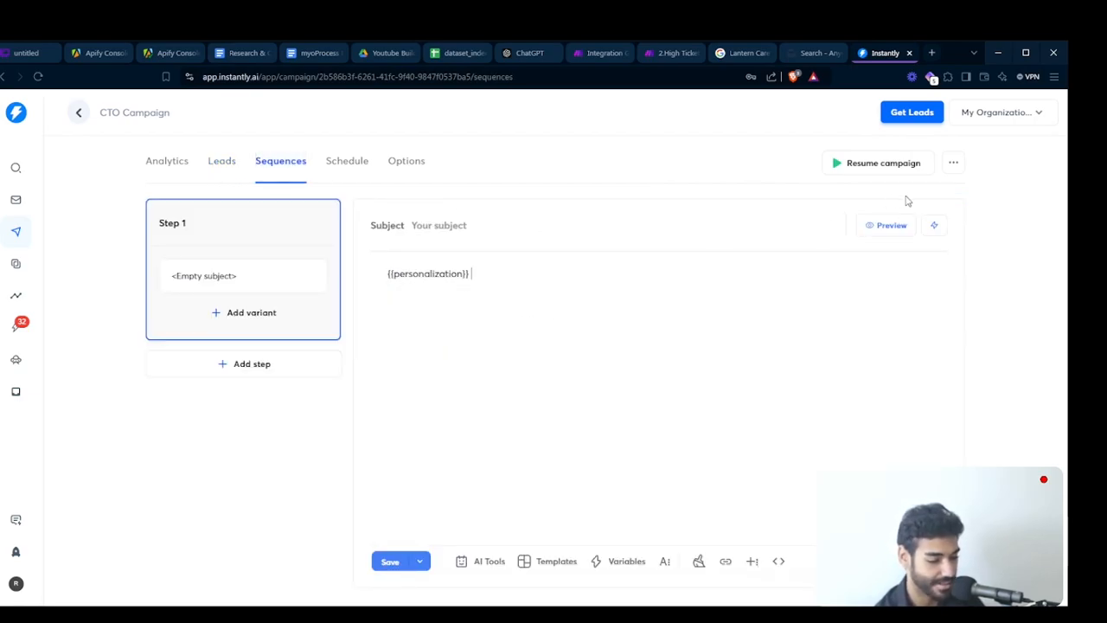
# - Preview the Step 1 email with the personalization variable filled in
pyautogui.click(879, 225)
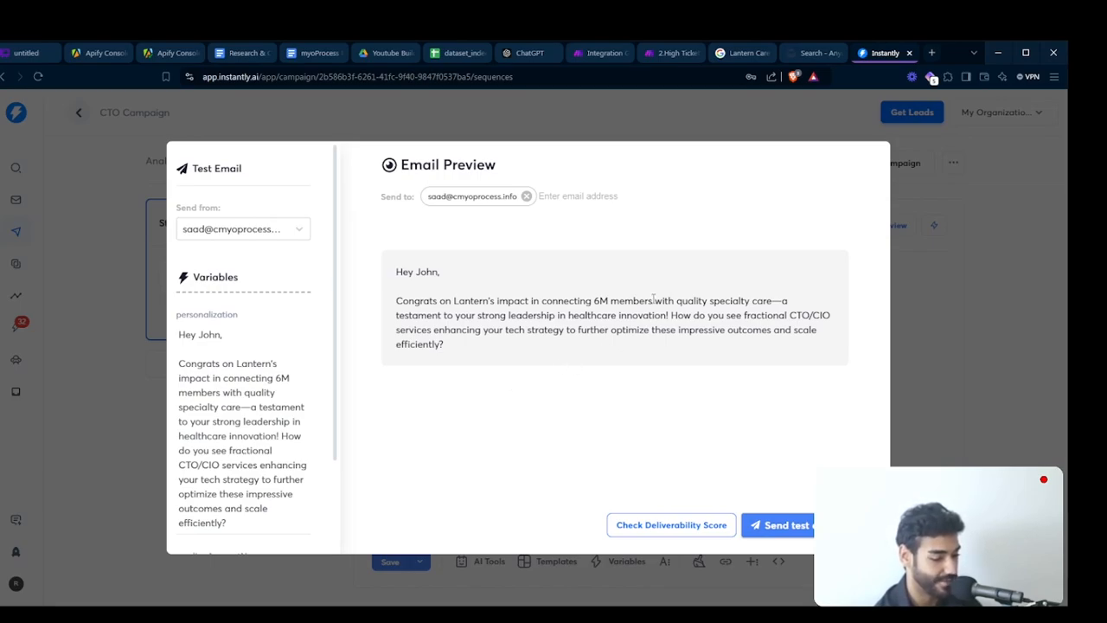
pyautogui.click(970, 334)
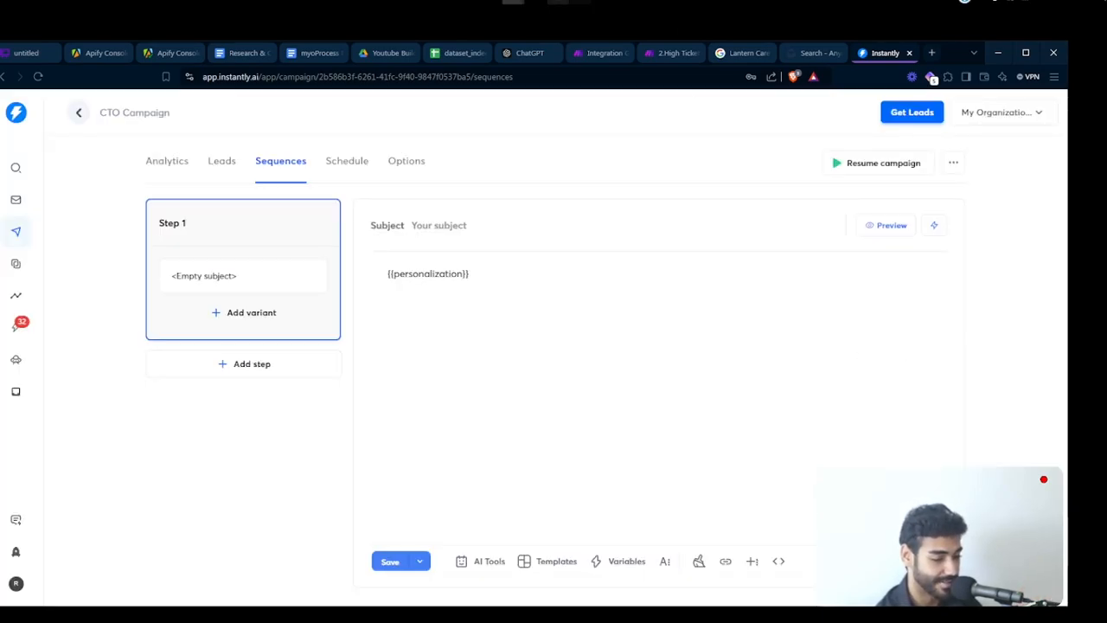
pyautogui.click(580, 2)
pyautogui.click(581, 2)
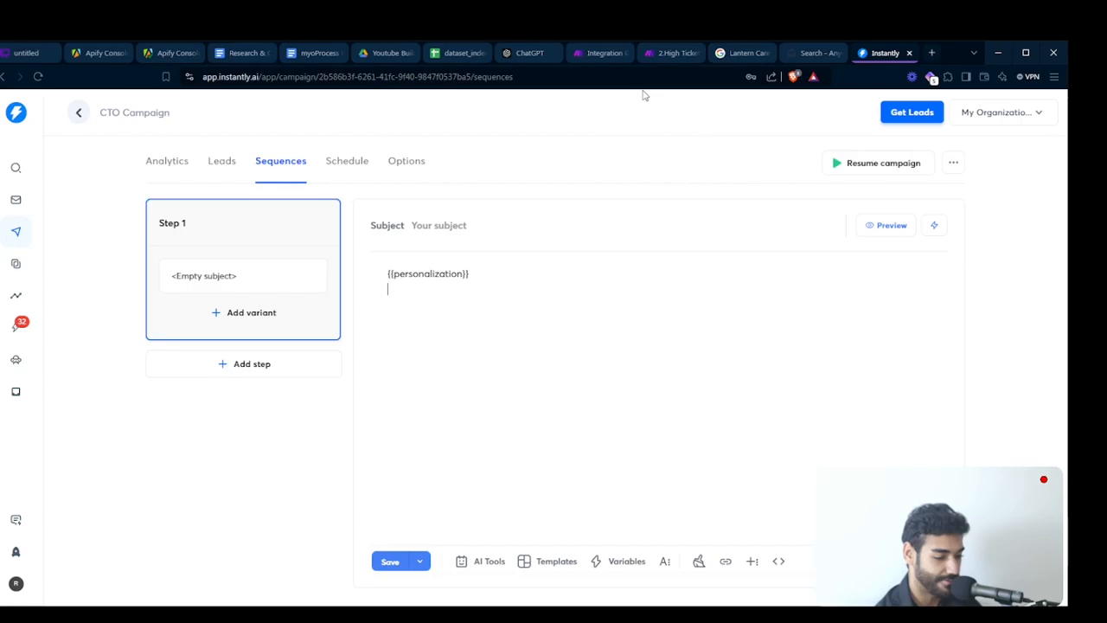
# - Clear the Limit value of the Google Sheets Search Rows module in the Make scenario
pyautogui.click(596, 53)
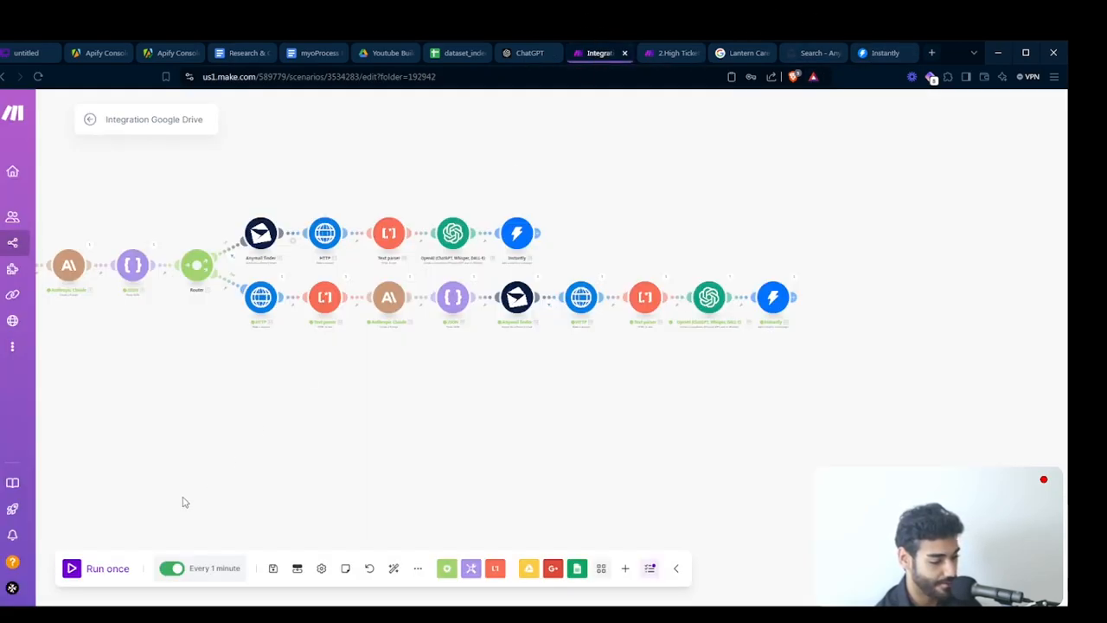
pyautogui.moveTo(403, 404); pyautogui.dragTo(868, 450)
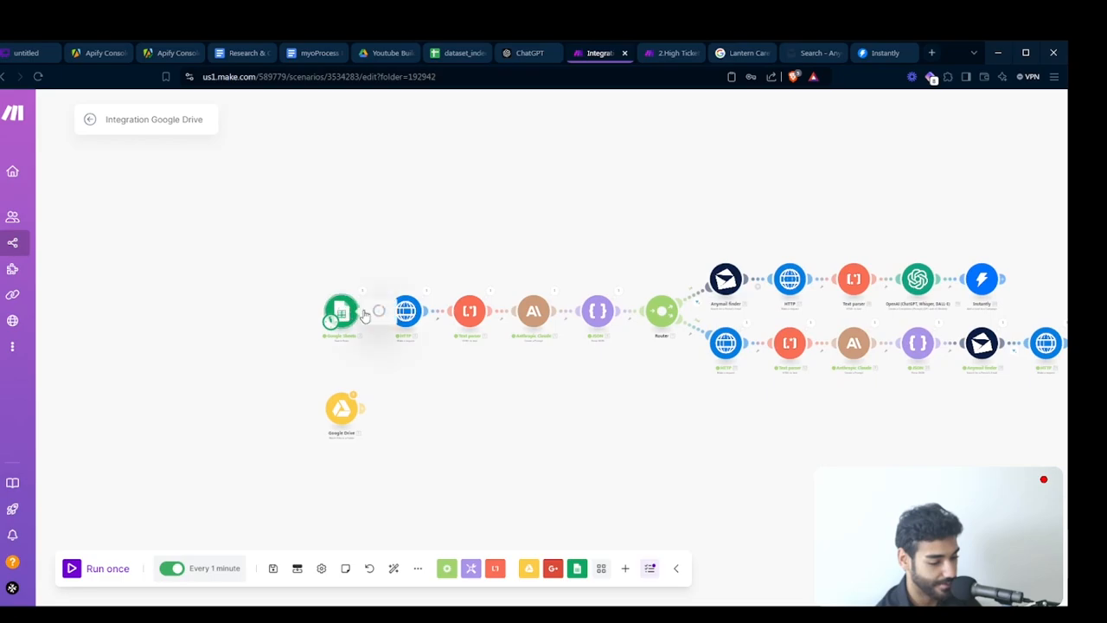
pyautogui.click(364, 316)
pyautogui.scroll(-2, 481, 366)
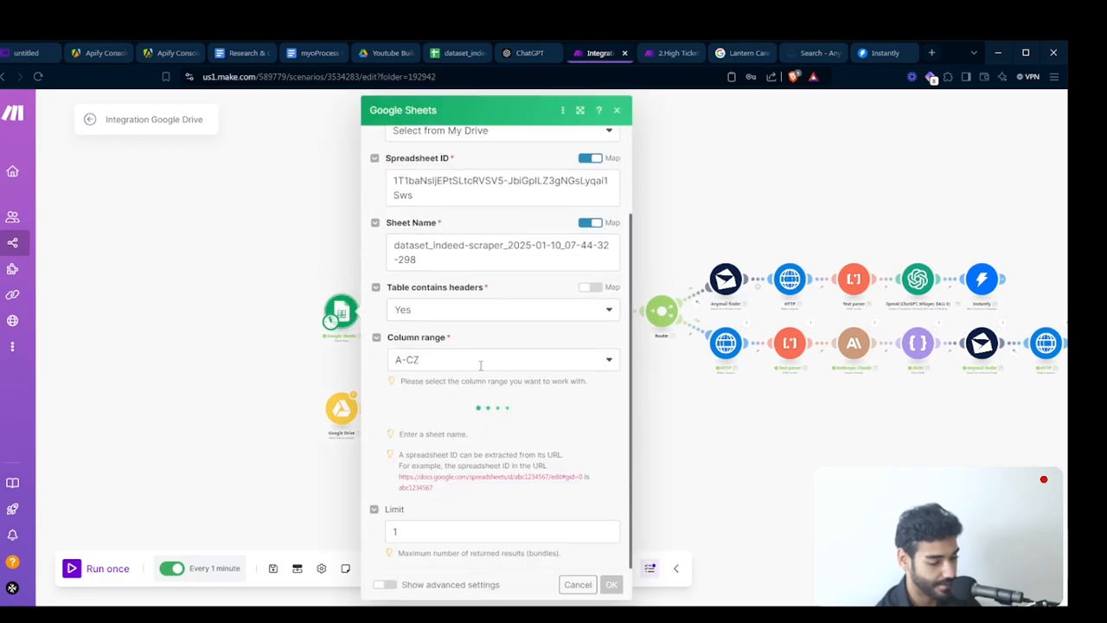
pyautogui.click(441, 531)
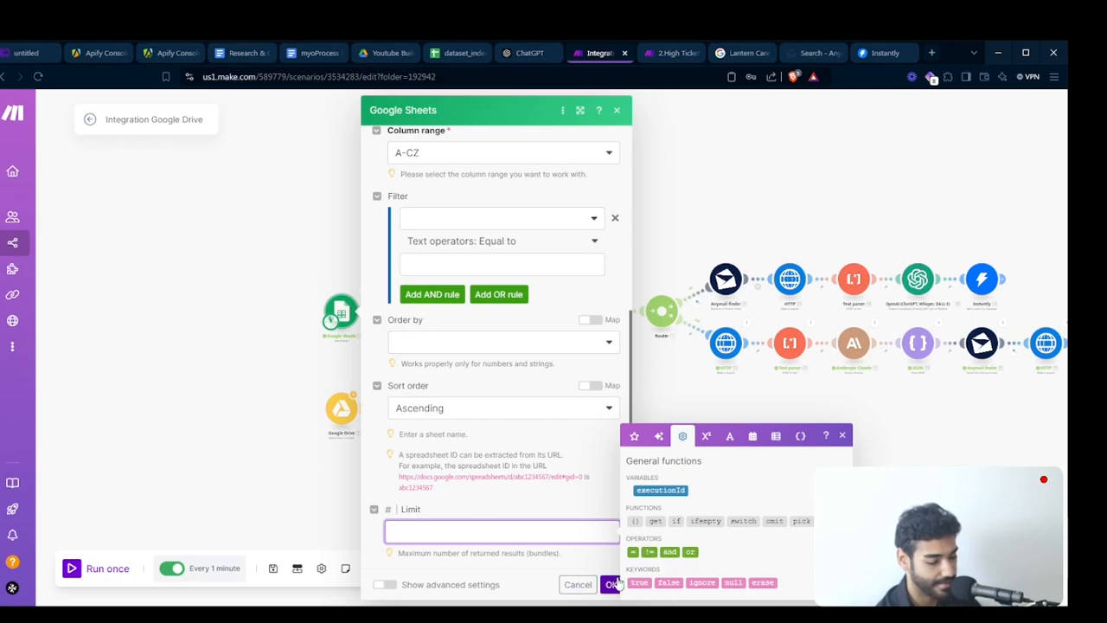
pyautogui.click(458, 54)
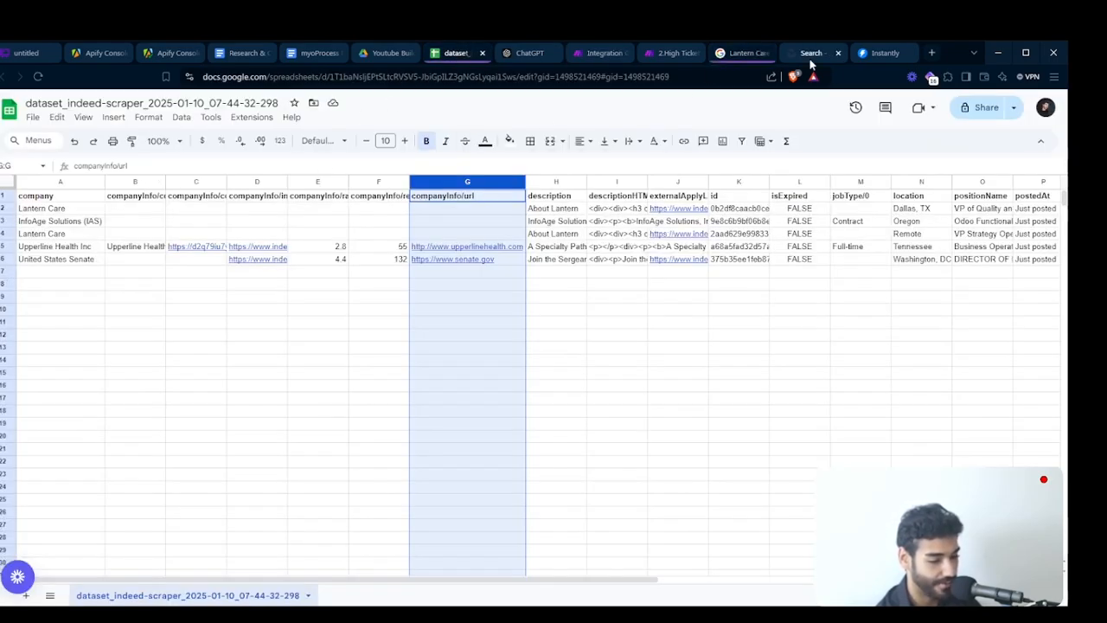
pyautogui.click(602, 54)
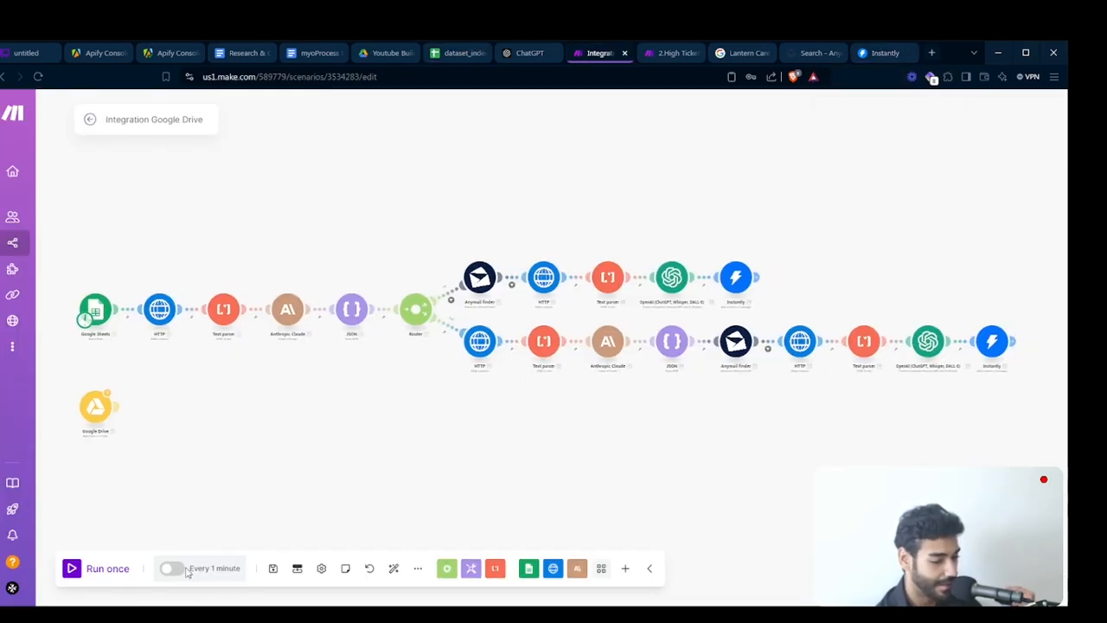
# - Run the scenario once
pyautogui.click(88, 319)
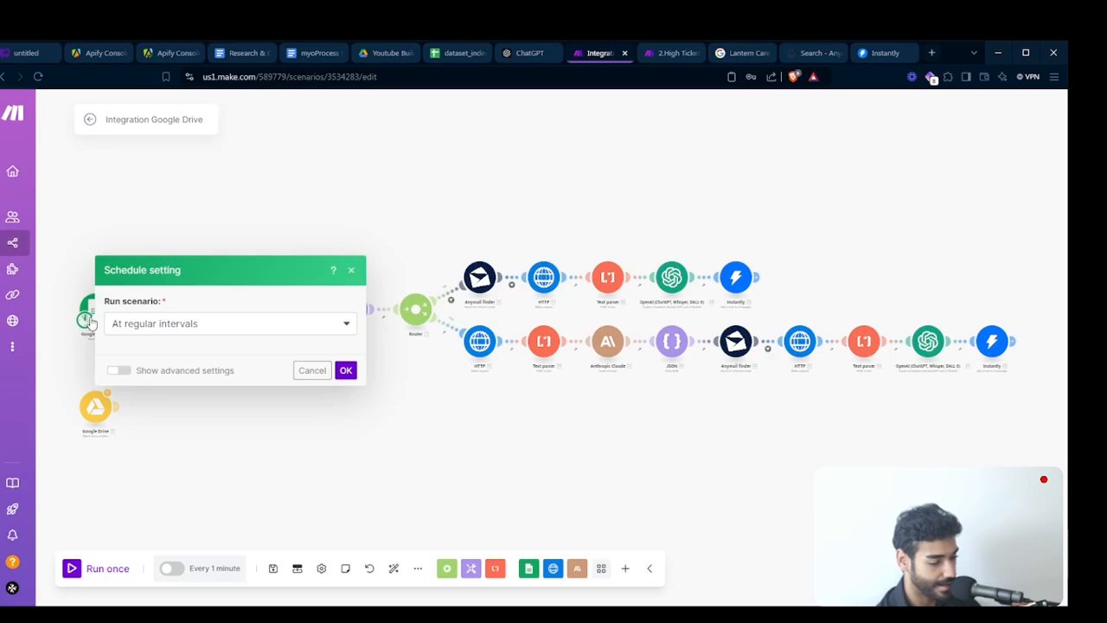
pyautogui.click(82, 353)
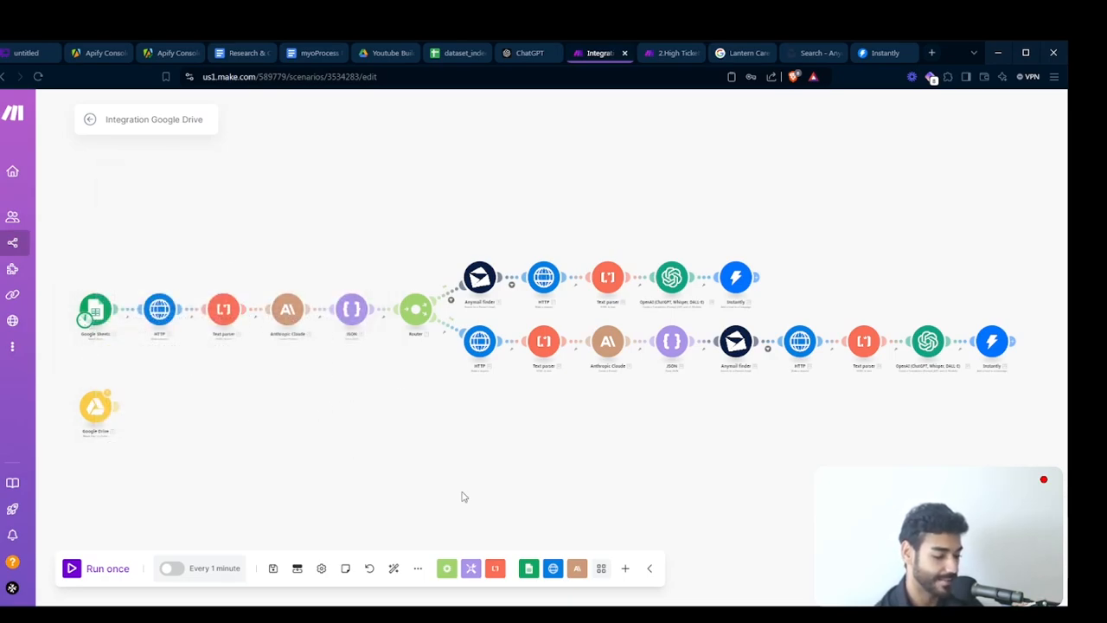
pyautogui.click(122, 575)
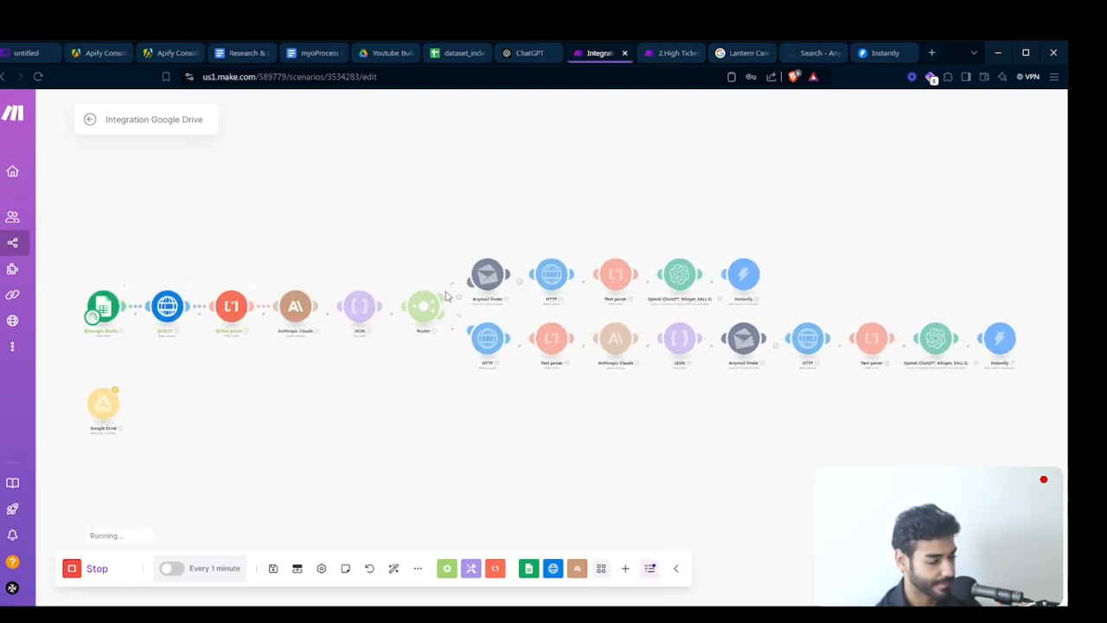
# - Inspect the input and output bundles of the Instantly modules on both router branches
pyautogui.moveTo(585, 431); pyautogui.dragTo(427, 445)
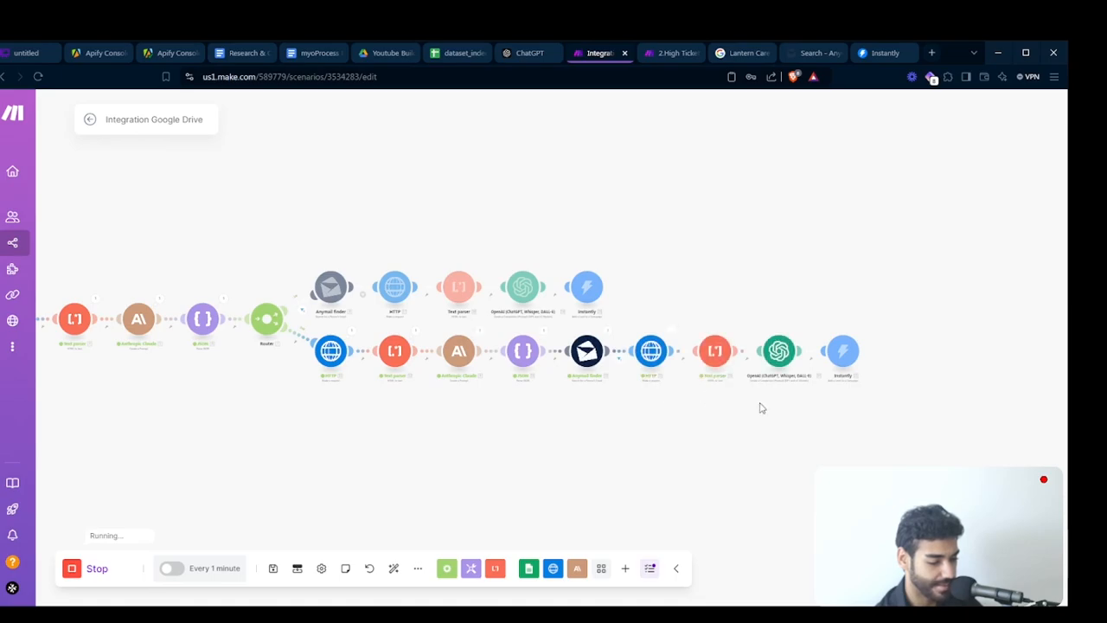
pyautogui.scroll(5, 761, 407)
pyautogui.moveTo(759, 408); pyautogui.dragTo(371, 465)
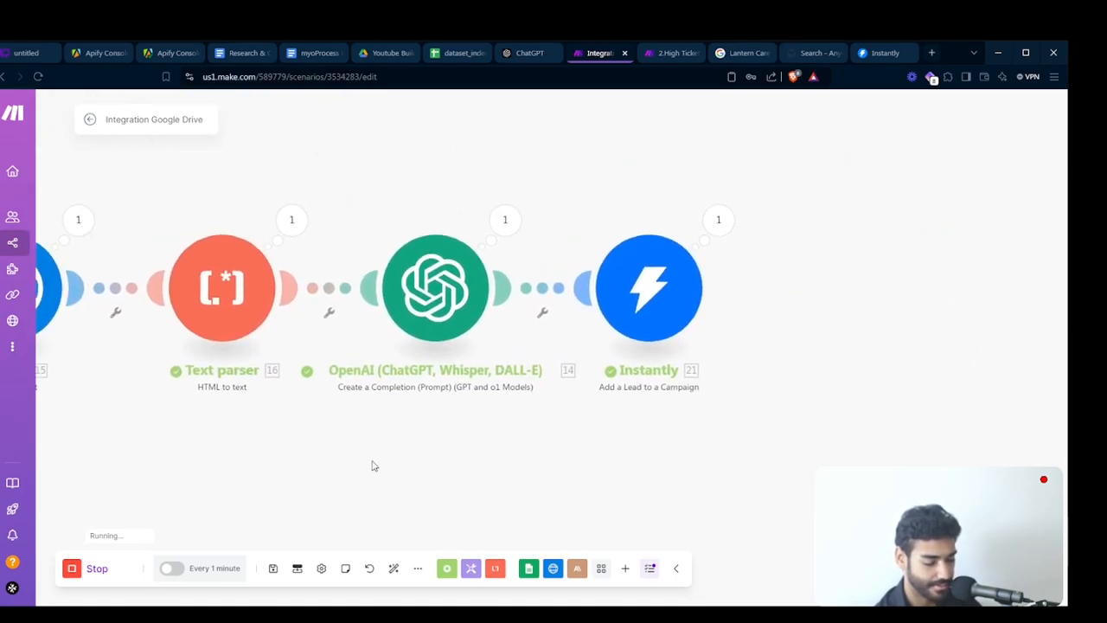
pyautogui.click(719, 220)
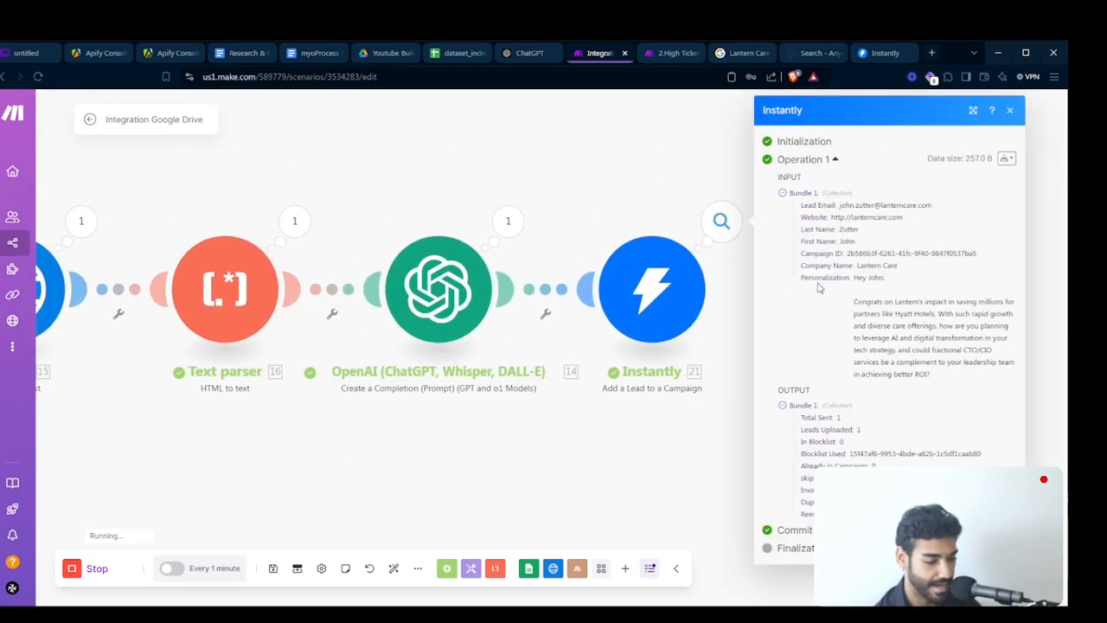
pyautogui.tripleClick(920, 350)
pyautogui.click(594, 436)
pyautogui.scroll(-5, 591, 437)
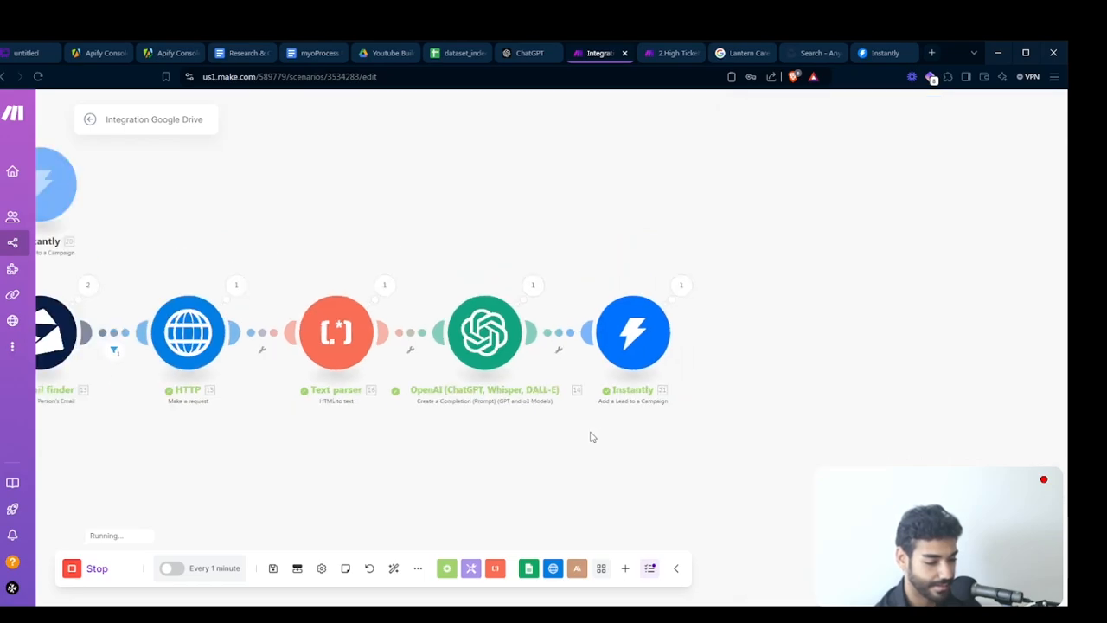
pyautogui.scroll(2, 374, 429)
pyautogui.scroll(4, 370, 427)
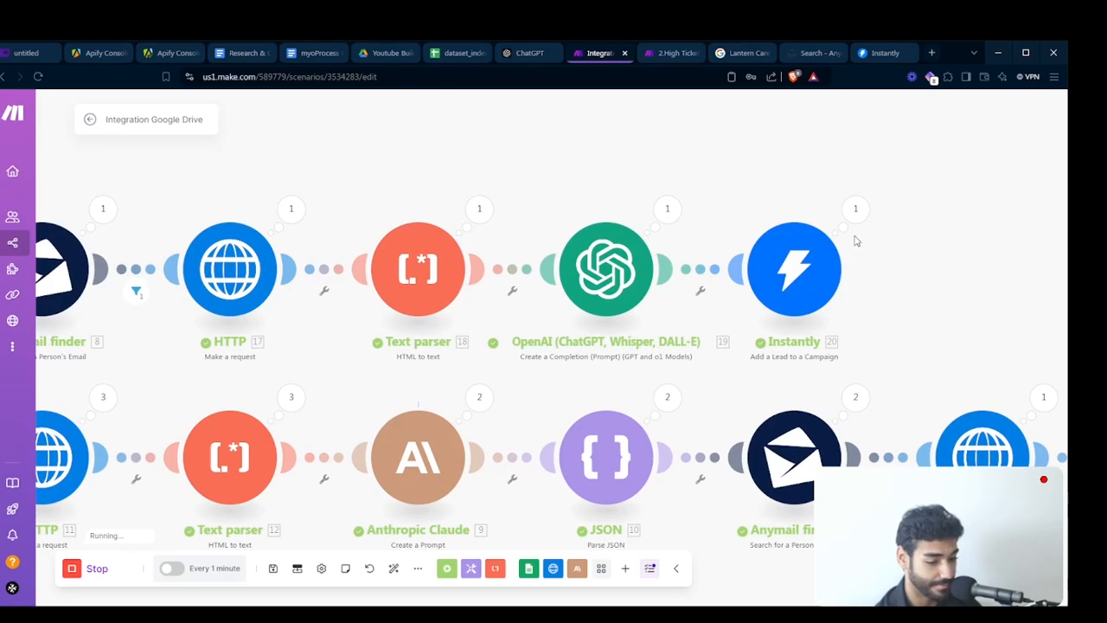
pyautogui.click(855, 210)
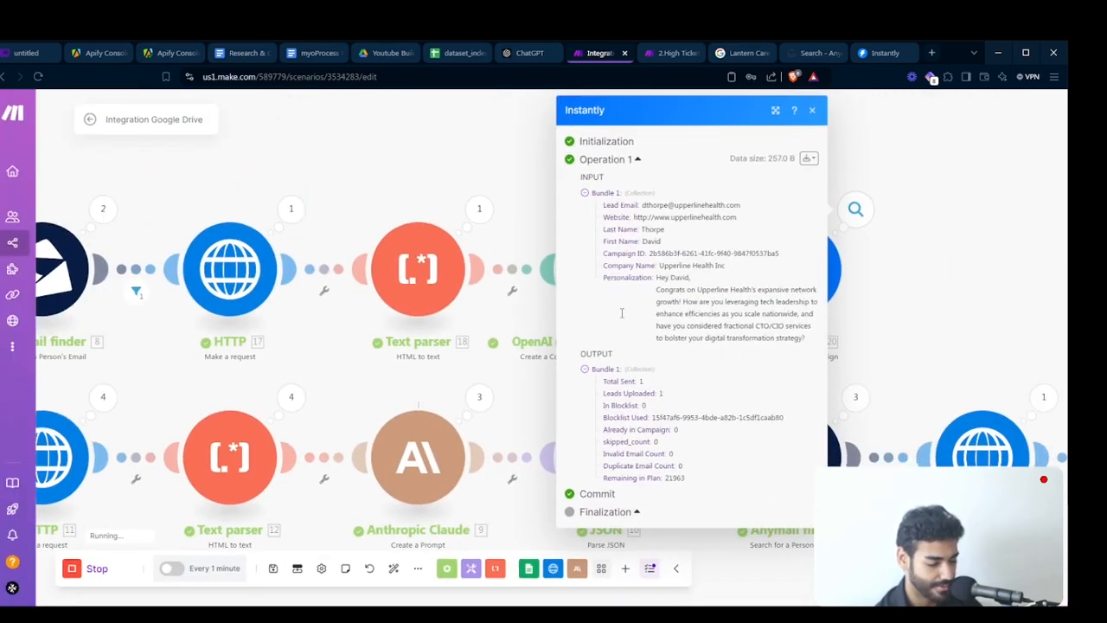
# - Review the operation counts of each module across the scenario
pyautogui.click(344, 323)
pyautogui.moveTo(346, 321); pyautogui.dragTo(543, 312)
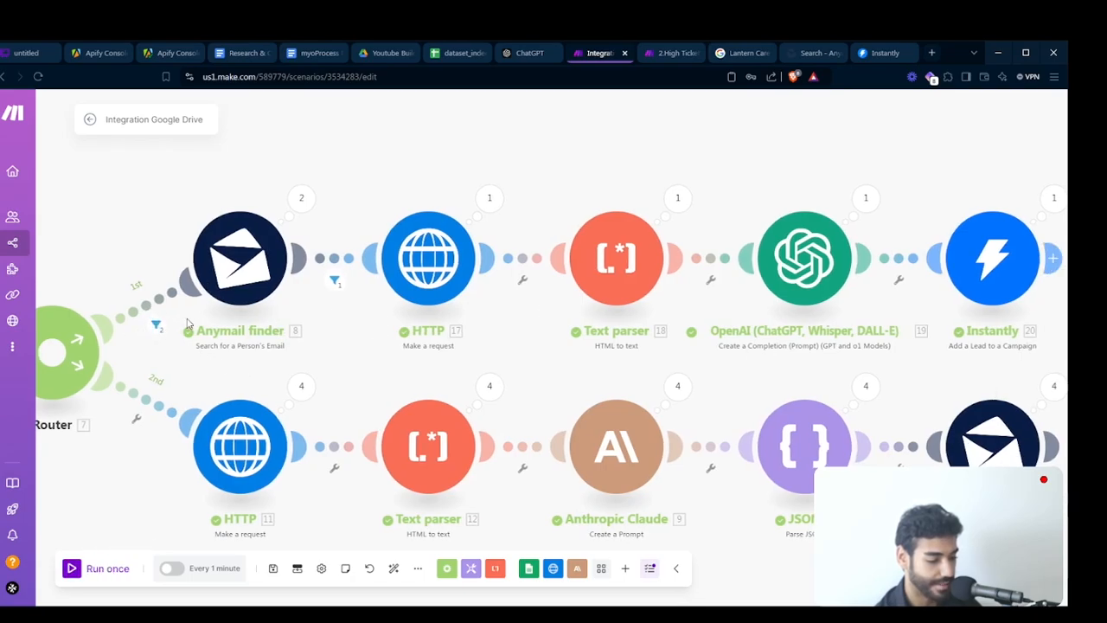
pyautogui.moveTo(487, 358); pyautogui.dragTo(48, 313)
pyautogui.moveTo(949, 289); pyautogui.dragTo(556, 249)
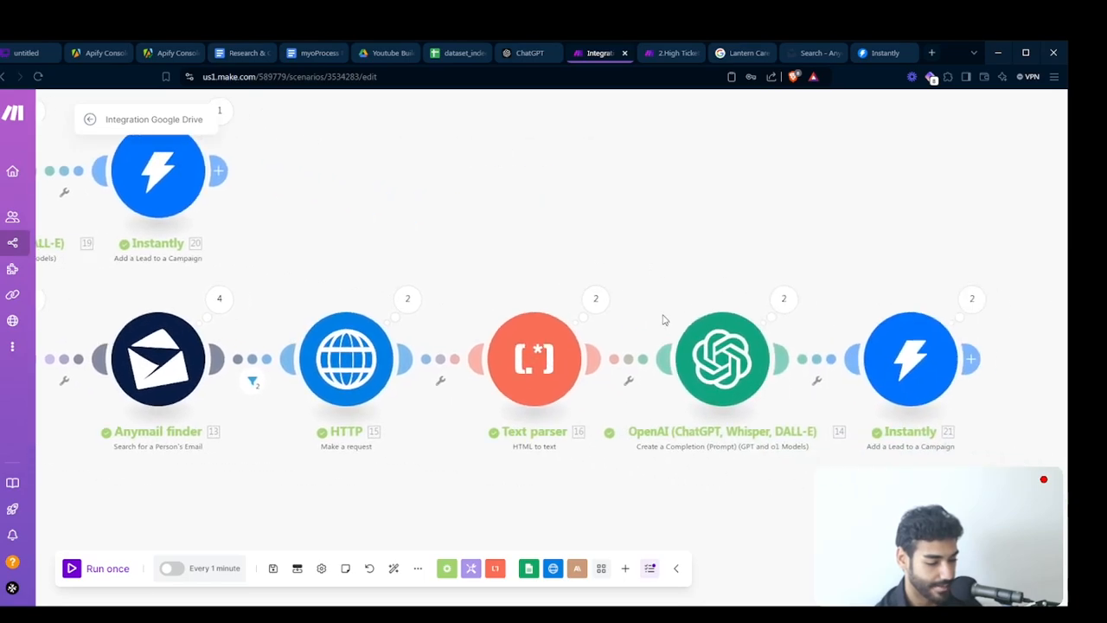
pyautogui.moveTo(303, 260); pyautogui.dragTo(937, 307)
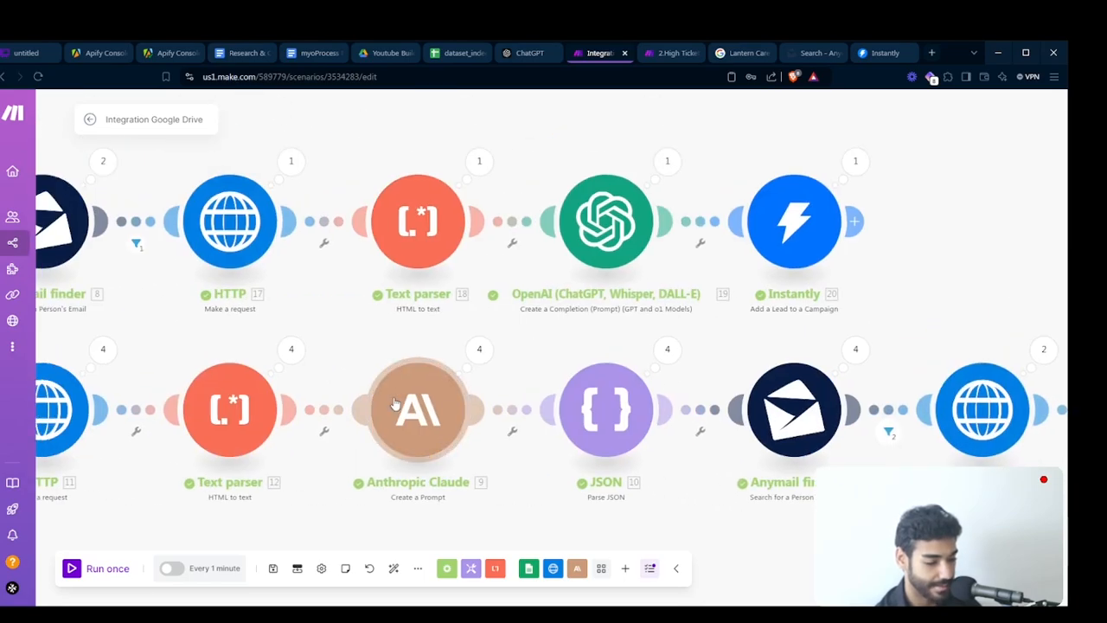
pyautogui.moveTo(337, 337); pyautogui.dragTo(722, 286)
pyautogui.moveTo(336, 369); pyautogui.dragTo(735, 449)
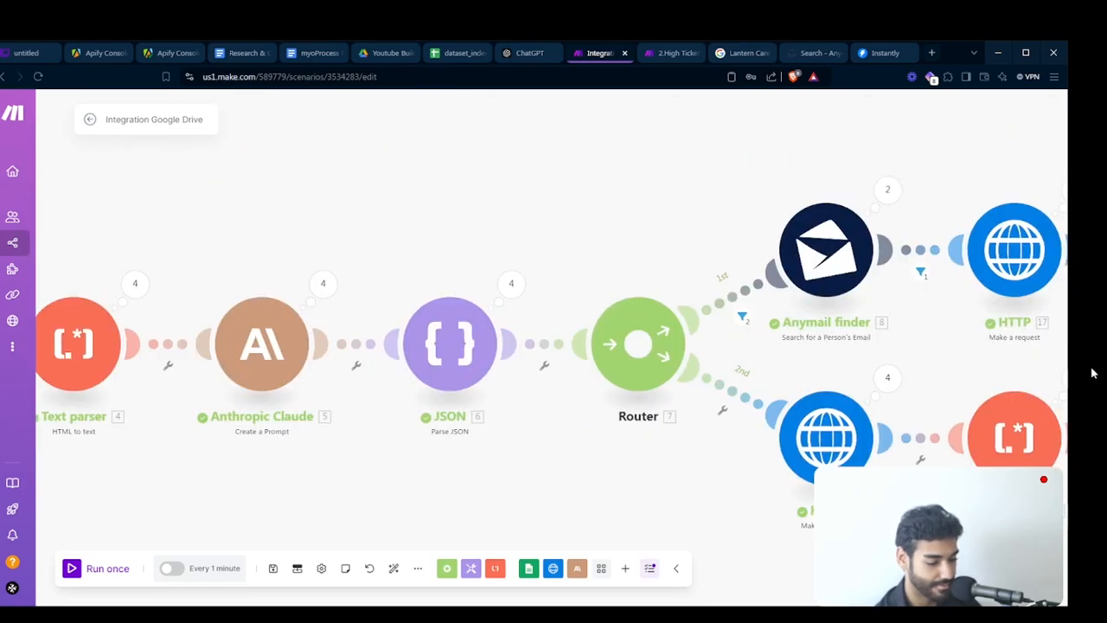
pyautogui.scroll(-5, 713, 451)
pyautogui.scroll(3, 603, 459)
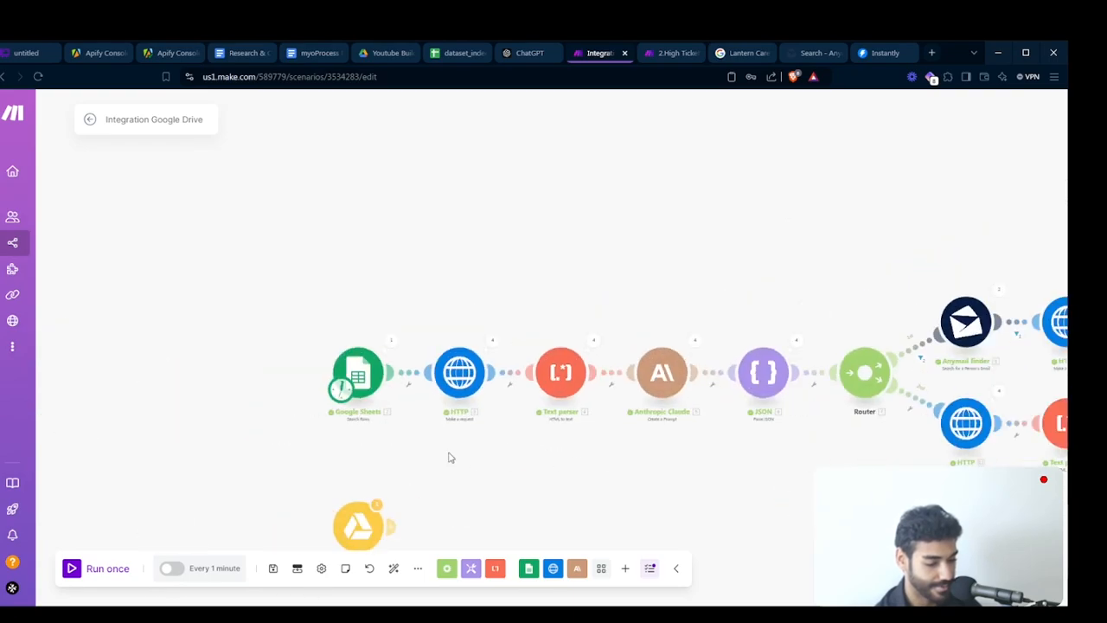
# - Insert the personalization variable into the CTO Campaign's Step 1 email body in Instantly and preview the email
pyautogui.click(878, 54)
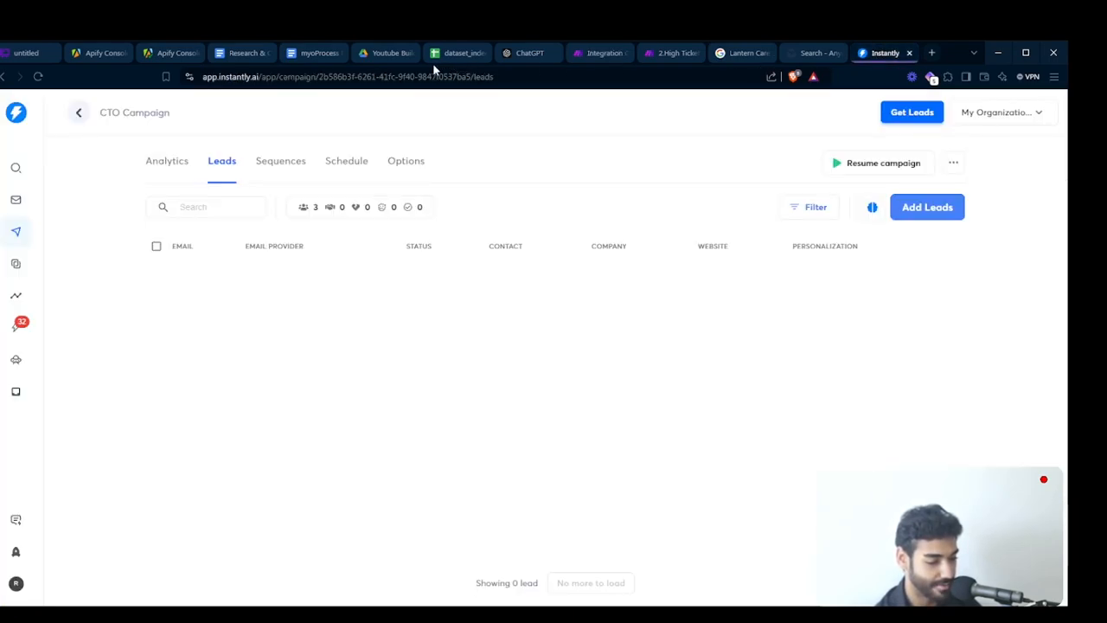
pyautogui.click(280, 162)
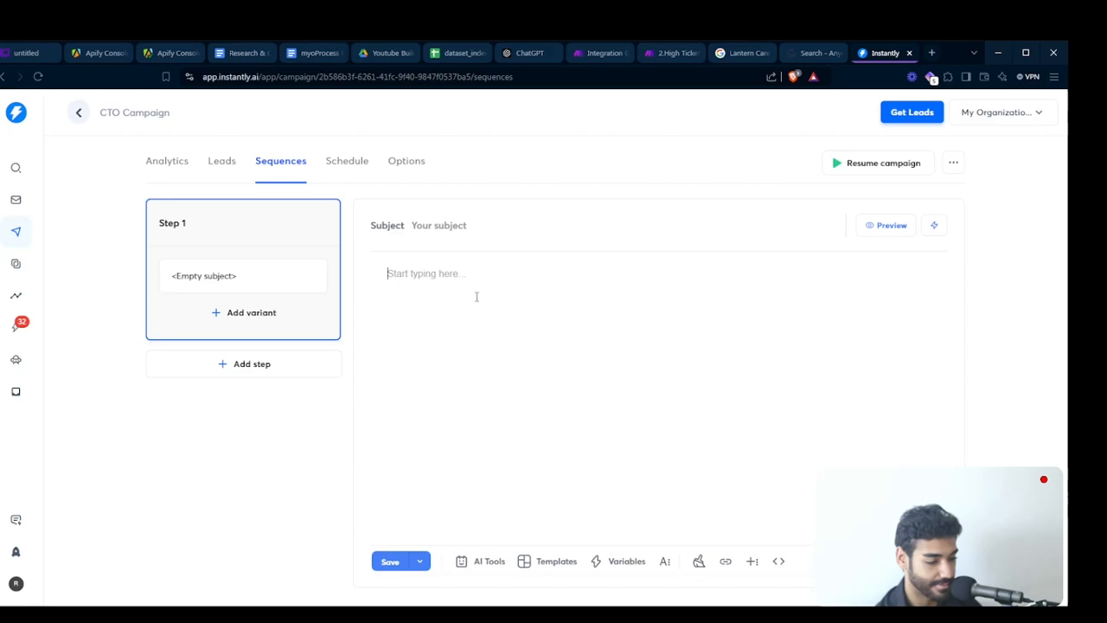
pyautogui.write('{{')
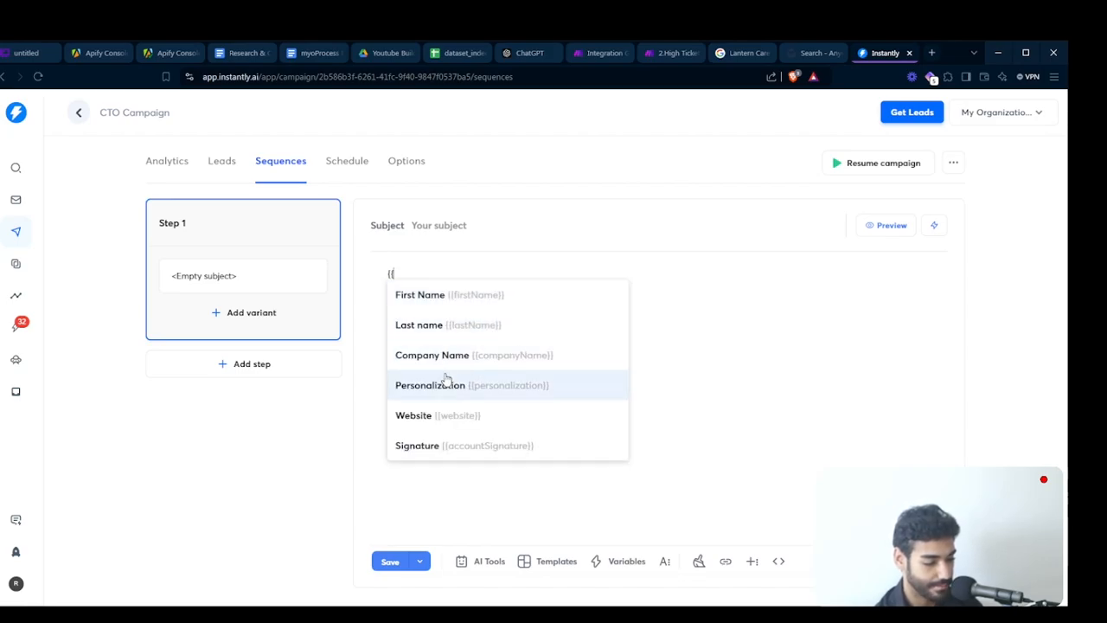
pyautogui.click(446, 377)
pyautogui.click(890, 225)
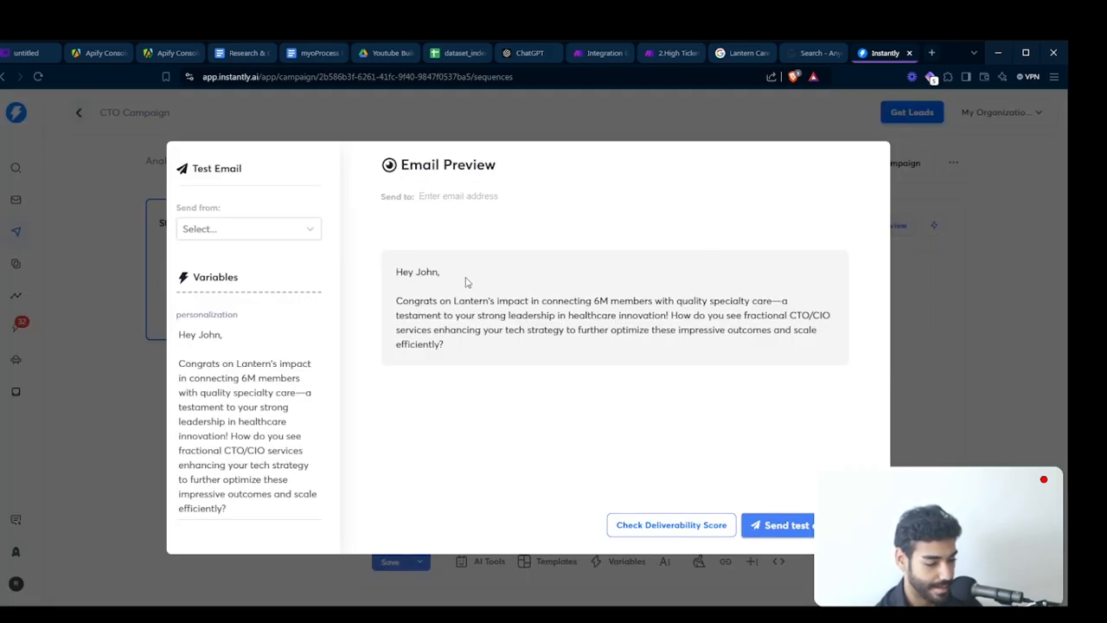
pyautogui.click(968, 246)
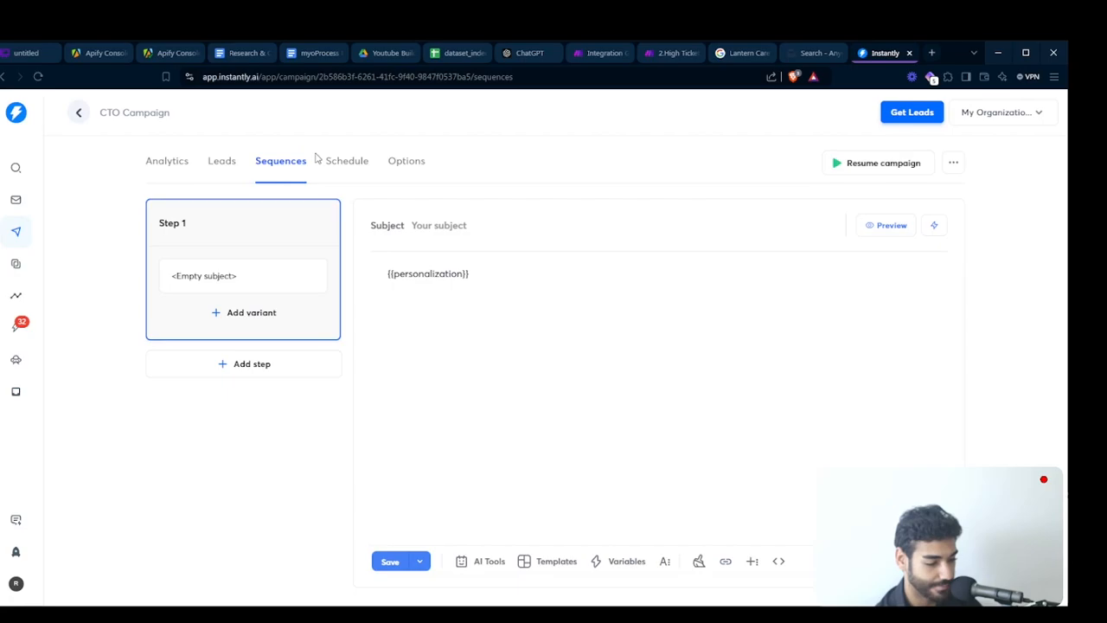
# - Review the campaign's leads list and the sequence email body
pyautogui.click(222, 161)
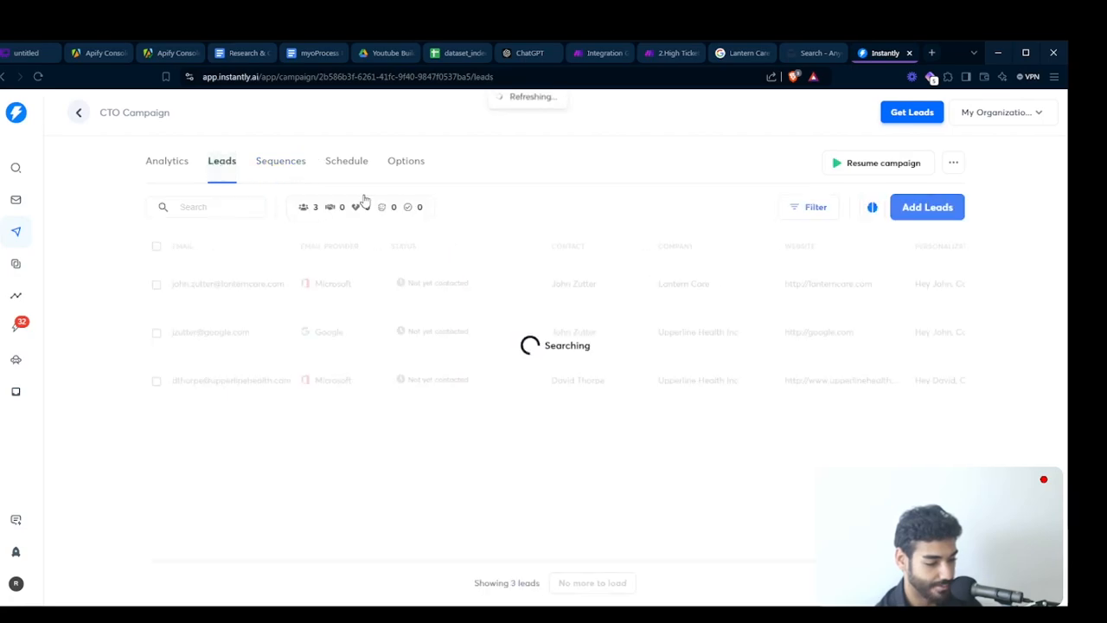
pyautogui.click(276, 160)
pyautogui.click(223, 164)
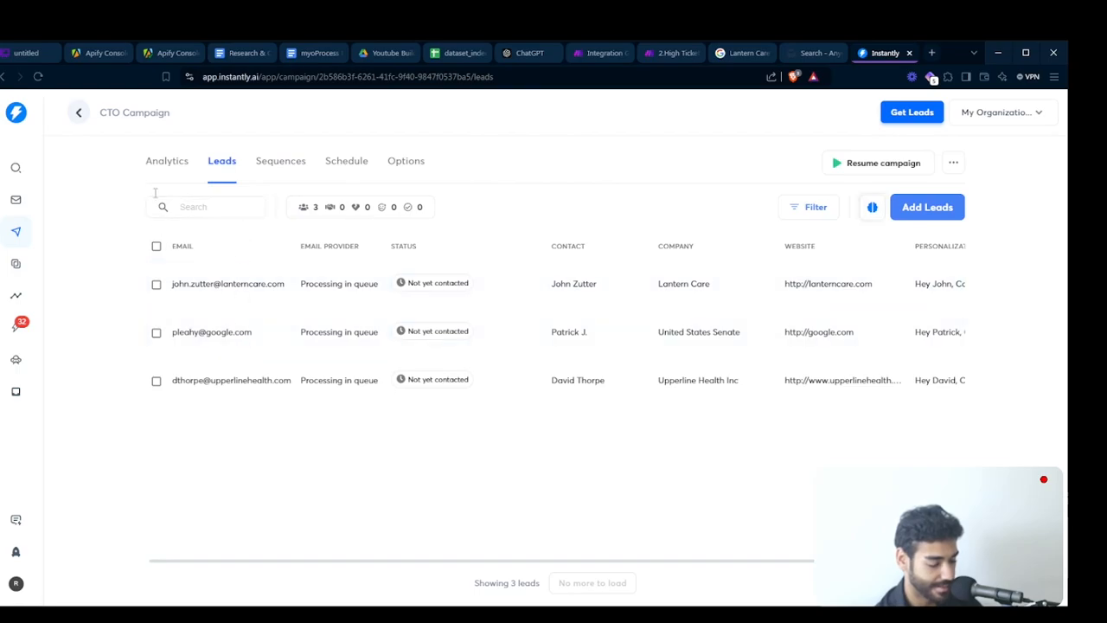
pyautogui.click(280, 165)
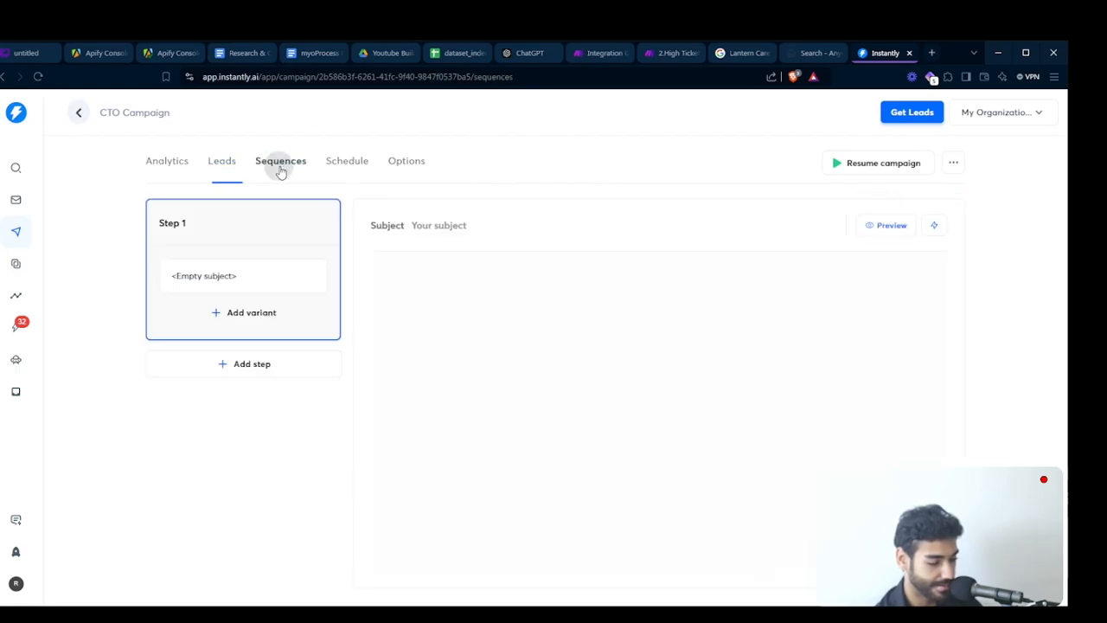
pyautogui.click(221, 166)
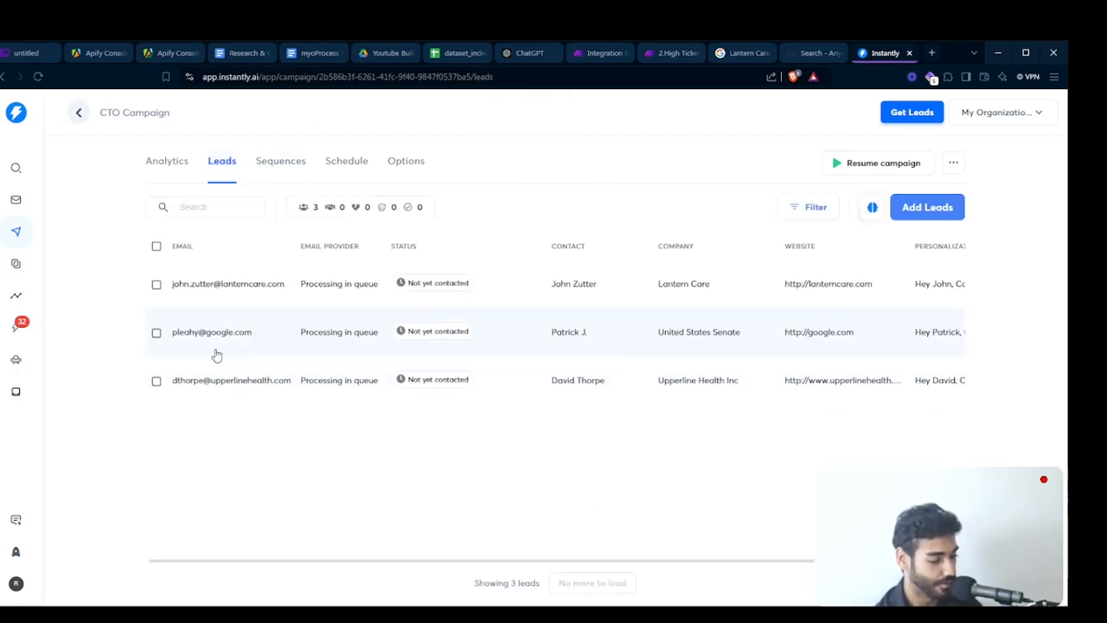
# - Check the campaign sequence and open a lead's details from the CTO Campaign leads list
pyautogui.click(291, 169)
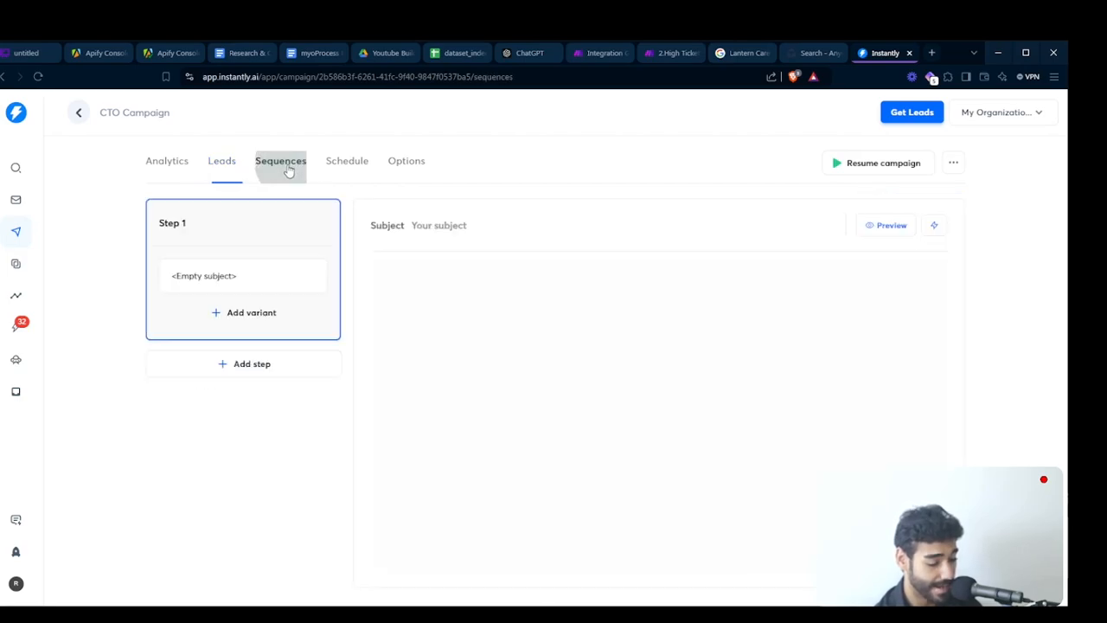
pyautogui.click(216, 170)
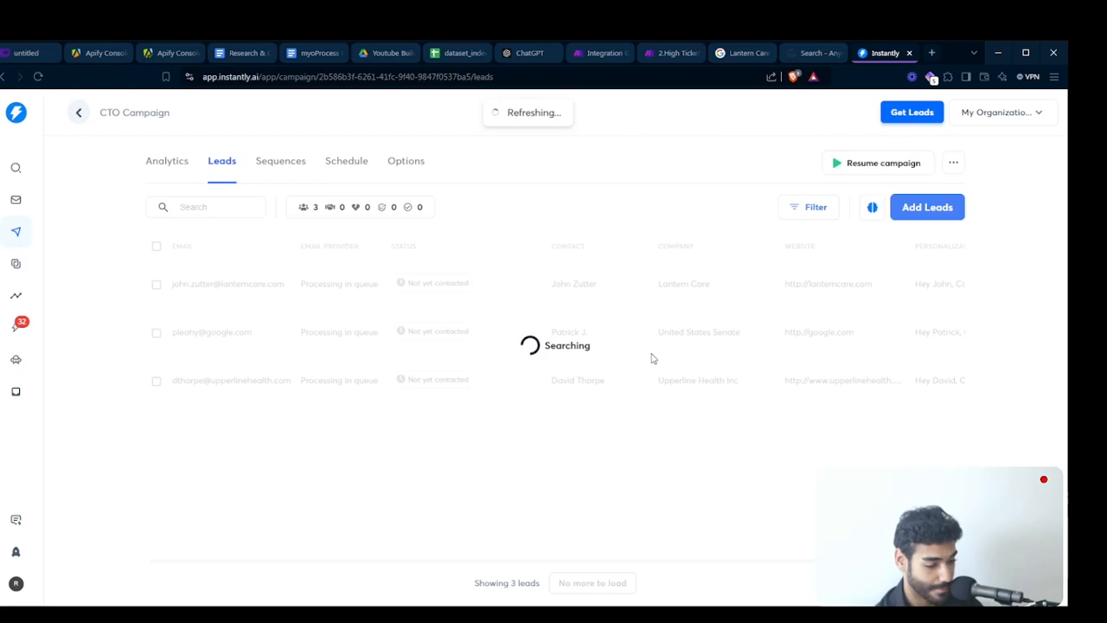
pyautogui.click(925, 389)
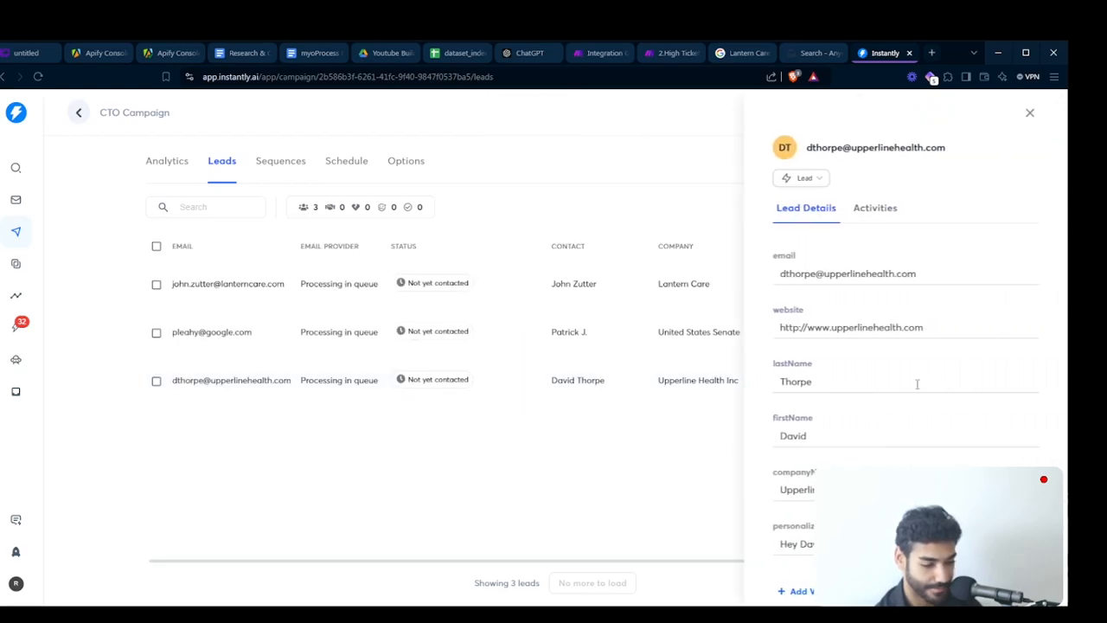
pyautogui.scroll(-5, 862, 316)
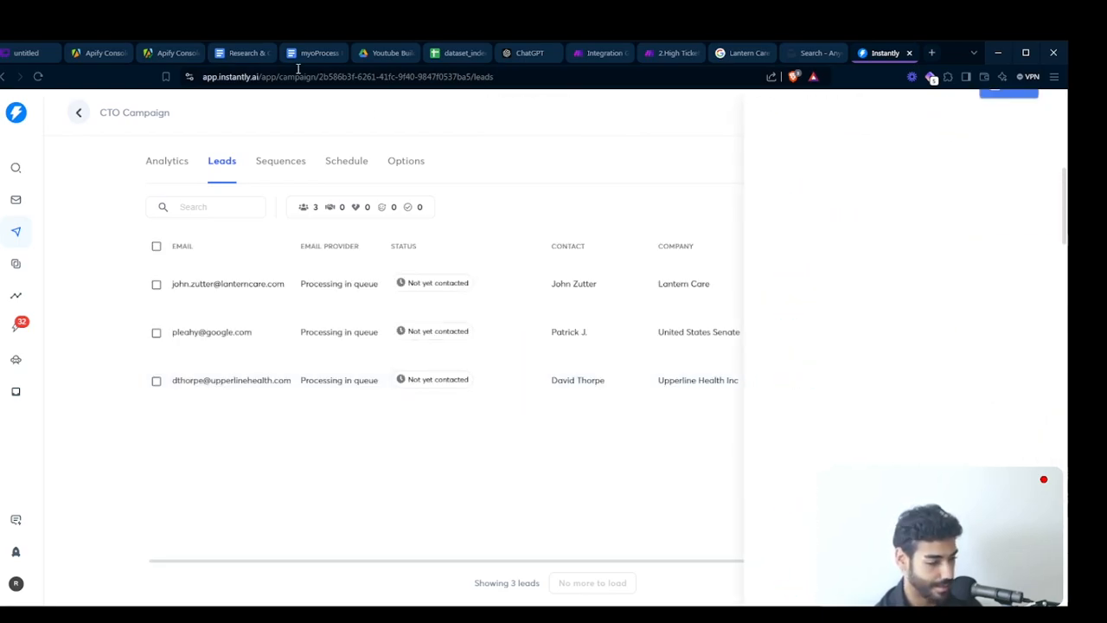
# - Inspect the OpenAI module's second-operation input and output bundles on the lower router branch in the Make scenario
pyautogui.click(601, 53)
pyautogui.moveTo(759, 280); pyautogui.dragTo(129, 282)
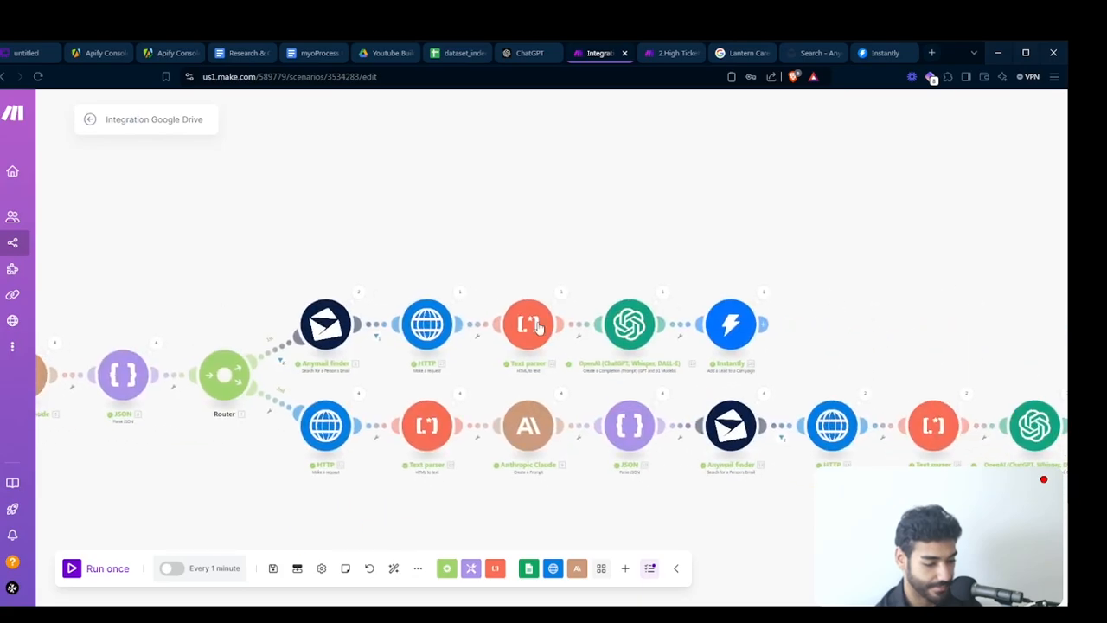
pyautogui.moveTo(981, 293); pyautogui.dragTo(510, 192)
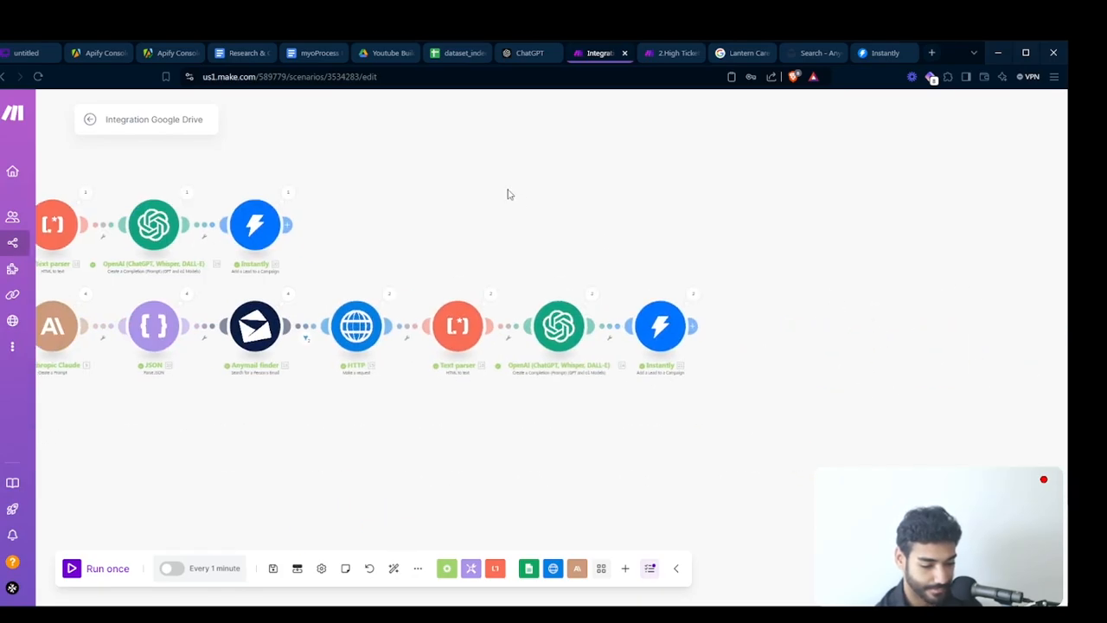
pyautogui.click(594, 296)
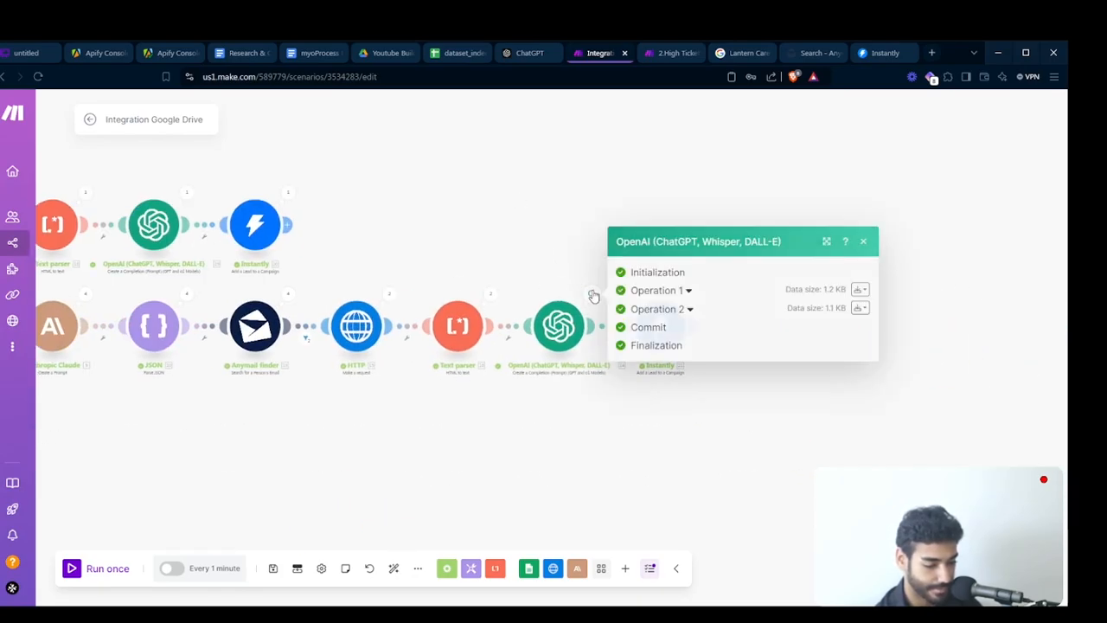
pyautogui.click(690, 310)
pyautogui.scroll(3, 751, 309)
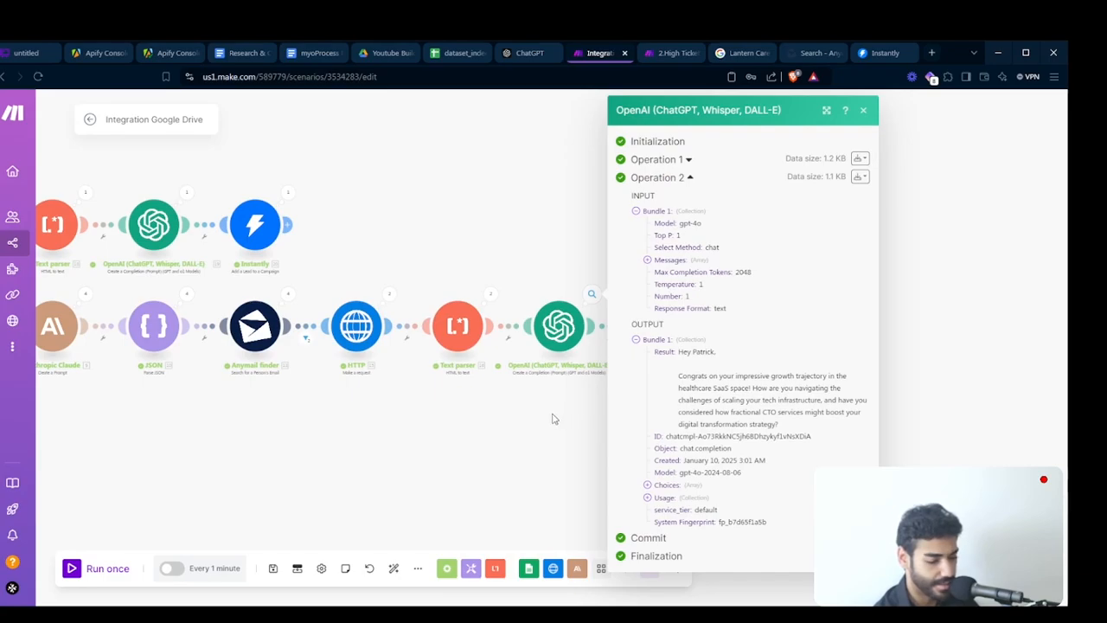
pyautogui.click(553, 419)
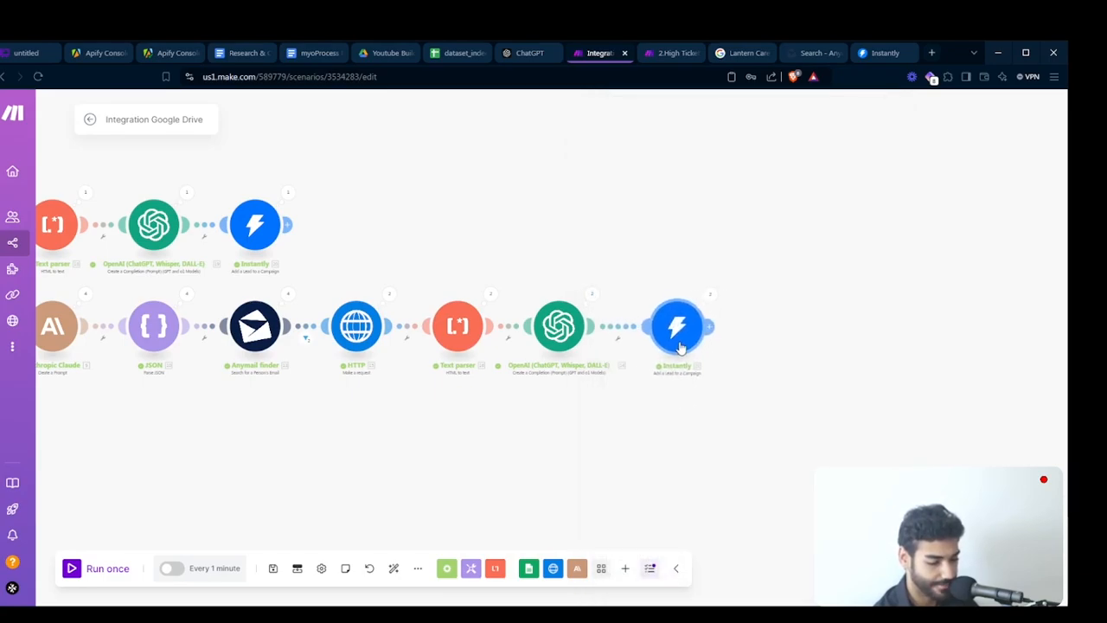
# - Move the Google Drive Watch Files in a Folder module to the start, connecting it before the Google Sheets module
pyautogui.doubleClick(593, 435)
pyautogui.moveTo(594, 435); pyautogui.dragTo(760, 473)
pyautogui.moveTo(454, 448); pyautogui.dragTo(537, 435)
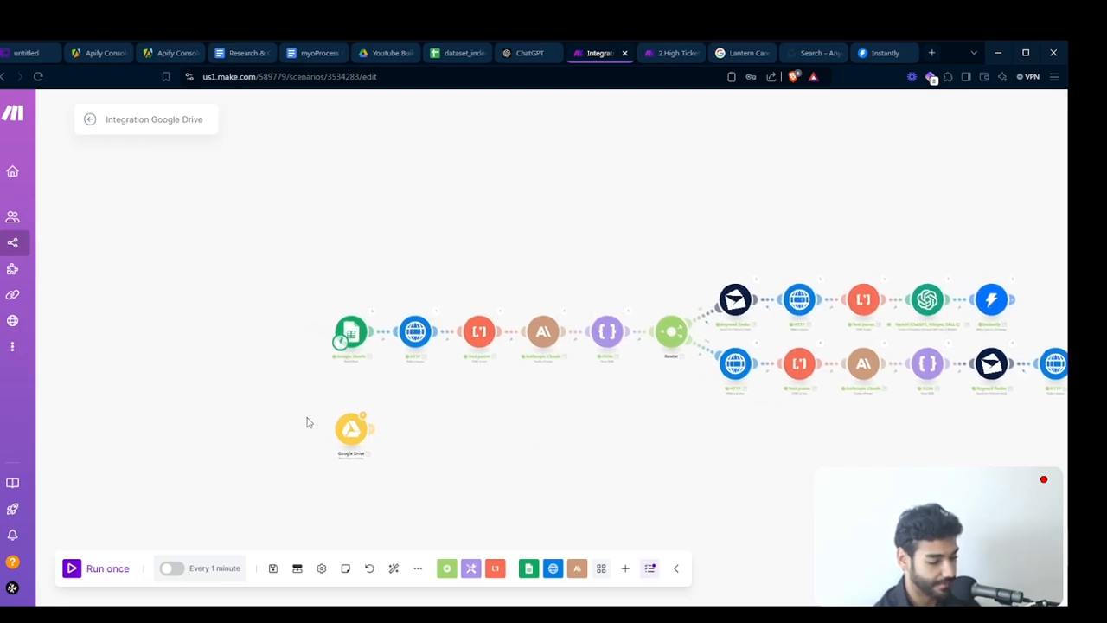
pyautogui.moveTo(350, 434); pyautogui.dragTo(292, 338)
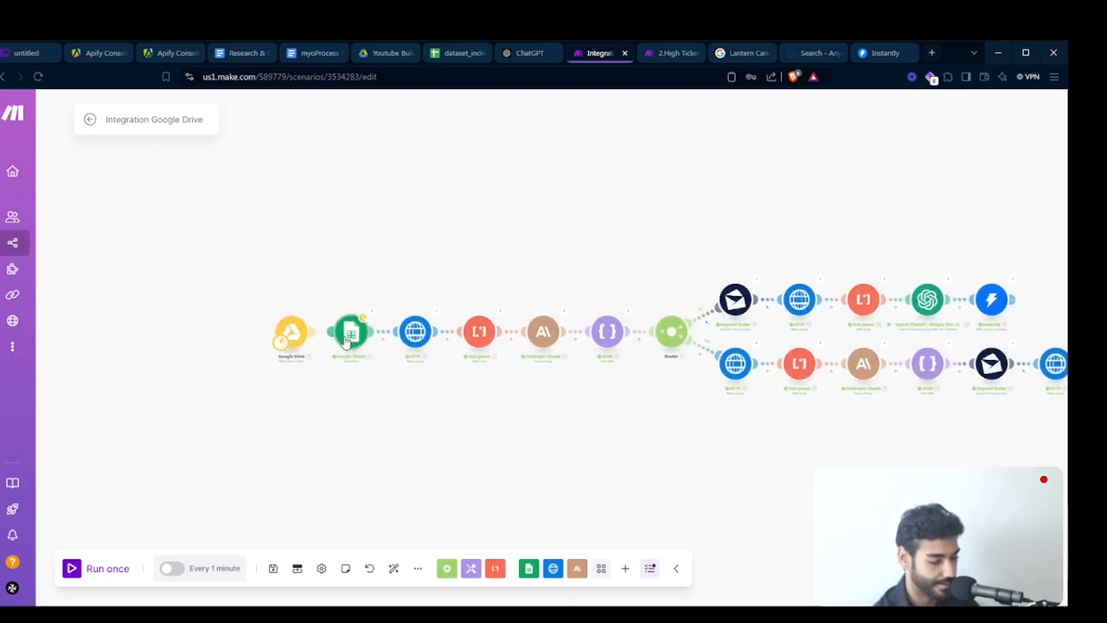
# - Map the Google Drive File ID into the Google Sheets Spreadsheet ID and the file Name into Sheet Name
pyautogui.click(350, 337)
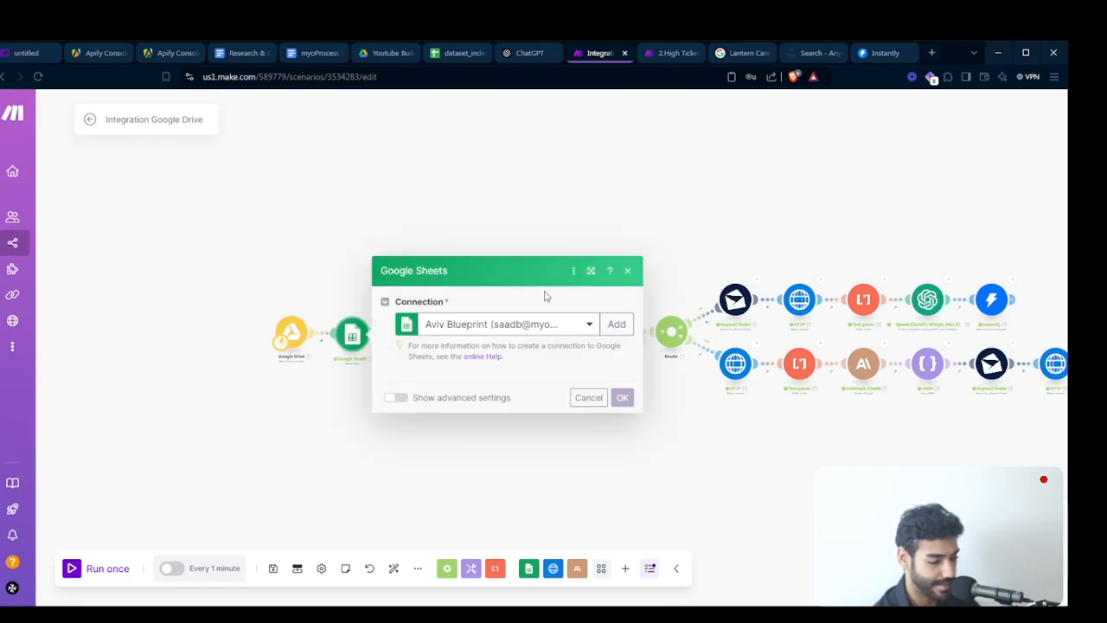
pyautogui.click(512, 300)
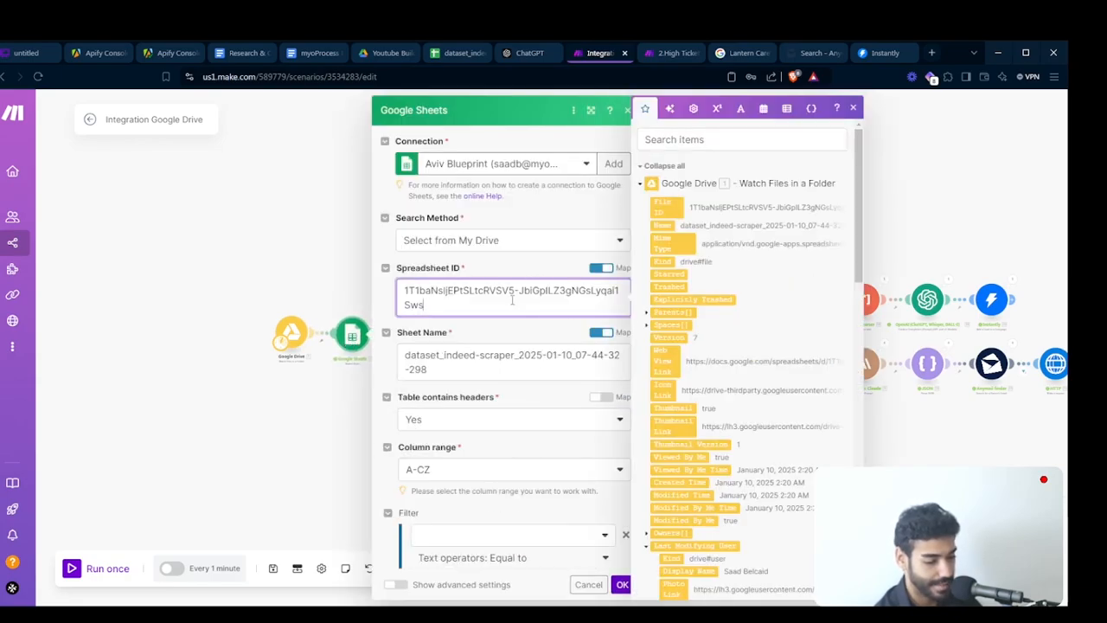
pyautogui.hotkey('ctrl', 'a')
pyautogui.press('BackSpace')
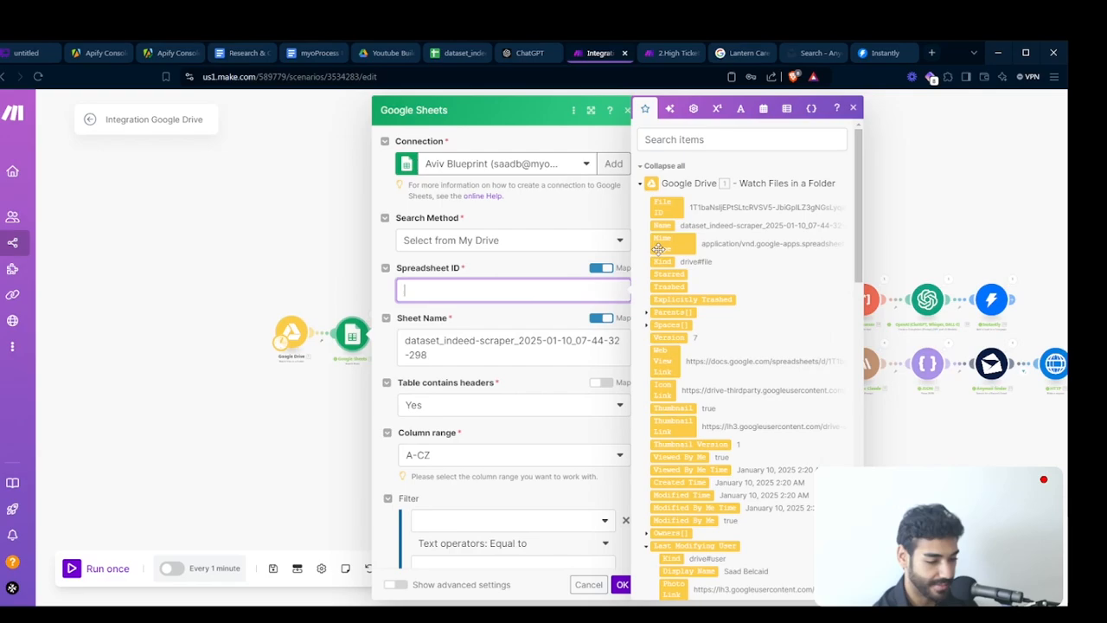
pyautogui.click(675, 205)
pyautogui.click(530, 340)
pyautogui.hotkey('ctrl', 'a')
pyautogui.press('BackSpace')
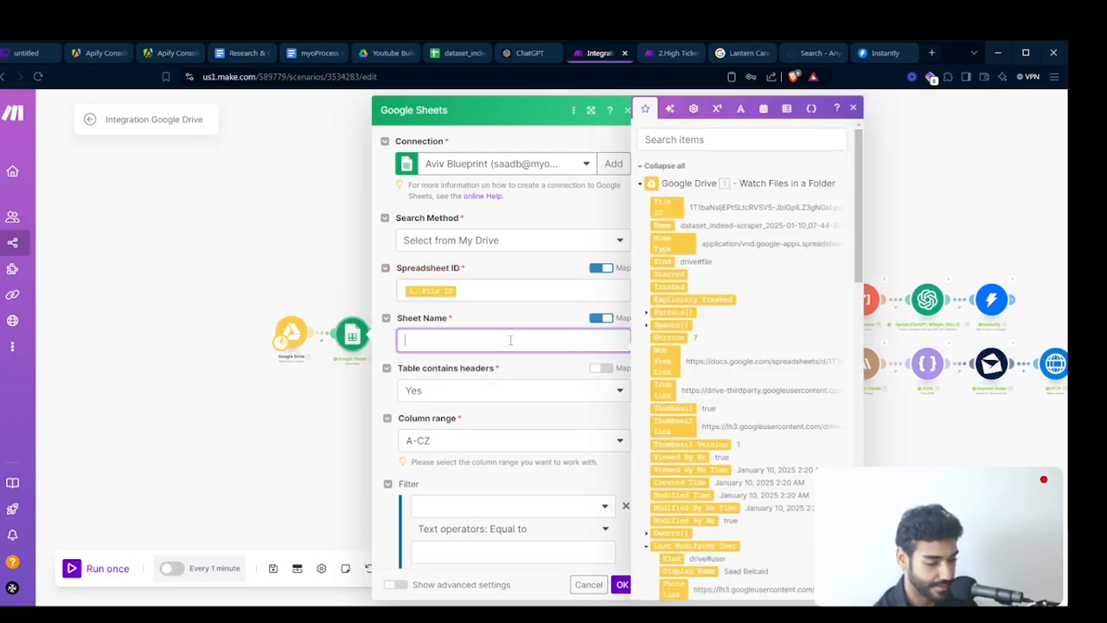
pyautogui.scroll(-1, 722, 484)
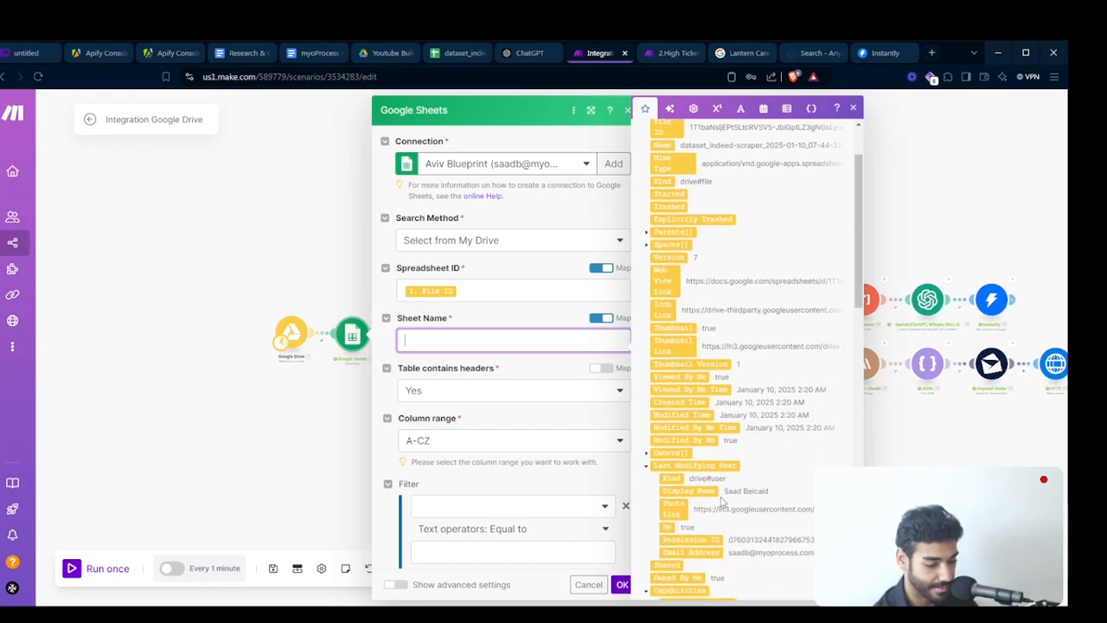
pyautogui.click(662, 183)
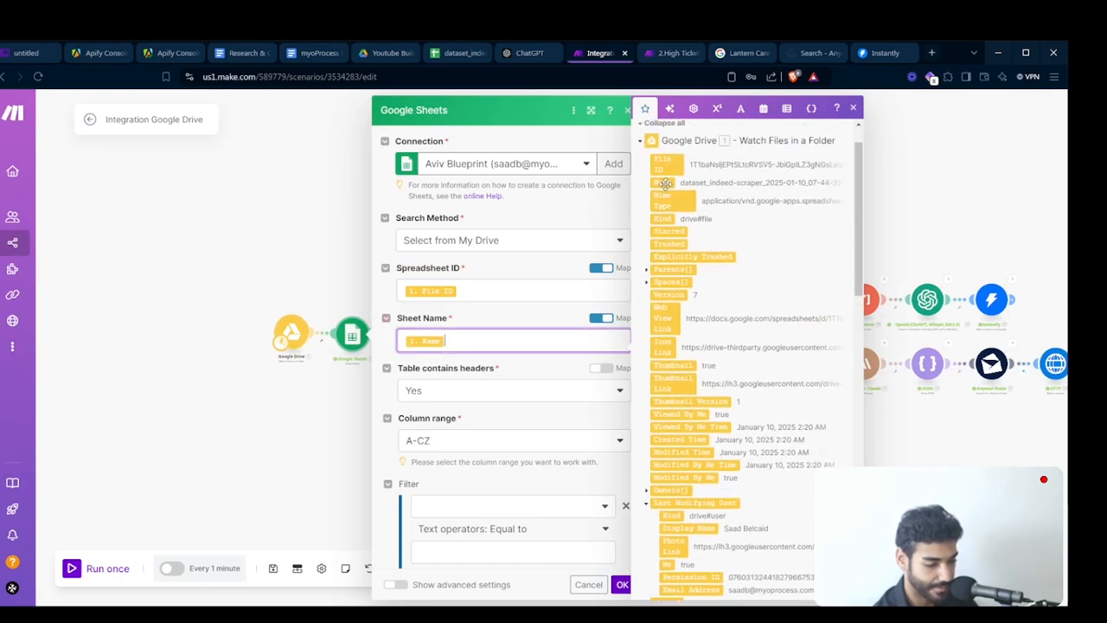
pyautogui.click(619, 585)
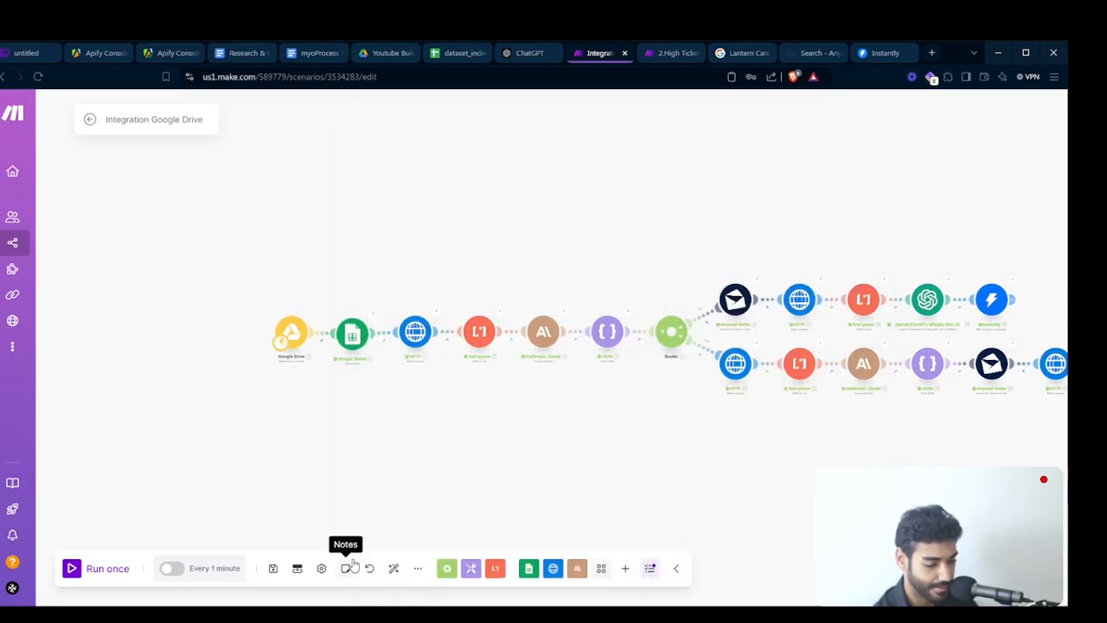
# - Auto-align the scenario's modules and save the scenario
pyautogui.click(392, 569)
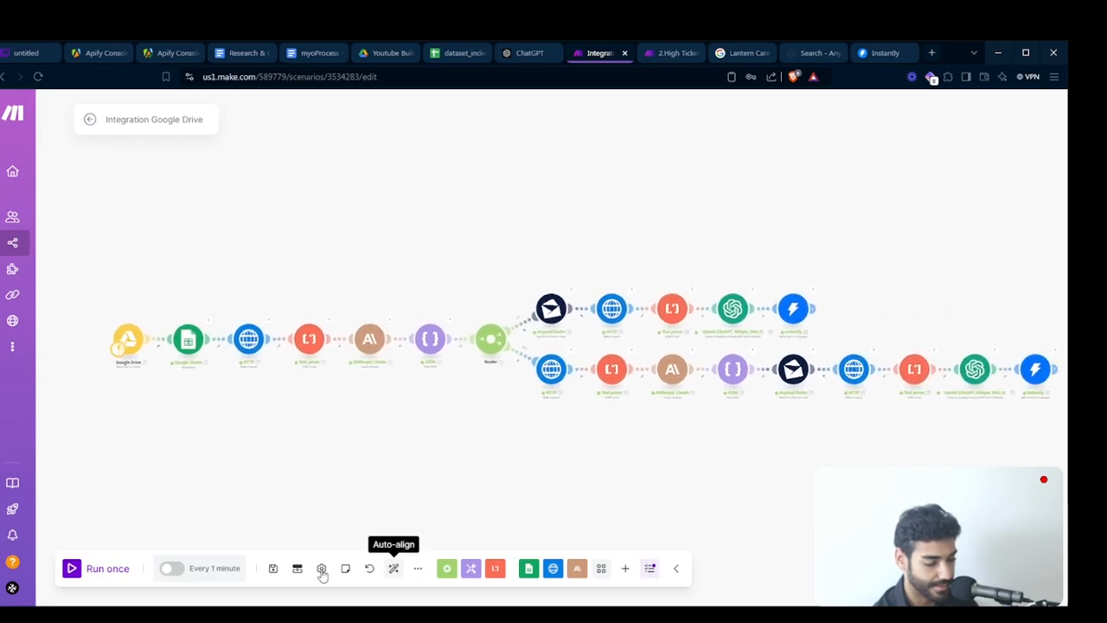
pyautogui.click(273, 570)
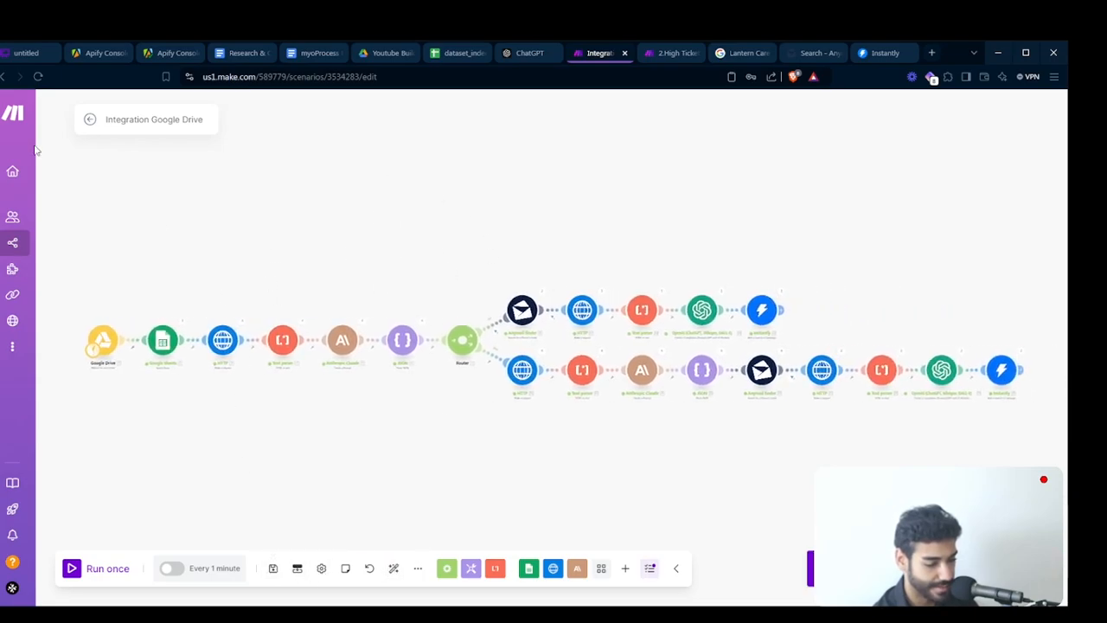
# - Rename the scenario to "Growth System Build for companies hiring for a CTO"
pyautogui.click(178, 120)
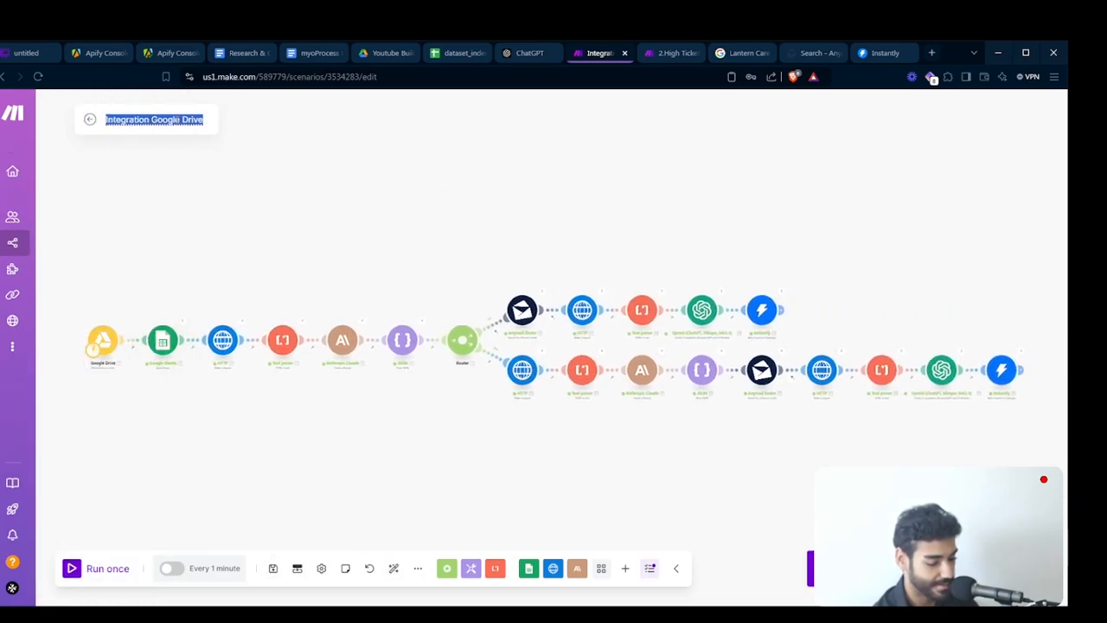
pyautogui.write('Goo')
pyautogui.write('wth System')
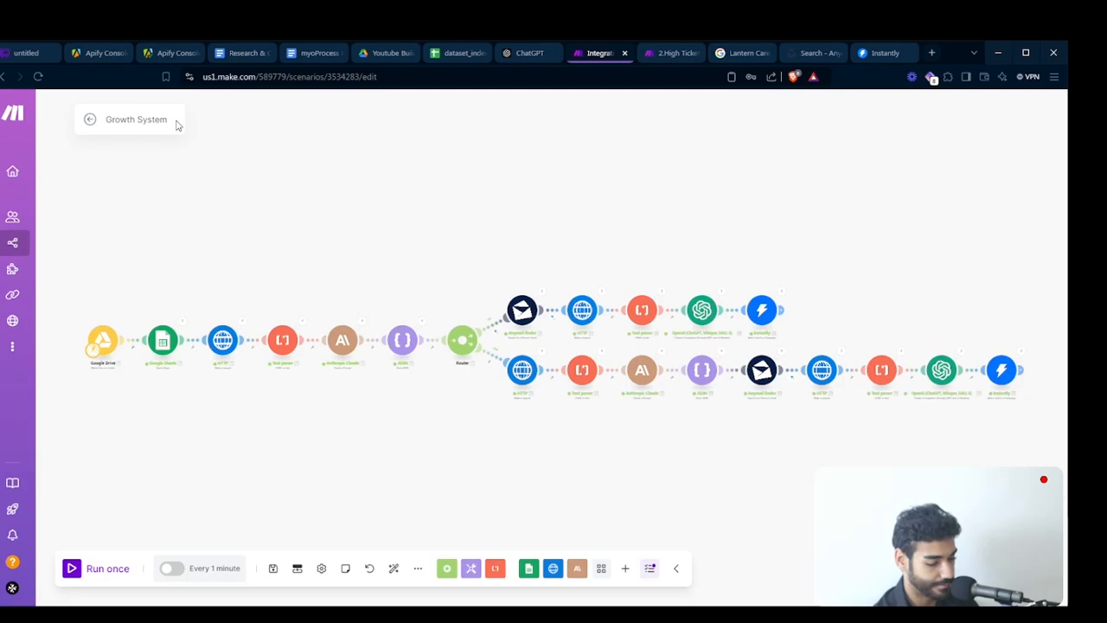
pyautogui.write(' Bui')
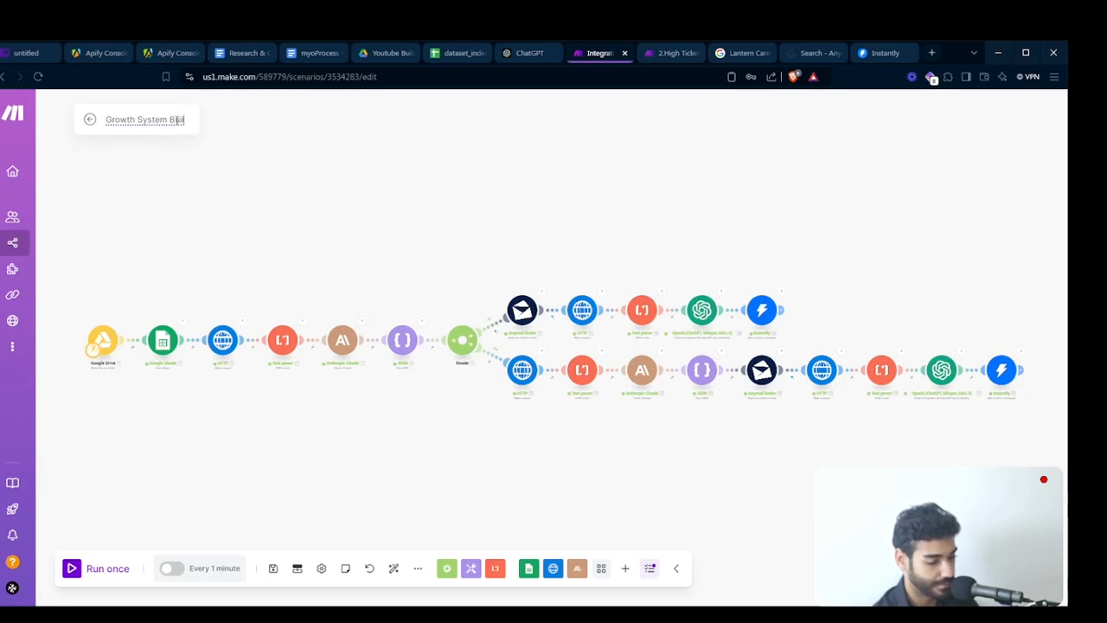
pyautogui.write('ld for c')
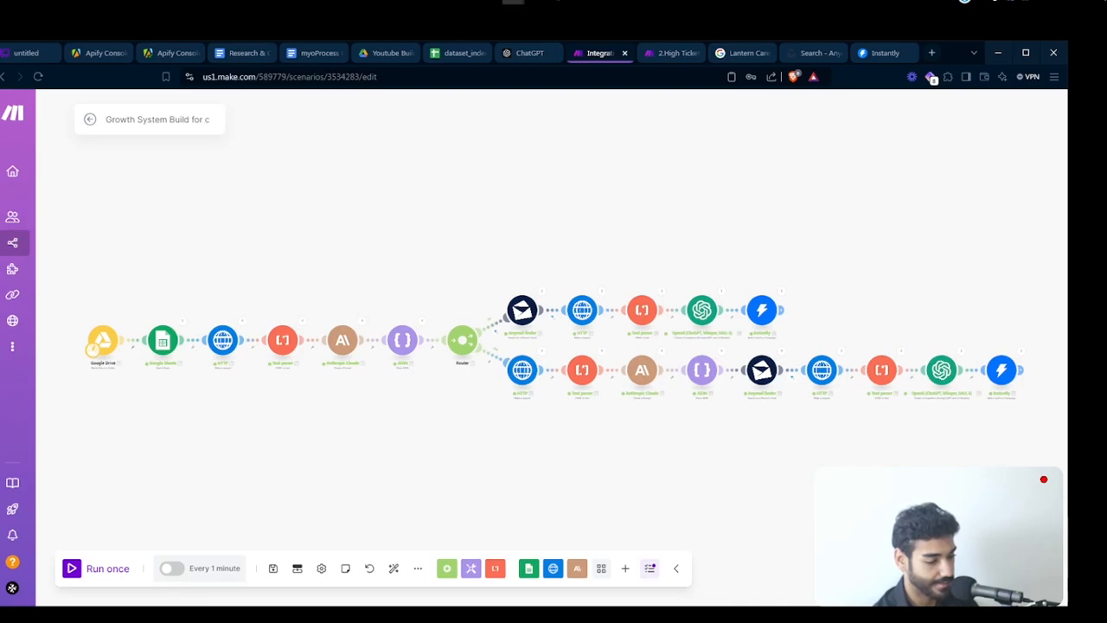
pyautogui.write('ompanies hiri')
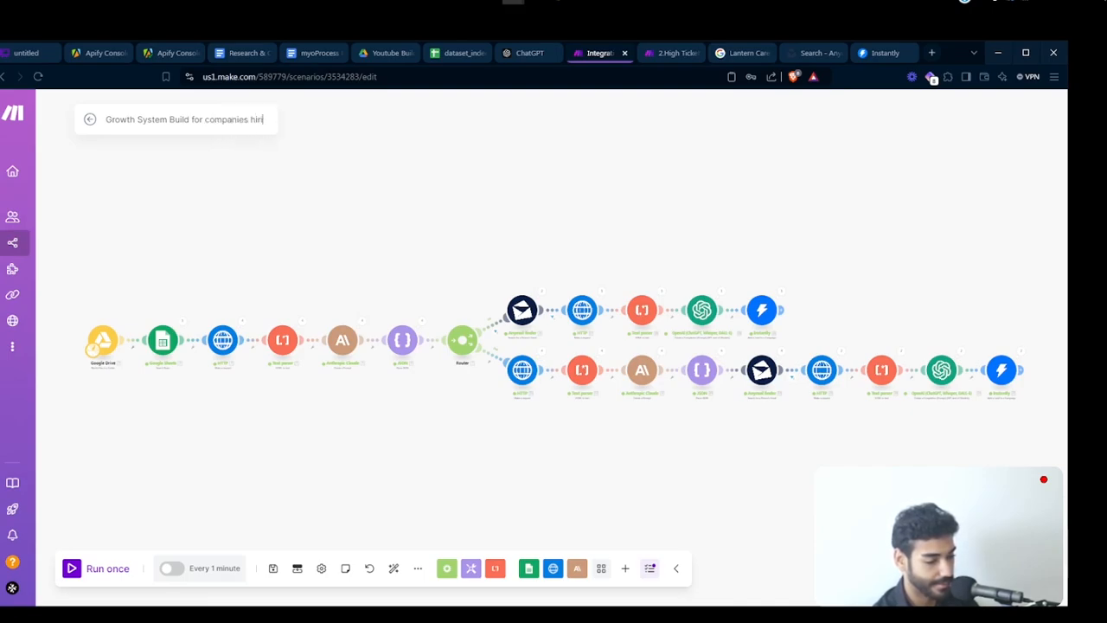
pyautogui.write('ng for a C')
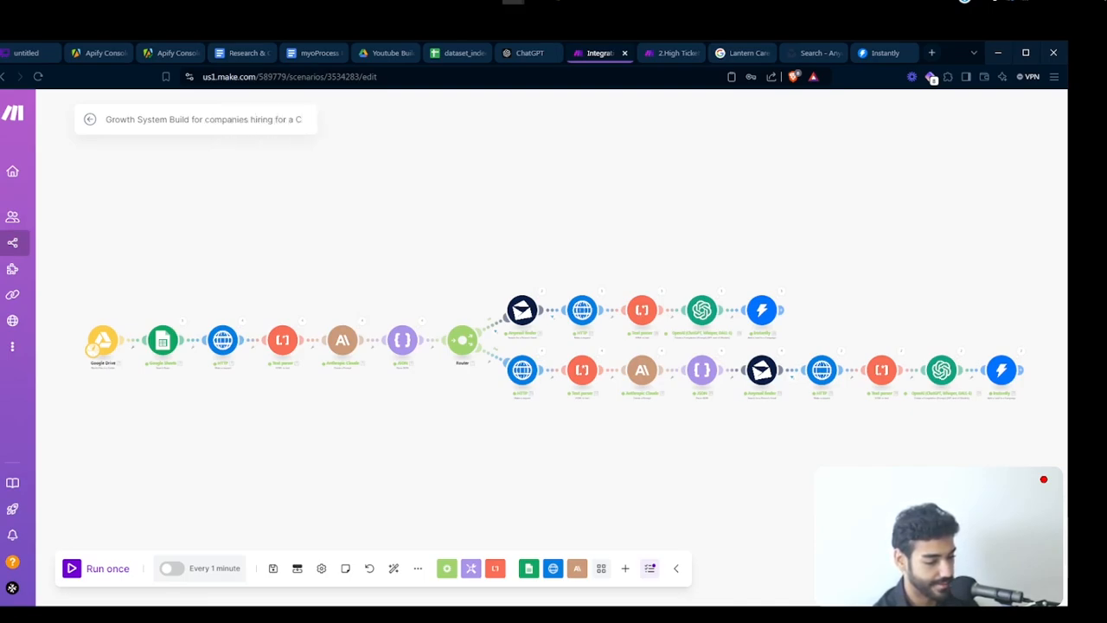
pyautogui.write('TO')
pyautogui.press('Return')
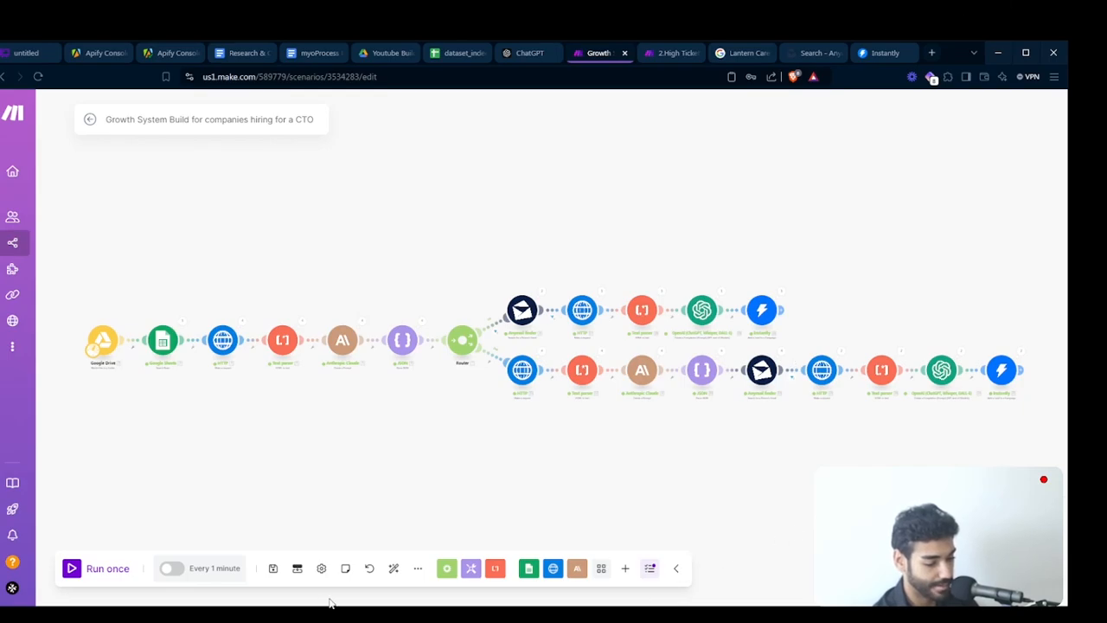
# - Export the scenario blueprint to the Desktop as Blueprint.json
pyautogui.click(417, 569)
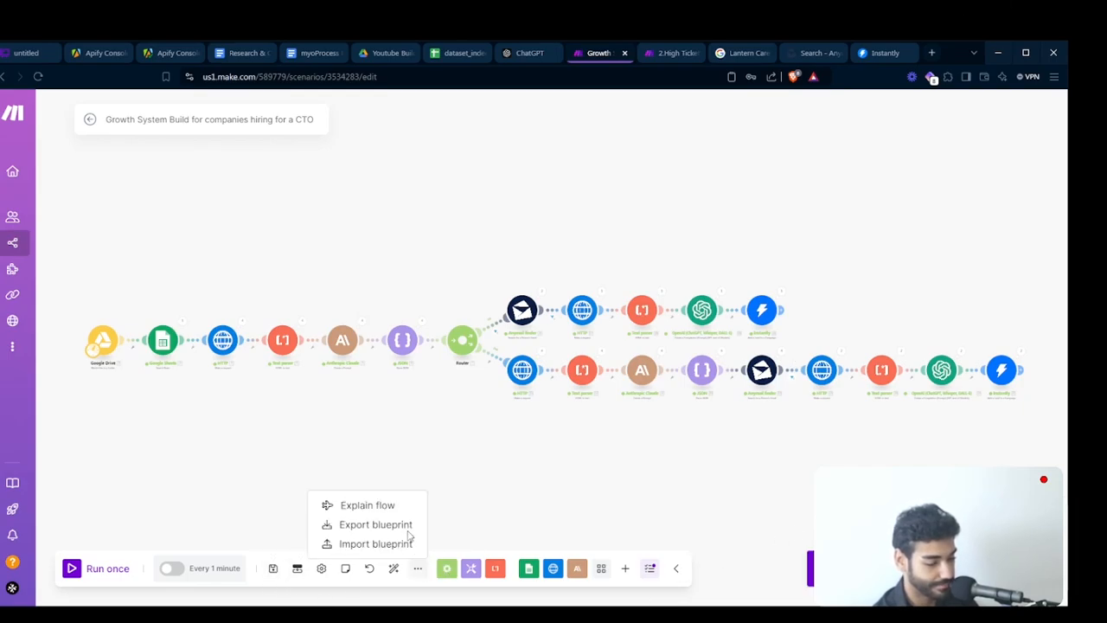
pyautogui.click(384, 524)
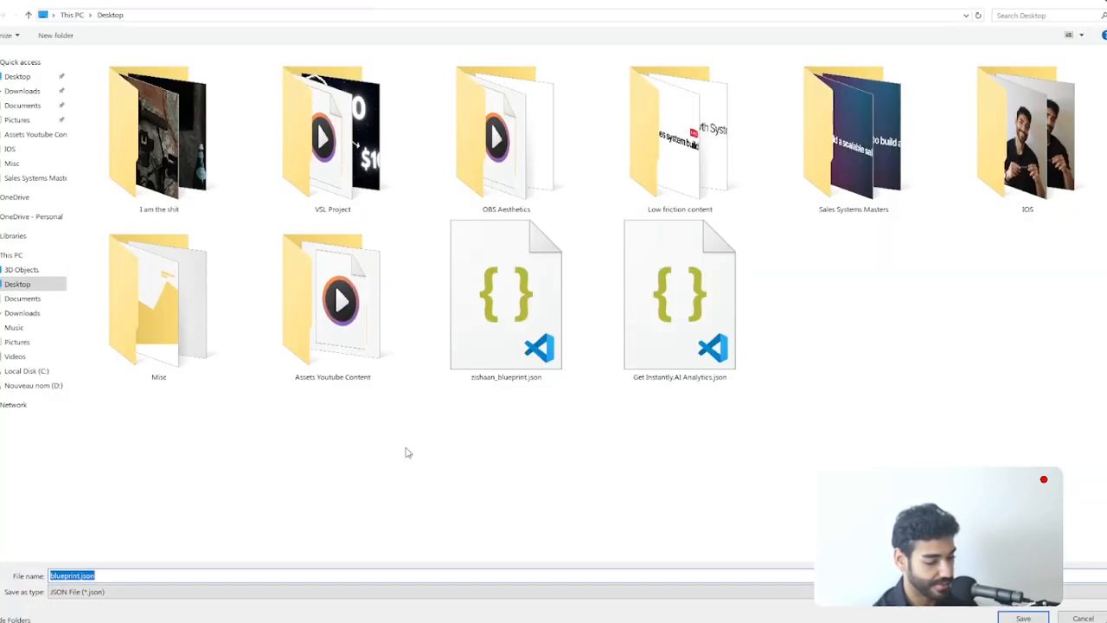
pyautogui.write('Bluep')
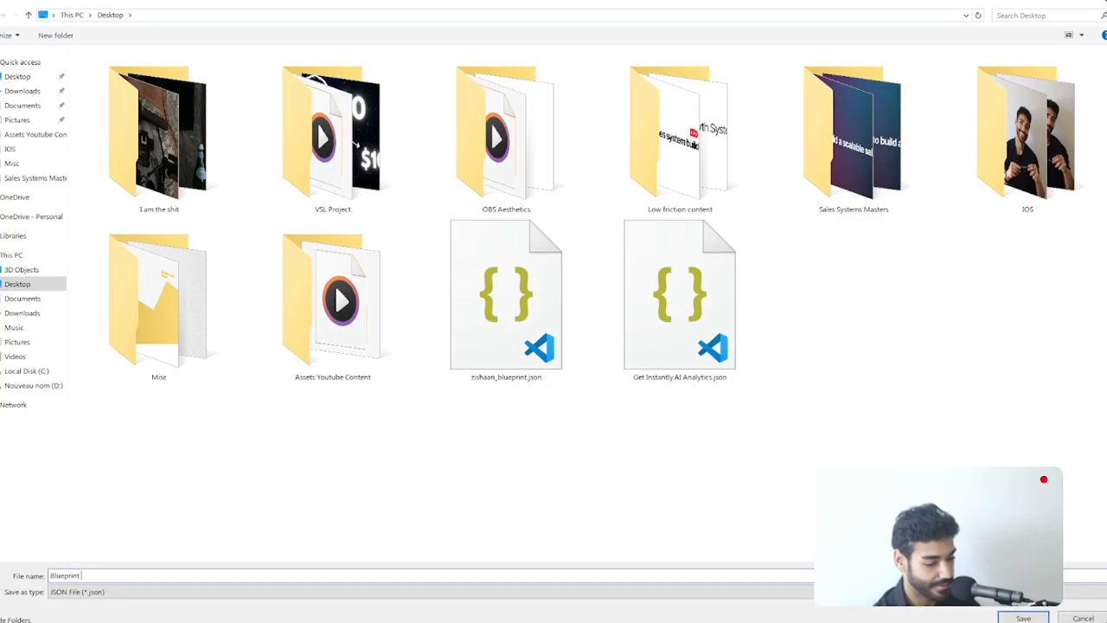
pyautogui.press('Return')
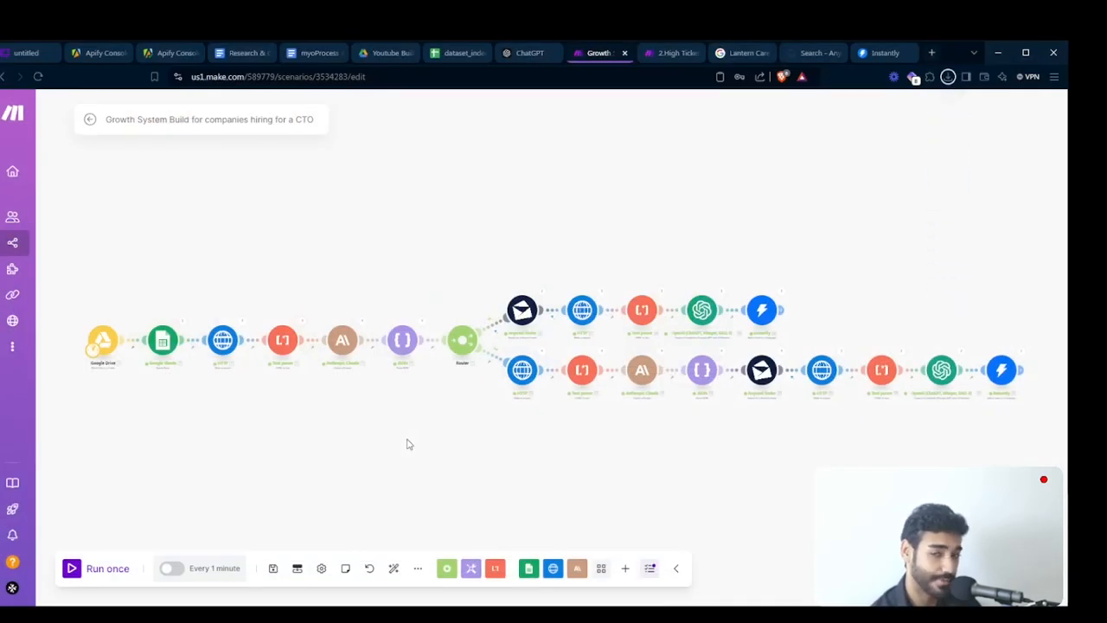